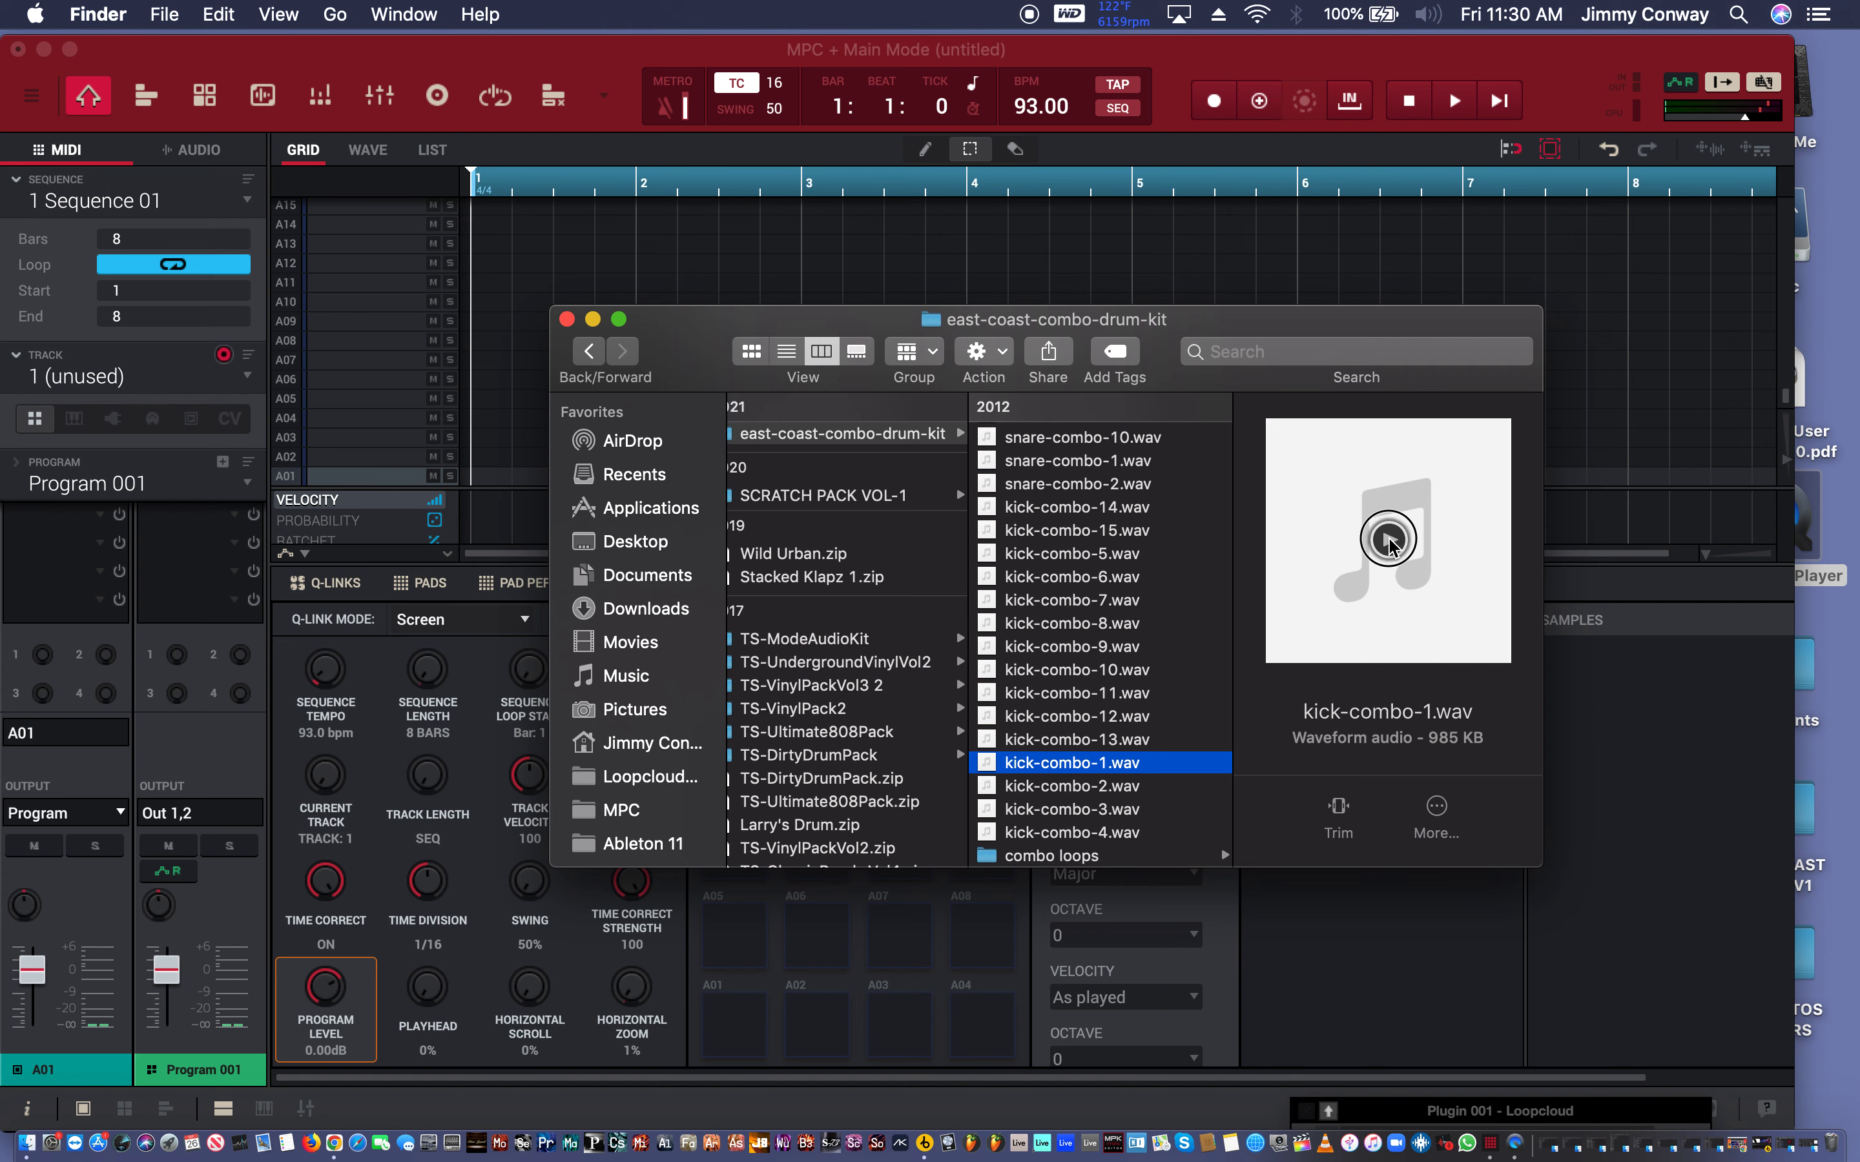
Audition the kick samples from kick-combo-13.wav back to kick-combo-9.wav in the east-coast-combo-drum-kit folder.
{"action": "key", "text": "Up"}
{"action": "left_click", "coordinate": [1389, 541]}
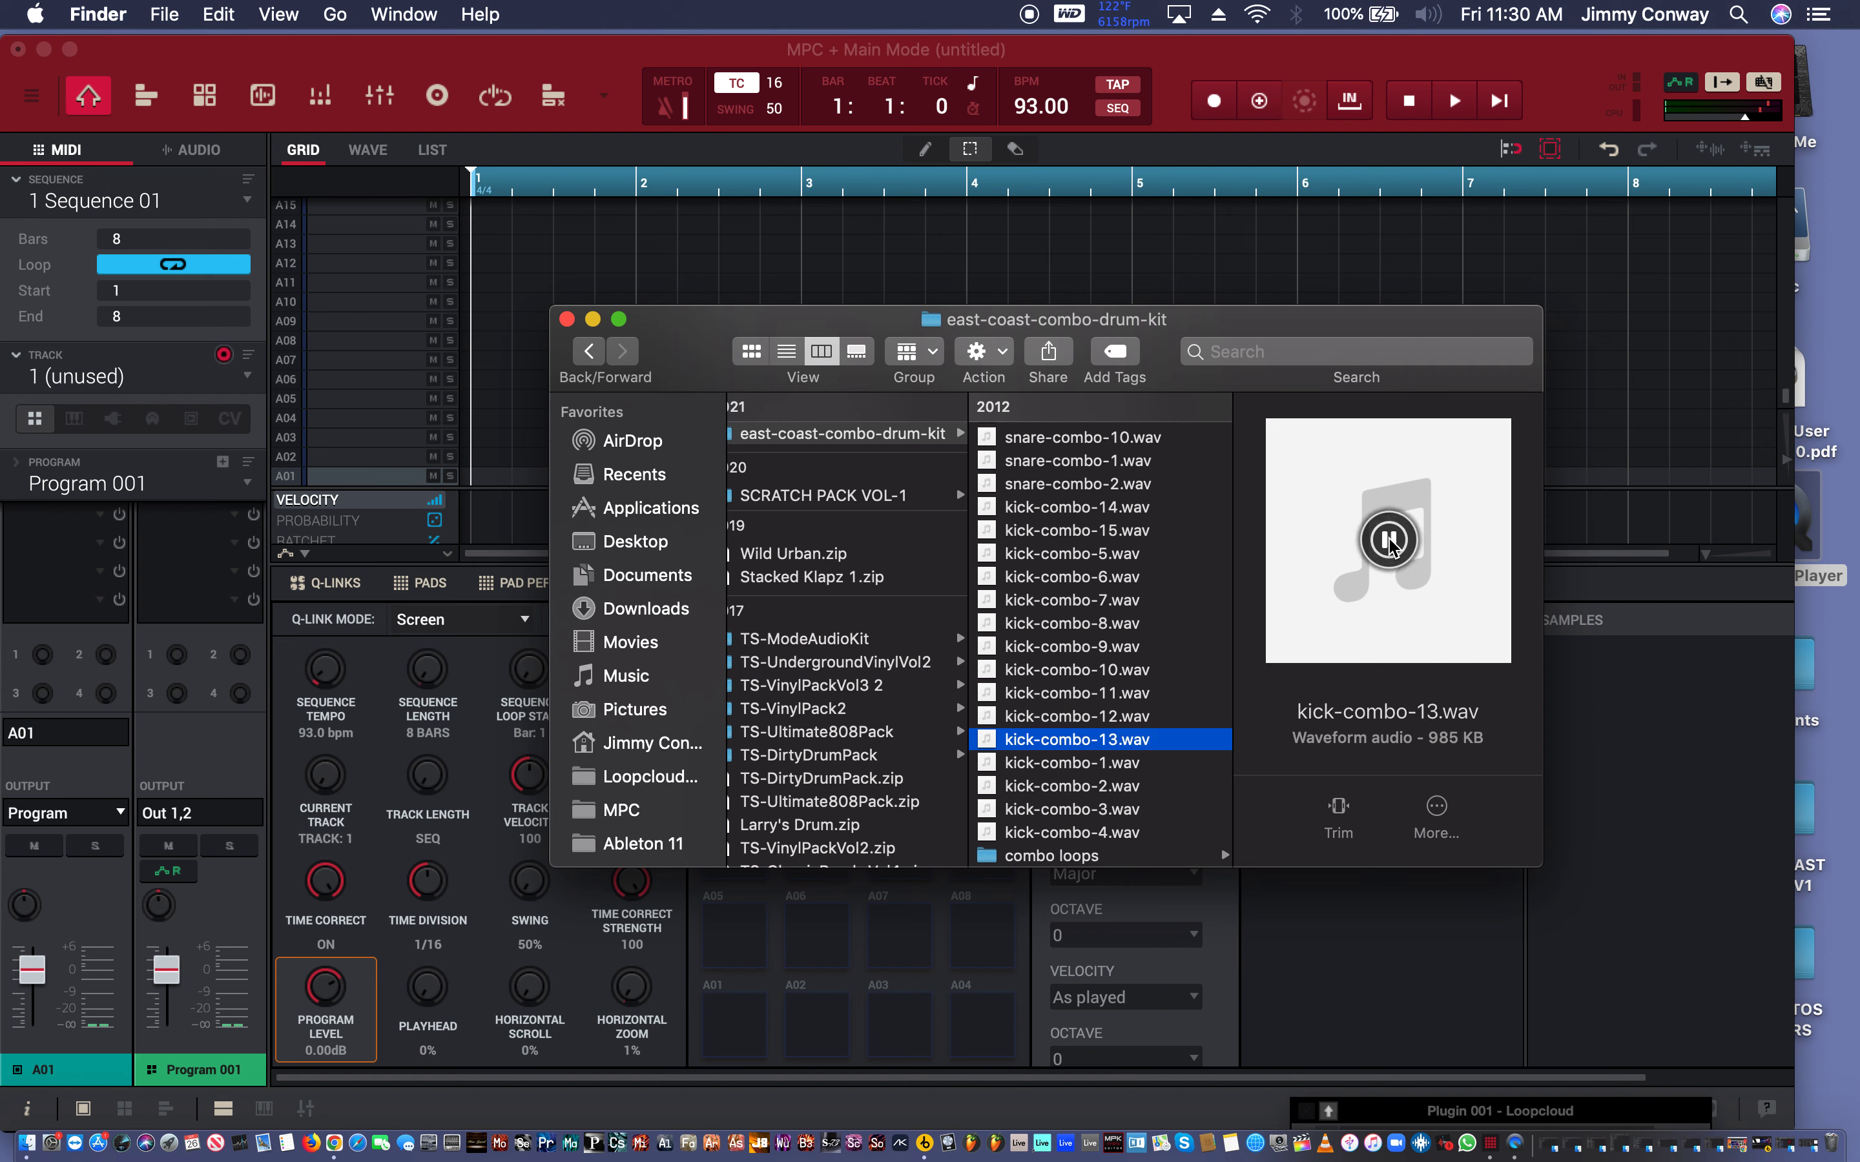
{"action": "key", "text": "Up"}
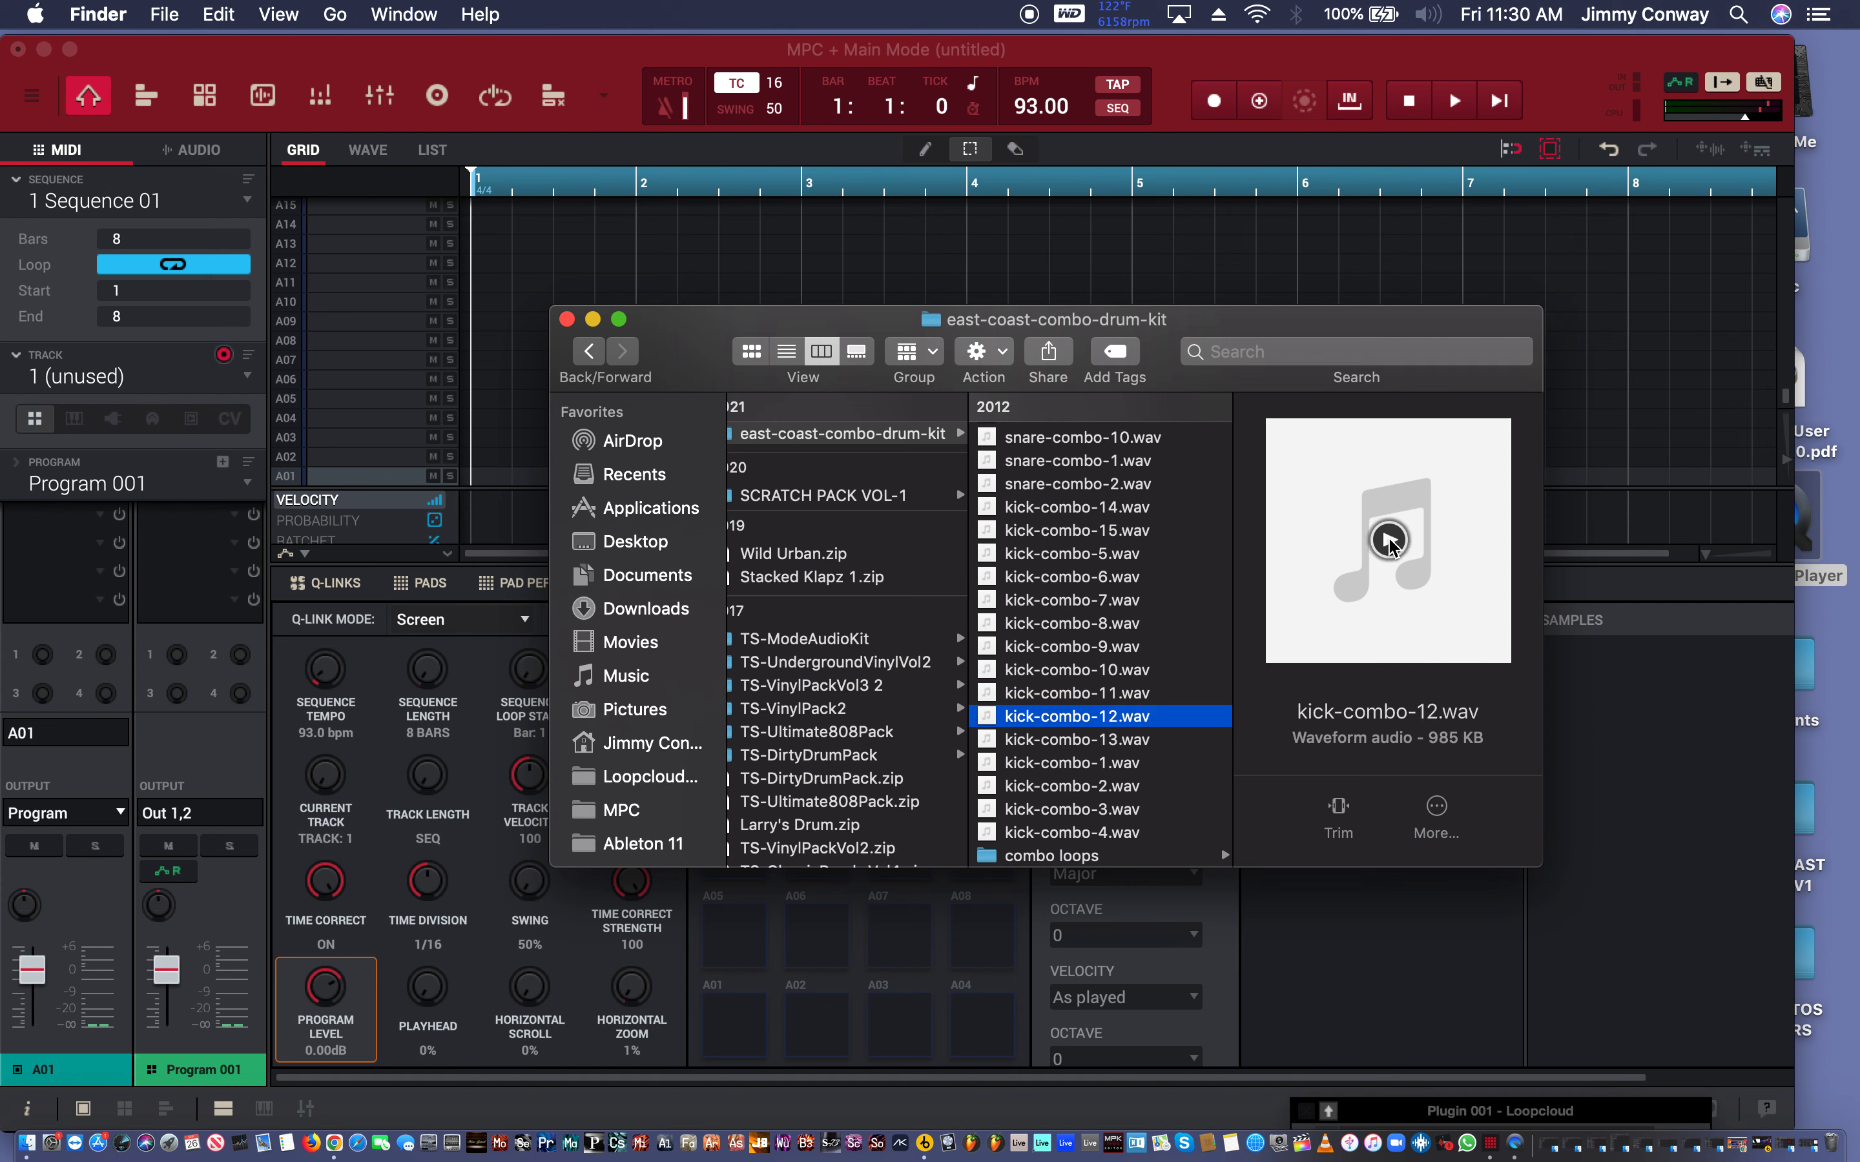
{"action": "left_click", "coordinate": [1390, 541]}
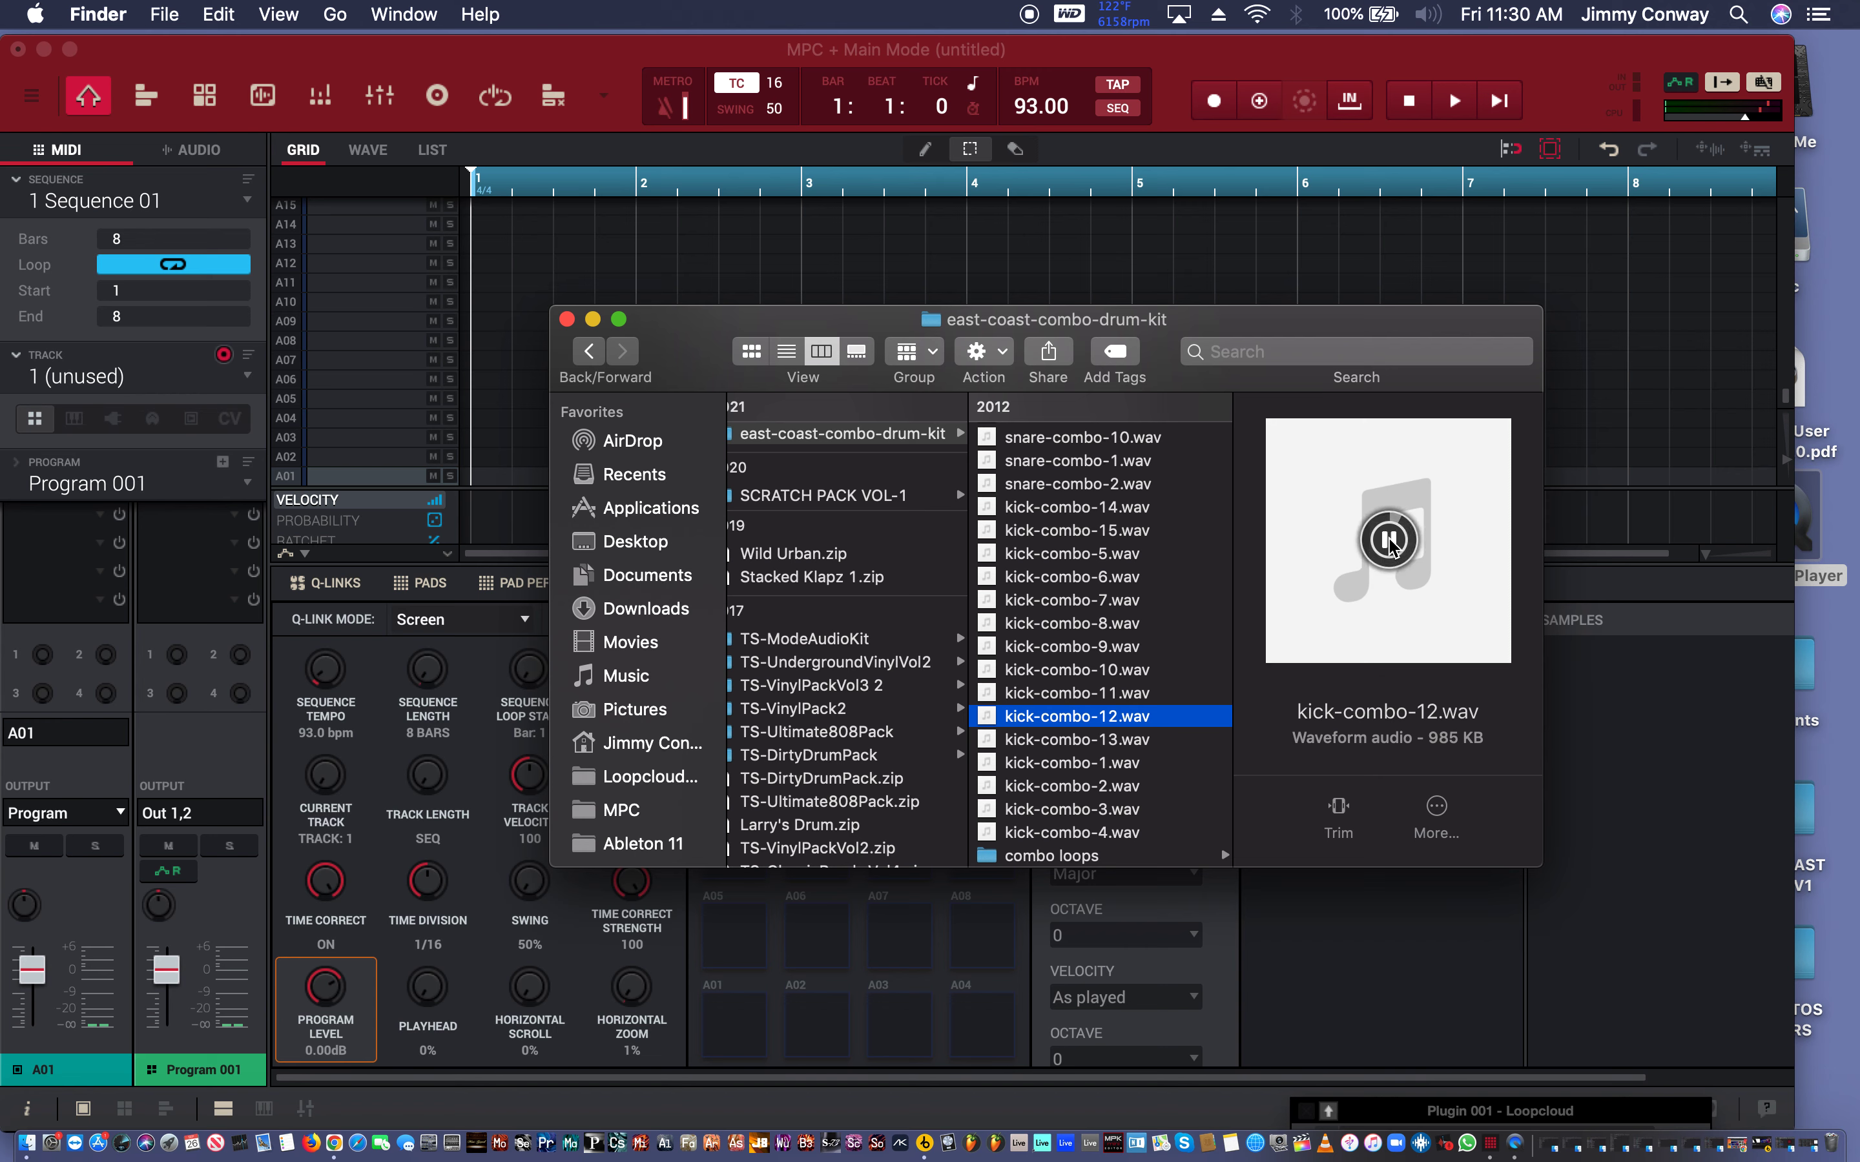
{"action": "key", "text": "Up"}
{"action": "left_click", "coordinate": [1389, 541]}
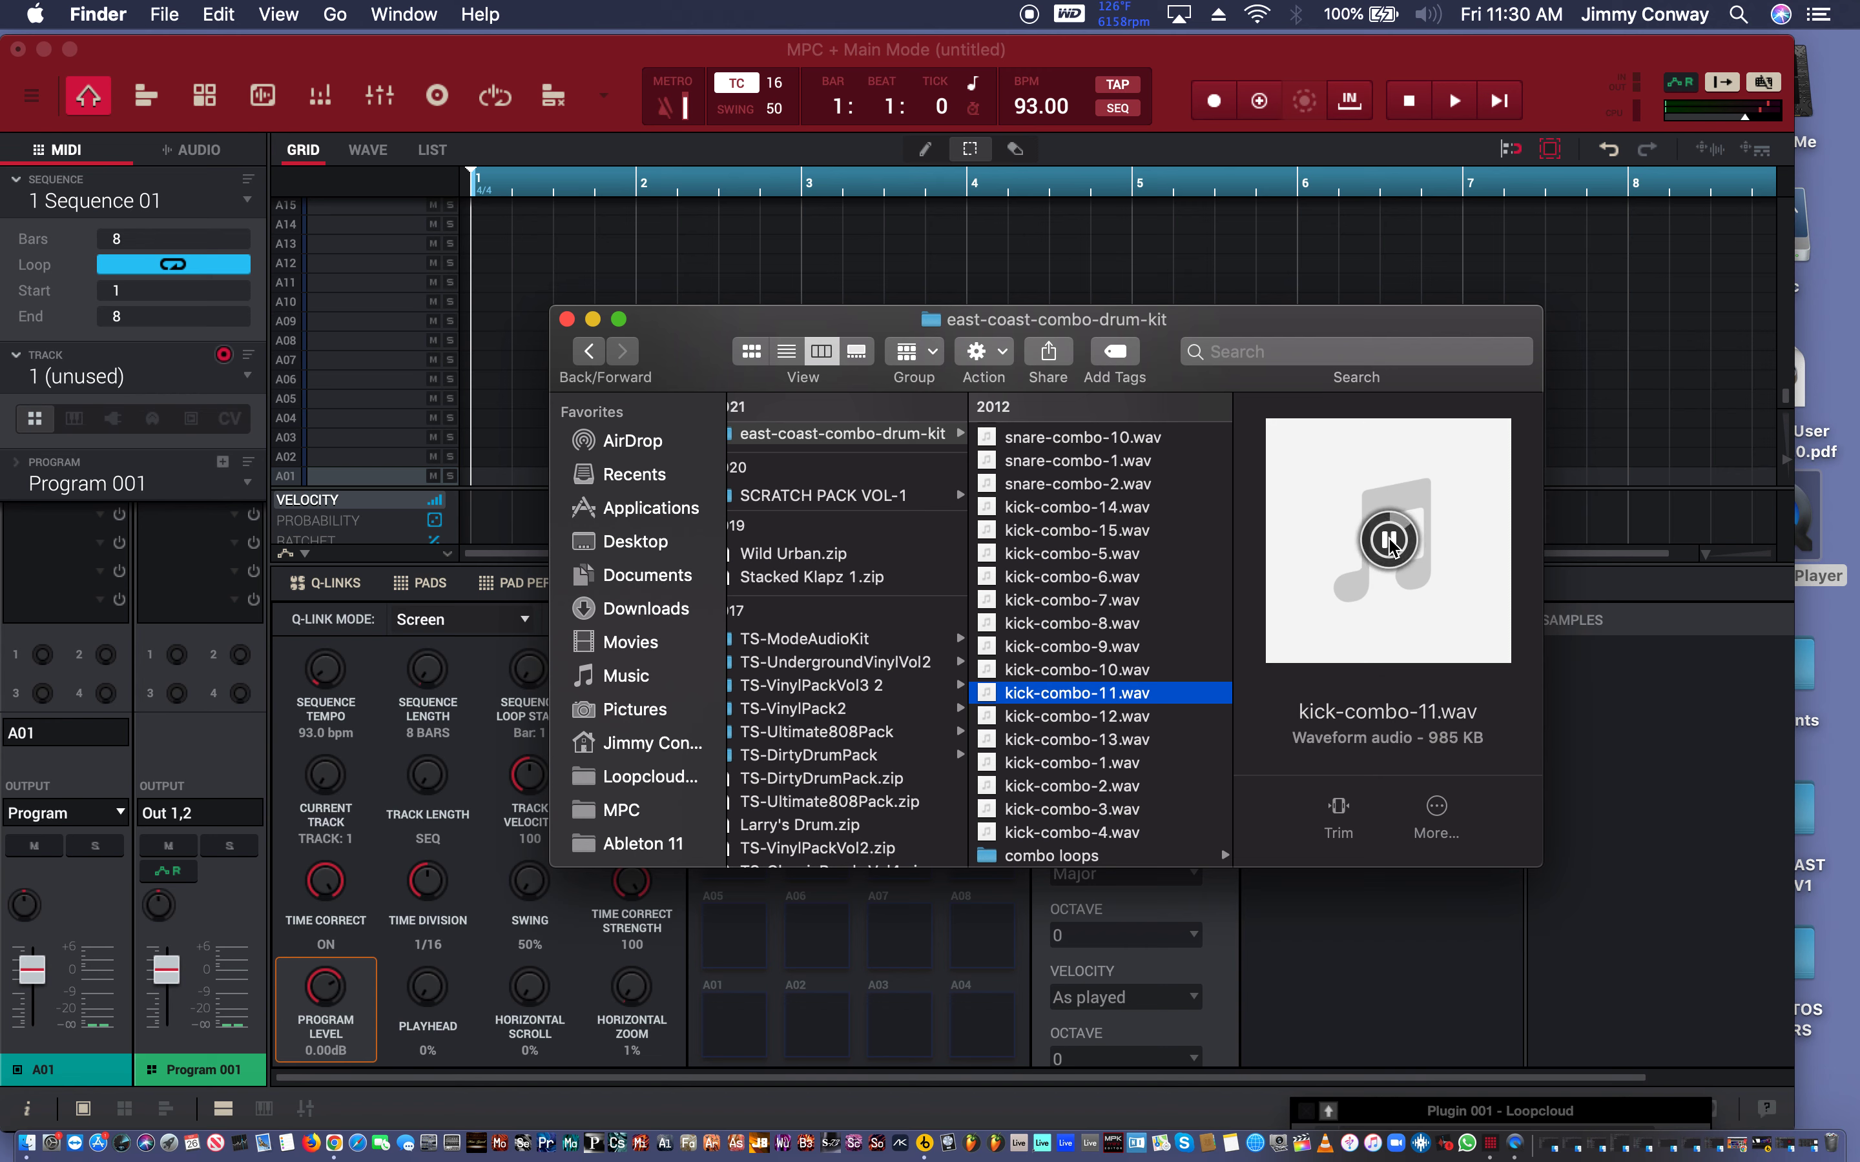
{"action": "key", "text": "Up"}
{"action": "left_click", "coordinate": [1389, 541]}
{"action": "key", "text": "Up"}
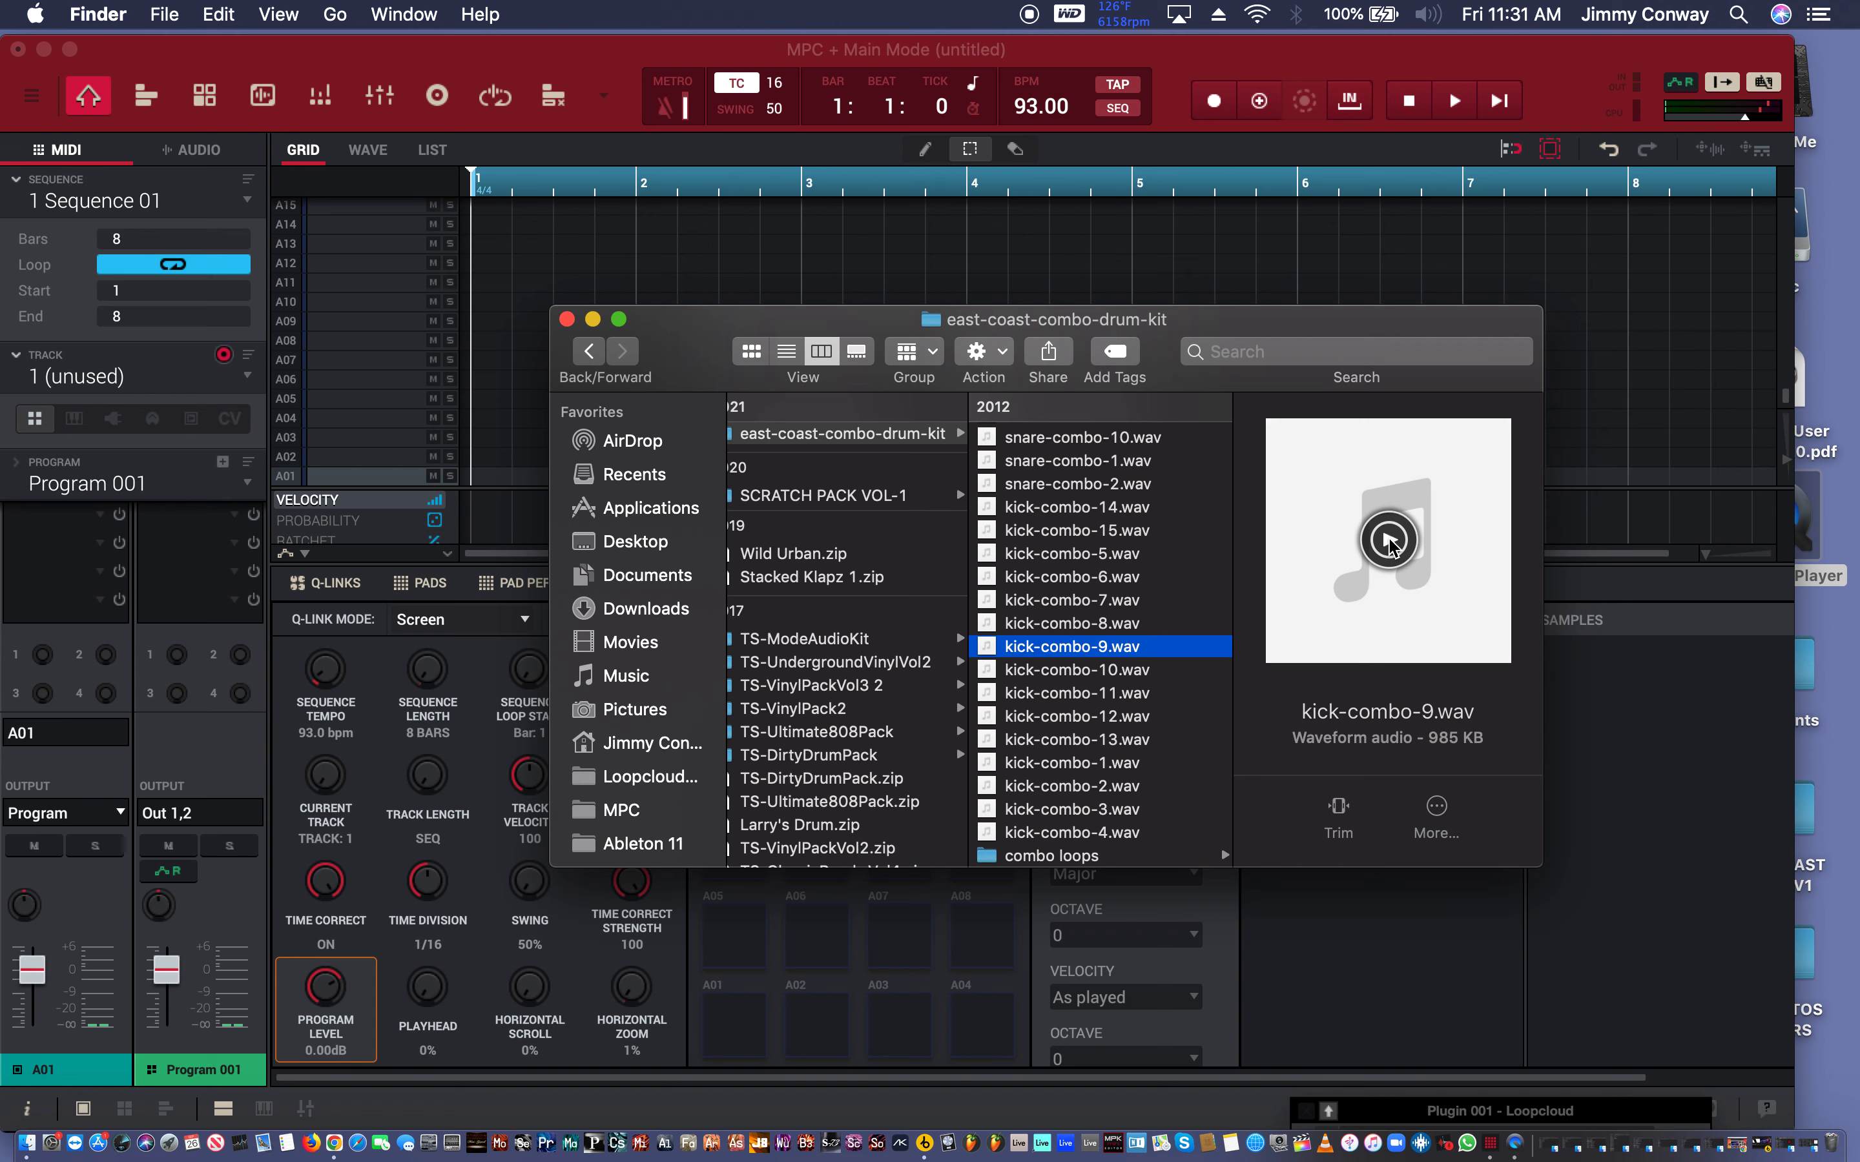
{"action": "left_click", "coordinate": [1388, 541]}
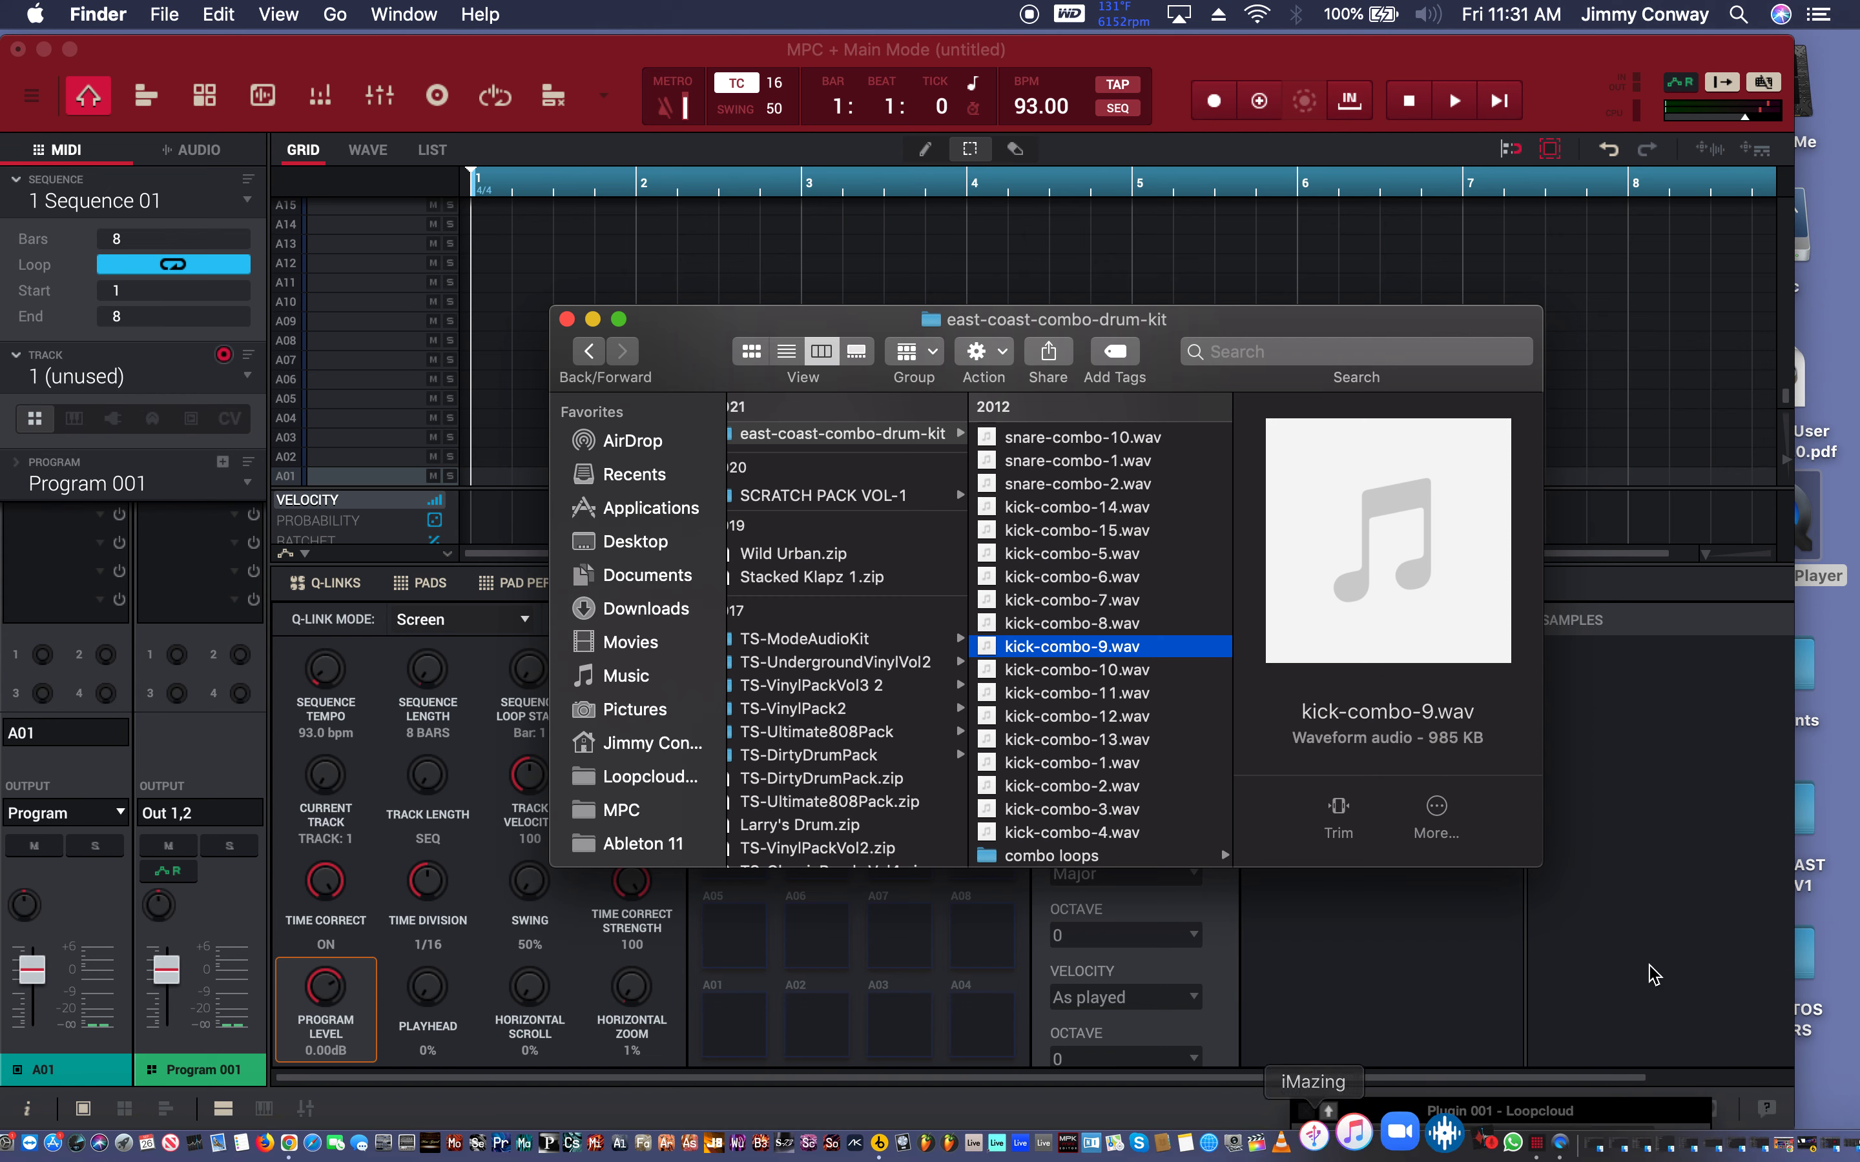
Switch to Loopcloud and search the store for keyboard sounds, narrowed to Piano loops.
{"action": "mouse_move", "coordinate": [1759, 1145]}
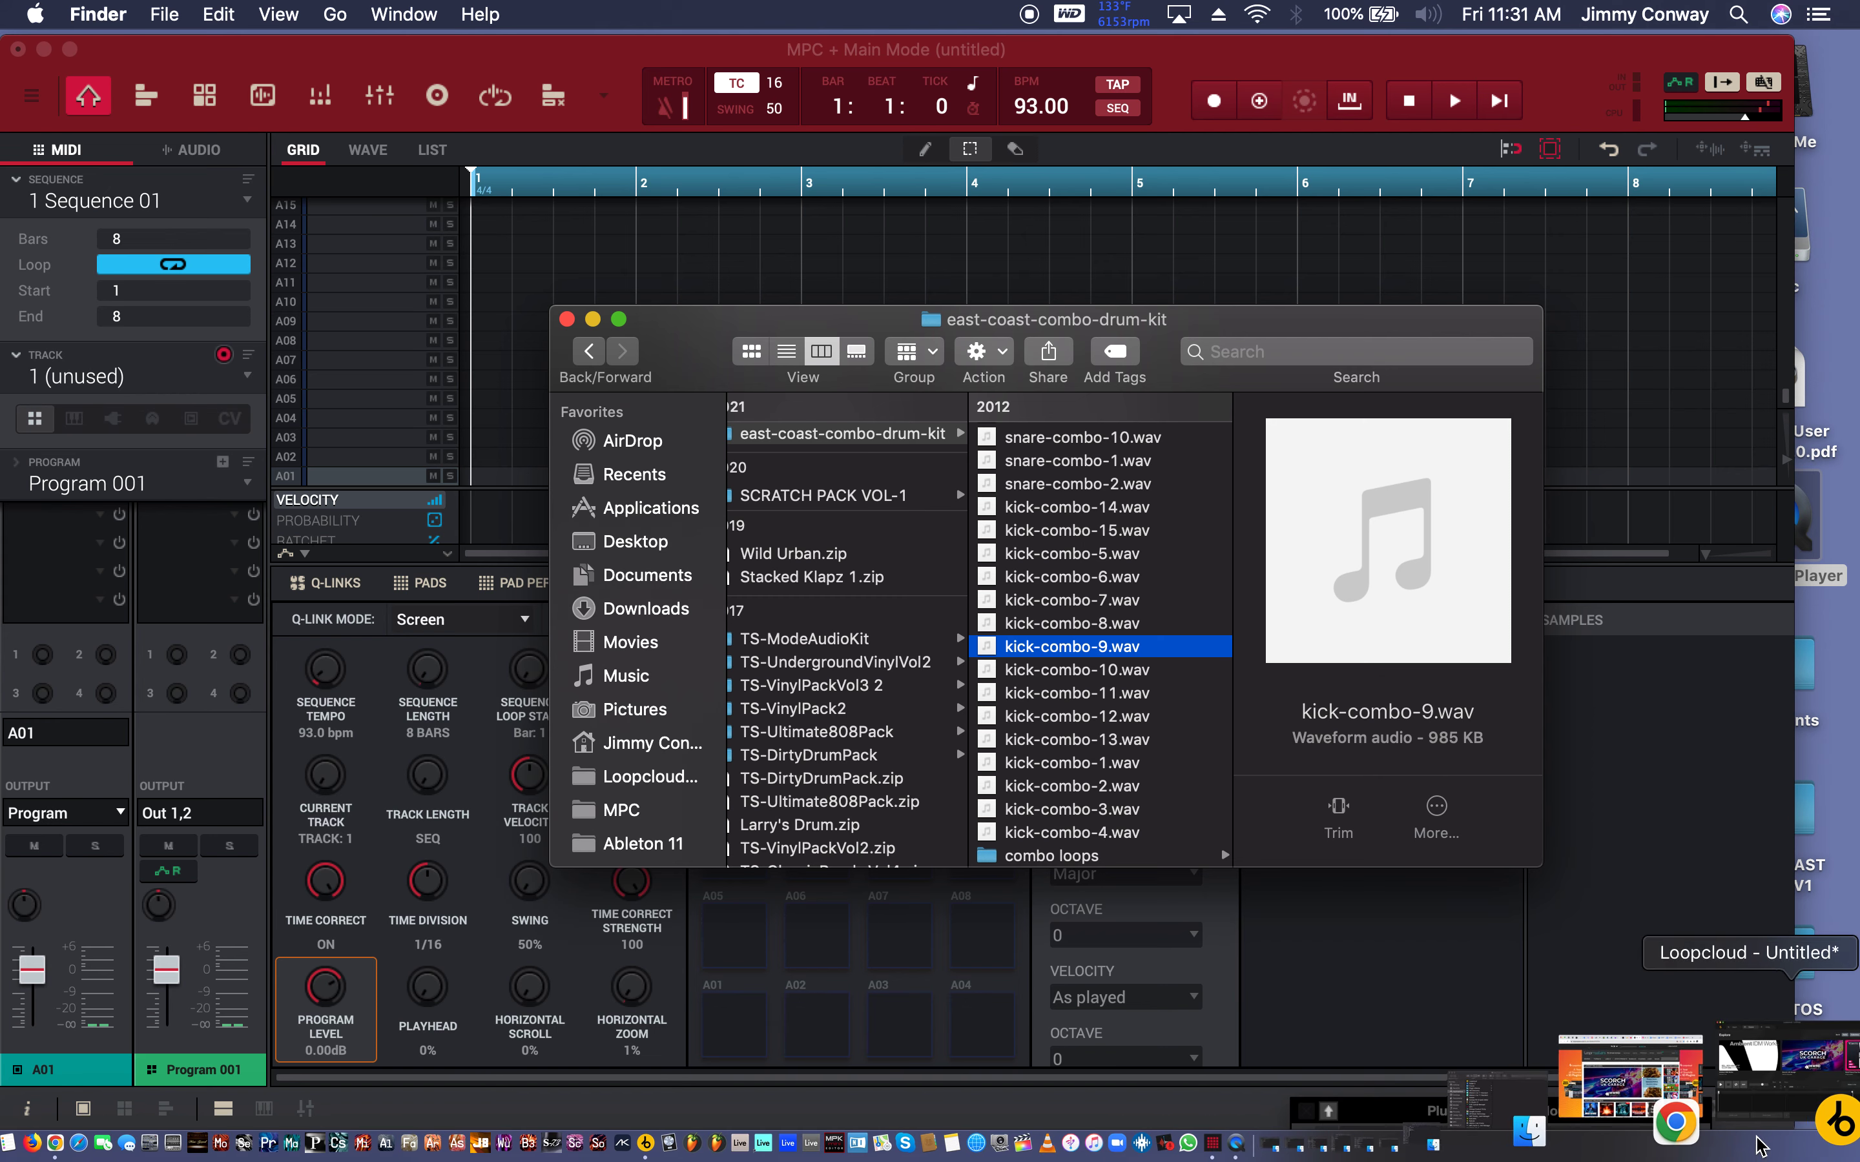
{"action": "left_click", "coordinate": [1783, 1069]}
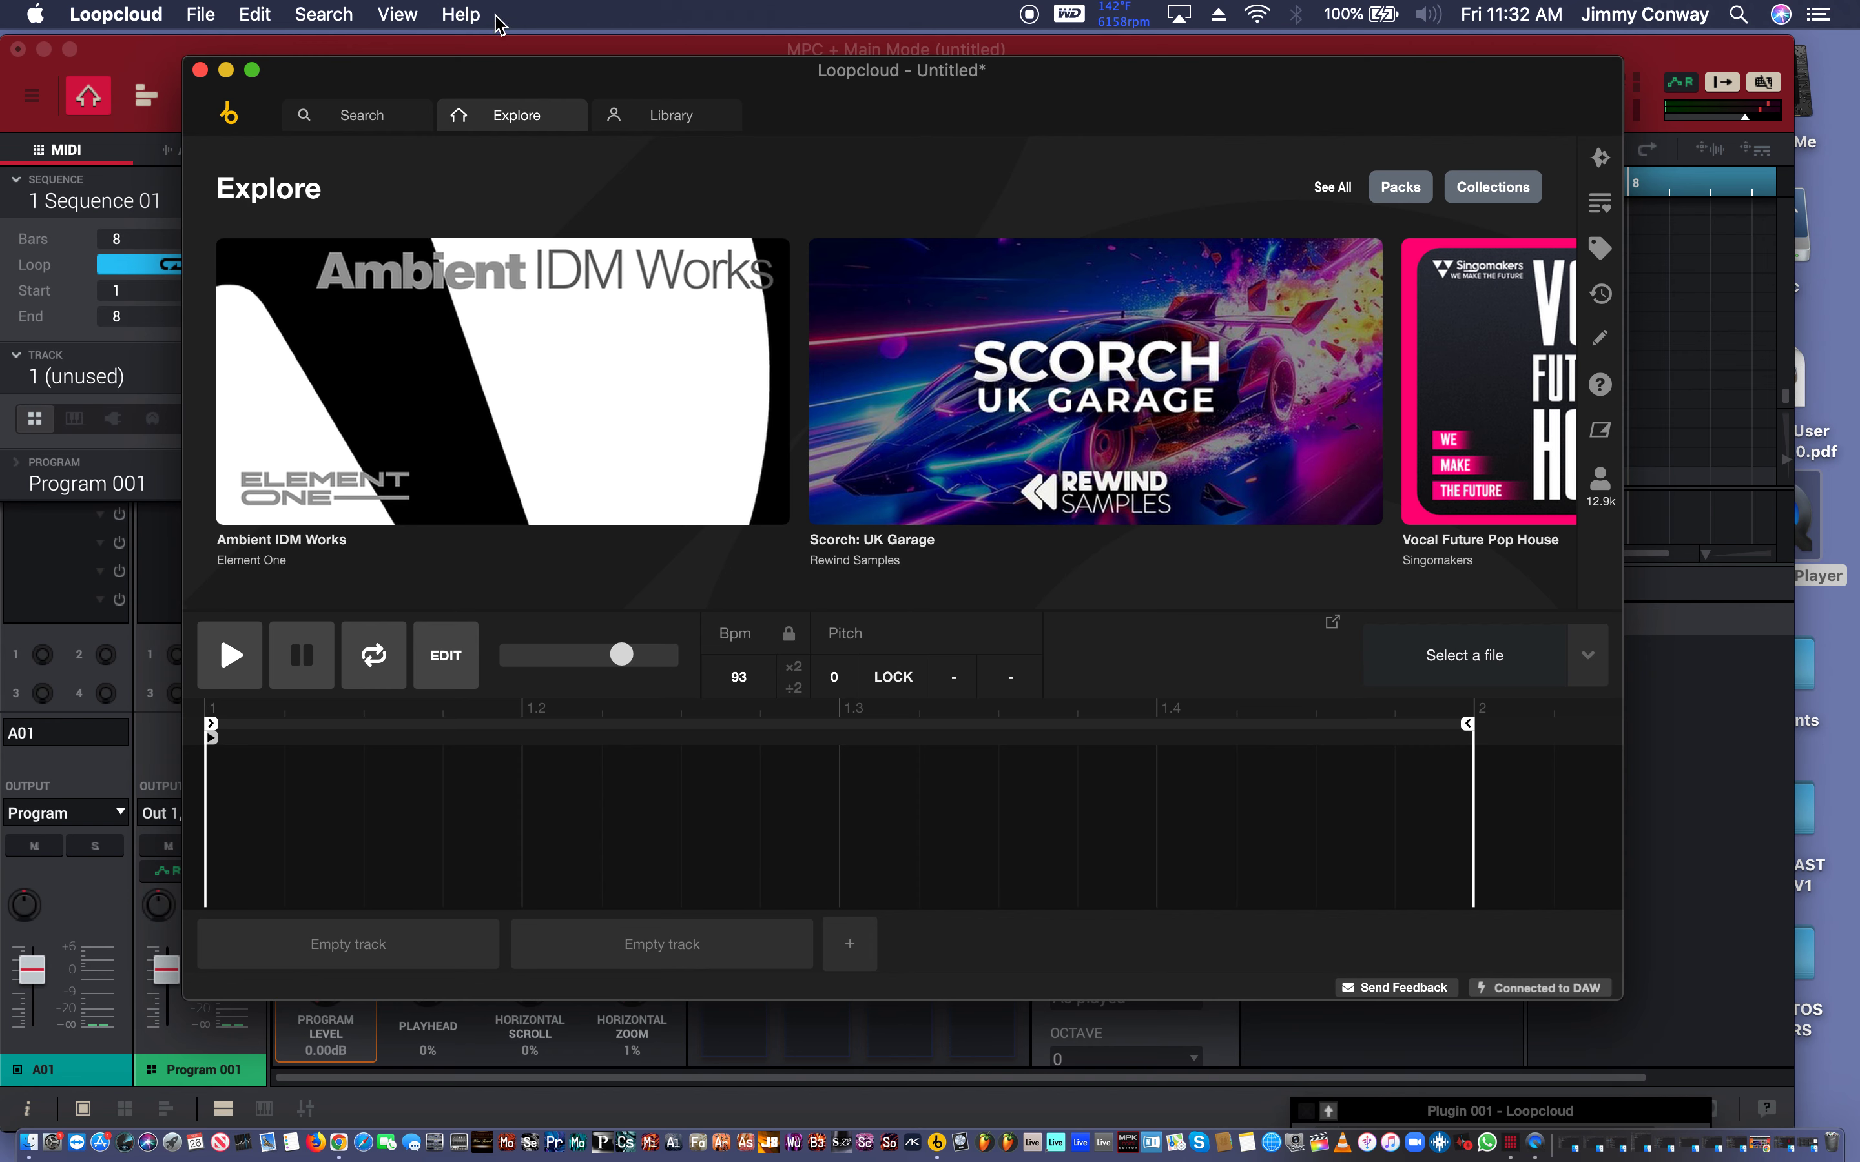
{"action": "left_click", "coordinate": [383, 123]}
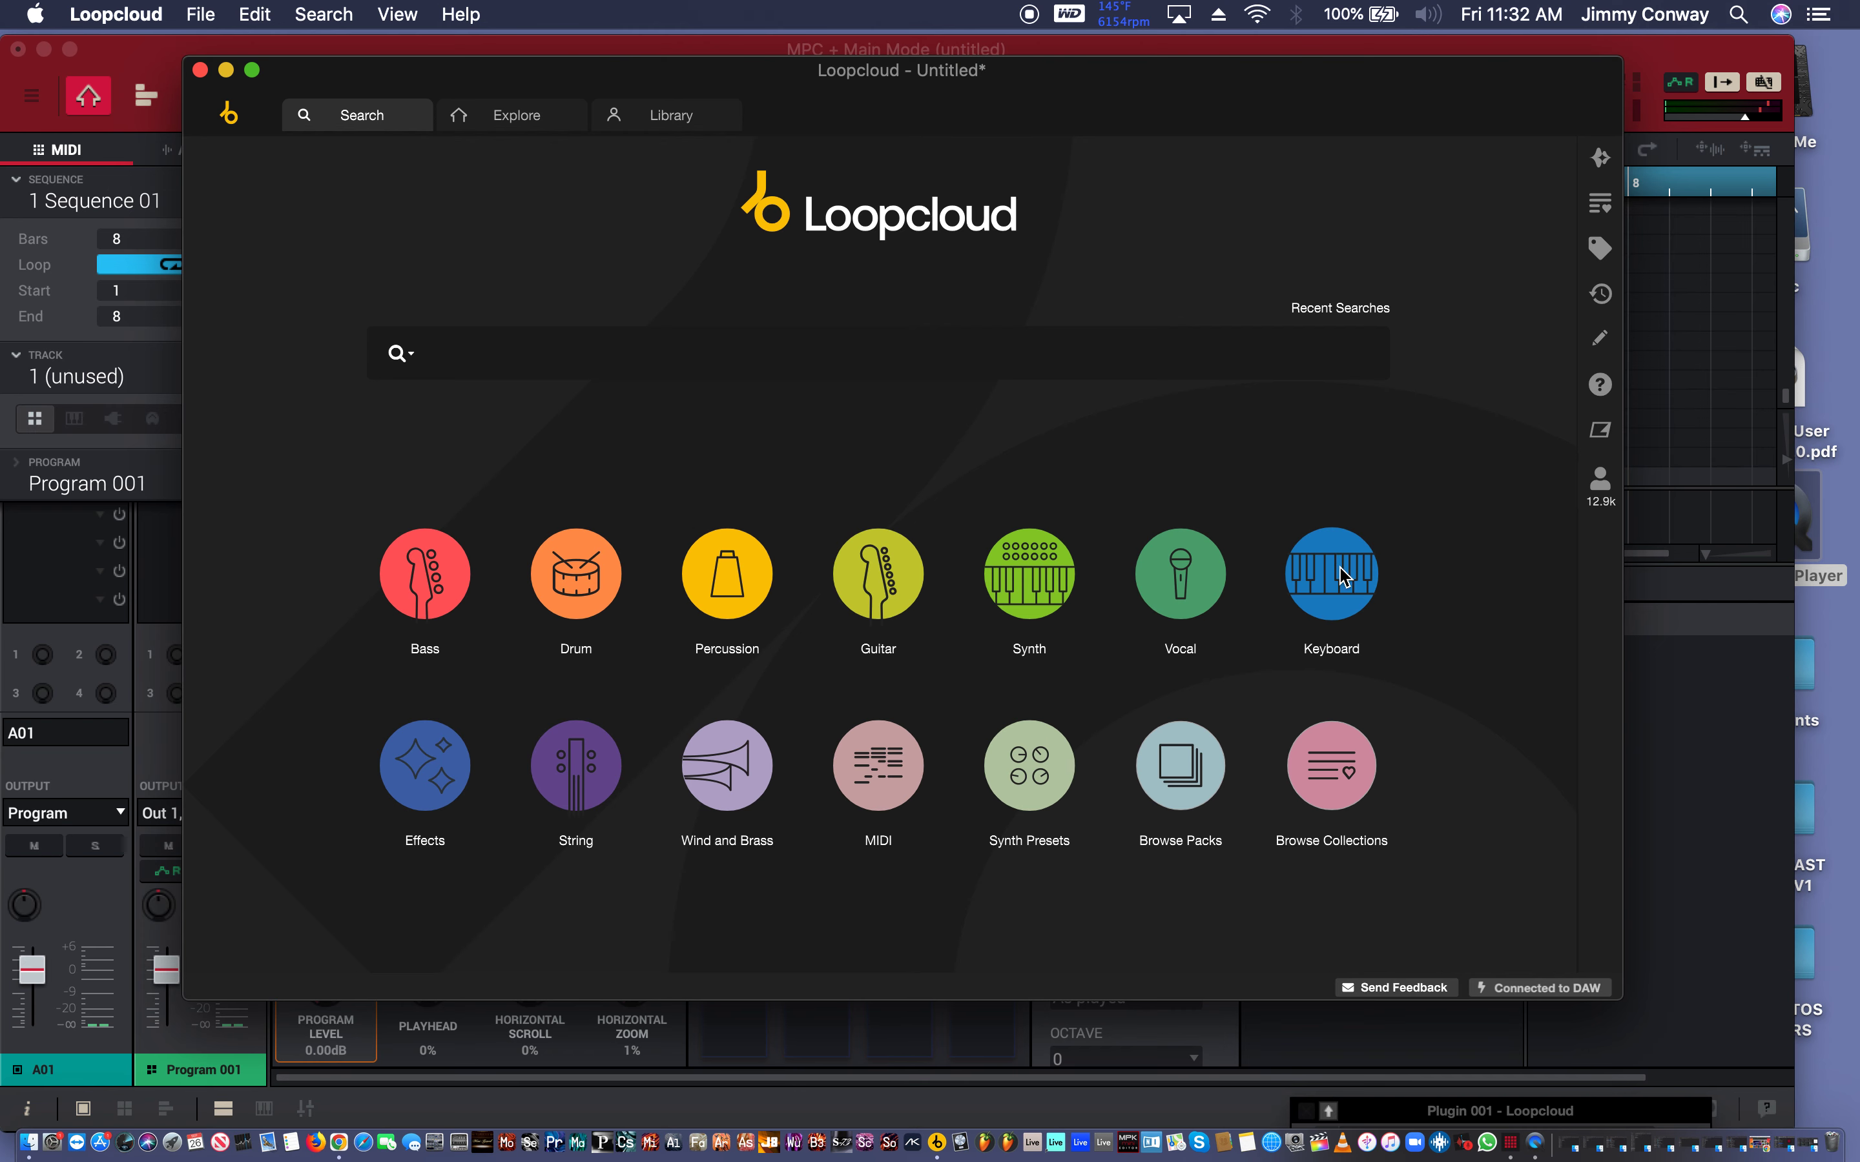
{"action": "left_click", "coordinate": [1339, 577]}
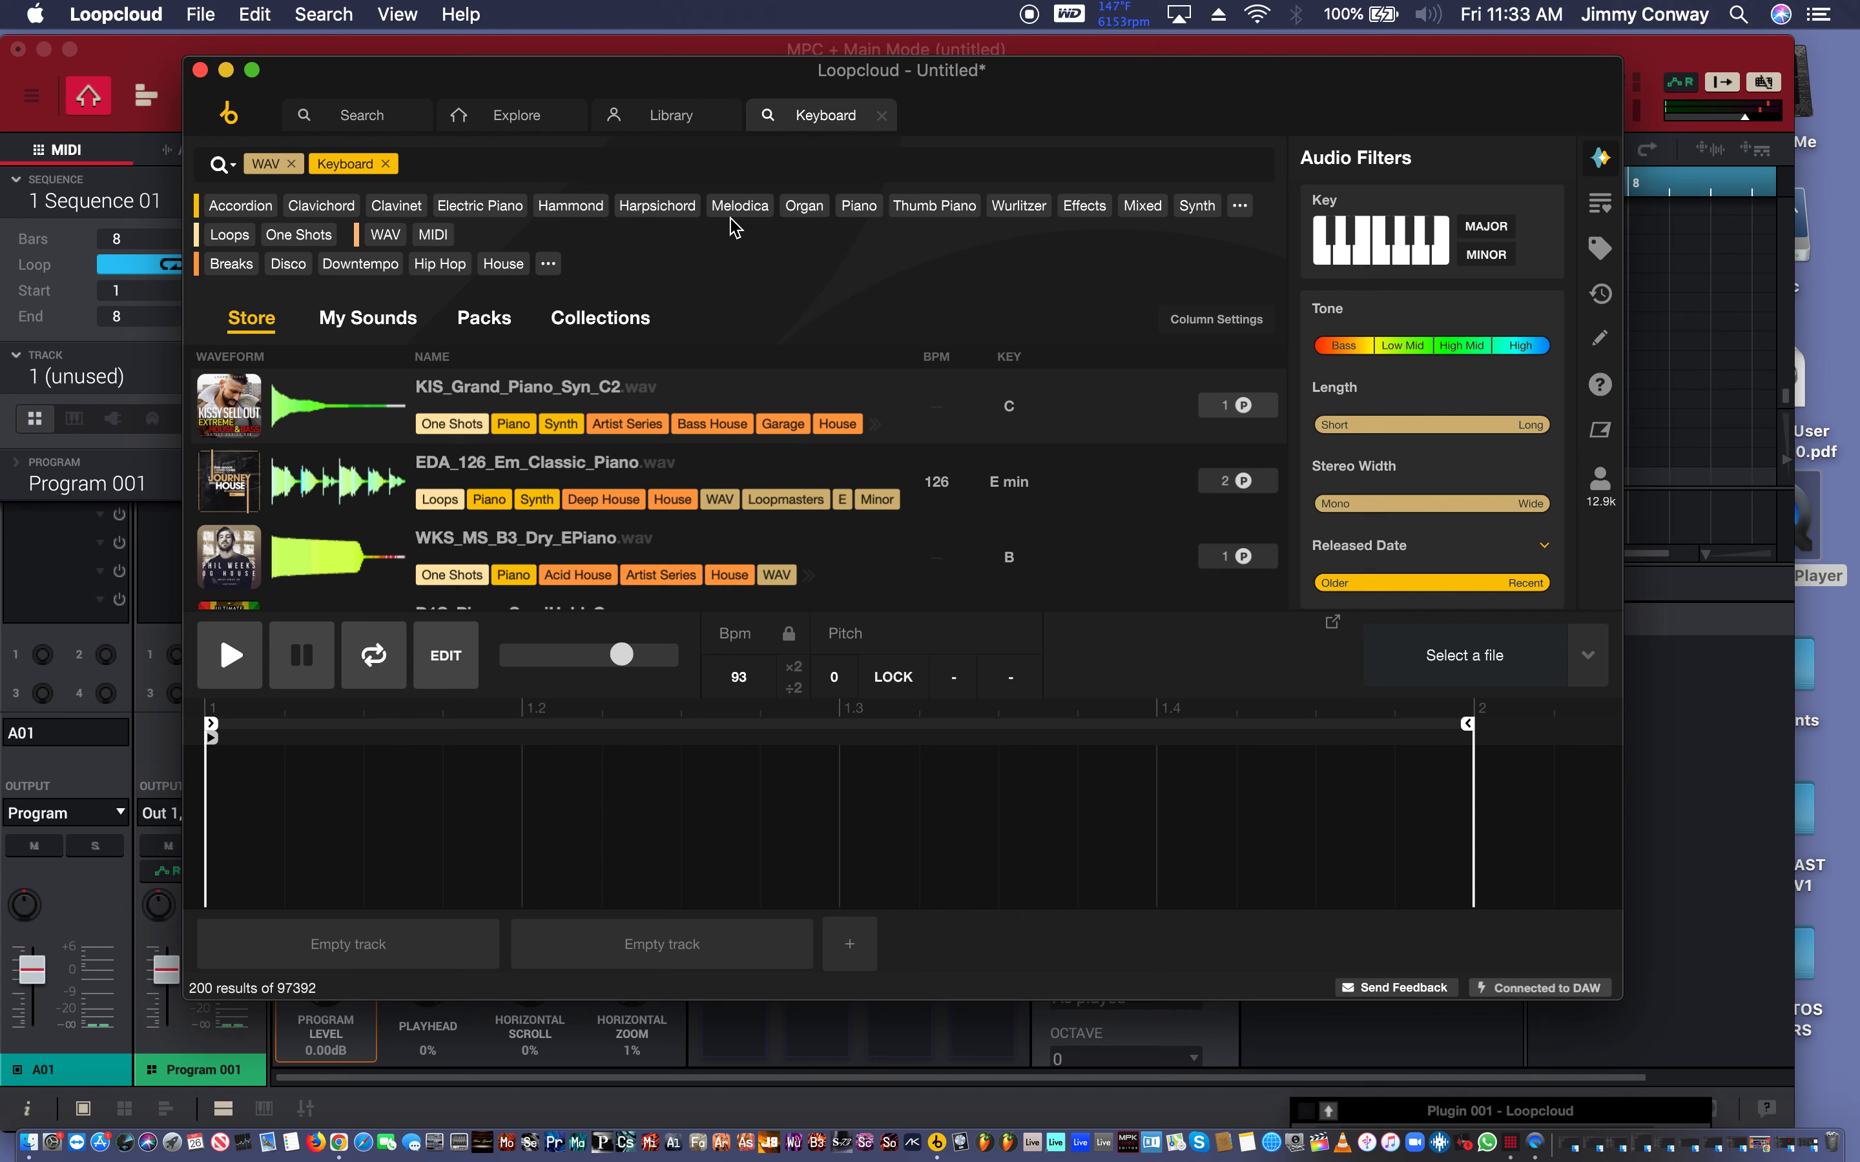
{"action": "left_click", "coordinate": [854, 214]}
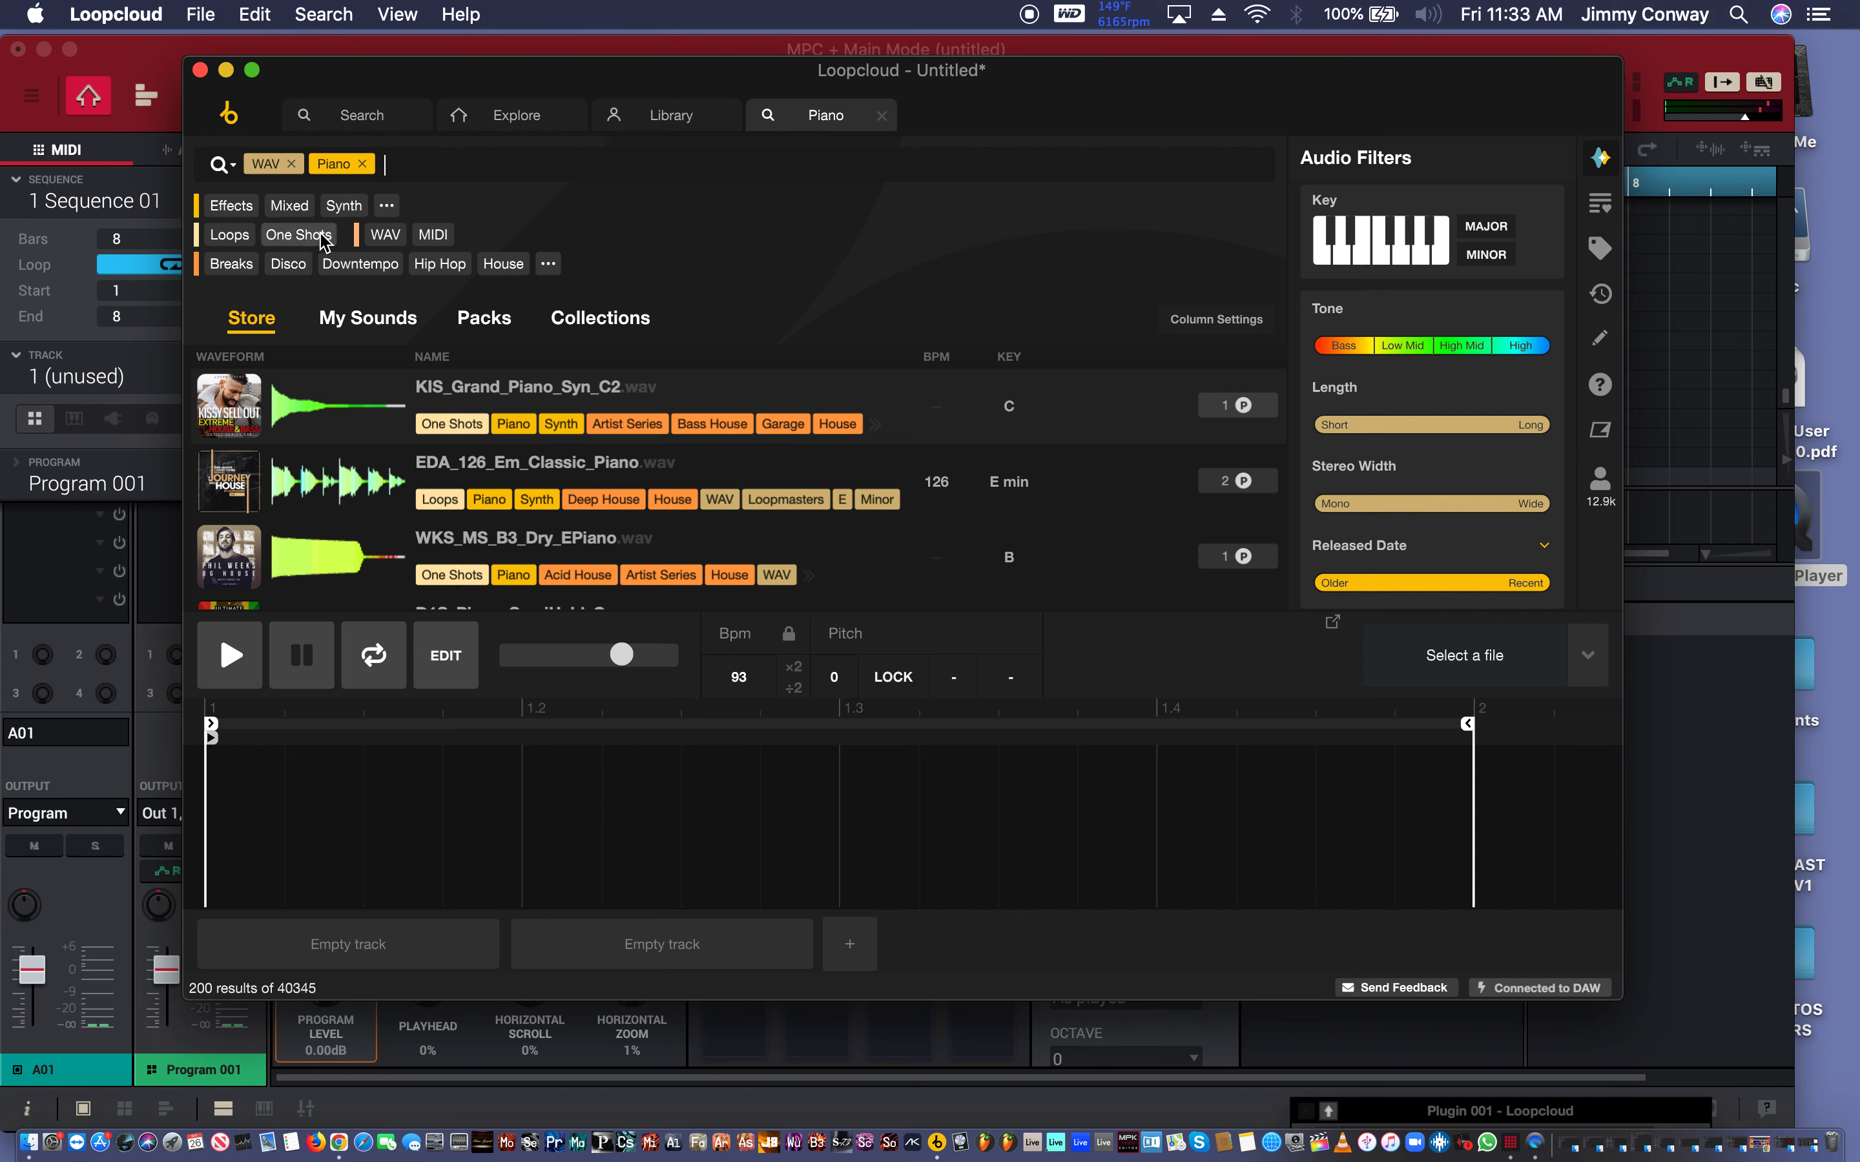
{"action": "left_click", "coordinate": [230, 234]}
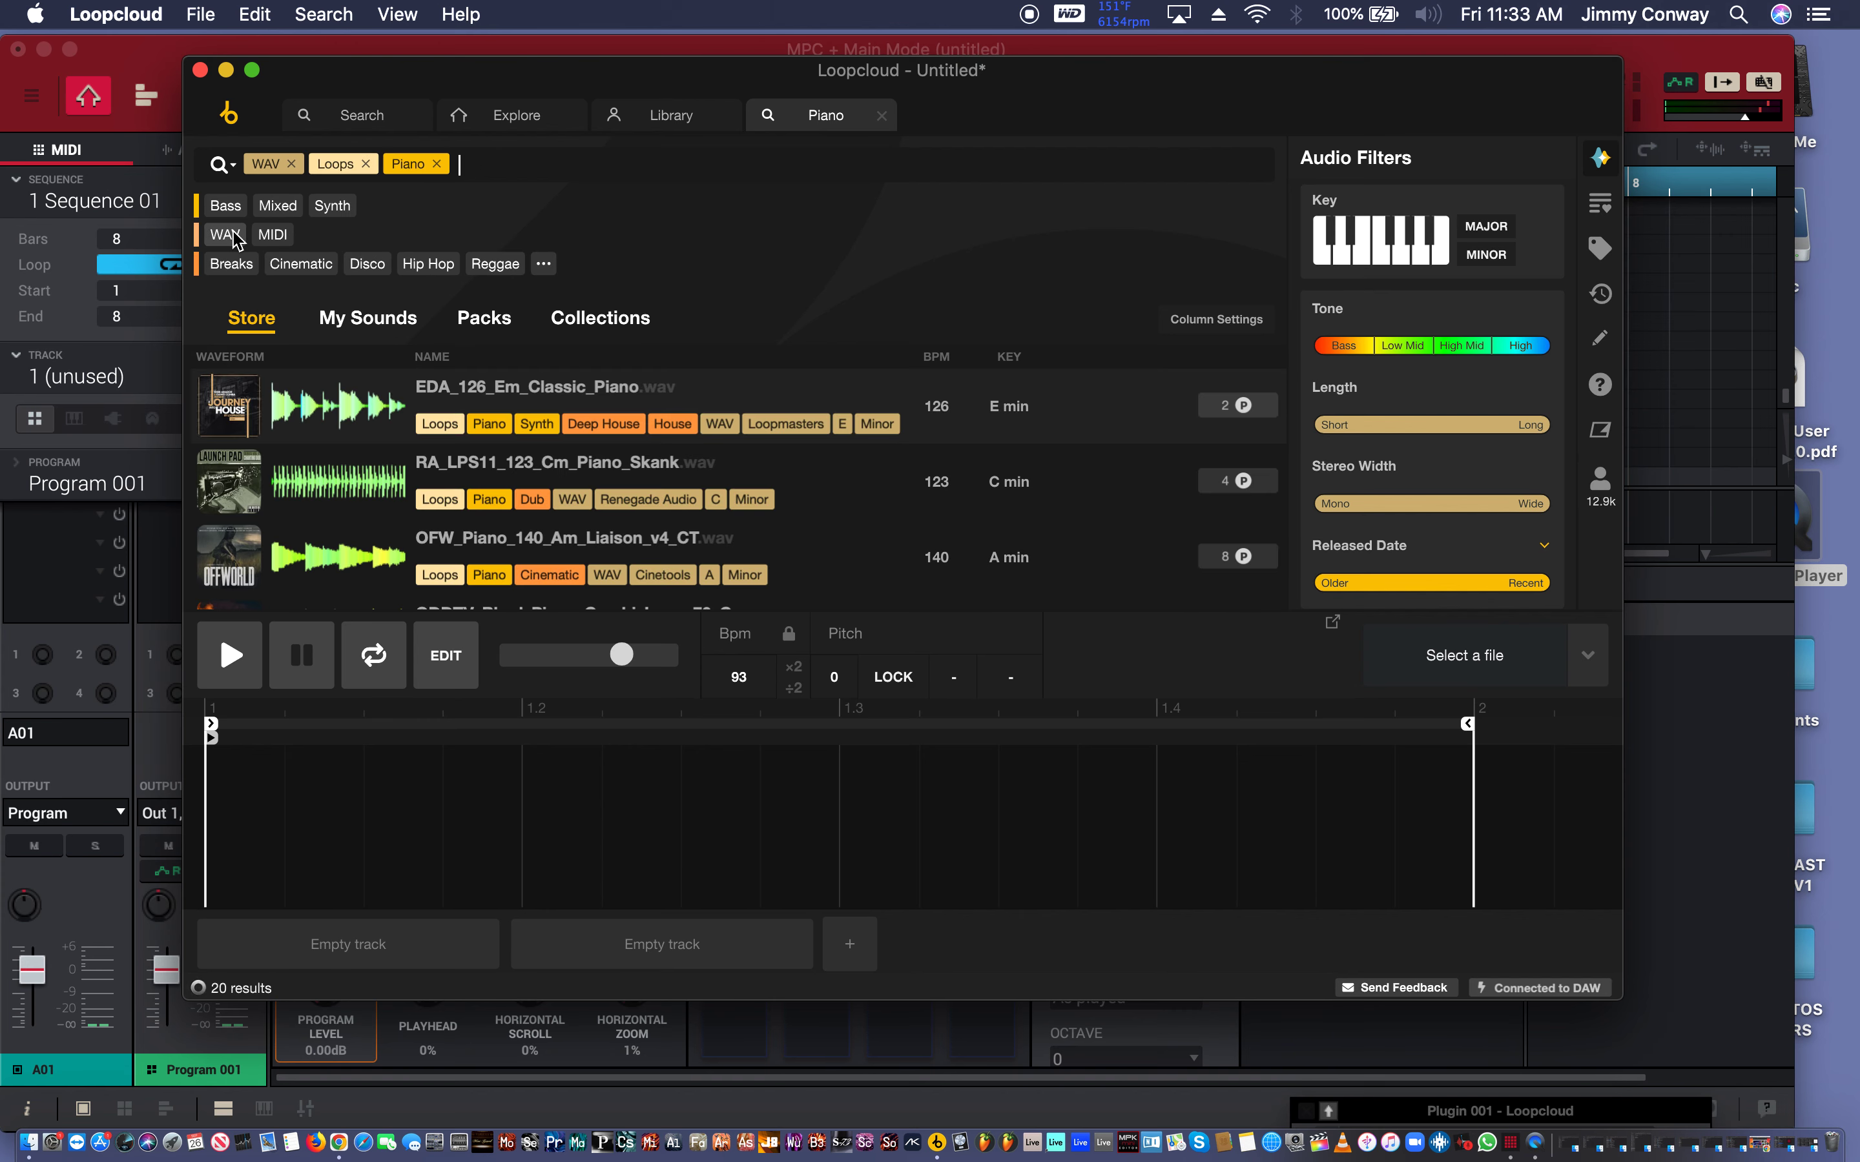
Preview the first five piano loops in the store, from EDA_126_Em_Classic_Piano to SC_Piano_140_Fm_Silvae_FA.
{"action": "left_click", "coordinate": [504, 394]}
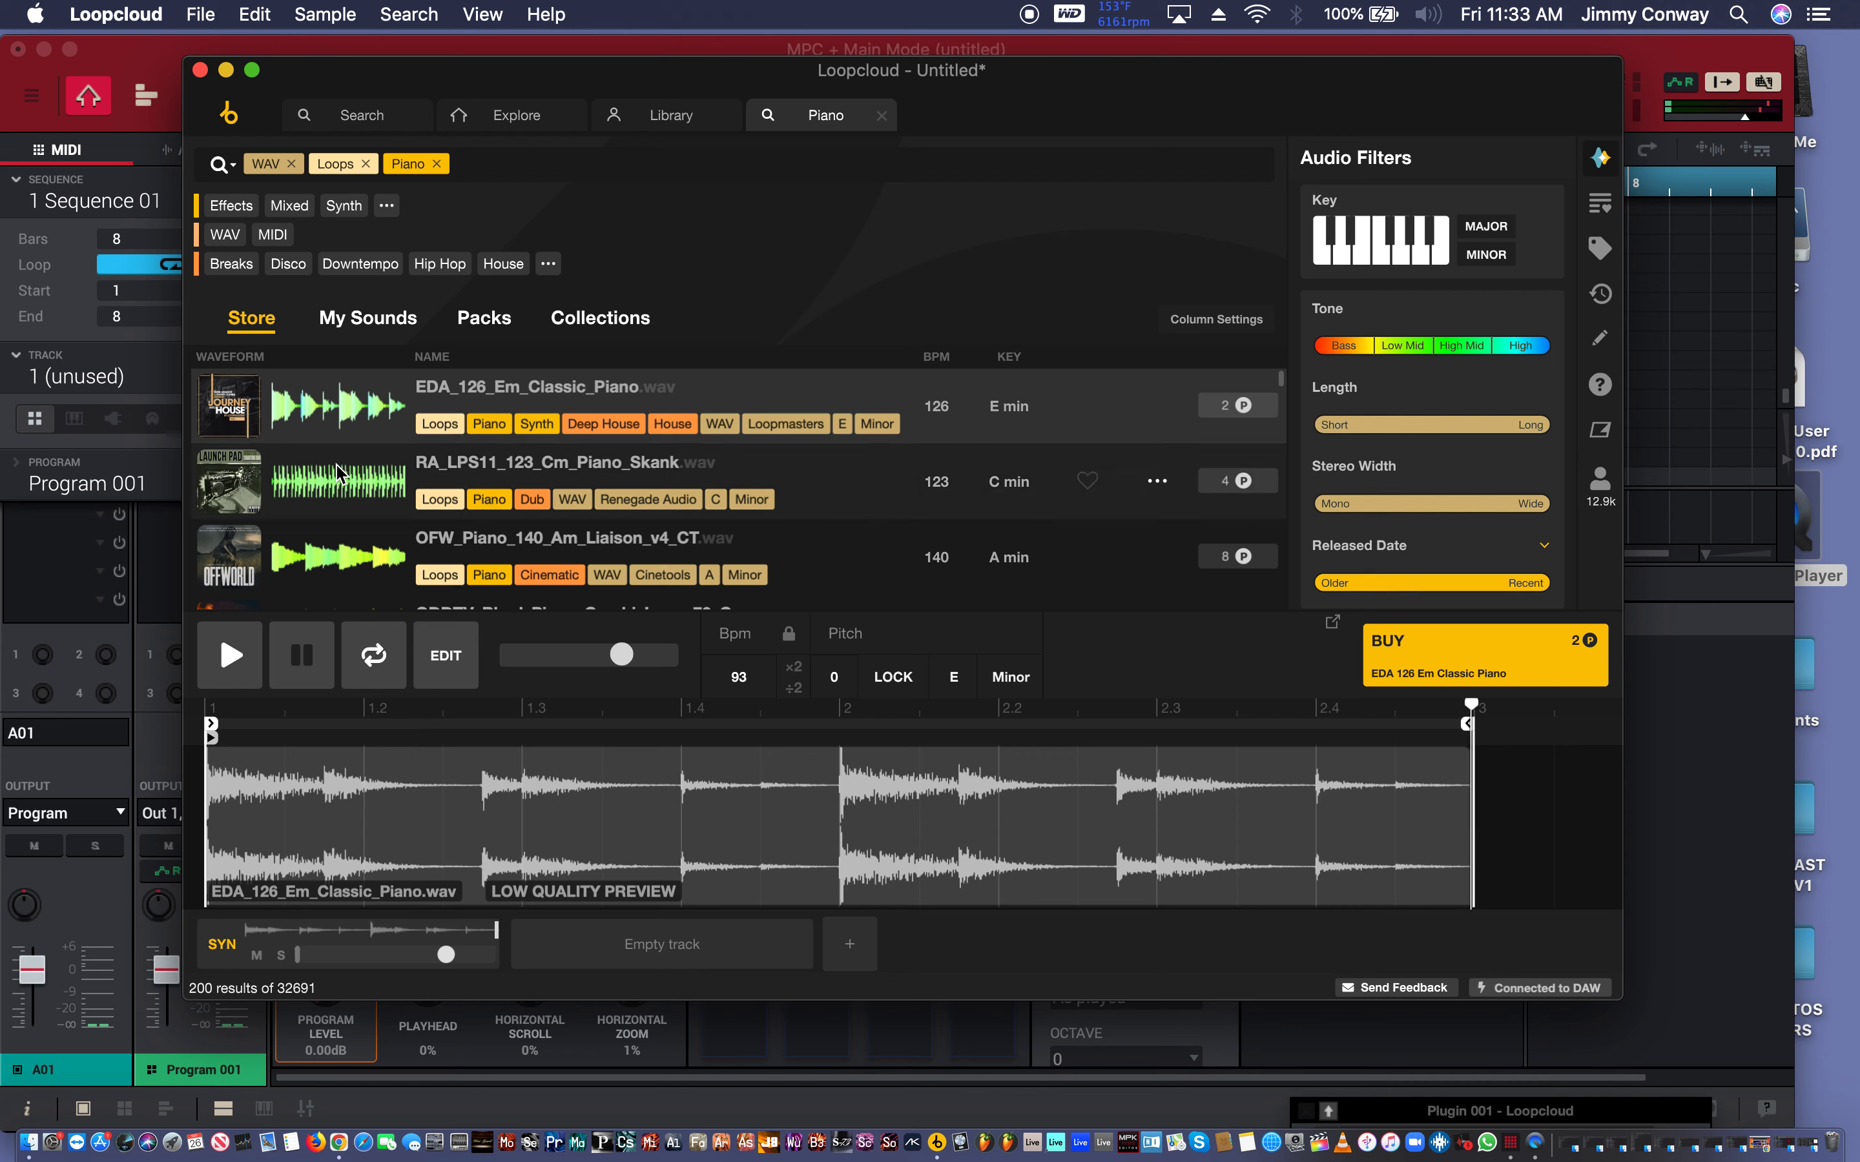
{"action": "key", "text": "space"}
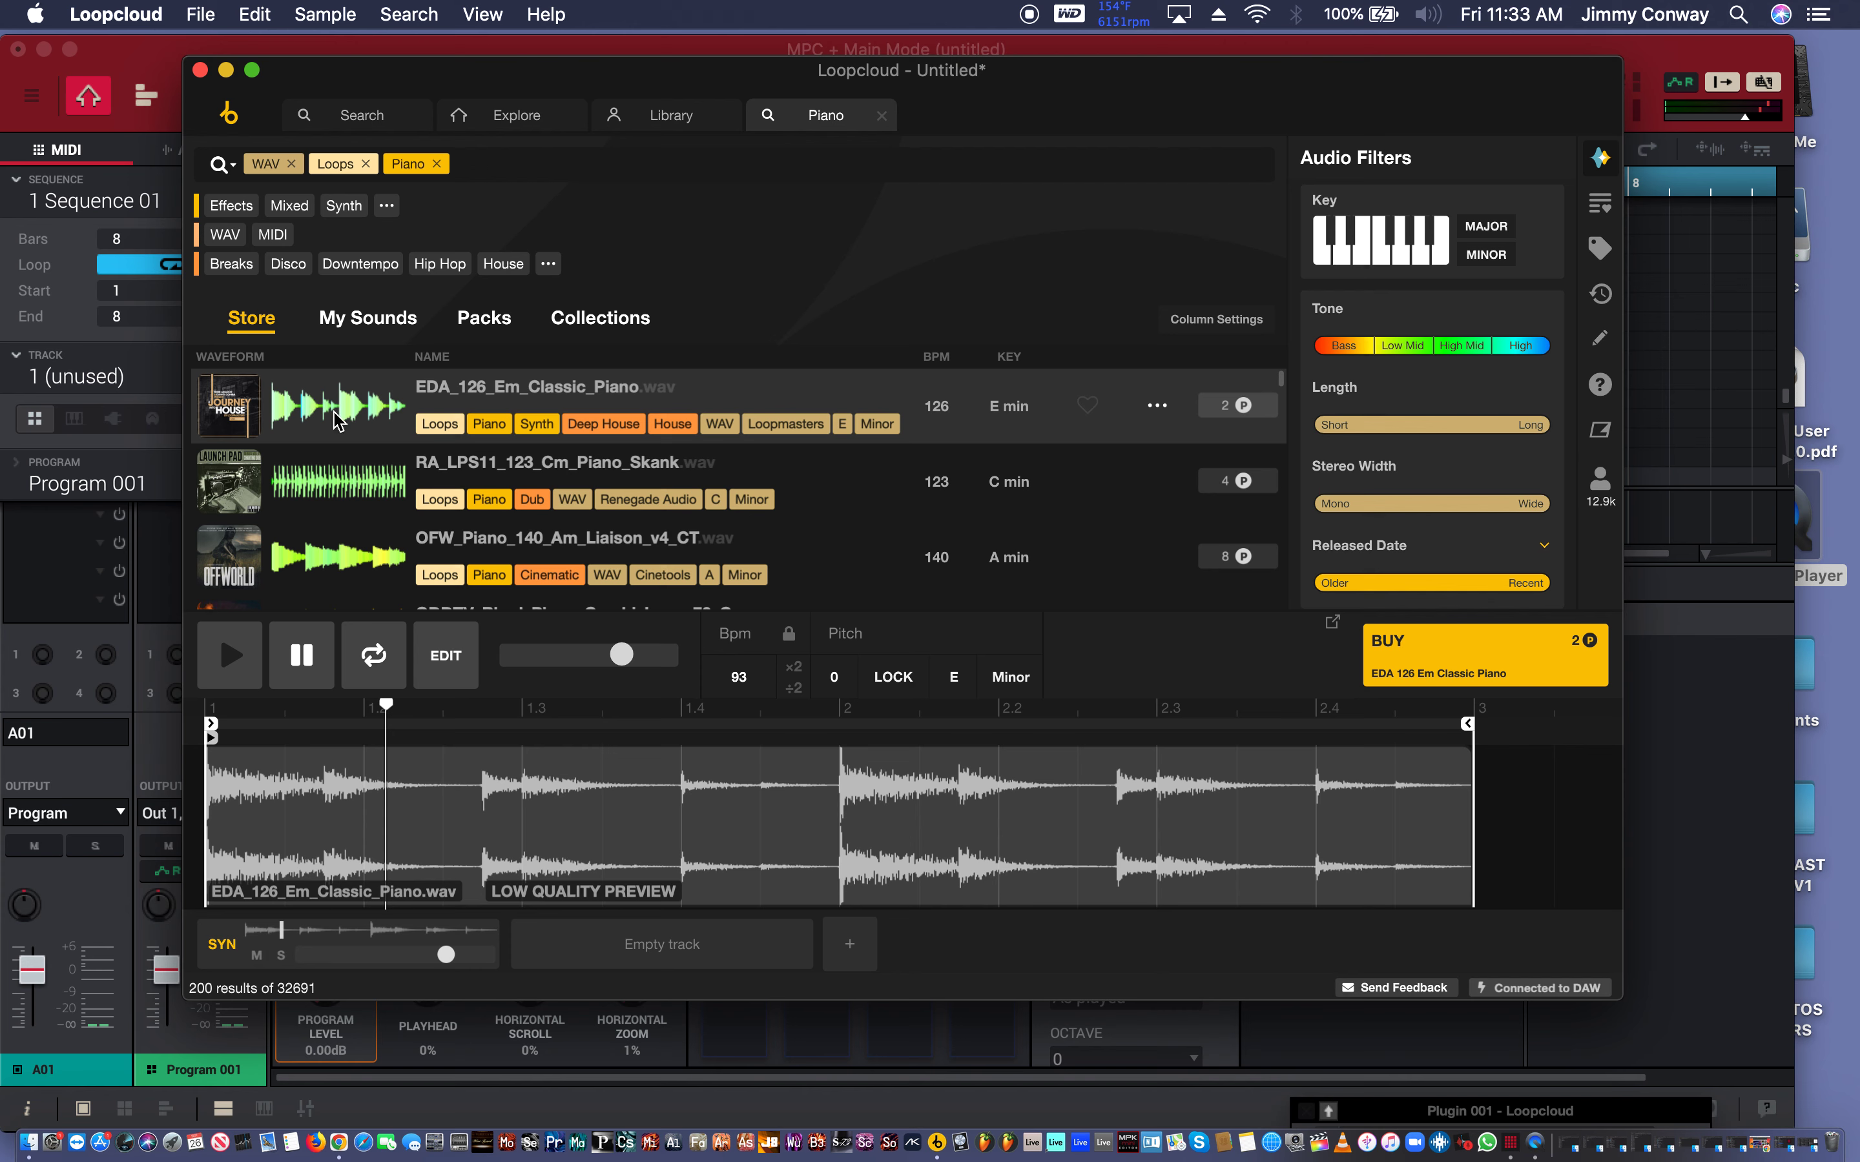
{"action": "key", "text": "Down"}
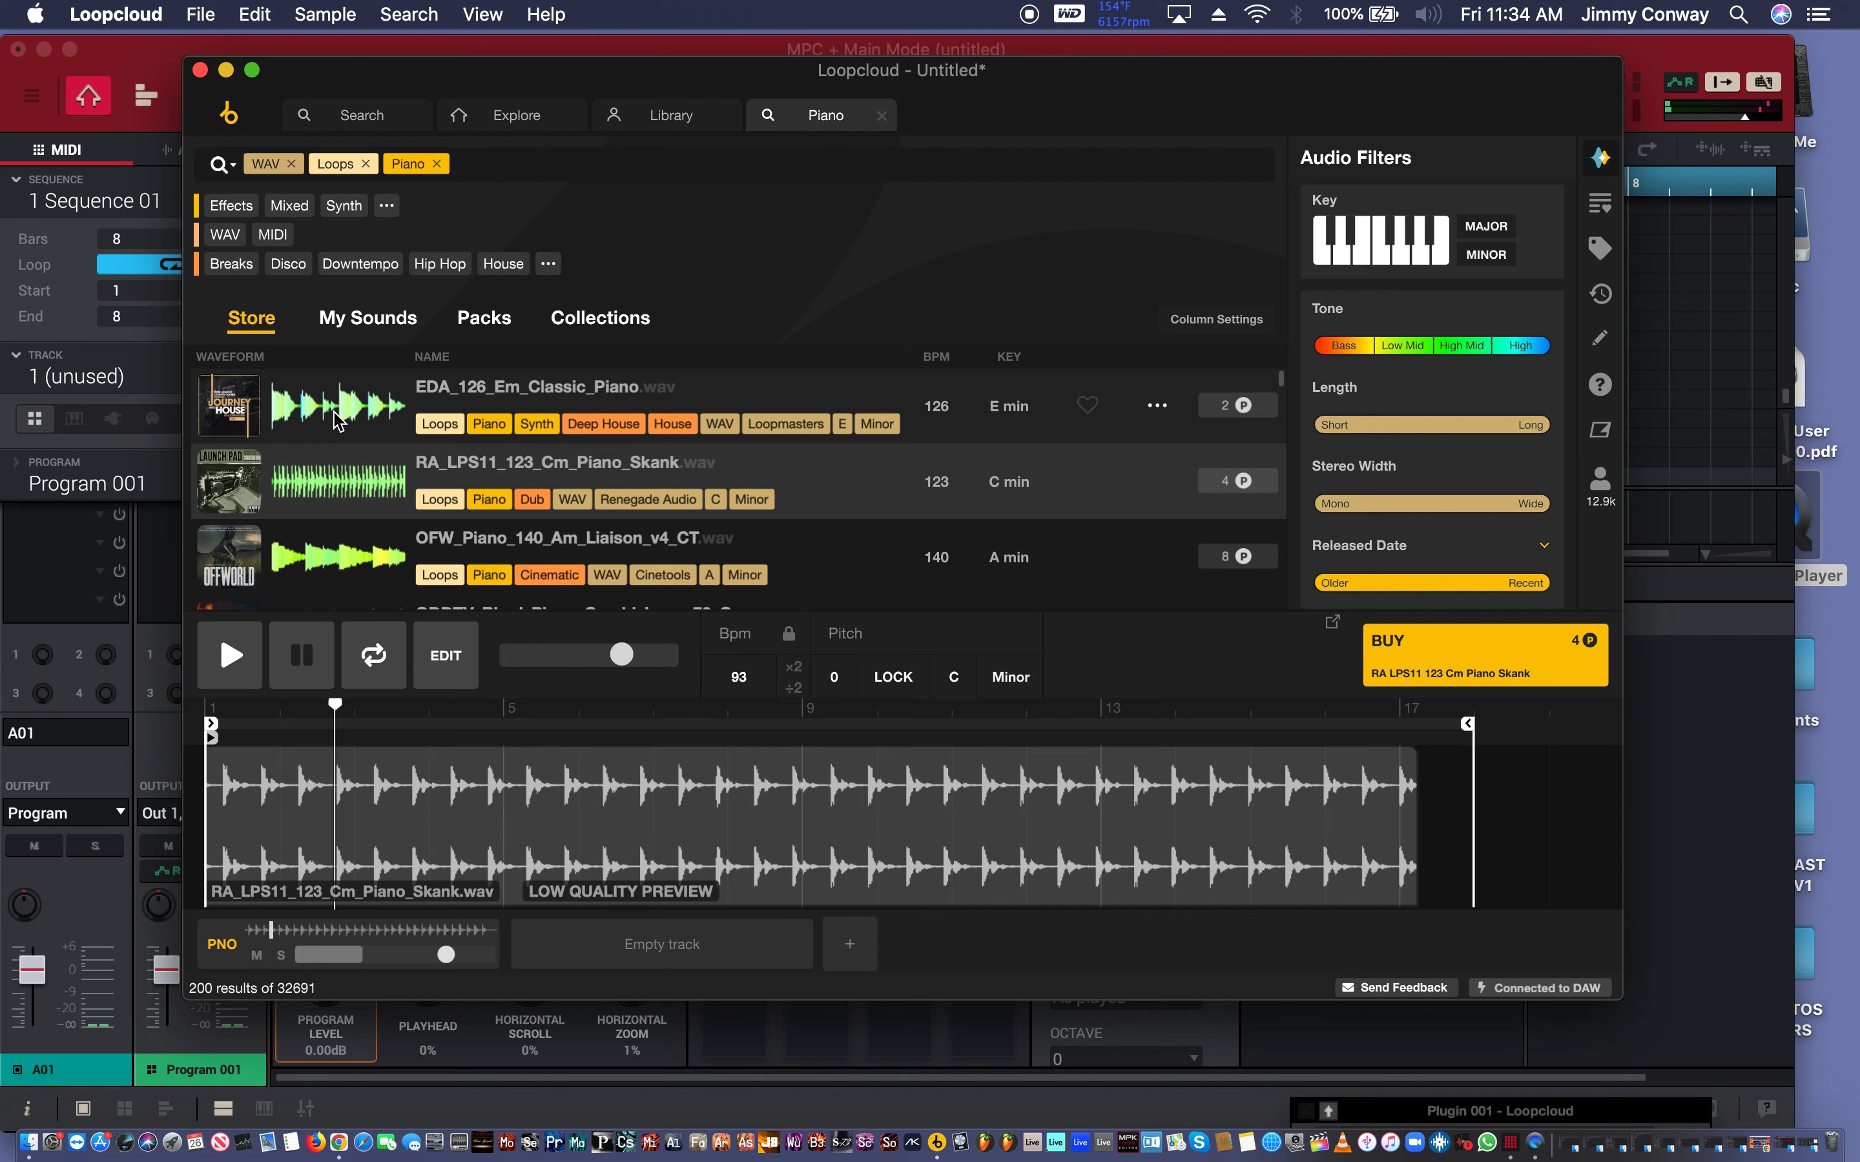
{"action": "key", "text": "Down"}
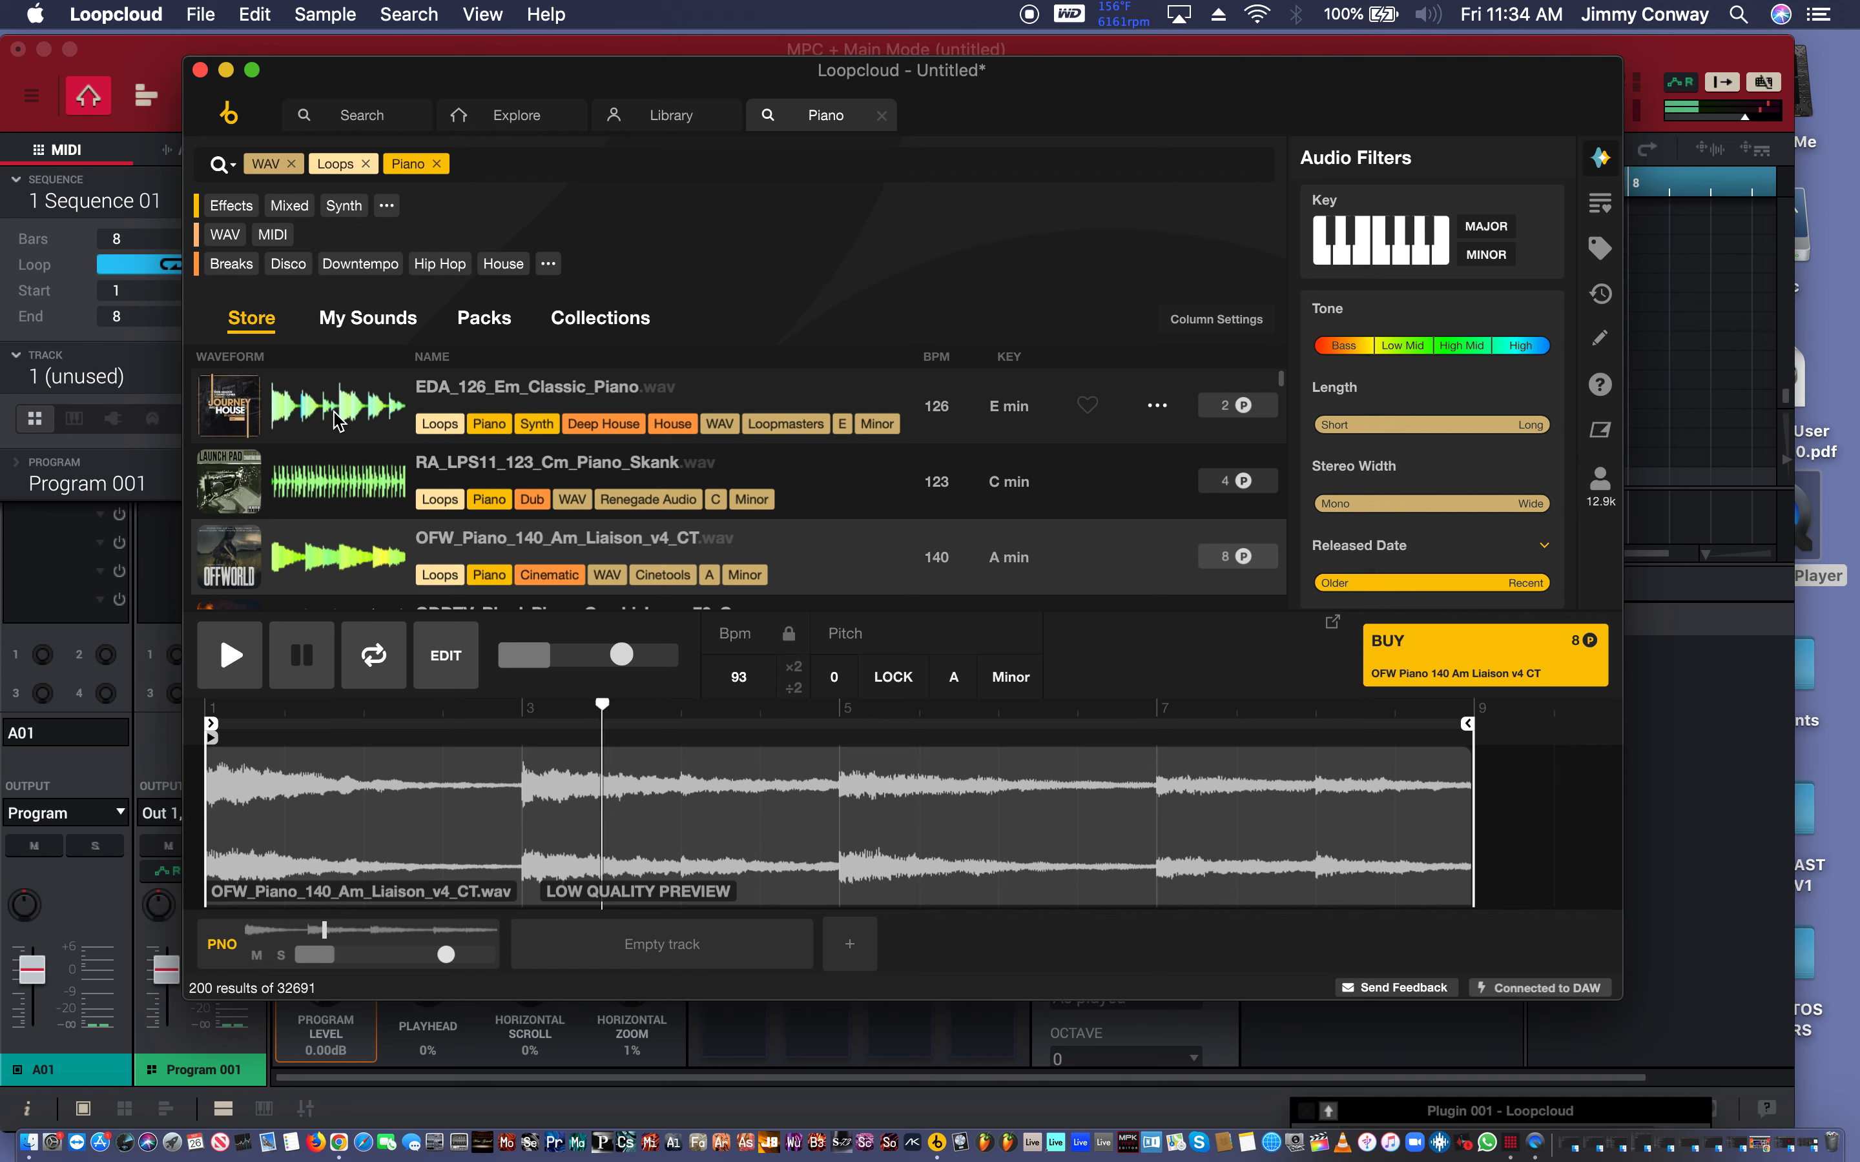
{"action": "key", "text": "Down"}
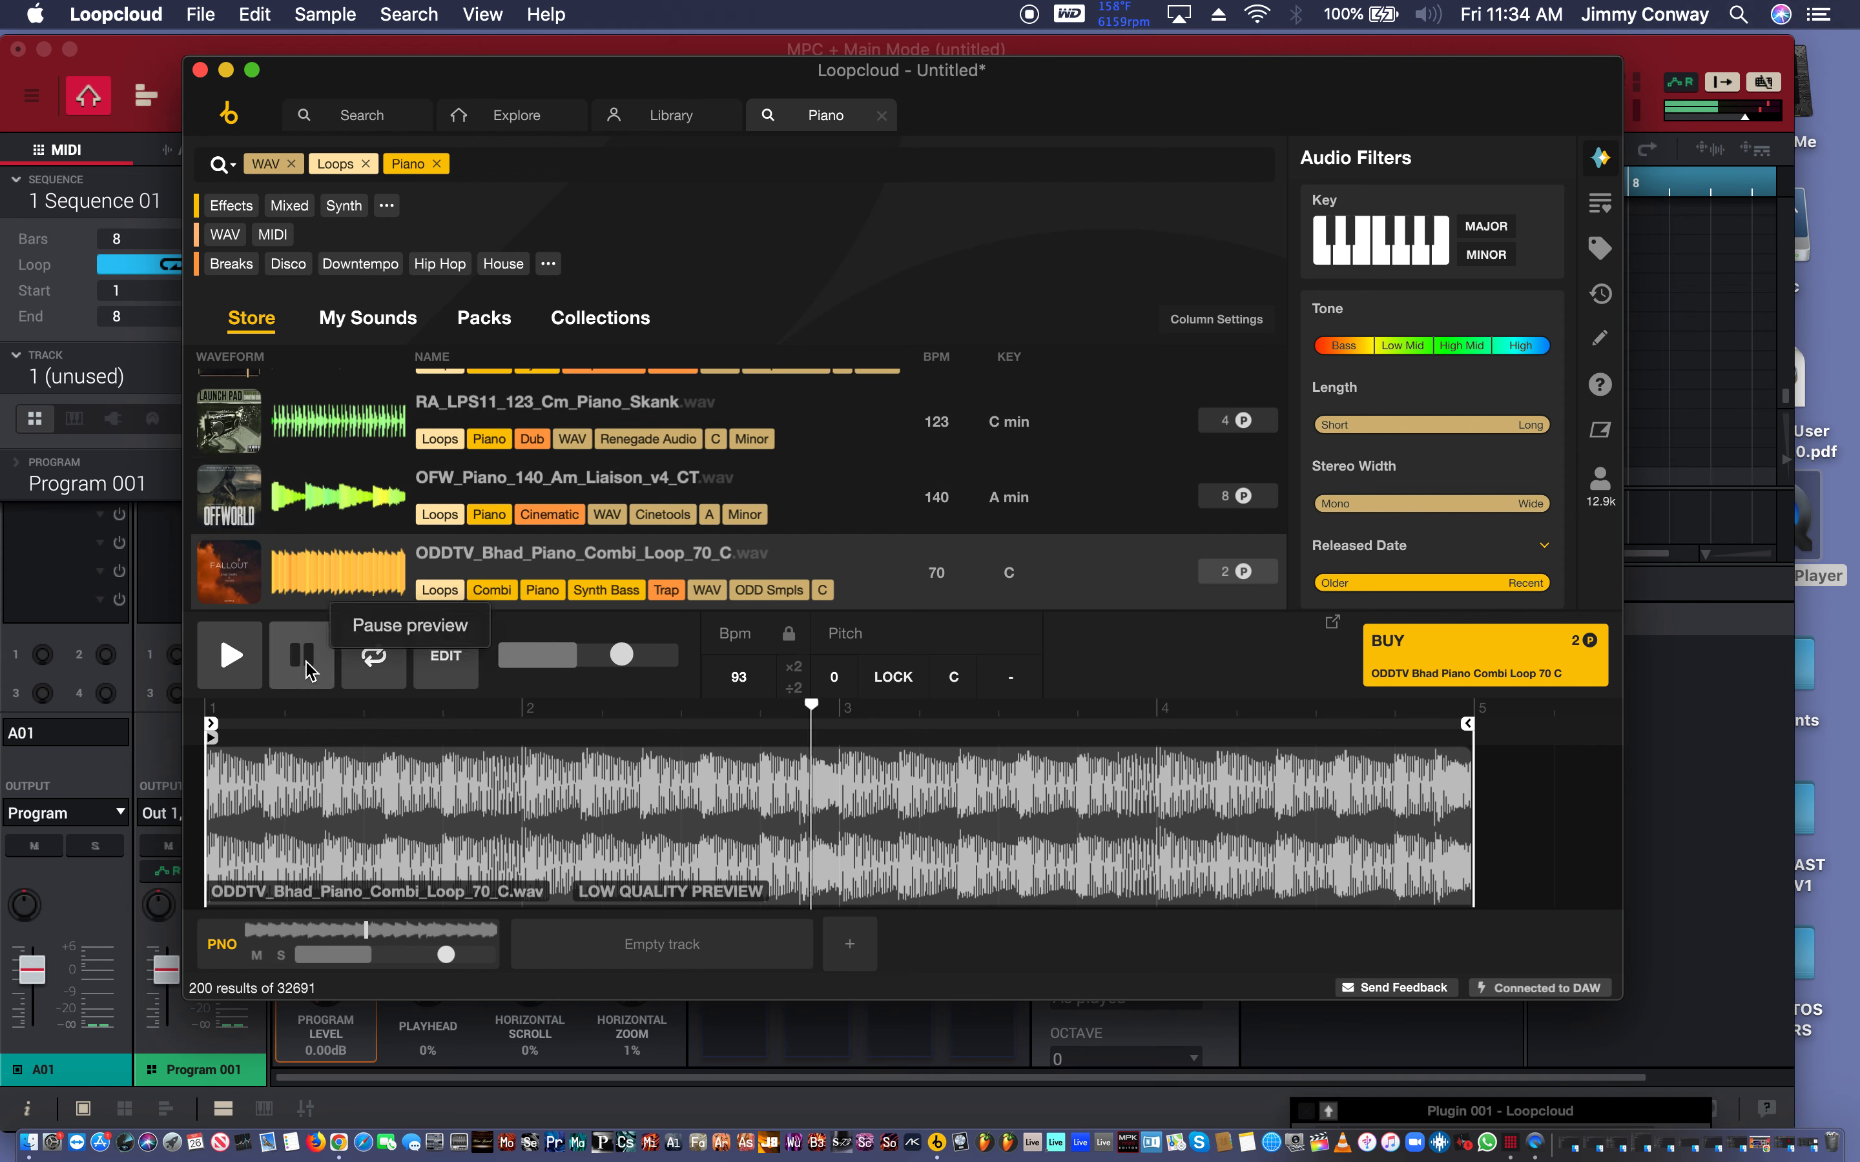
{"action": "key", "text": "Down"}
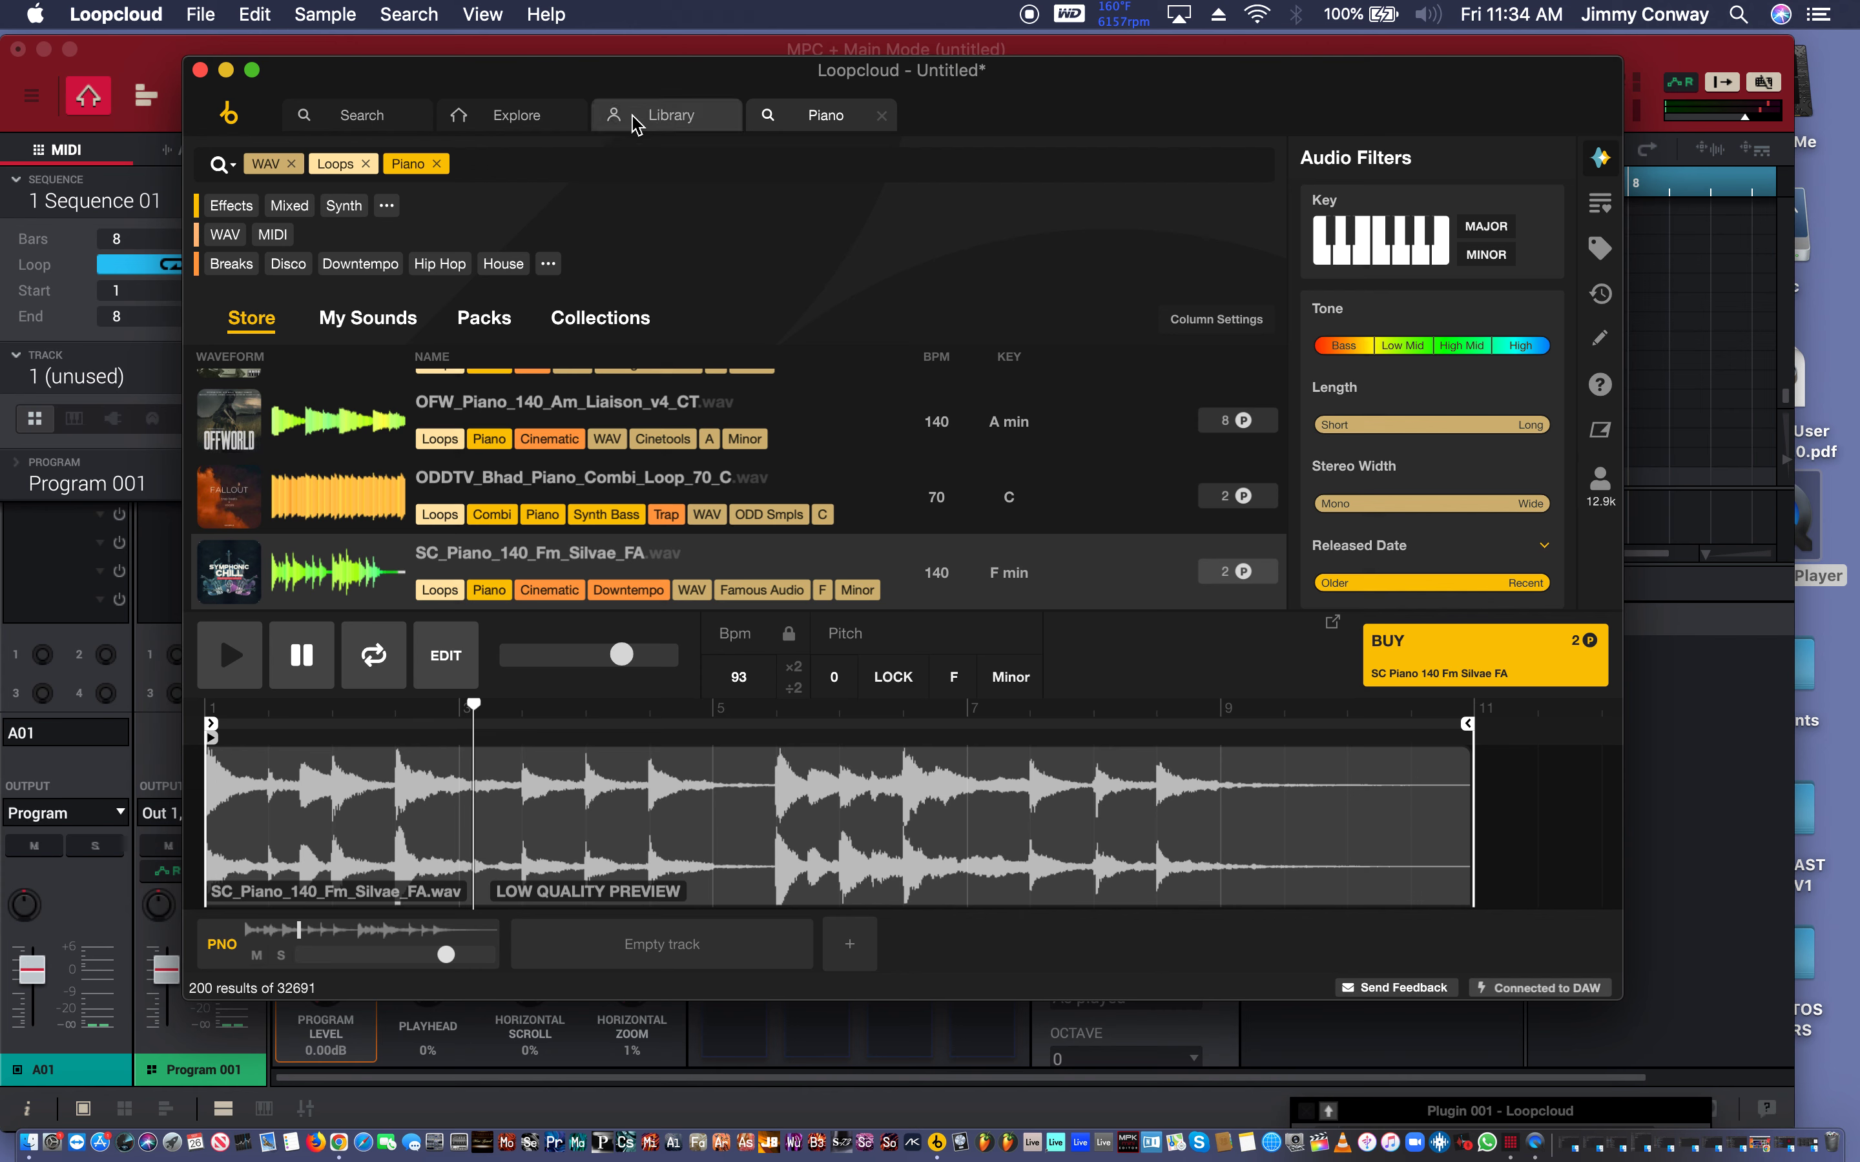
{"action": "left_click", "coordinate": [500, 161]}
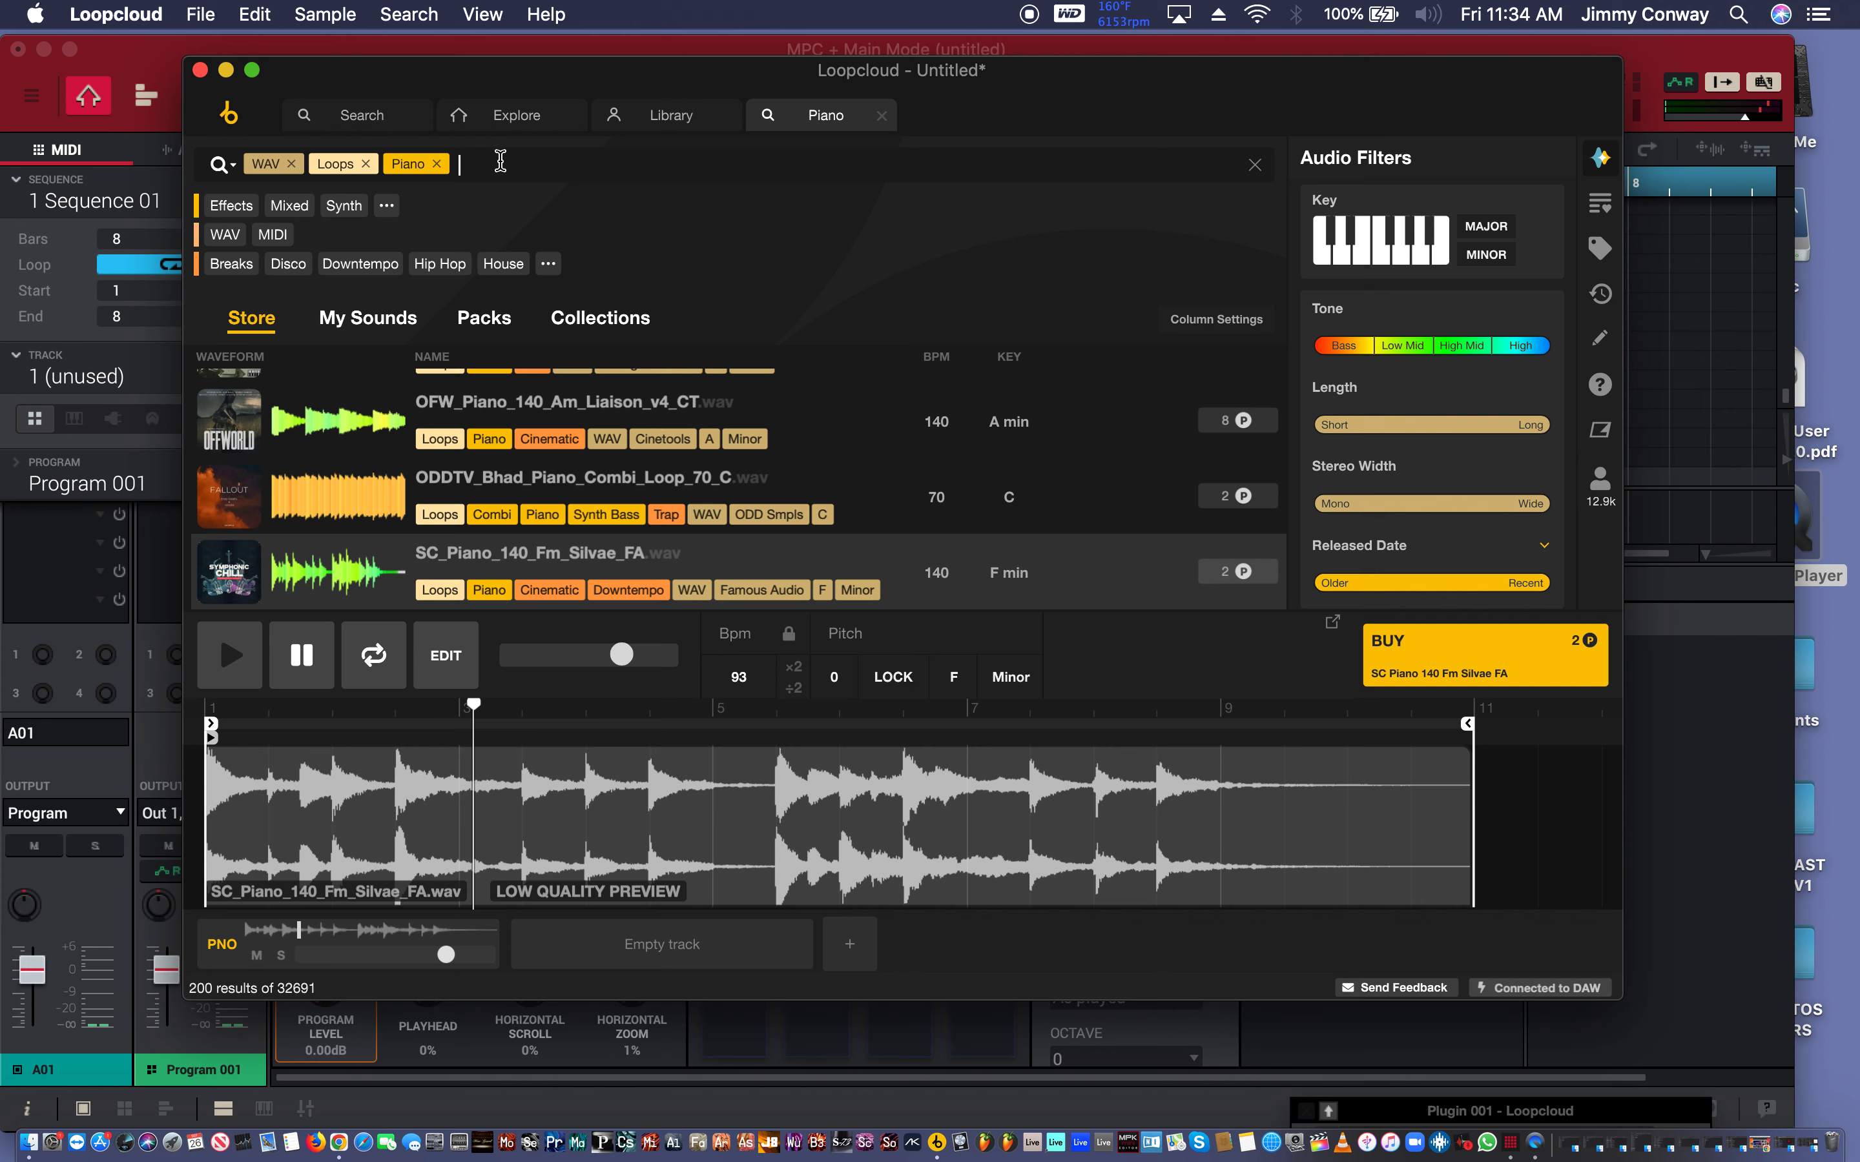
{"action": "type", "text": "n"}
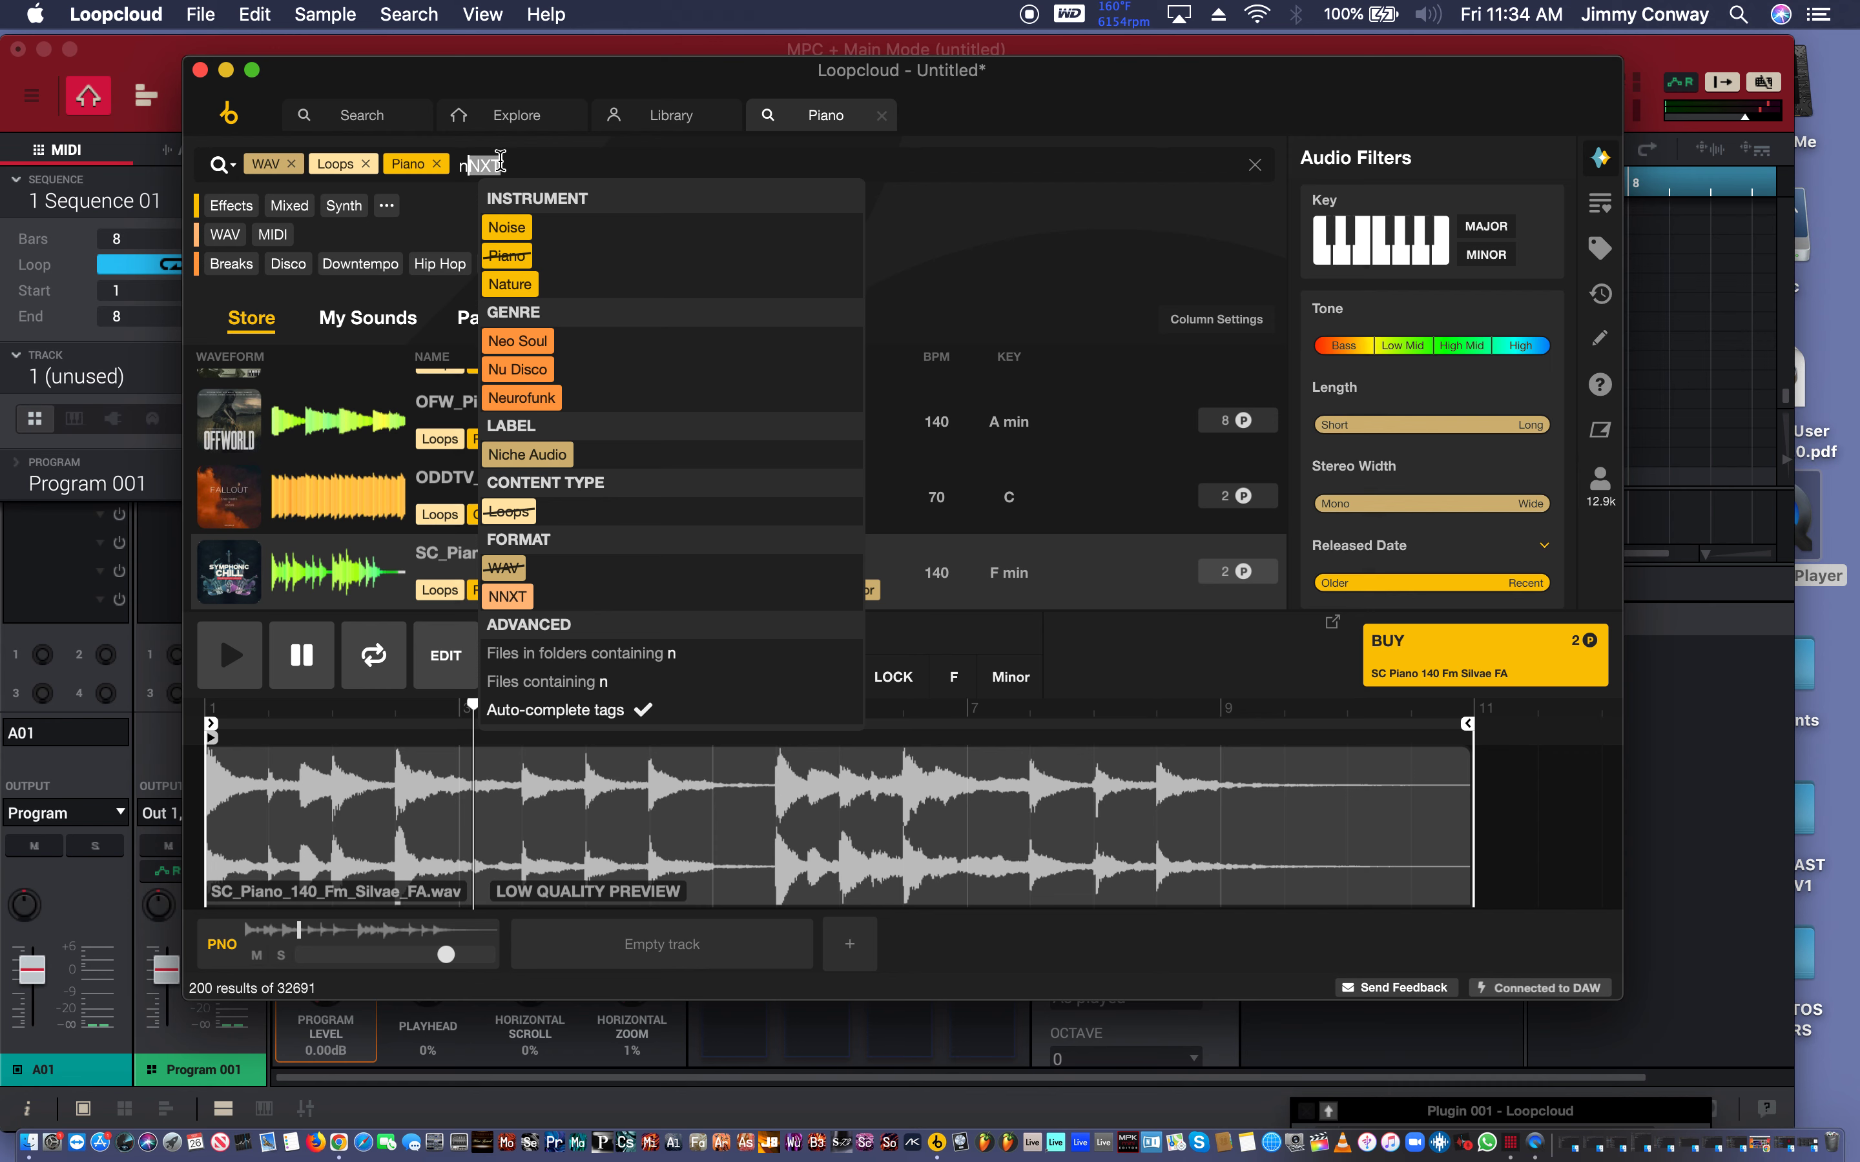
{"action": "type", "text": "eo"}
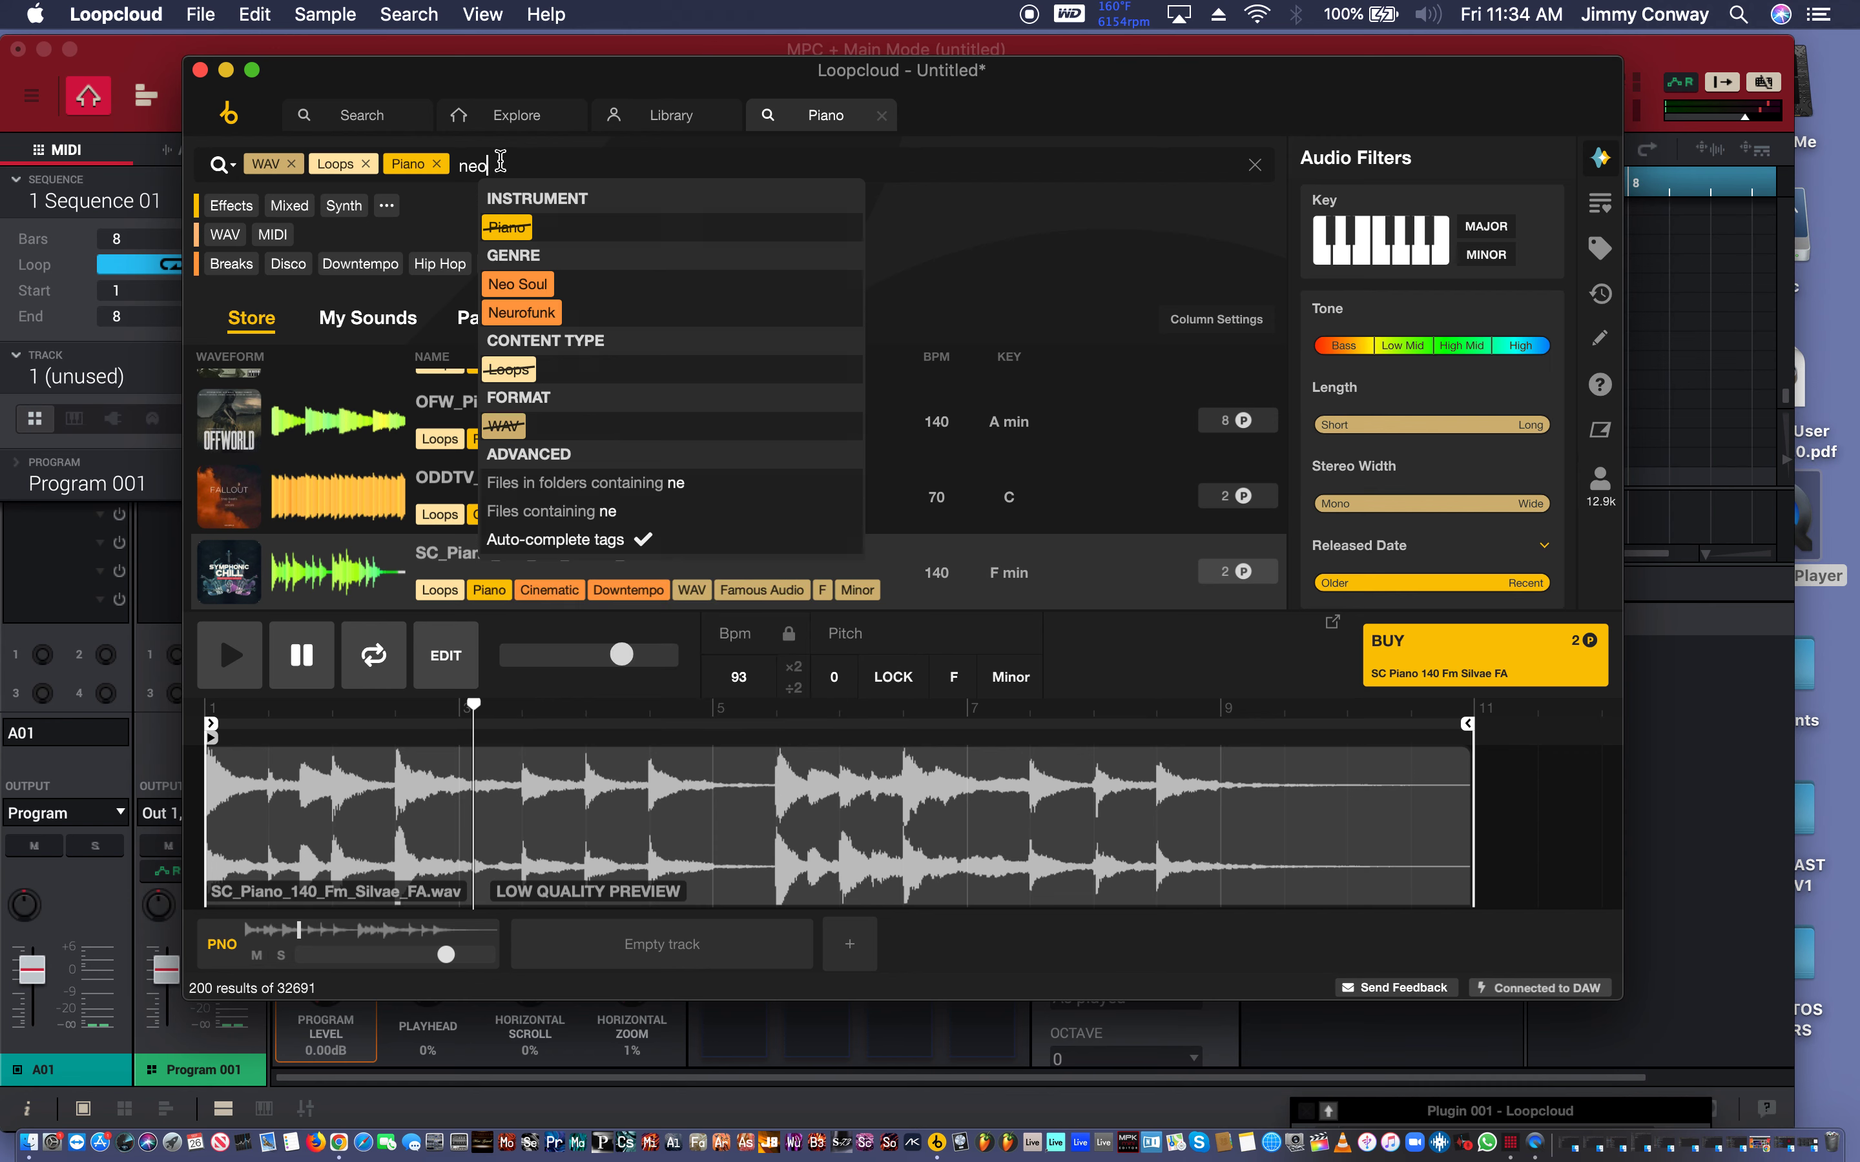
{"action": "type", "text": "soul"}
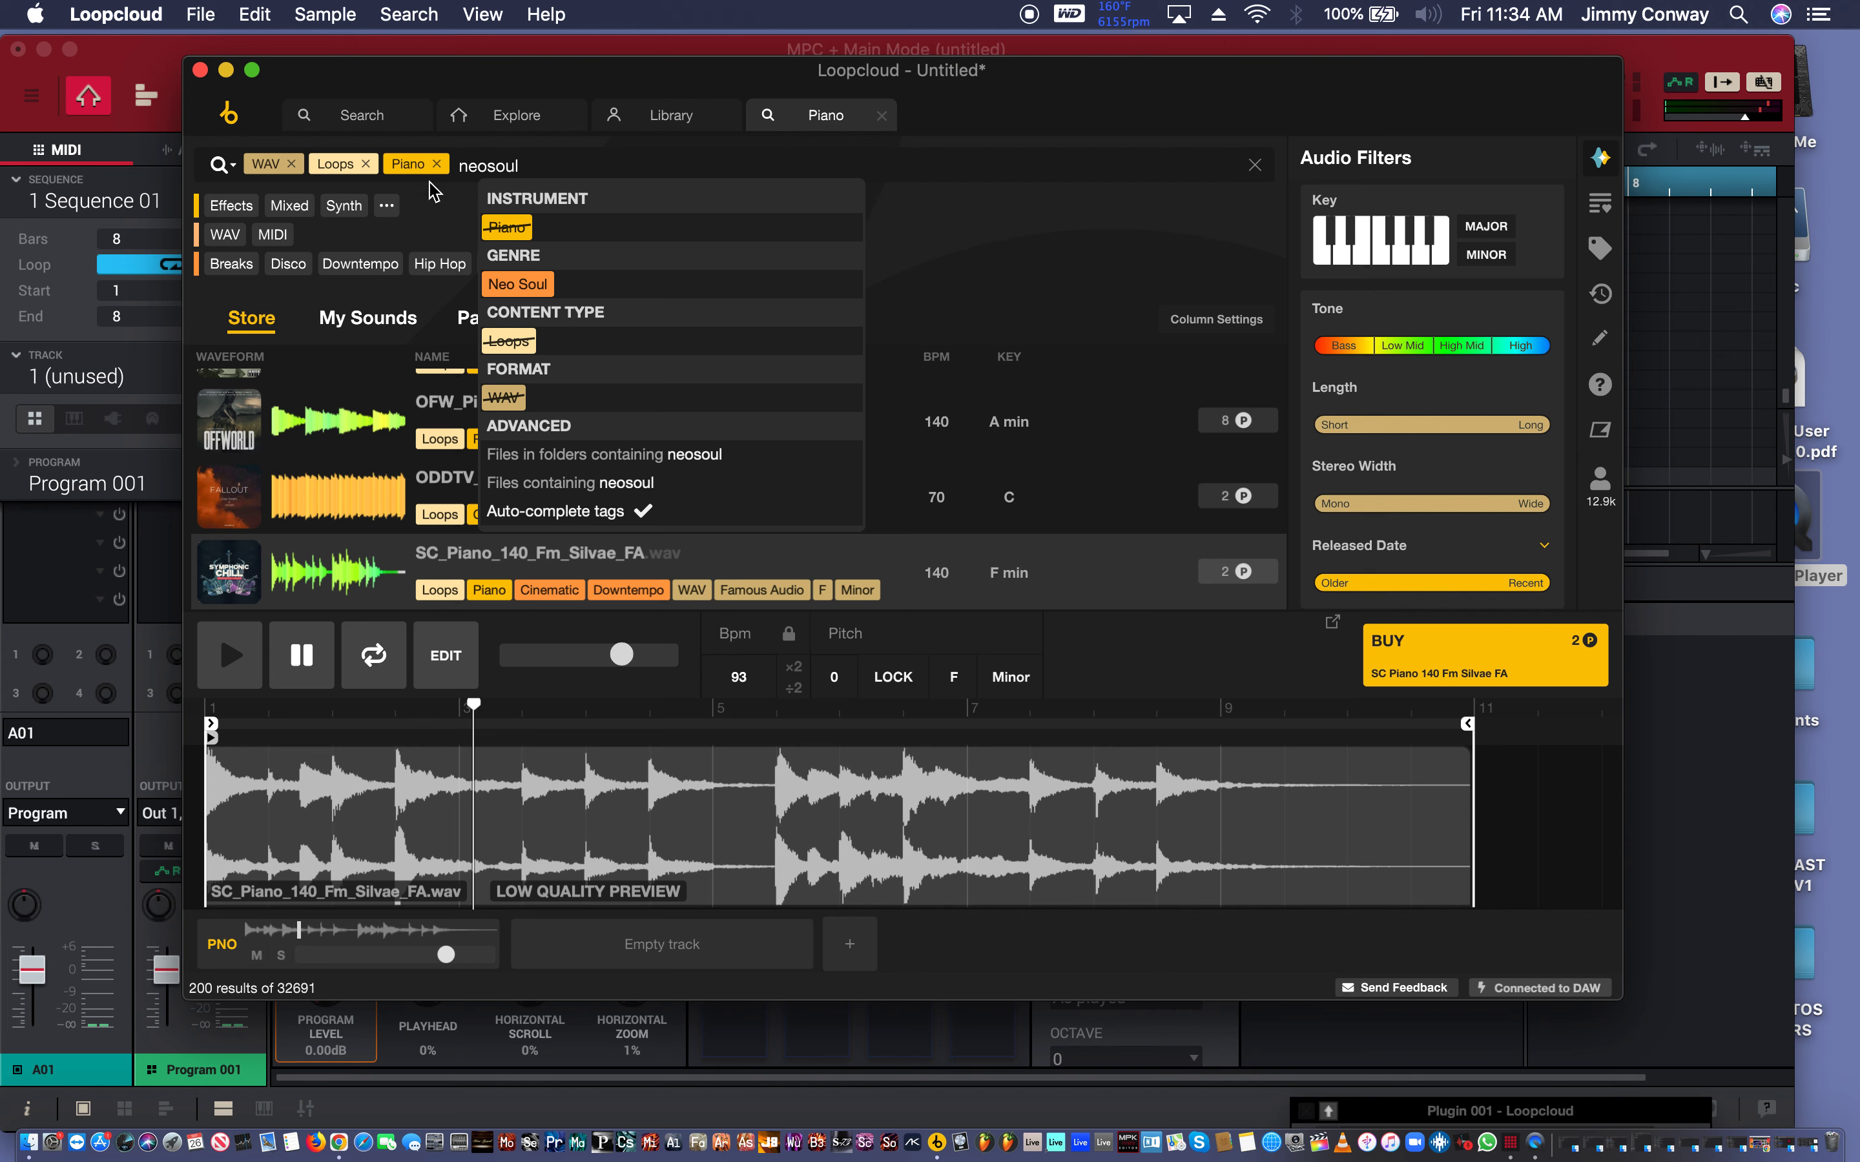
Replace the Piano filter with the Neo Soul genre and narrow the loops to the Keyboard instrument.
{"action": "left_click", "coordinate": [436, 164]}
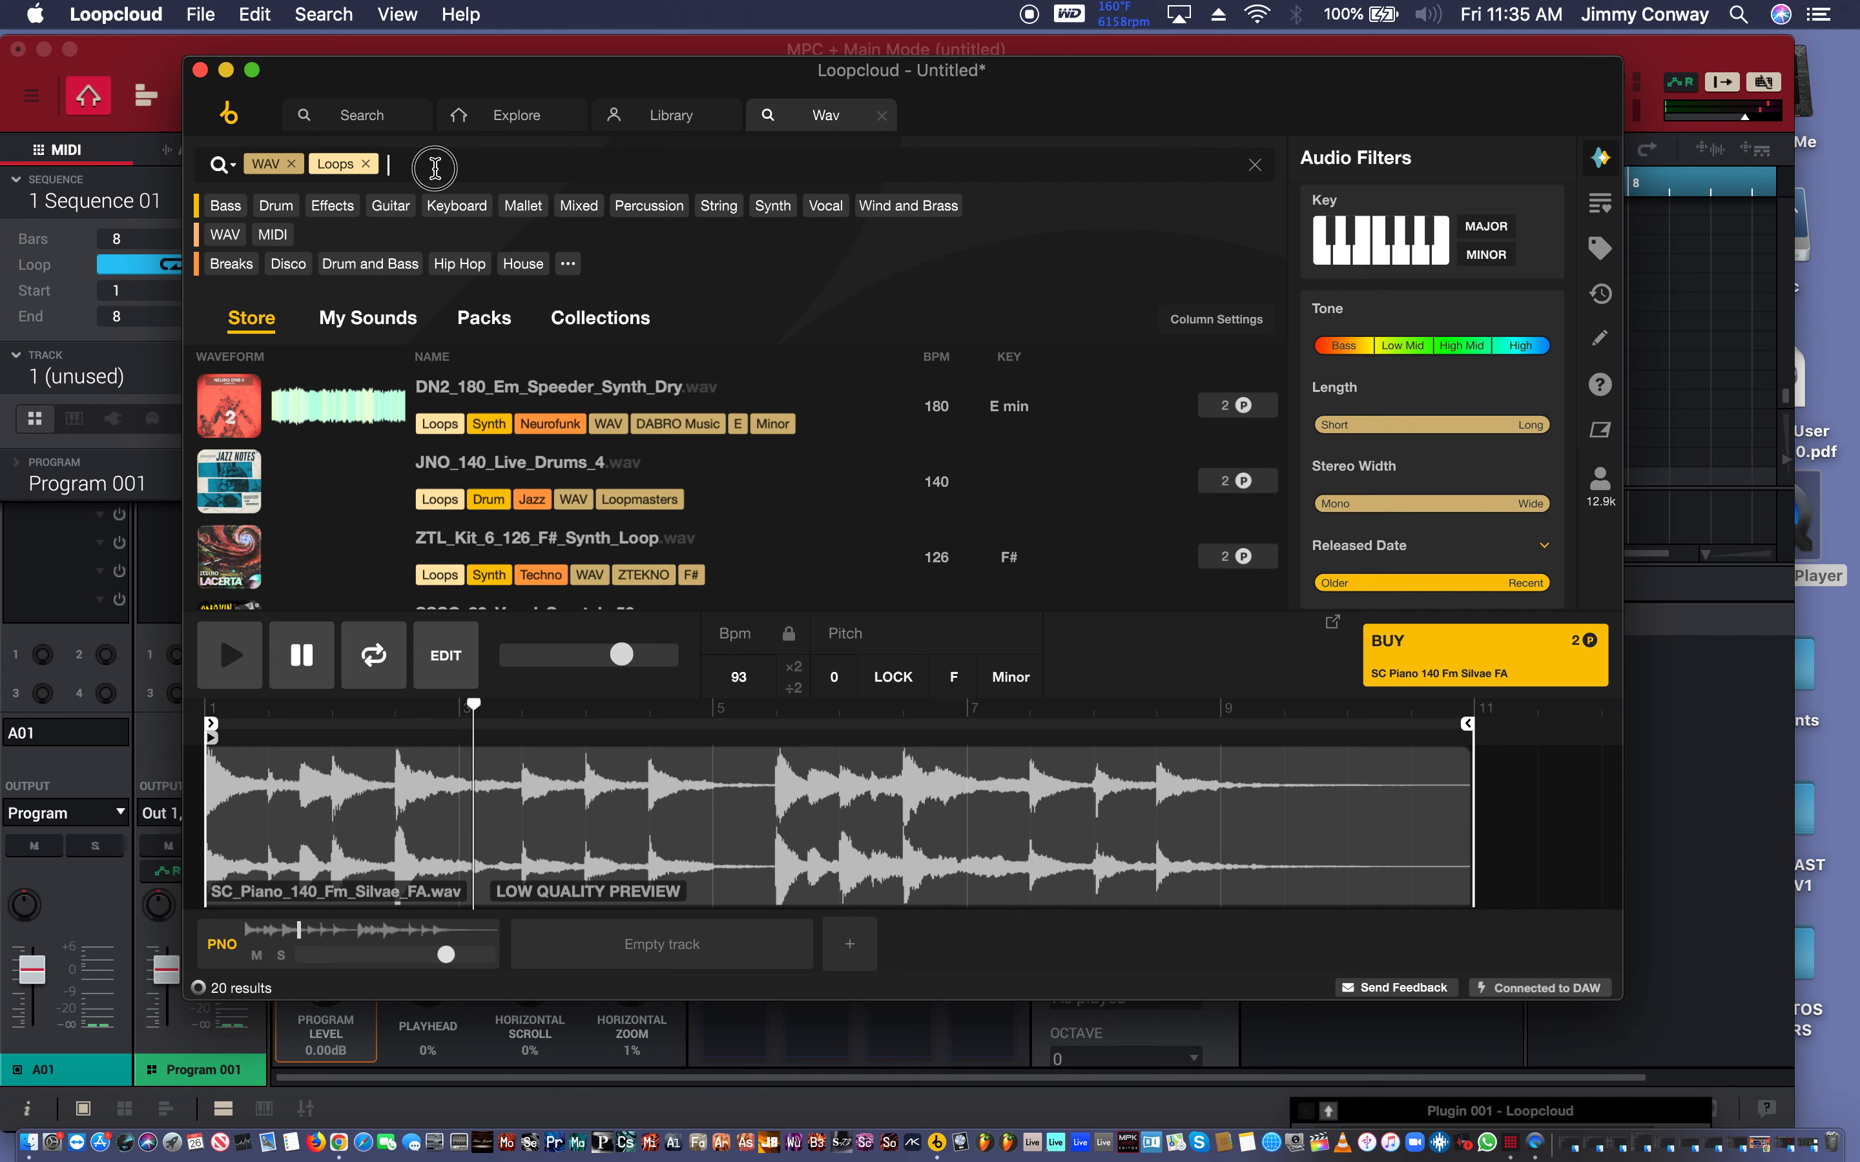
{"action": "type", "text": "neo s"}
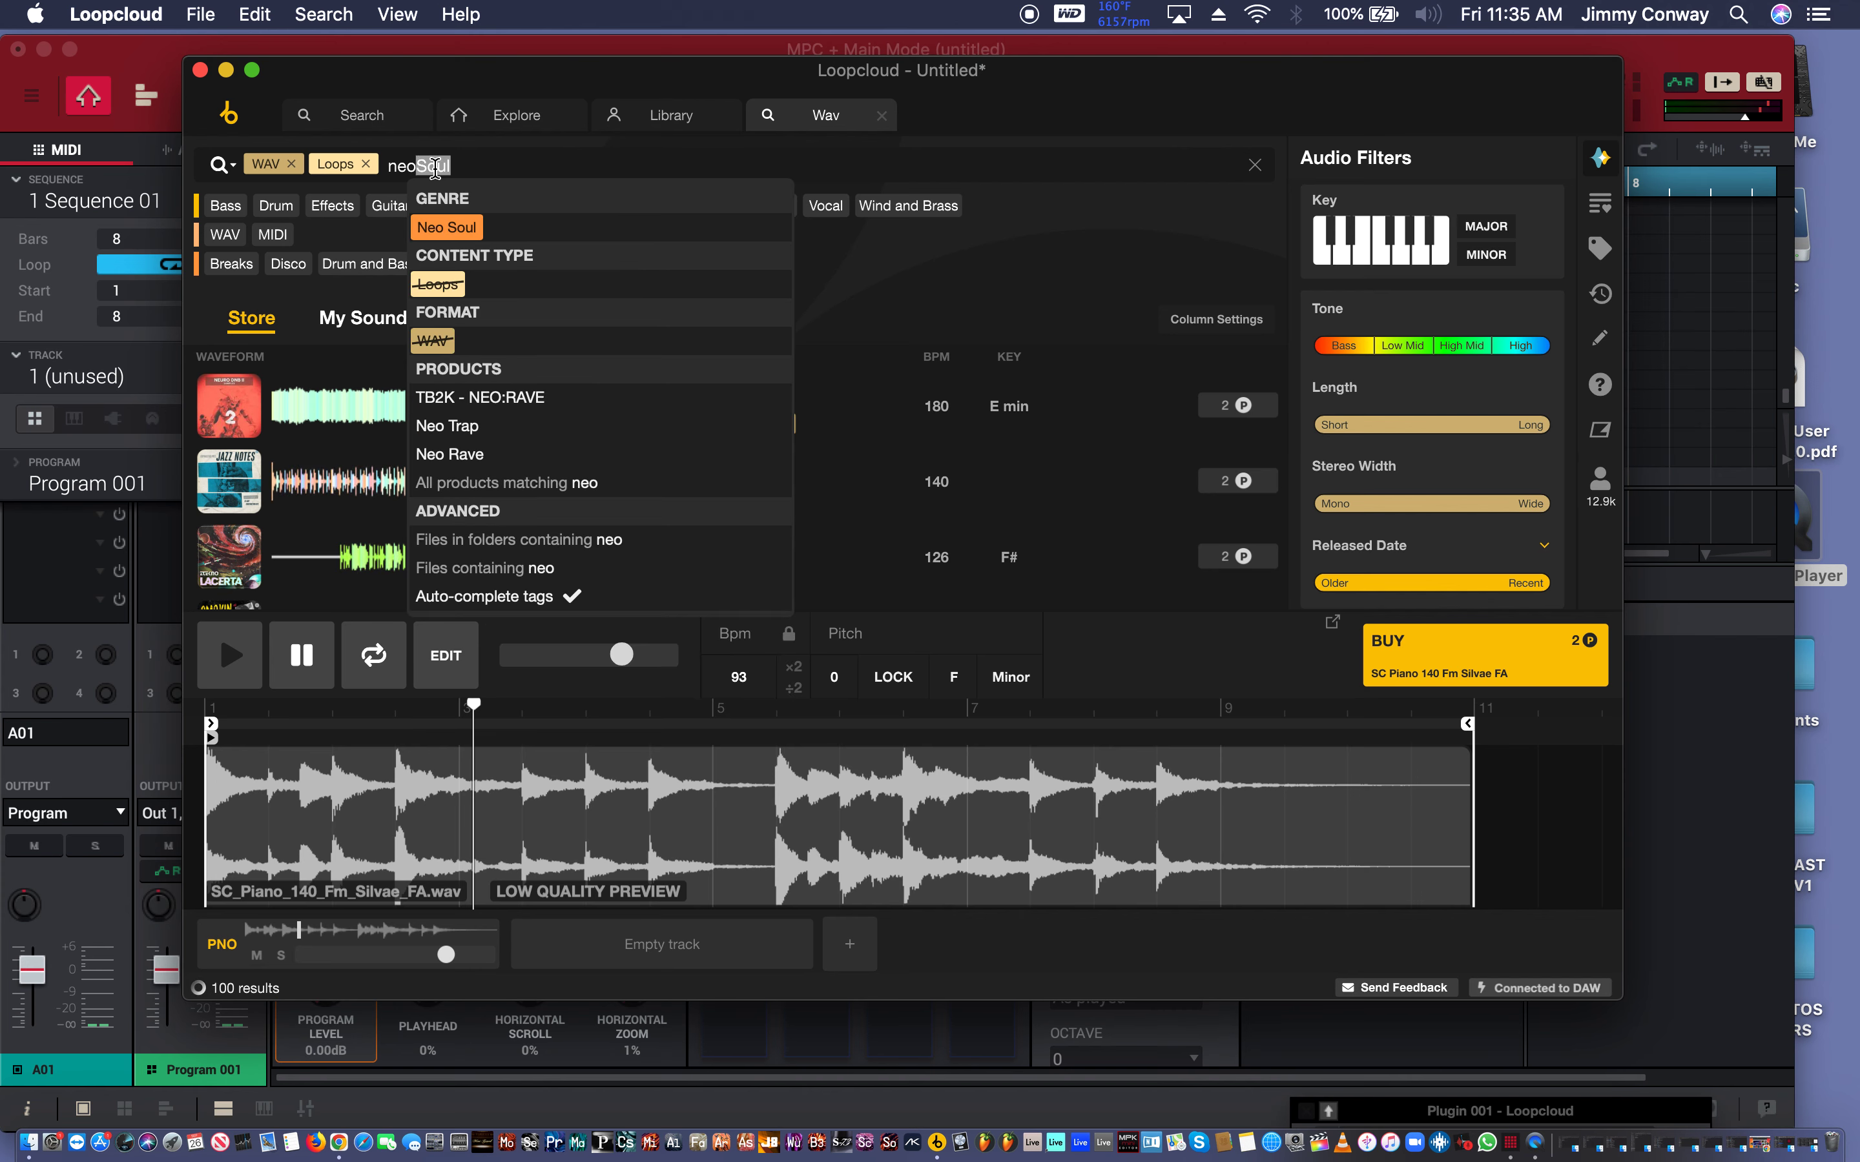
{"action": "left_click", "coordinate": [421, 231]}
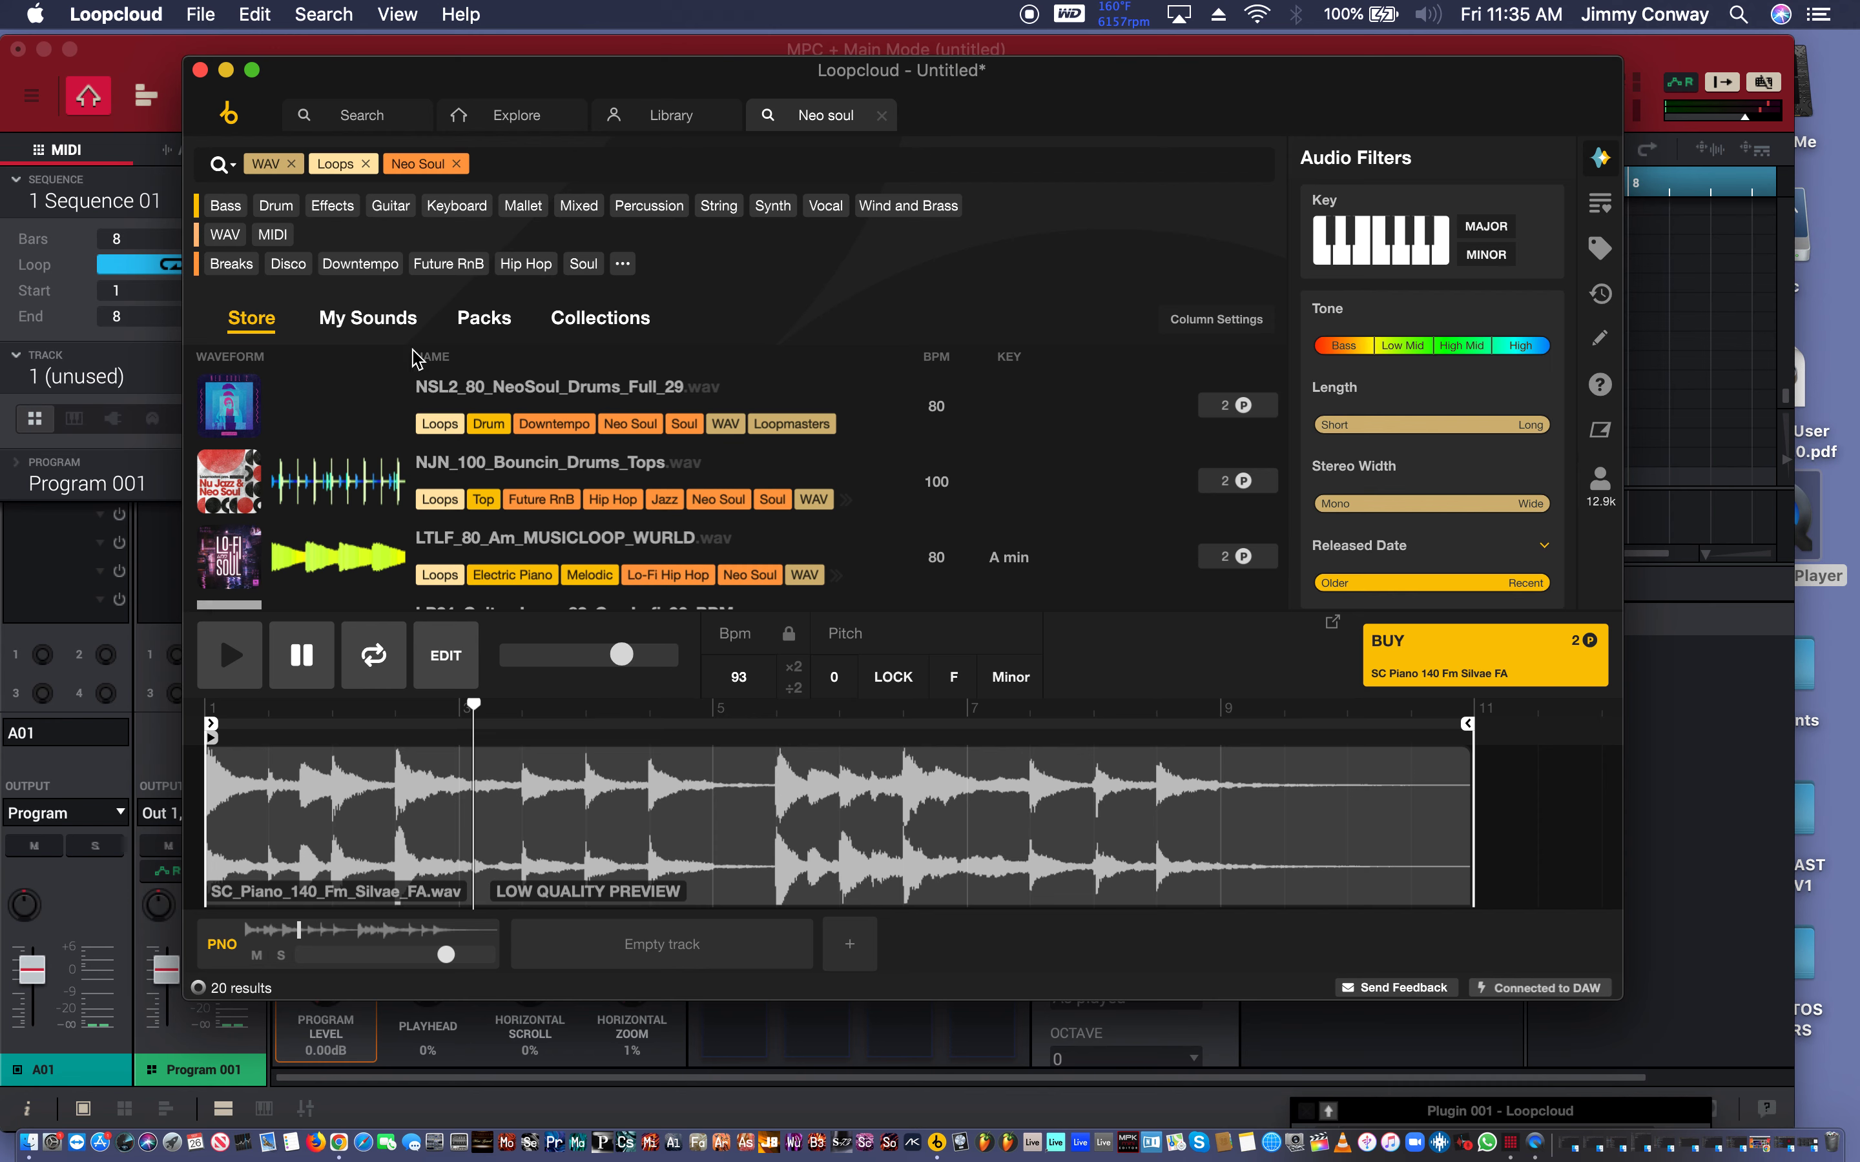
{"action": "left_click", "coordinate": [418, 386]}
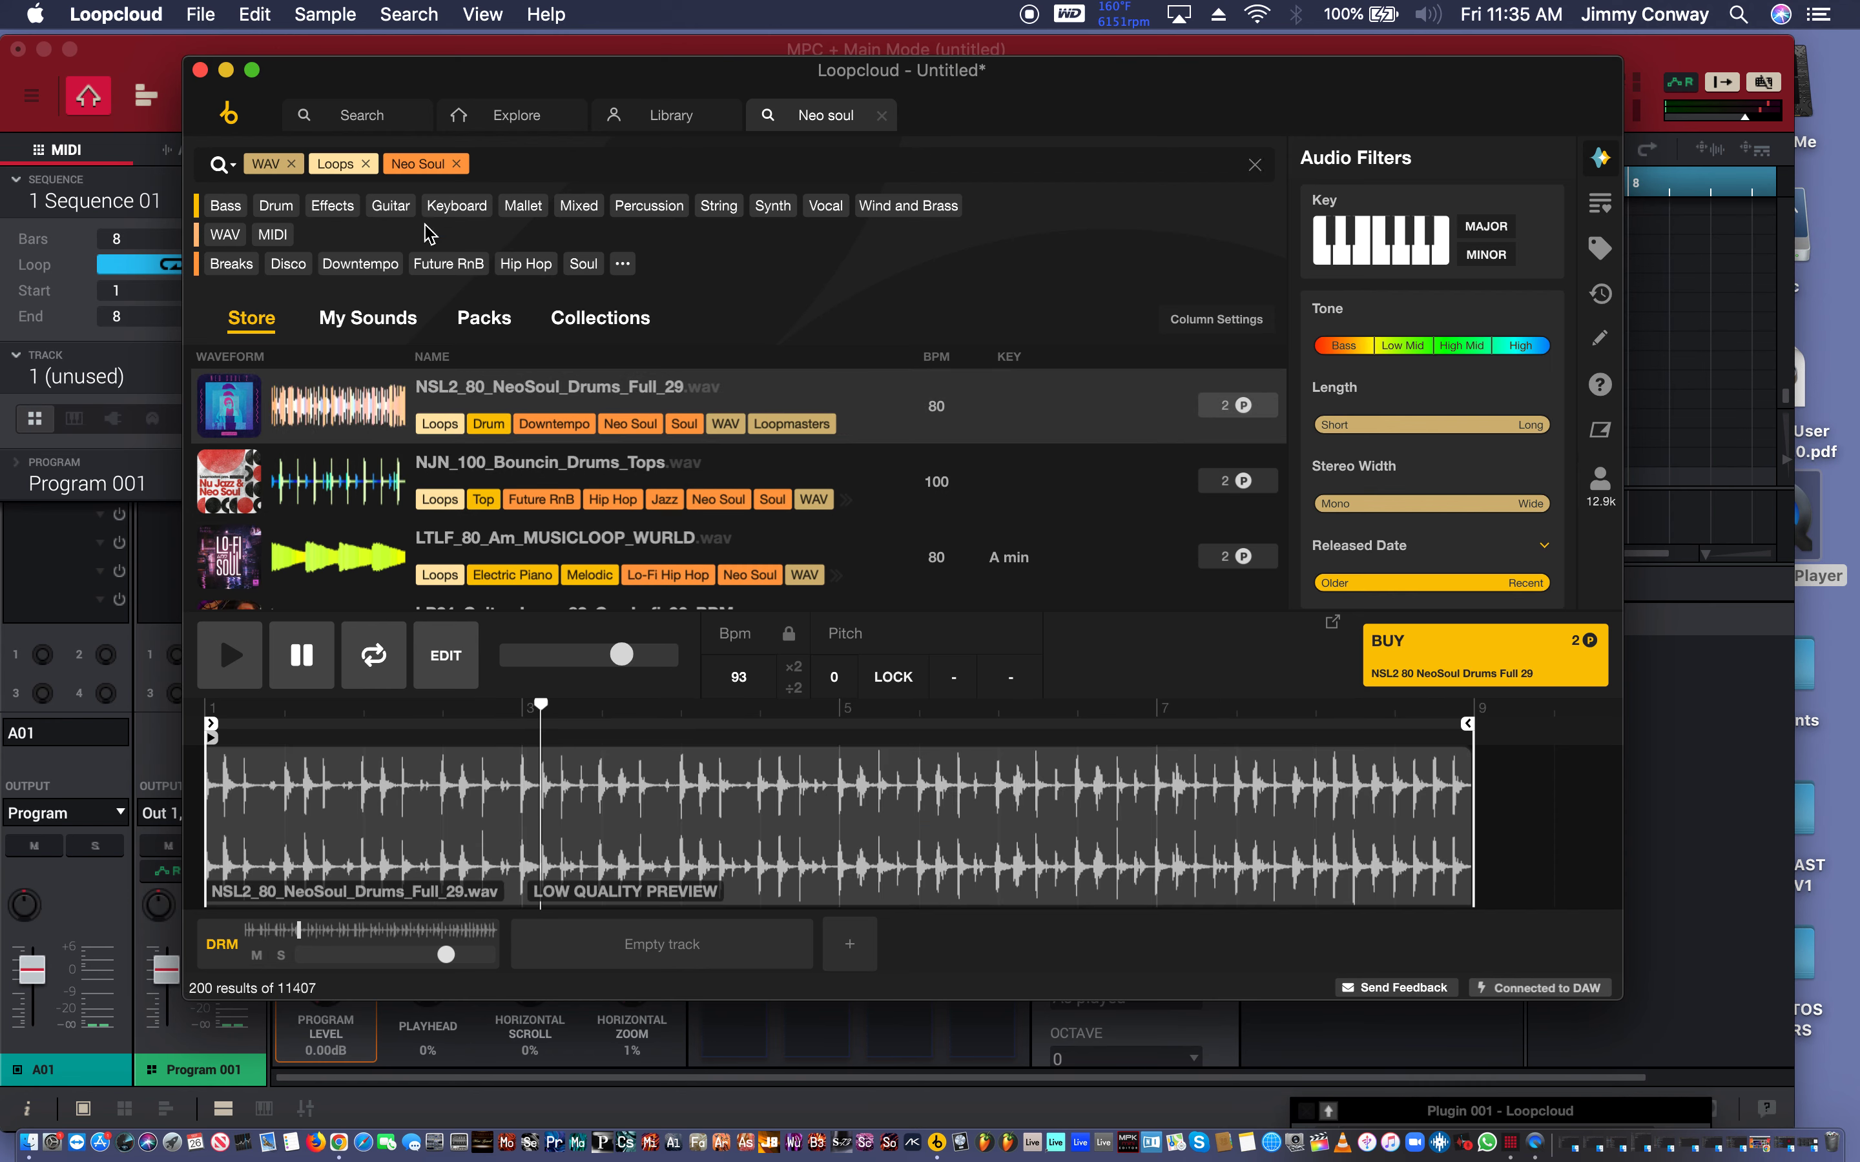
{"action": "left_click", "coordinate": [455, 206]}
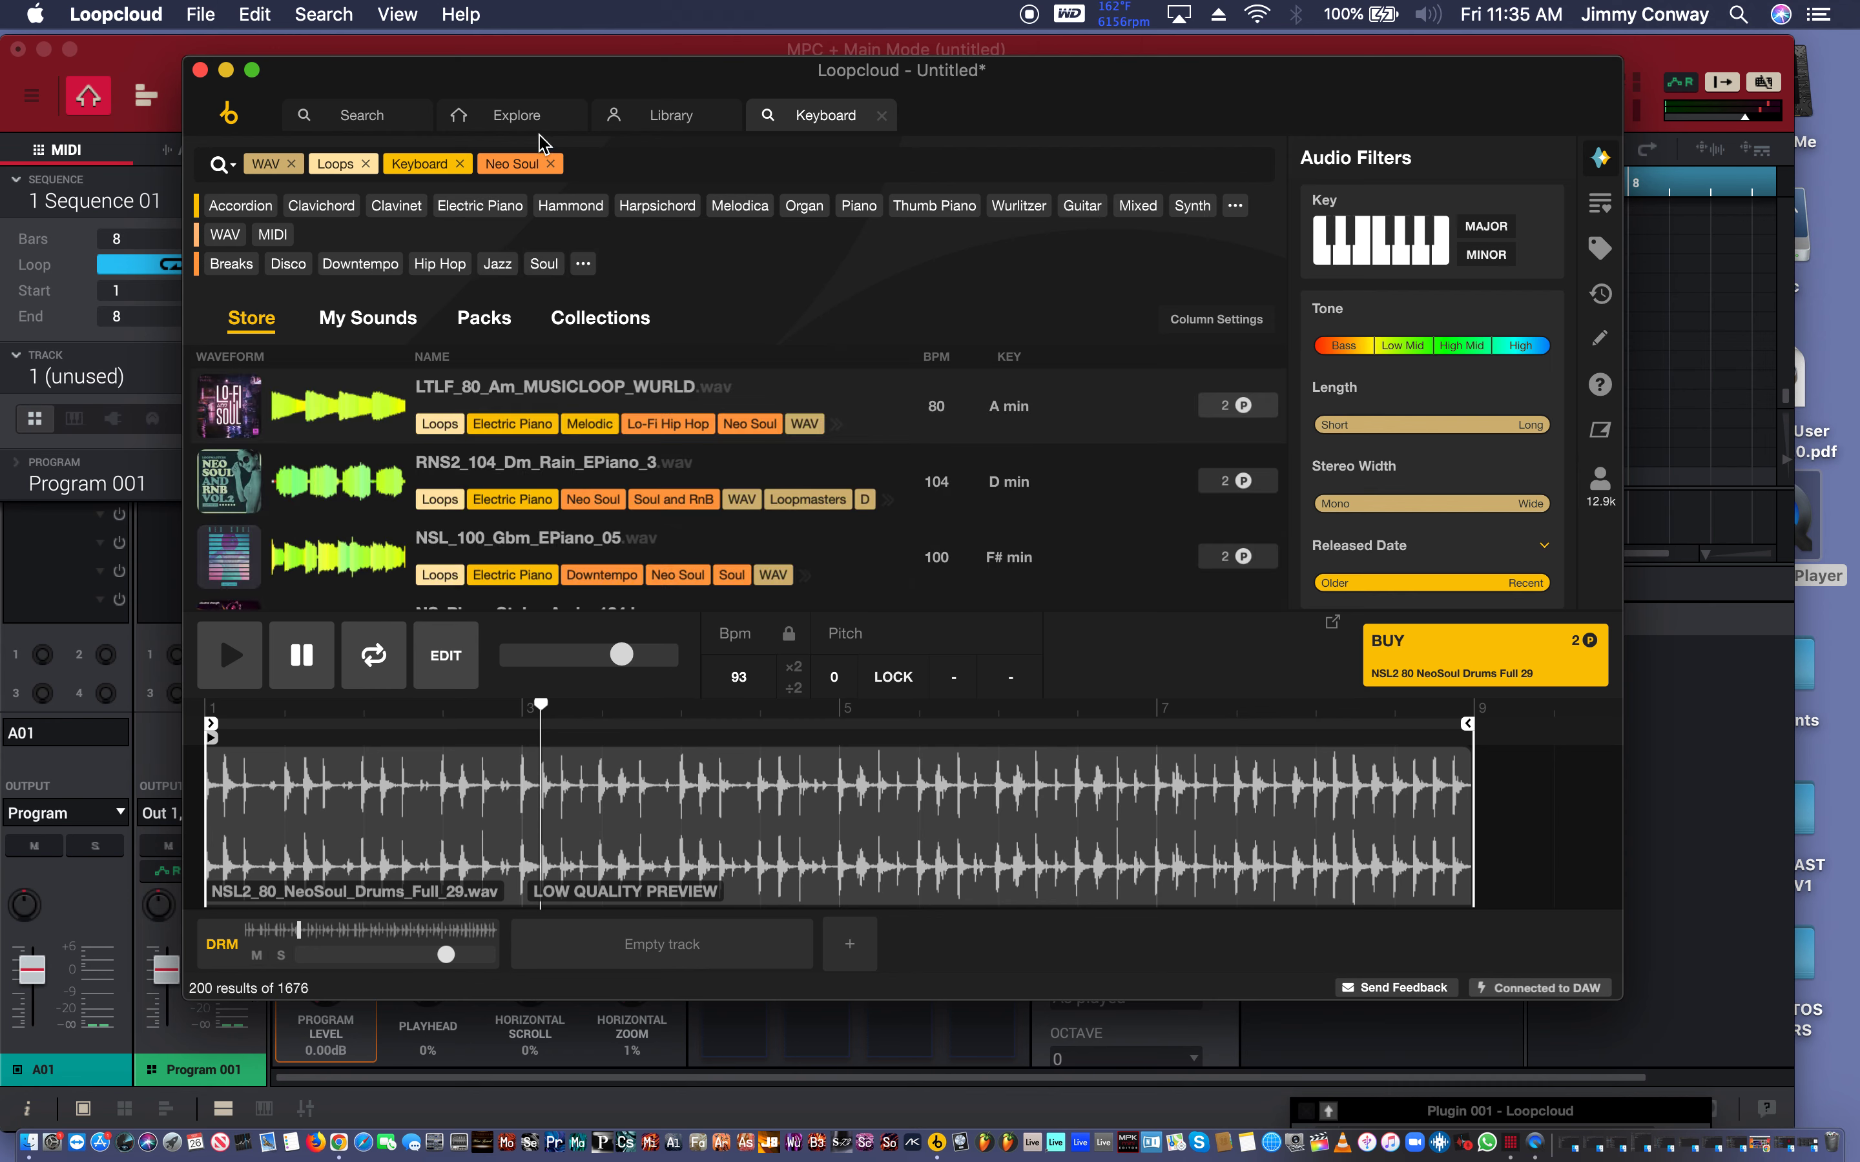
Preview the first four Neo Soul keyboard loops, from LTLF_80_Am_MUSICLOOP_WURLD to NS_Piano Stabs_Amin_124 bpm.
{"action": "left_click", "coordinate": [544, 392]}
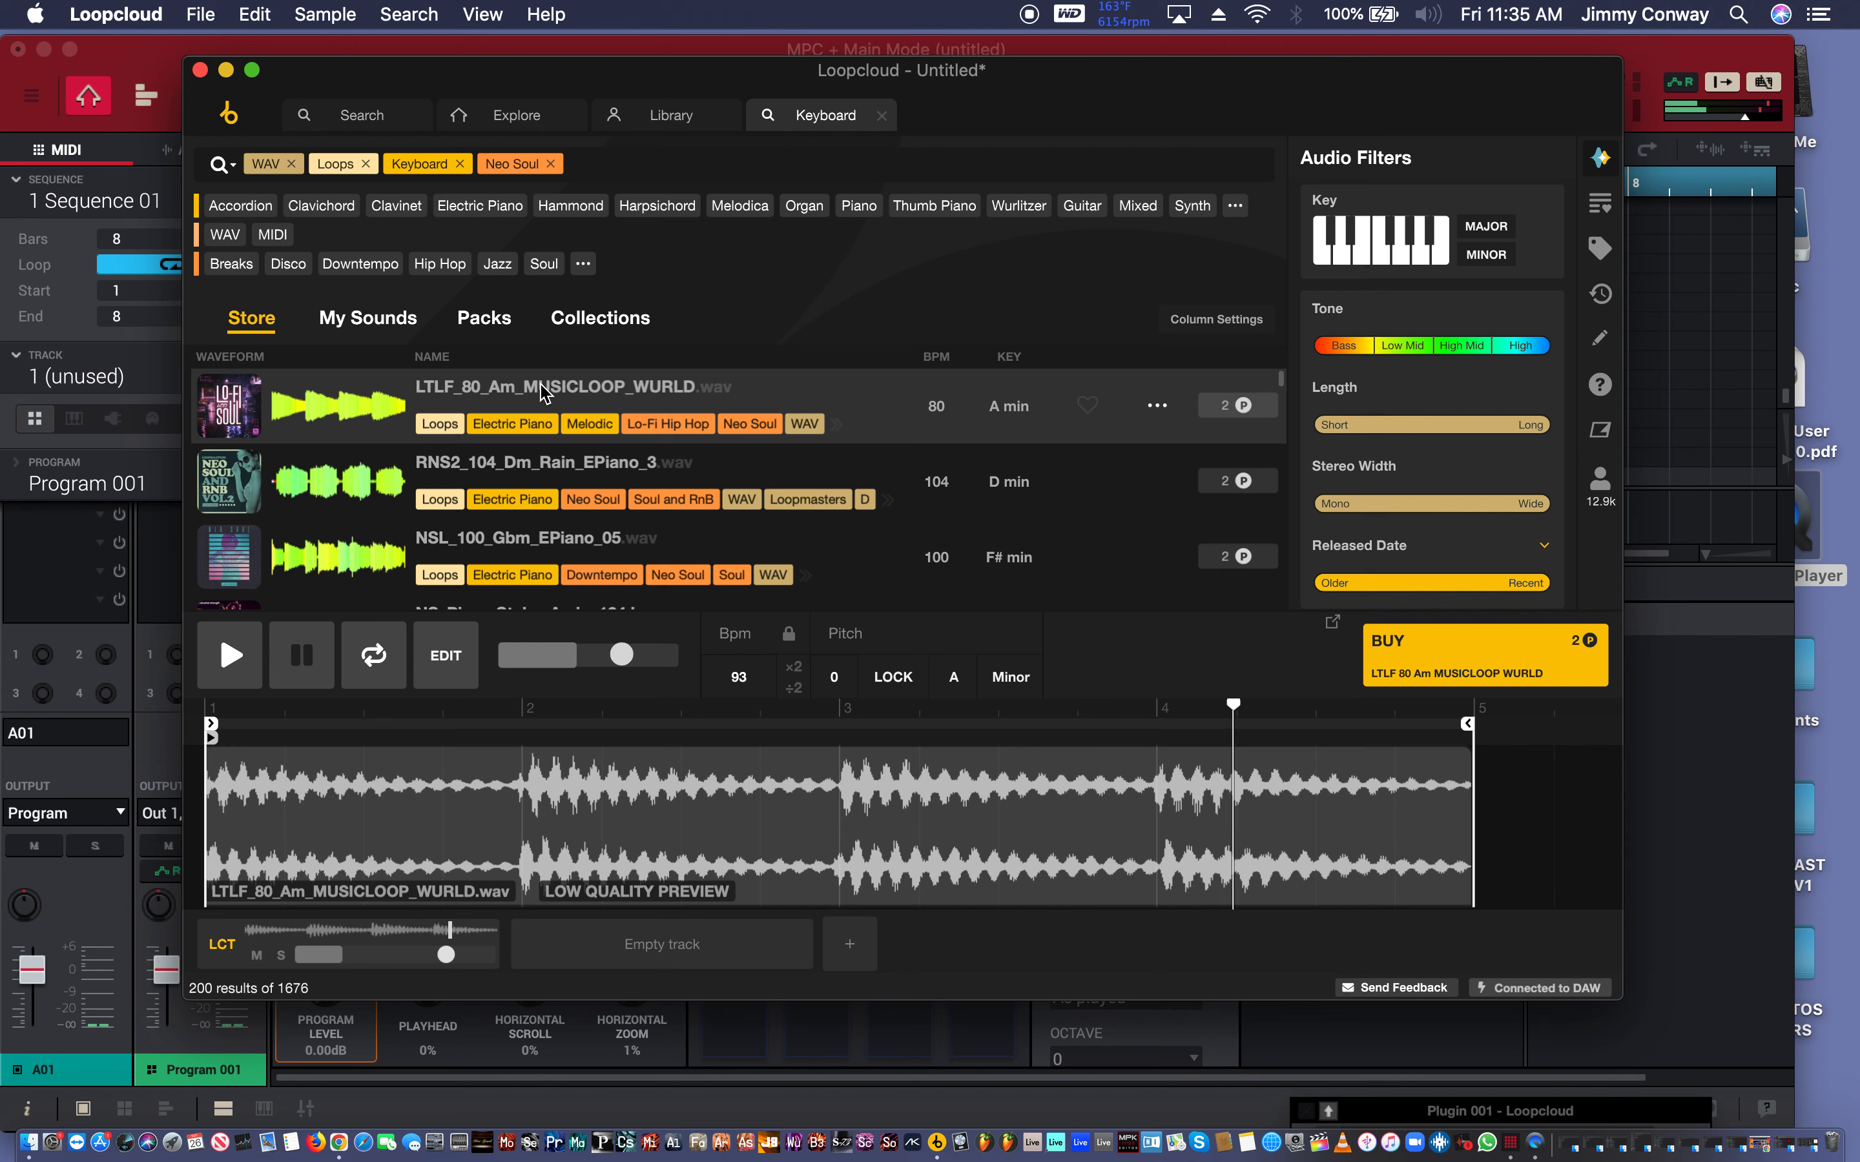
{"action": "key", "text": "Down"}
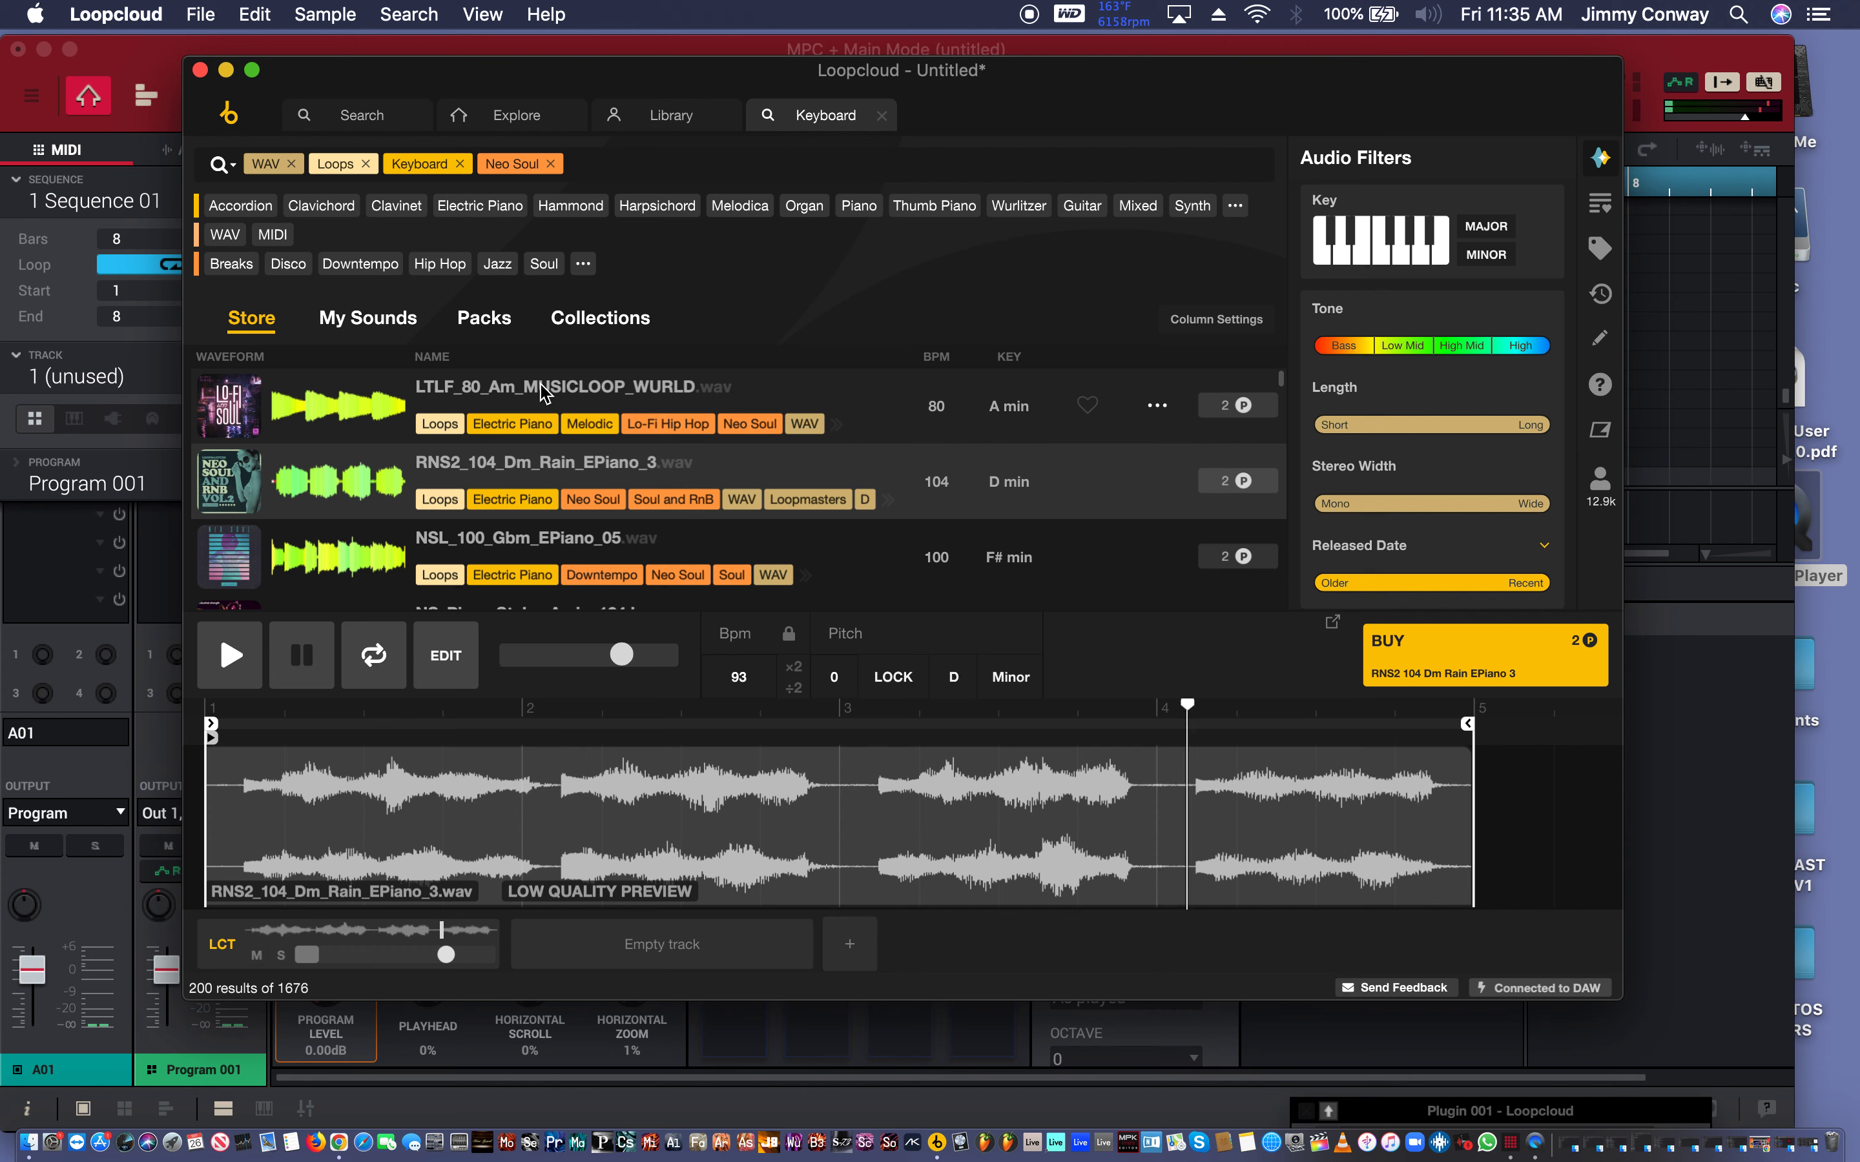
{"action": "key", "text": "space"}
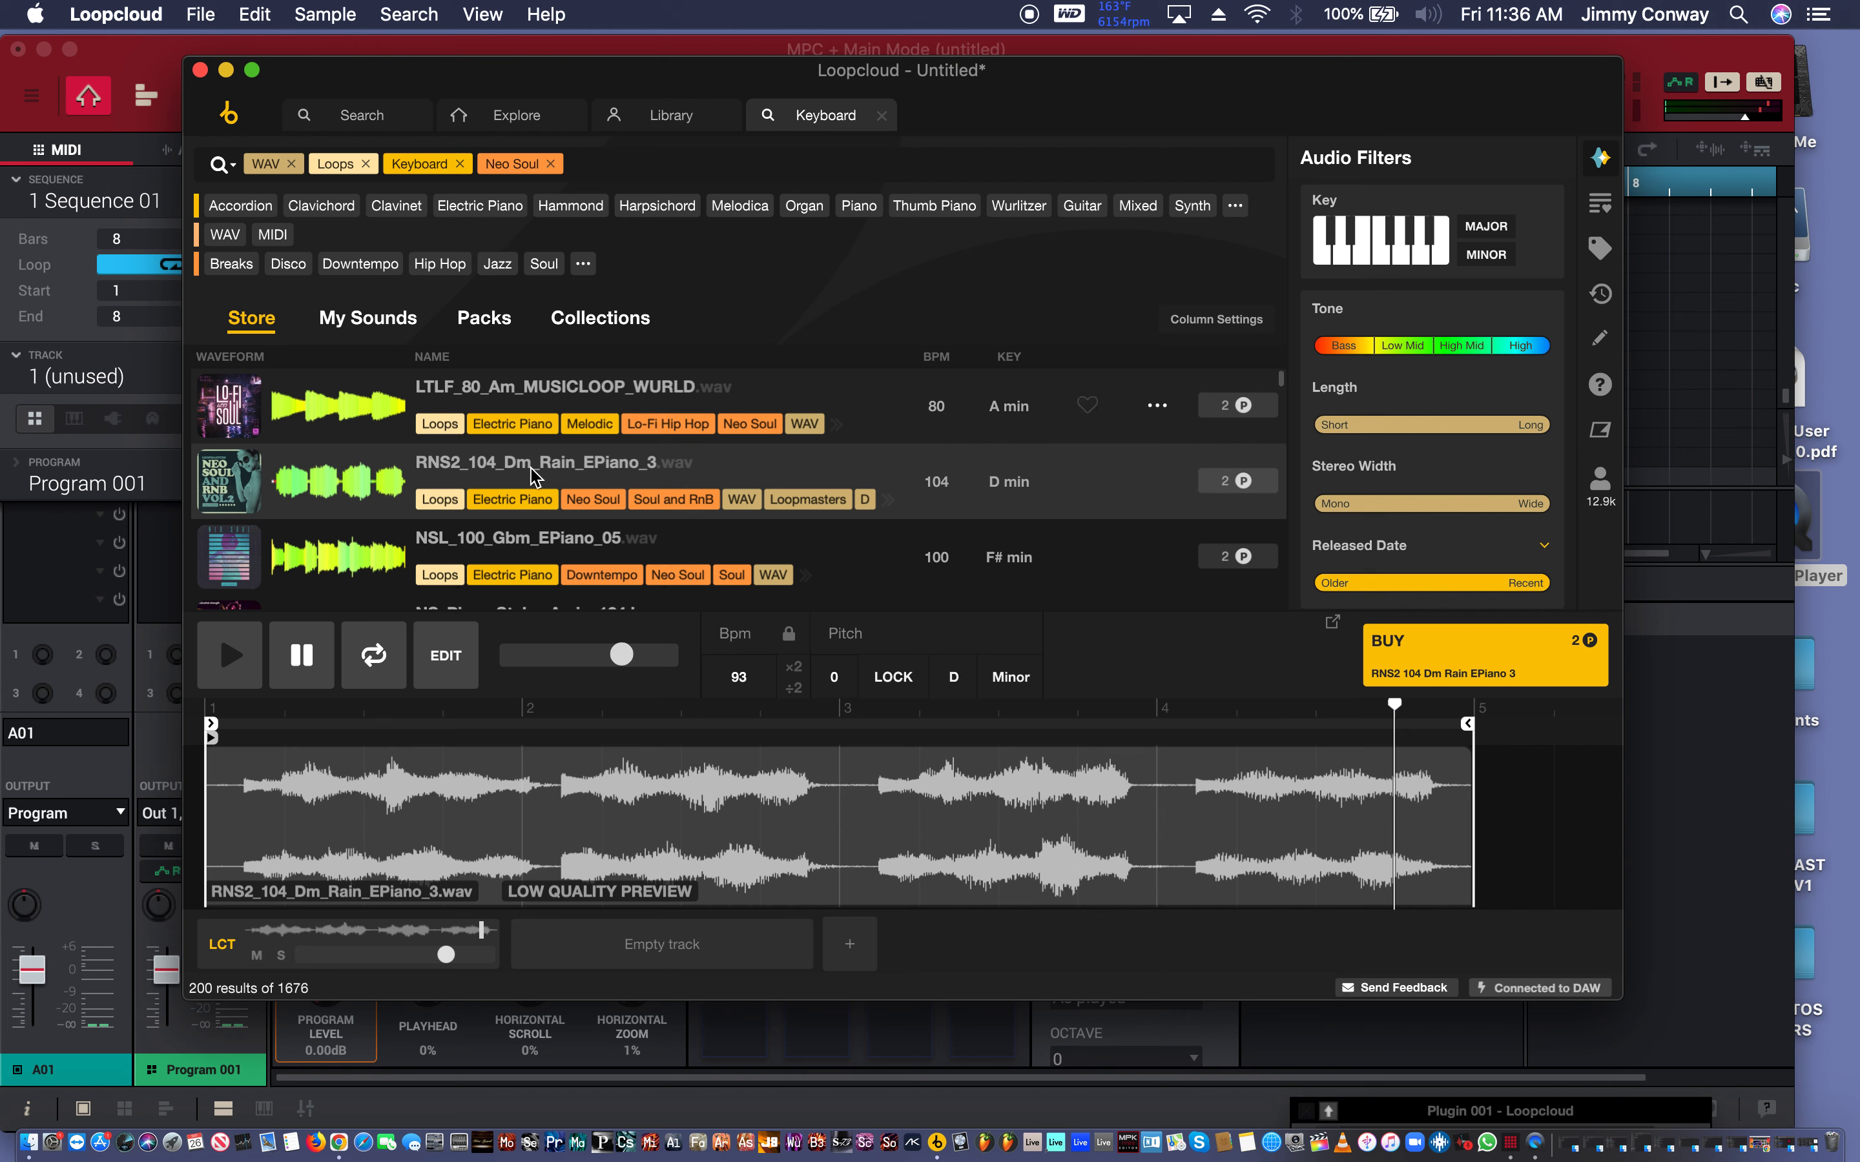
{"action": "left_click", "coordinate": [641, 538]}
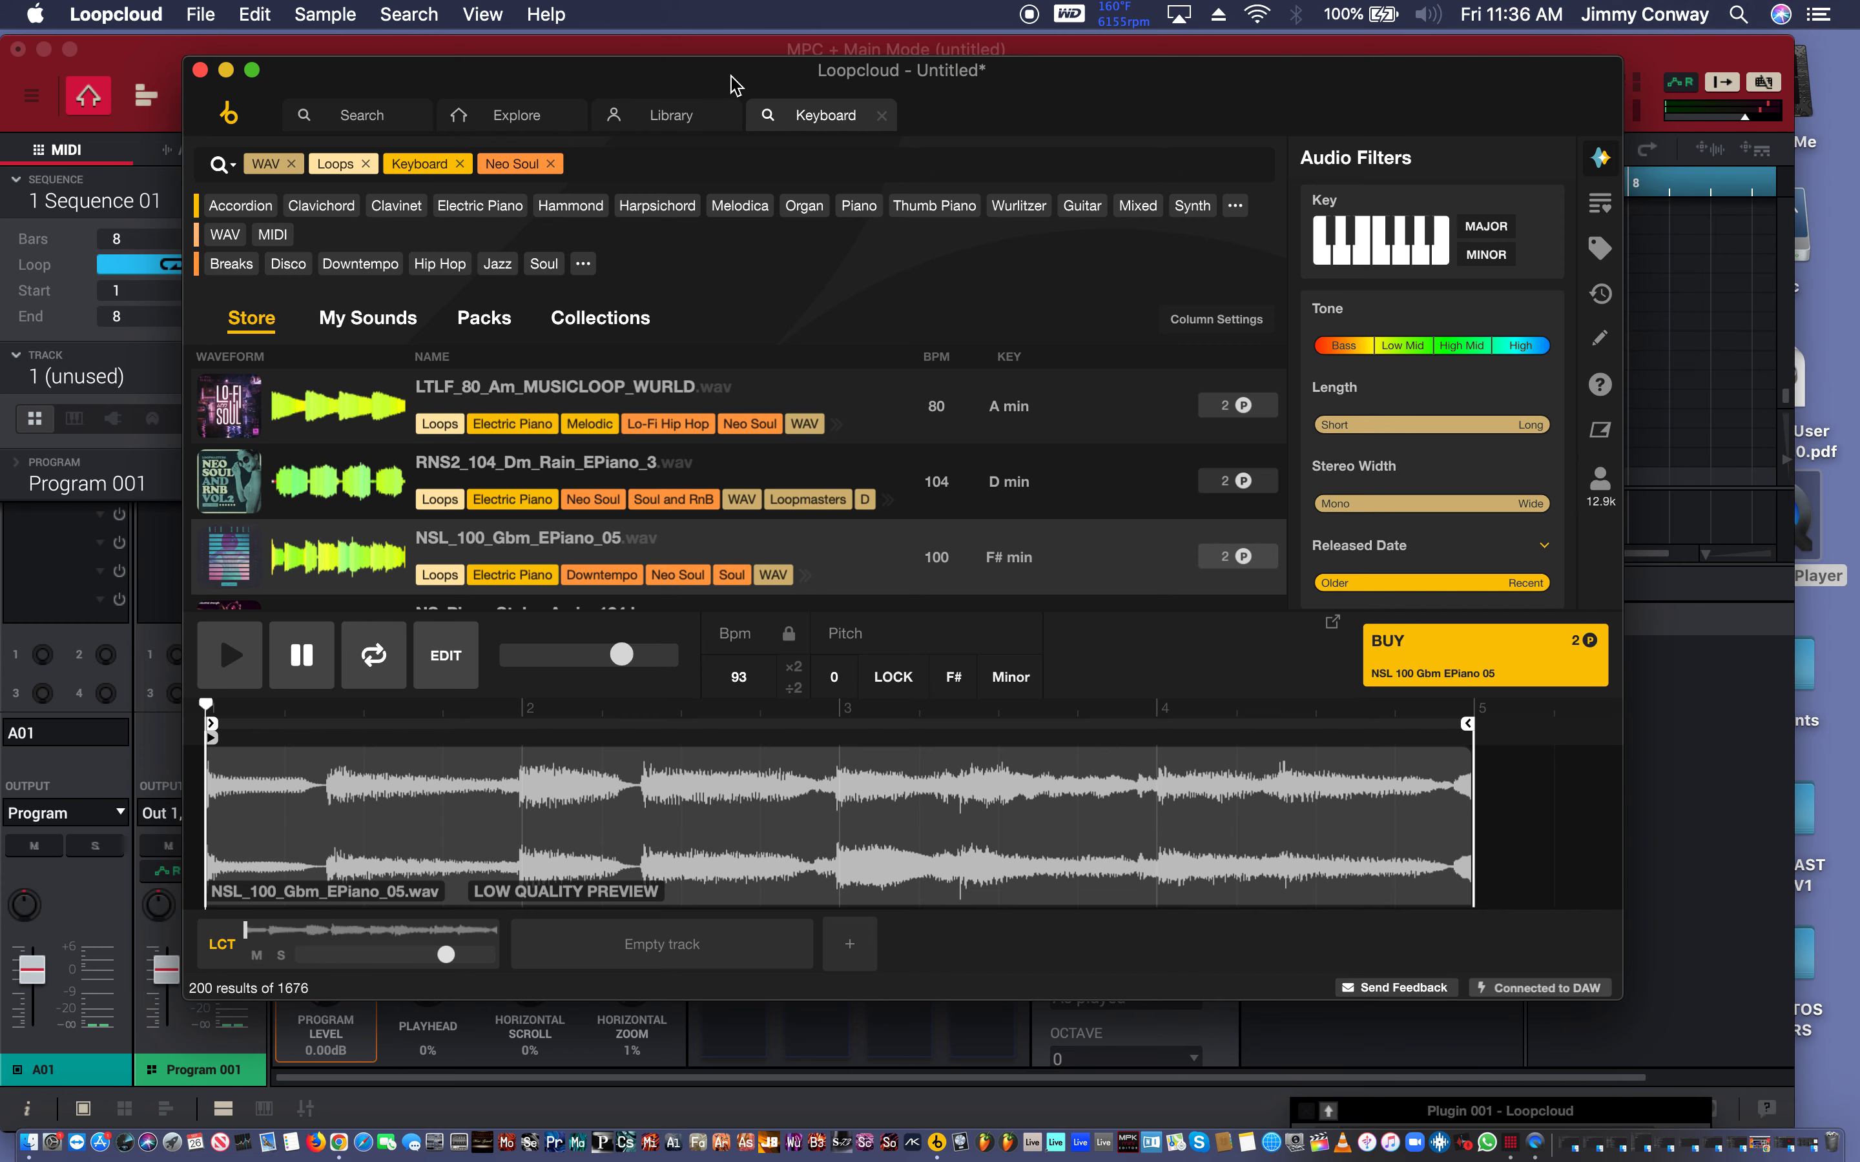
{"action": "left_click_drag", "start_coordinate": [736, 84], "coordinate": [807, 69]}
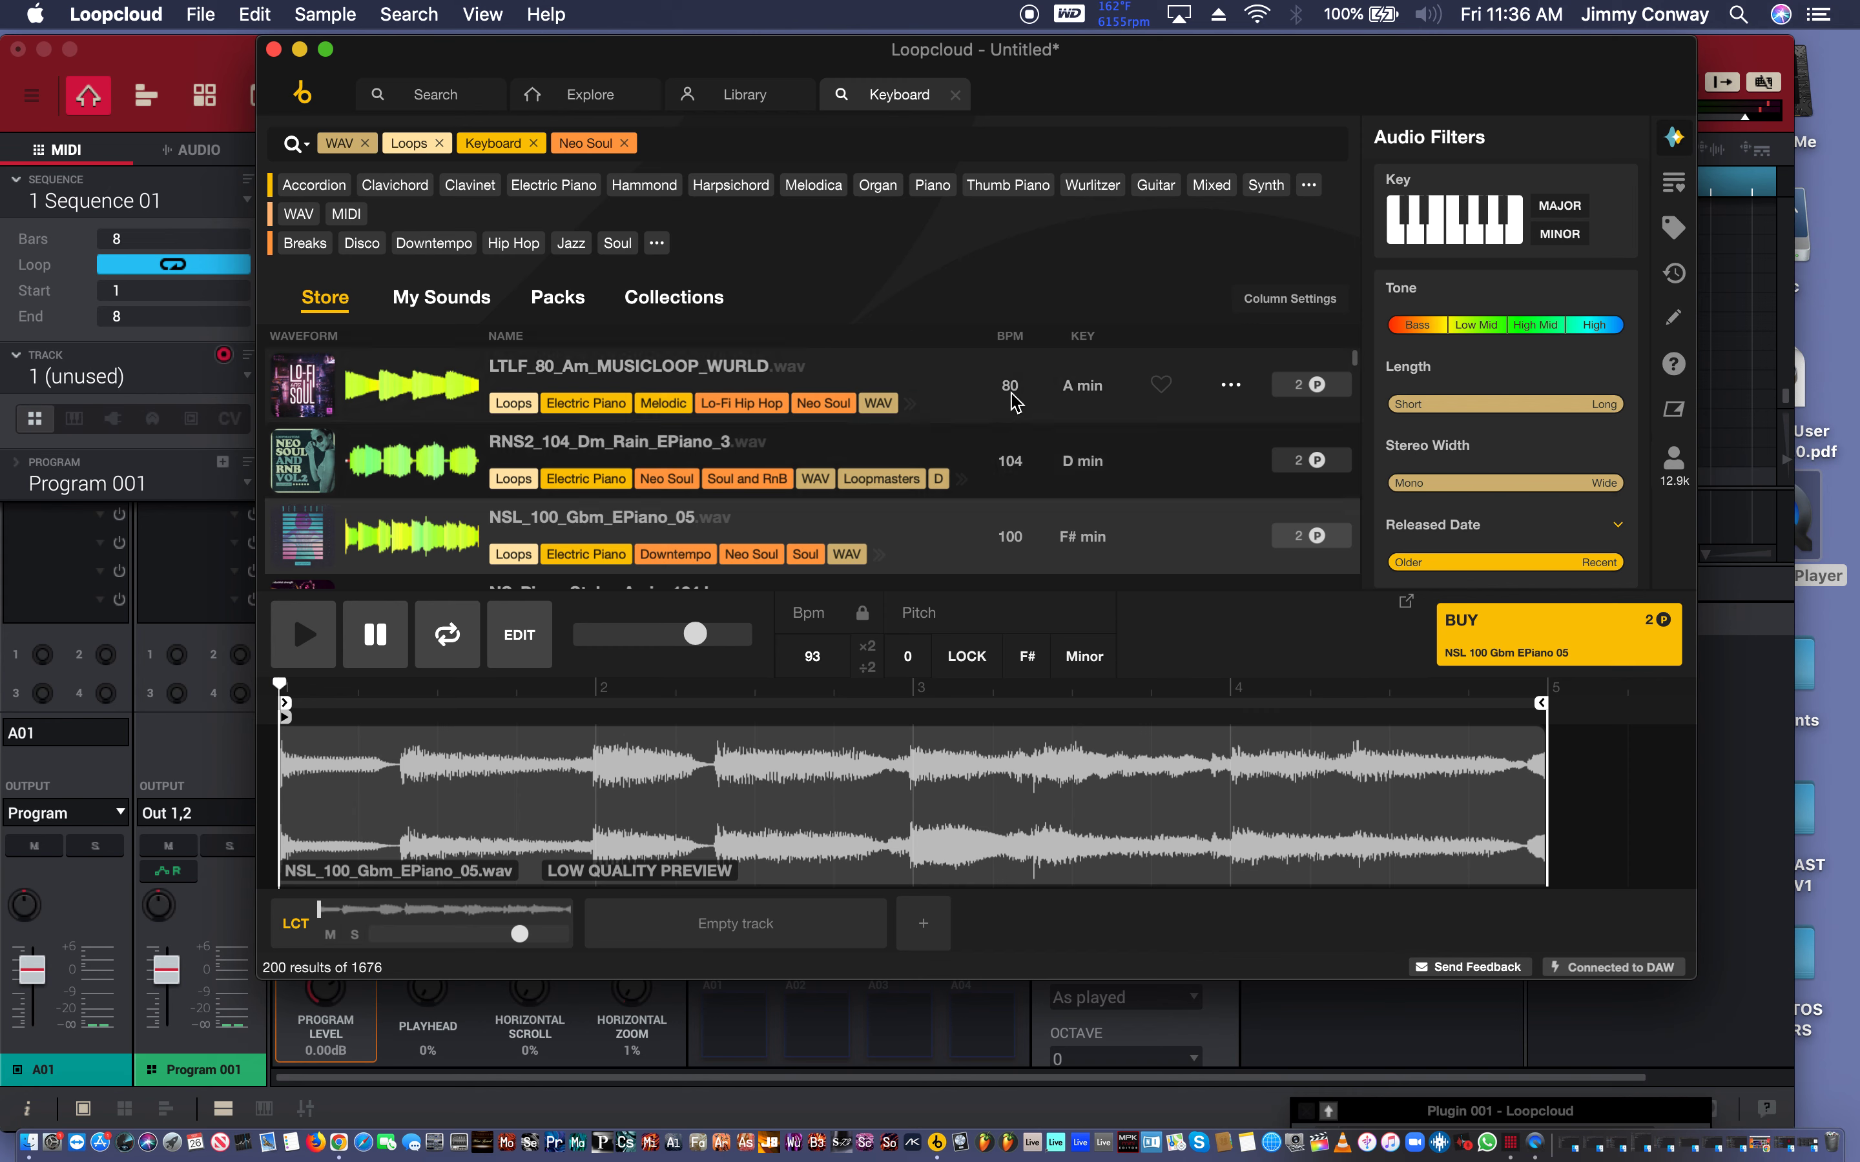
{"action": "scroll", "coordinate": [1006, 453], "scroll_direction": "down", "scroll_amount": 5}
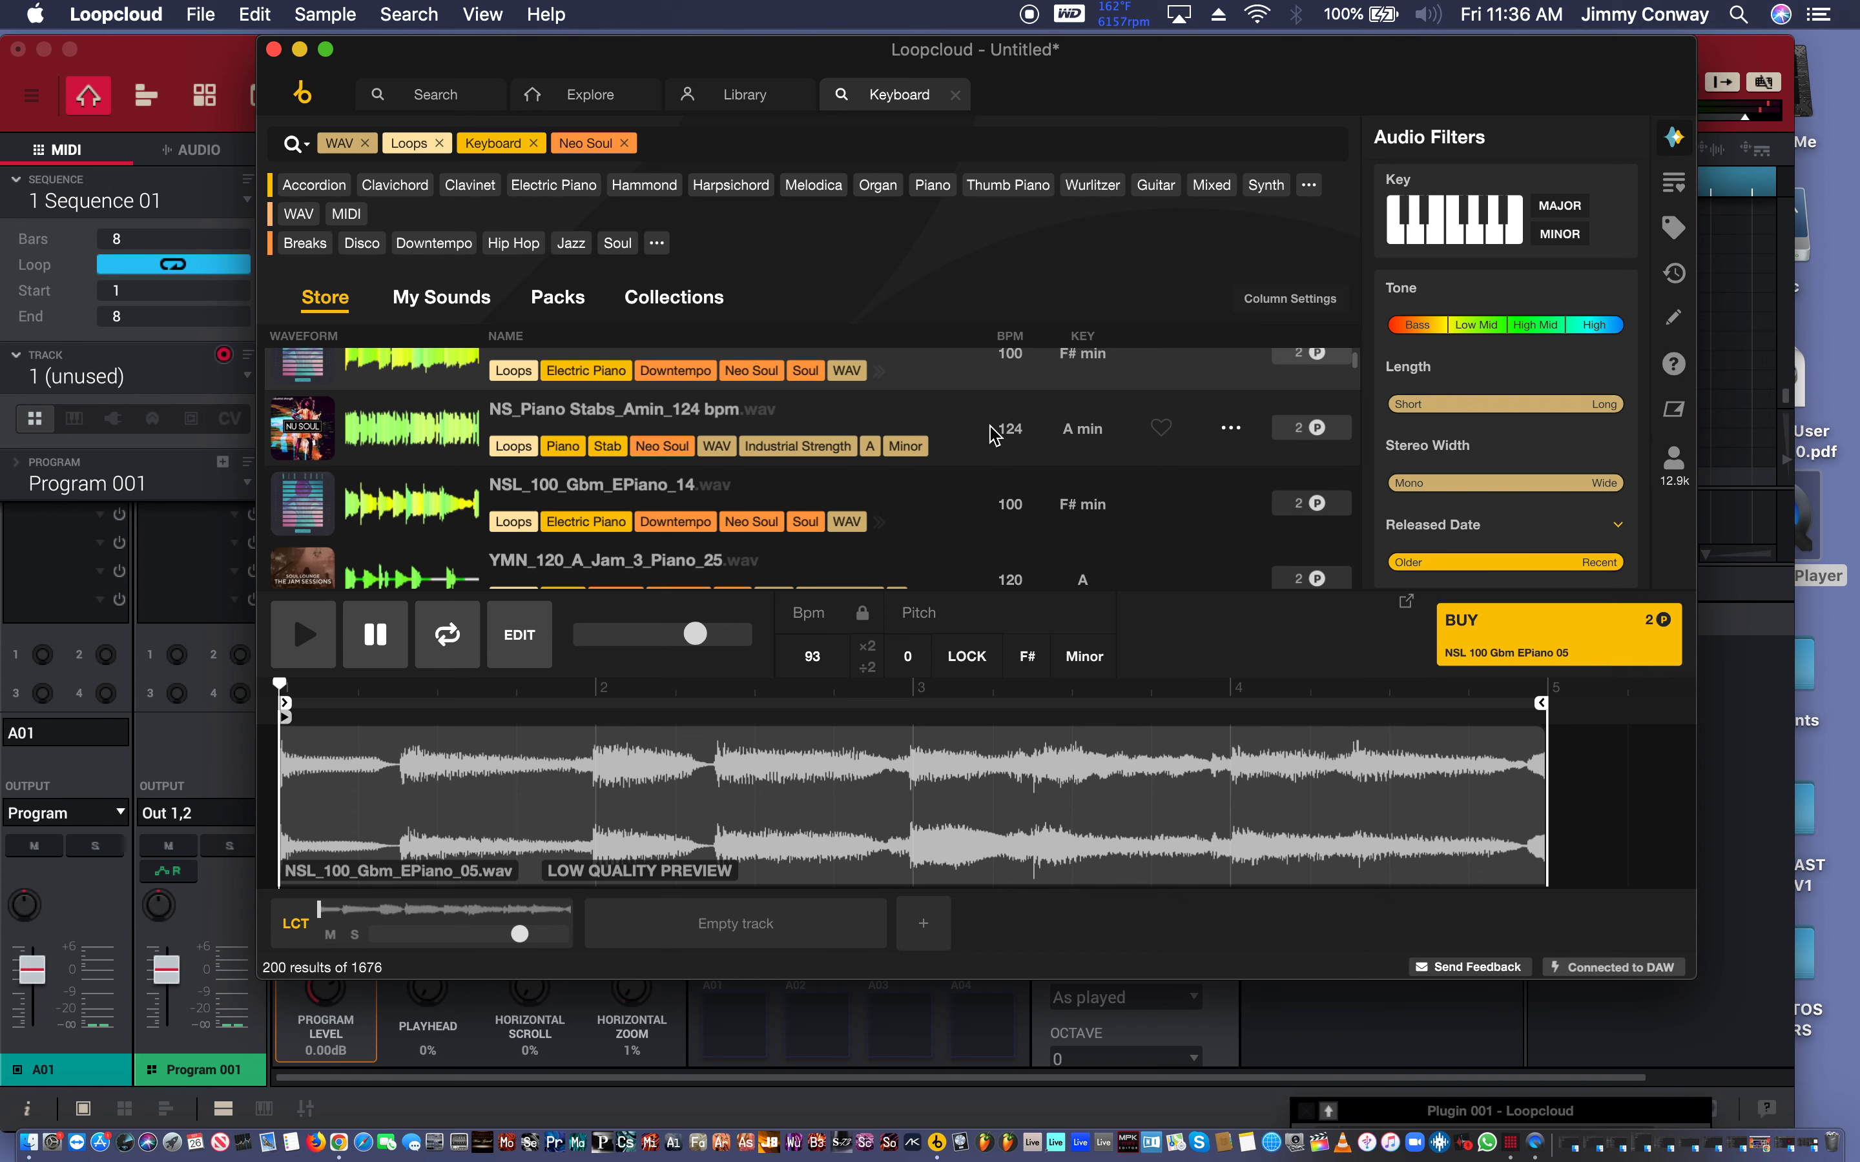
{"action": "left_click", "coordinate": [994, 435]}
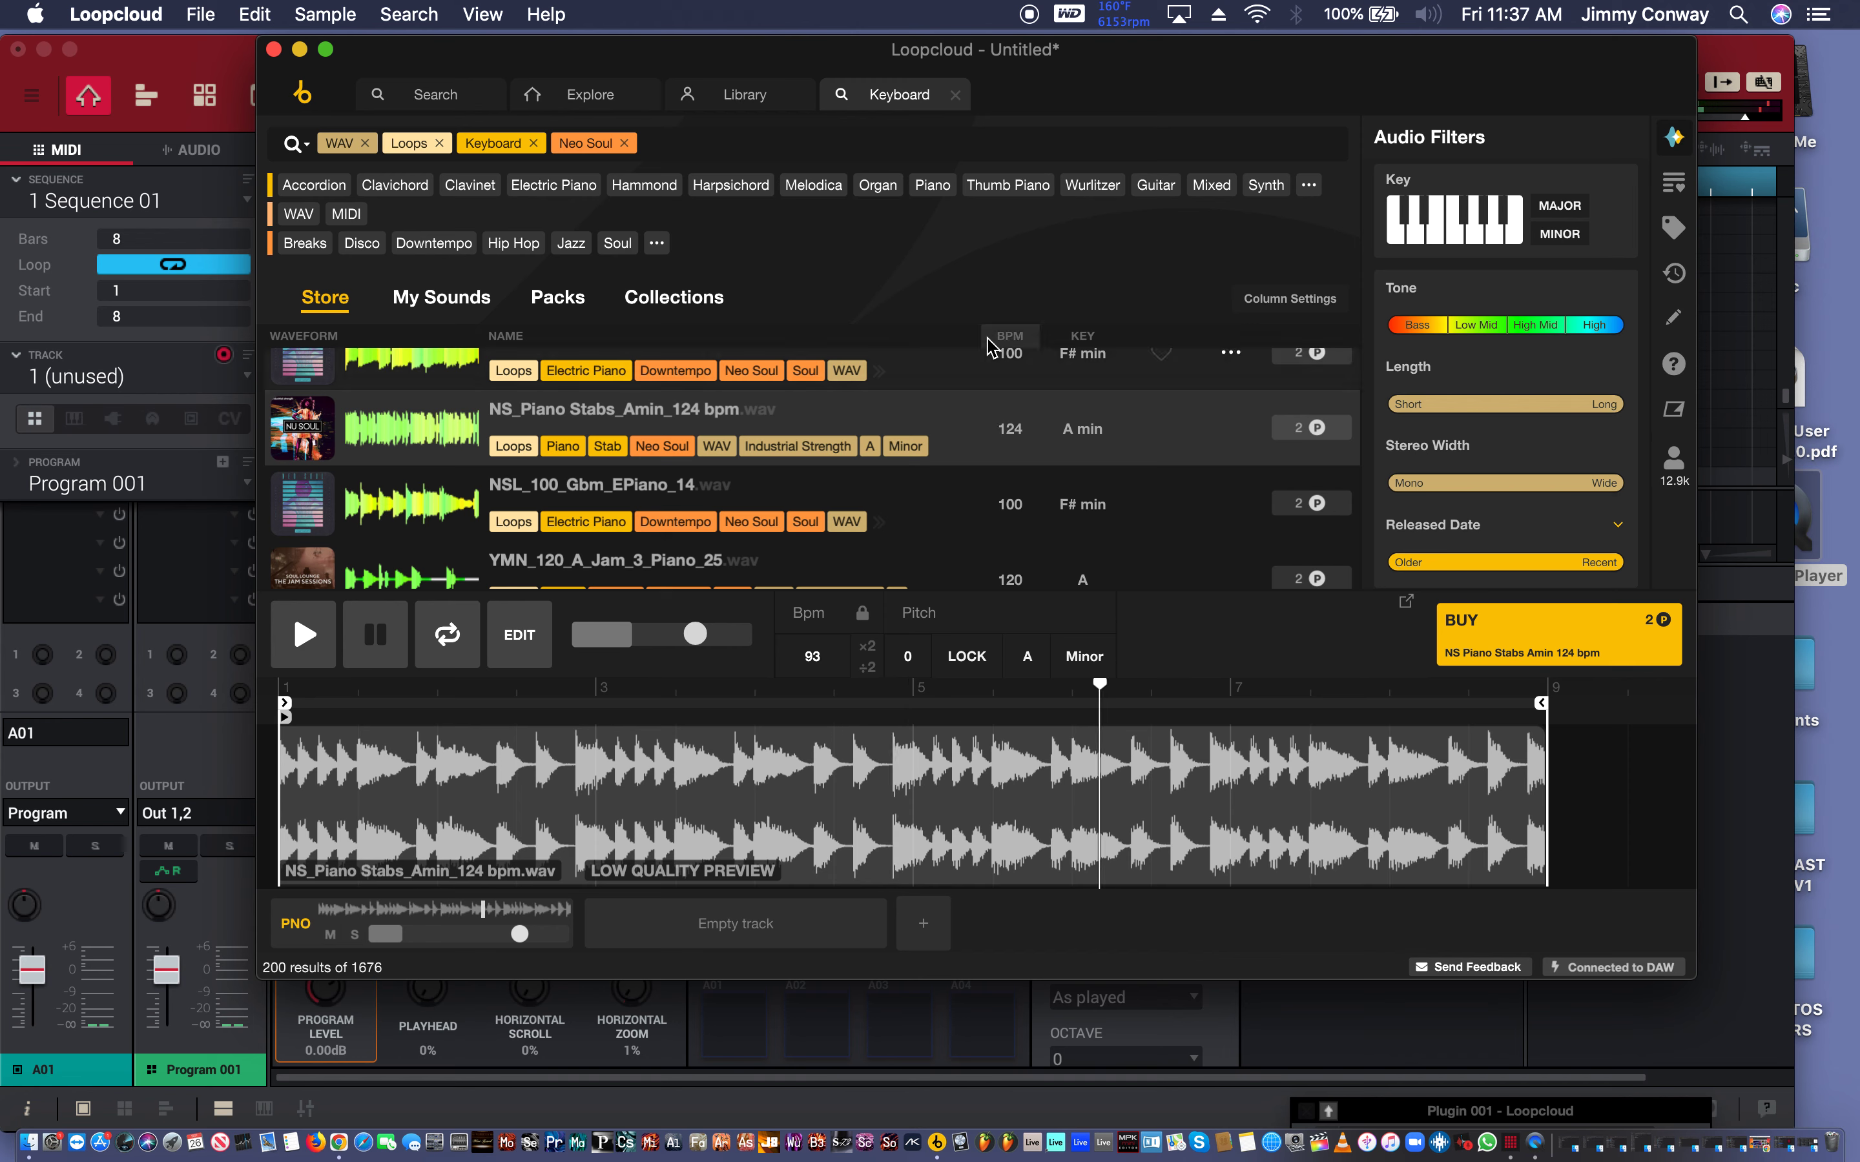
{"action": "key", "text": "space"}
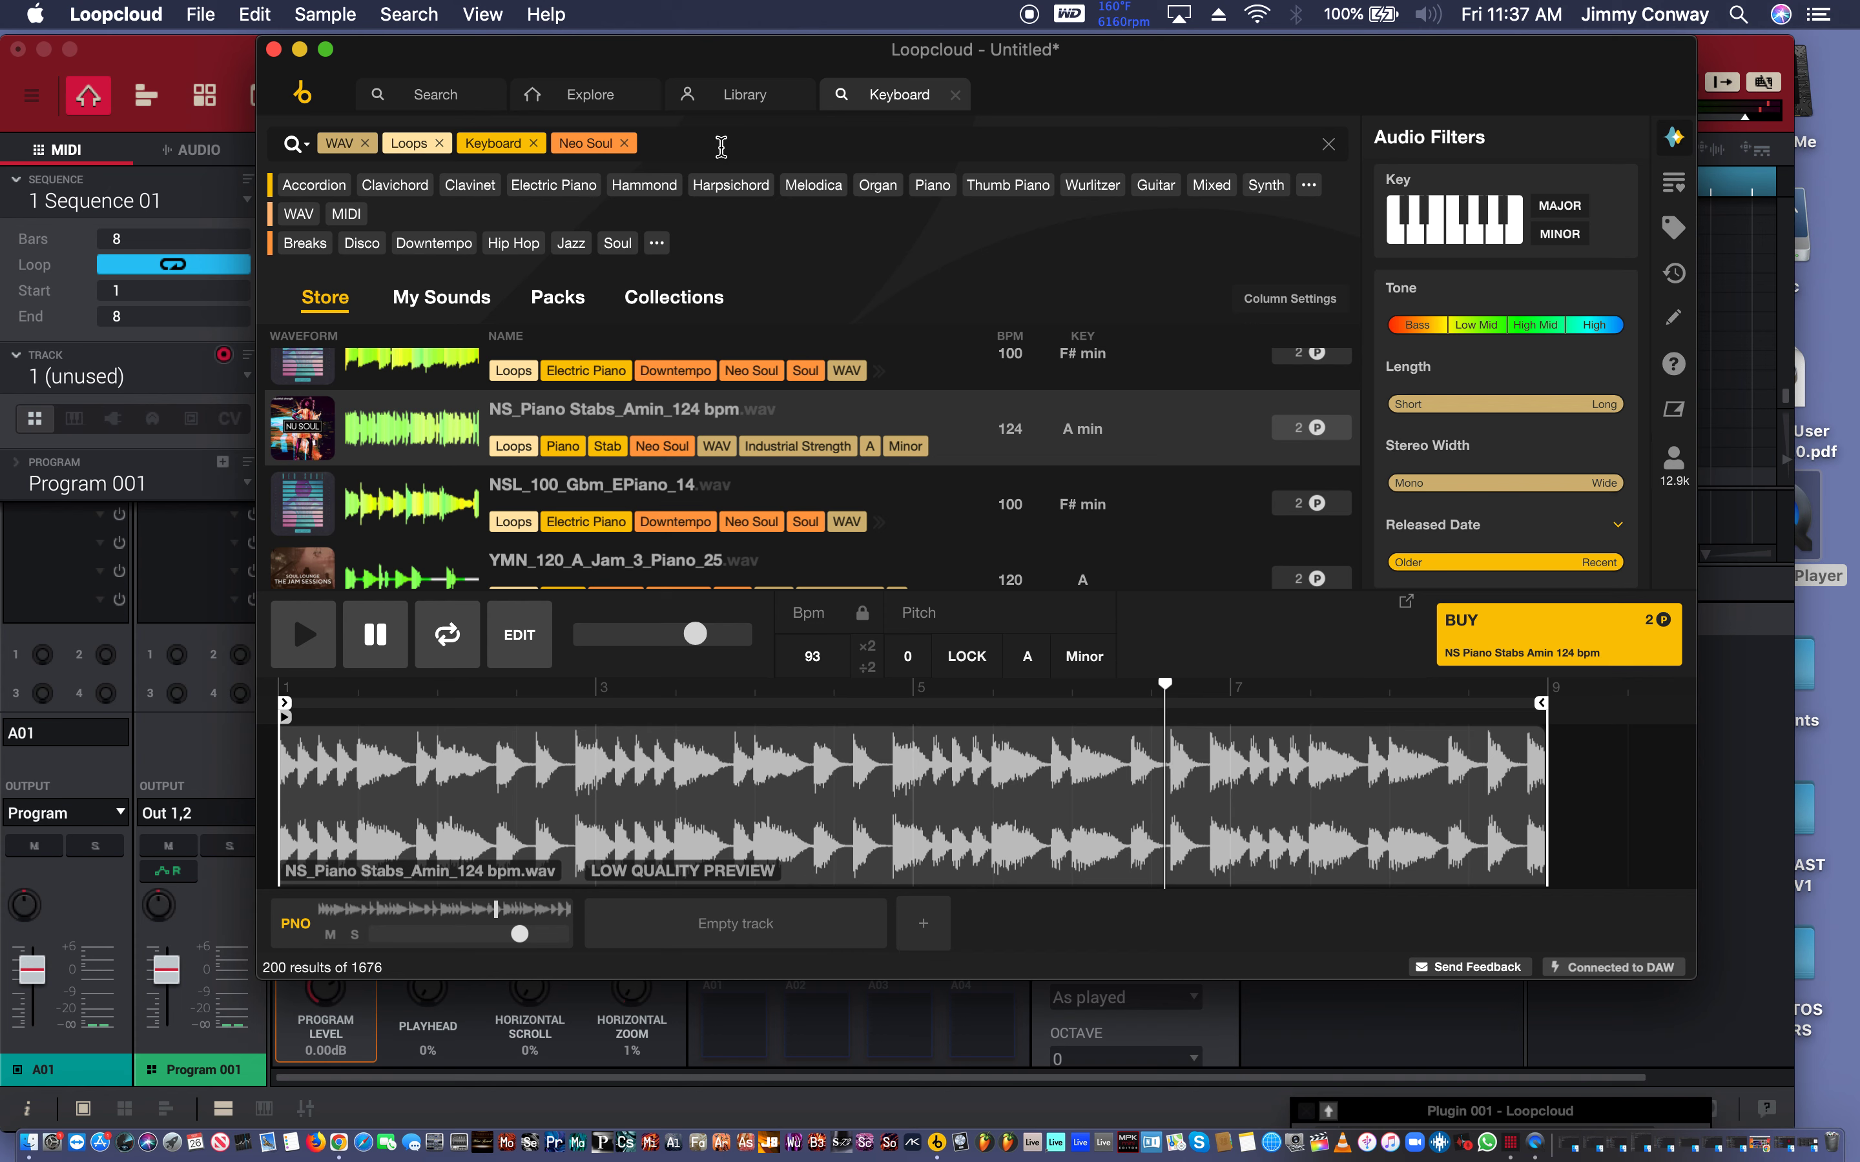
Limit the Neo Soul keyboard loops to a tempo of 85 bpm +/- 5.
{"action": "type", "text": "8"}
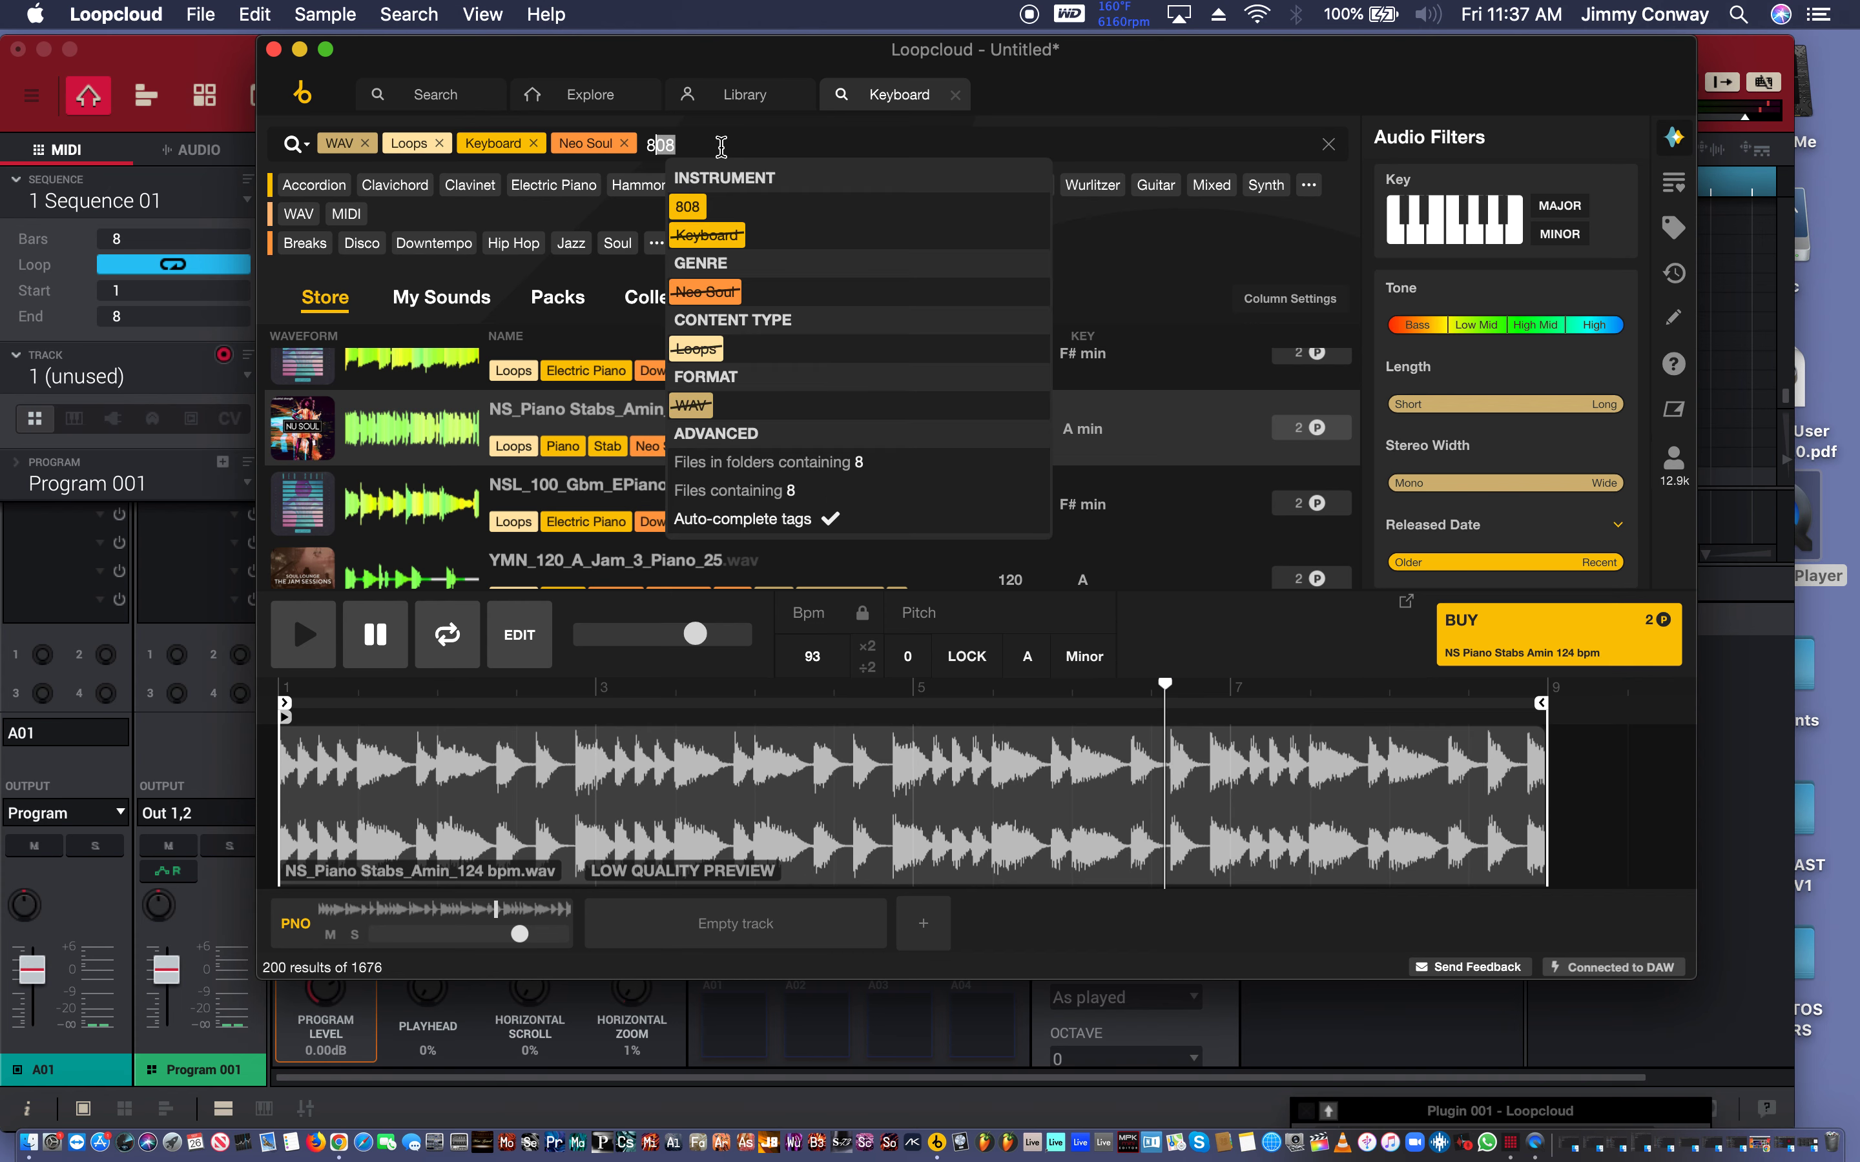
{"action": "type", "text": "5"}
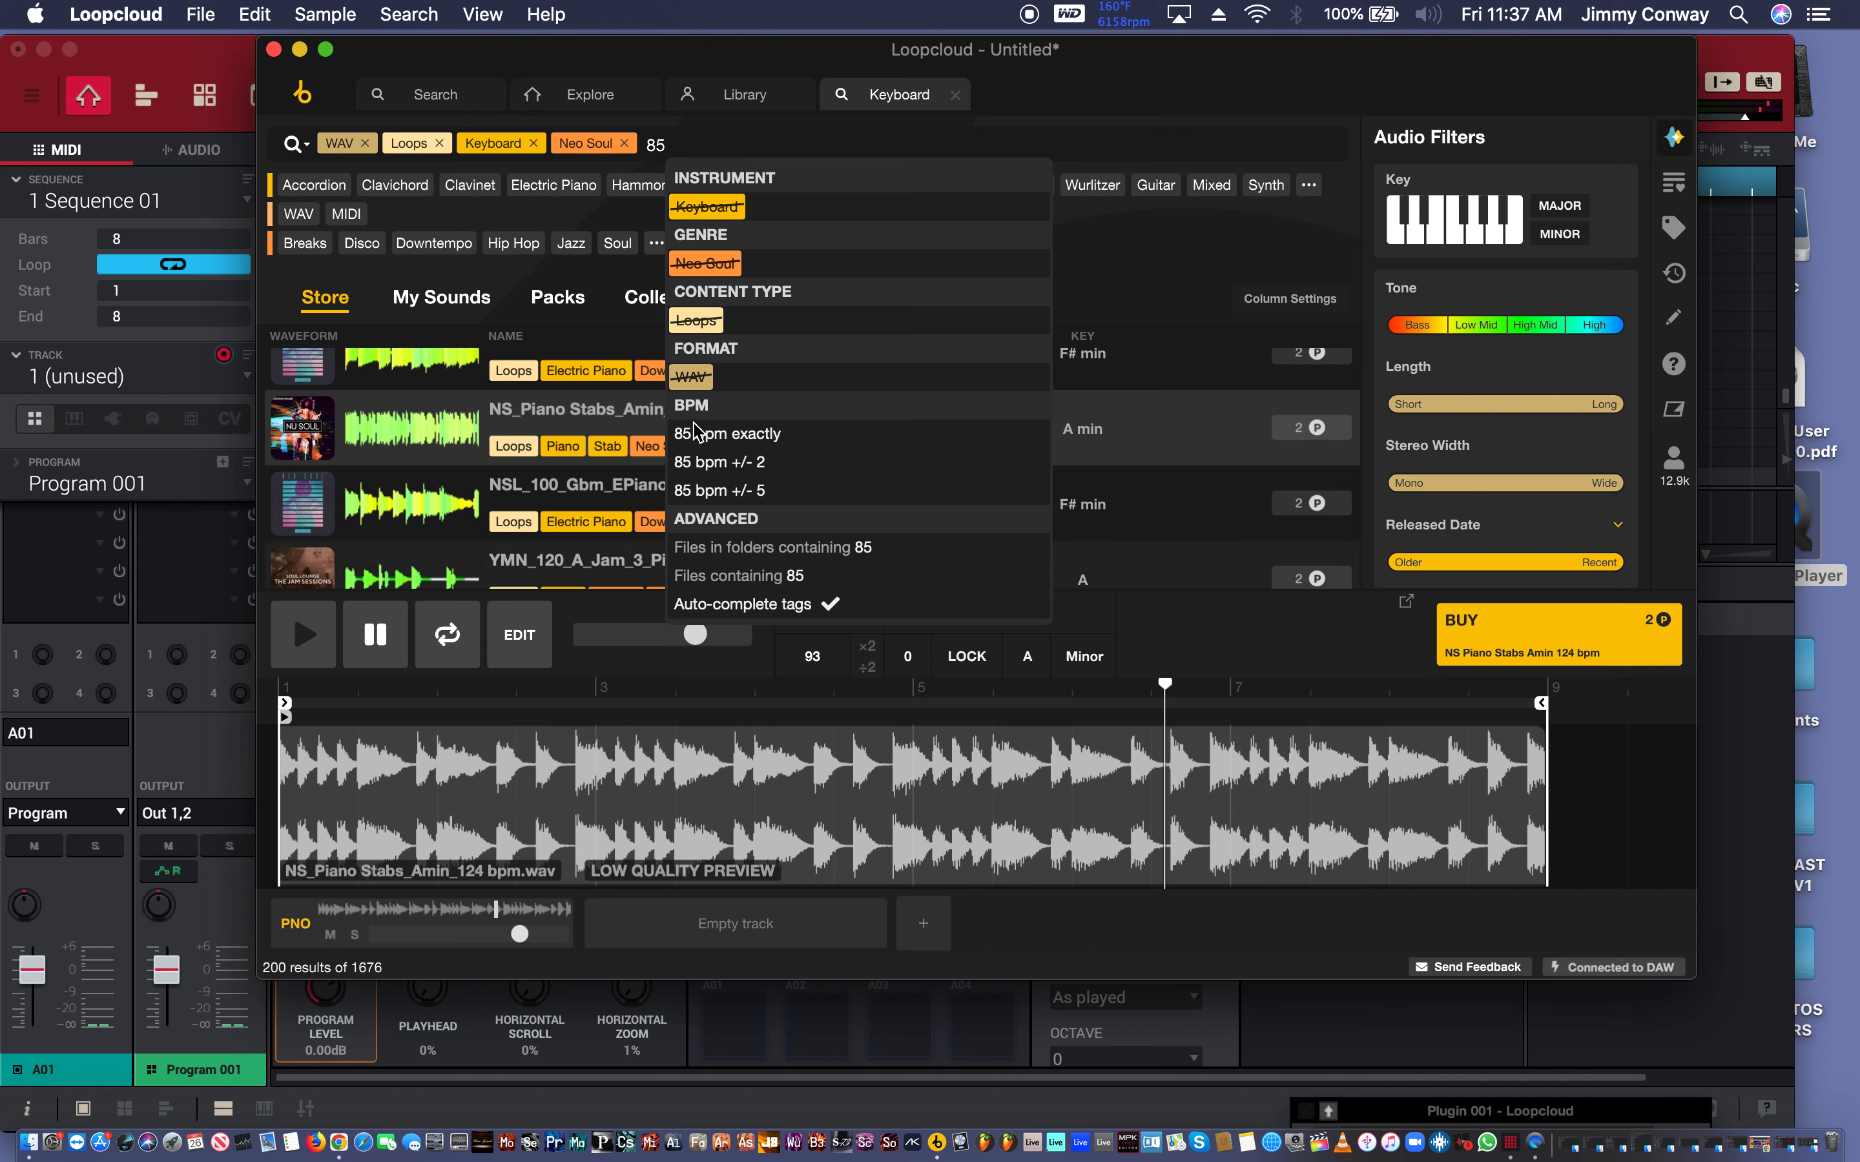
{"action": "left_click", "coordinate": [724, 489]}
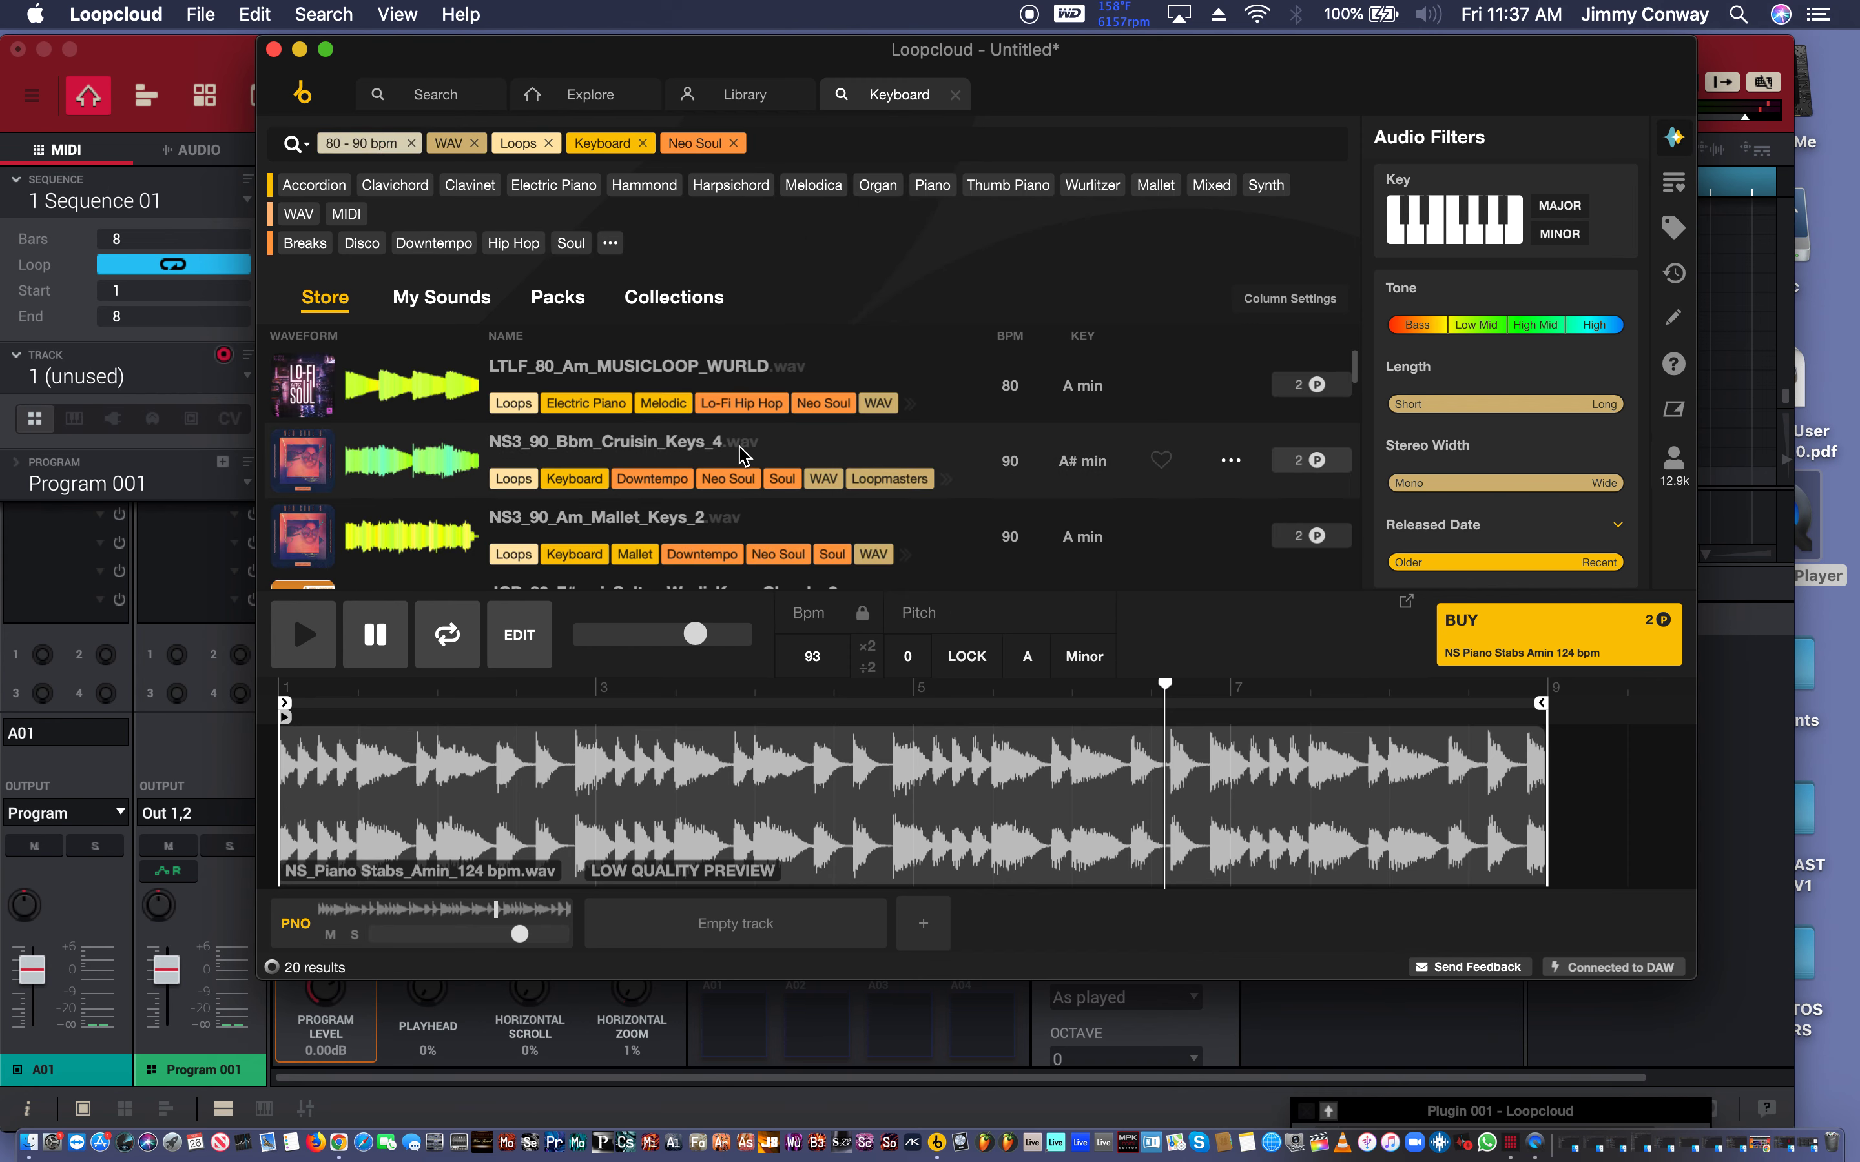
Look through the tempo-filtered keyboard loops and load NS3_90_Am_Neo_Keys_10 for preview.
{"action": "scroll", "coordinate": [858, 416], "scroll_direction": "down", "scroll_amount": 1}
{"action": "scroll", "coordinate": [858, 416], "scroll_direction": "down", "scroll_amount": 5}
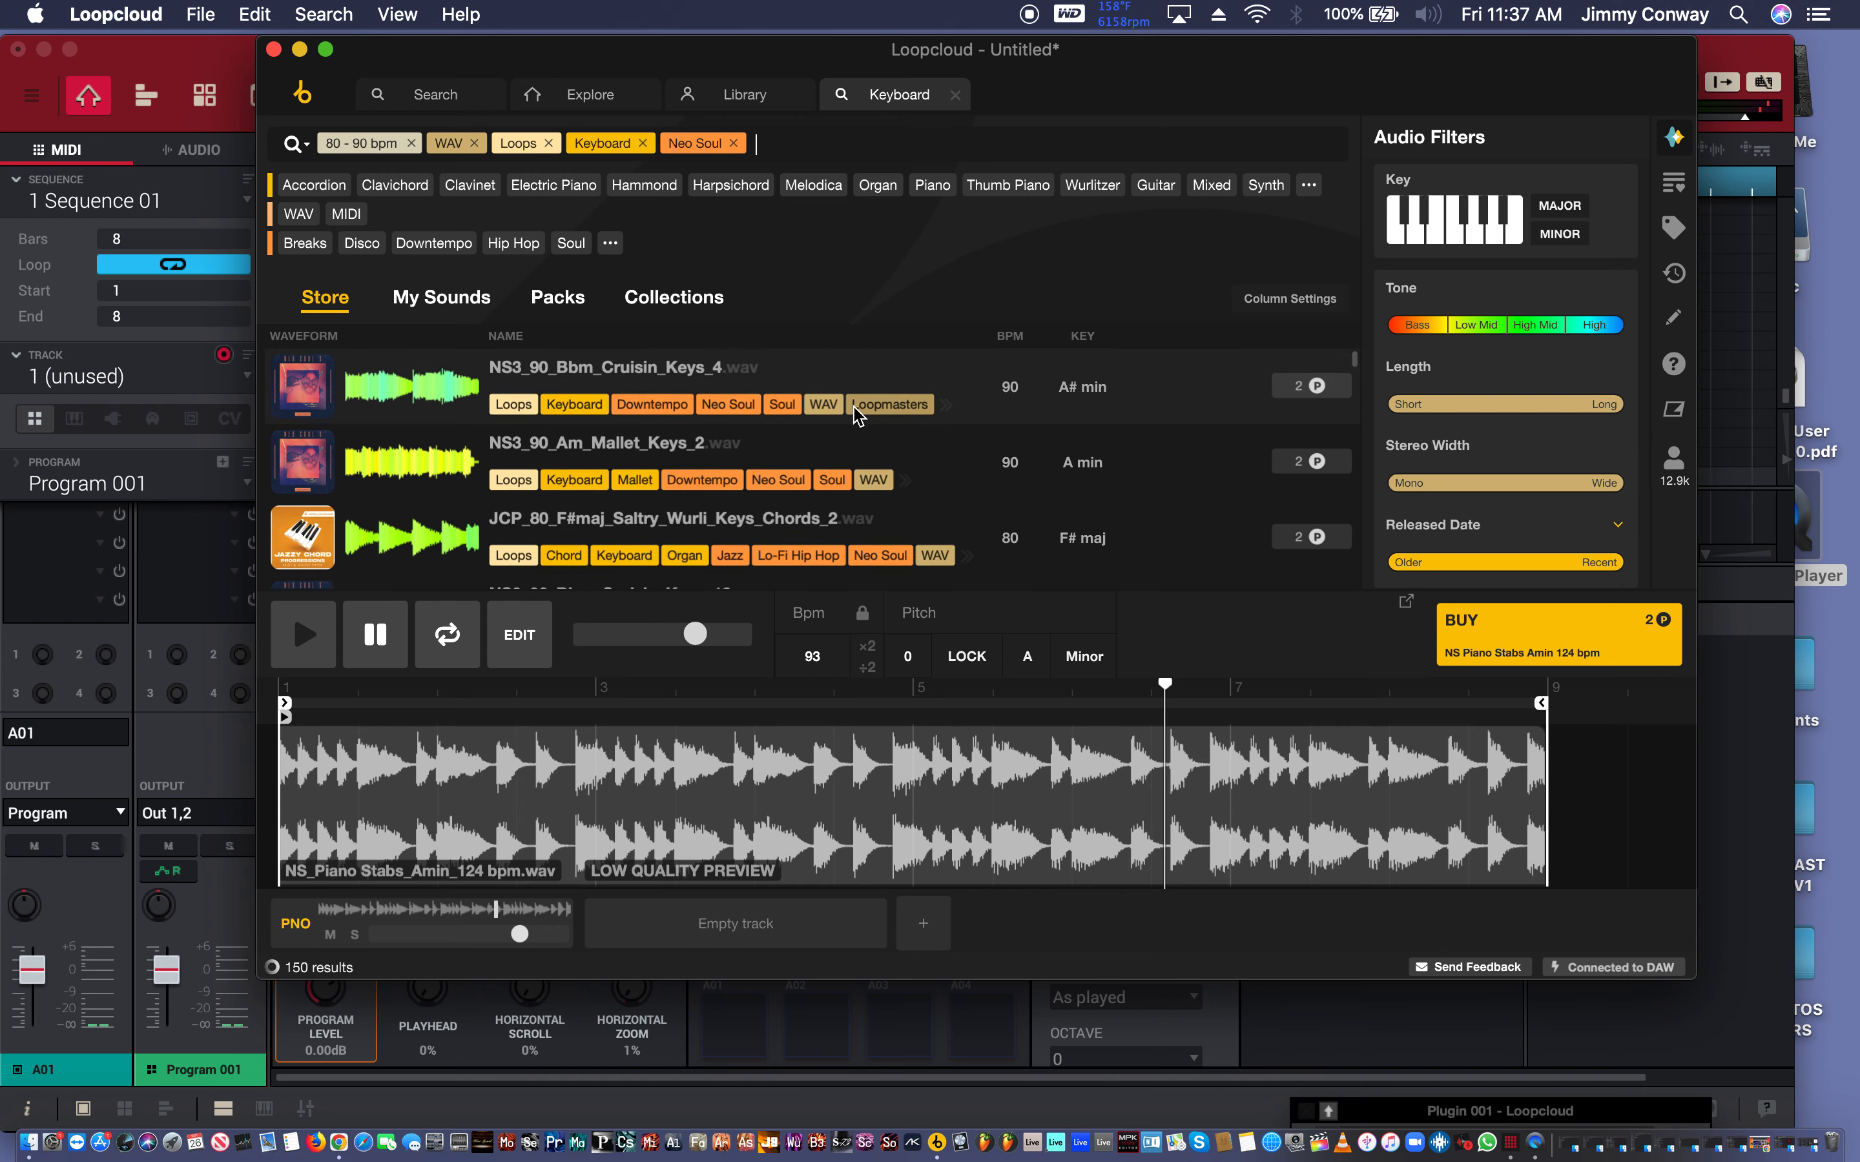
{"action": "scroll", "coordinate": [858, 416], "scroll_direction": "down", "scroll_amount": 5}
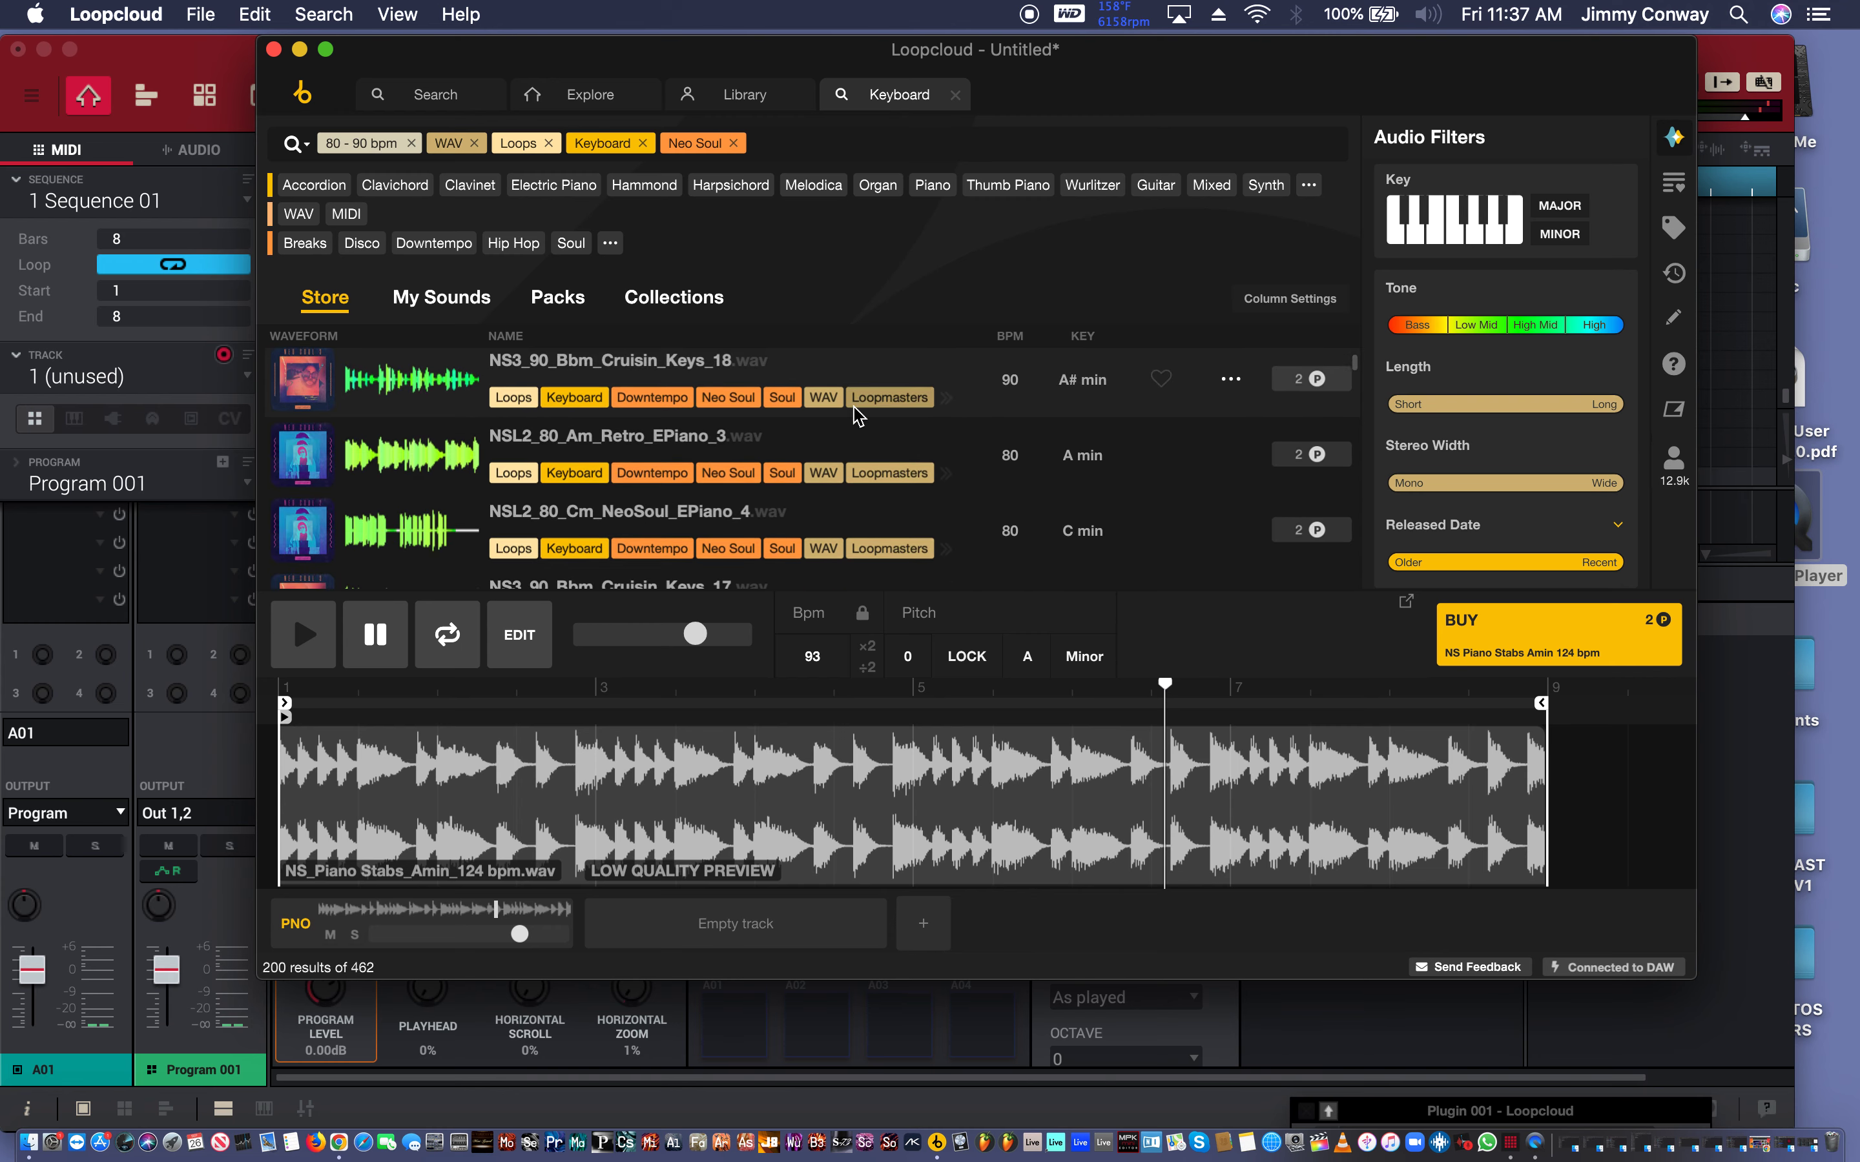
{"action": "scroll", "coordinate": [858, 416], "scroll_direction": "down", "scroll_amount": 5}
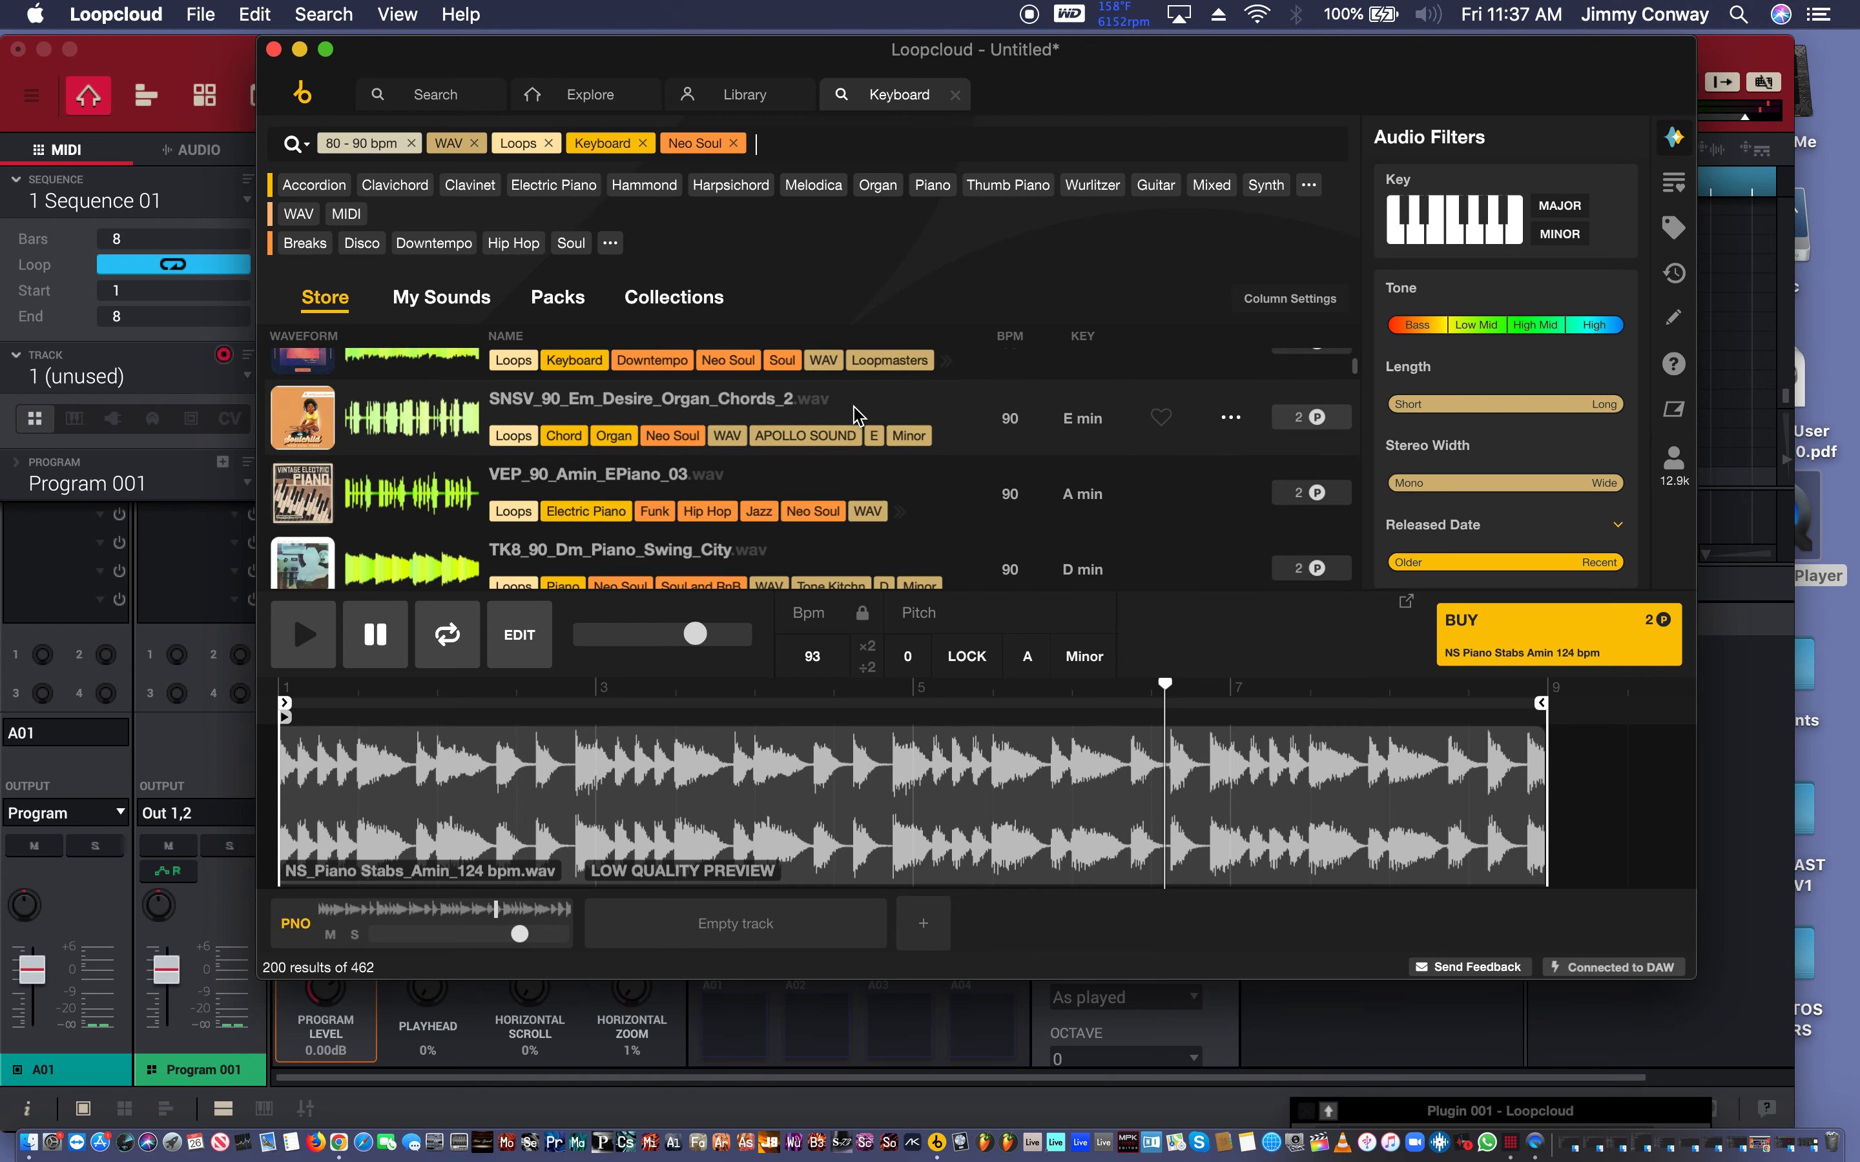
{"action": "scroll", "coordinate": [858, 416], "scroll_direction": "down", "scroll_amount": 5}
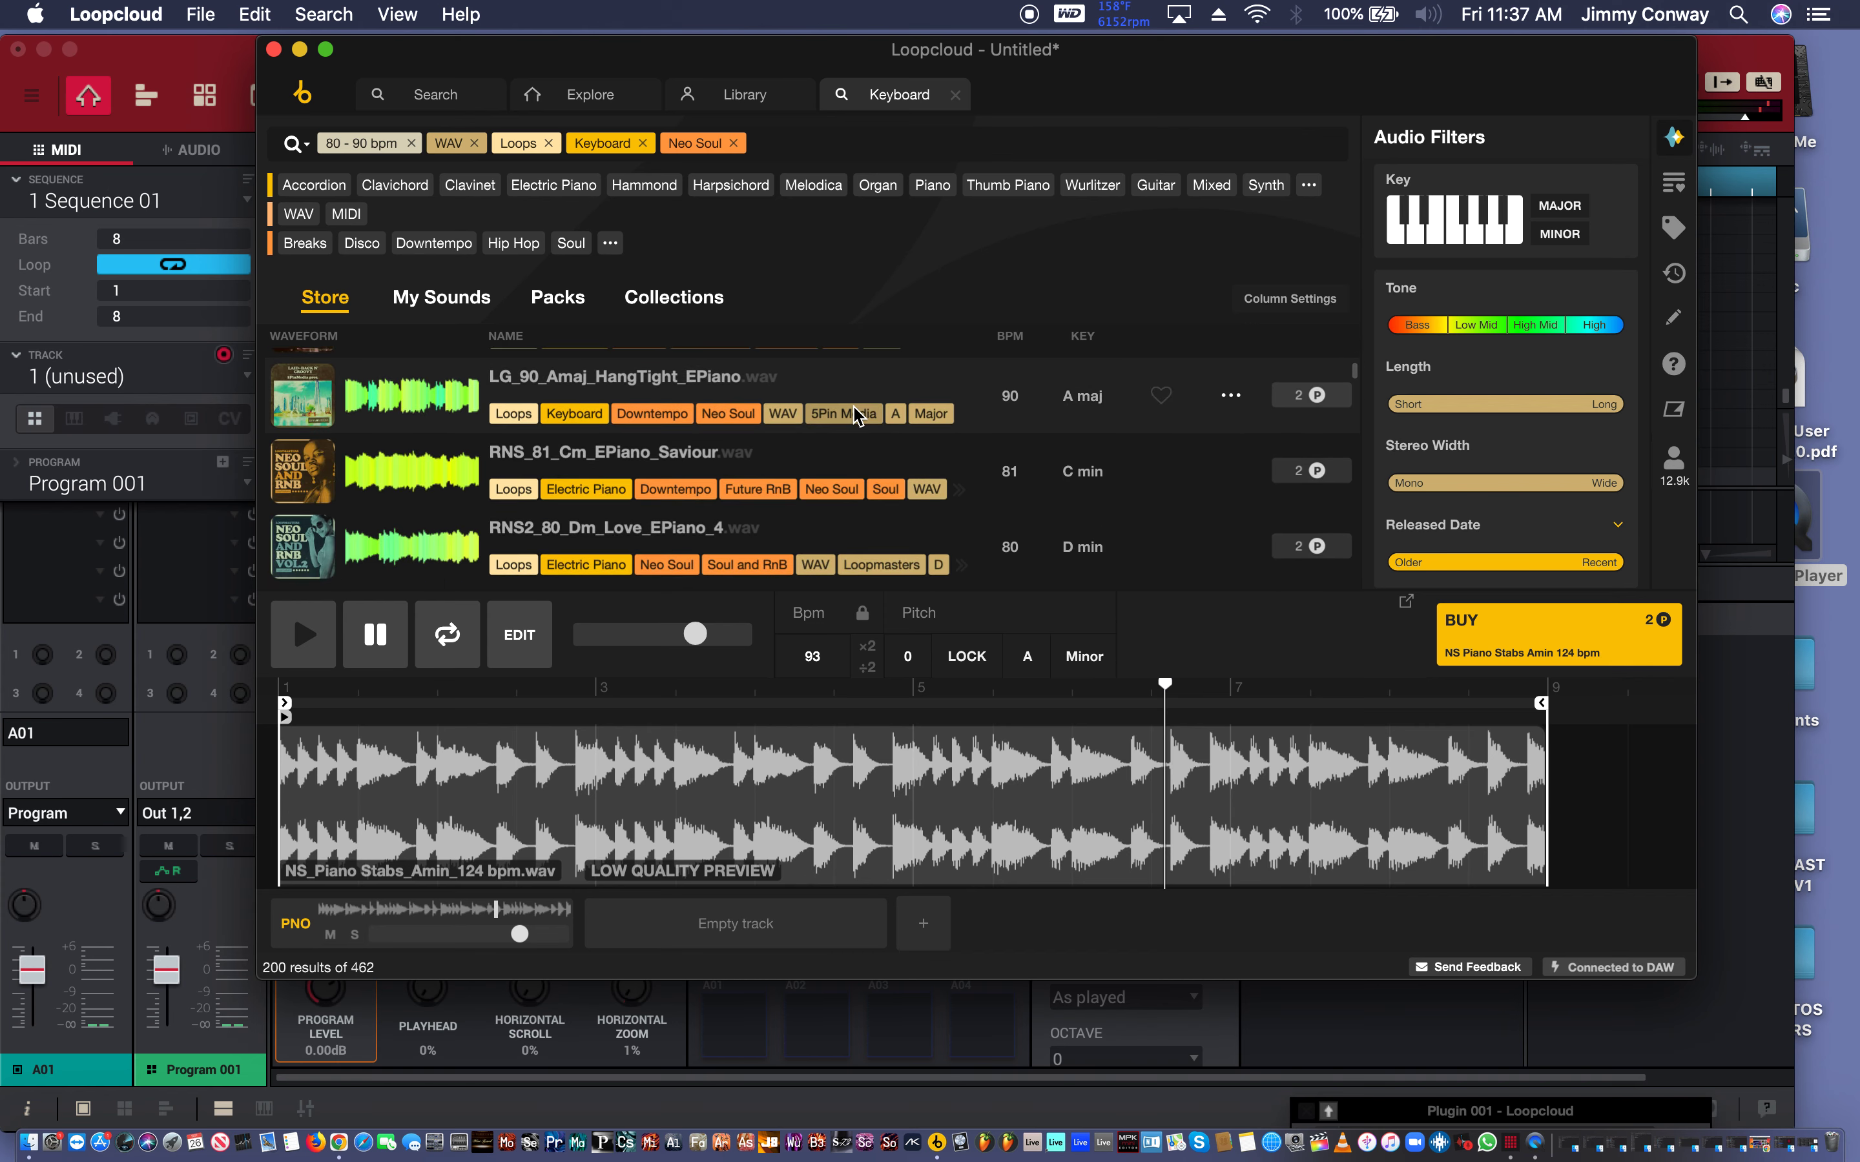
{"action": "scroll", "coordinate": [858, 416], "scroll_direction": "down", "scroll_amount": 5}
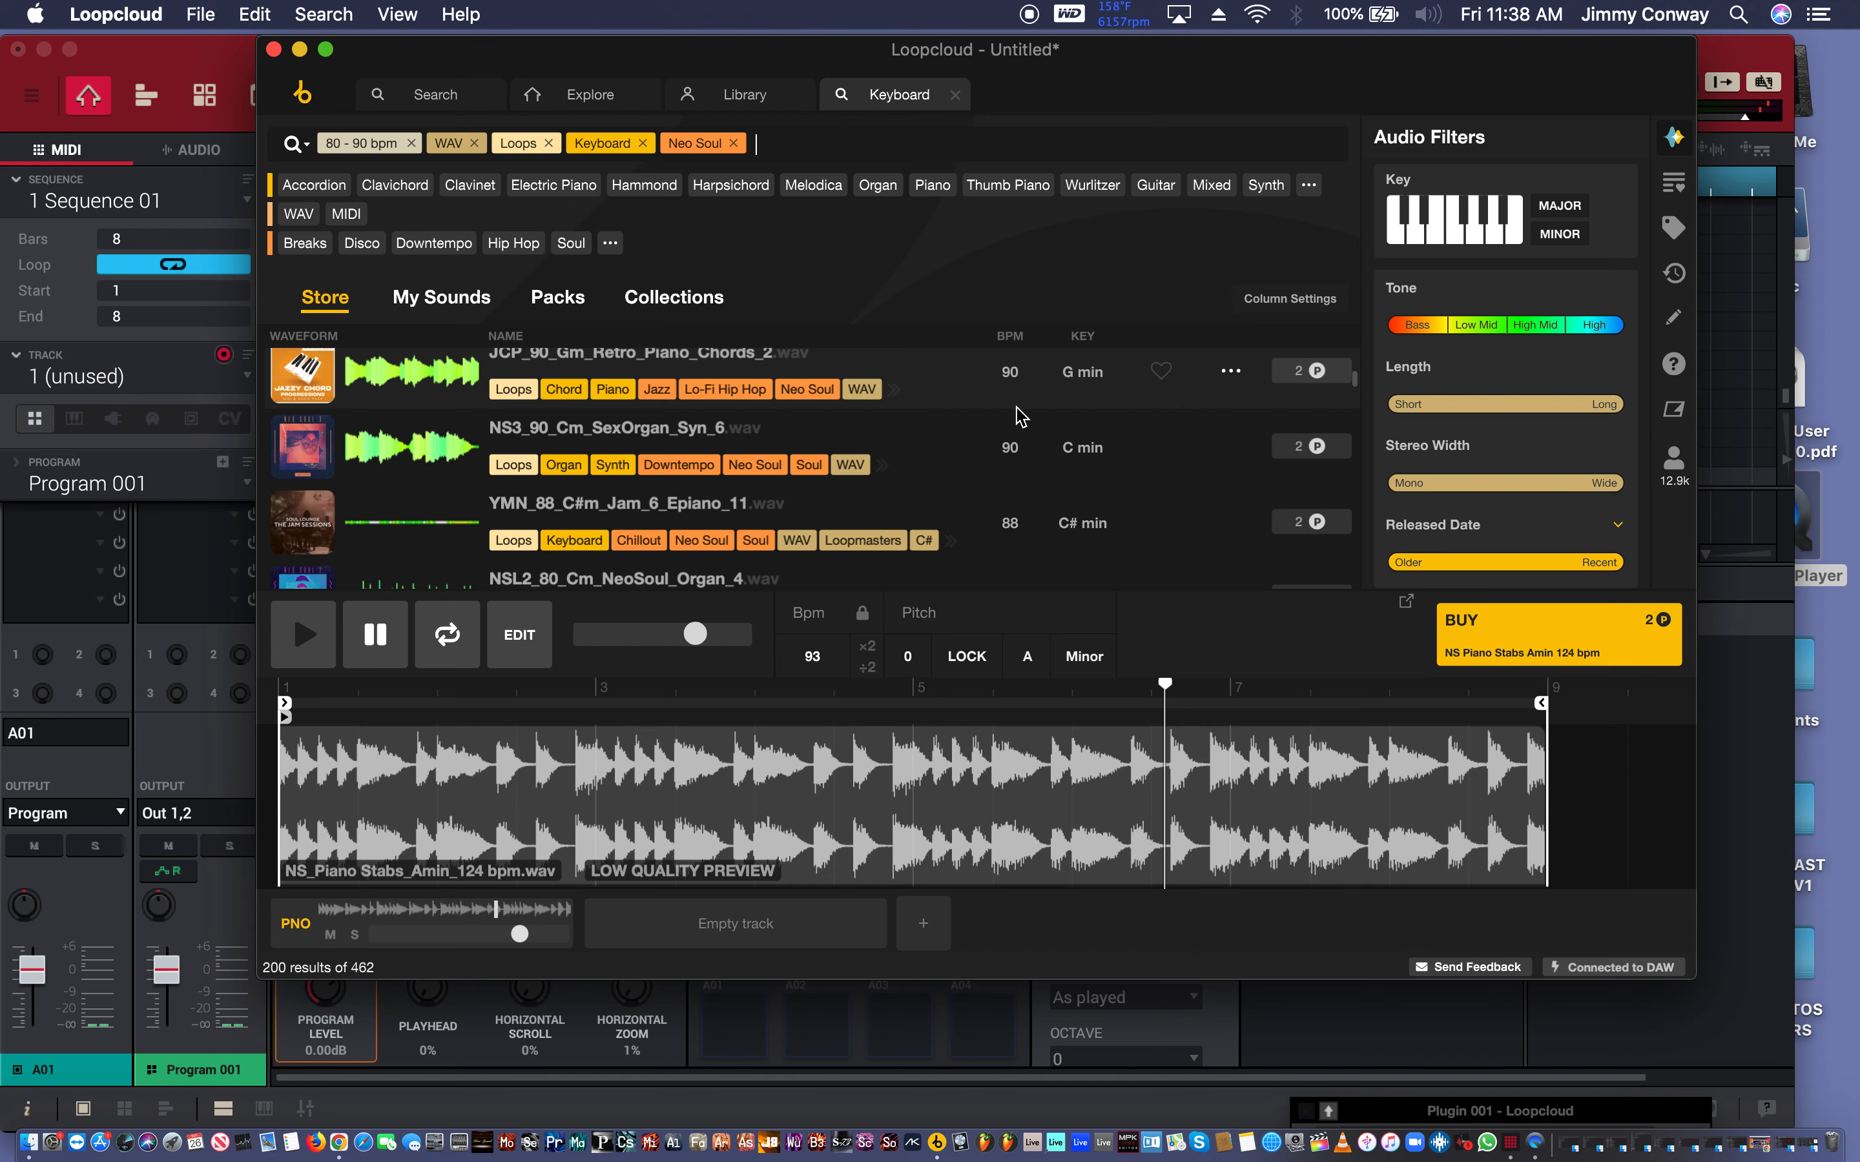
{"action": "scroll", "coordinate": [975, 397], "scroll_direction": "down", "scroll_amount": 5}
{"action": "scroll", "coordinate": [1016, 418], "scroll_direction": "down", "scroll_amount": 3}
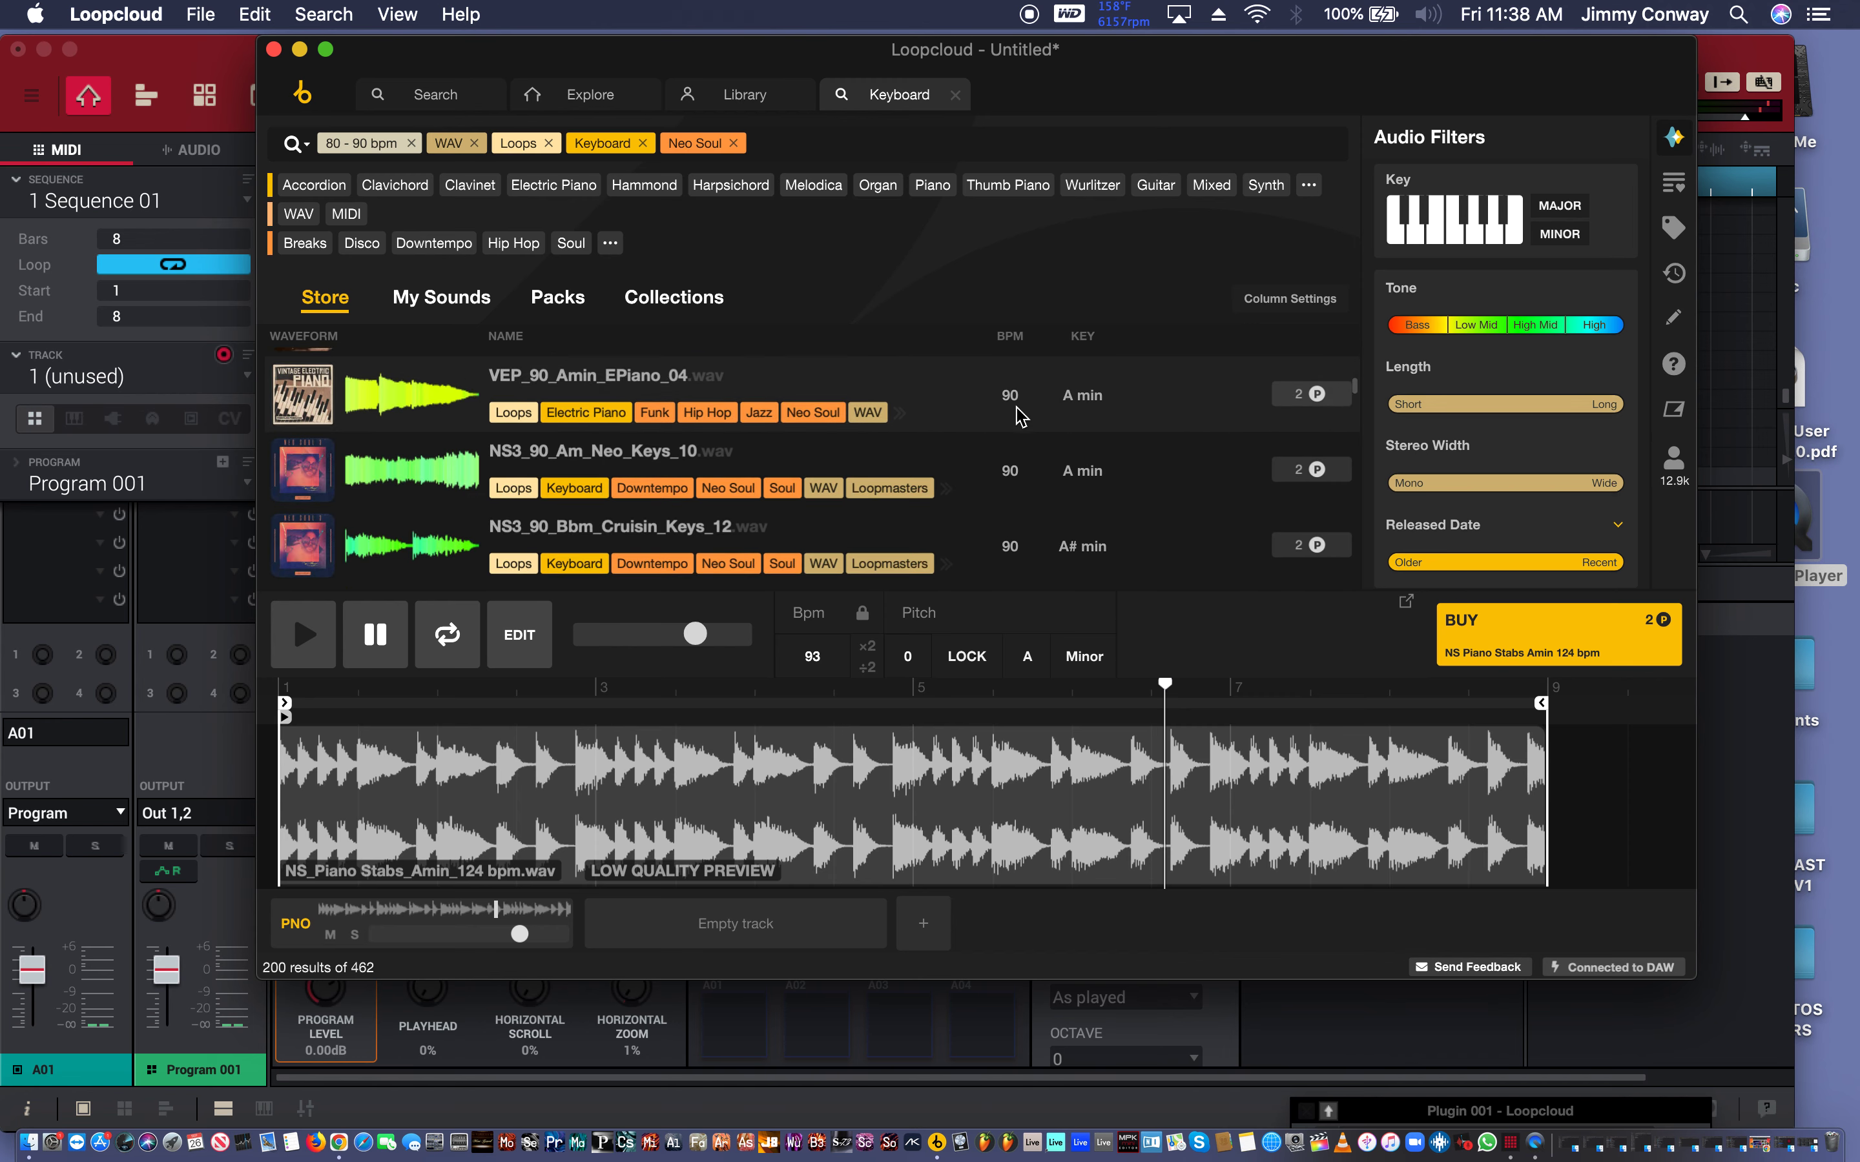
{"action": "left_click", "coordinate": [921, 394]}
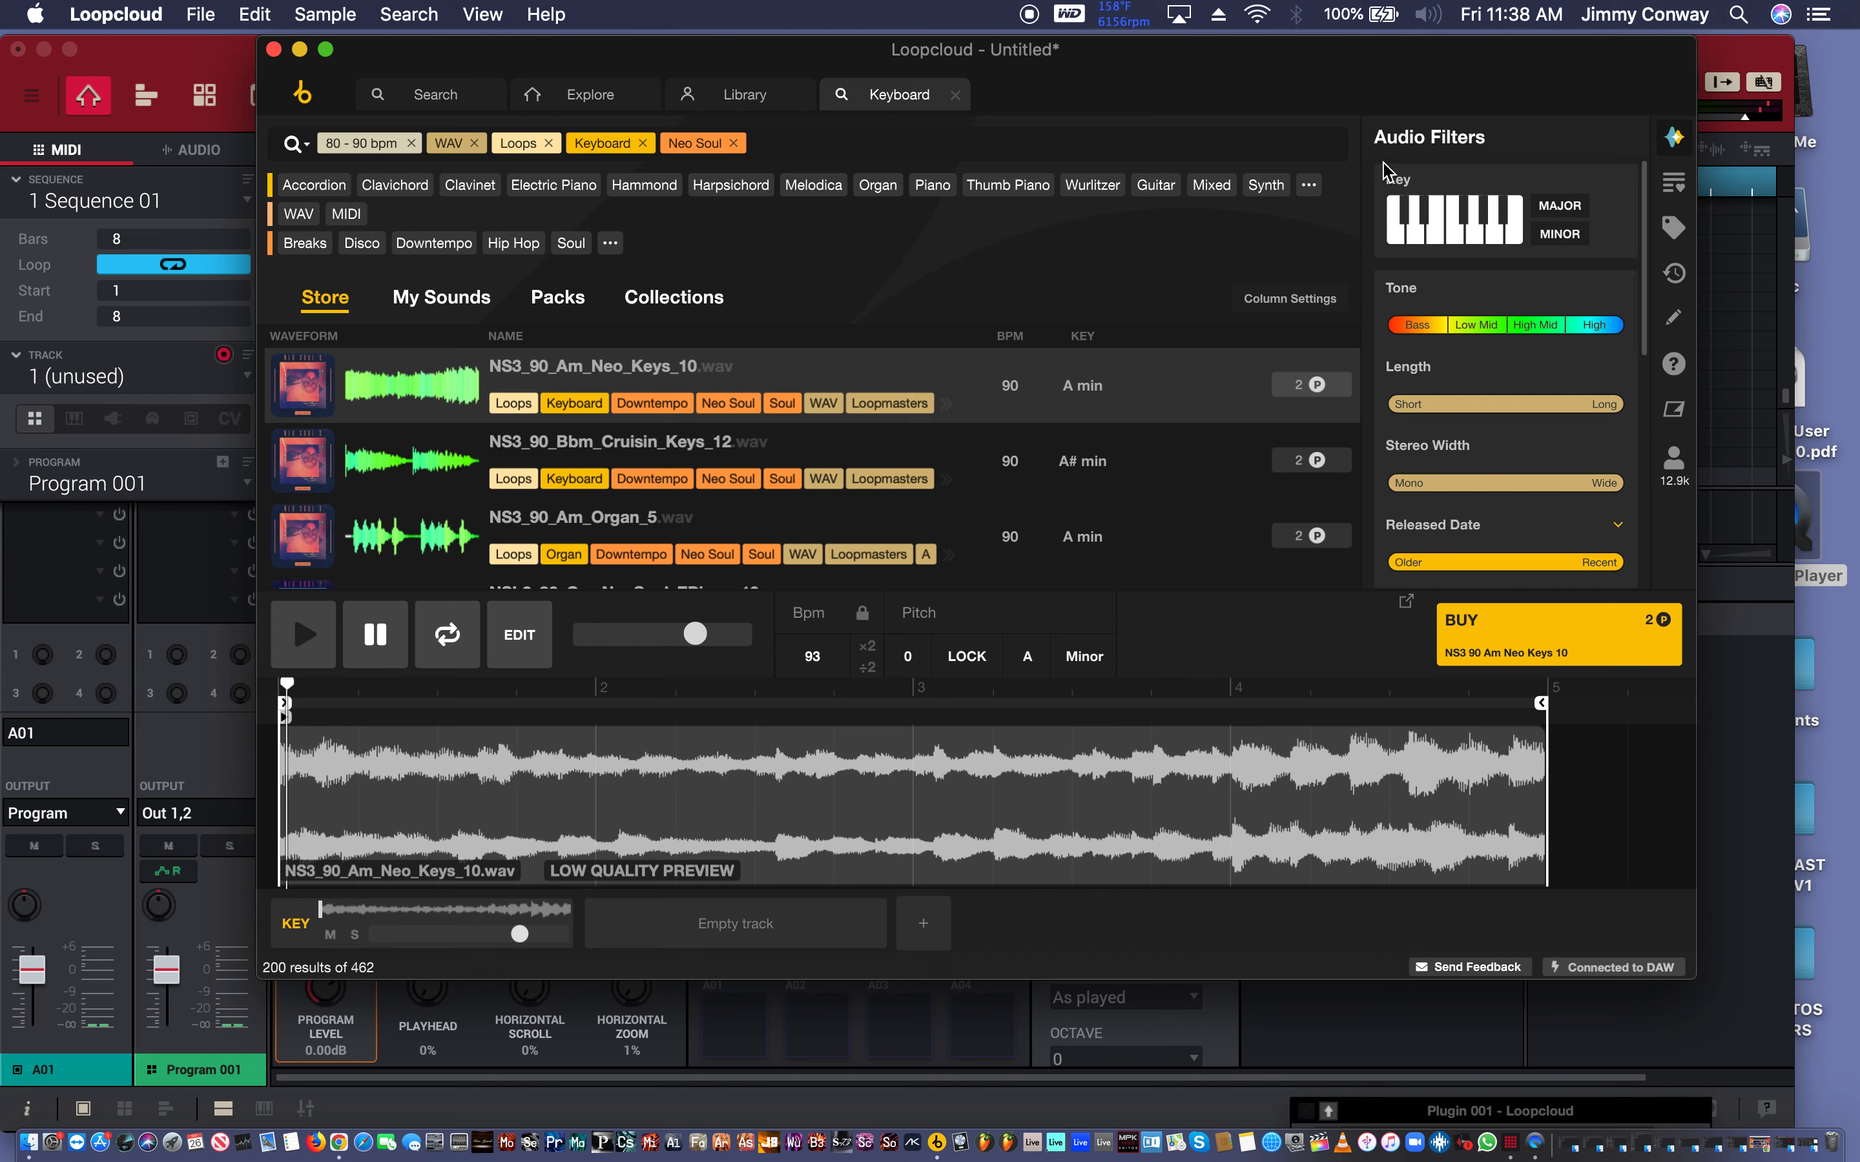
{"action": "left_click", "coordinate": [1670, 230]}
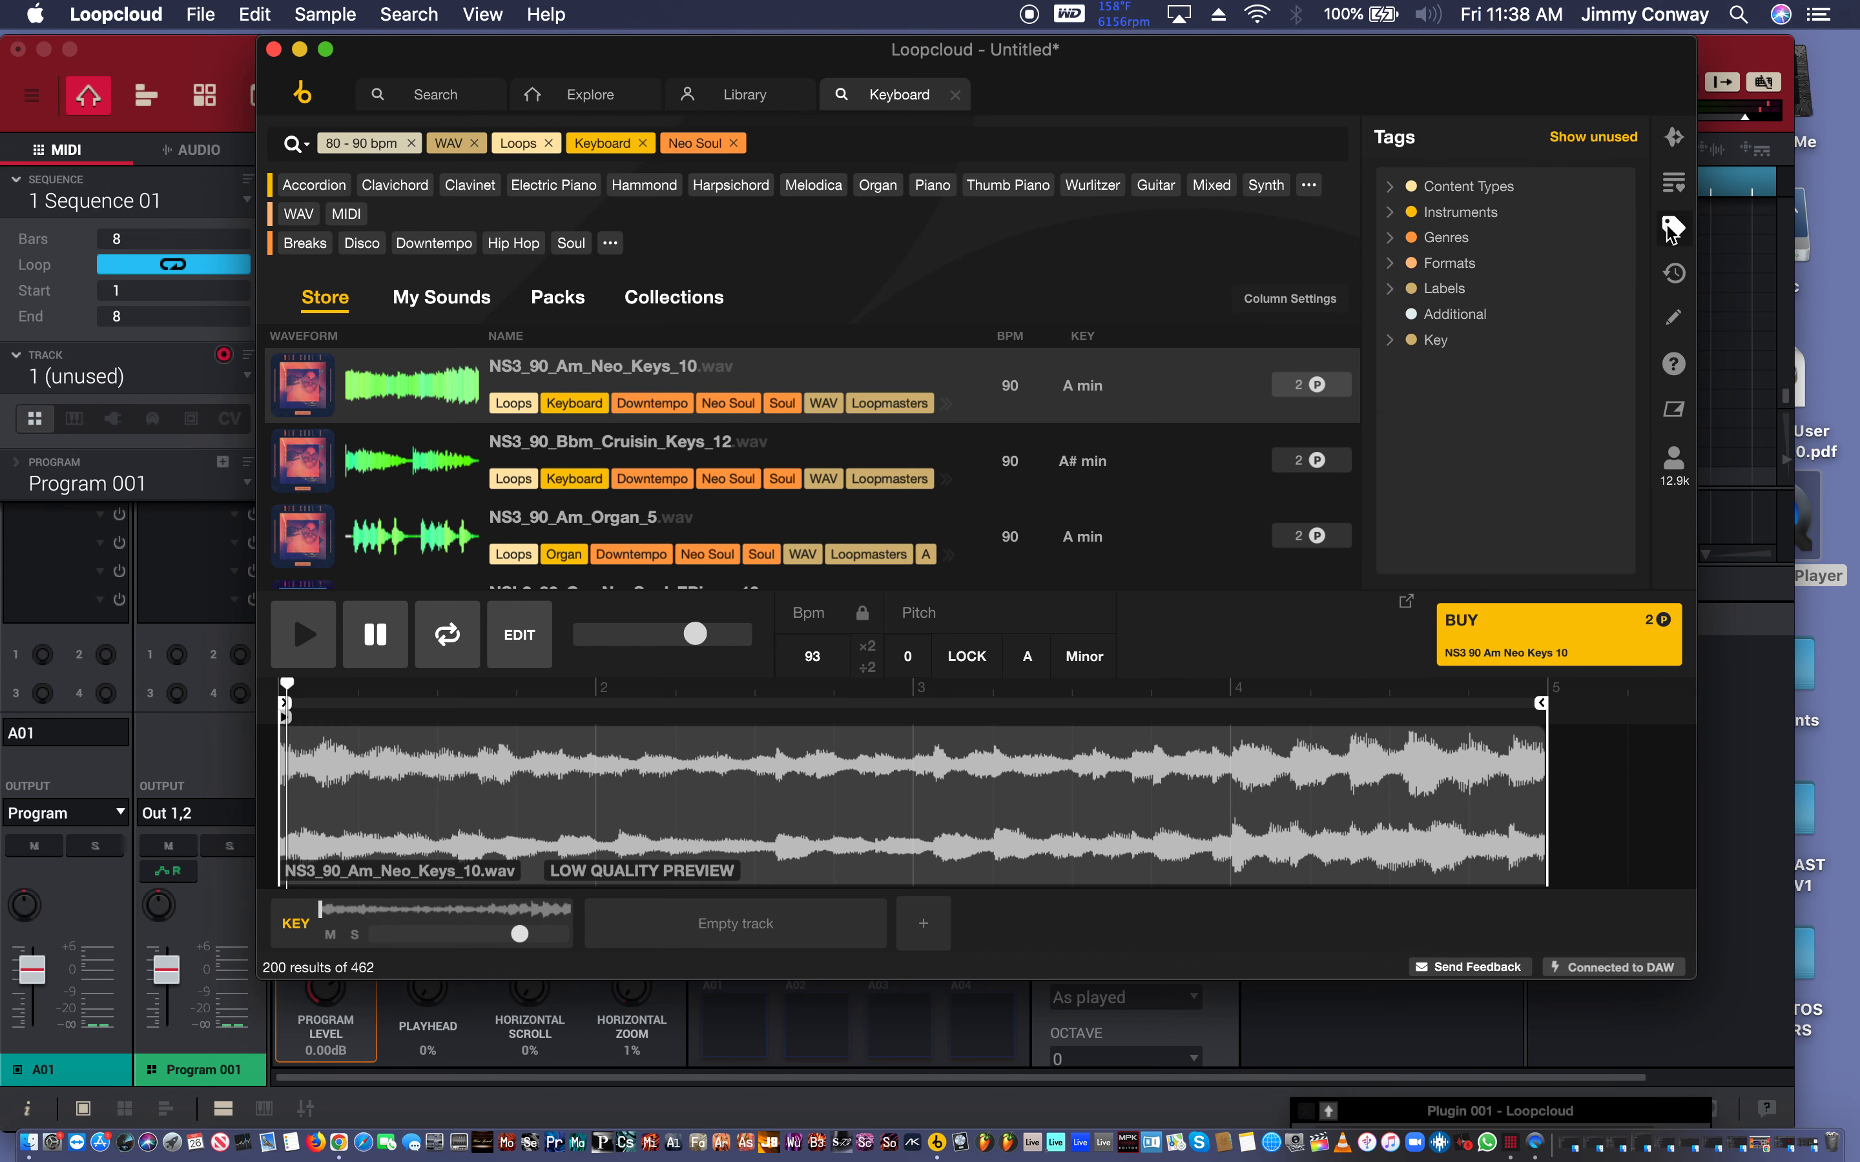
{"action": "left_click", "coordinate": [1669, 229]}
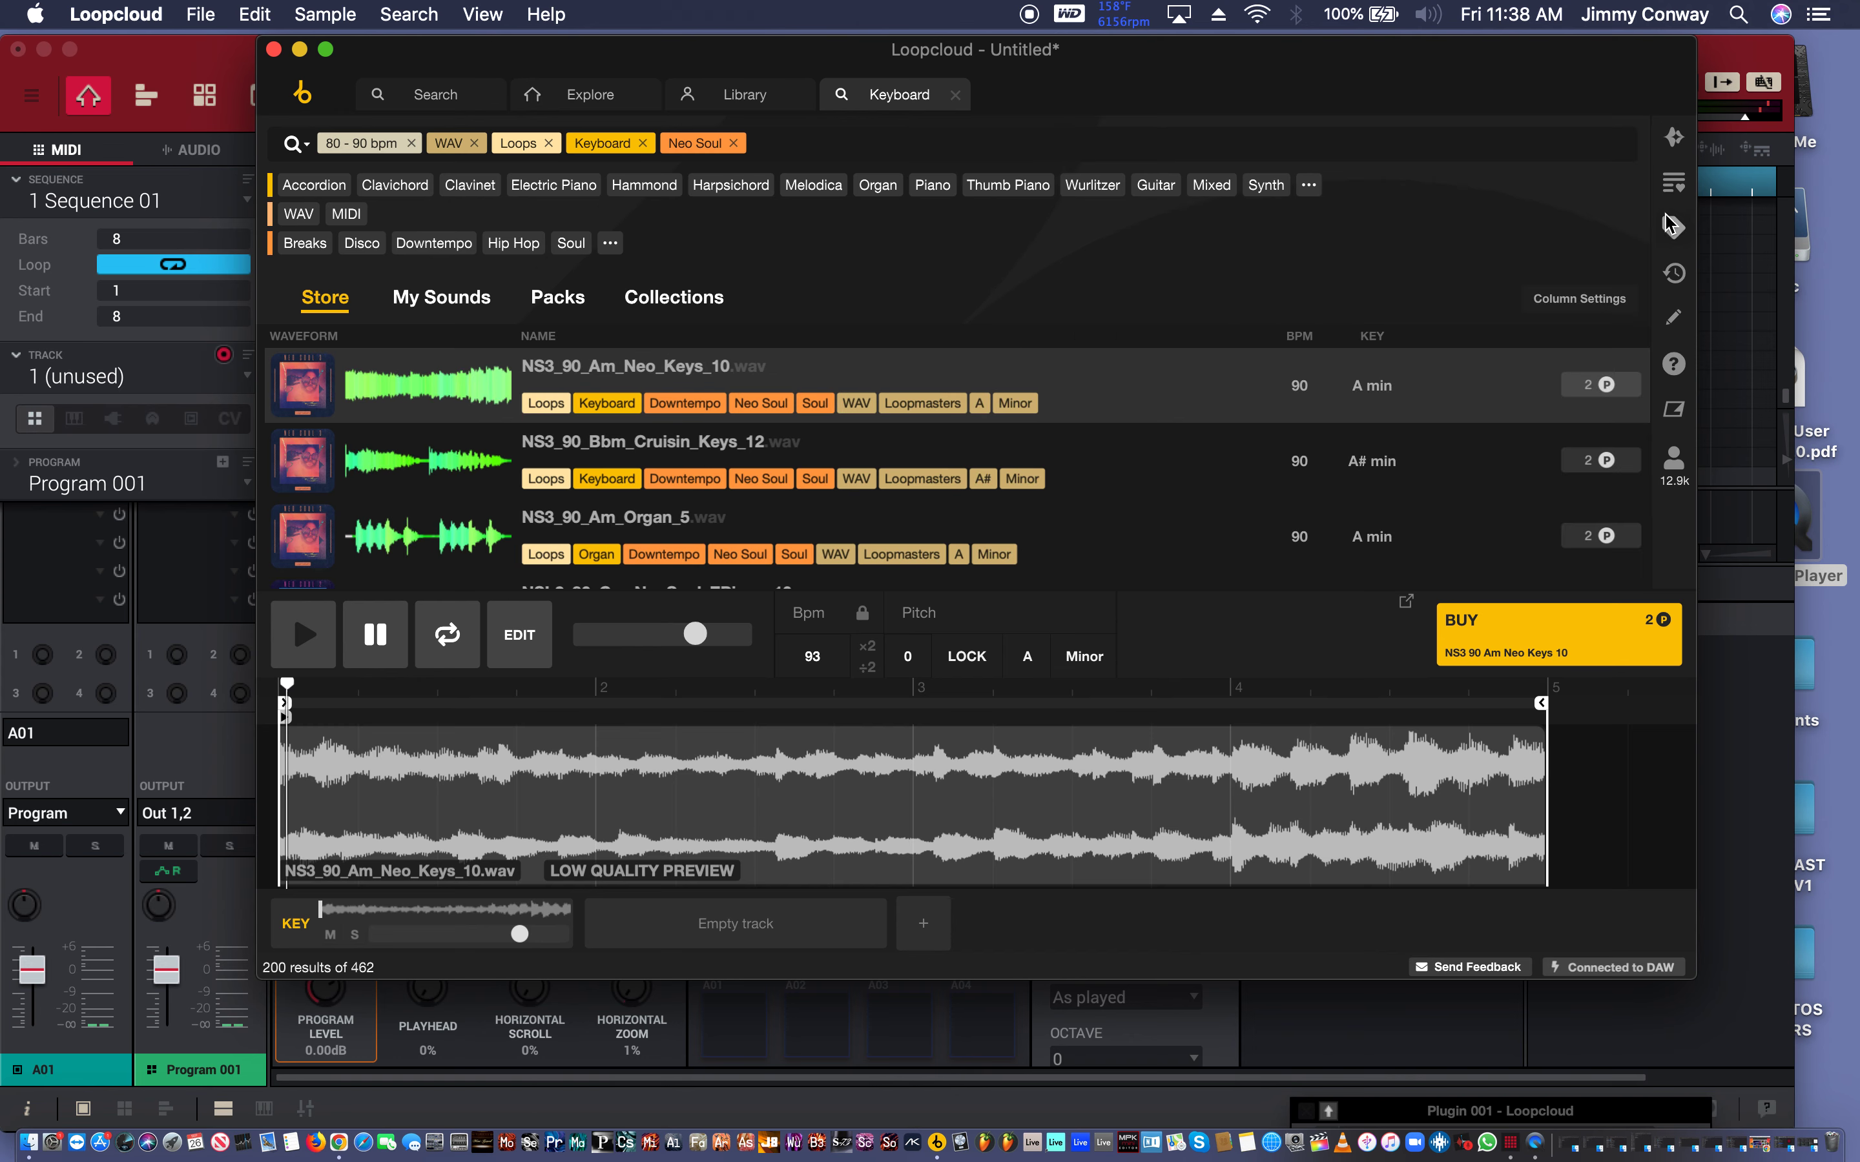
{"action": "left_click", "coordinate": [1670, 228]}
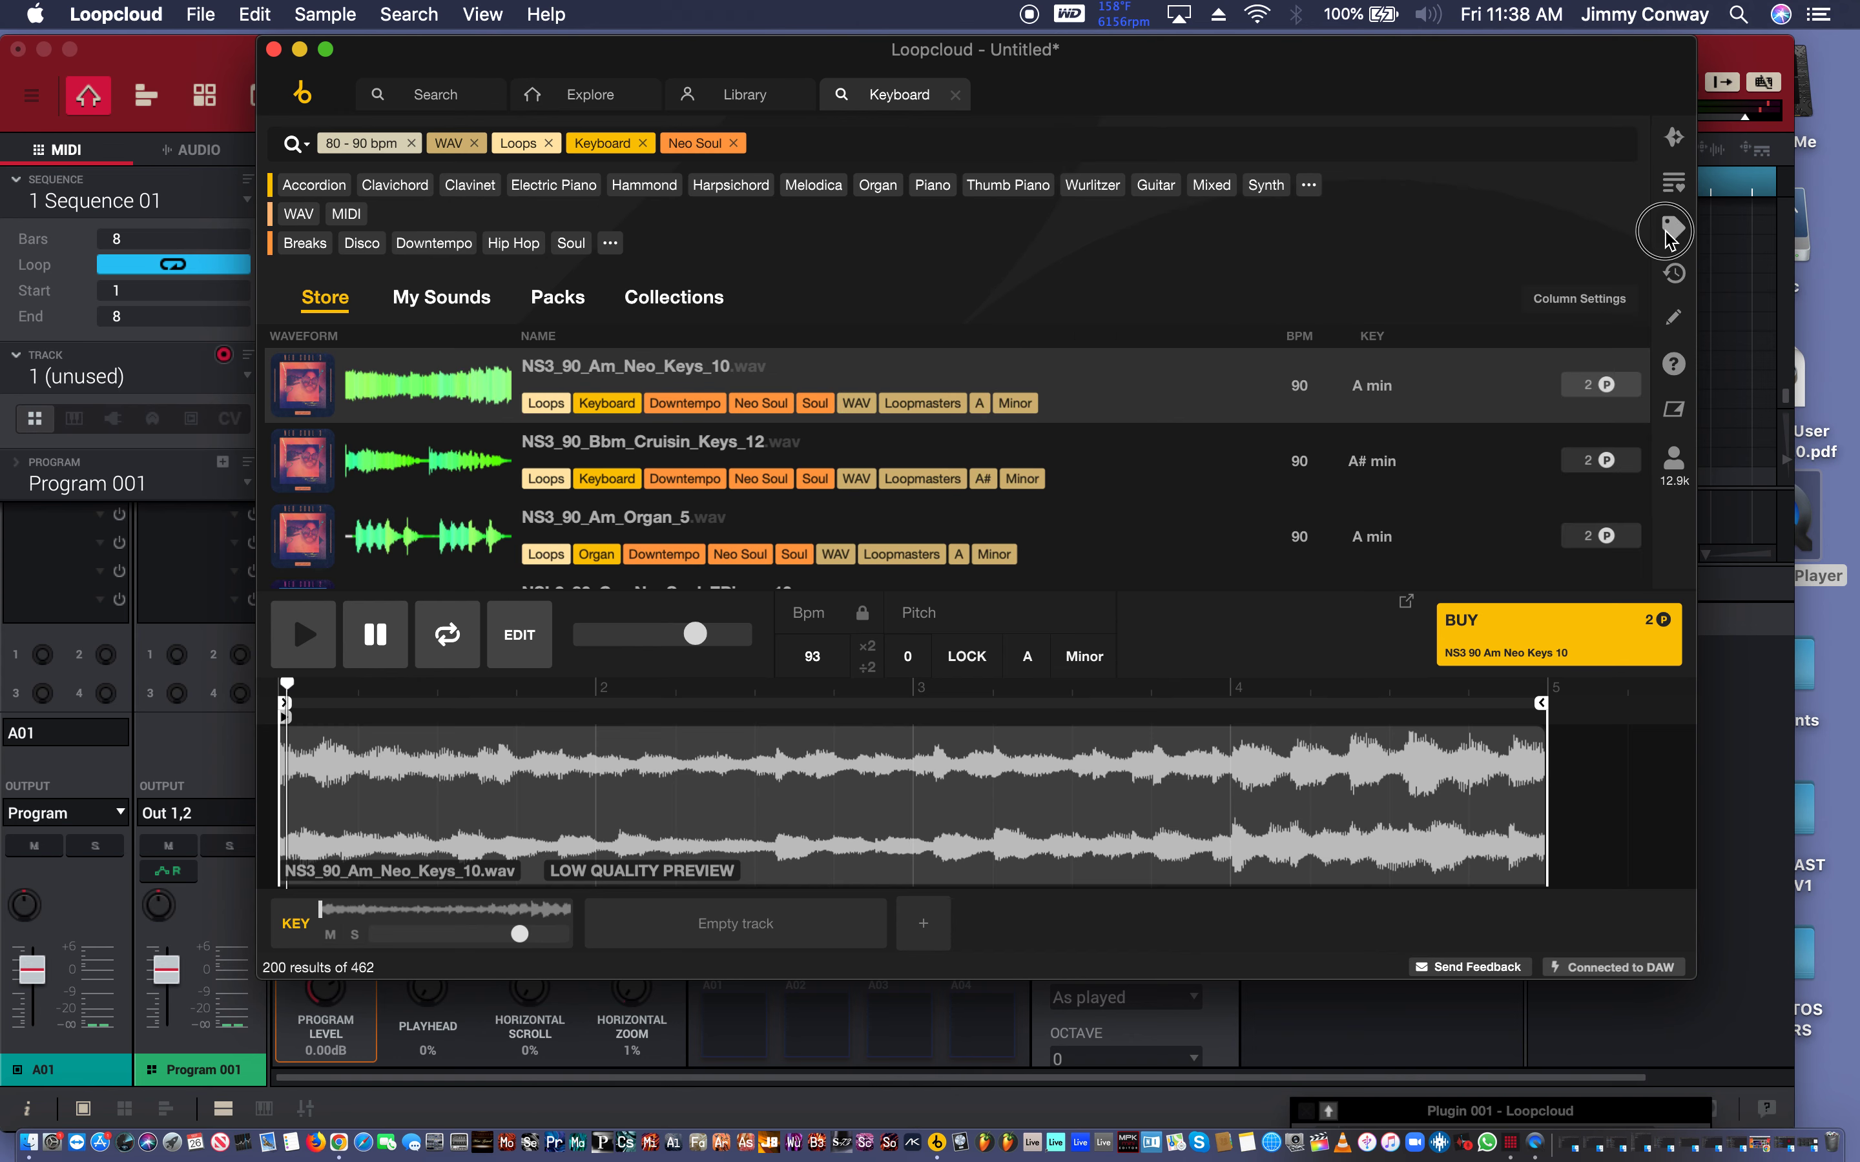
{"action": "left_click", "coordinate": [1670, 148]}
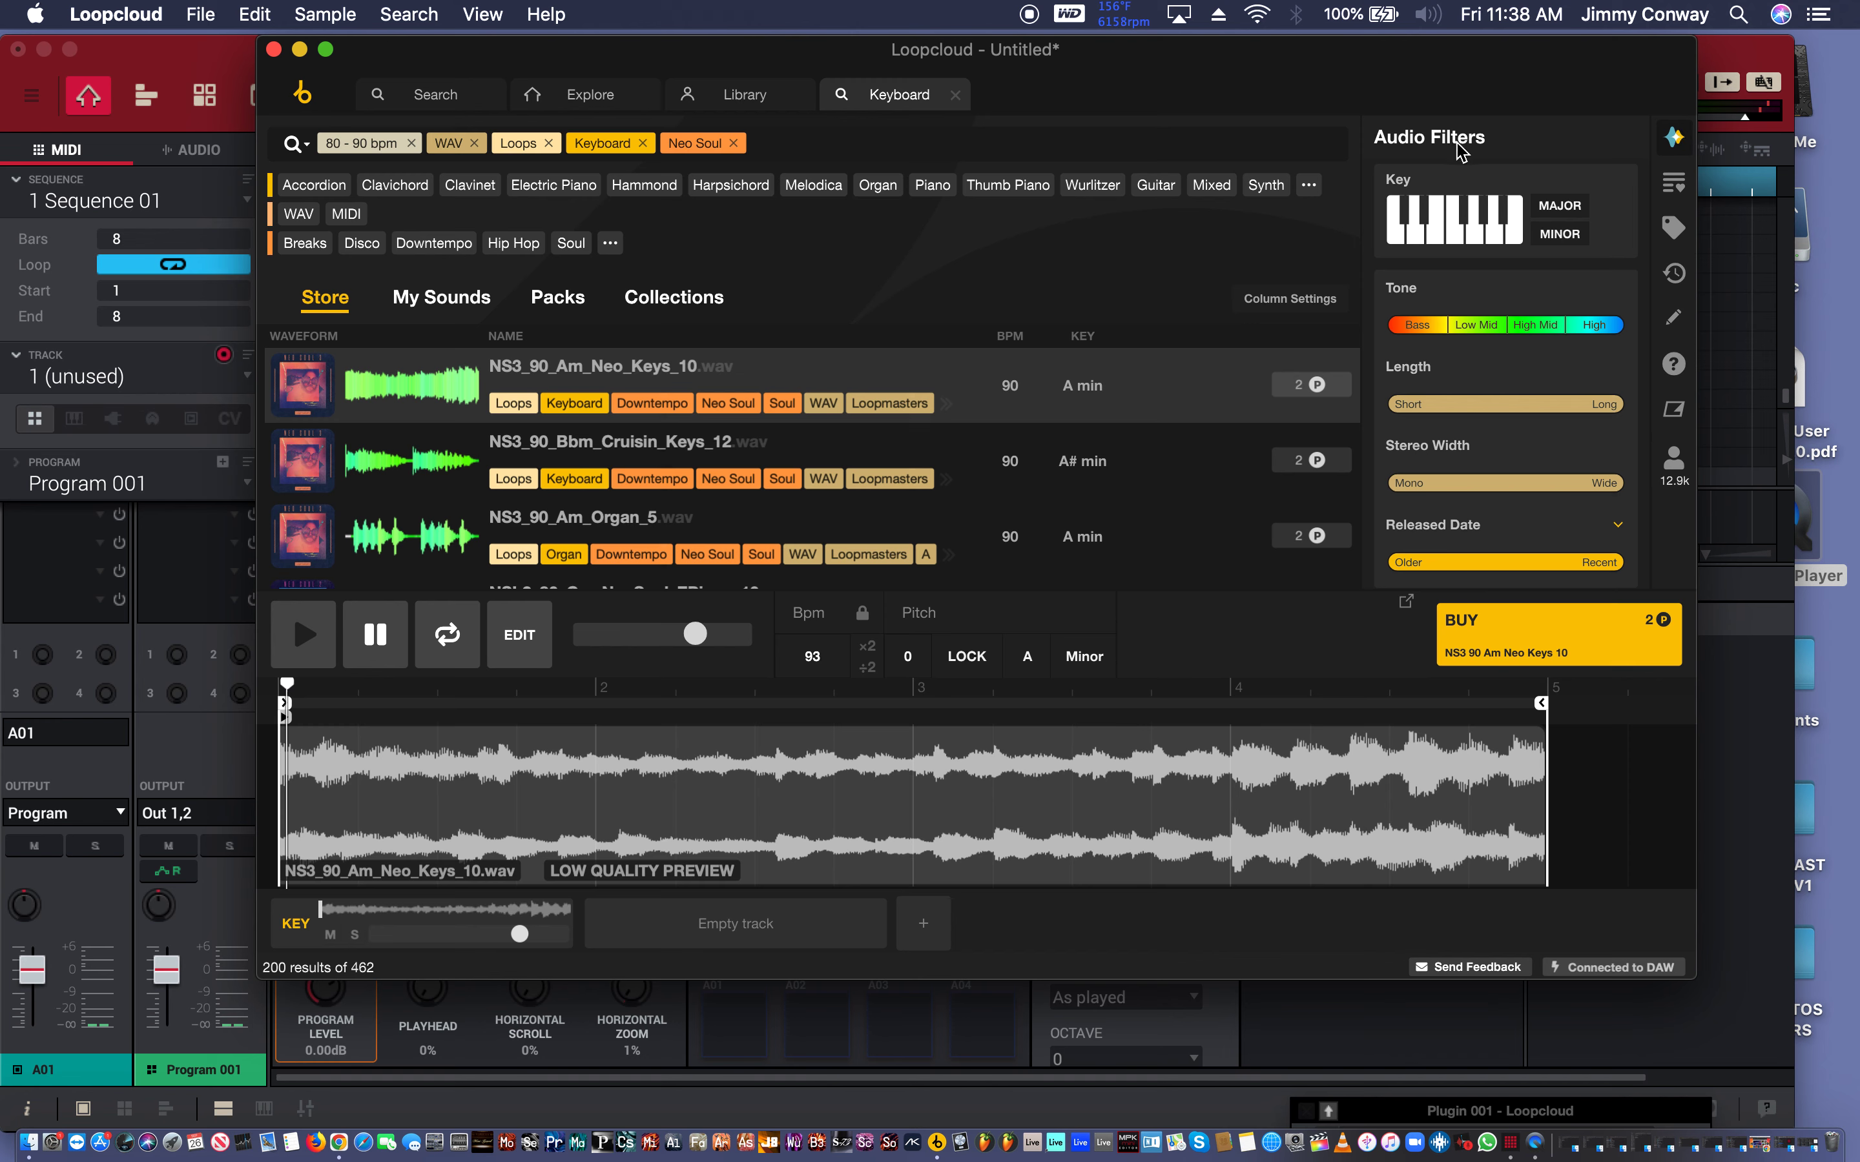
Narrow the keyboard loops to minor keys and set the lower tone limit to 1.1 kHz.
{"action": "left_click", "coordinate": [1560, 234]}
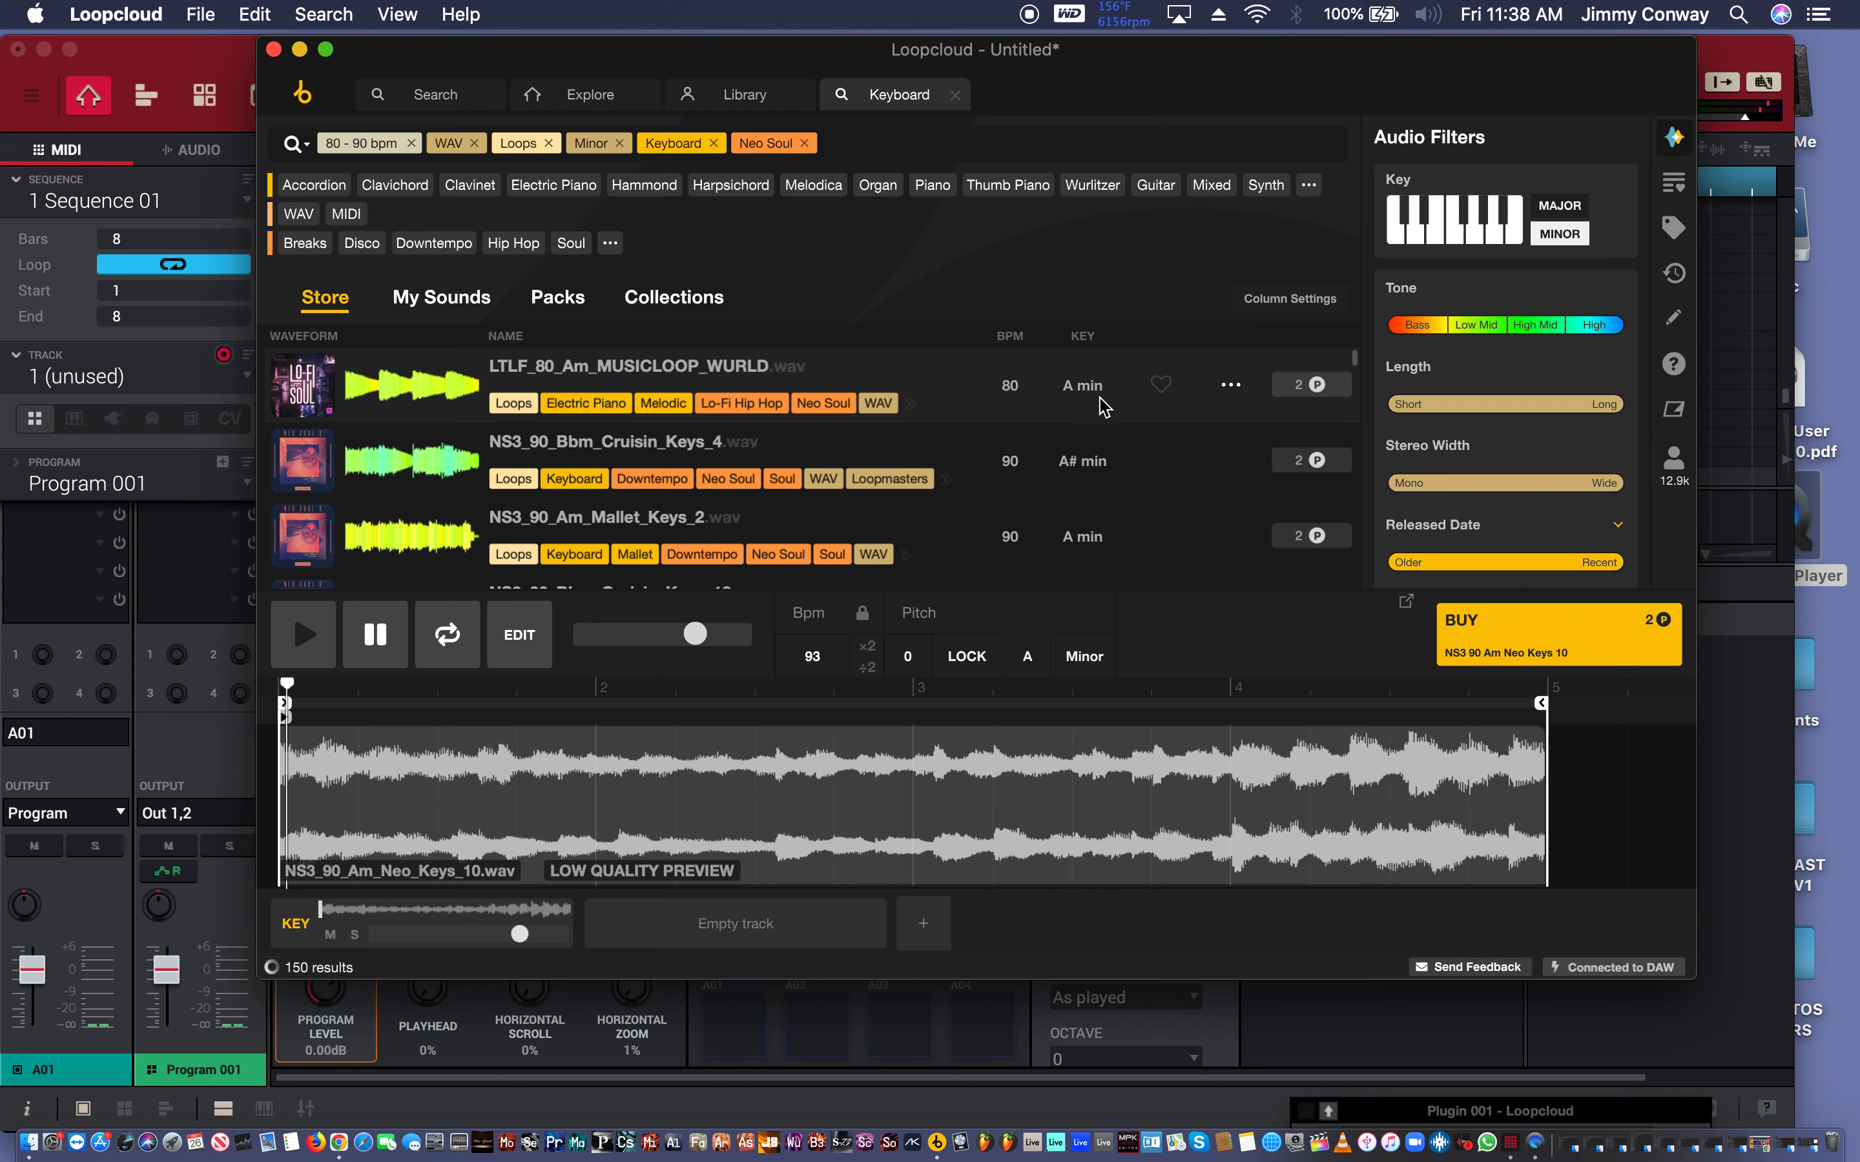
{"action": "scroll", "coordinate": [1100, 407], "scroll_direction": "down", "scroll_amount": 3}
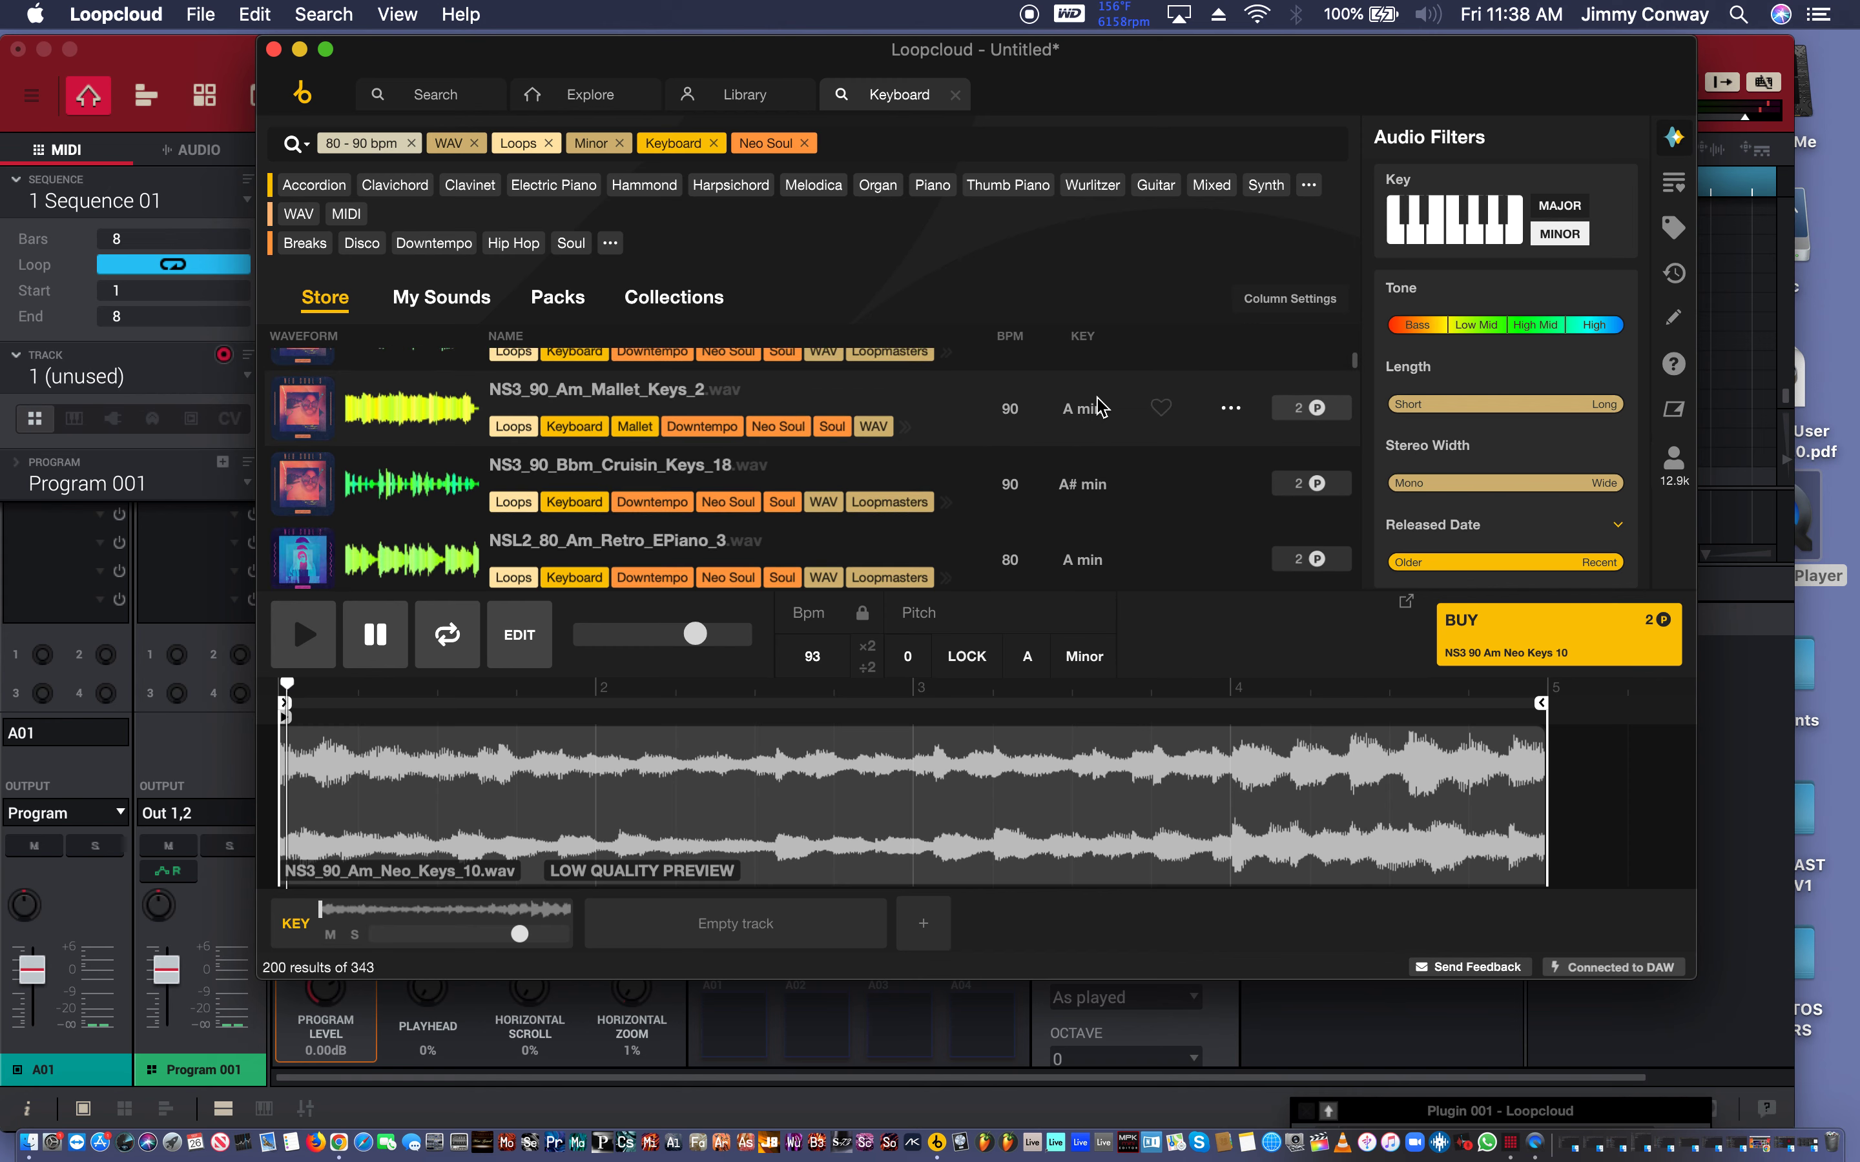
{"action": "scroll", "coordinate": [1100, 408], "scroll_direction": "down", "scroll_amount": 5}
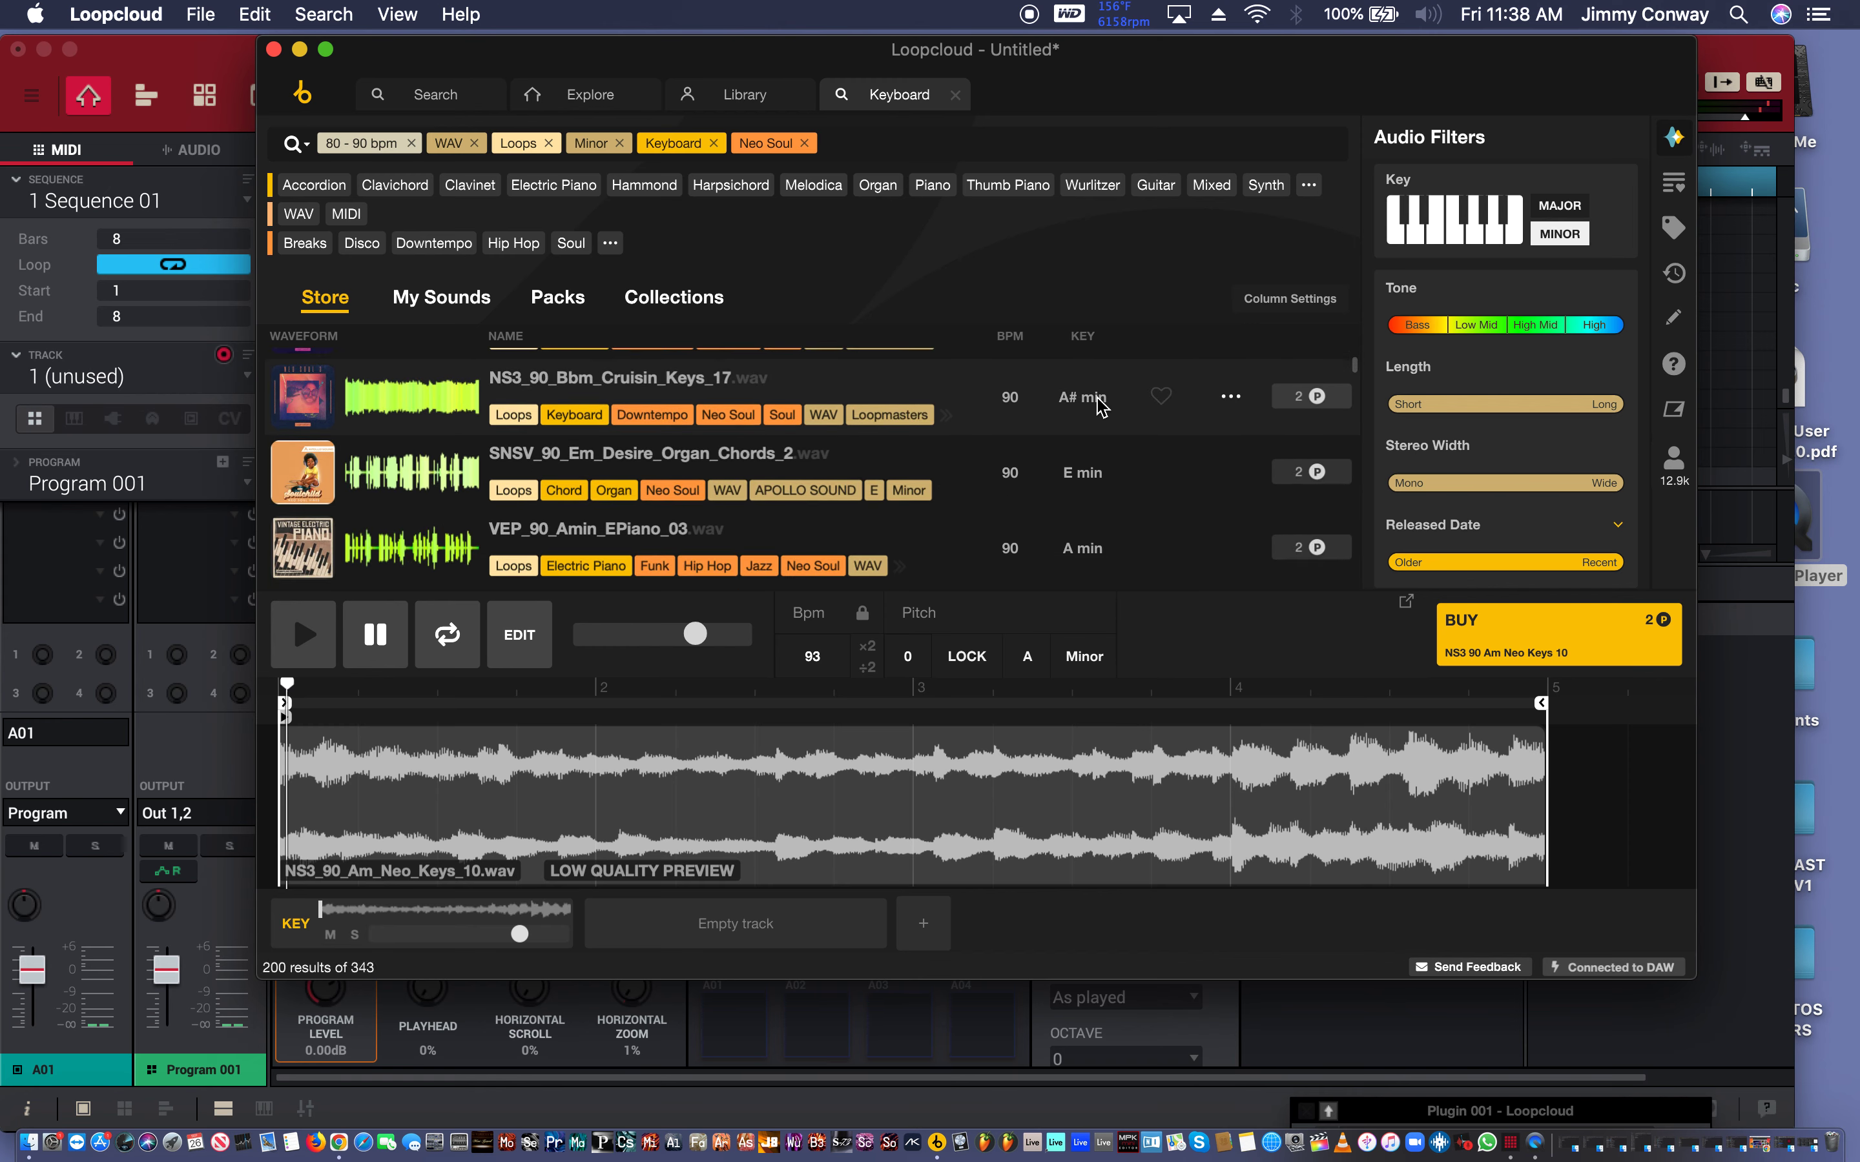
{"action": "scroll", "coordinate": [1100, 408], "scroll_direction": "down", "scroll_amount": 5}
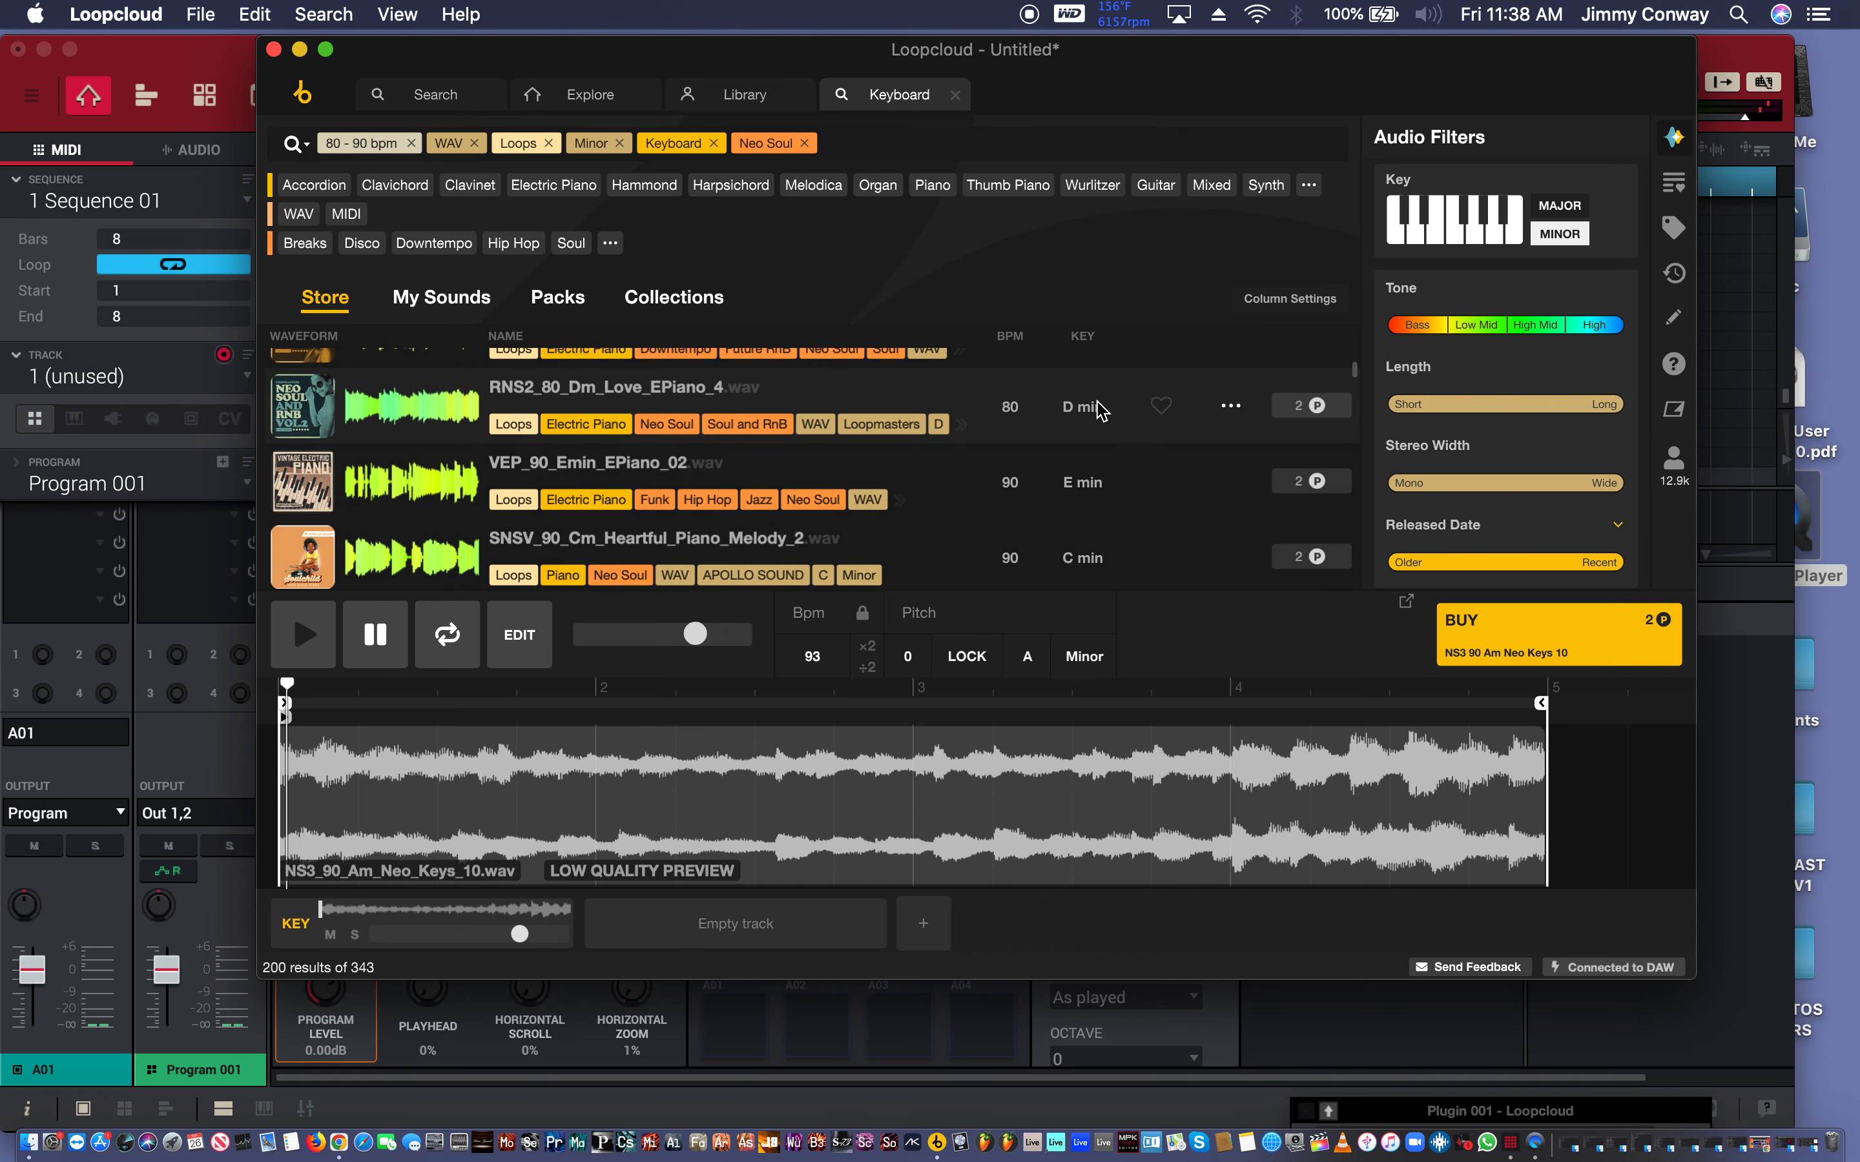
{"action": "mouse_move", "coordinate": [1433, 336]}
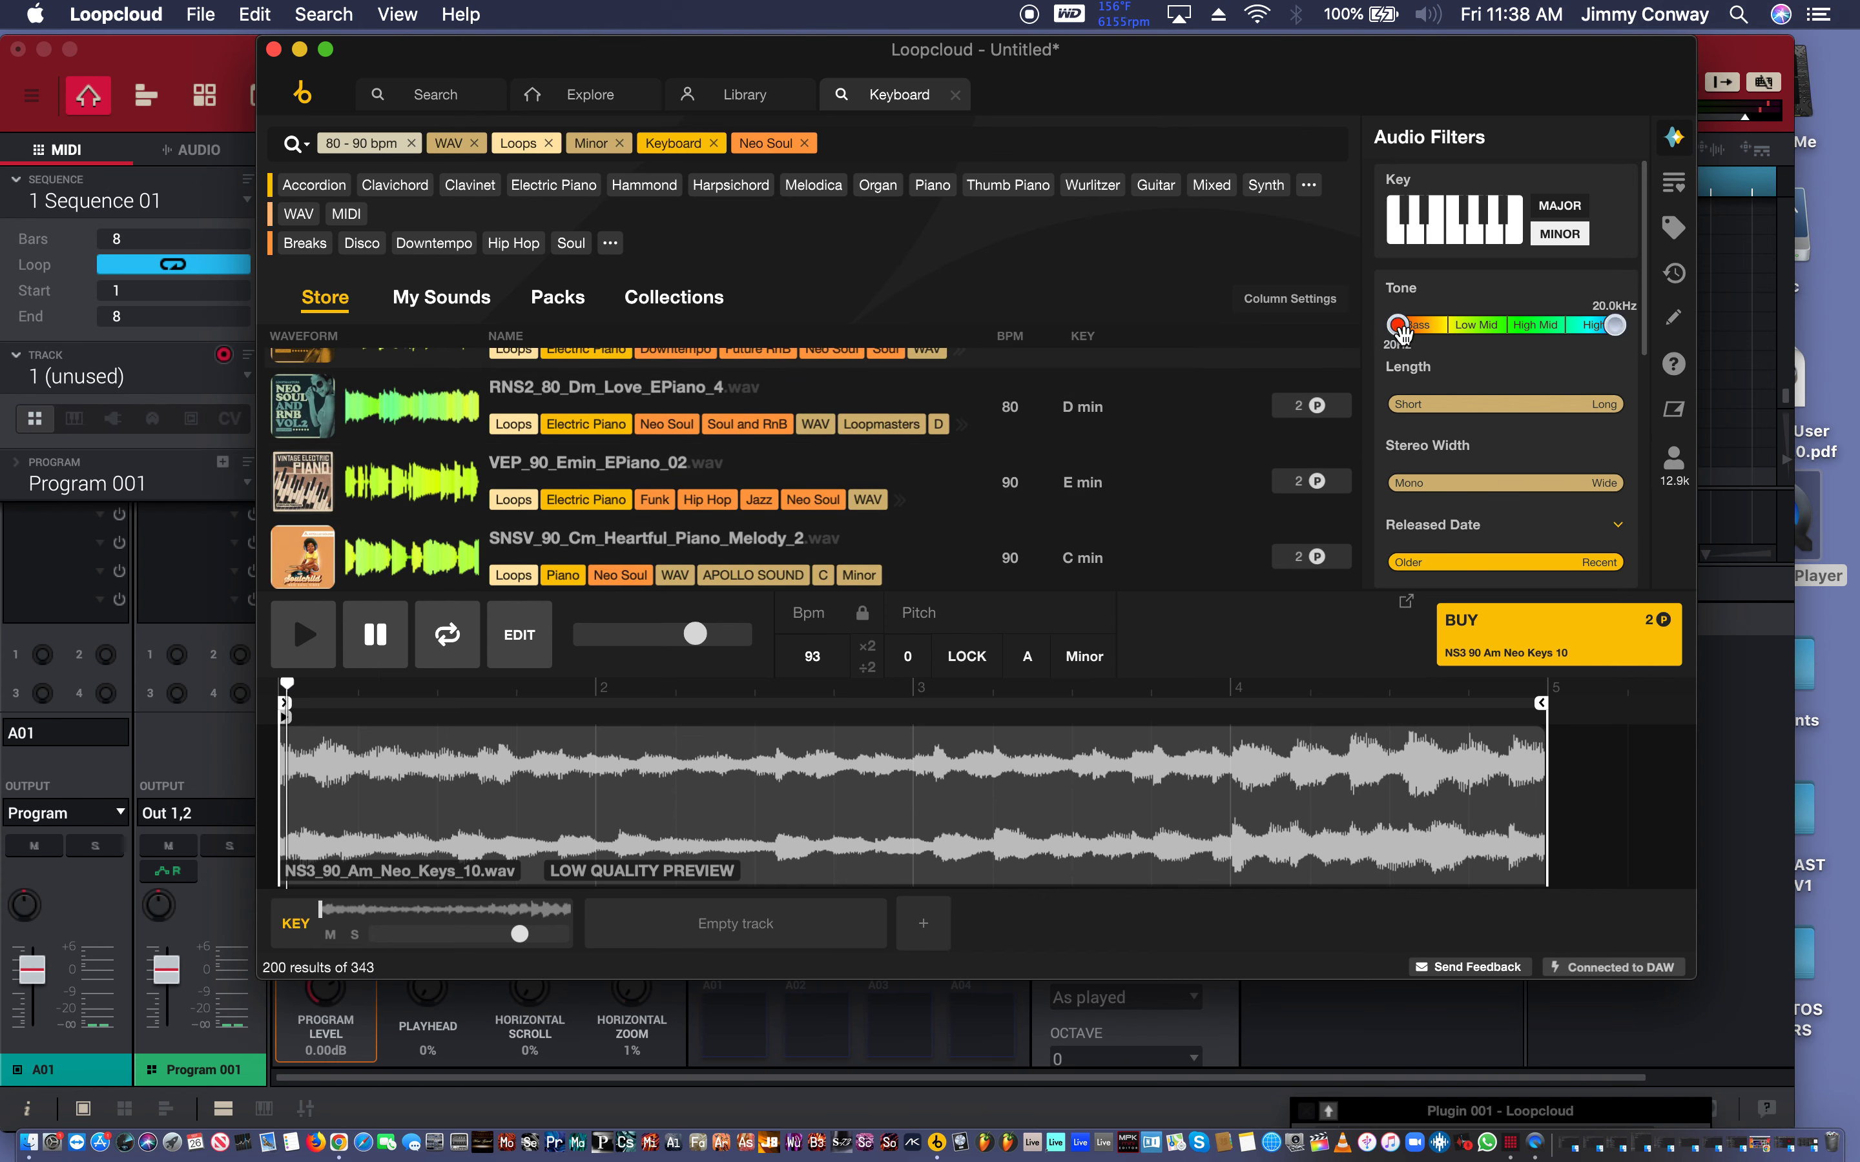
{"action": "left_click_drag", "start_coordinate": [1402, 335], "coordinate": [1501, 345]}
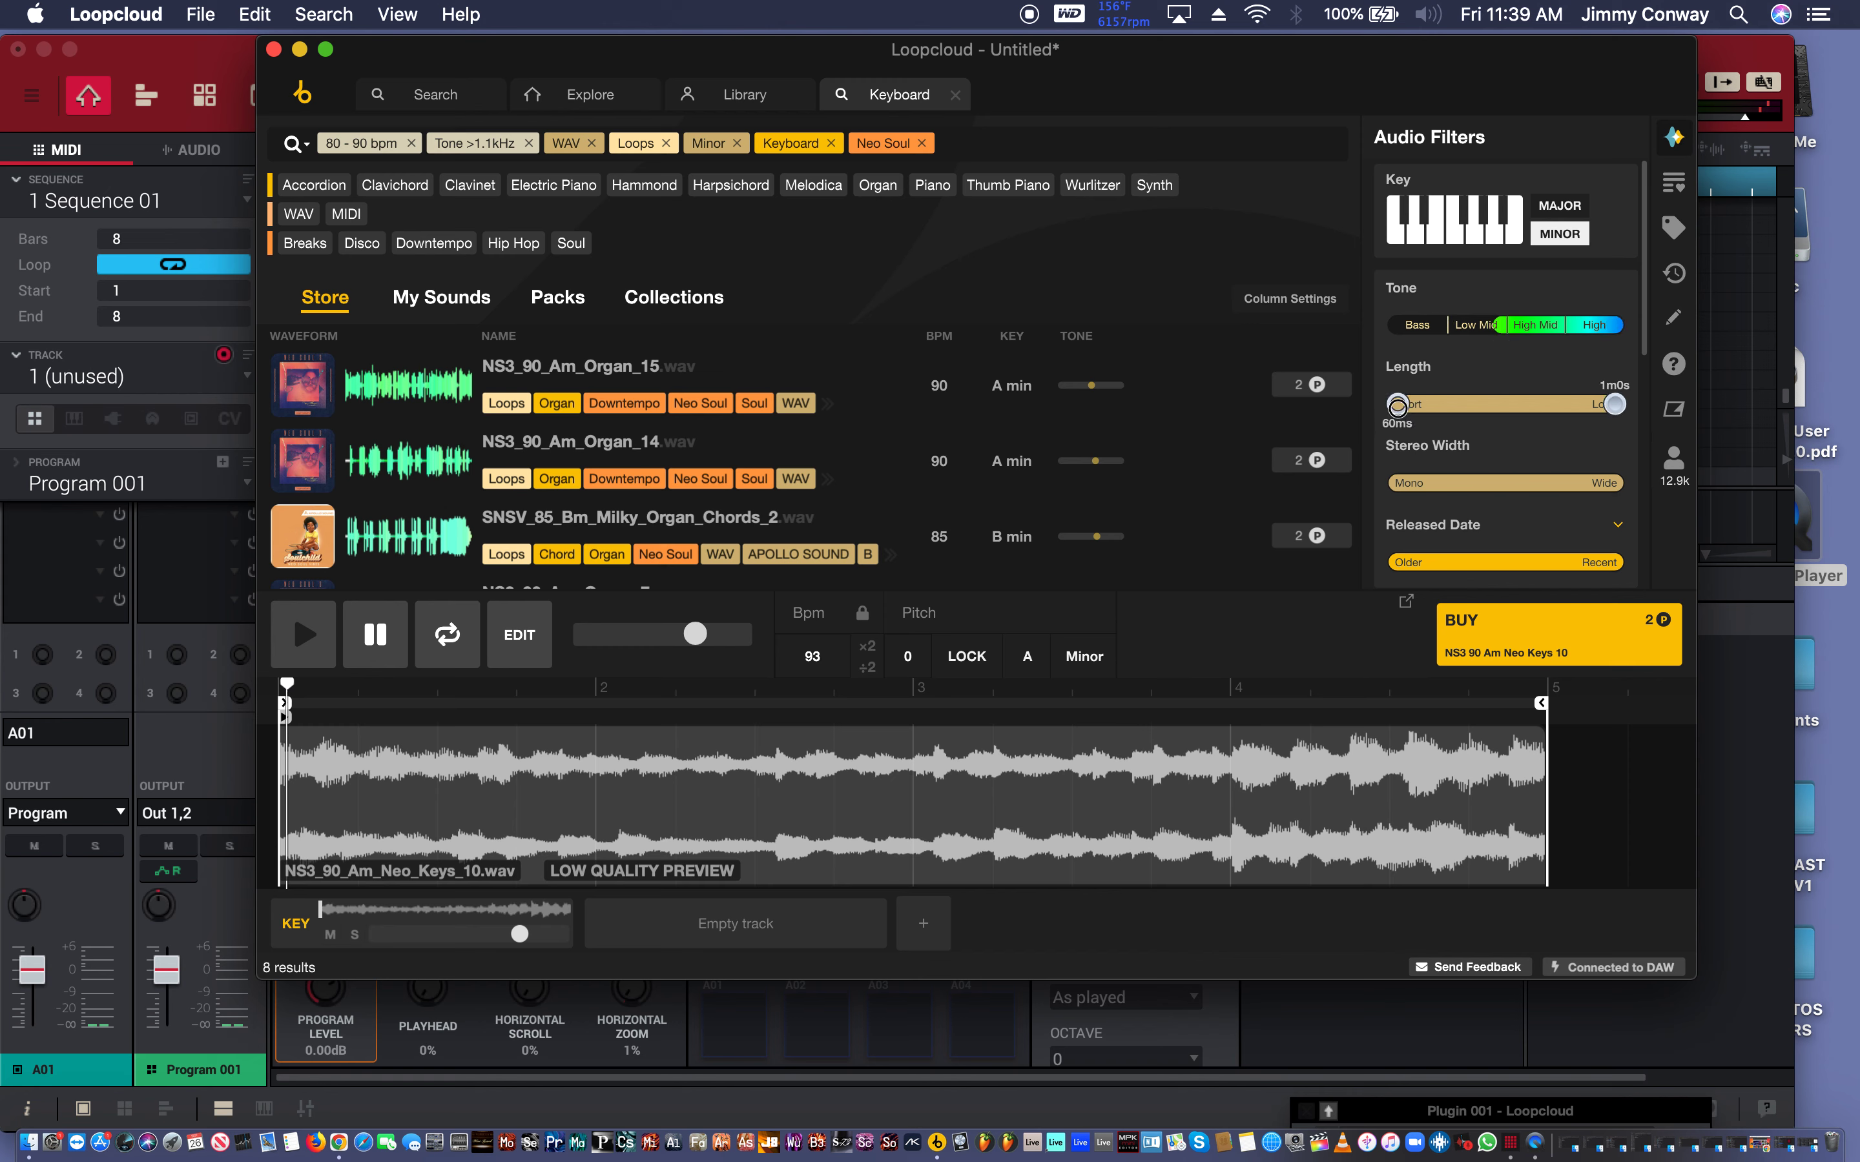
{"action": "left_click_drag", "start_coordinate": [1398, 406], "coordinate": [1385, 408]}
{"action": "scroll", "coordinate": [1594, 409], "scroll_direction": "down", "scroll_amount": 1}
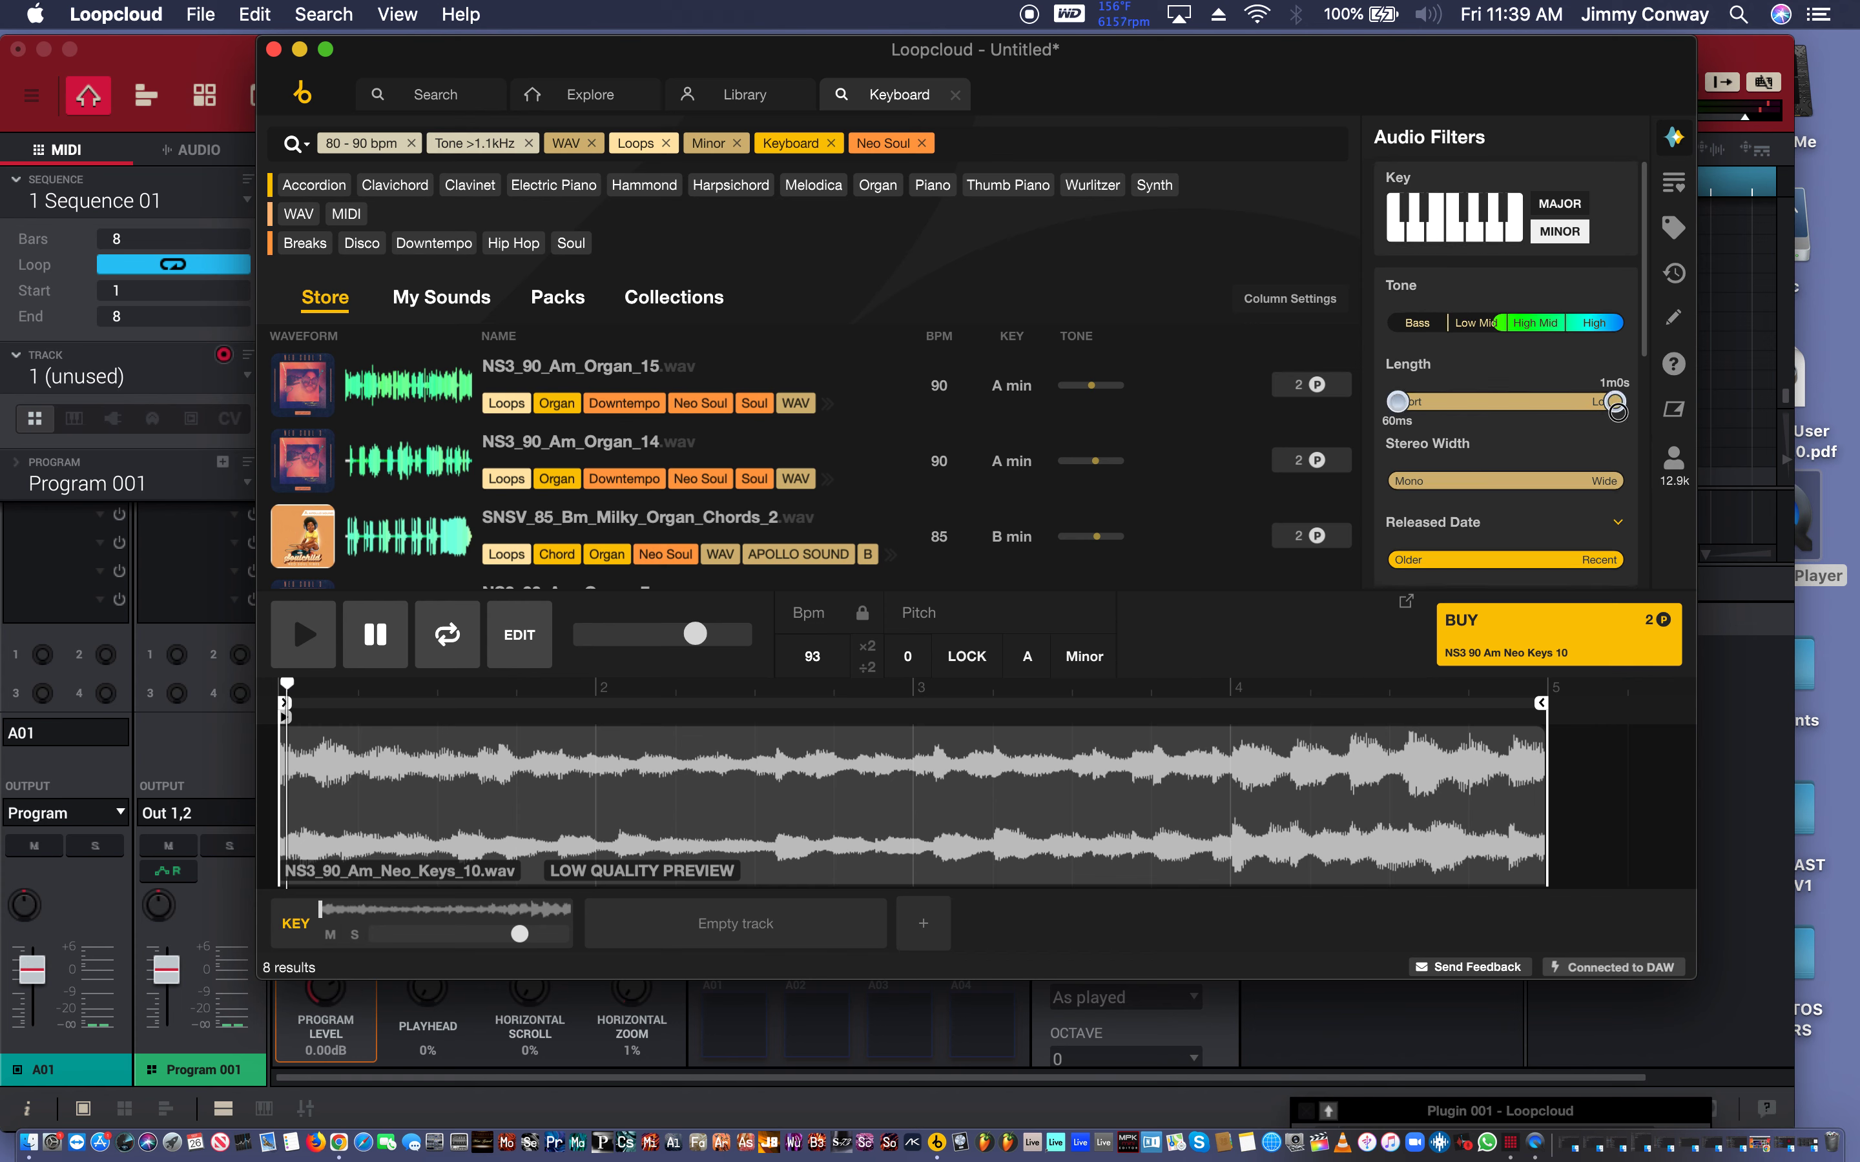
{"action": "mouse_move", "coordinate": [1618, 413]}
{"action": "left_mouse_down"}
{"action": "mouse_move", "coordinate": [1555, 419]}
{"action": "mouse_move", "coordinate": [1639, 408]}
{"action": "left_mouse_up"}
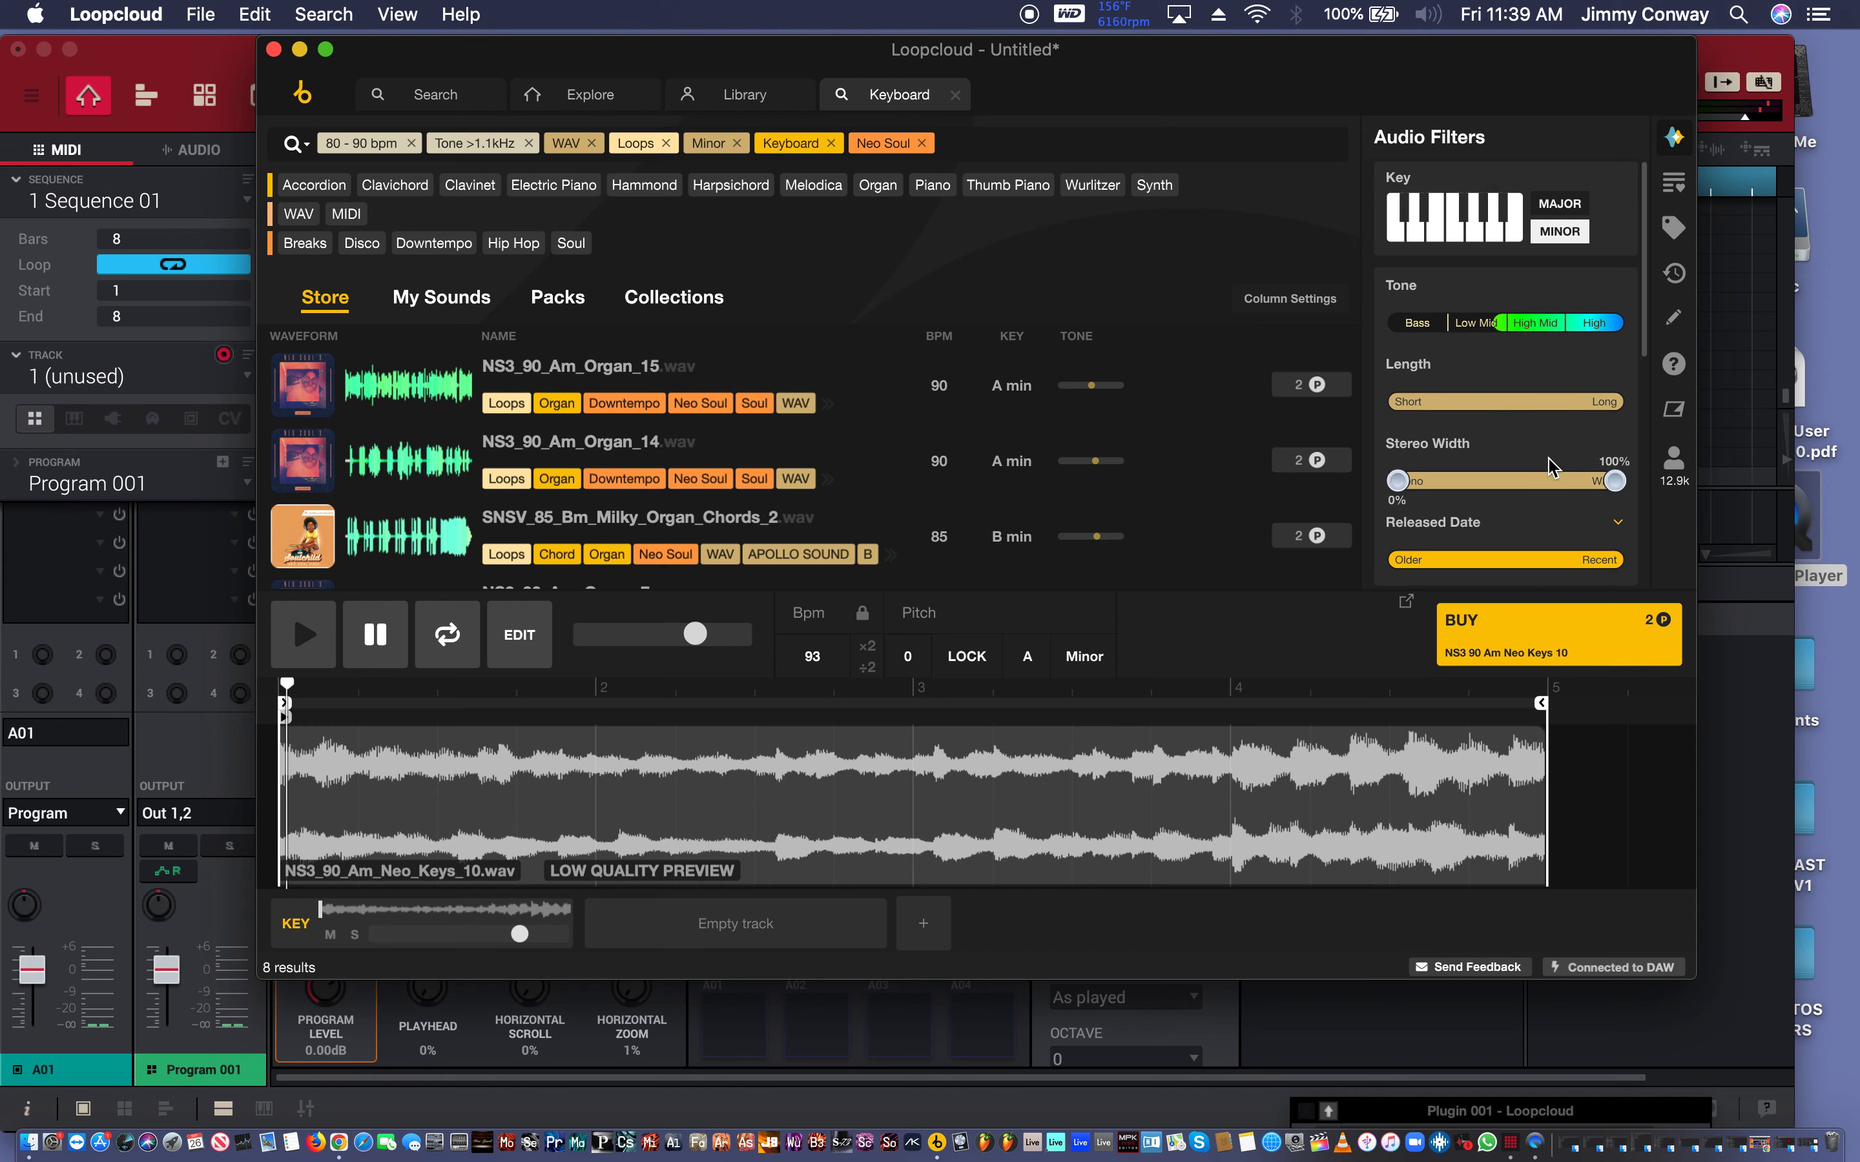
Try limiting the released date to 2005 - 2023, and restore the full date range.
{"action": "scroll", "coordinate": [1548, 465], "scroll_direction": "down", "scroll_amount": 3}
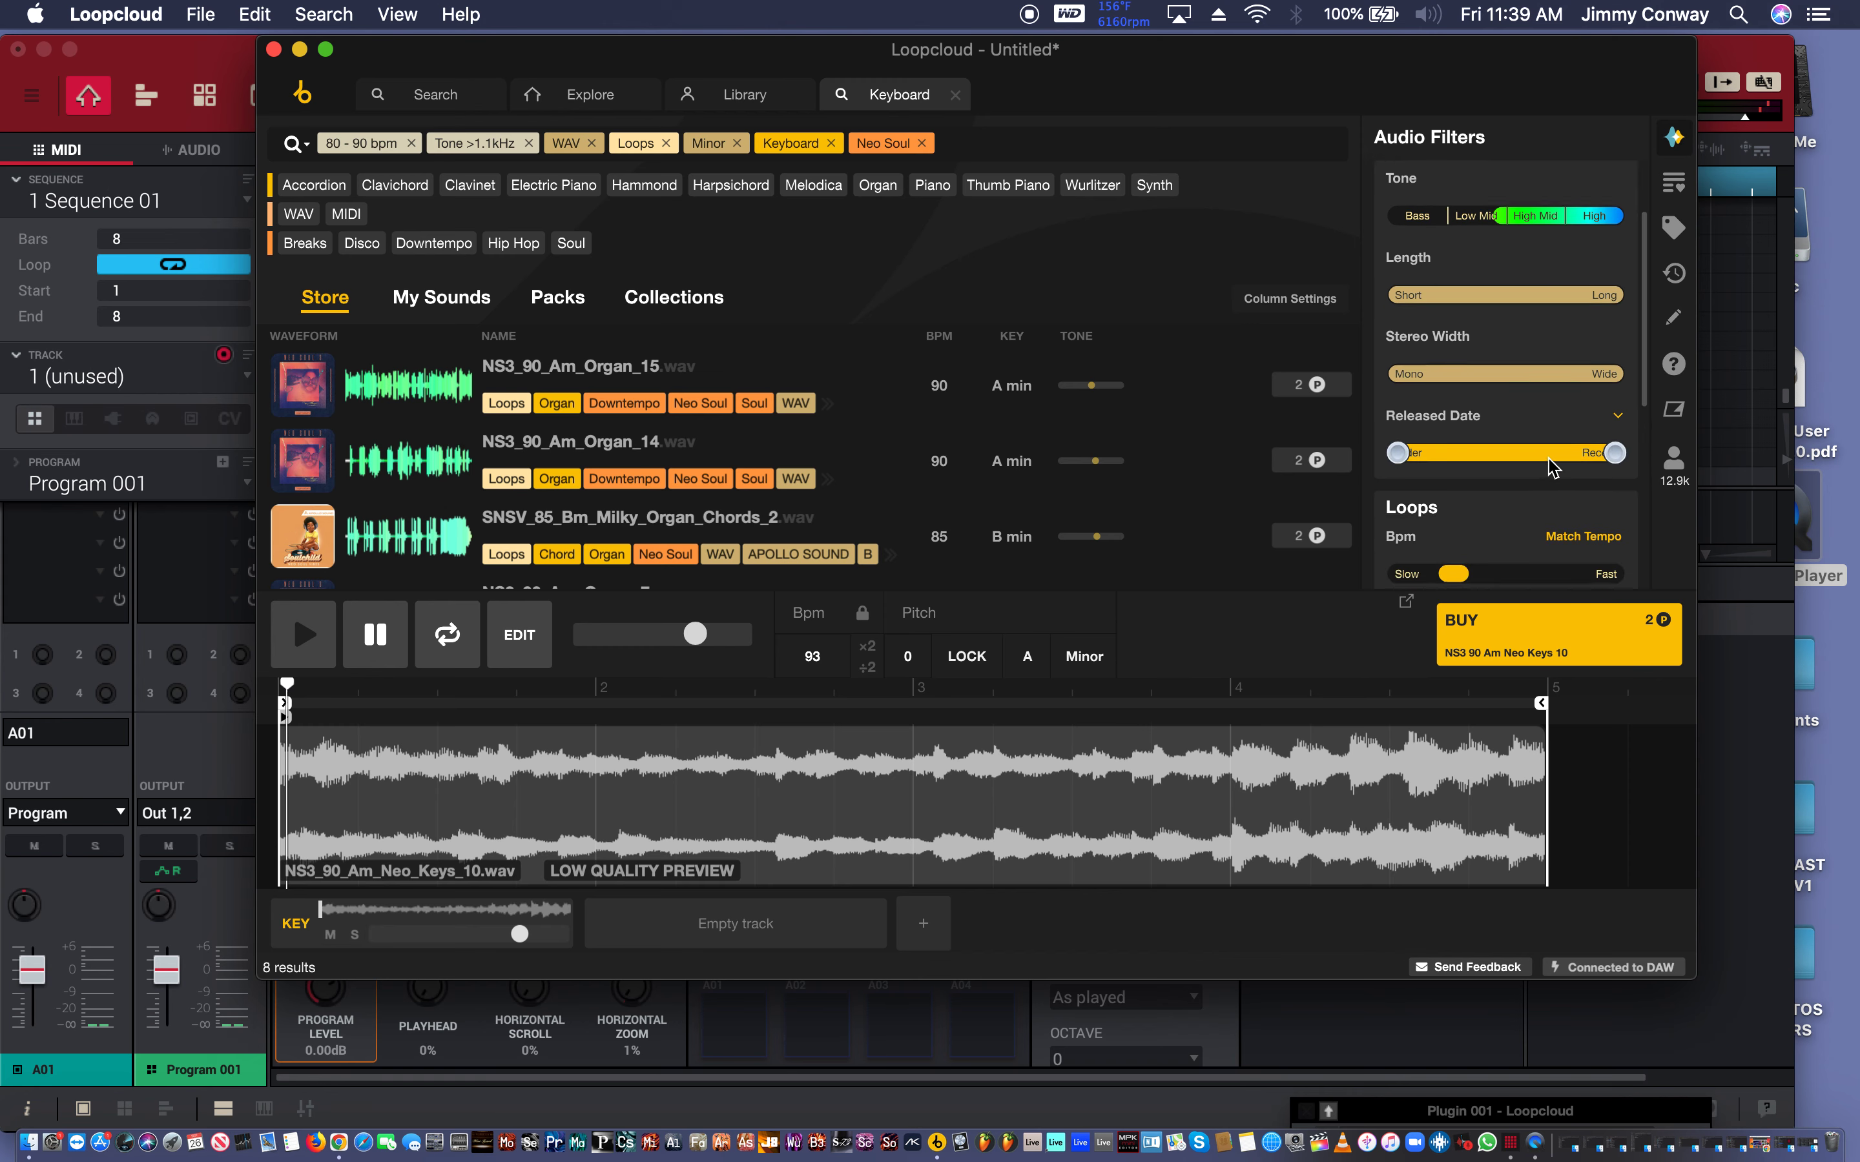
{"action": "scroll", "coordinate": [1549, 465], "scroll_direction": "down", "scroll_amount": 1}
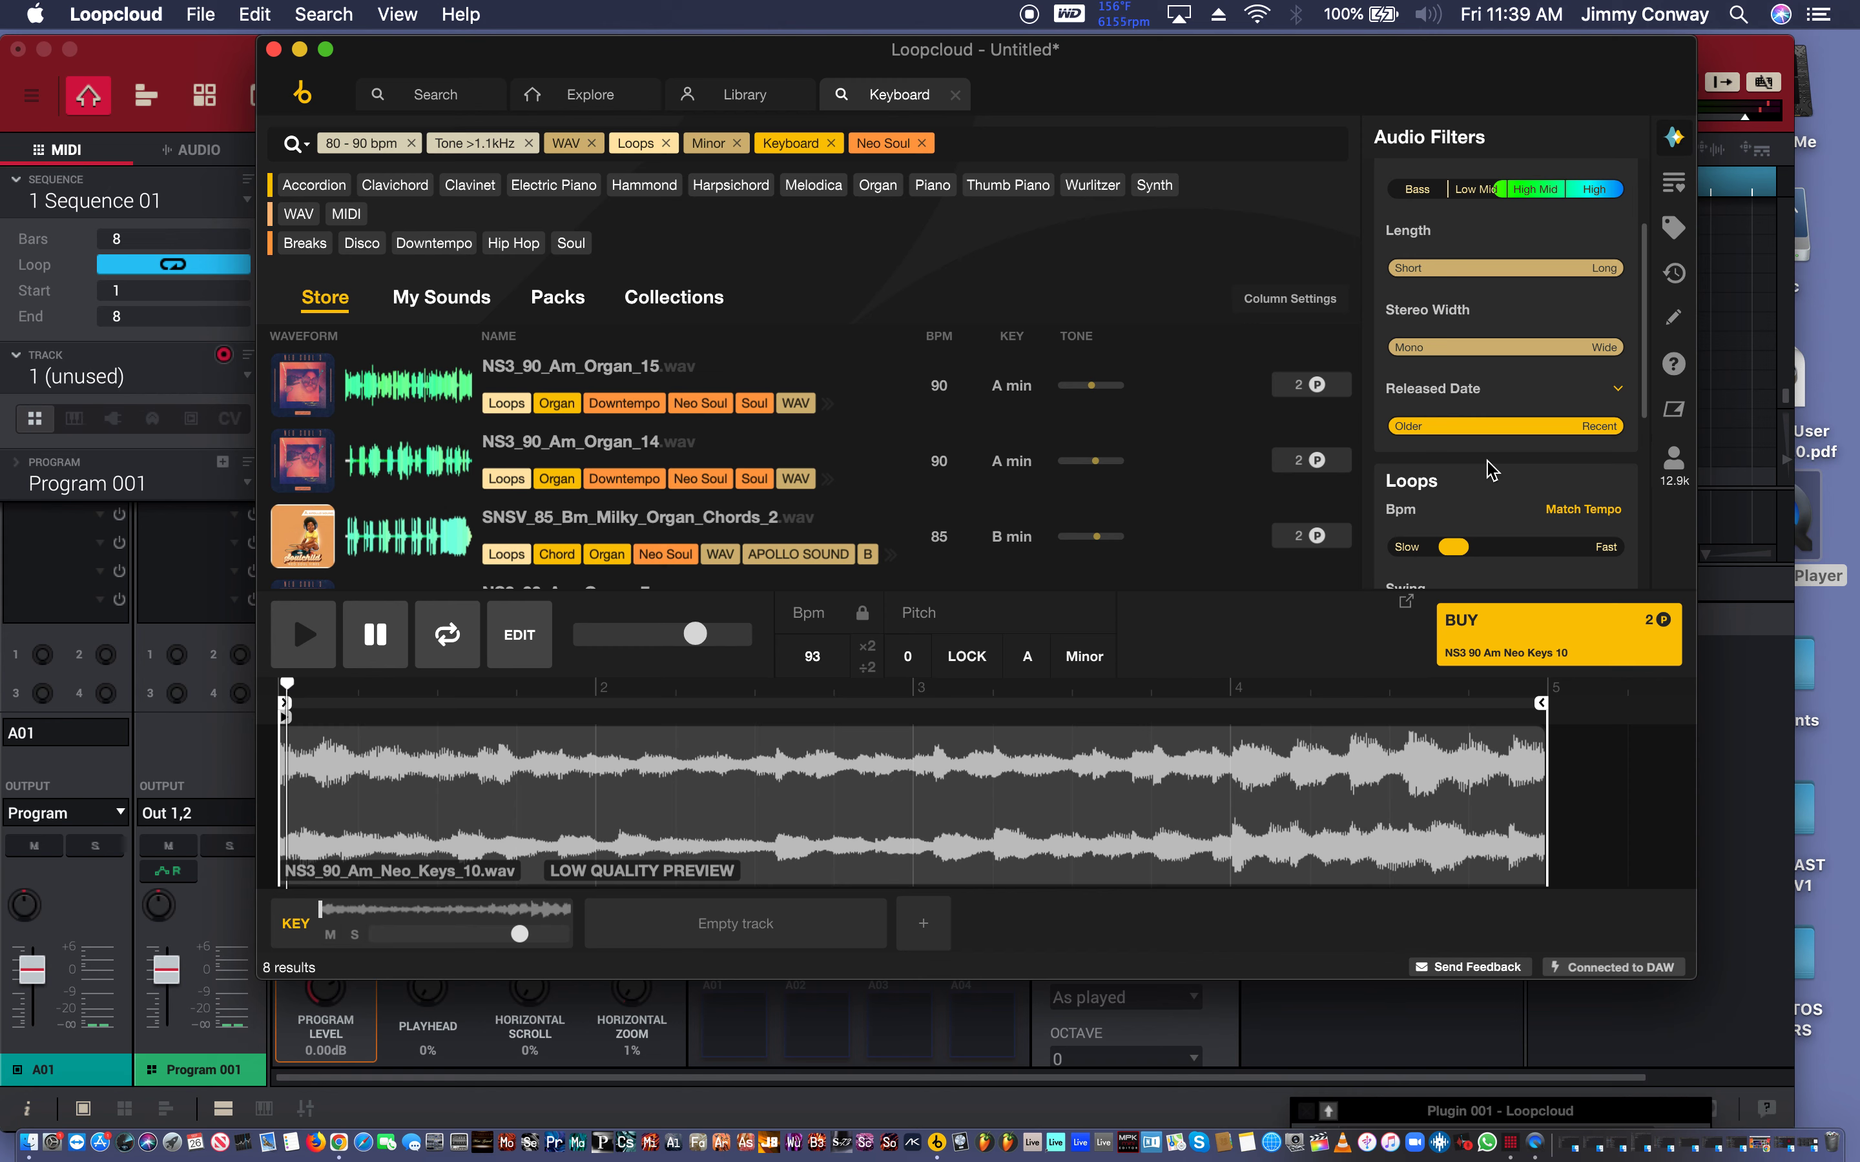
{"action": "scroll", "coordinate": [1491, 469], "scroll_direction": "down", "scroll_amount": 1}
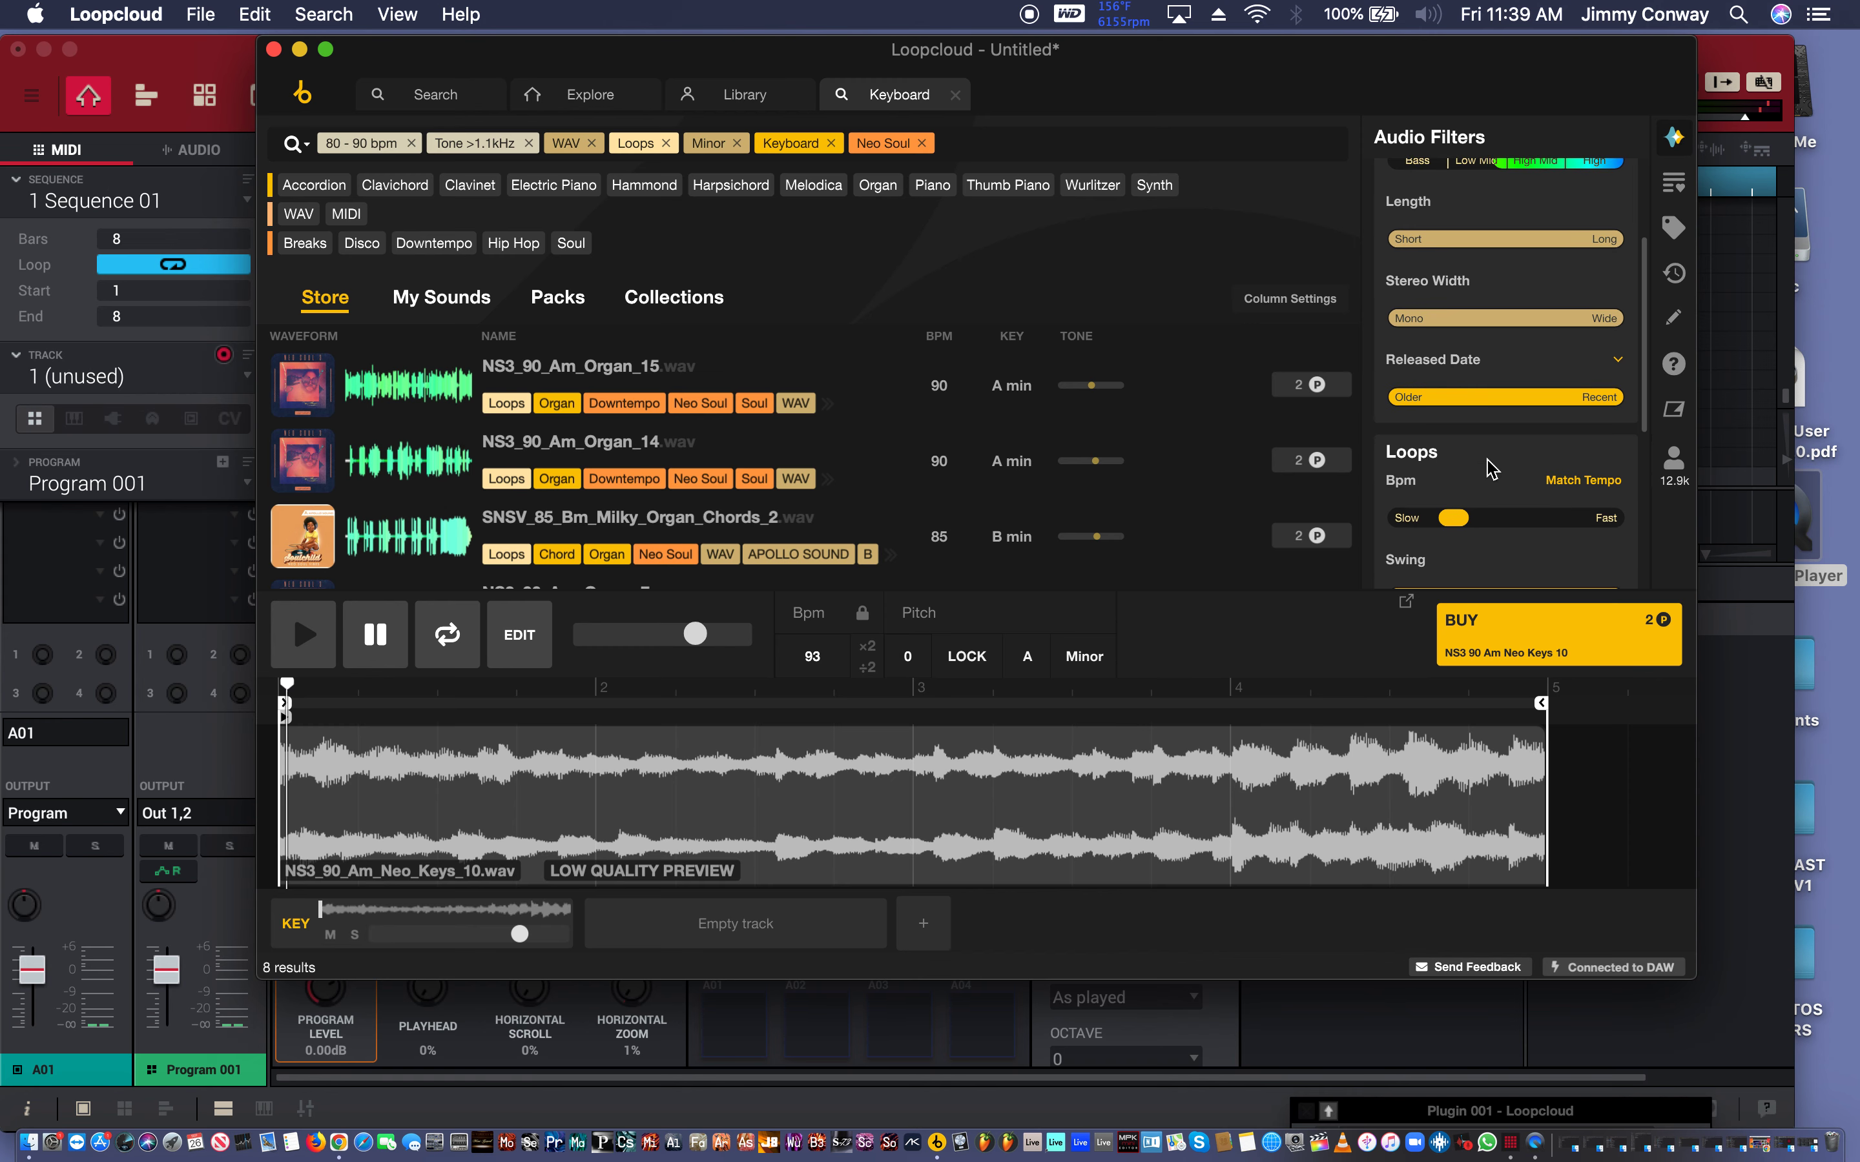
{"action": "scroll", "coordinate": [1491, 465], "scroll_direction": "down", "scroll_amount": 1}
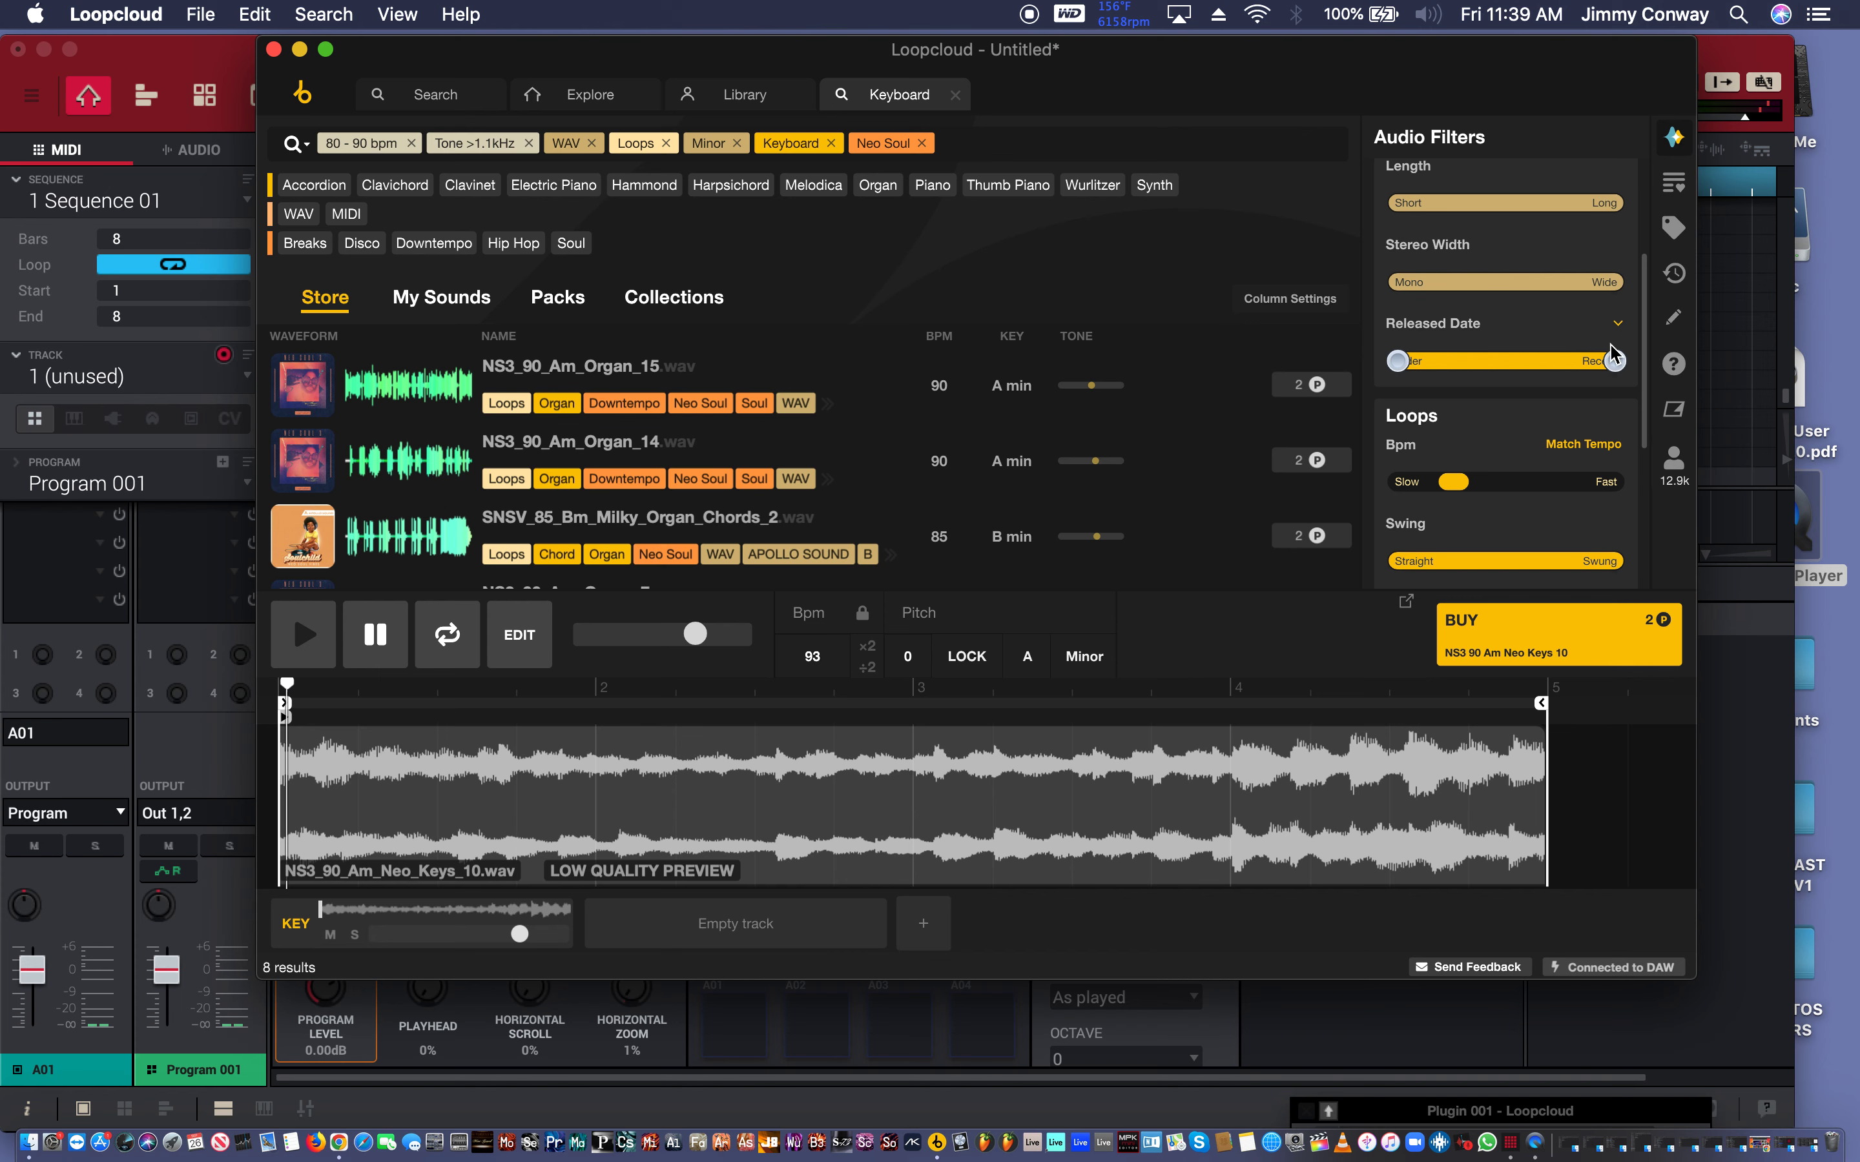
{"action": "left_click_drag", "start_coordinate": [1607, 363], "coordinate": [1503, 409]}
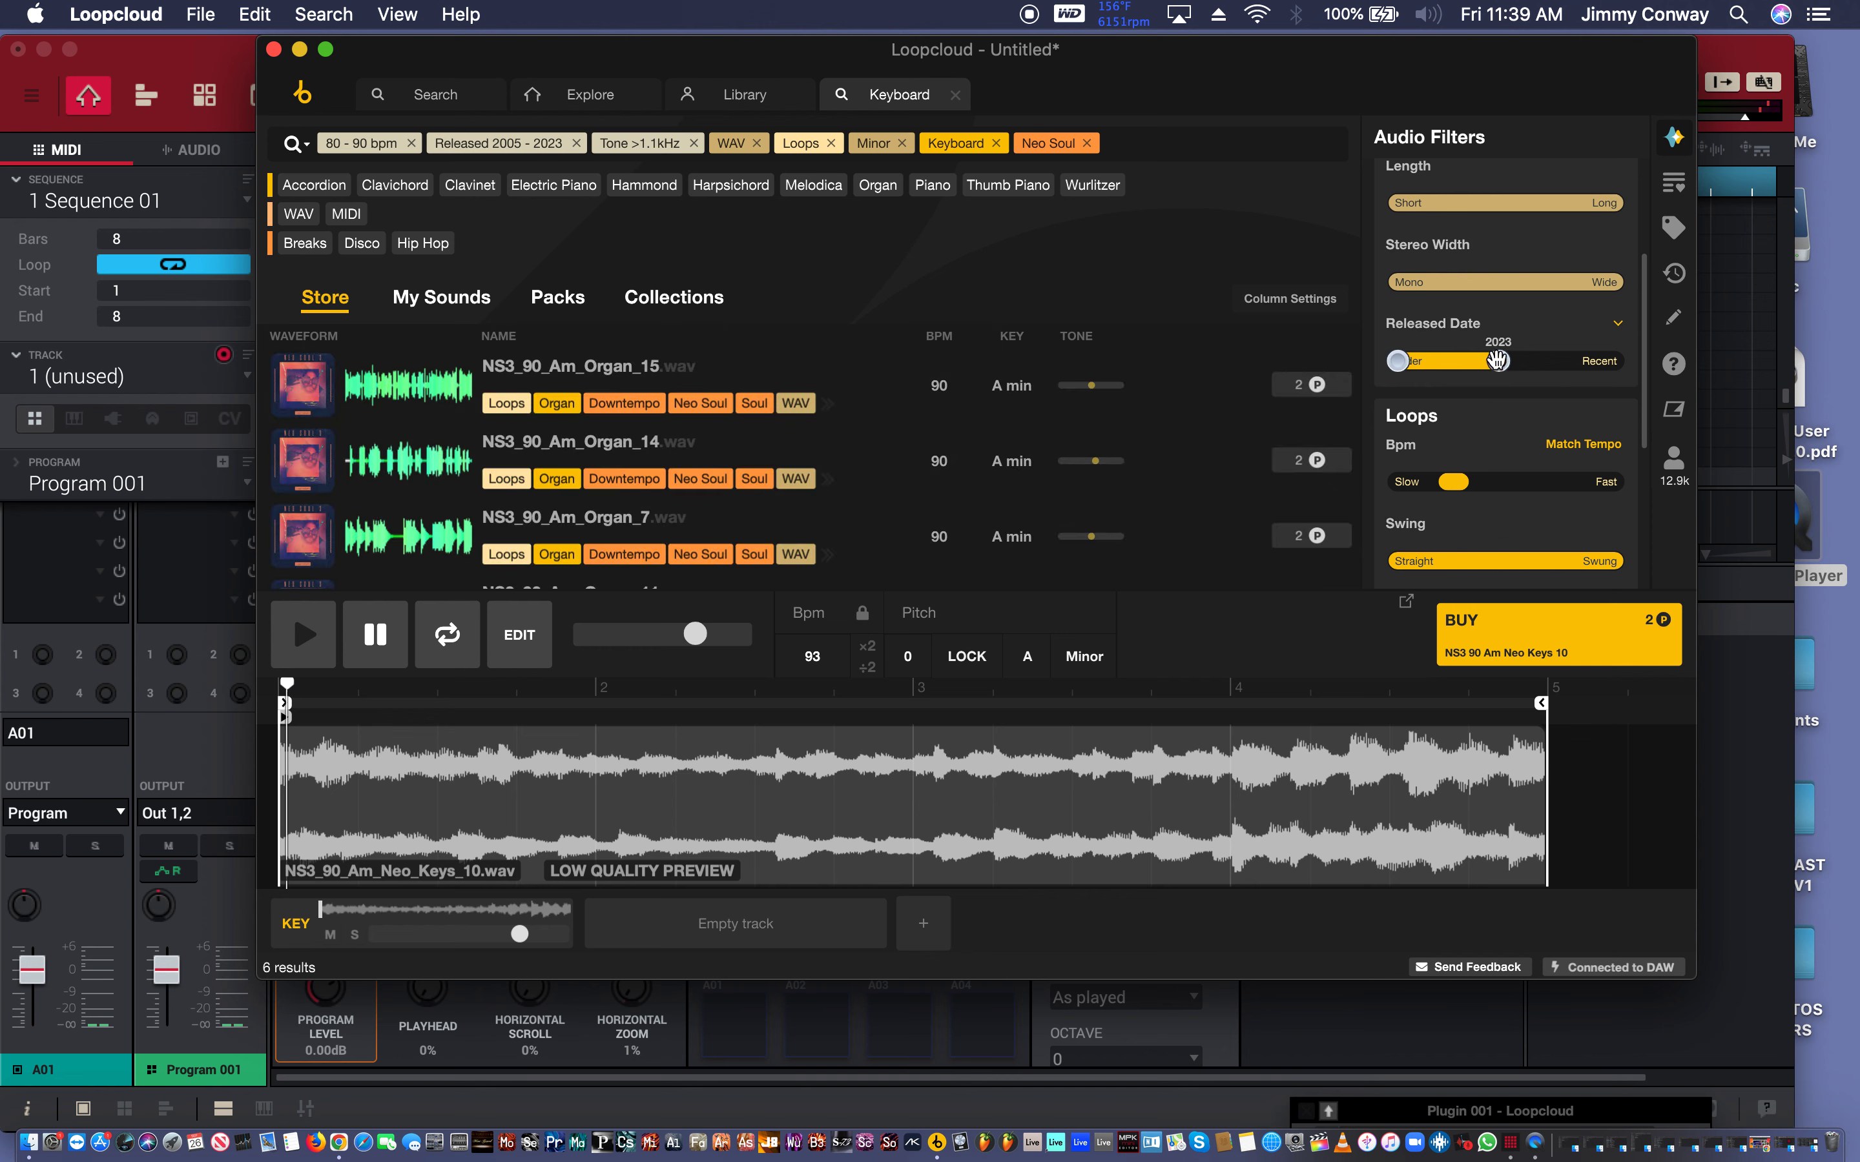
{"action": "left_click_drag", "start_coordinate": [1497, 361], "coordinate": [1643, 357]}
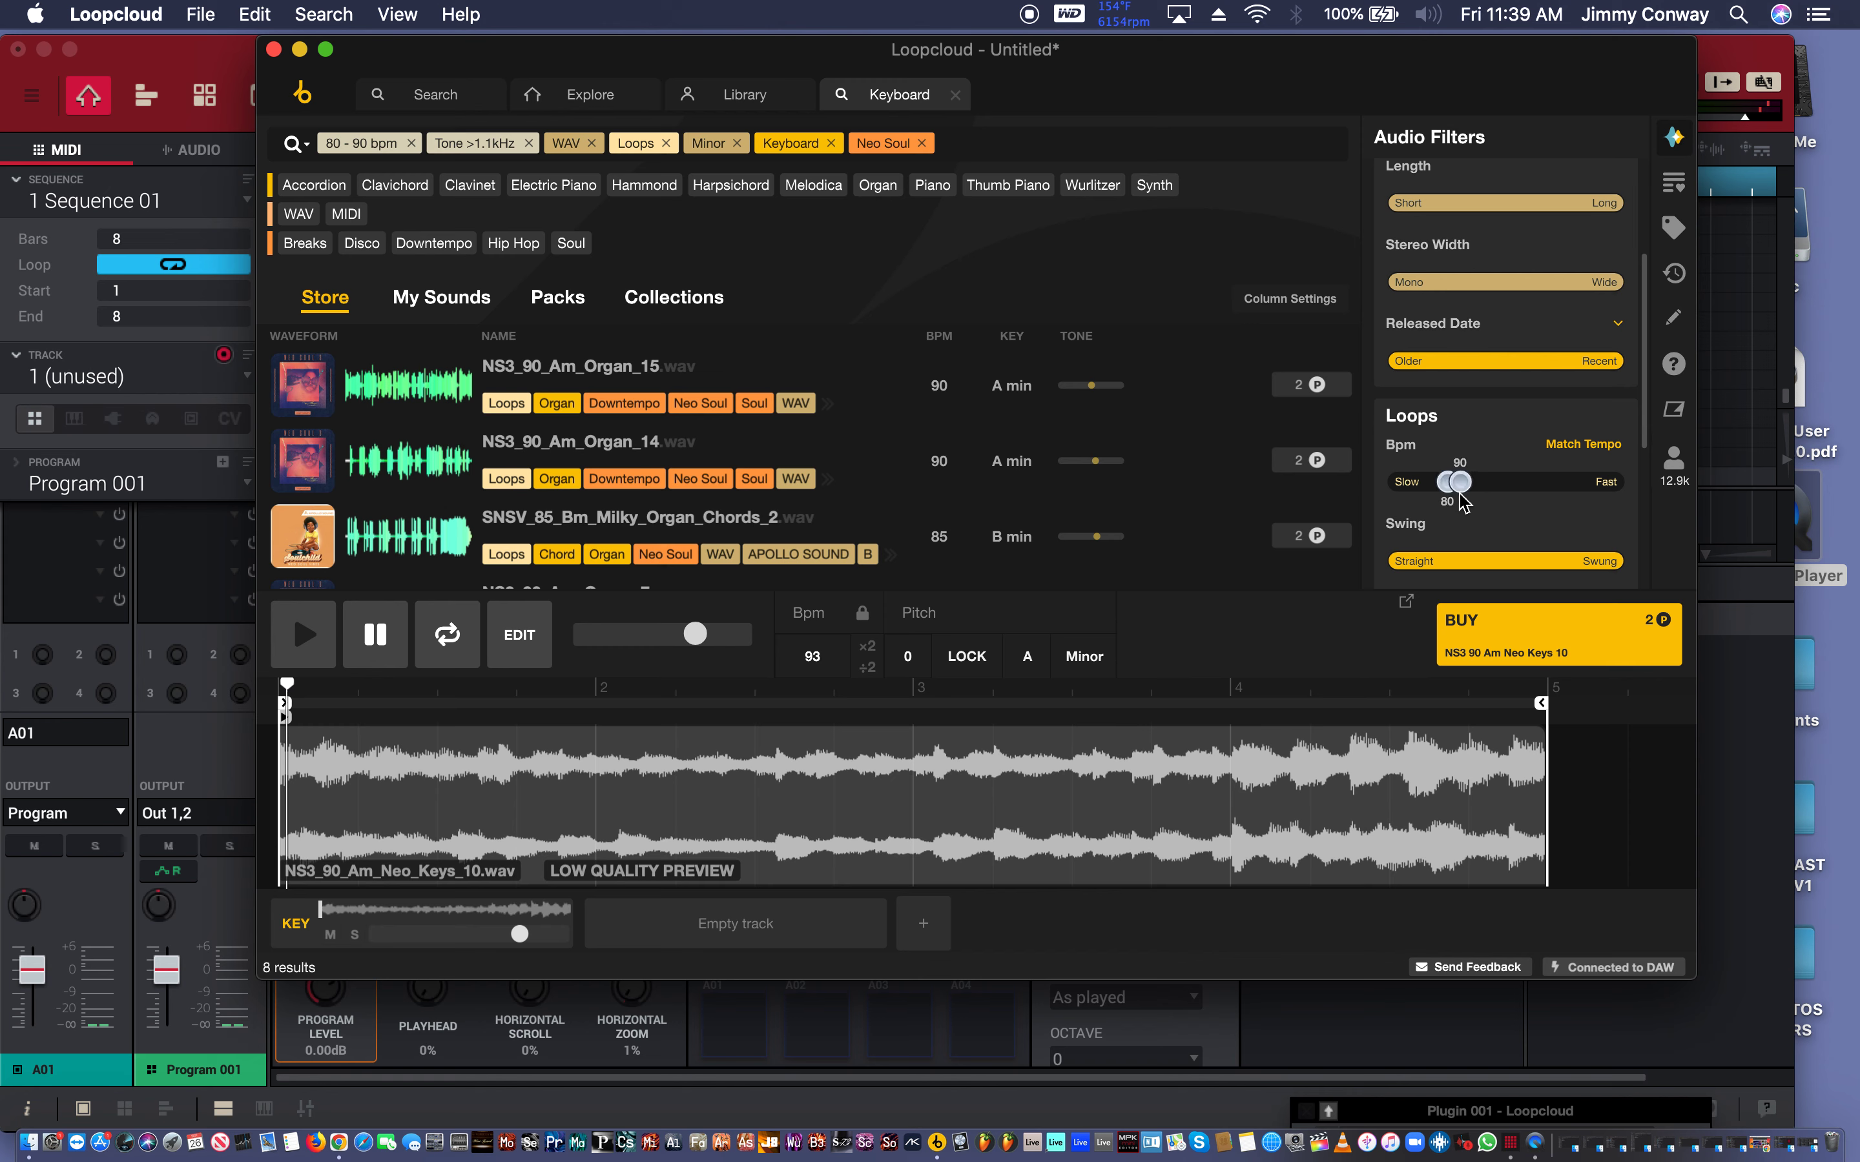
Examine the Swing and Rhythmic Density filters for loops and play NS3_90_Am_Neo_Keys_10.
{"action": "scroll", "coordinate": [1447, 464], "scroll_direction": "down", "scroll_amount": 5}
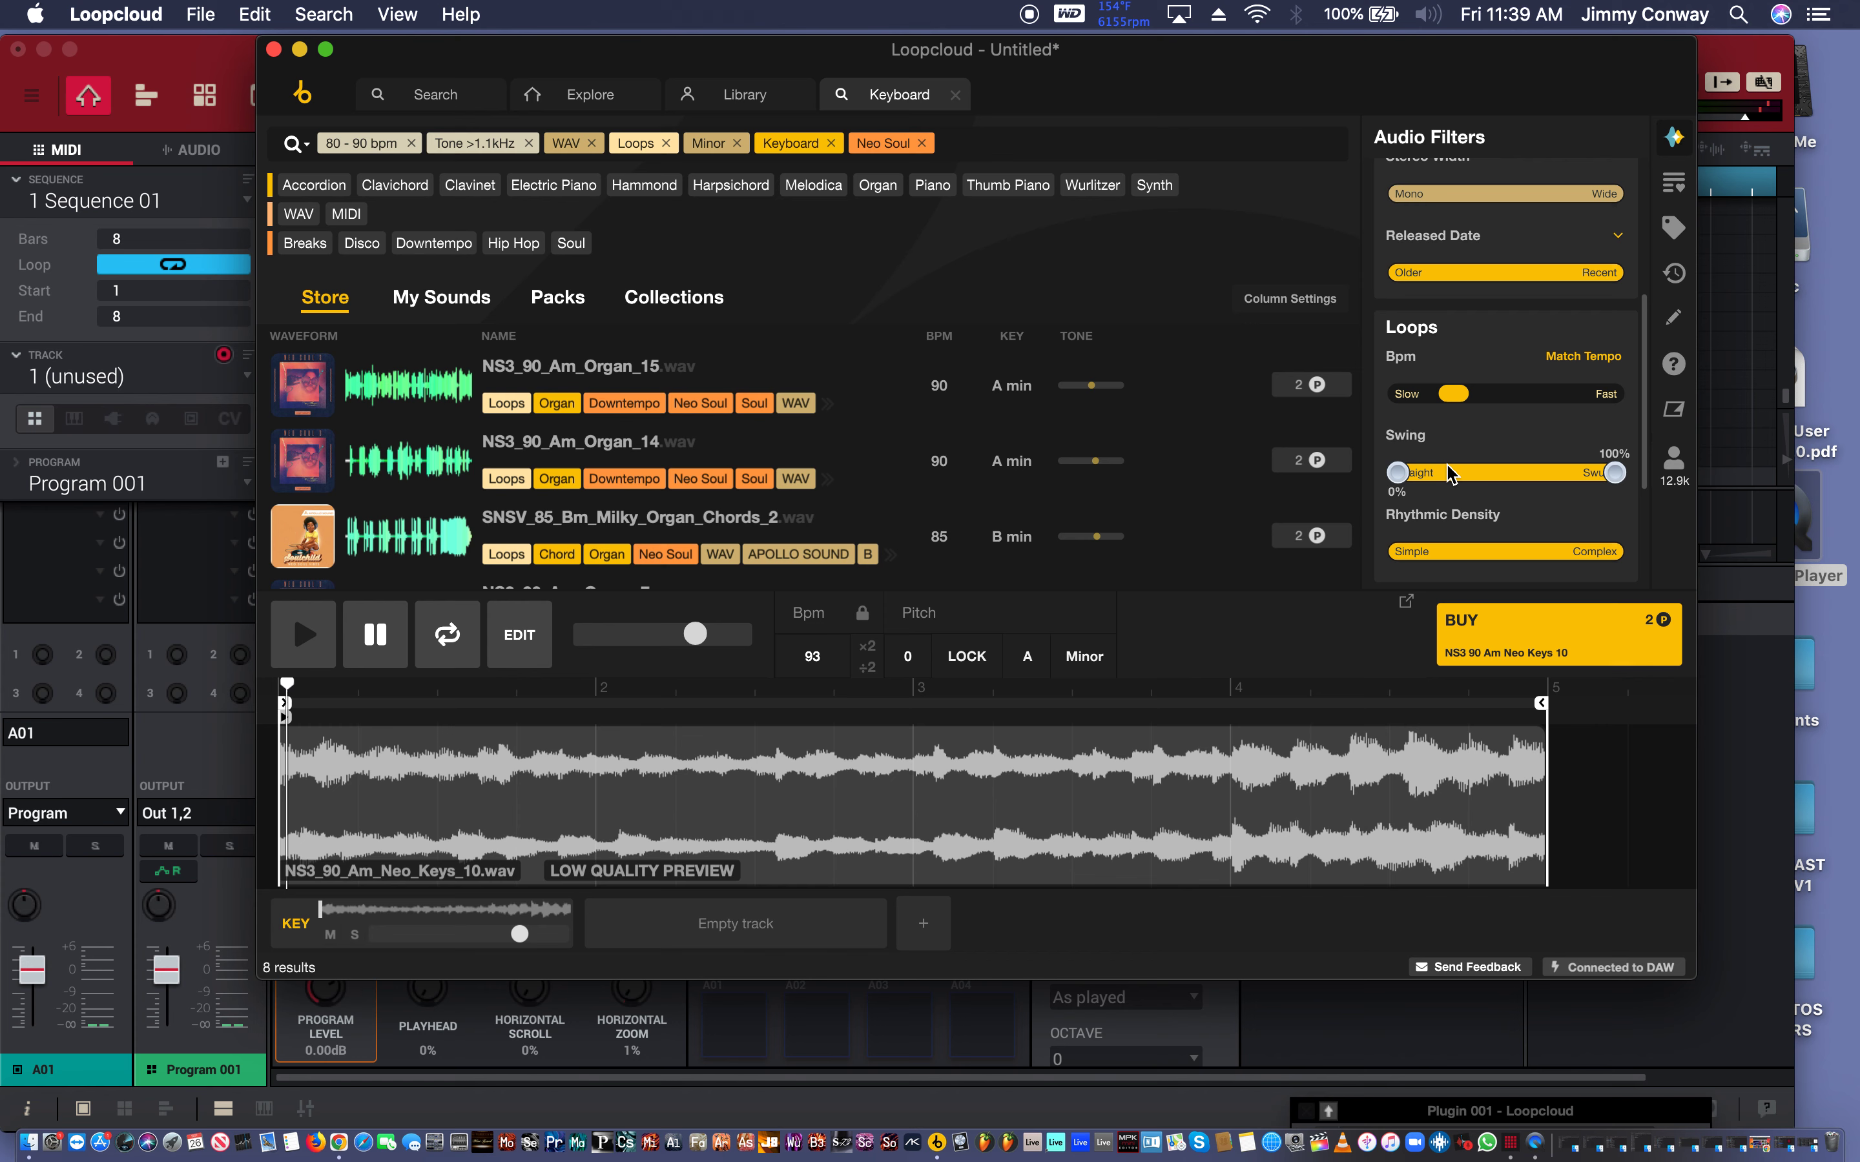
{"action": "scroll", "coordinate": [1447, 465], "scroll_direction": "down", "scroll_amount": 1}
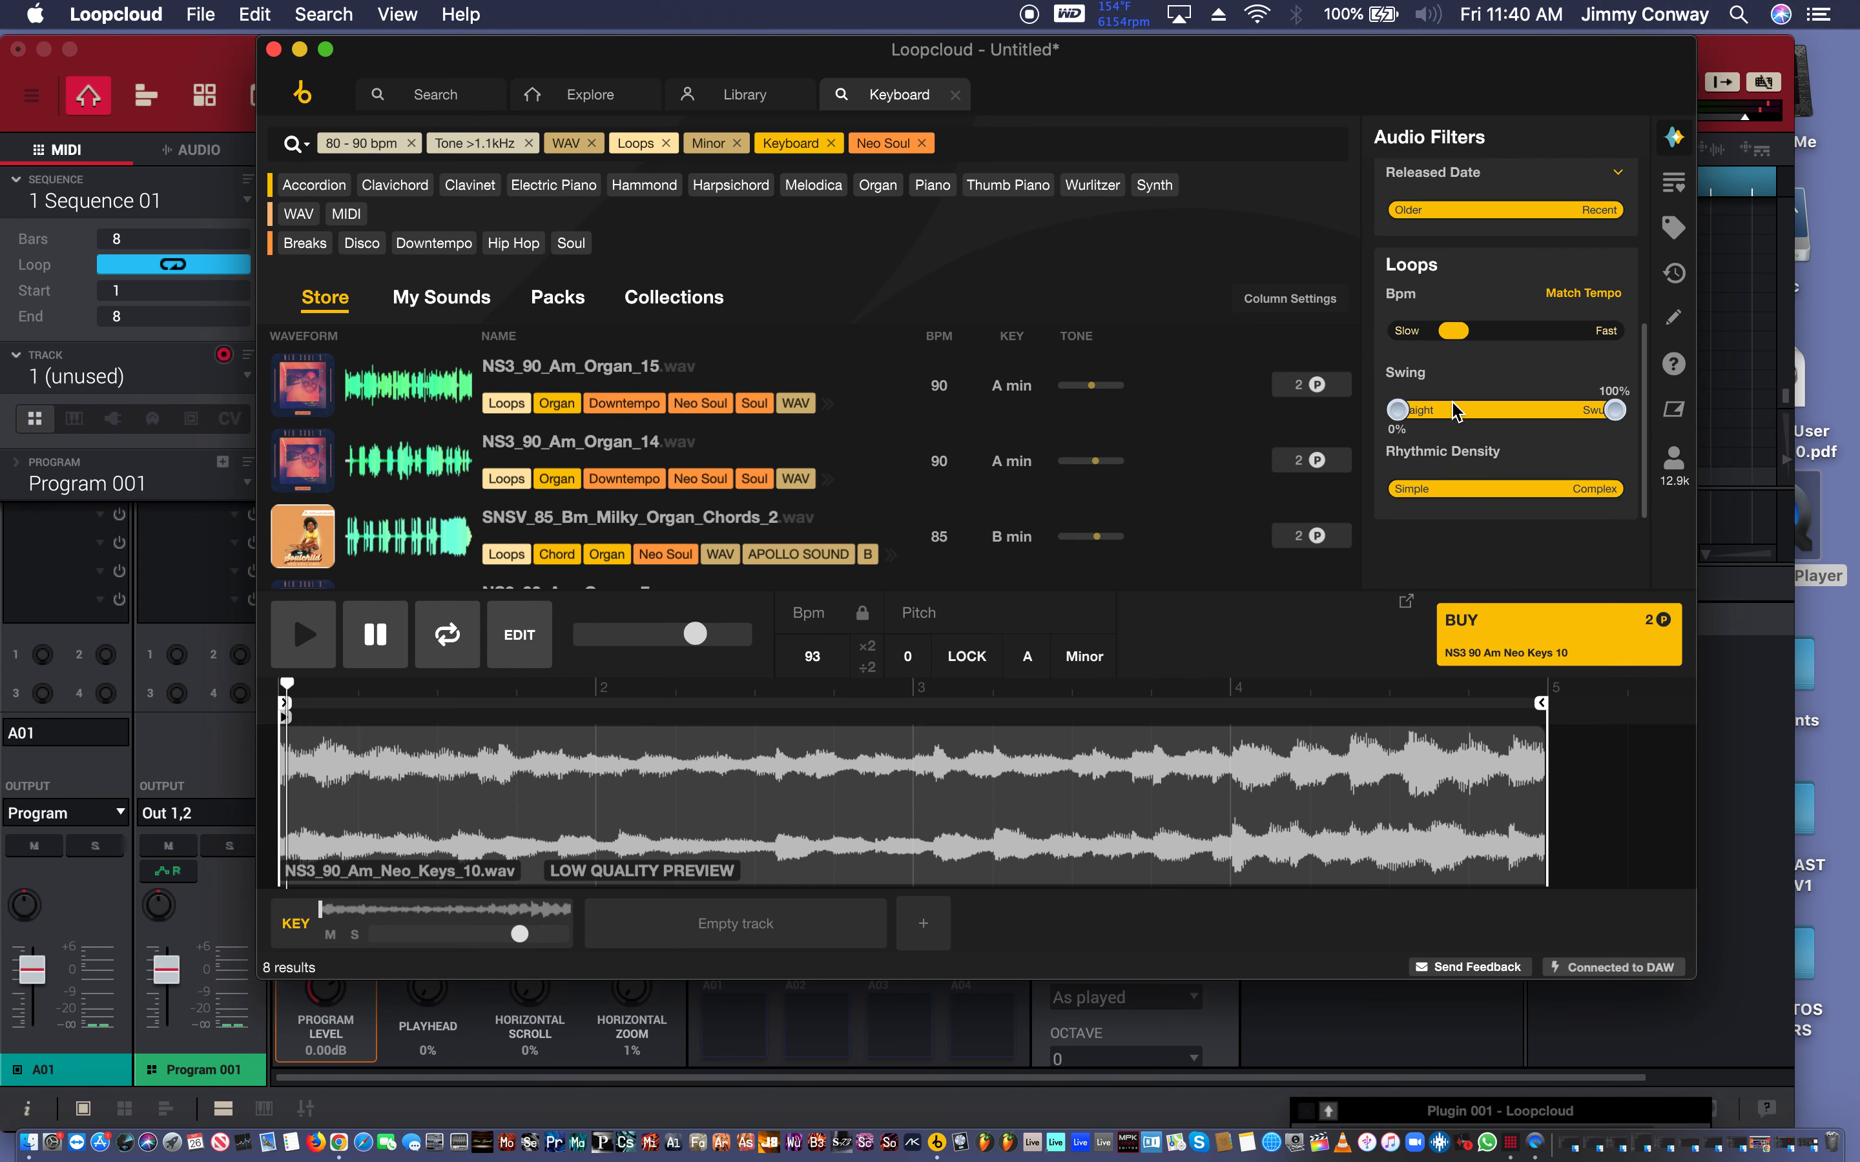
{"action": "key", "text": "space"}
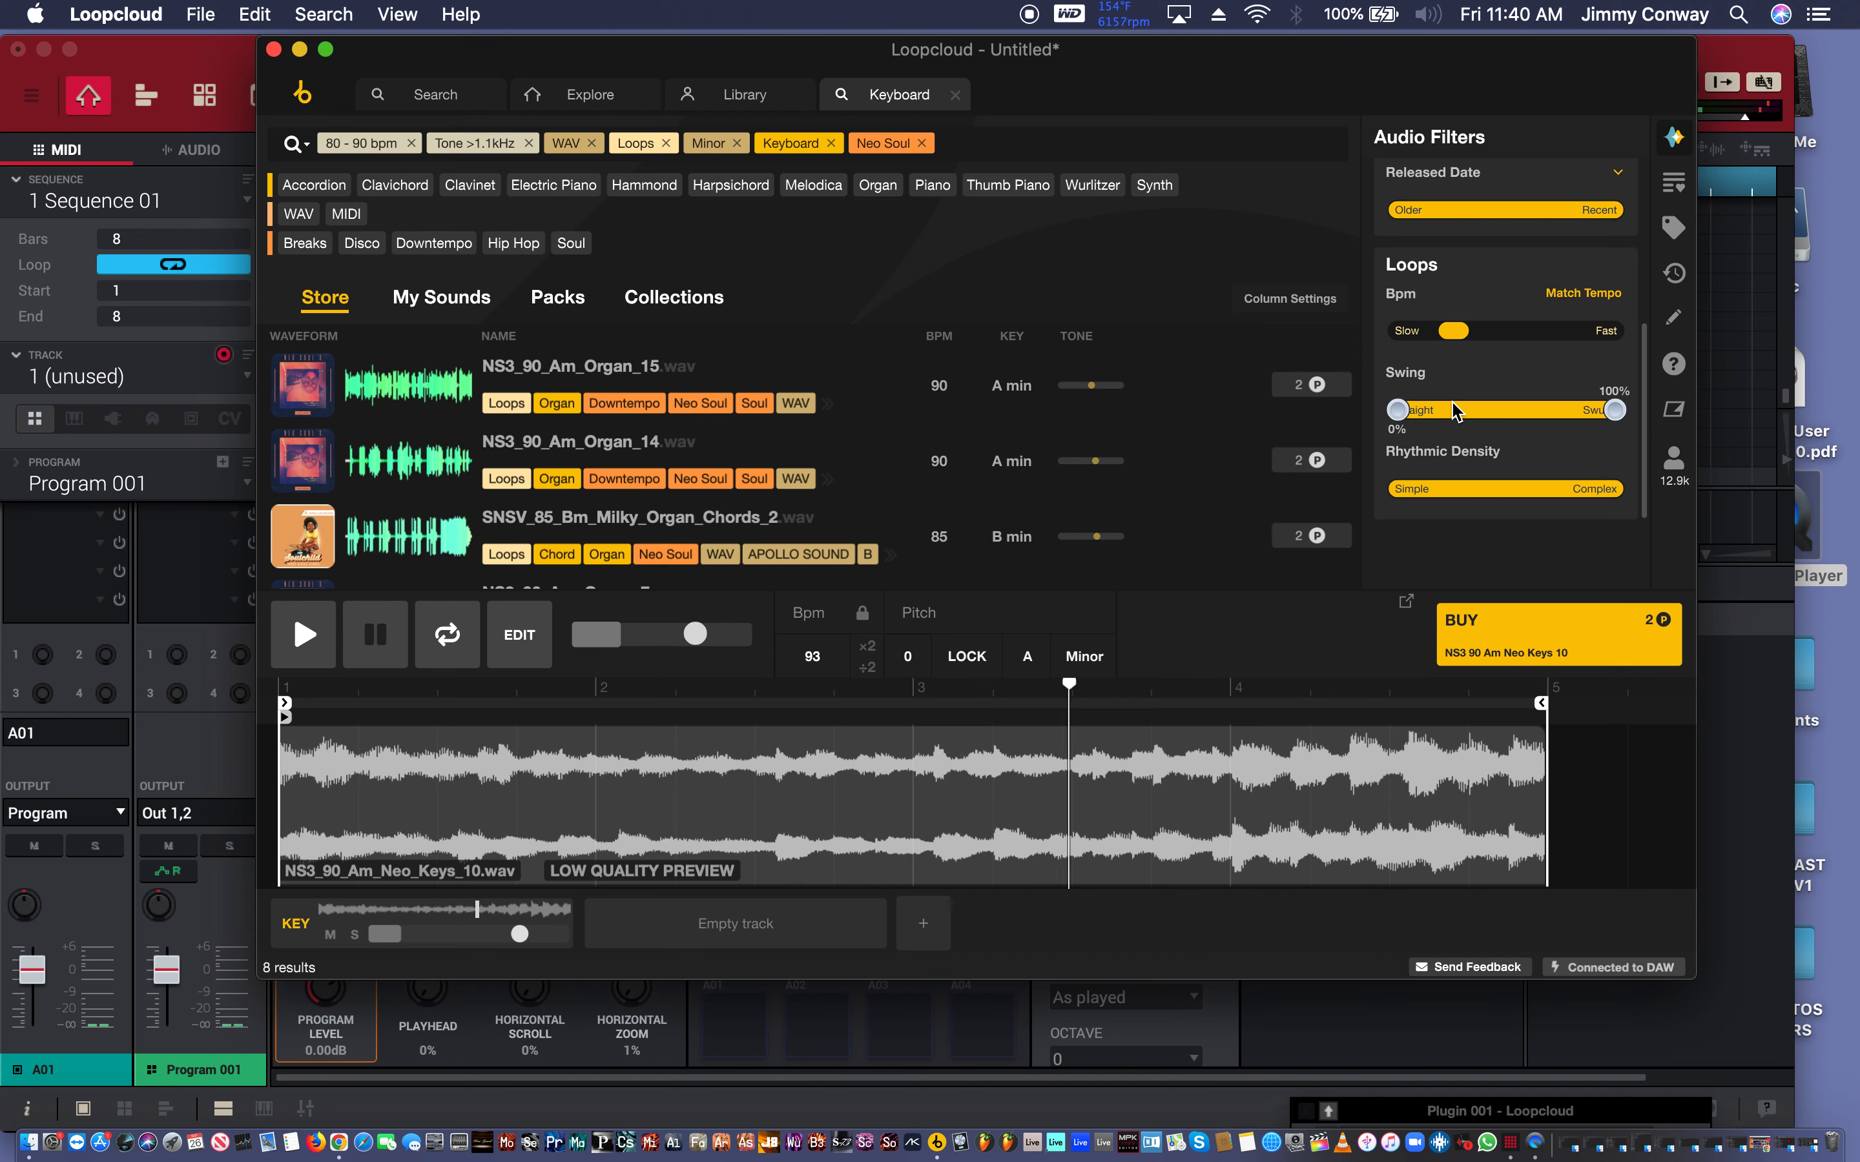
{"action": "scroll", "coordinate": [1464, 246], "scroll_direction": "down", "scroll_amount": 1}
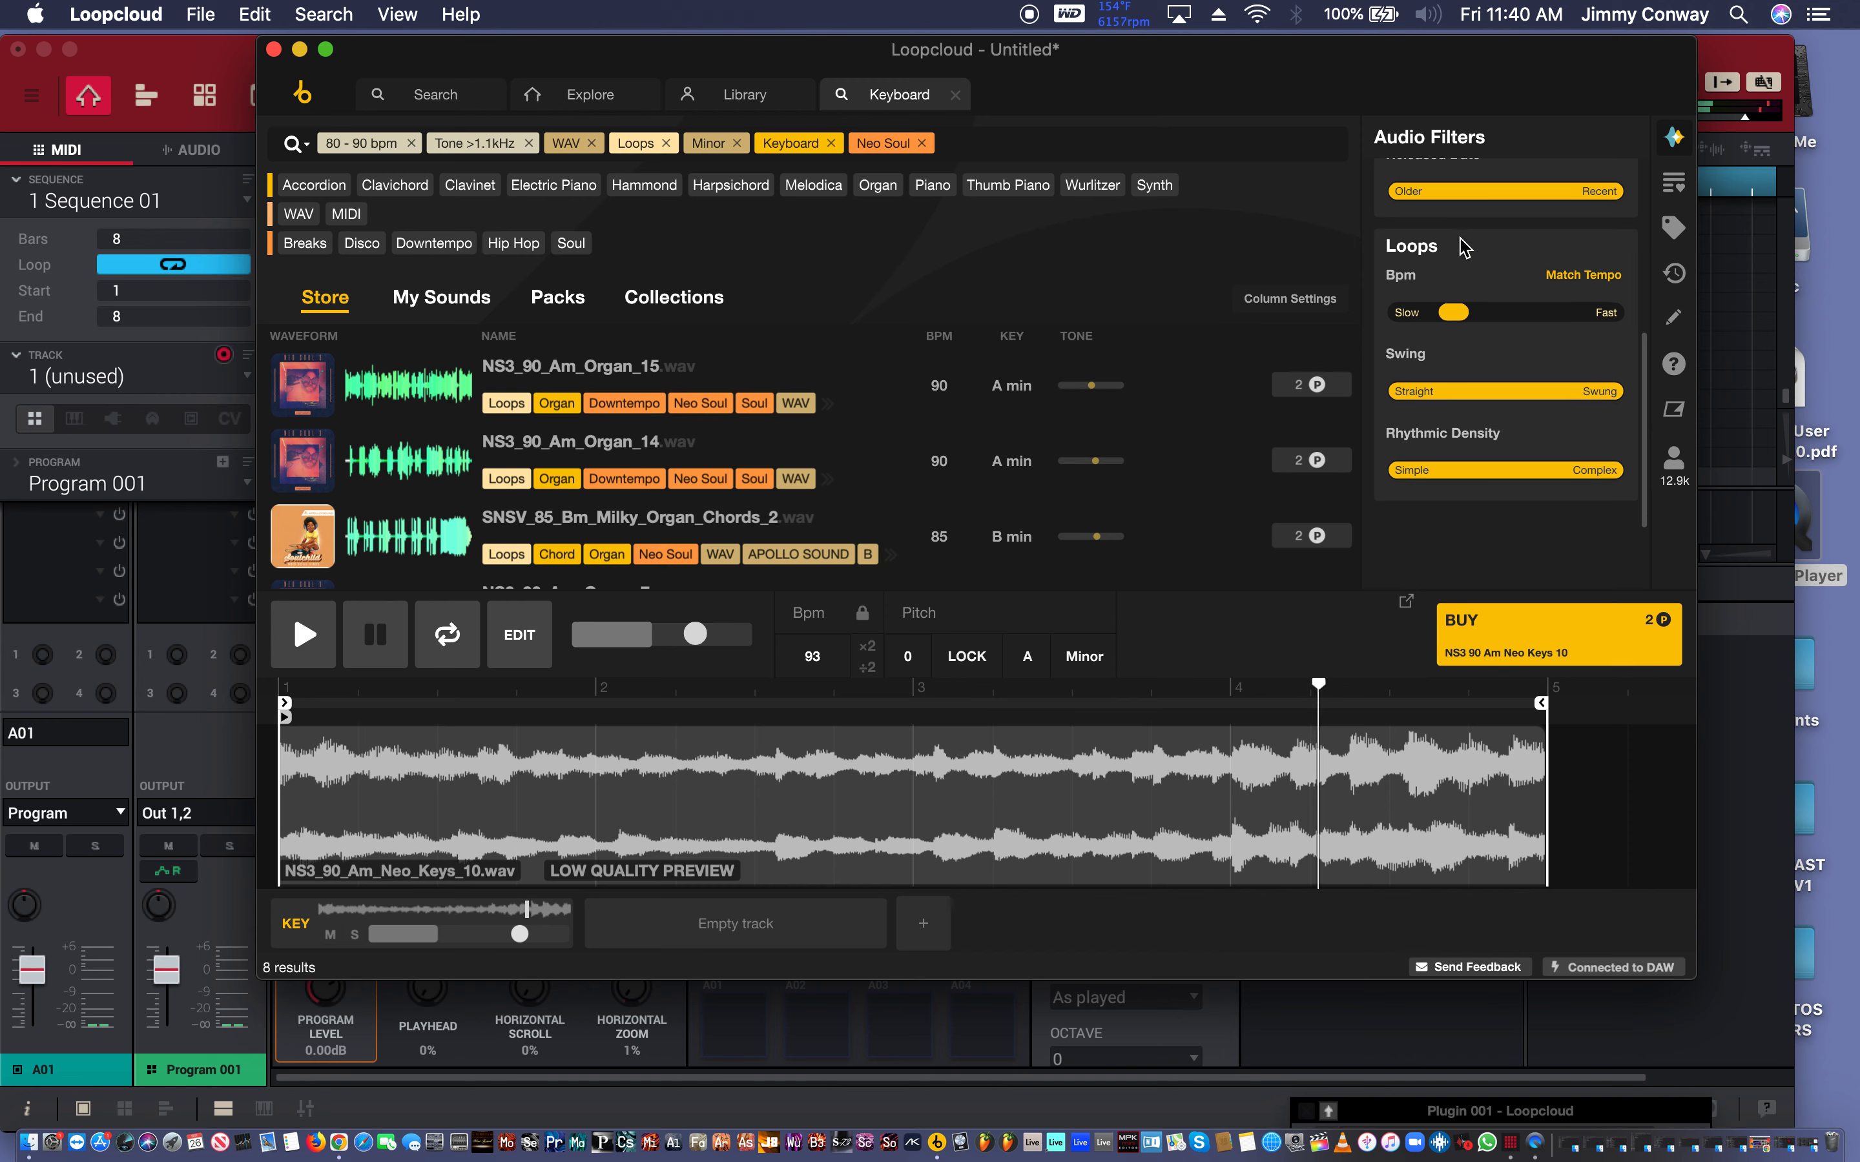
Preview SNSV_85_Bm_Milky_Organ_Chords_2 and NS3_90_Am_Organ_7 from the filtered loops.
{"action": "left_click", "coordinate": [915, 526]}
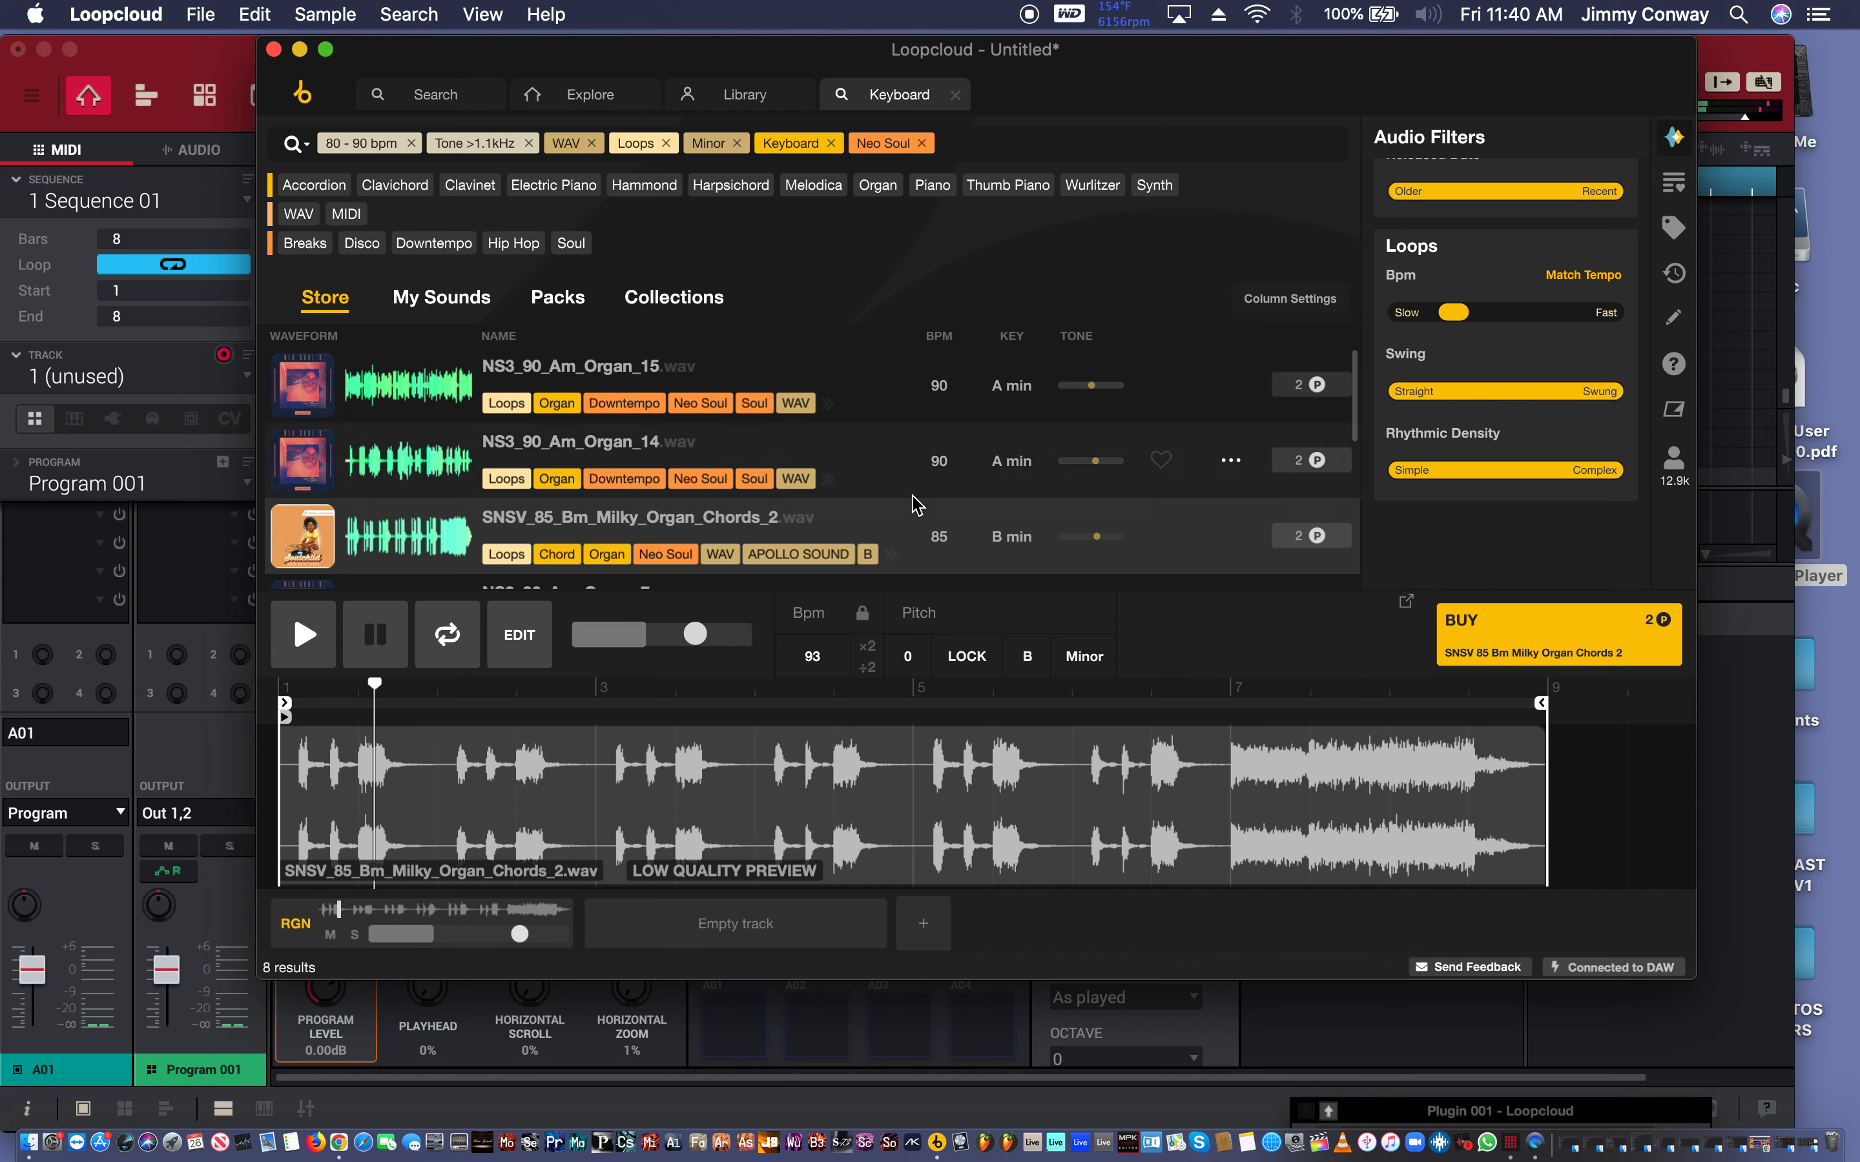
{"action": "key", "text": "Down"}
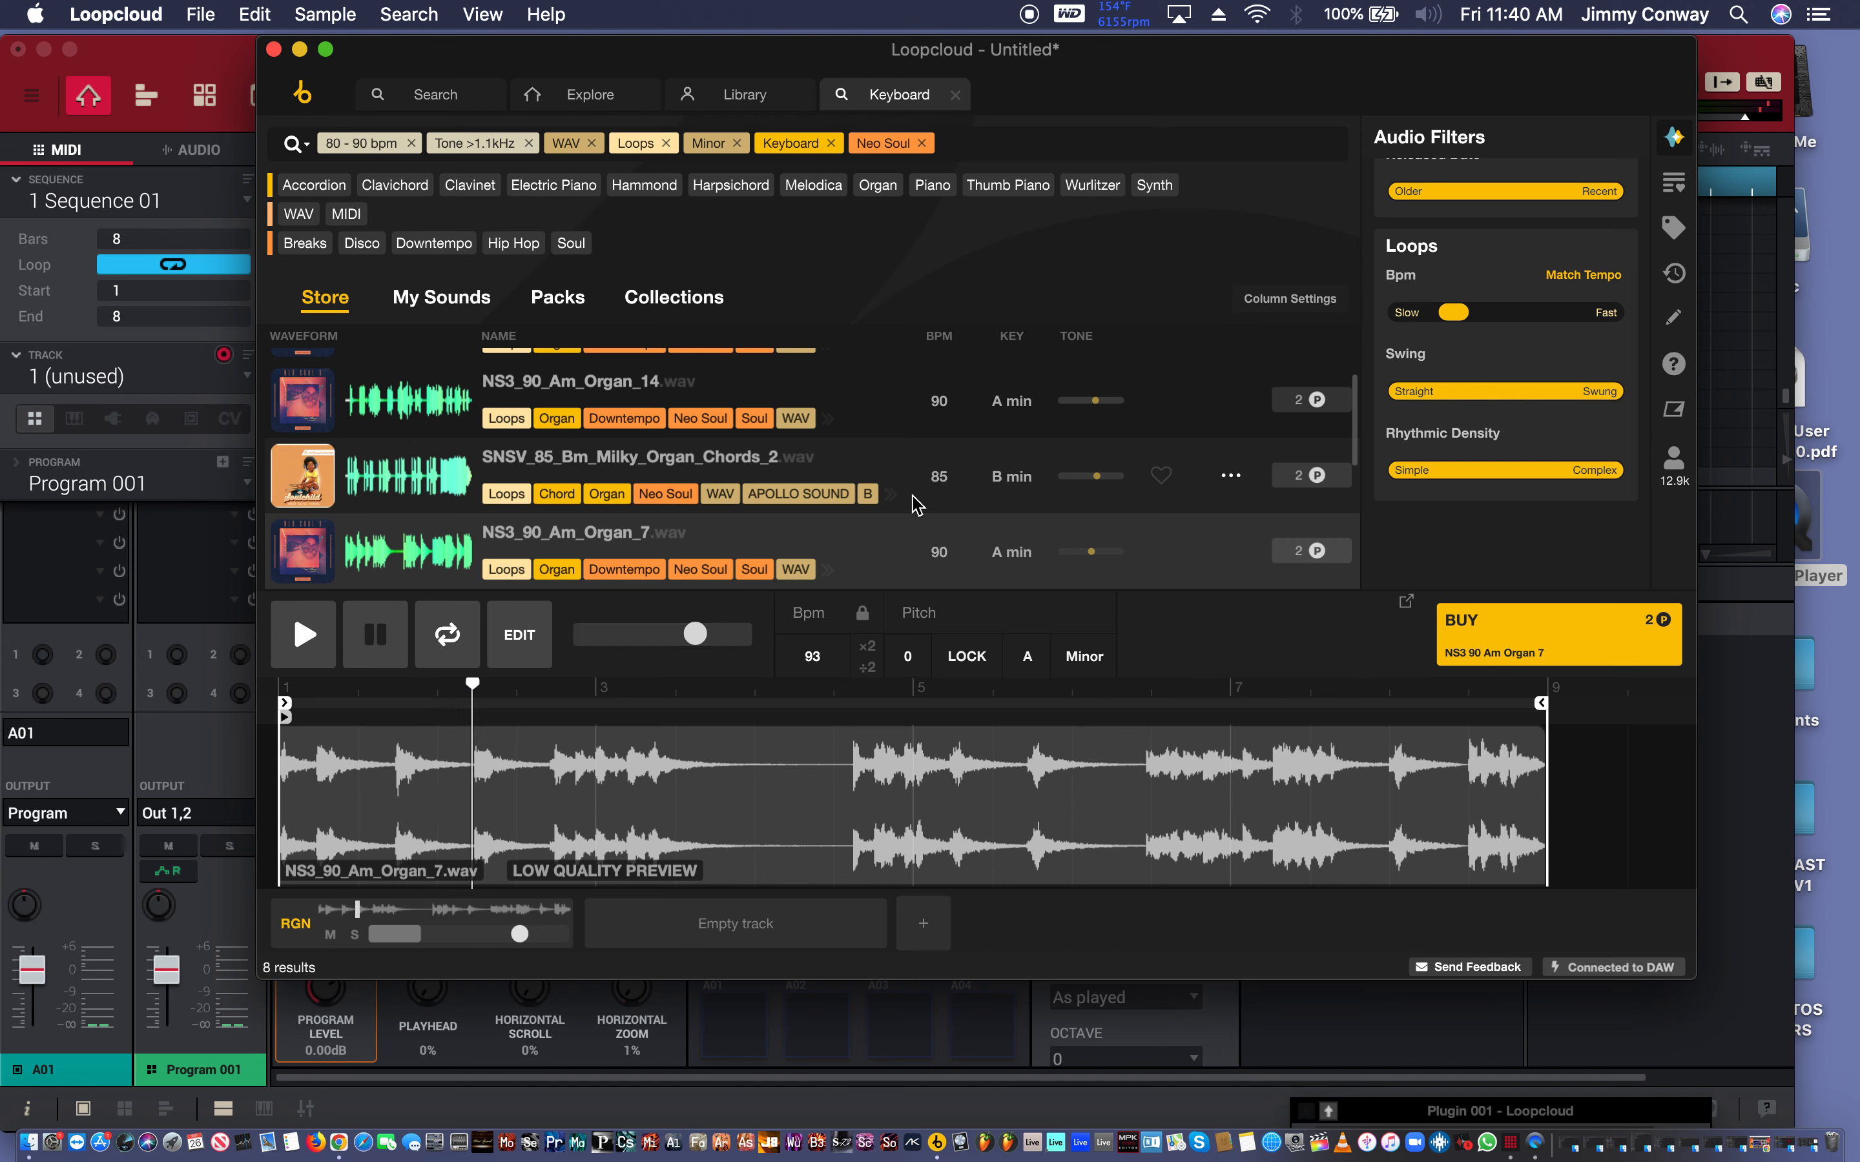
{"action": "scroll", "coordinate": [915, 504], "scroll_direction": "down", "scroll_amount": 3}
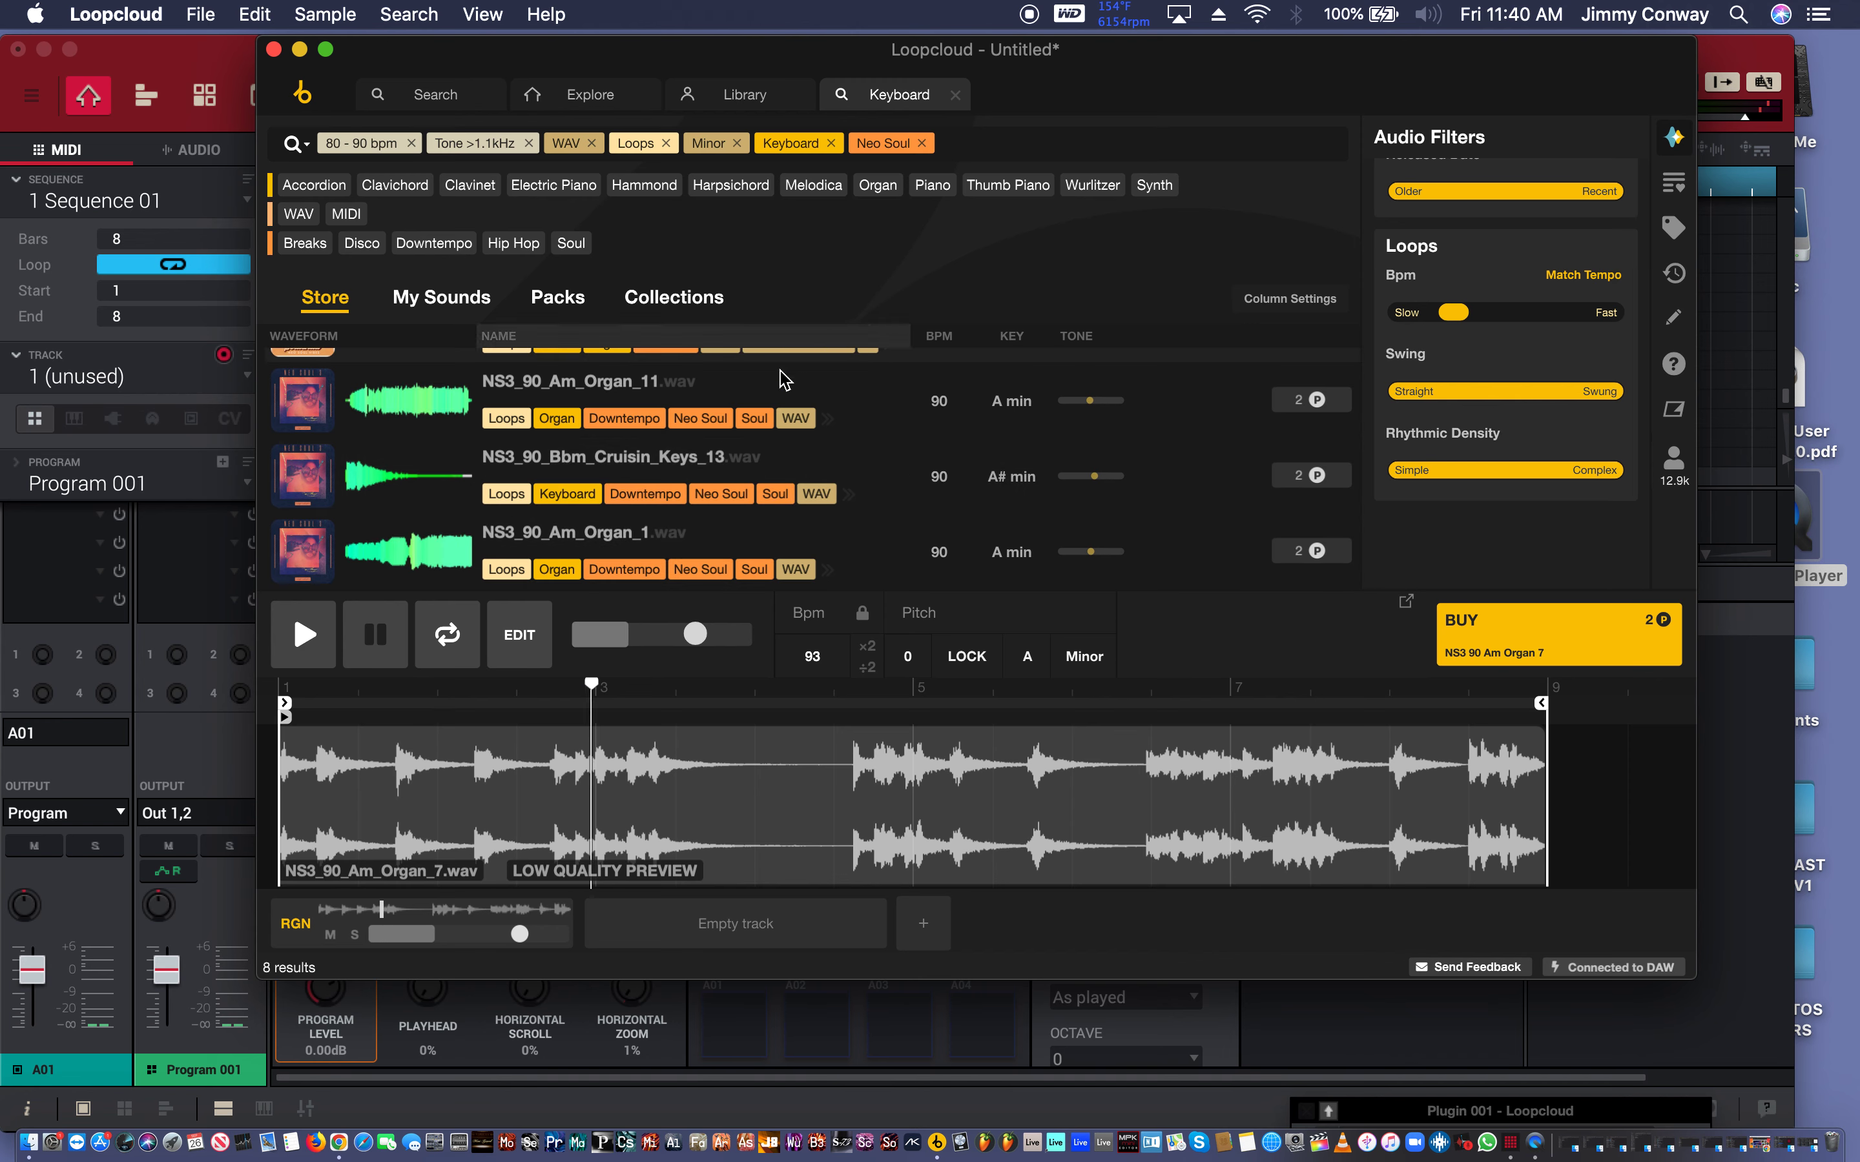
Switch the Neo Soul loop search from Keyboard to Electric Piano and remove its Minor and Tone >1.1kHz filters.
{"action": "scroll", "coordinate": [765, 379], "scroll_direction": "up", "scroll_amount": 3}
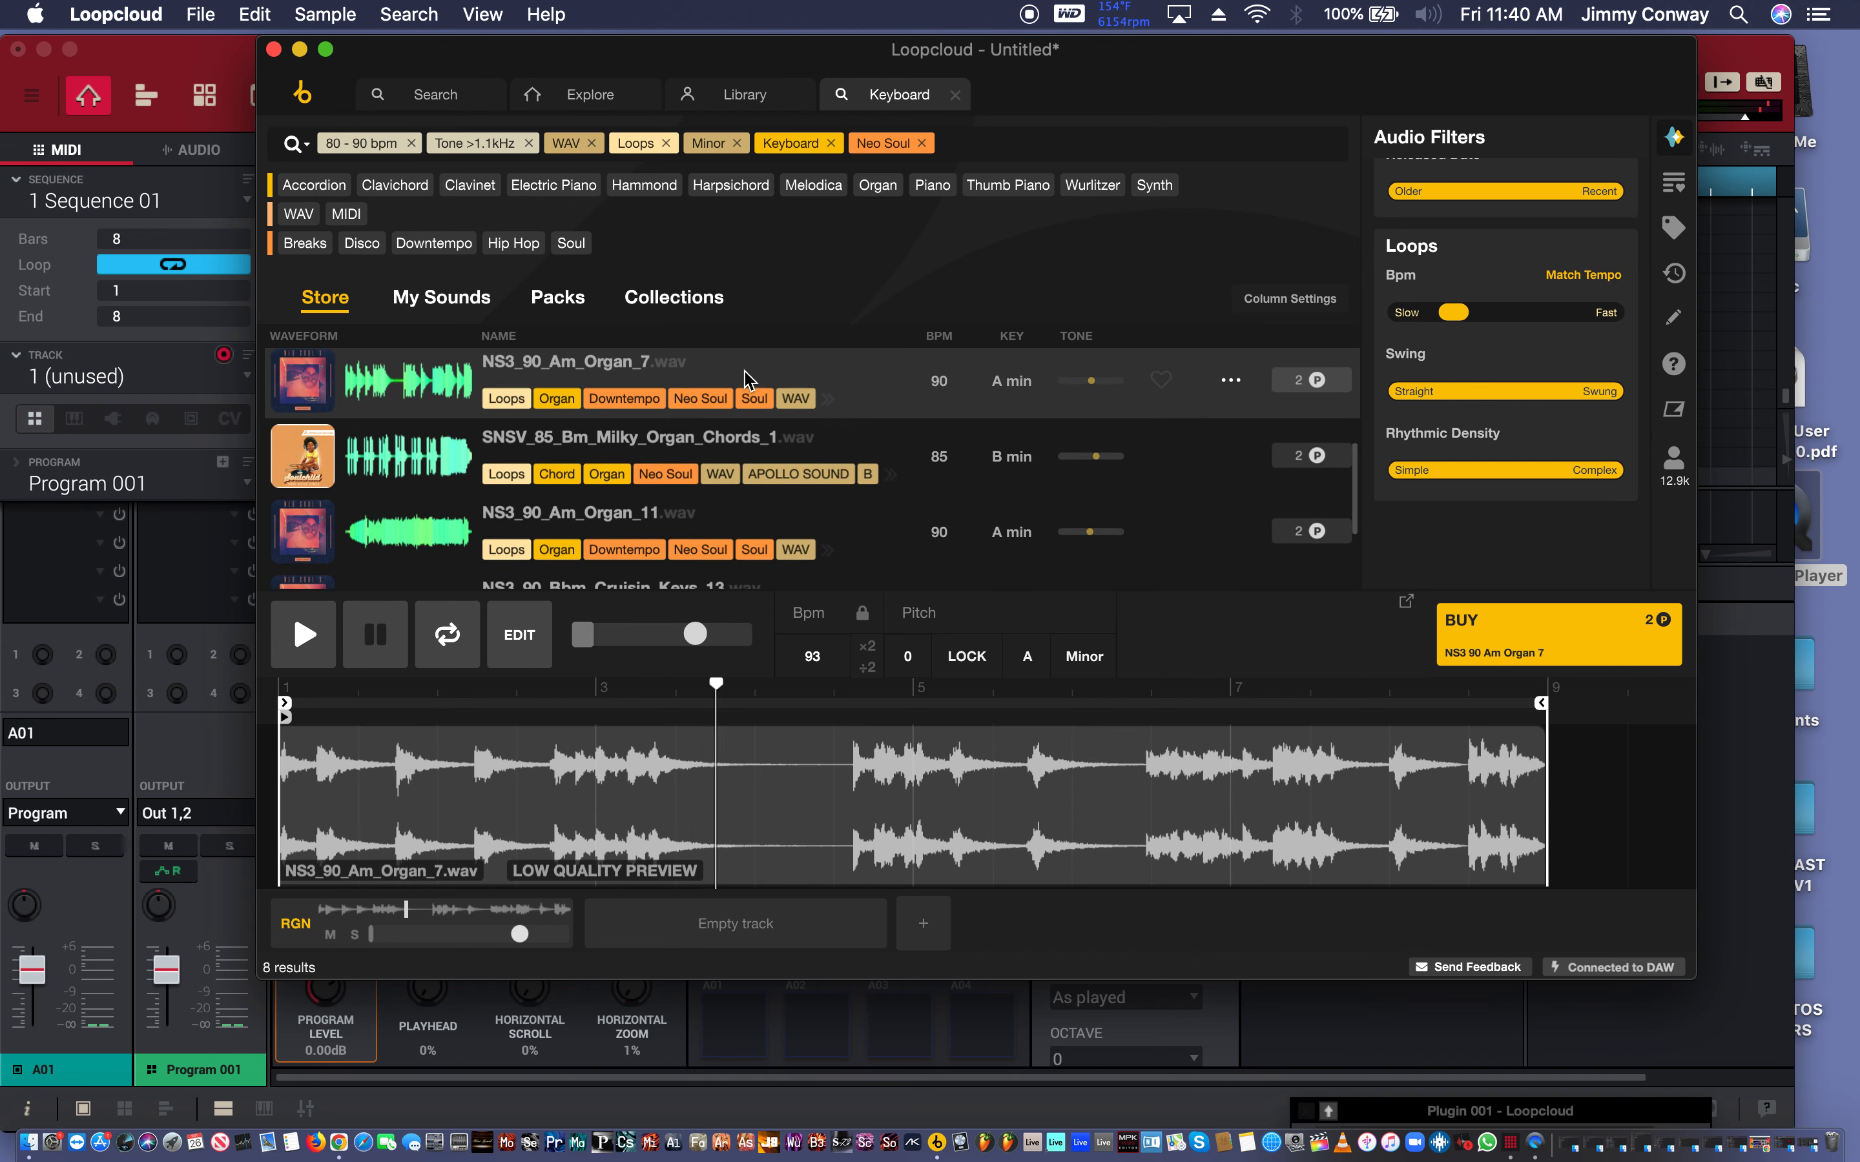
{"action": "scroll", "coordinate": [745, 371], "scroll_direction": "up", "scroll_amount": 3}
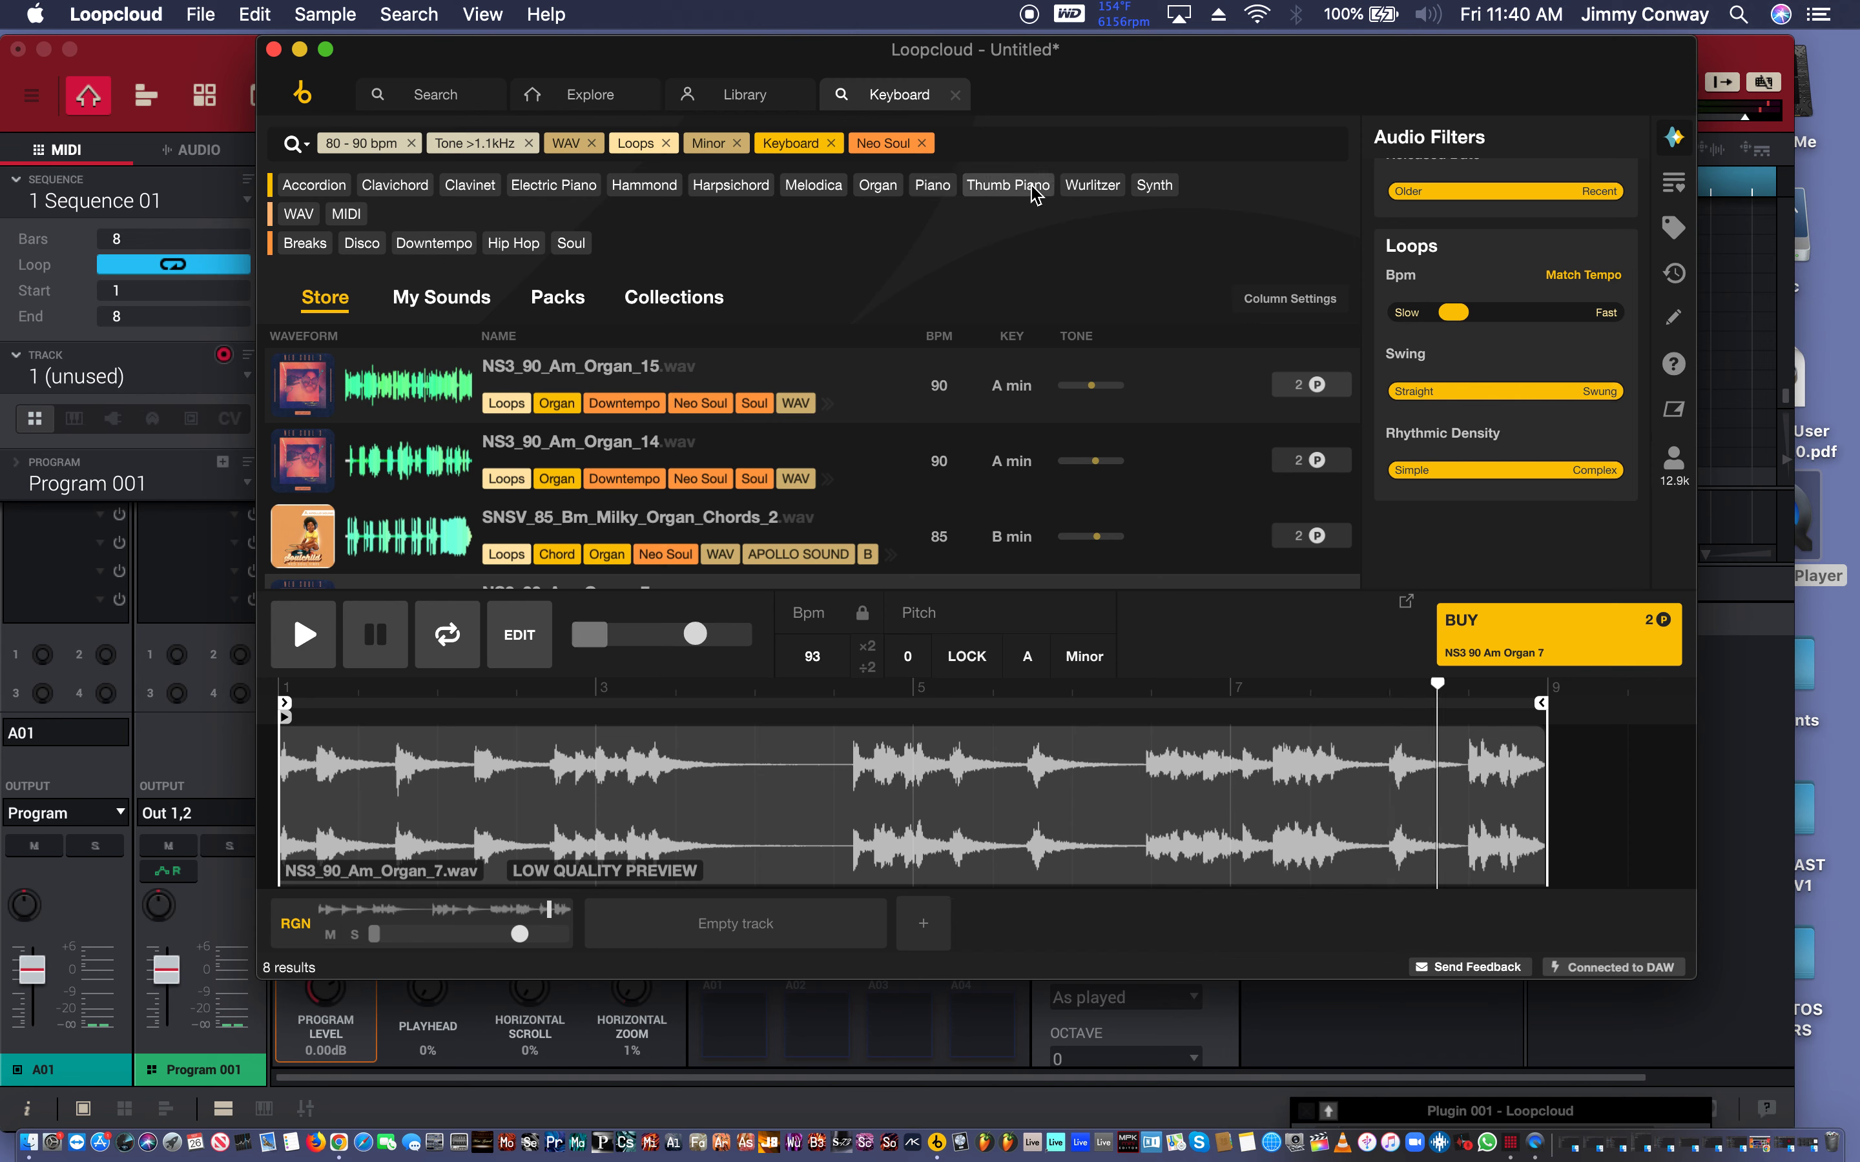
{"action": "left_click", "coordinate": [1079, 193]}
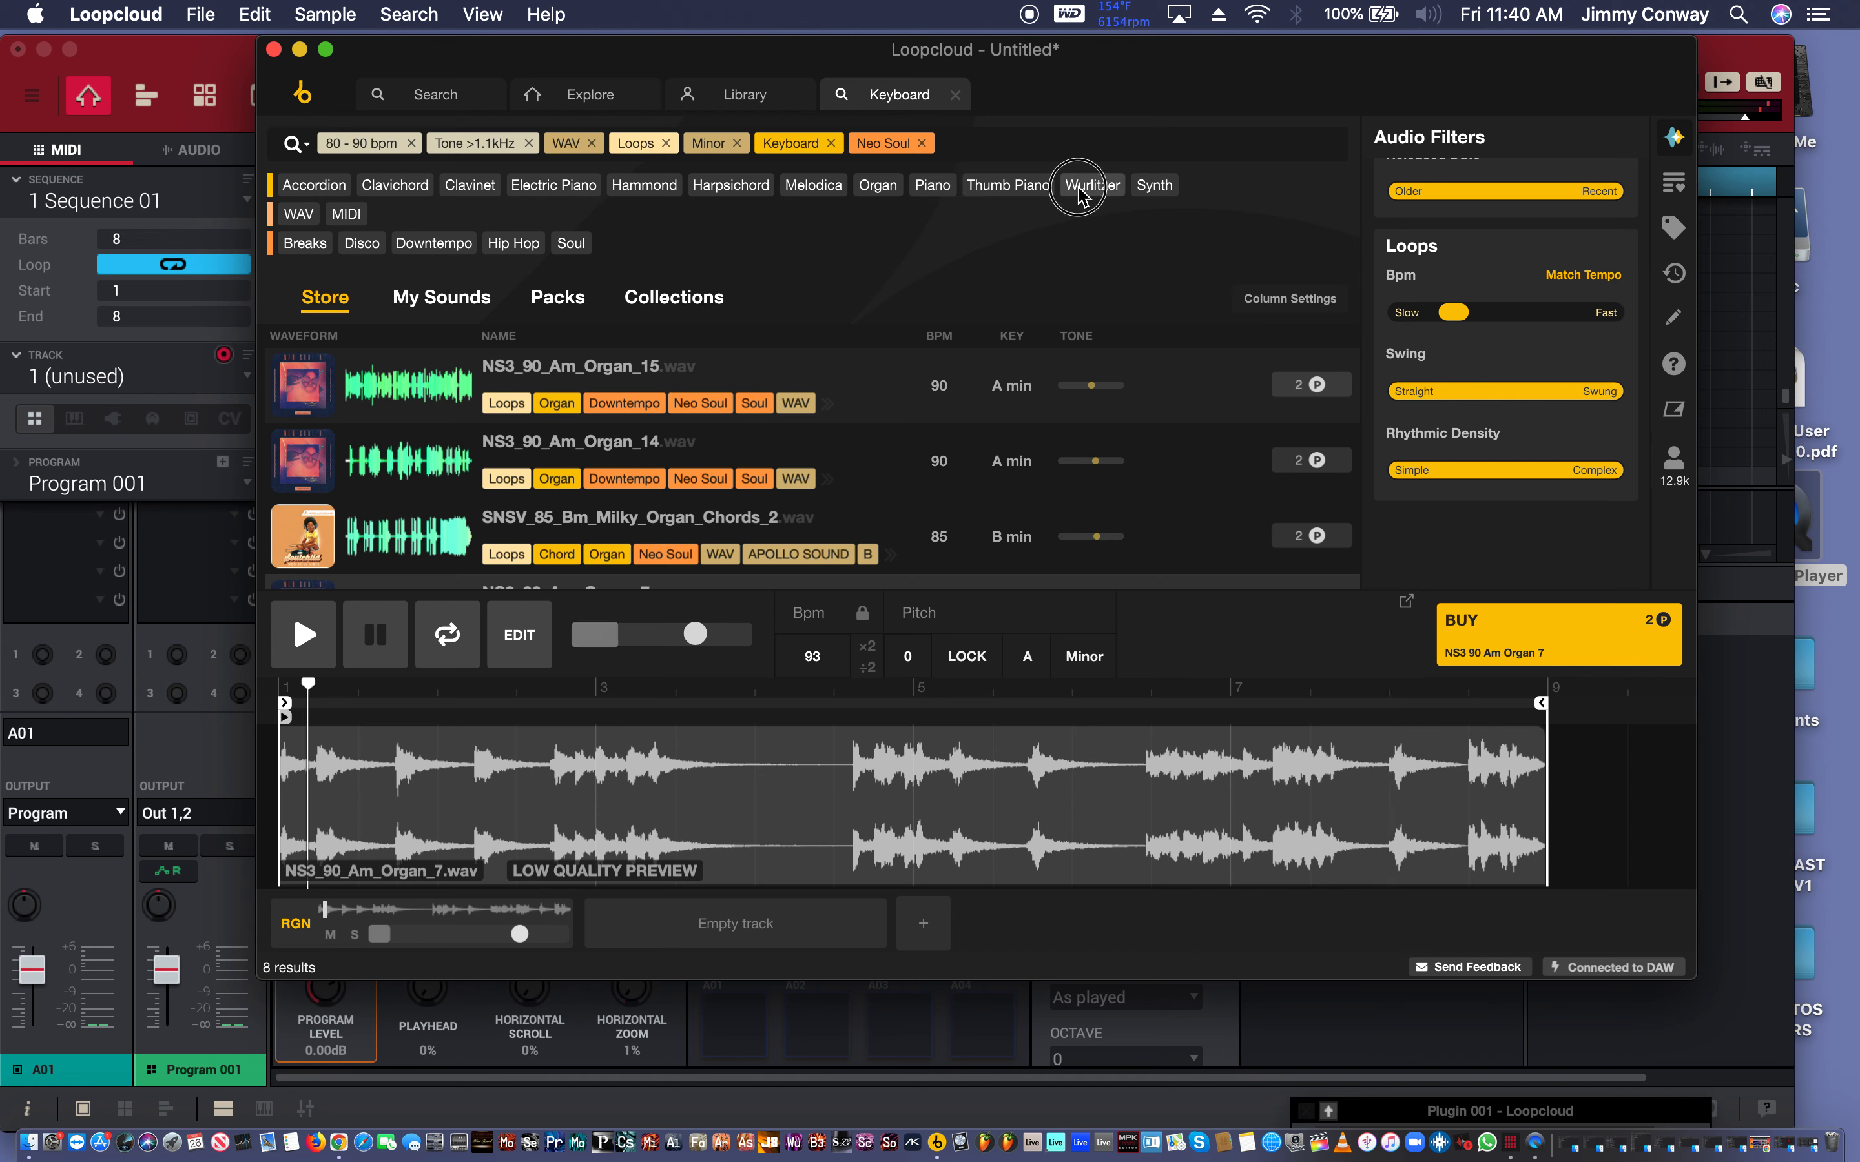
{"action": "left_click", "coordinate": [544, 185]}
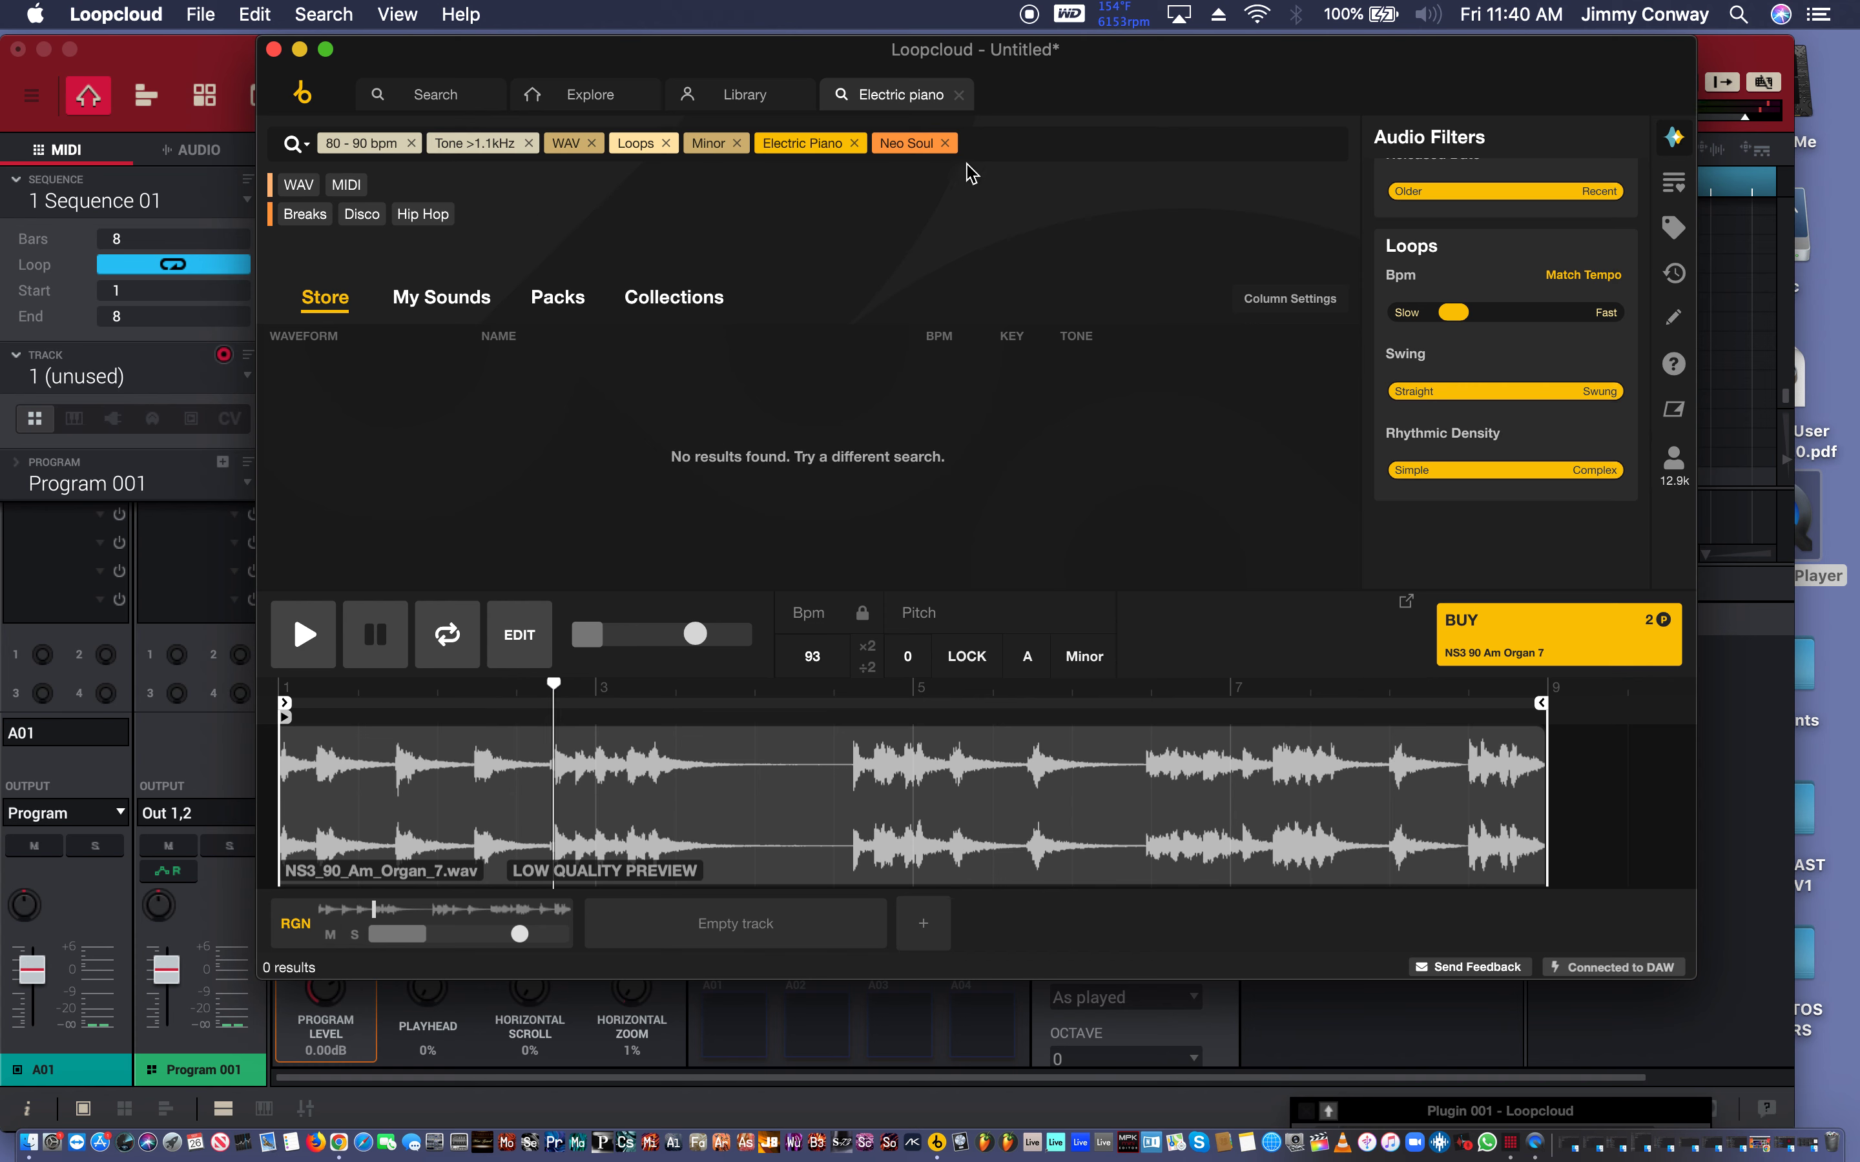
{"action": "left_click", "coordinate": [738, 144]}
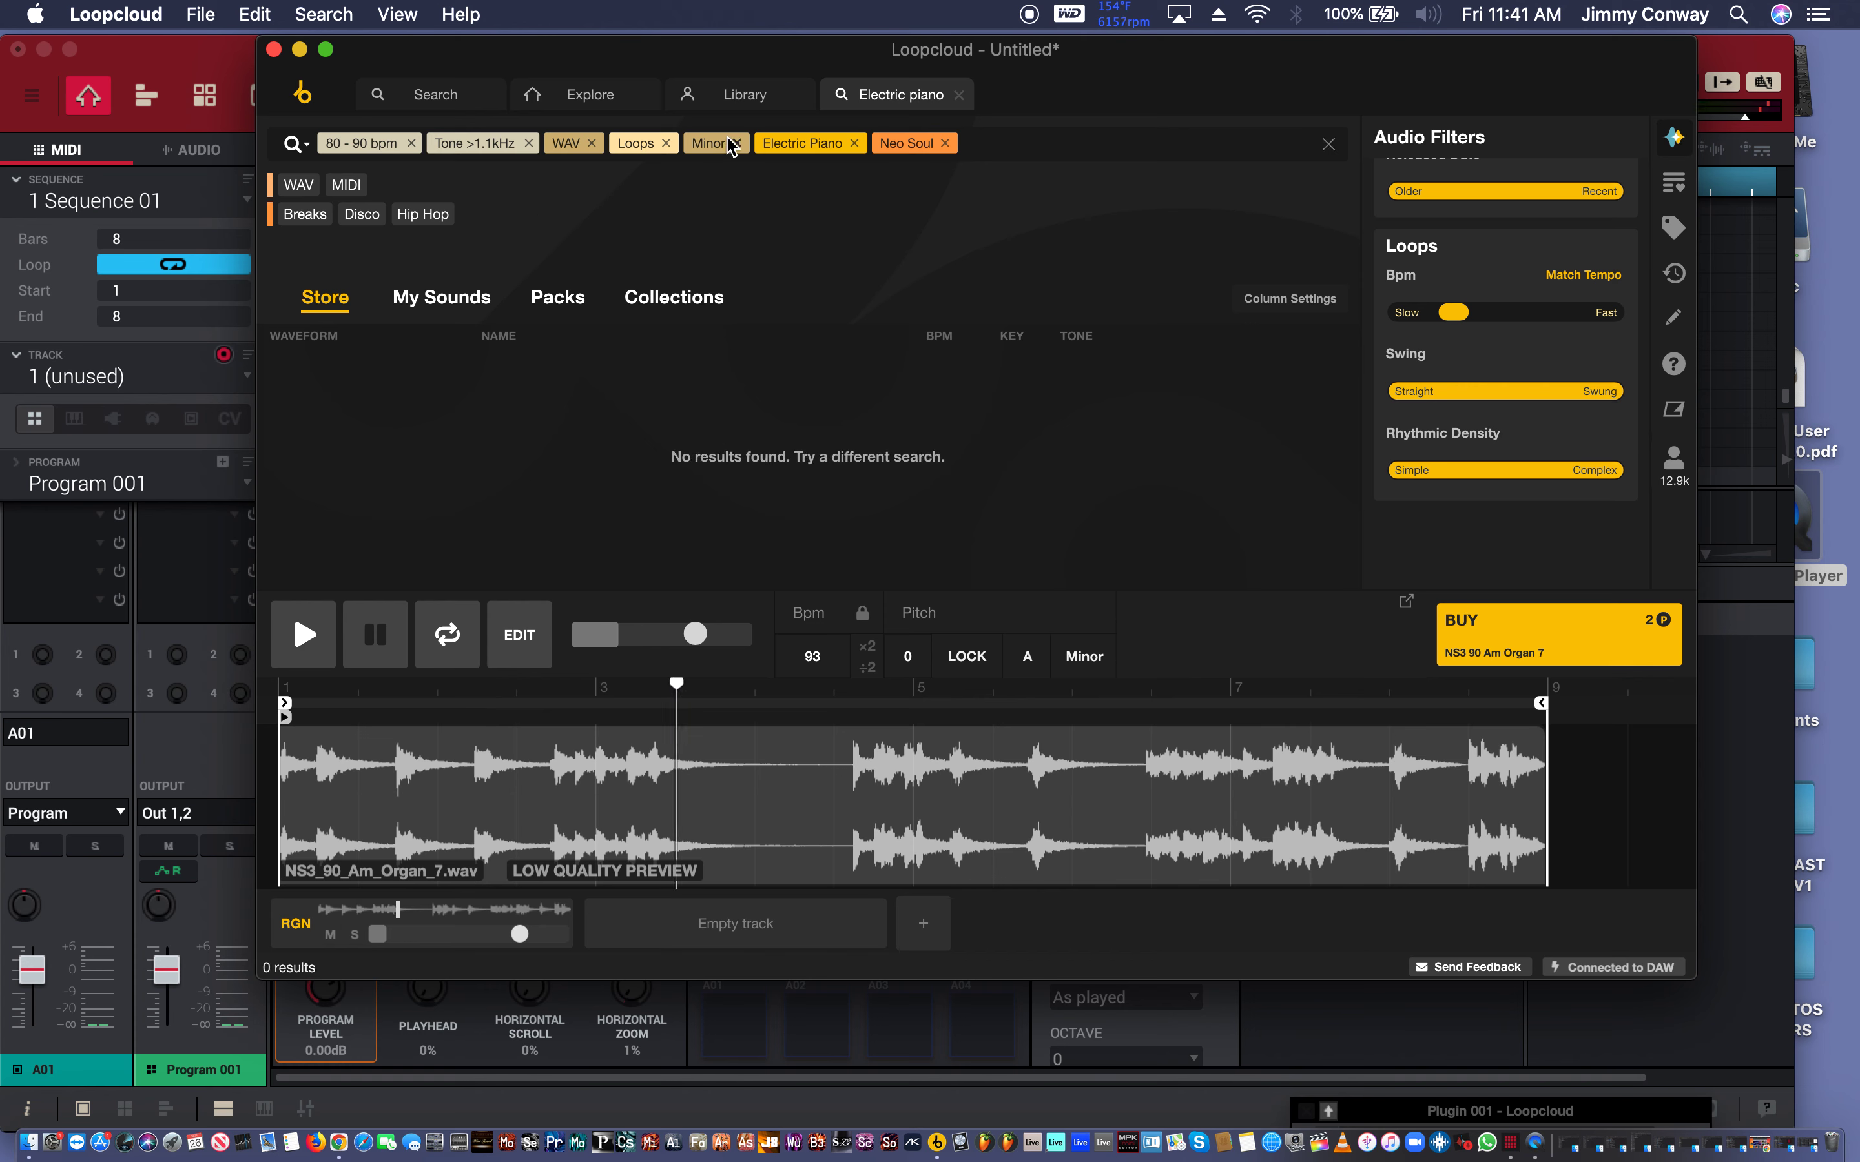
{"action": "left_click", "coordinate": [529, 143]}
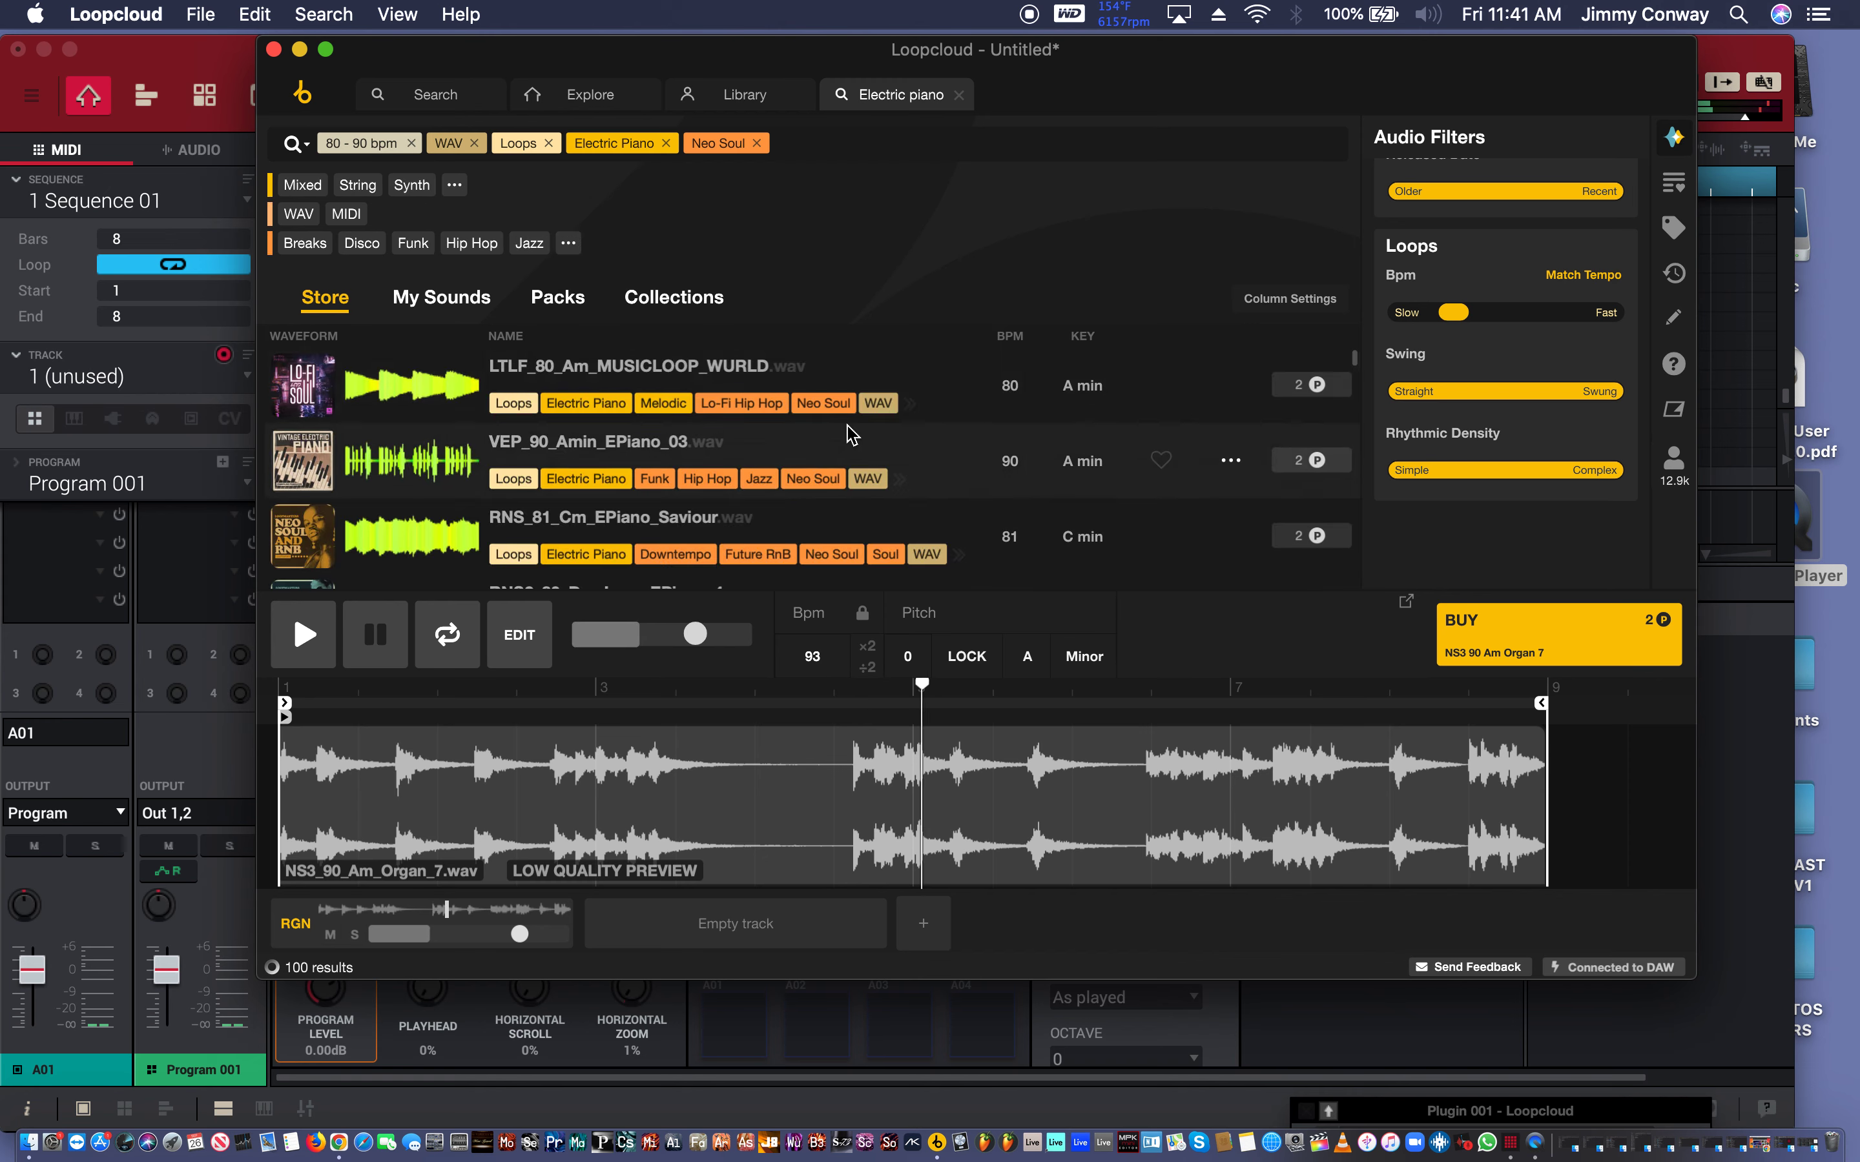
Load LTLF_80_Am_MUSICLOOP_WURLD on the first track and select the empty second track.
{"action": "left_click", "coordinate": [917, 367]}
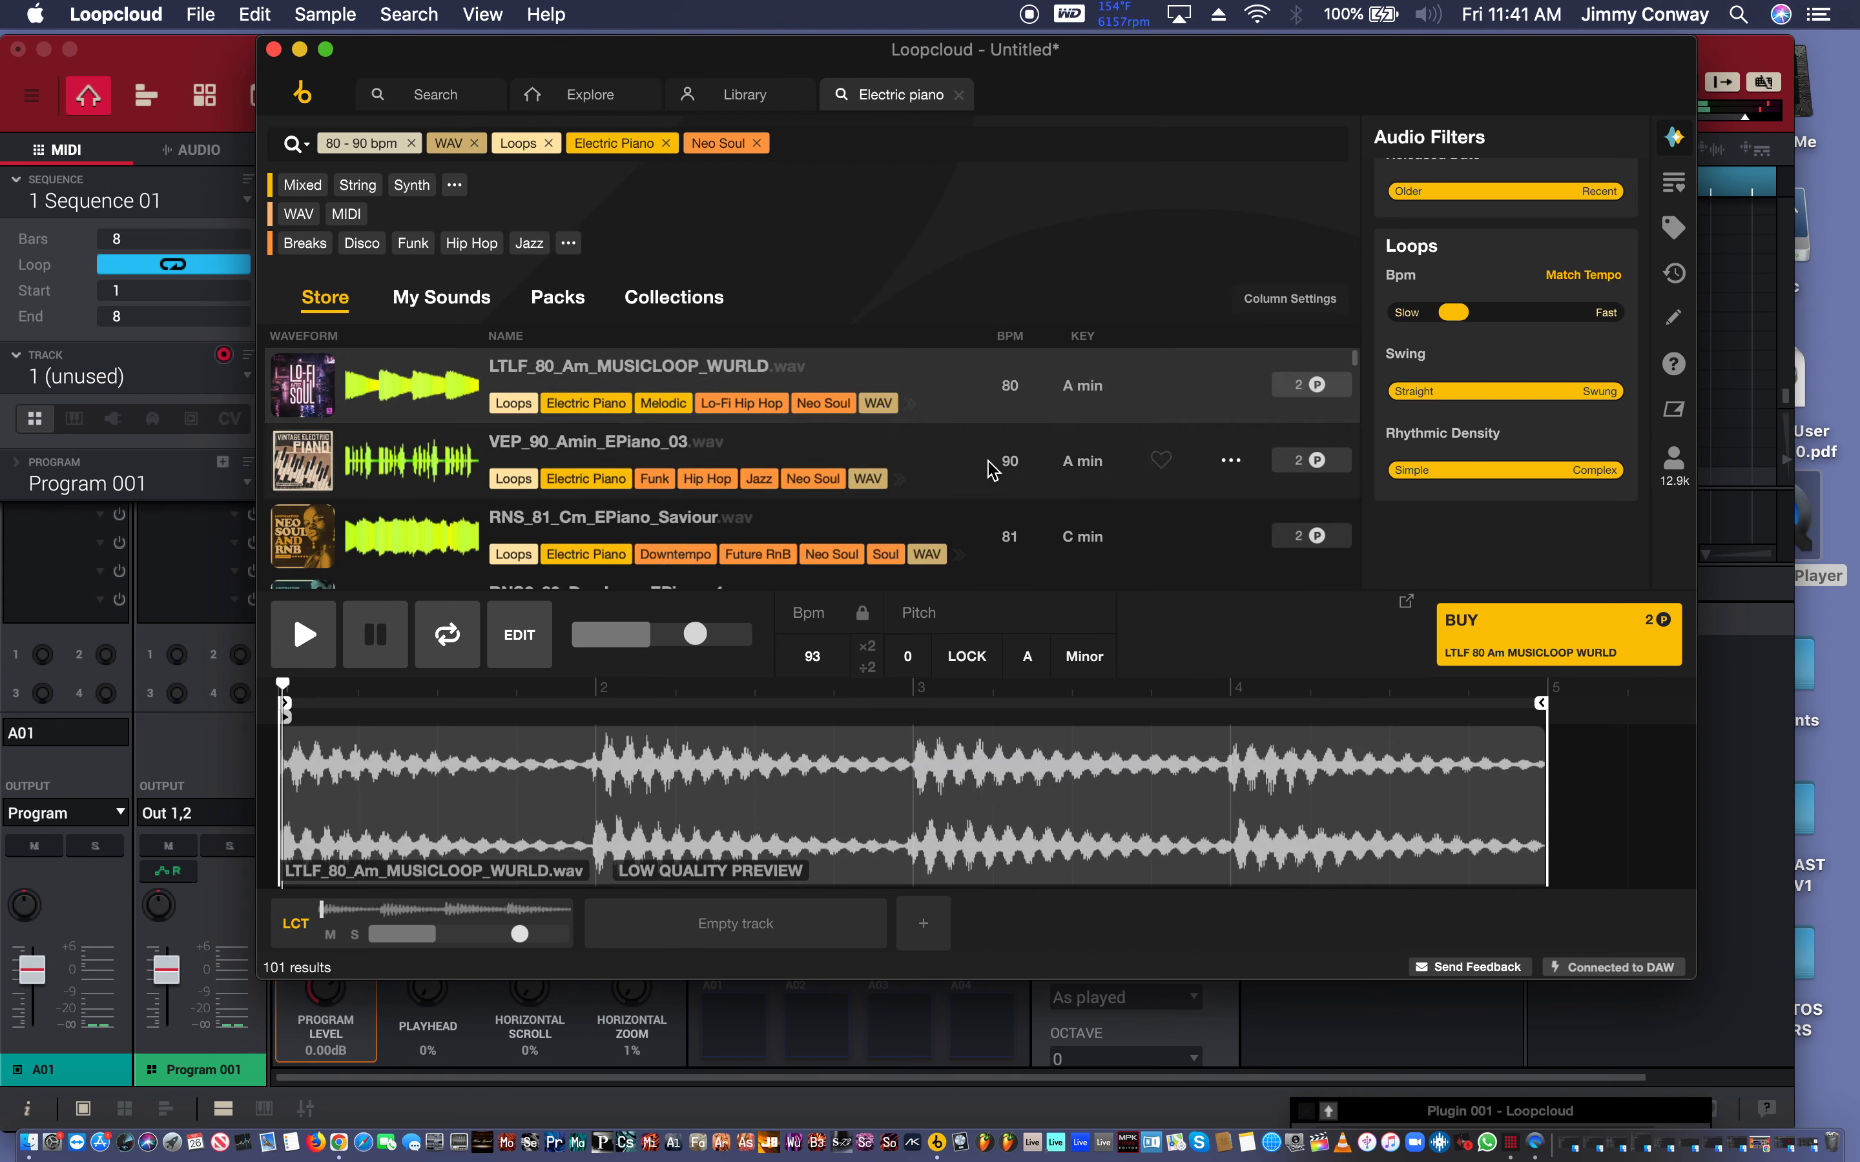
{"action": "left_click", "coordinate": [686, 928]}
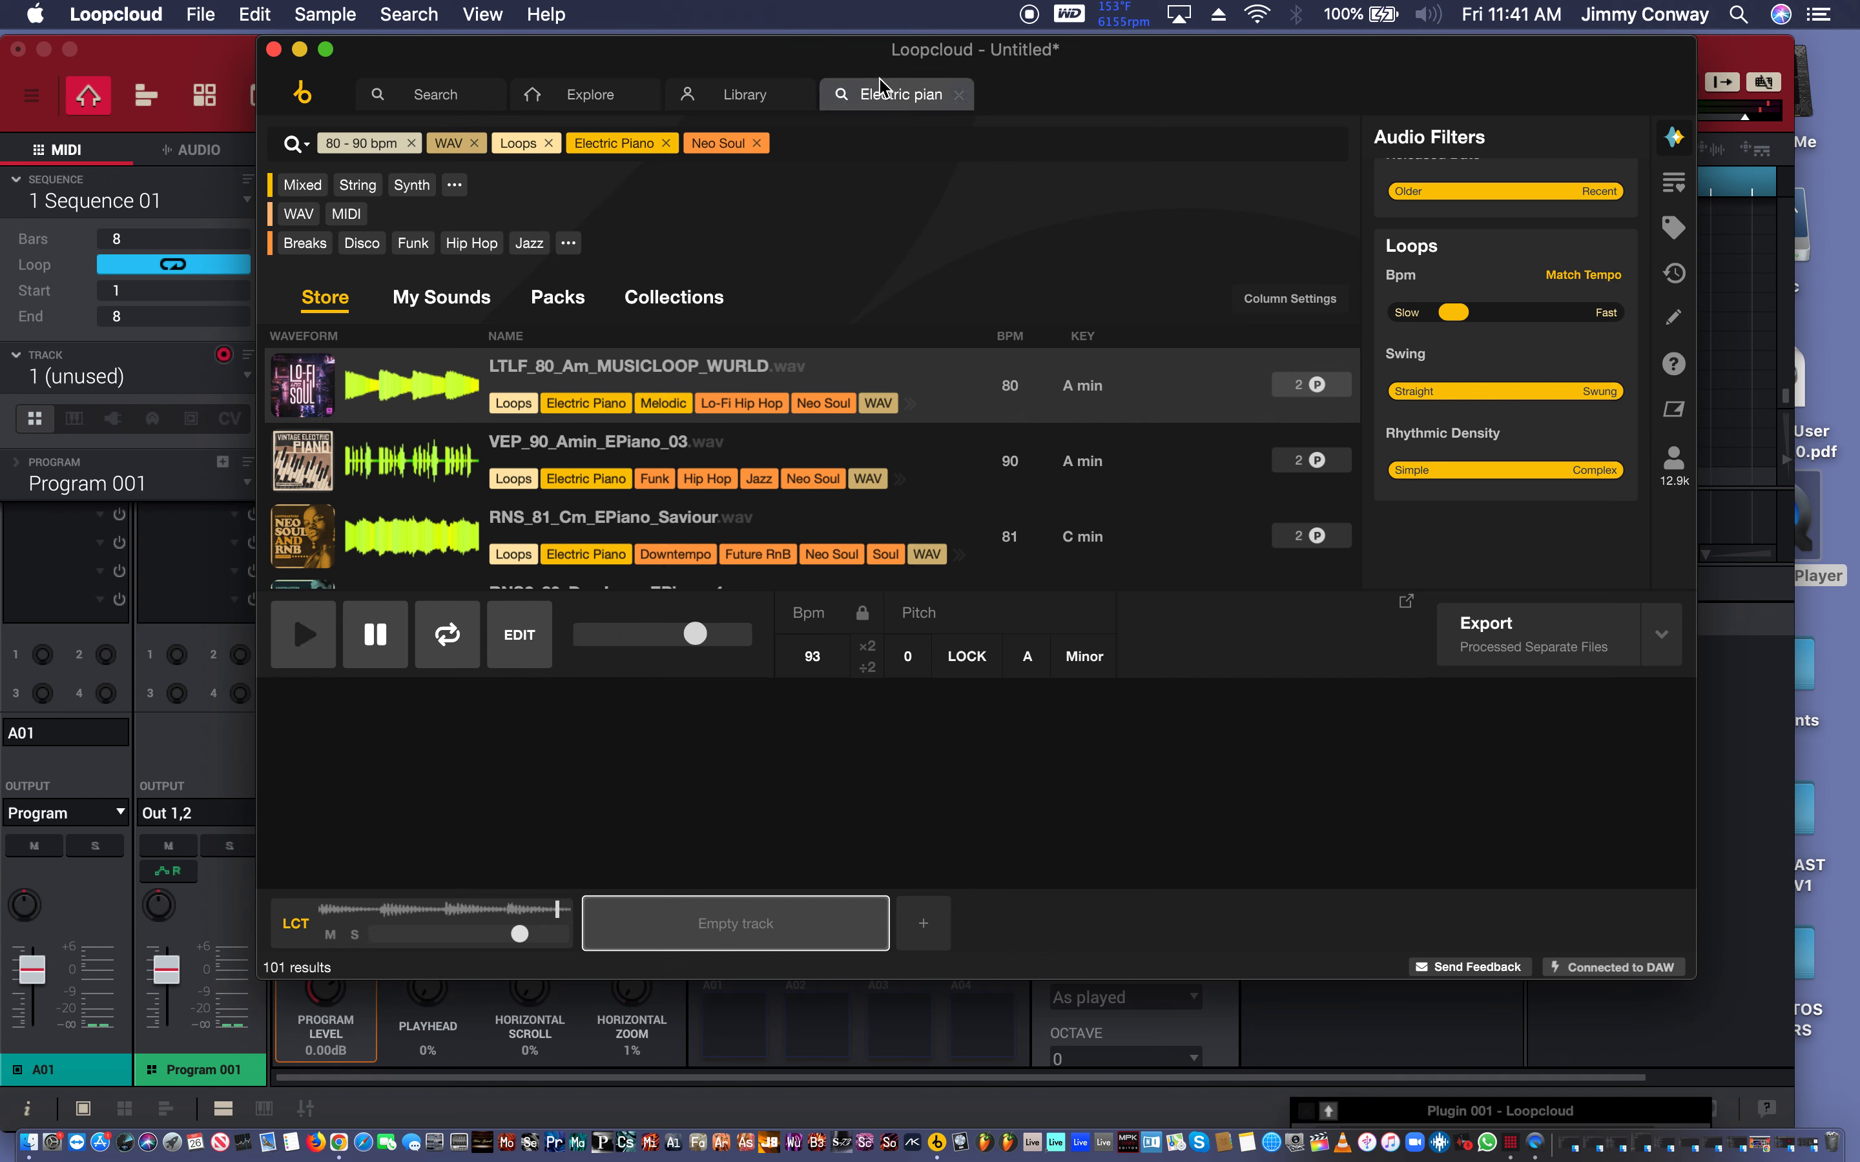
Start a new drum search and narrow it to Hi Hat loops in WAV format.
{"action": "left_click", "coordinate": [420, 104]}
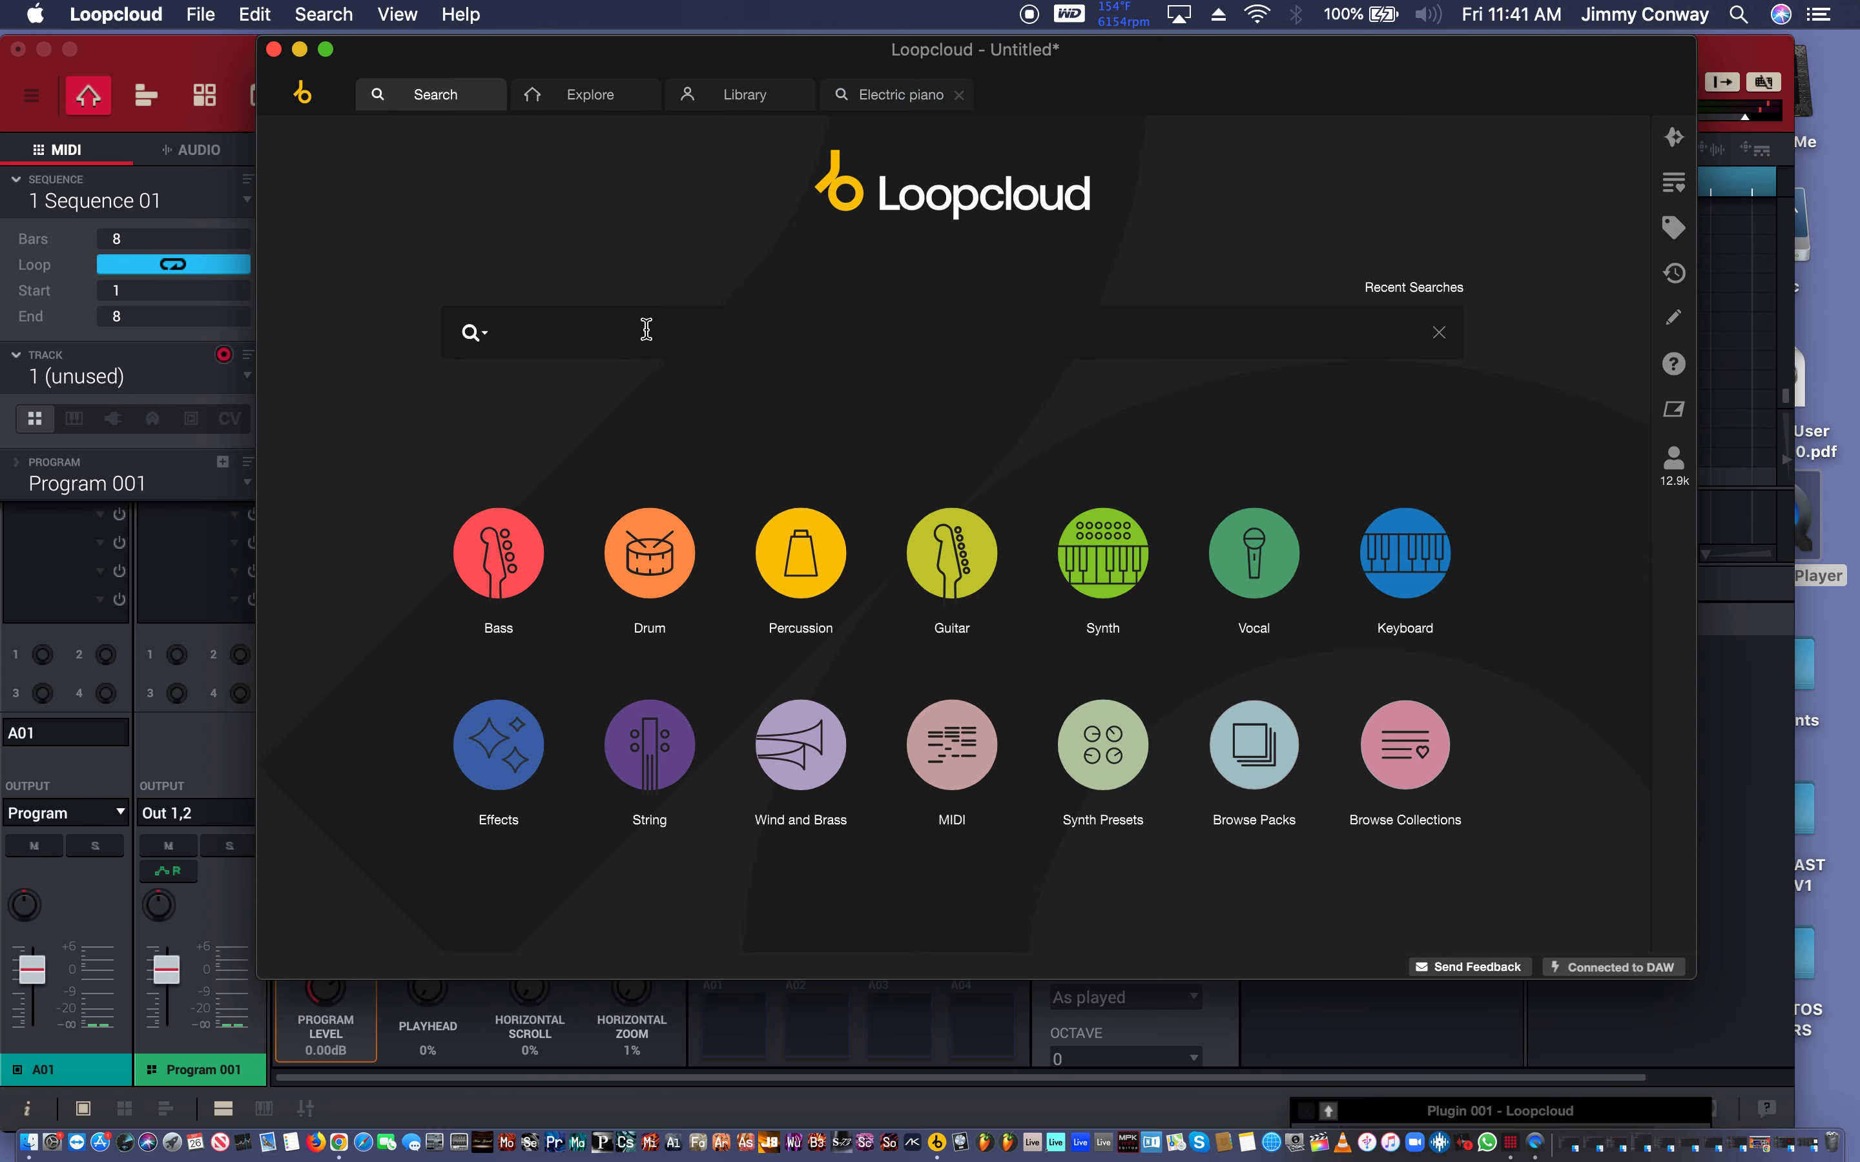
{"action": "left_click", "coordinate": [666, 561]}
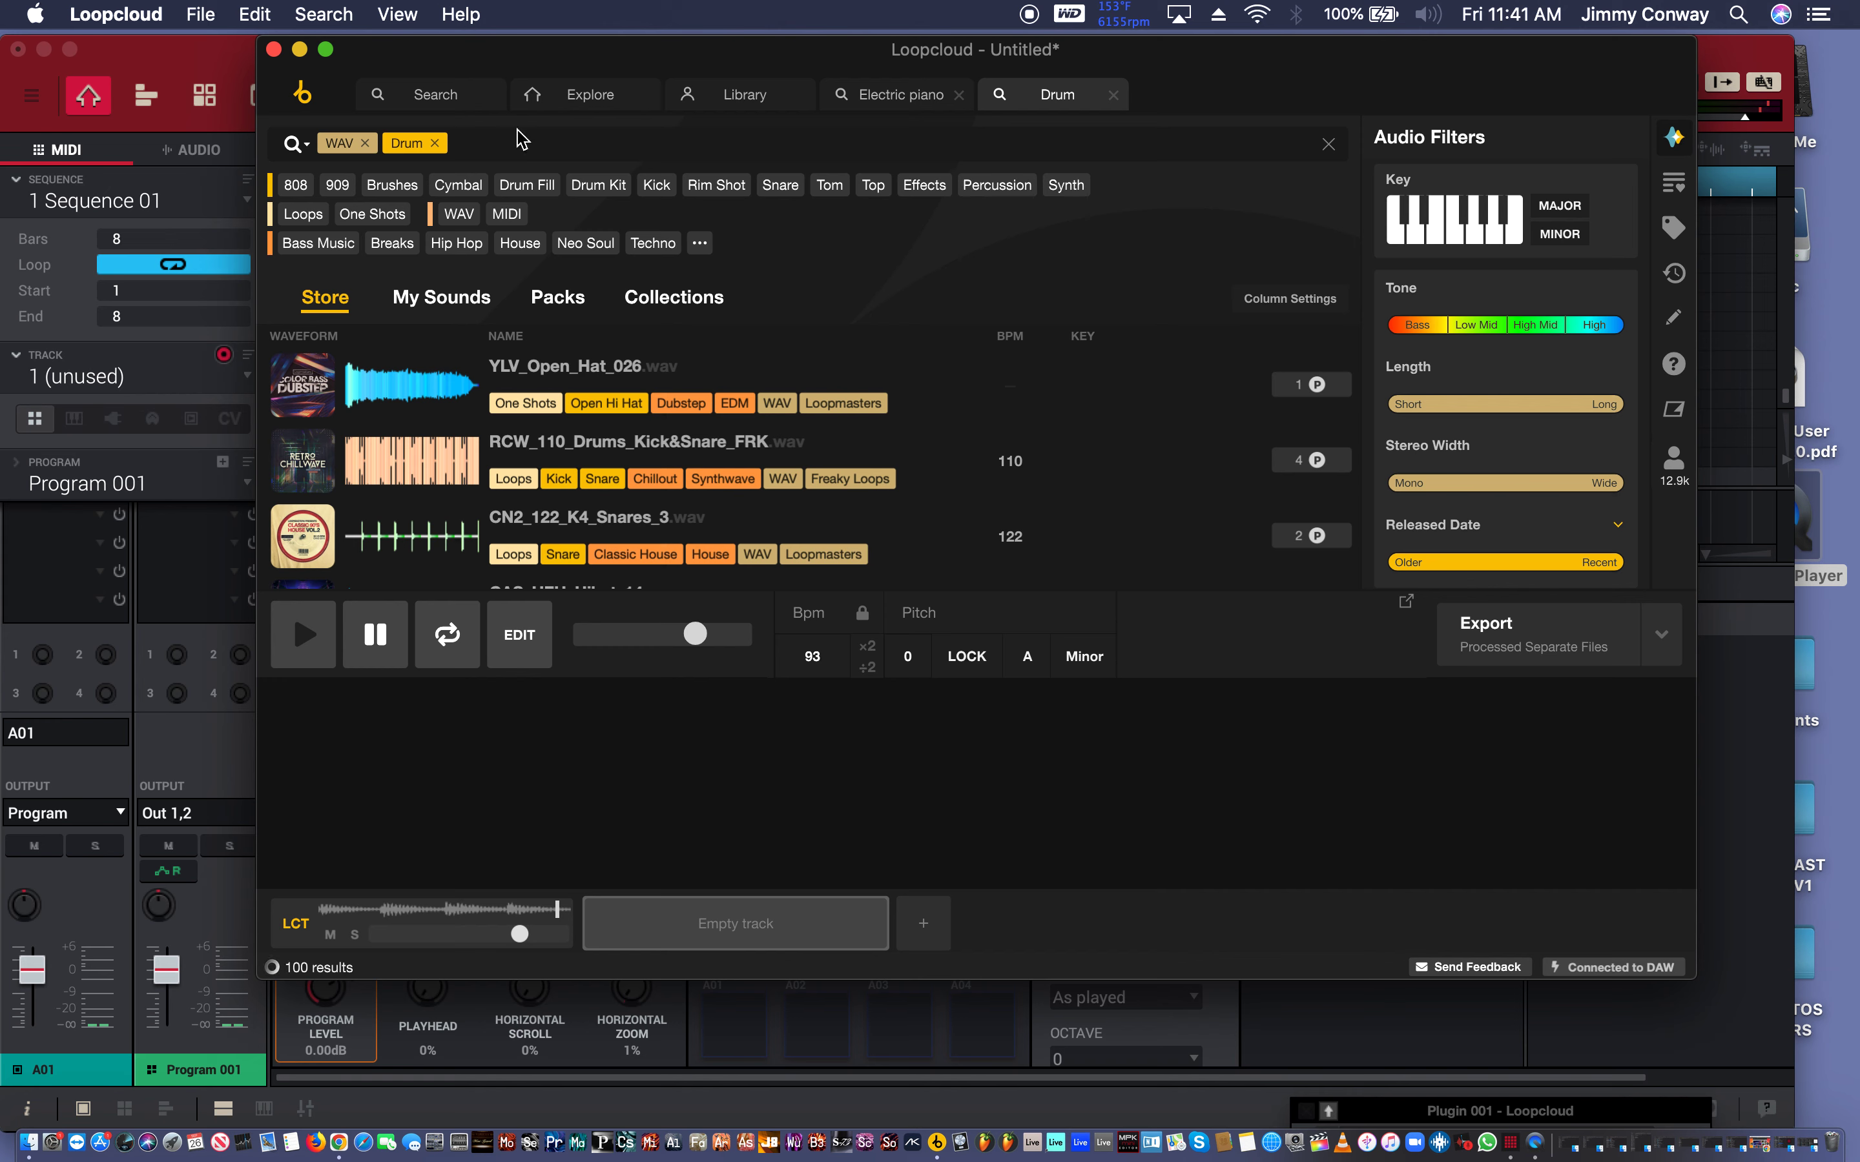
{"action": "type", "text": "hi"}
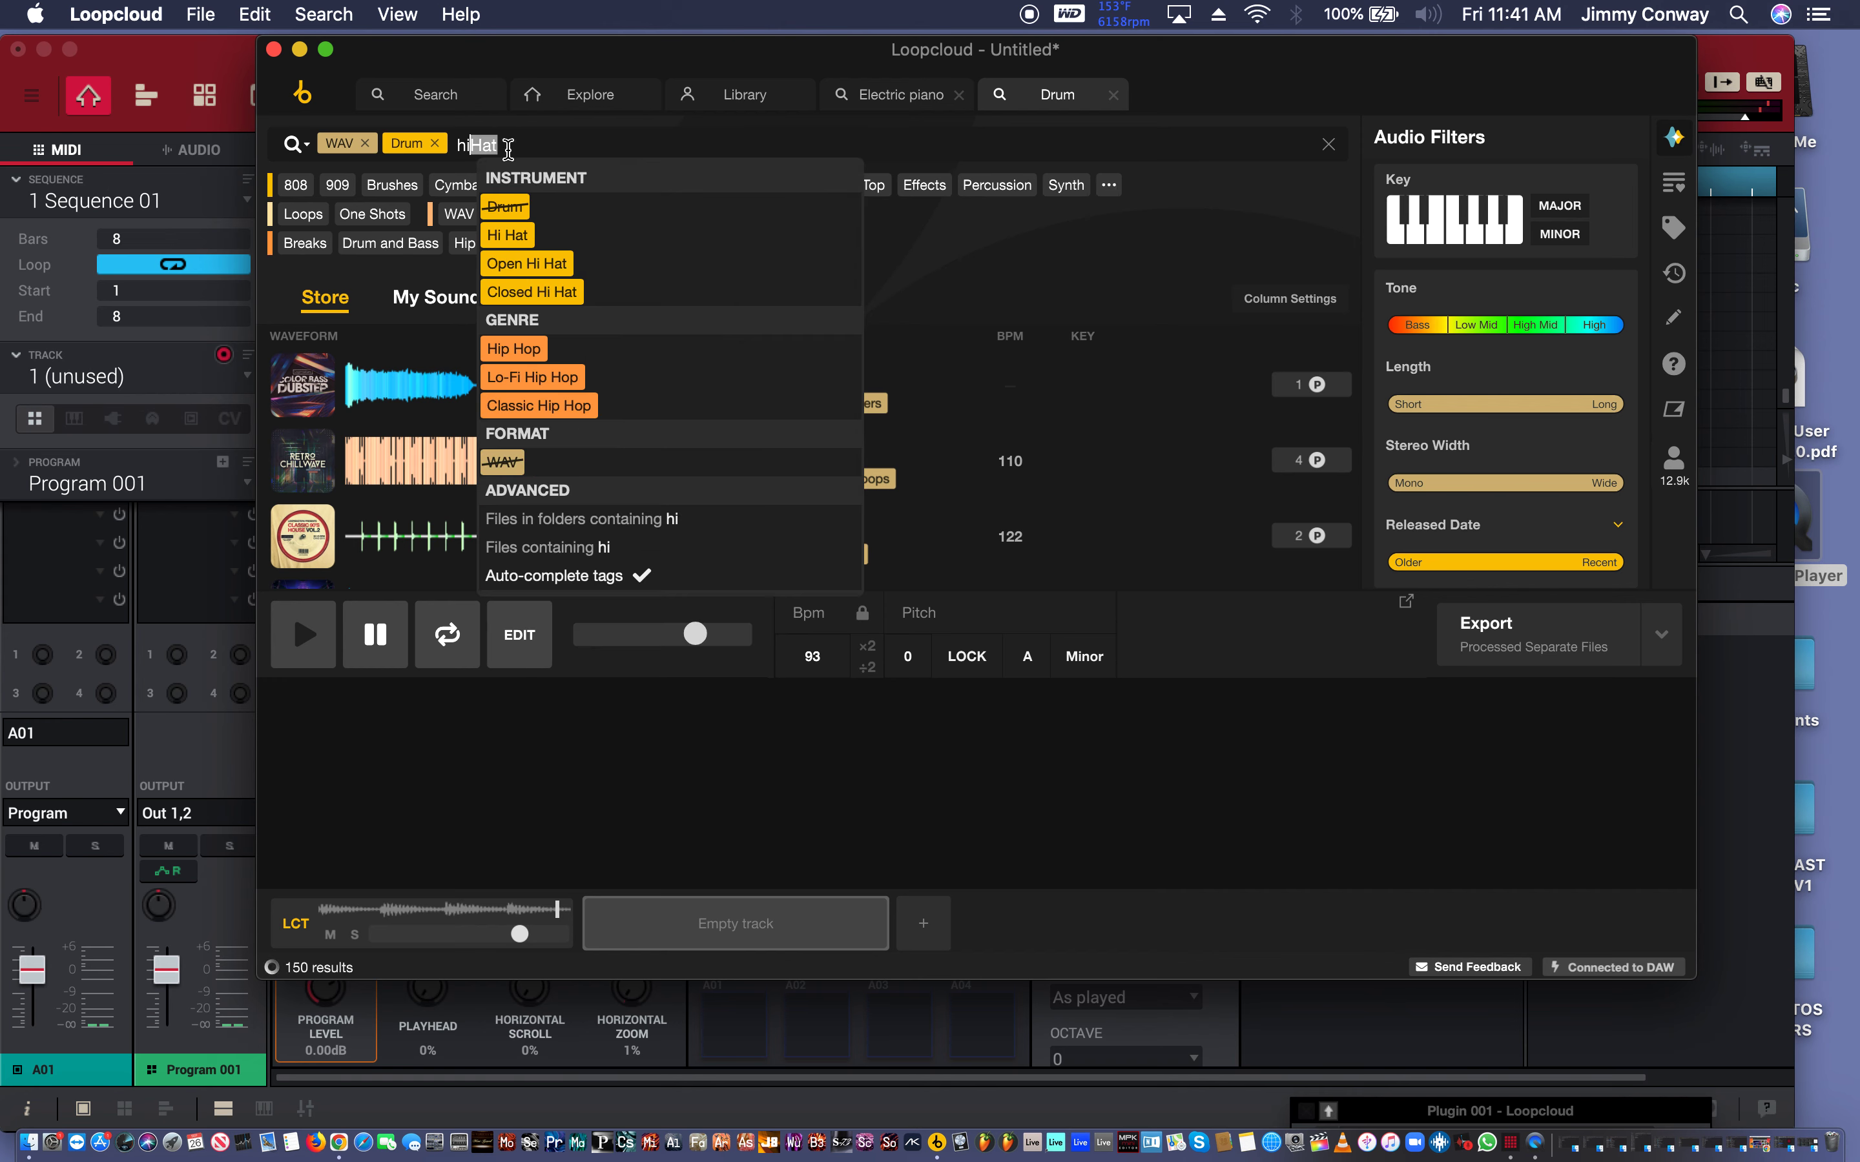
{"action": "left_click", "coordinate": [519, 241]}
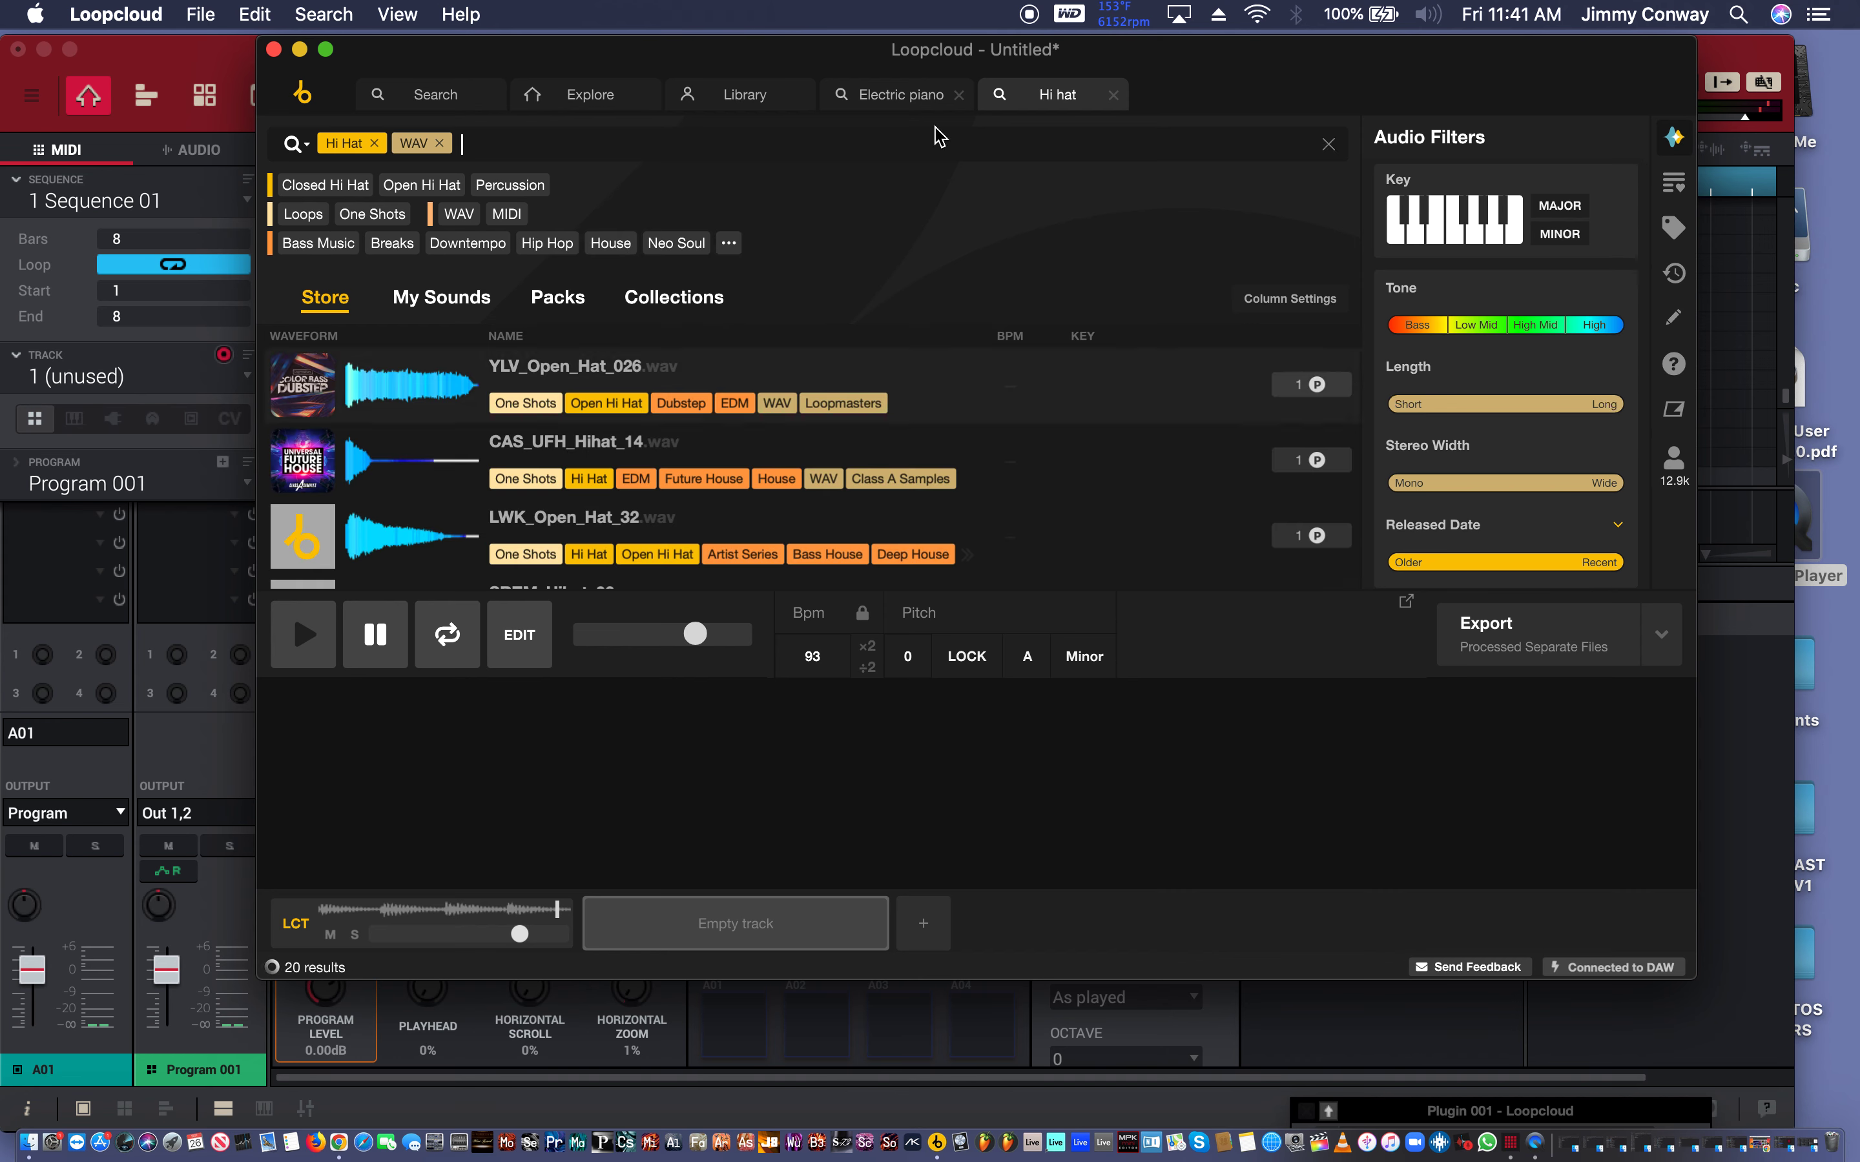
{"action": "left_click", "coordinate": [302, 215]}
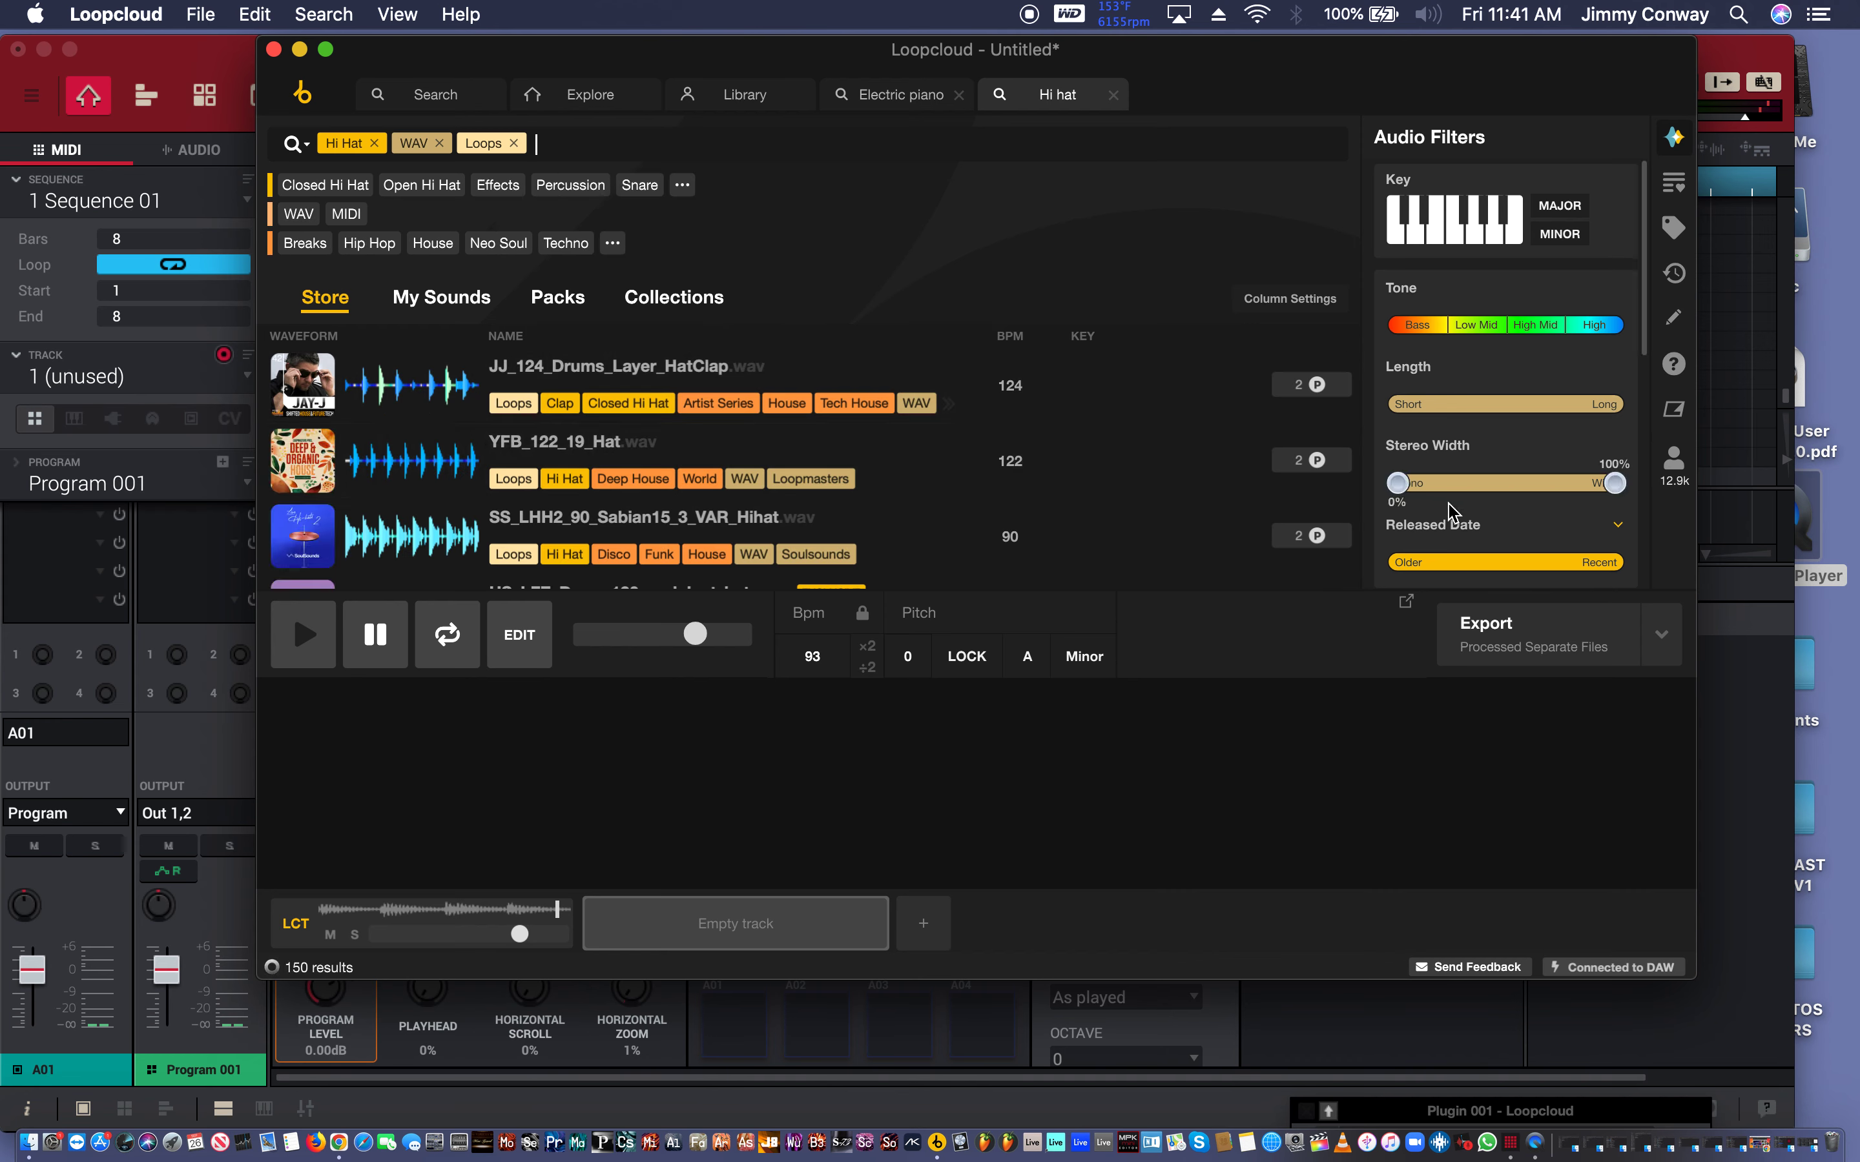
Set the lower Swing limit of the hi-hat loops to 50%.
{"action": "scroll", "coordinate": [1449, 512], "scroll_direction": "down", "scroll_amount": 5}
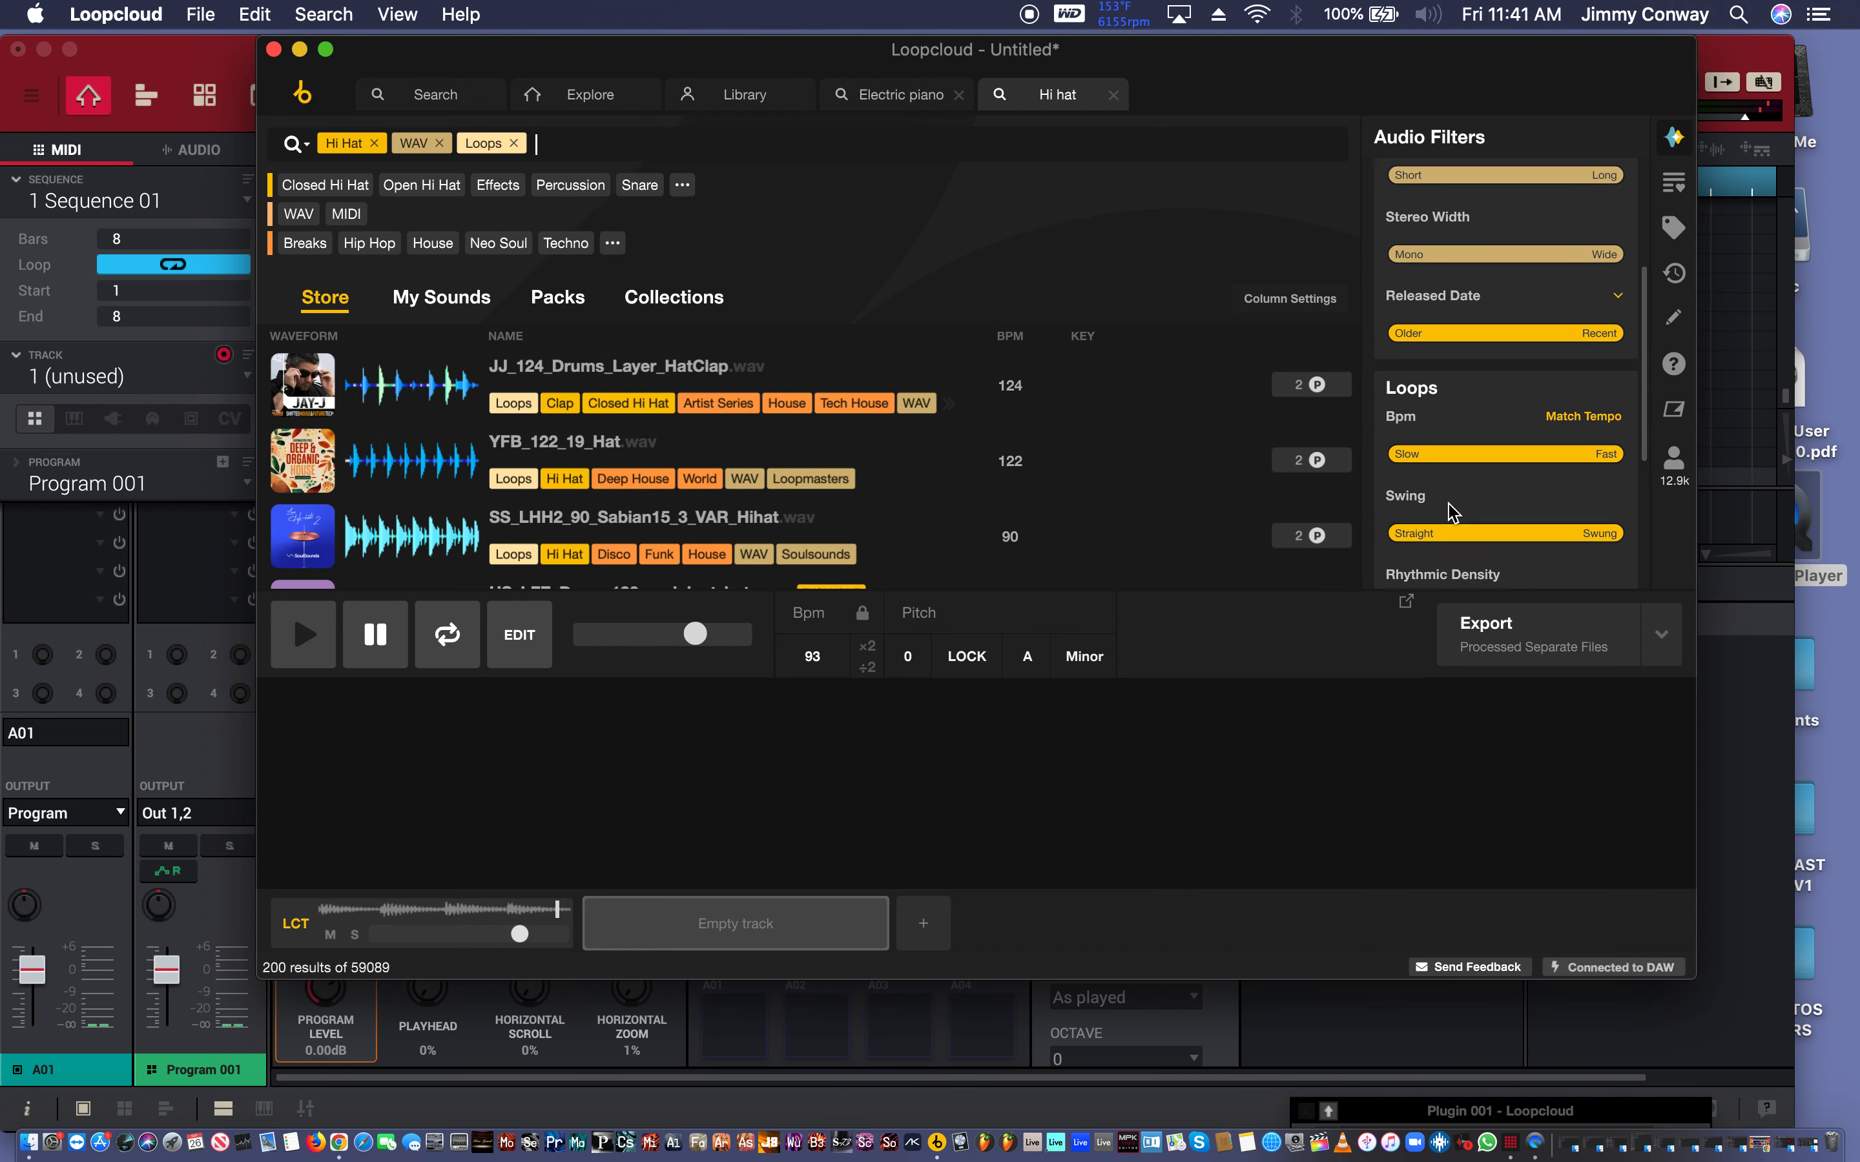
{"action": "scroll", "coordinate": [1452, 512], "scroll_direction": "down", "scroll_amount": 3}
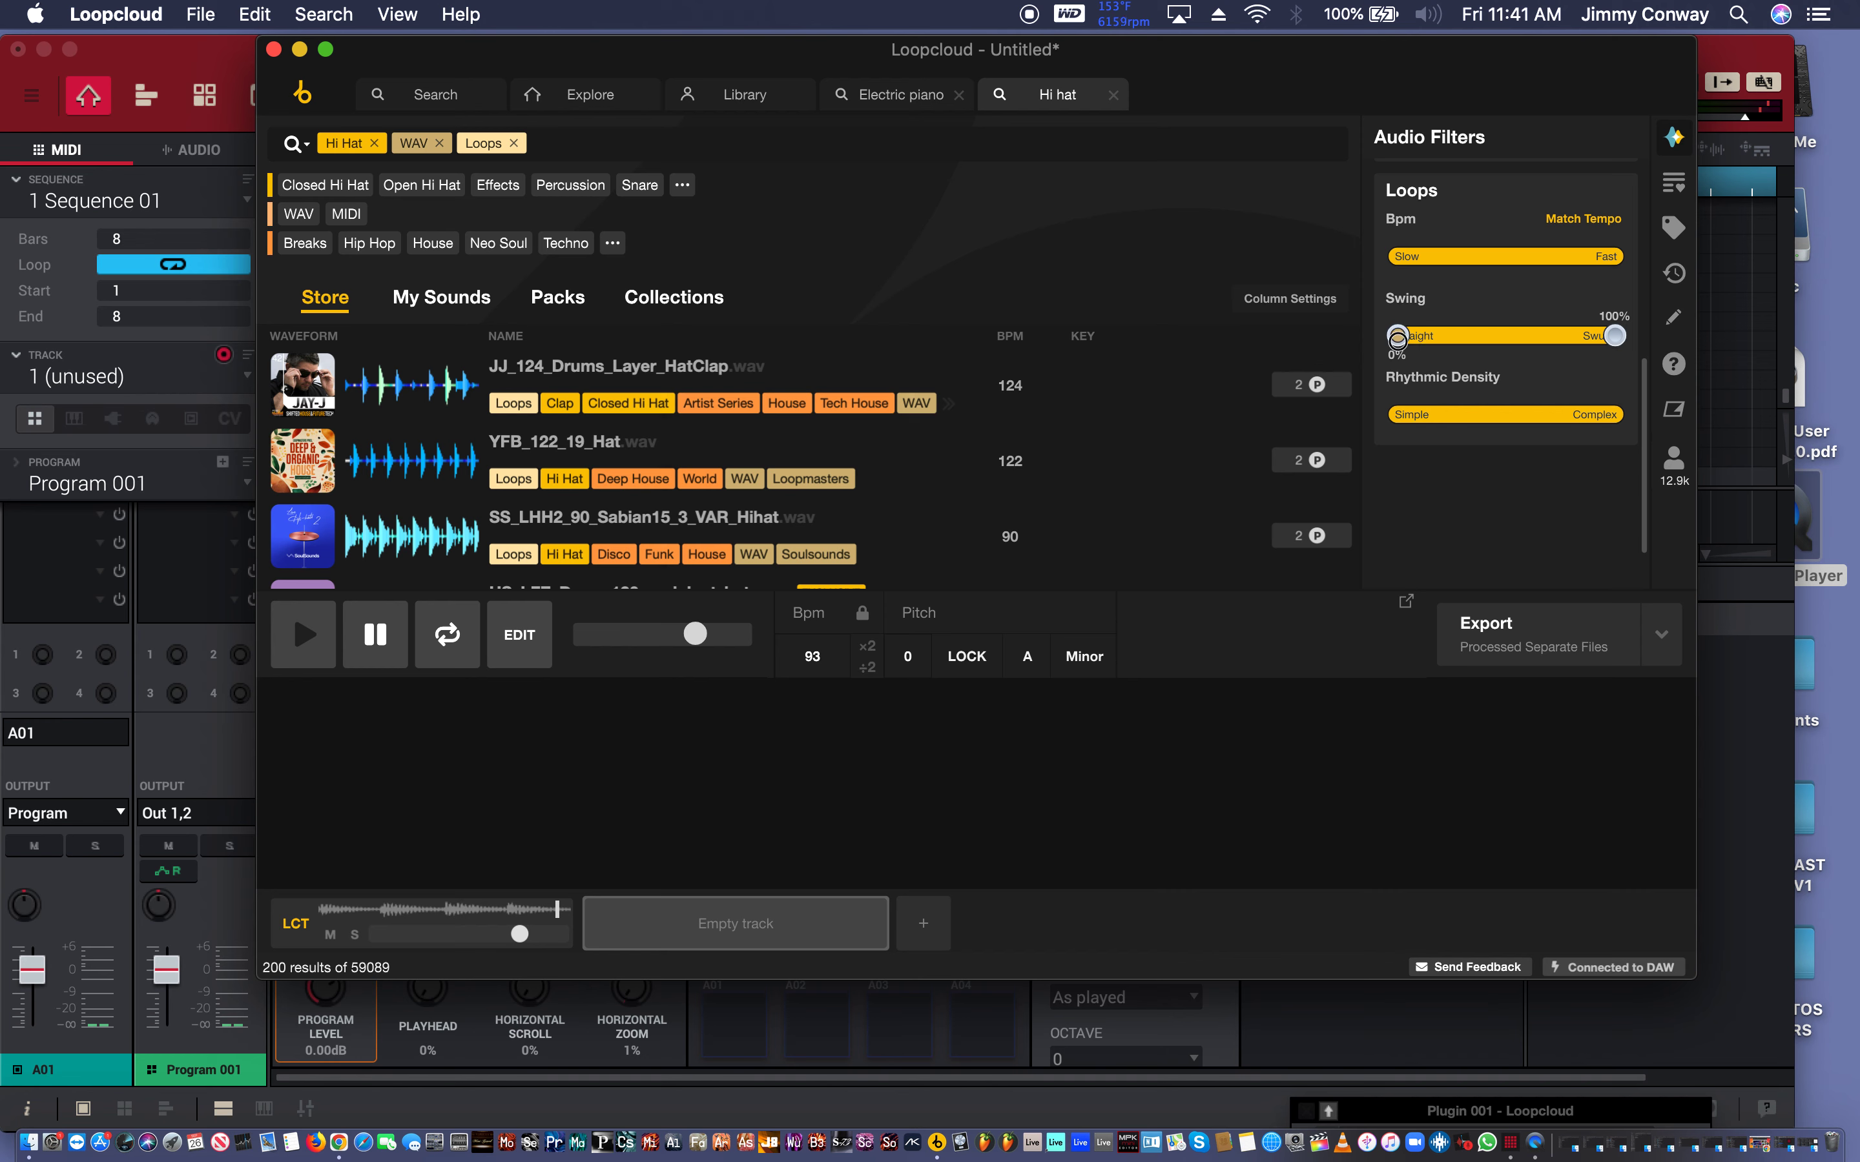
{"action": "left_click_drag", "start_coordinate": [1485, 325], "coordinate": [1493, 323]}
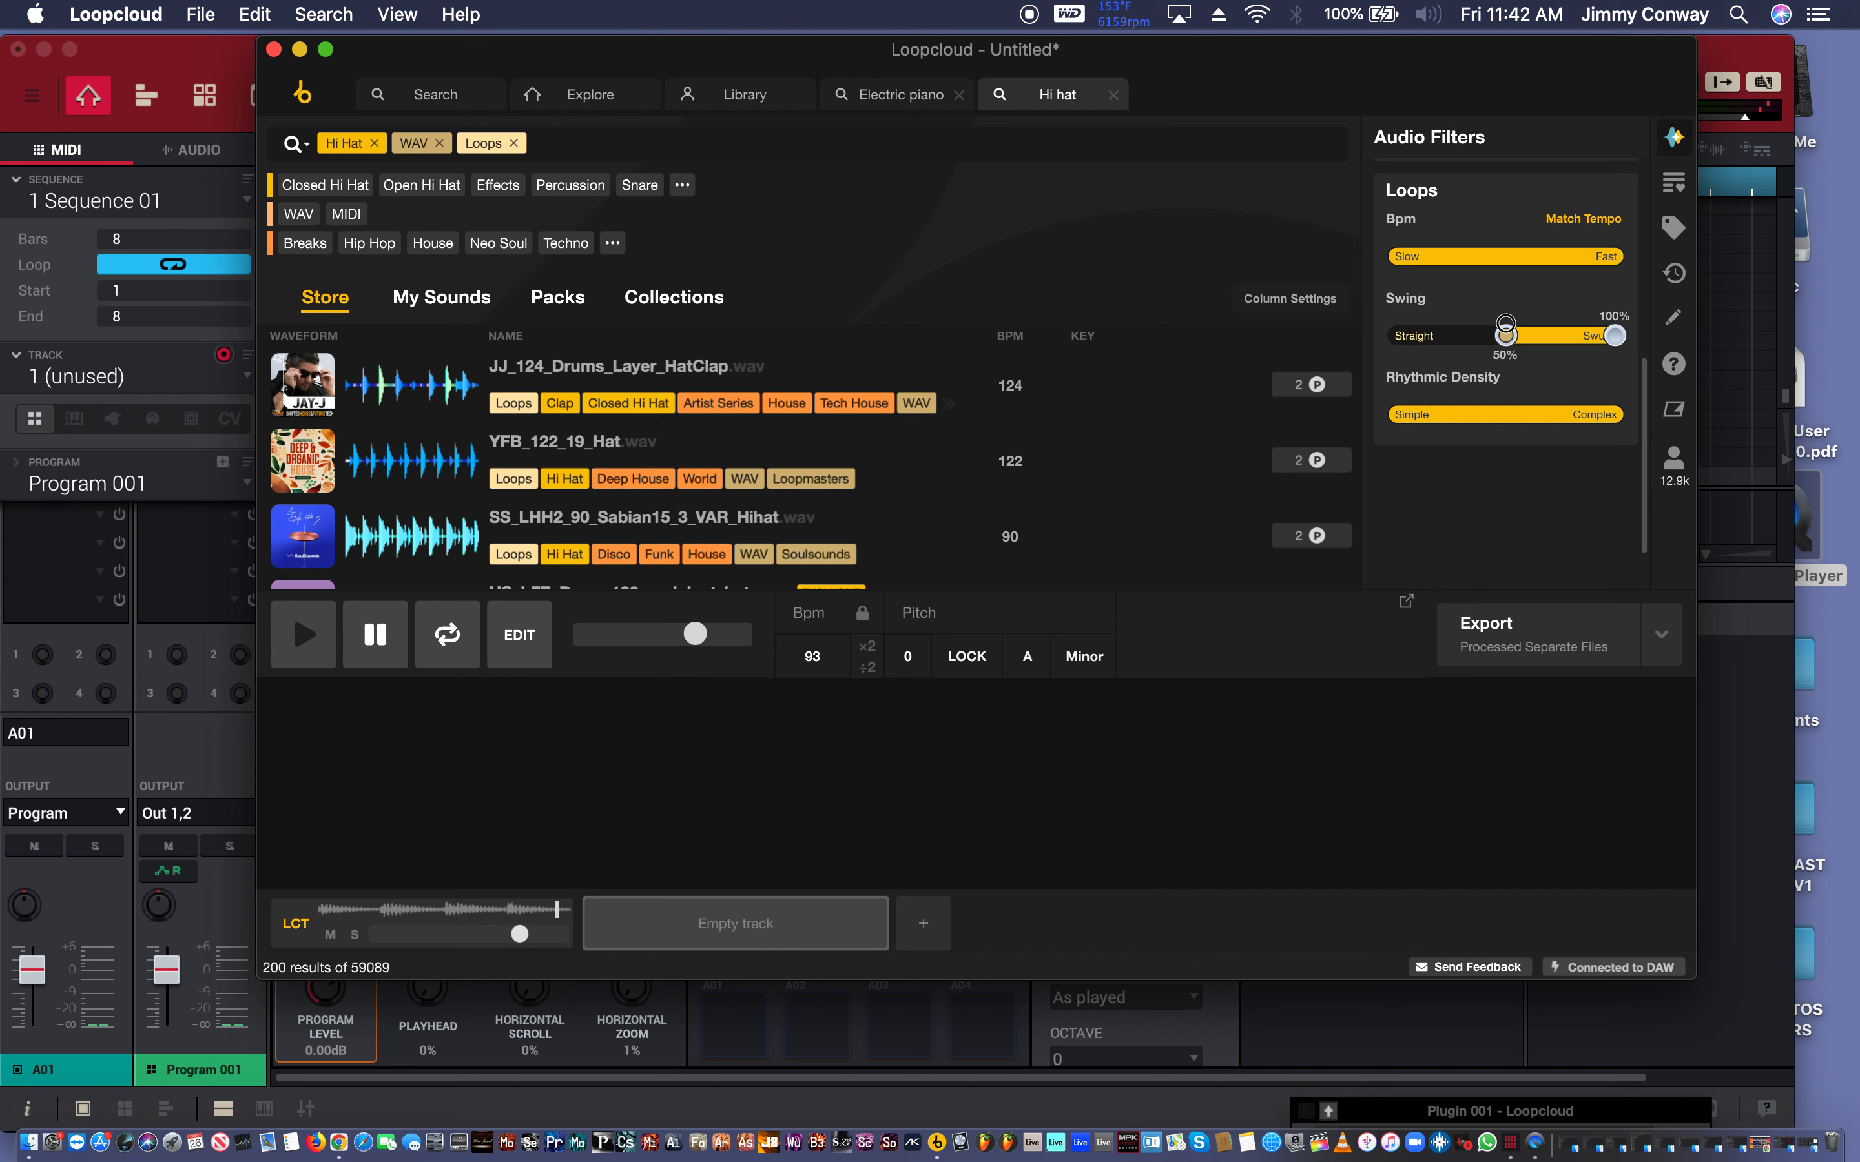
{"action": "left_click_drag", "start_coordinate": [1505, 323], "coordinate": [1504, 323]}
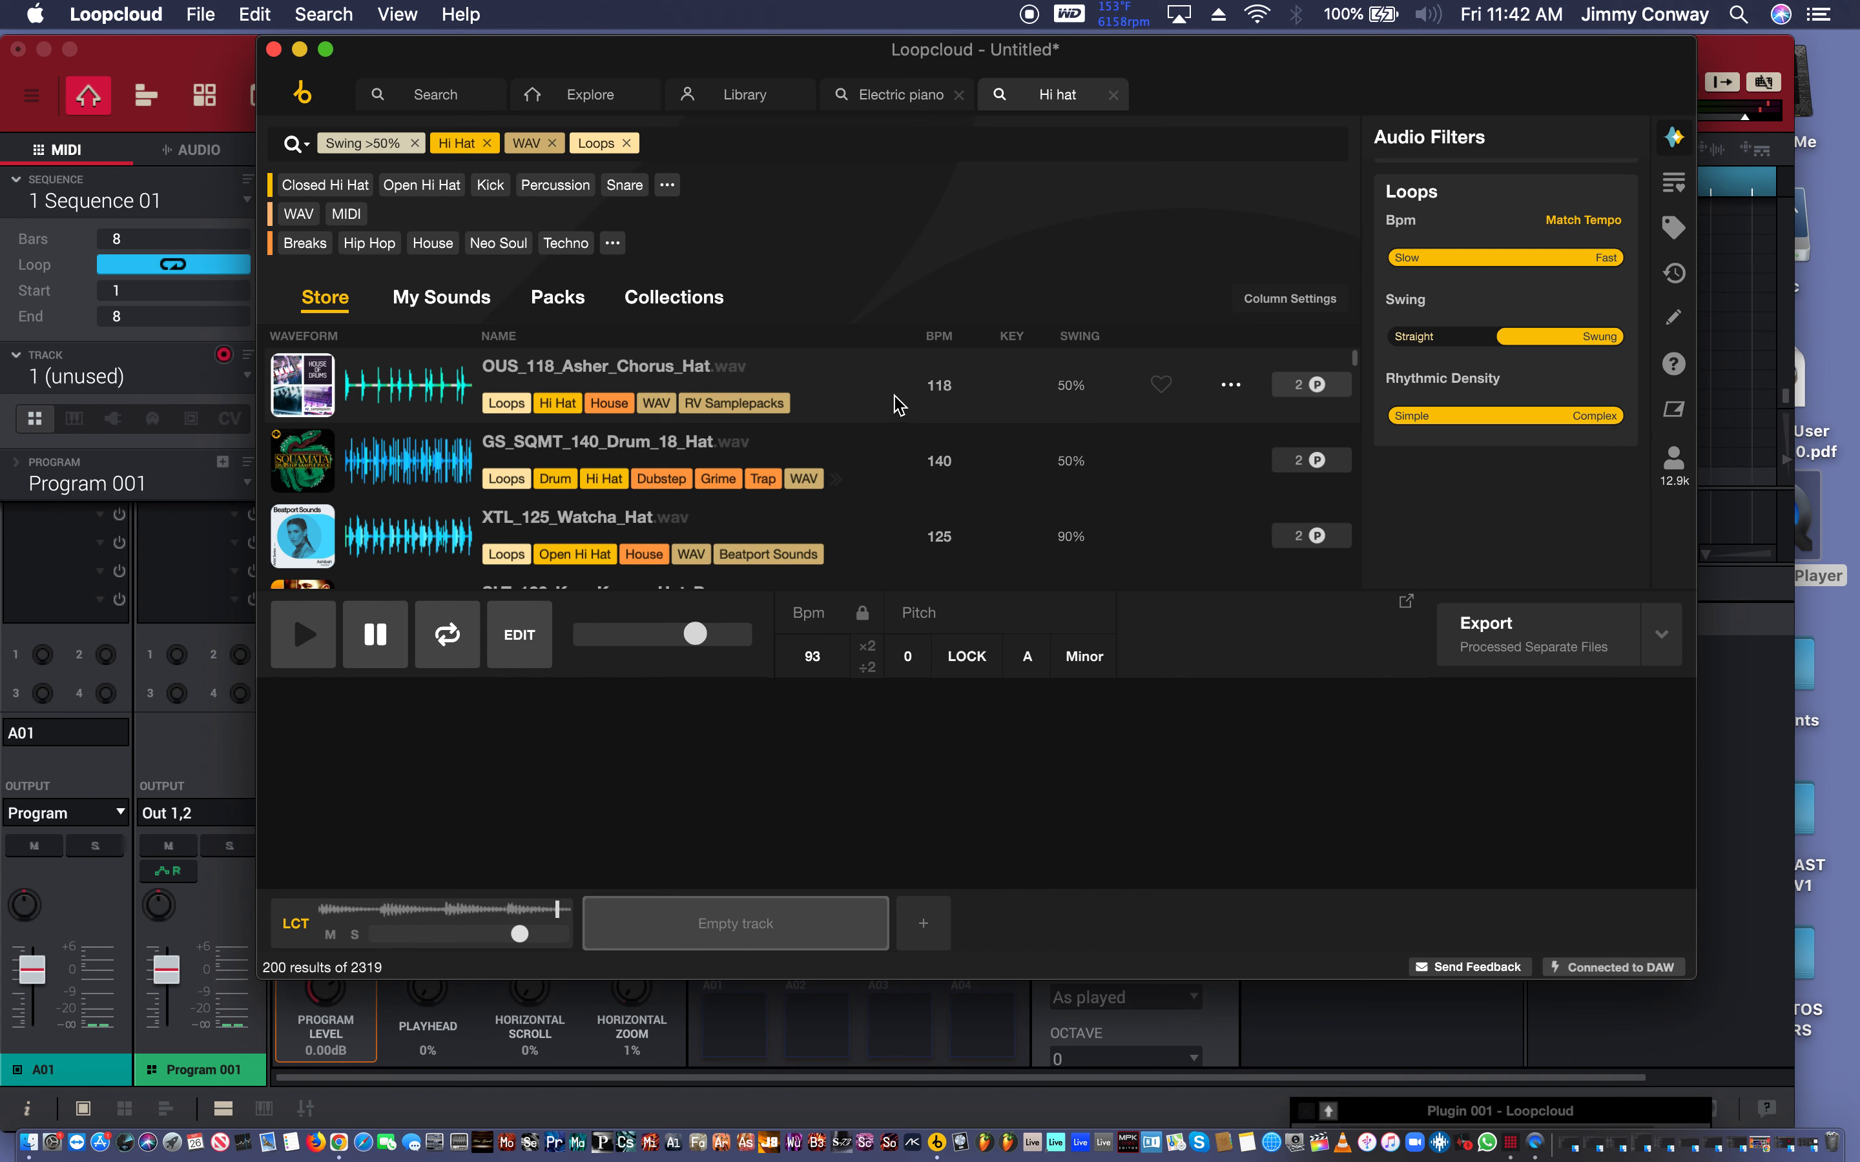
Preview the swung hi-hat loops GS_SQMT_140_Drum_18_Hat, XTL_125_Watcha_Hat and SLT_126_KoneKrame_Hat_Perc over the electric piano.
{"action": "key", "text": "Down"}
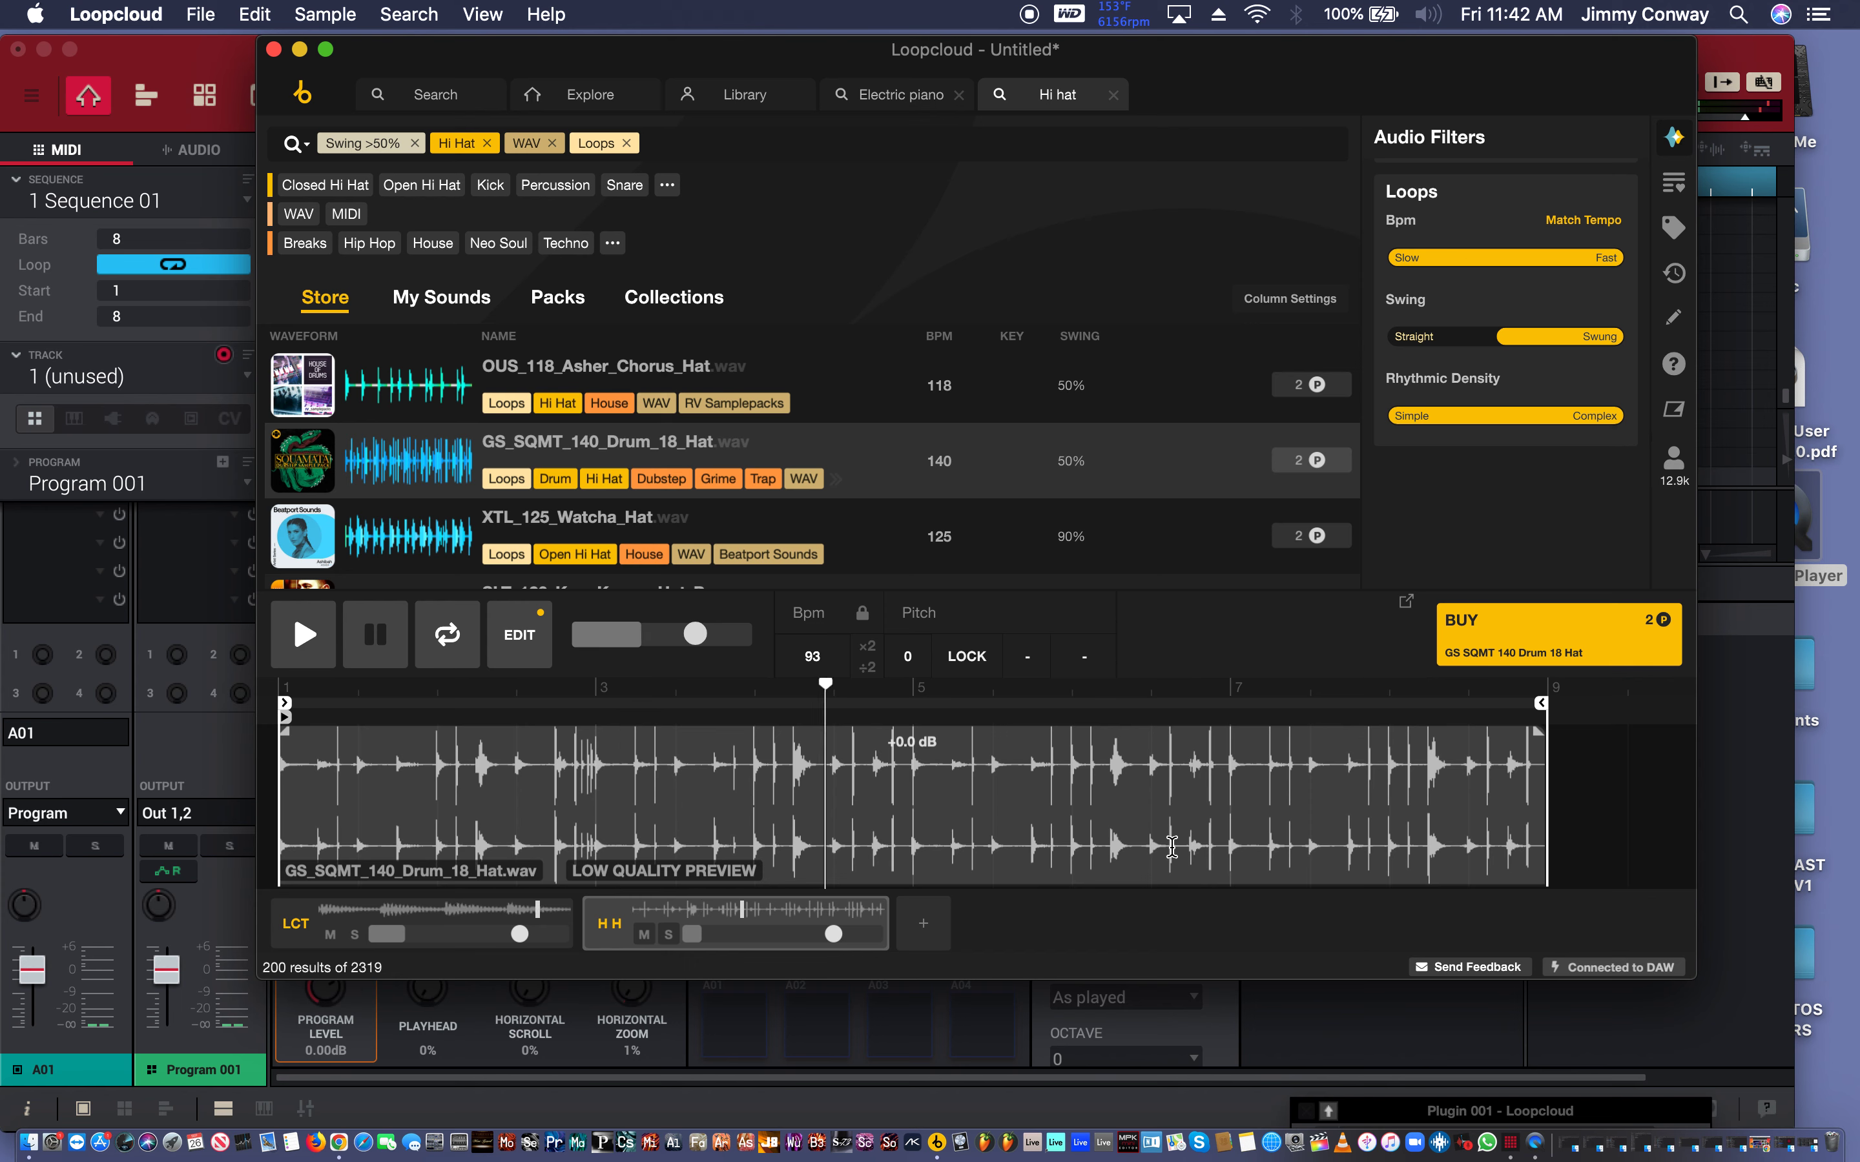
{"action": "key", "text": "Down"}
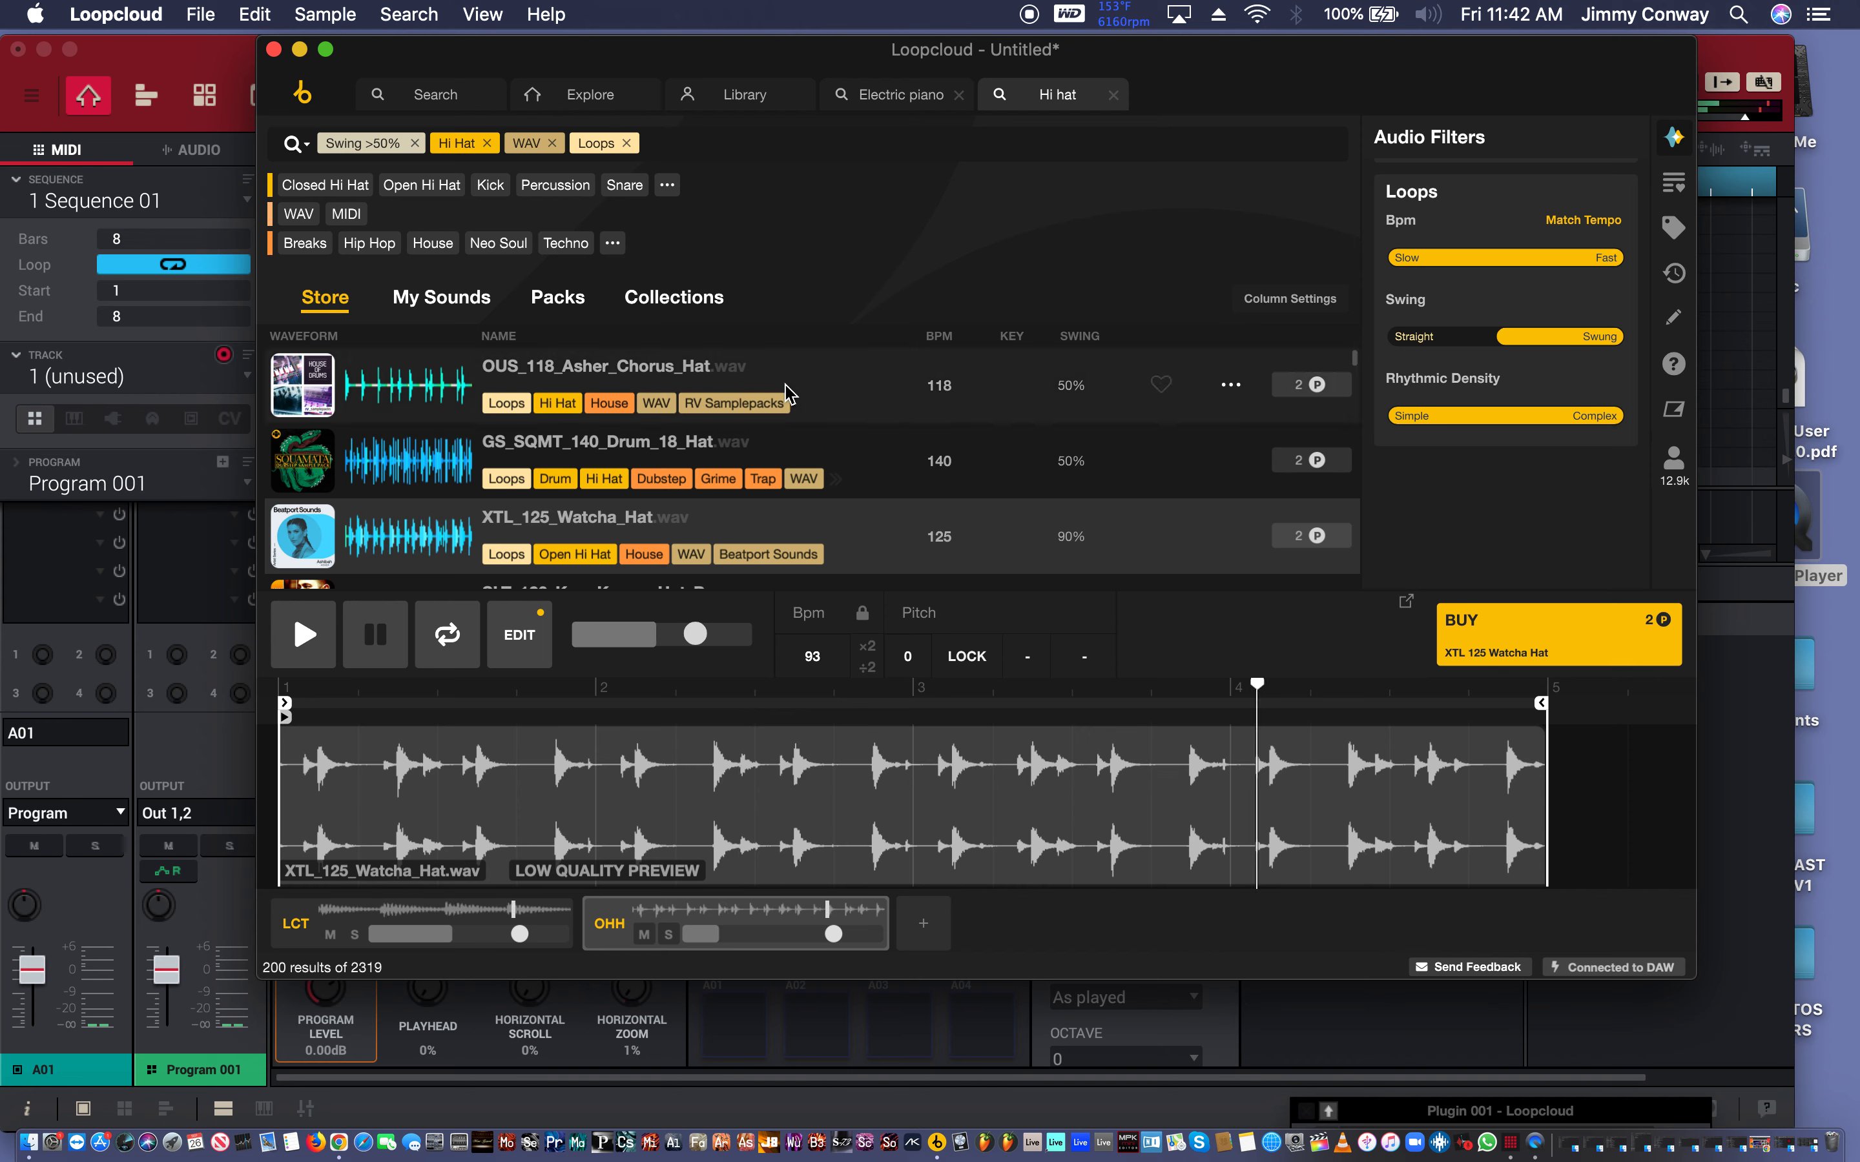
{"action": "key", "text": "Down"}
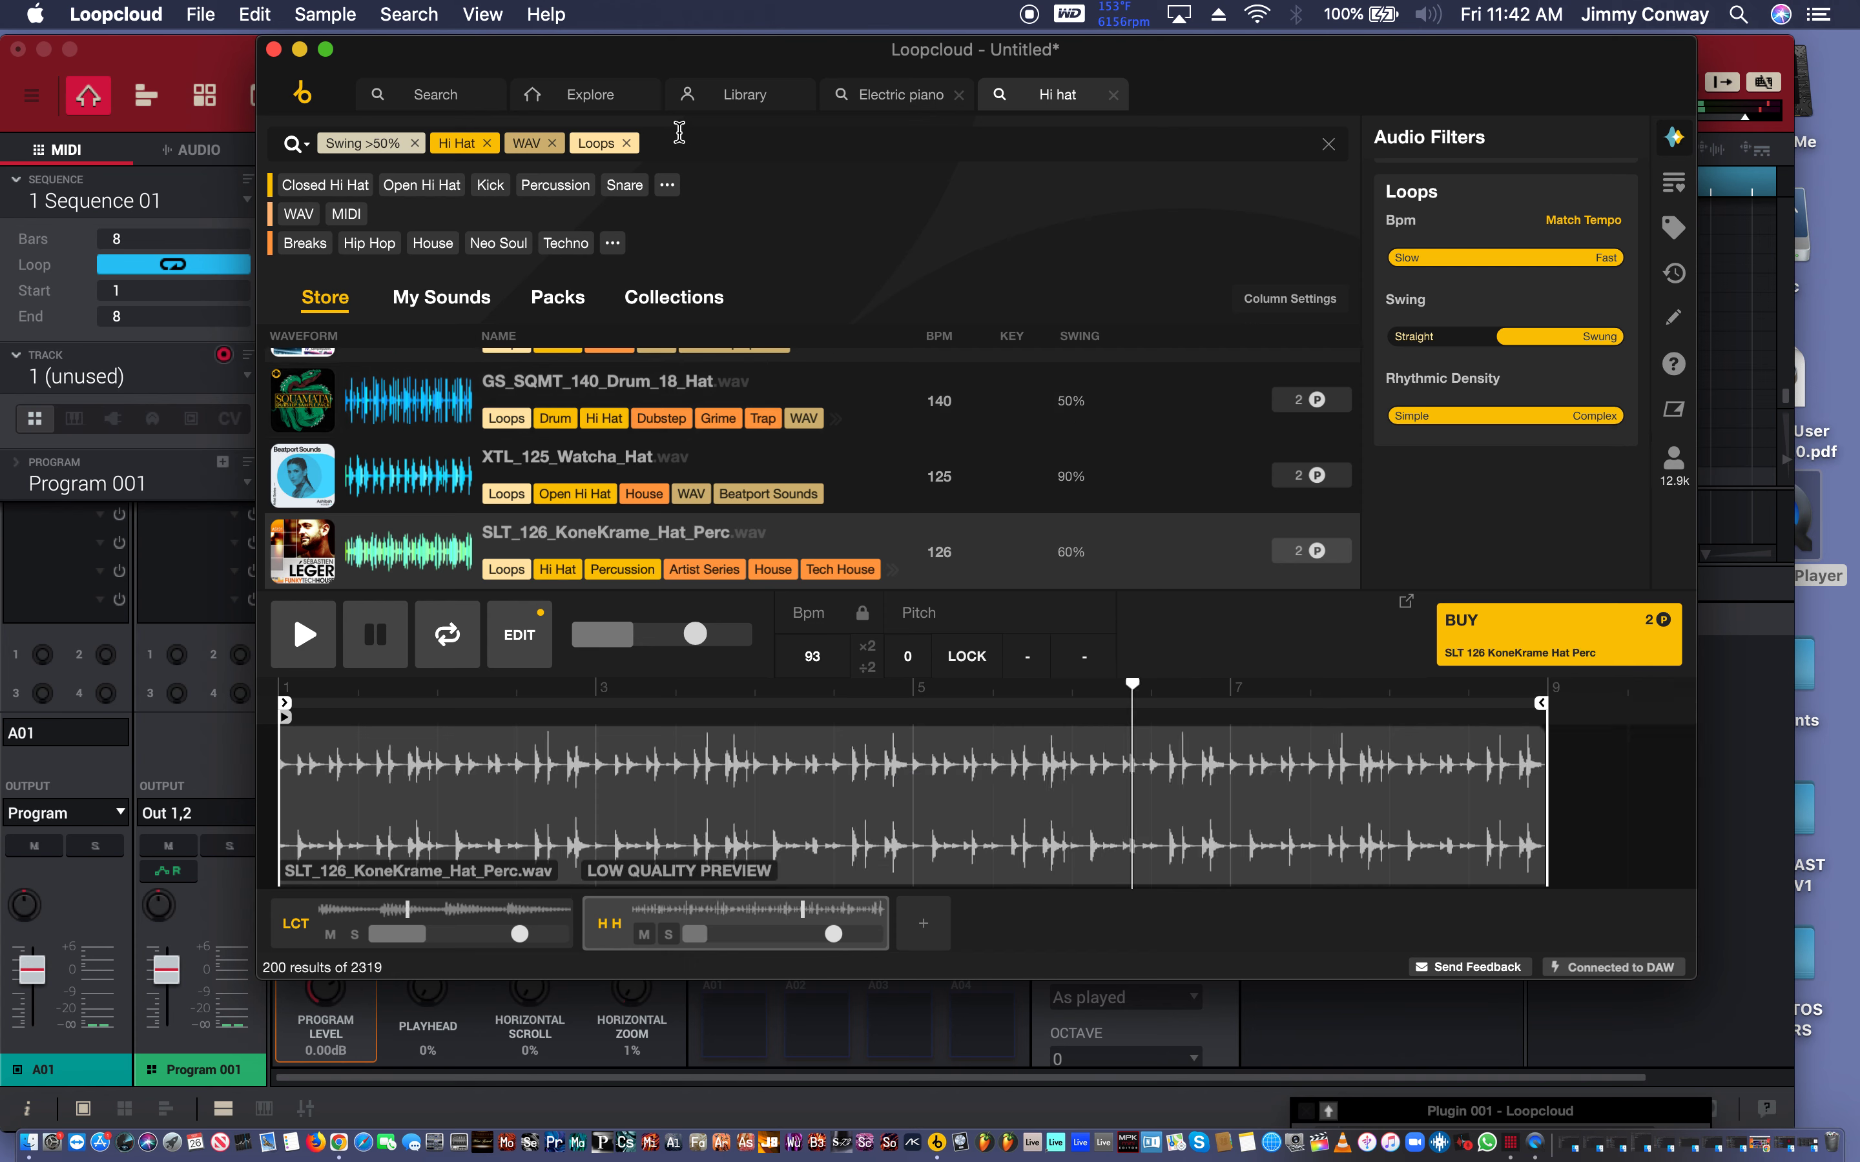
Filter the hi-hat loops by Neo Soul and audition them from RNS2_115_Light_Rim_Hat_2 through LTLF_120_TOPLOOP_HATSOFF on the second track.
{"action": "type", "text": "neosoul"}
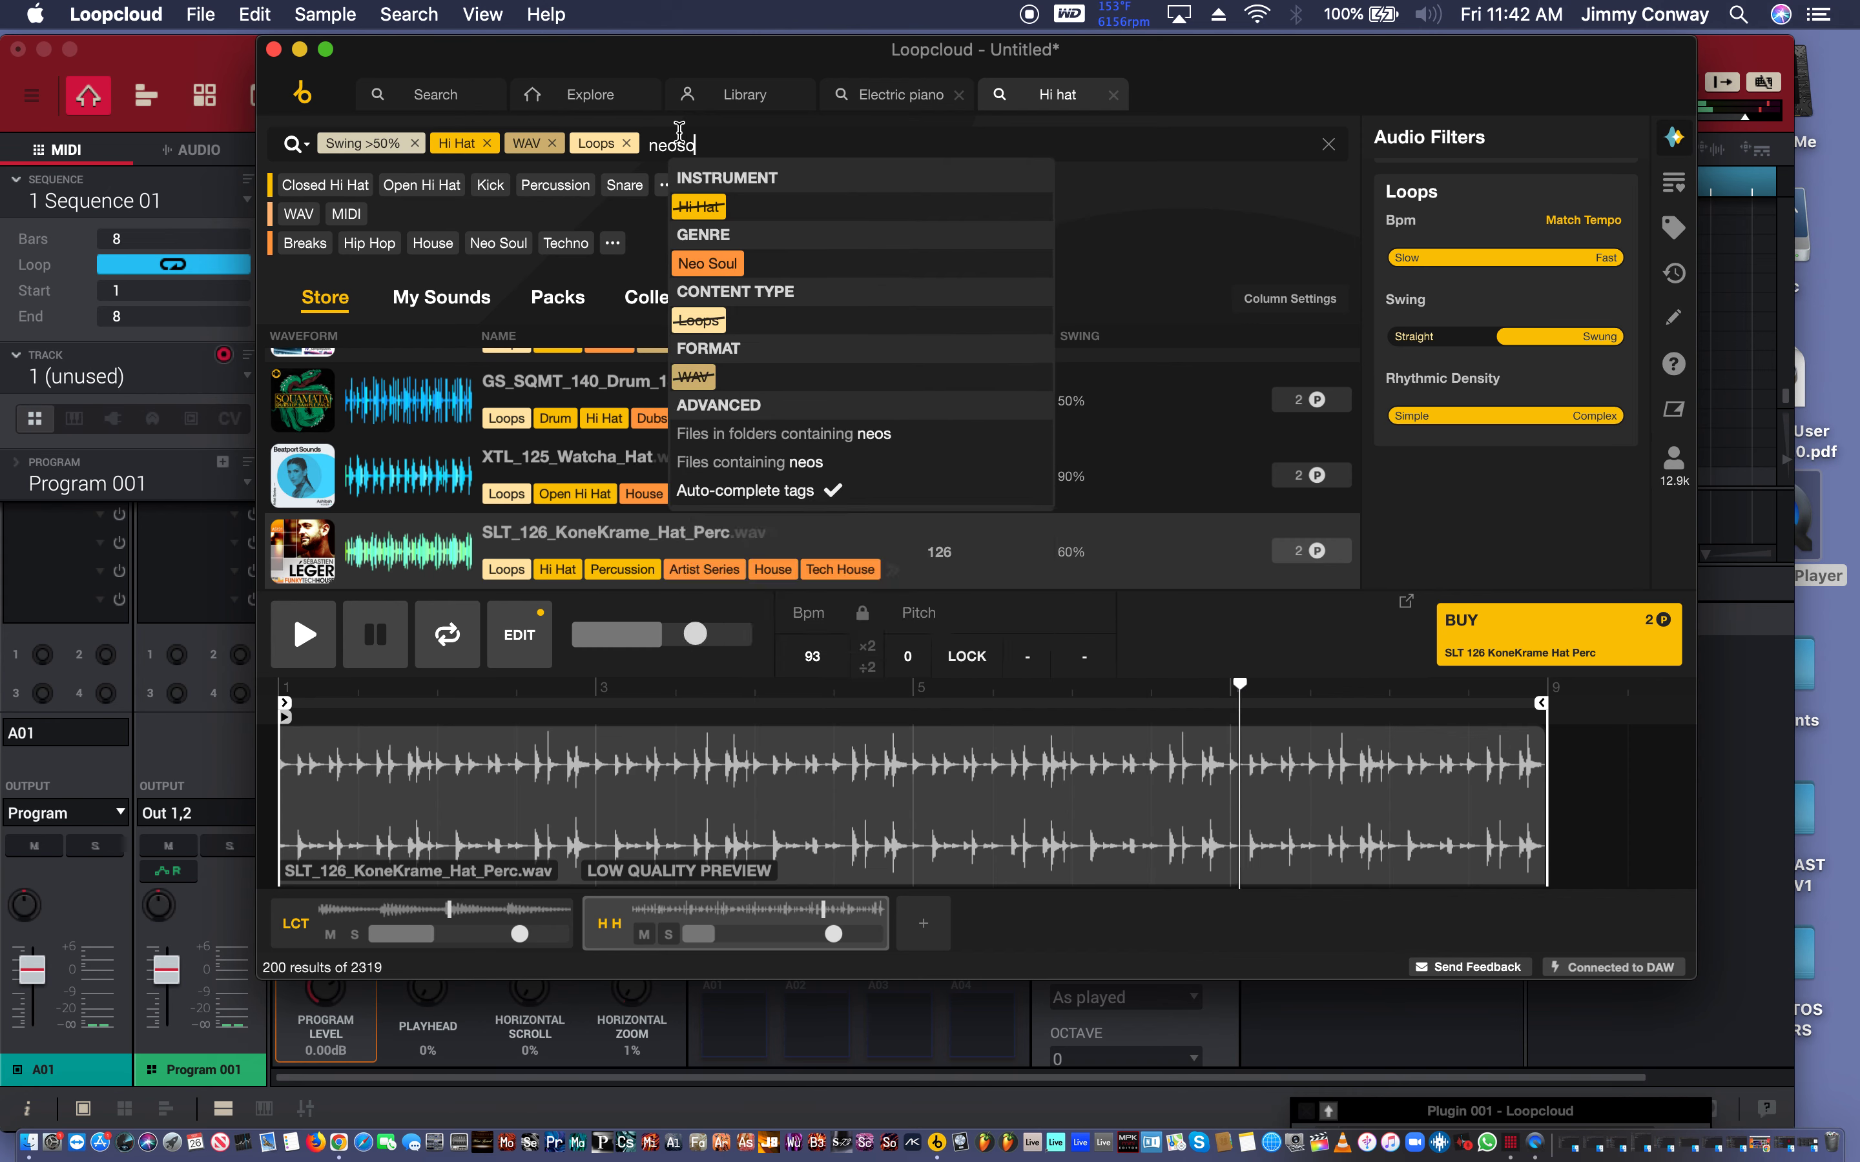
{"action": "left_click", "coordinate": [706, 265]}
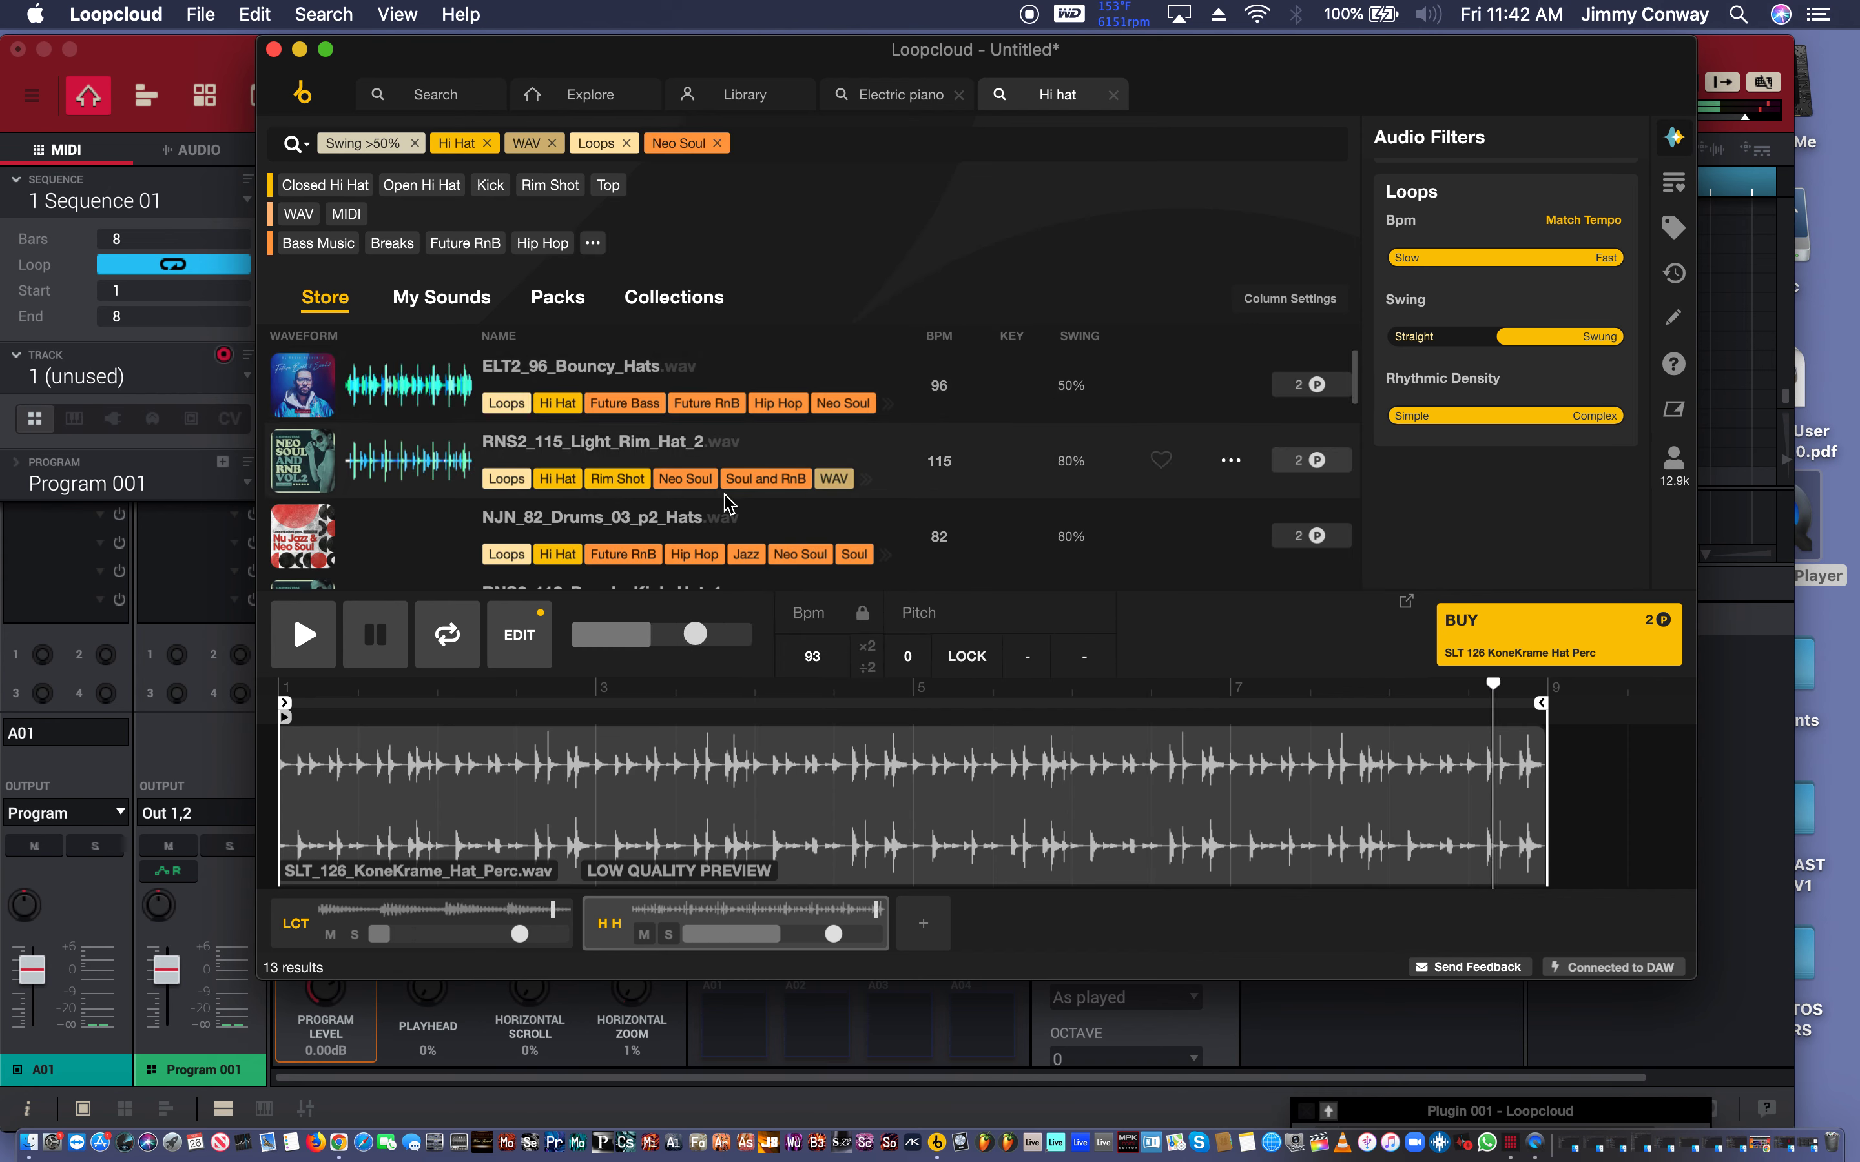
{"action": "left_click", "coordinate": [718, 440]}
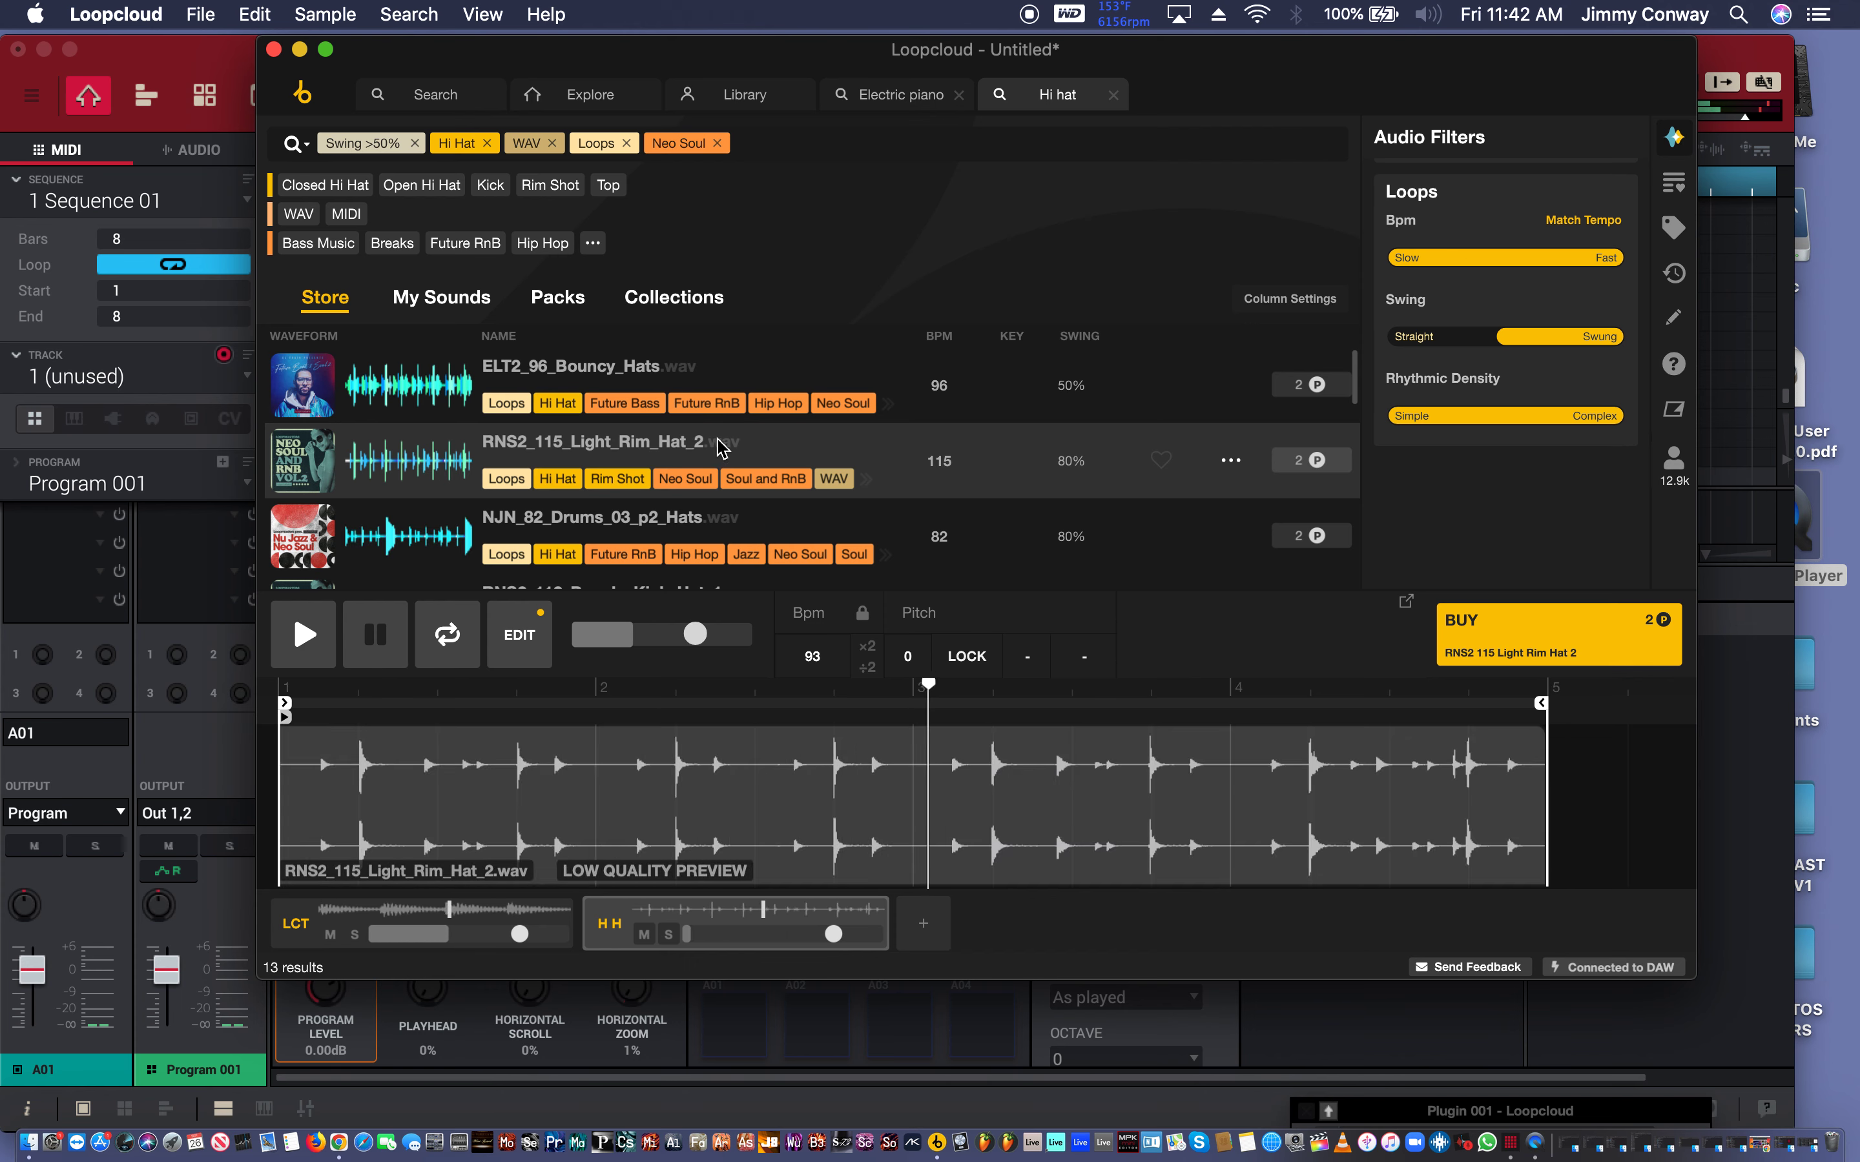
{"action": "key", "text": "Down"}
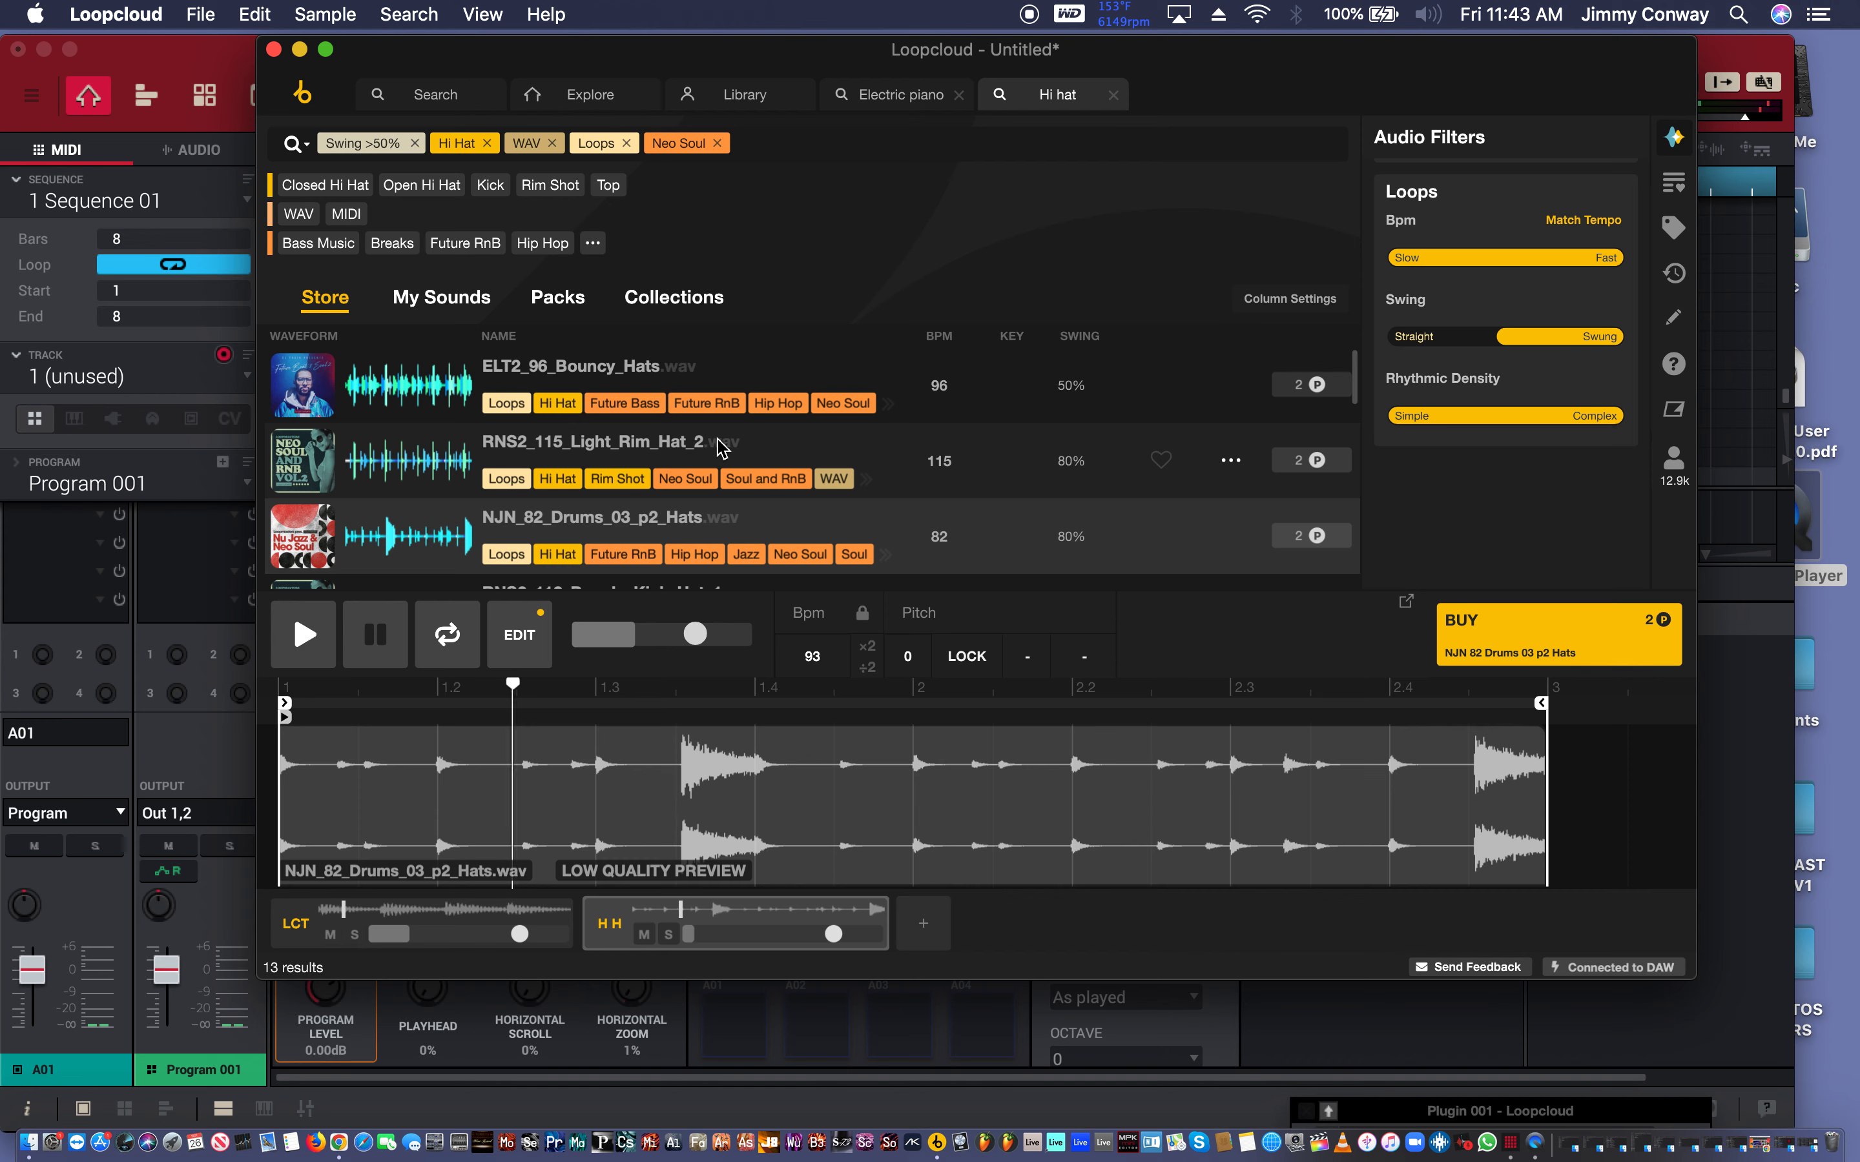
{"action": "key", "text": "Down"}
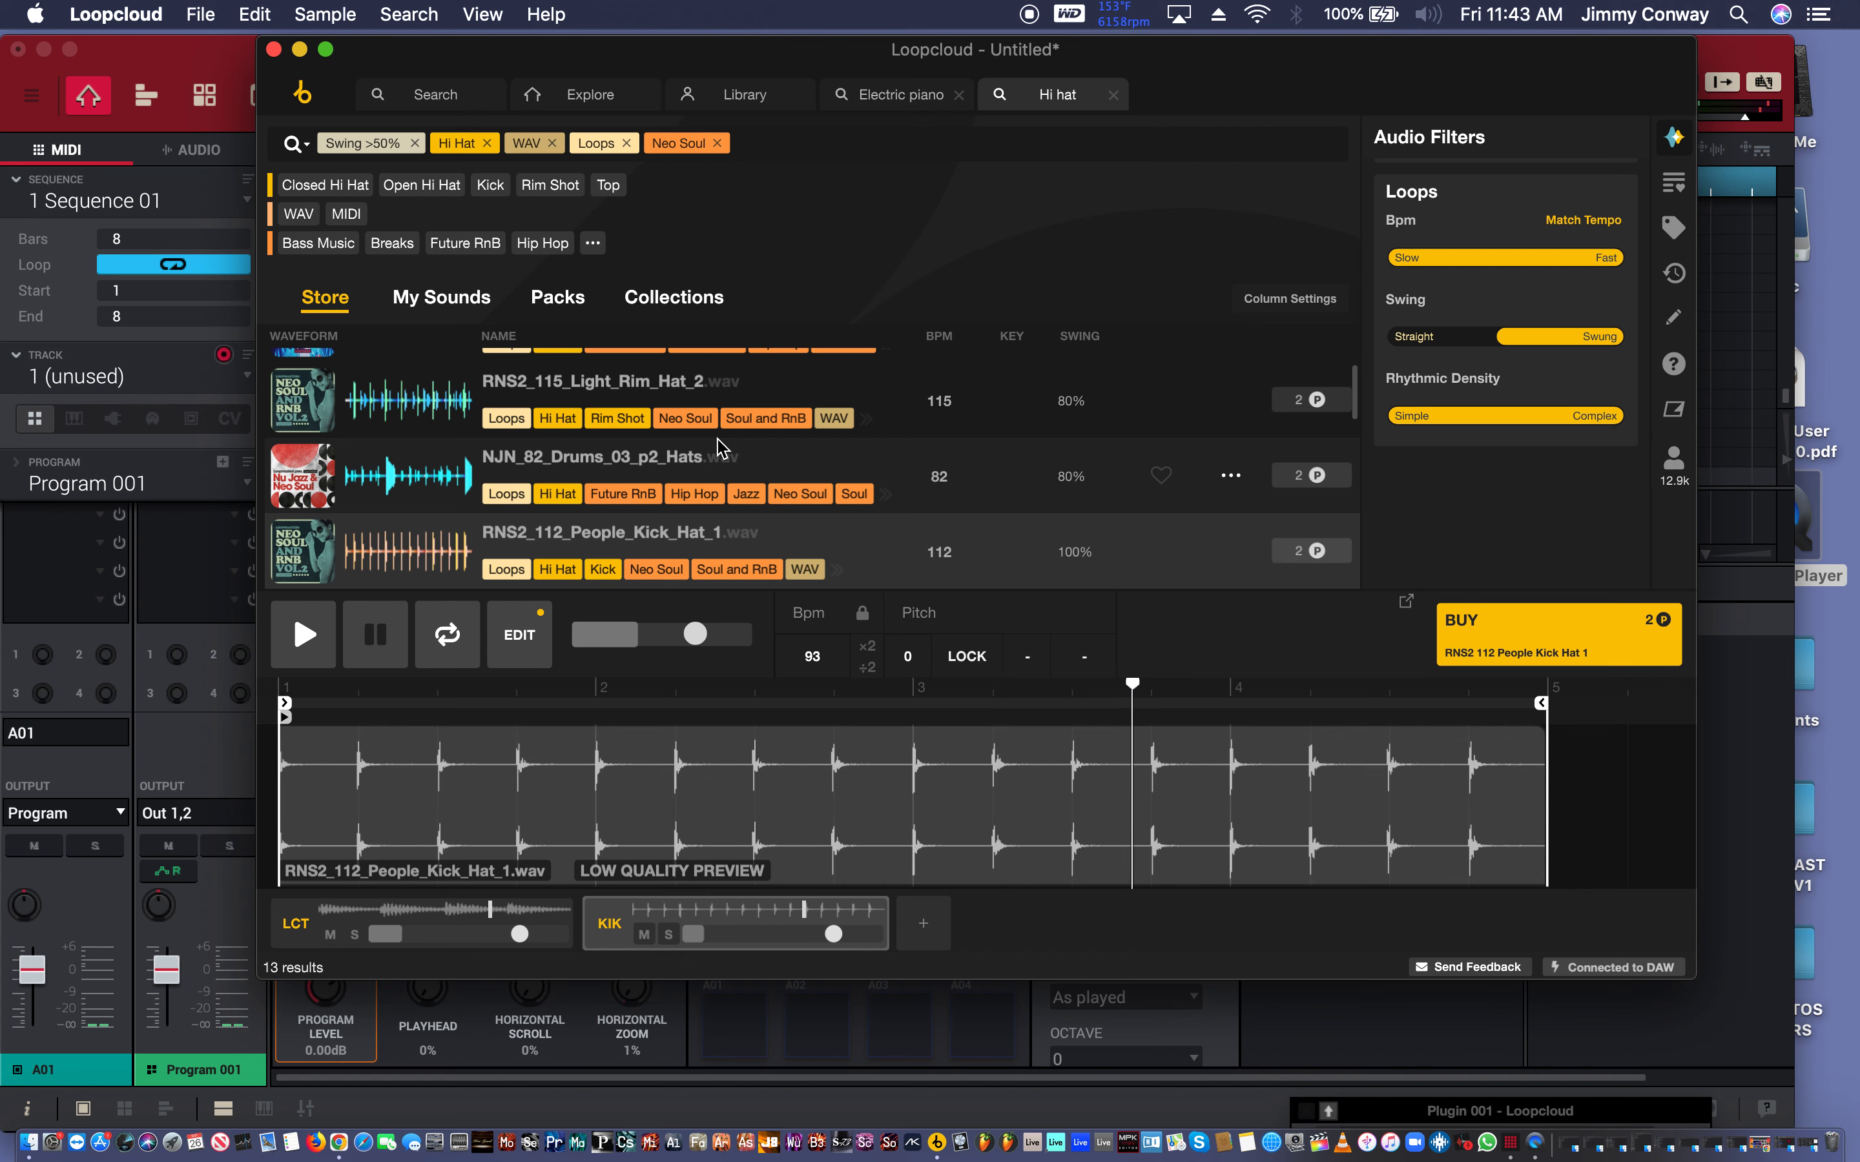
{"action": "key", "text": "Down"}
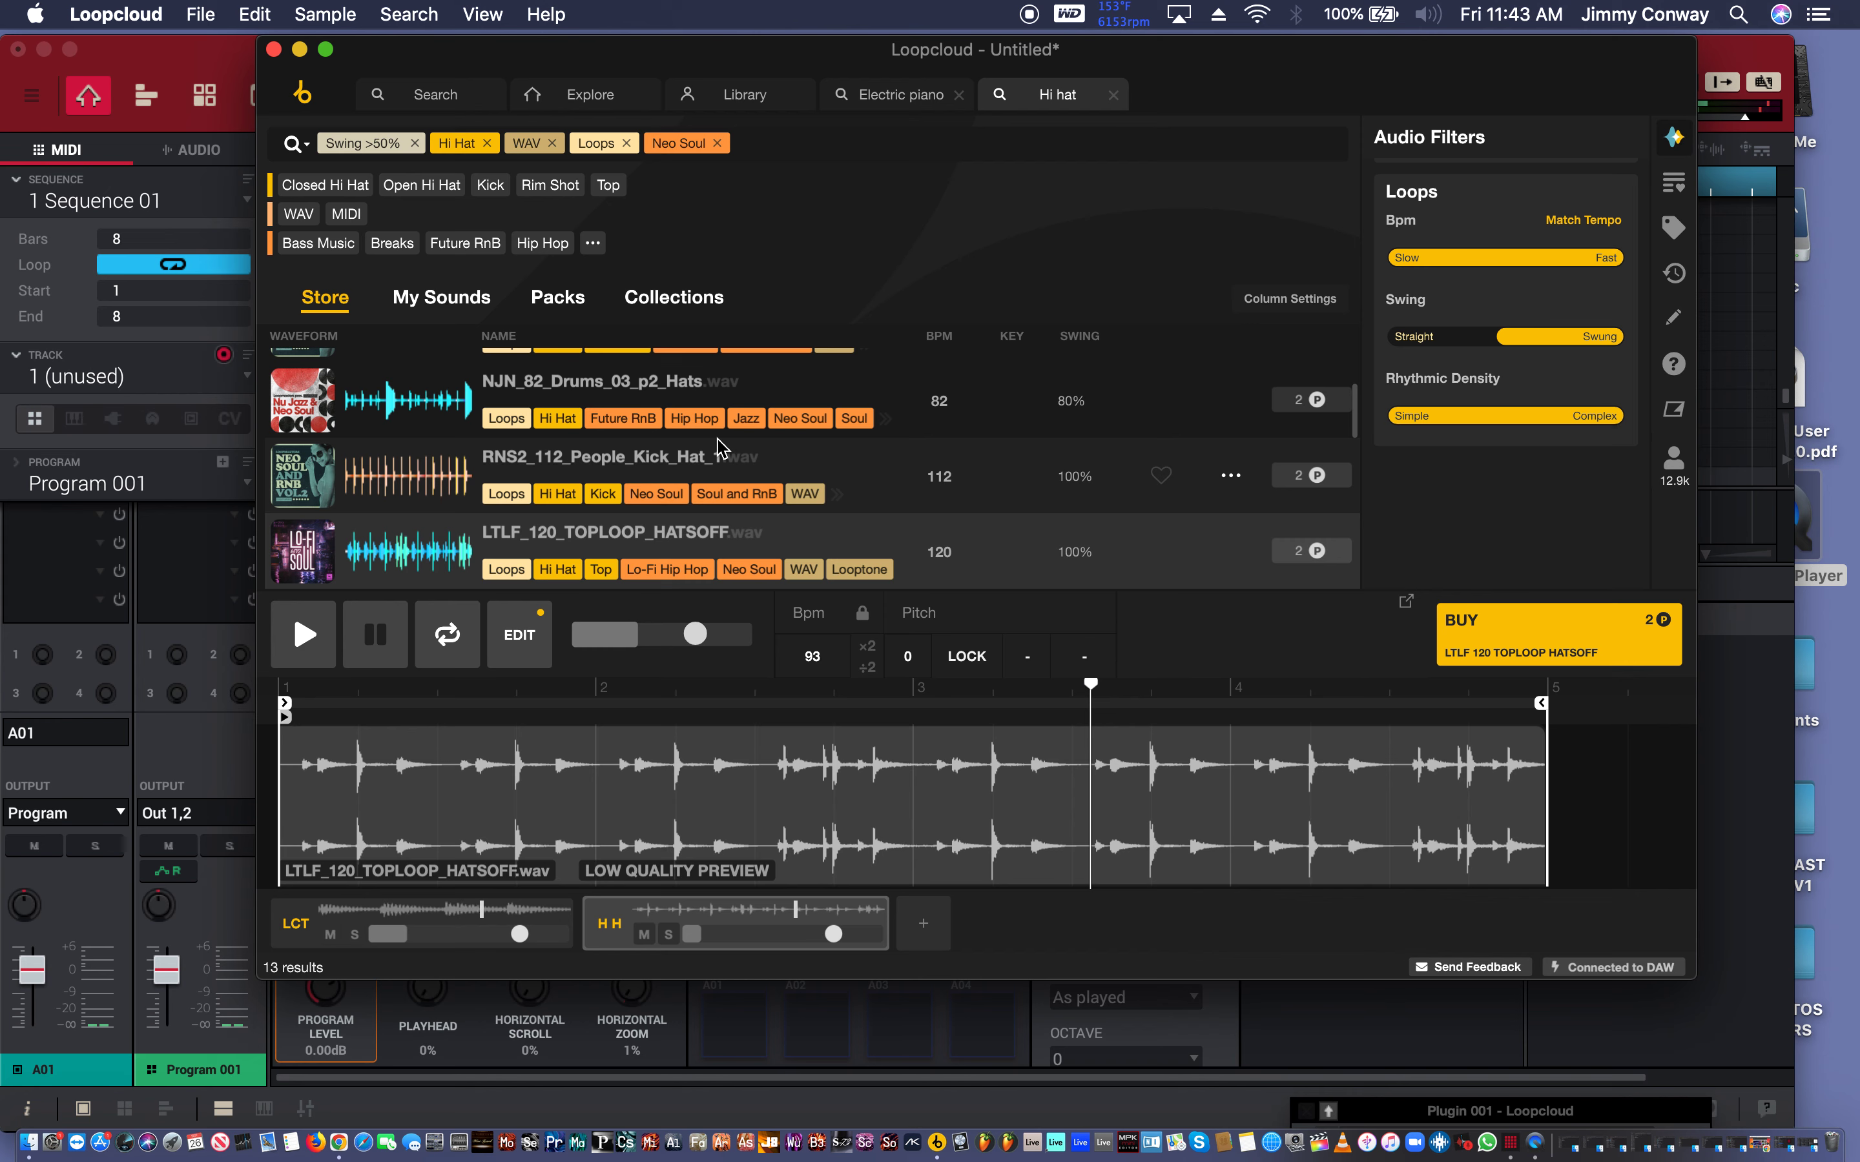
Add an empty third track and start a new drum search narrowed to Snare loops in WAV format.
{"action": "left_click", "coordinate": [920, 929]}
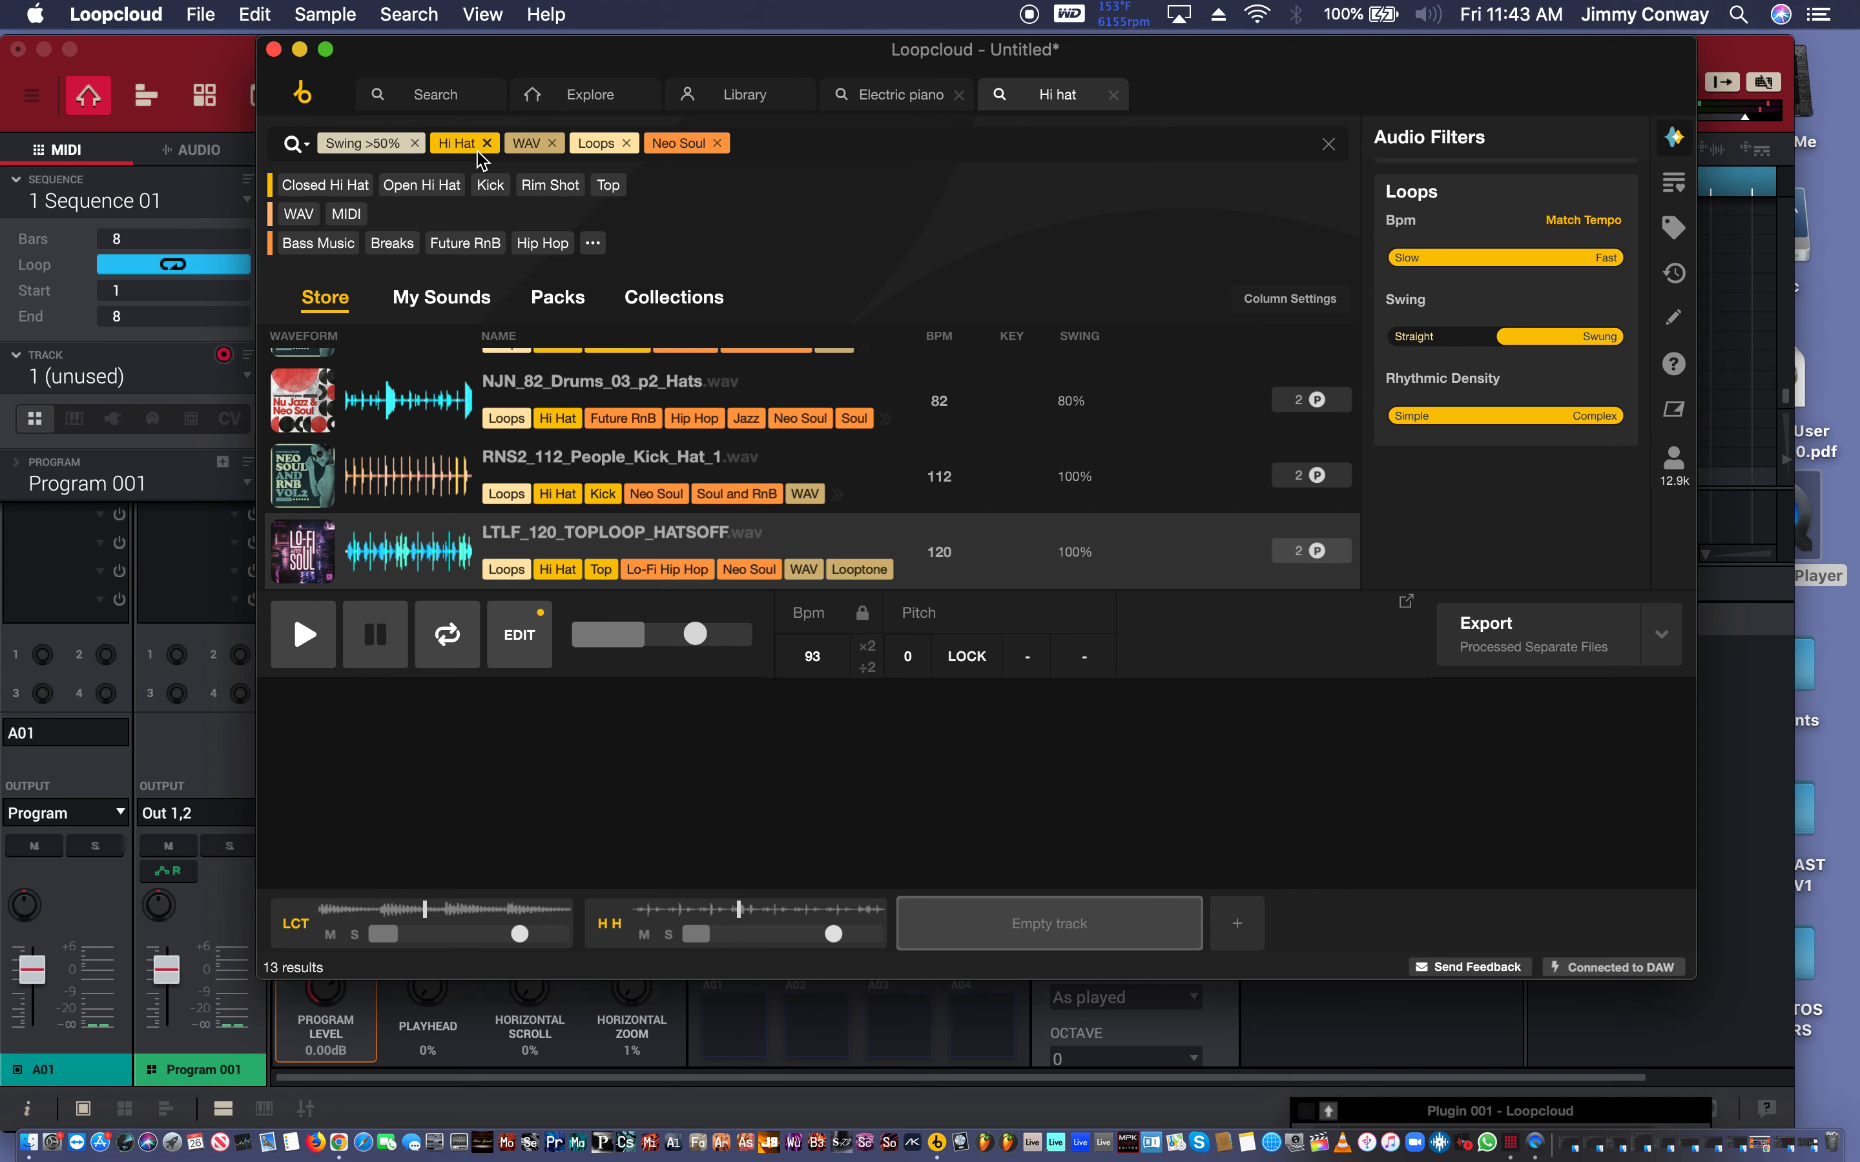
{"action": "left_click", "coordinate": [428, 97]}
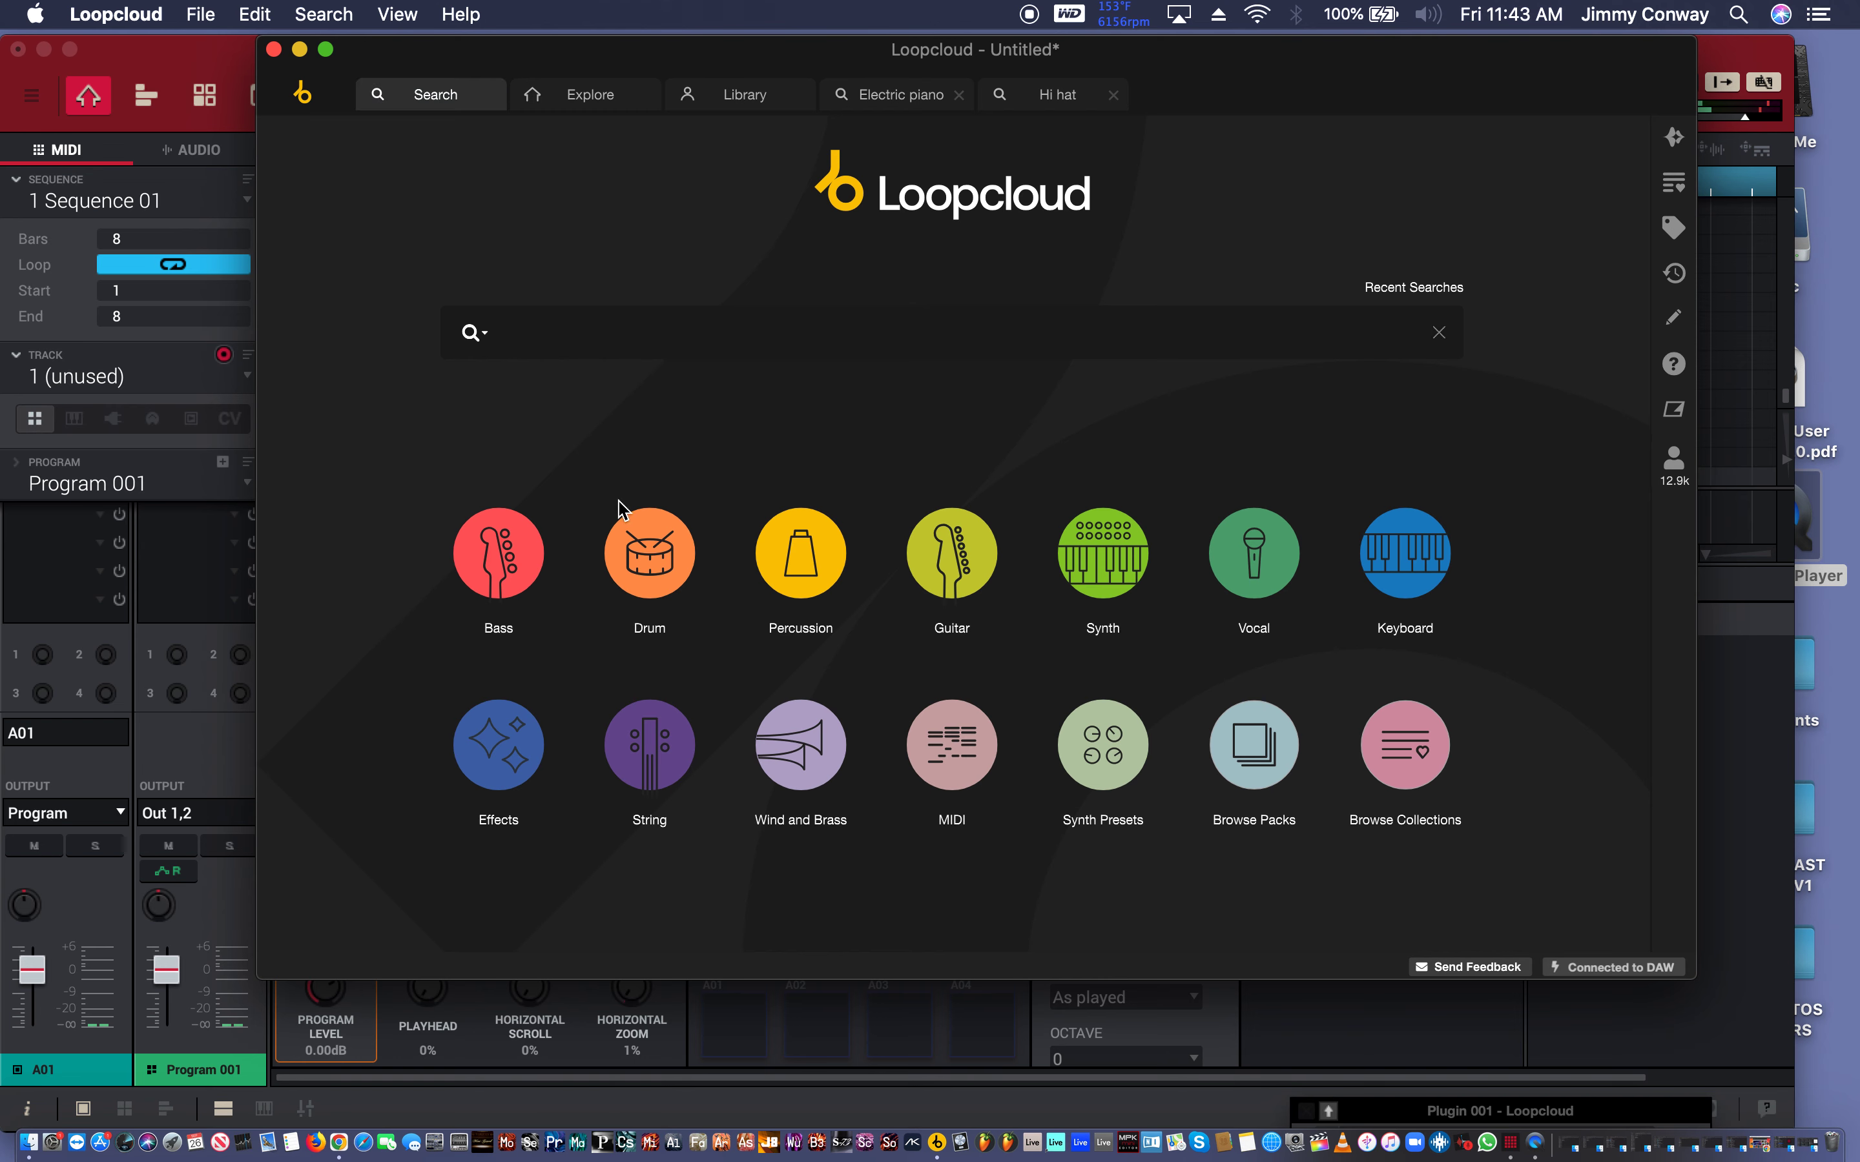
{"action": "left_click", "coordinate": [648, 557]}
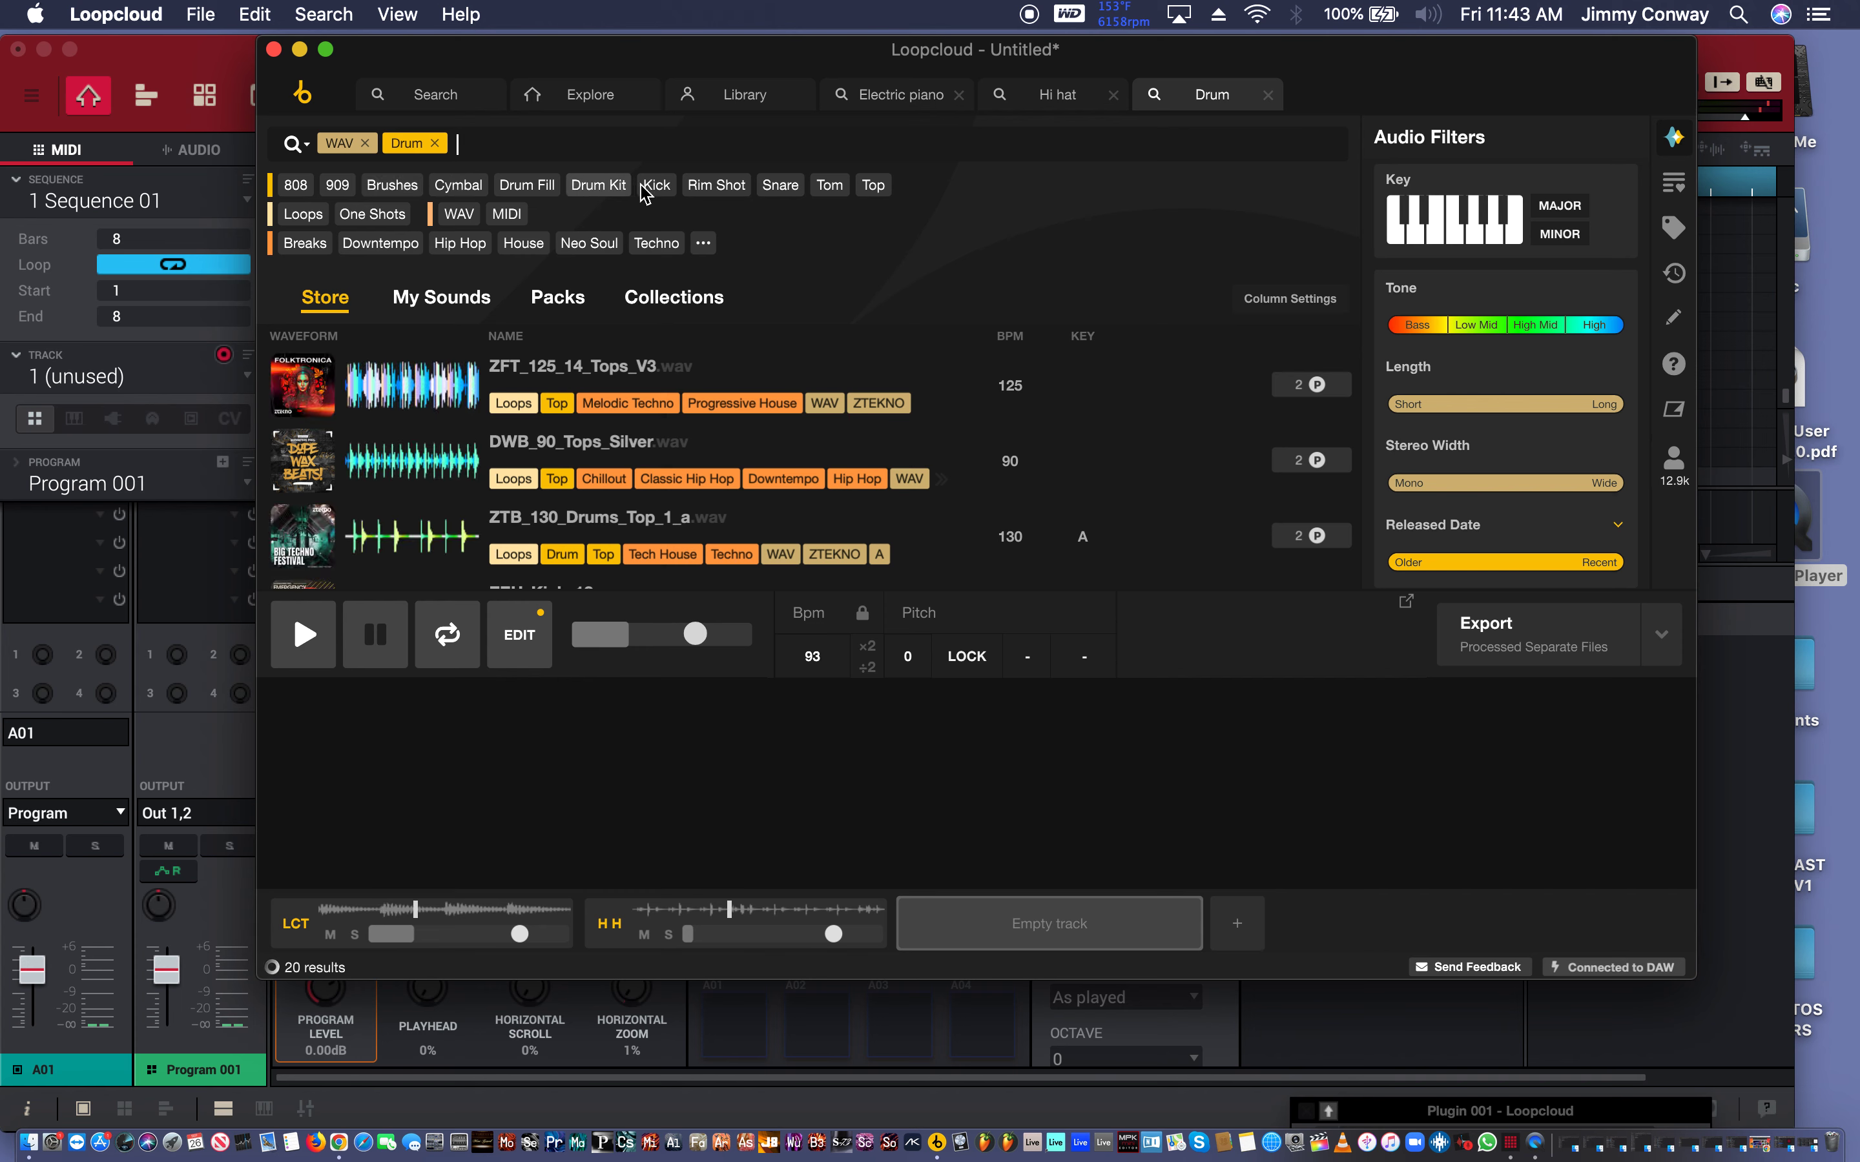
{"action": "left_click", "coordinate": [778, 187]}
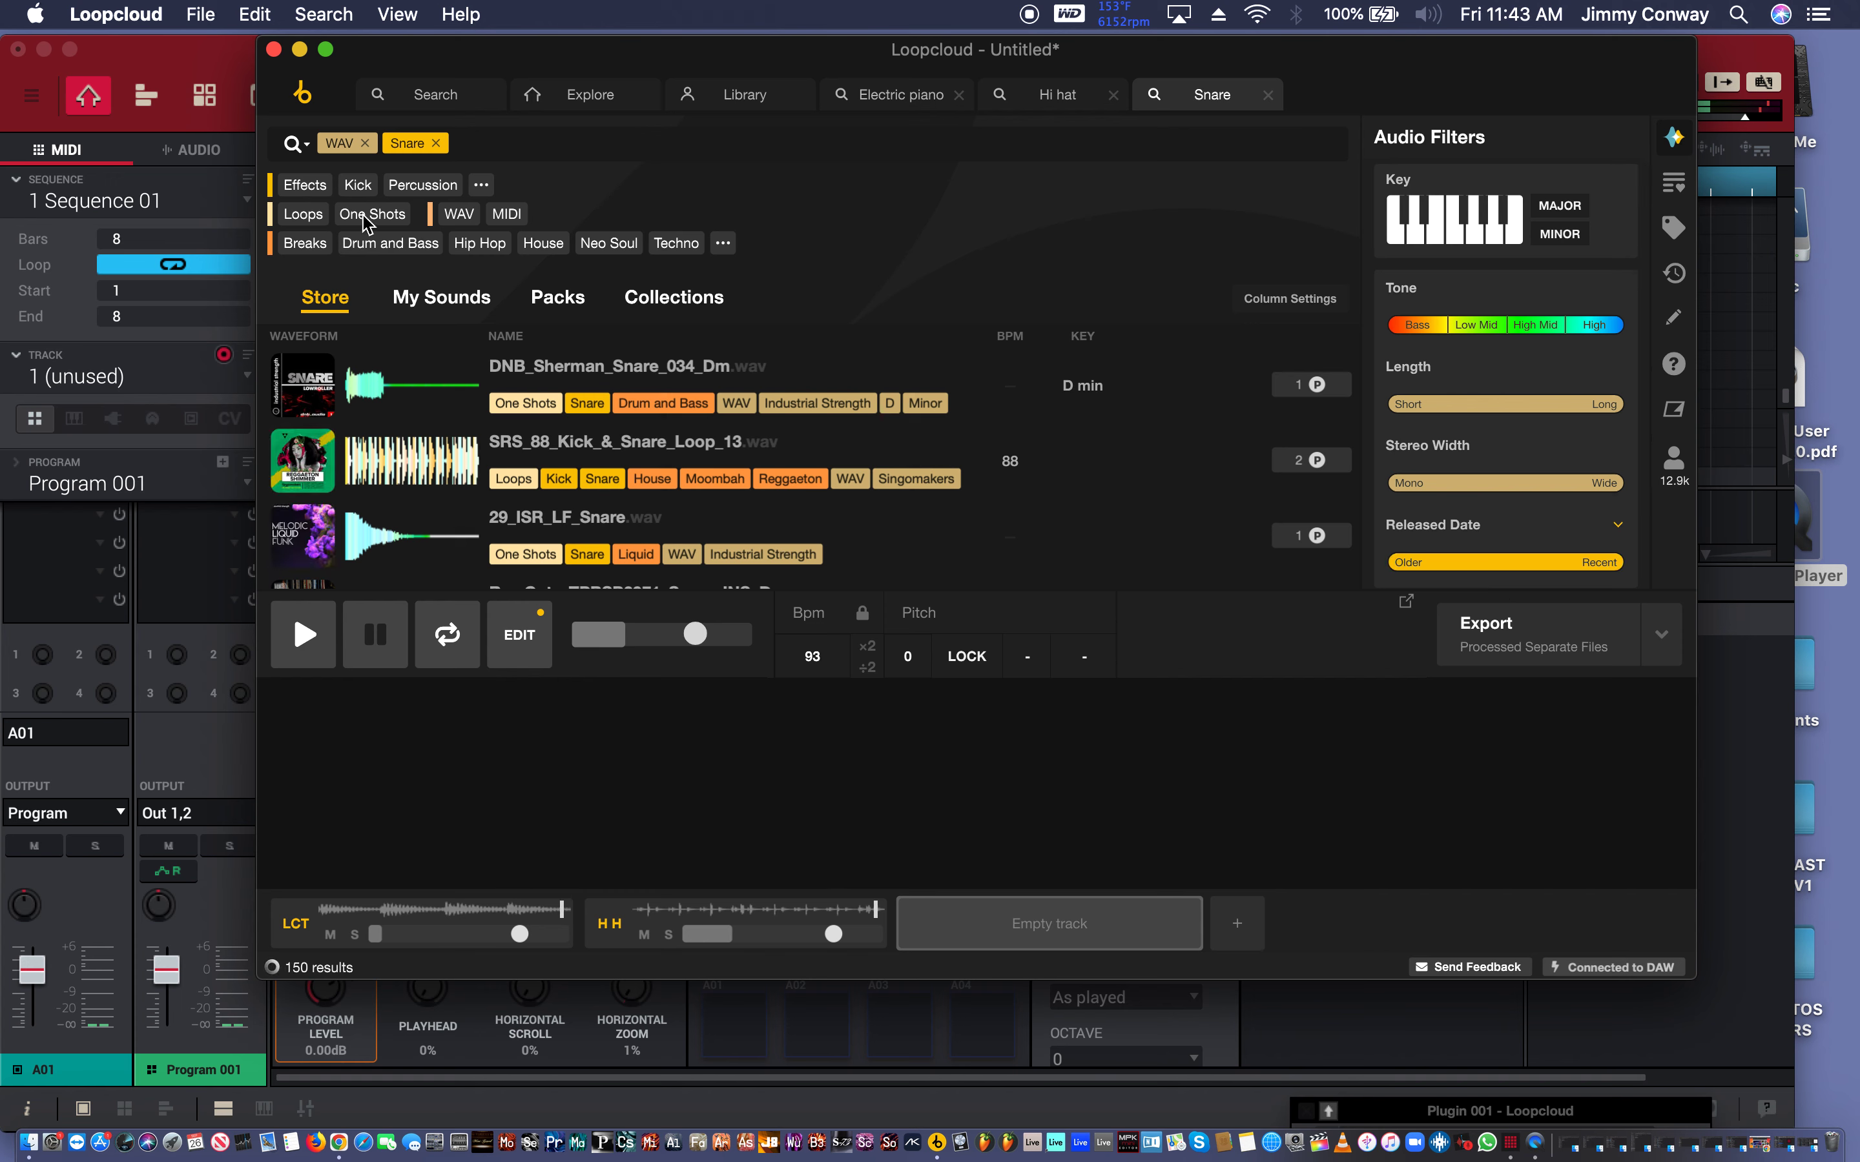
{"action": "left_click", "coordinate": [295, 214]}
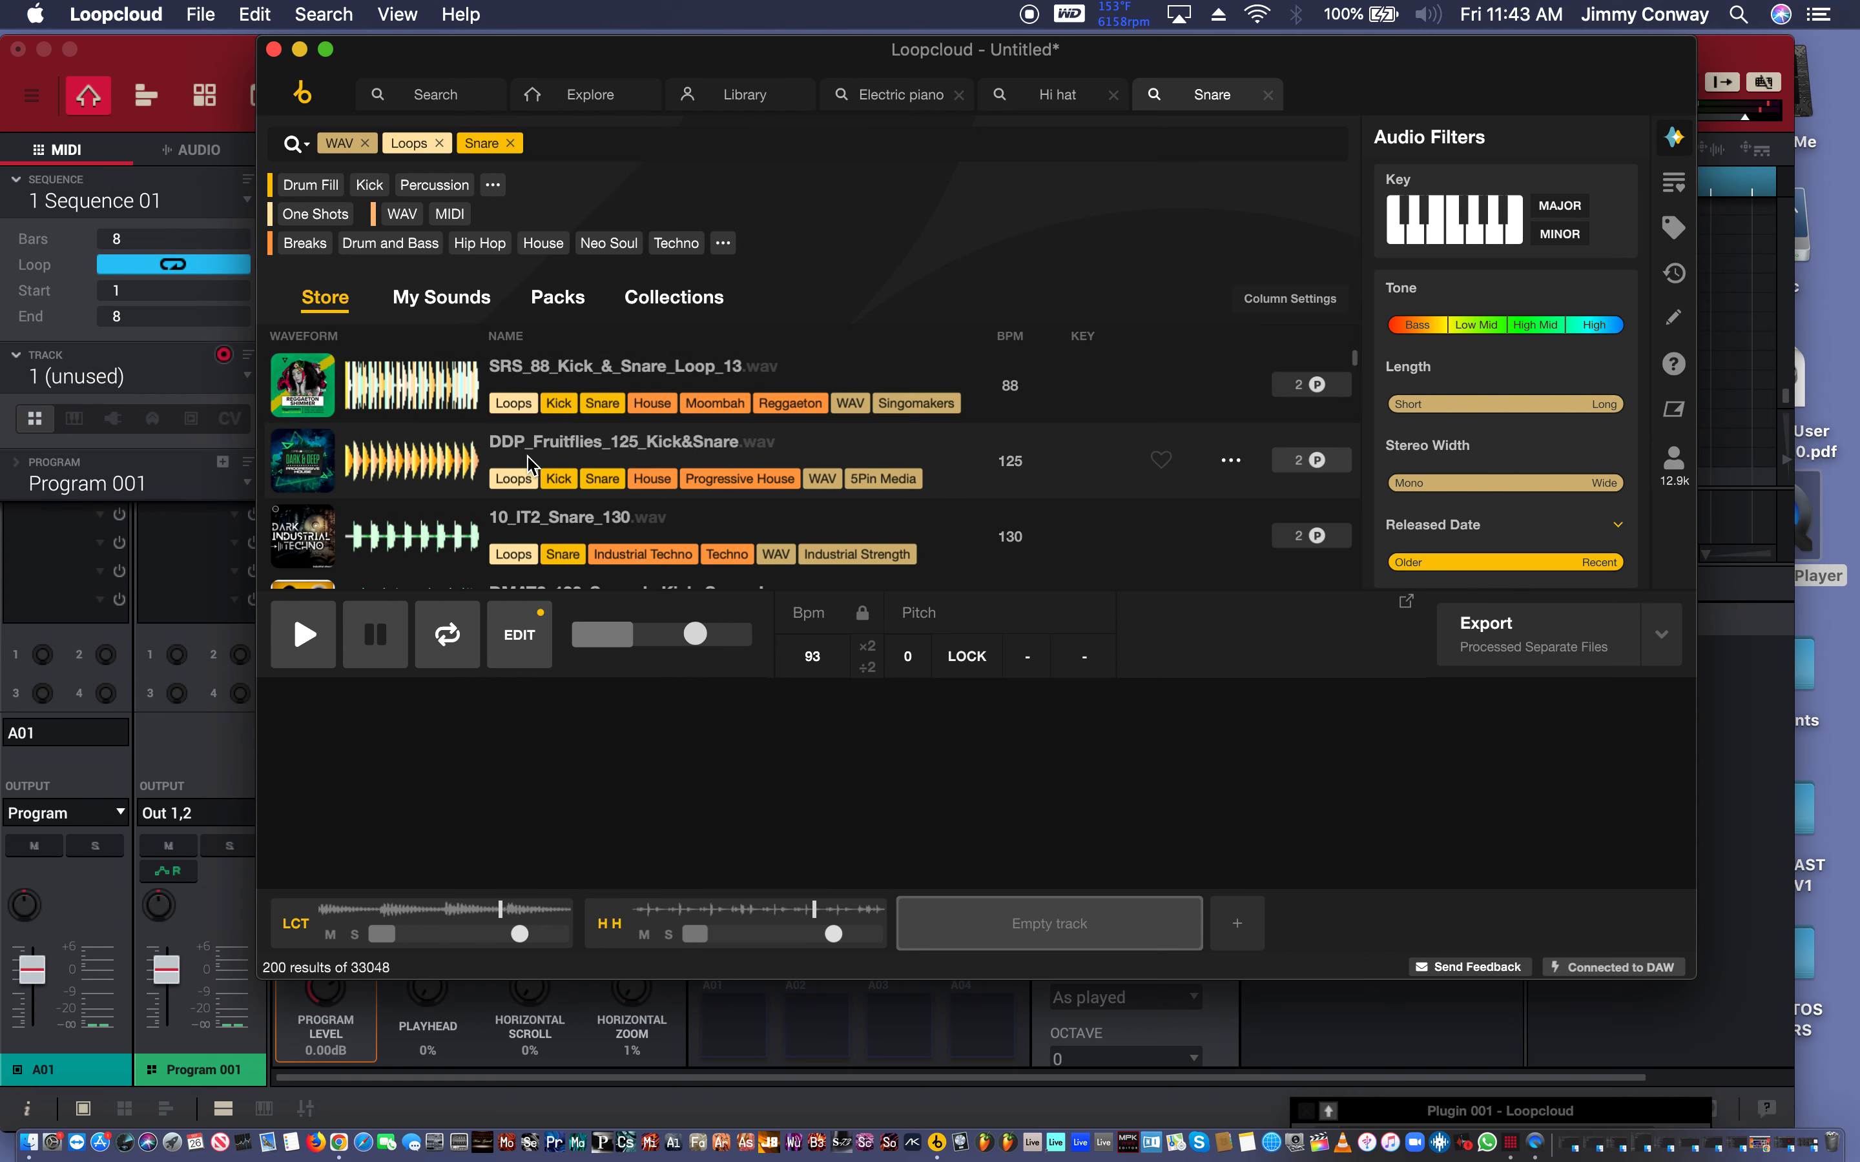
{"action": "scroll", "coordinate": [527, 461], "scroll_direction": "down", "scroll_amount": 3}
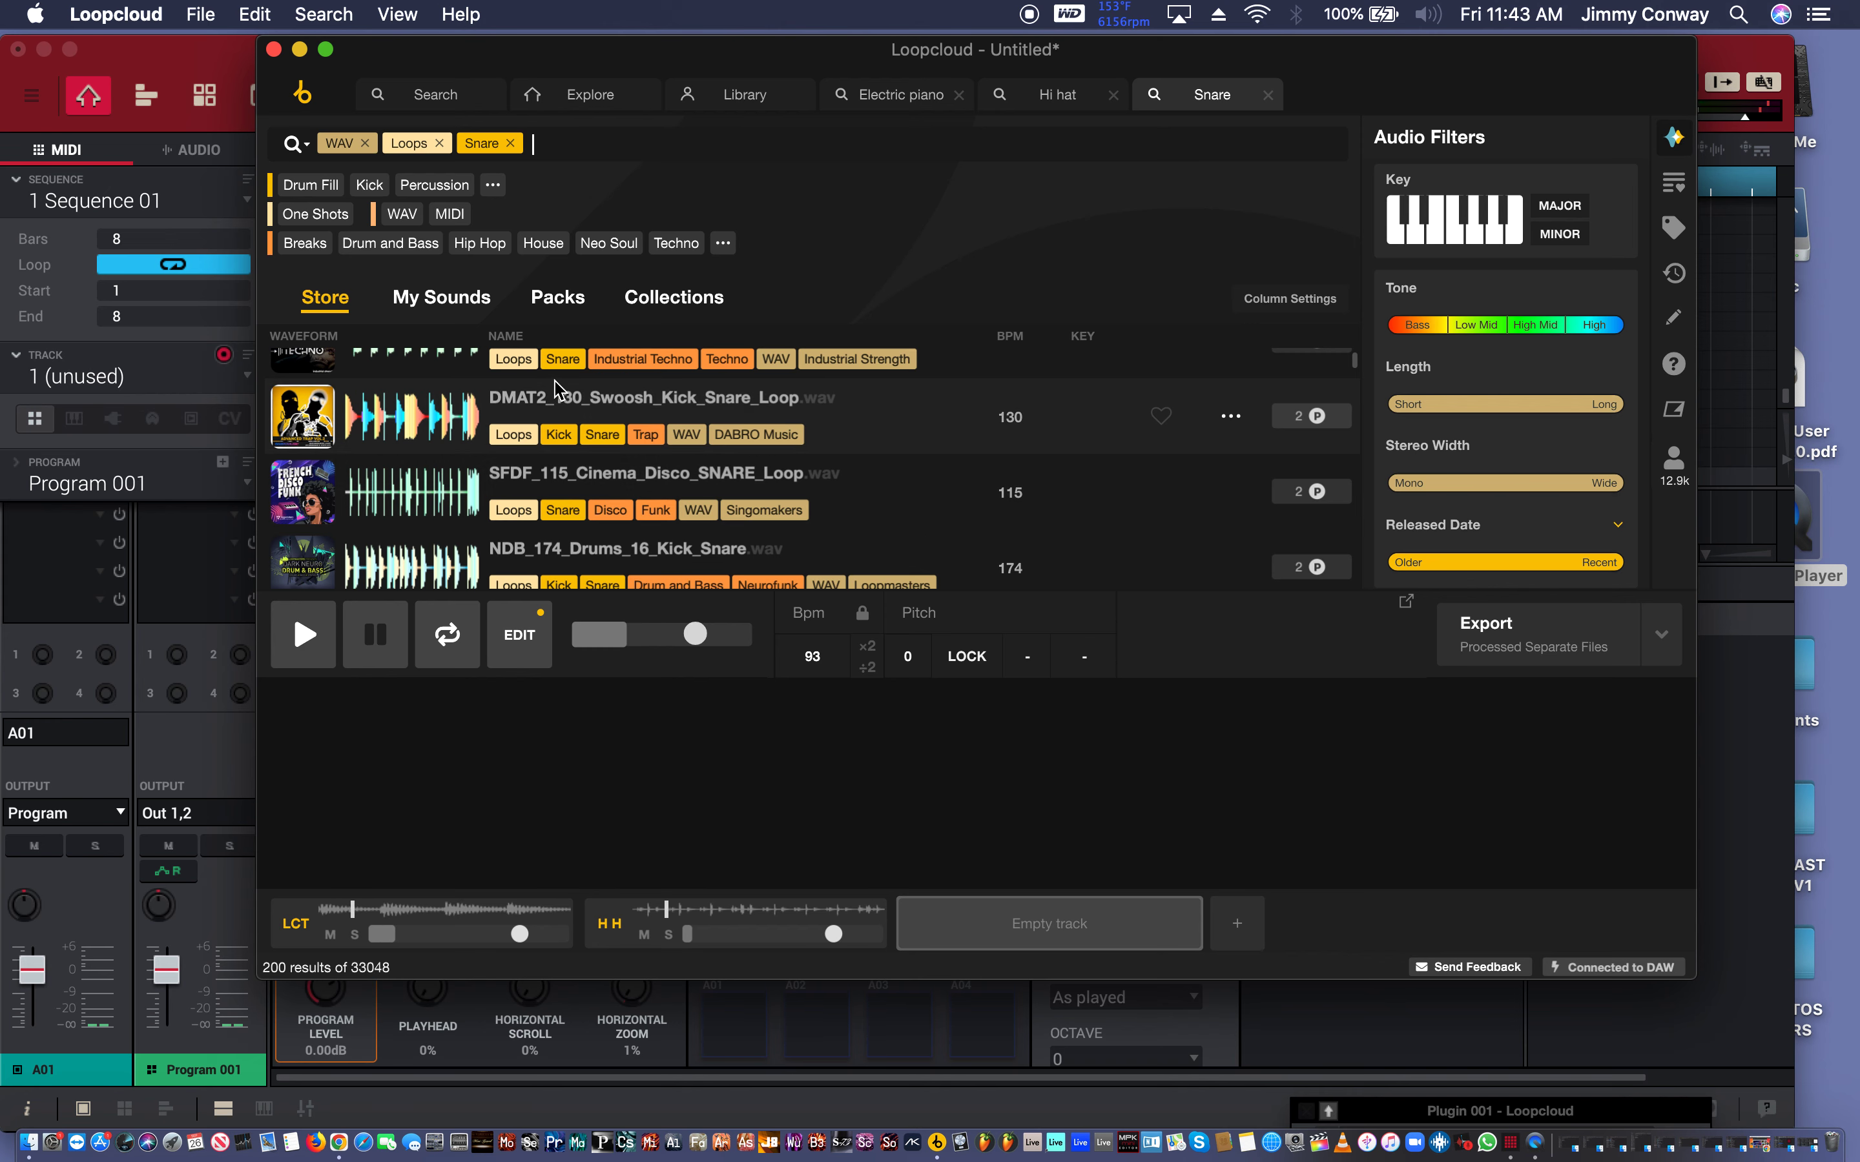
{"action": "scroll", "coordinate": [1572, 484], "scroll_direction": "down", "scroll_amount": 6}
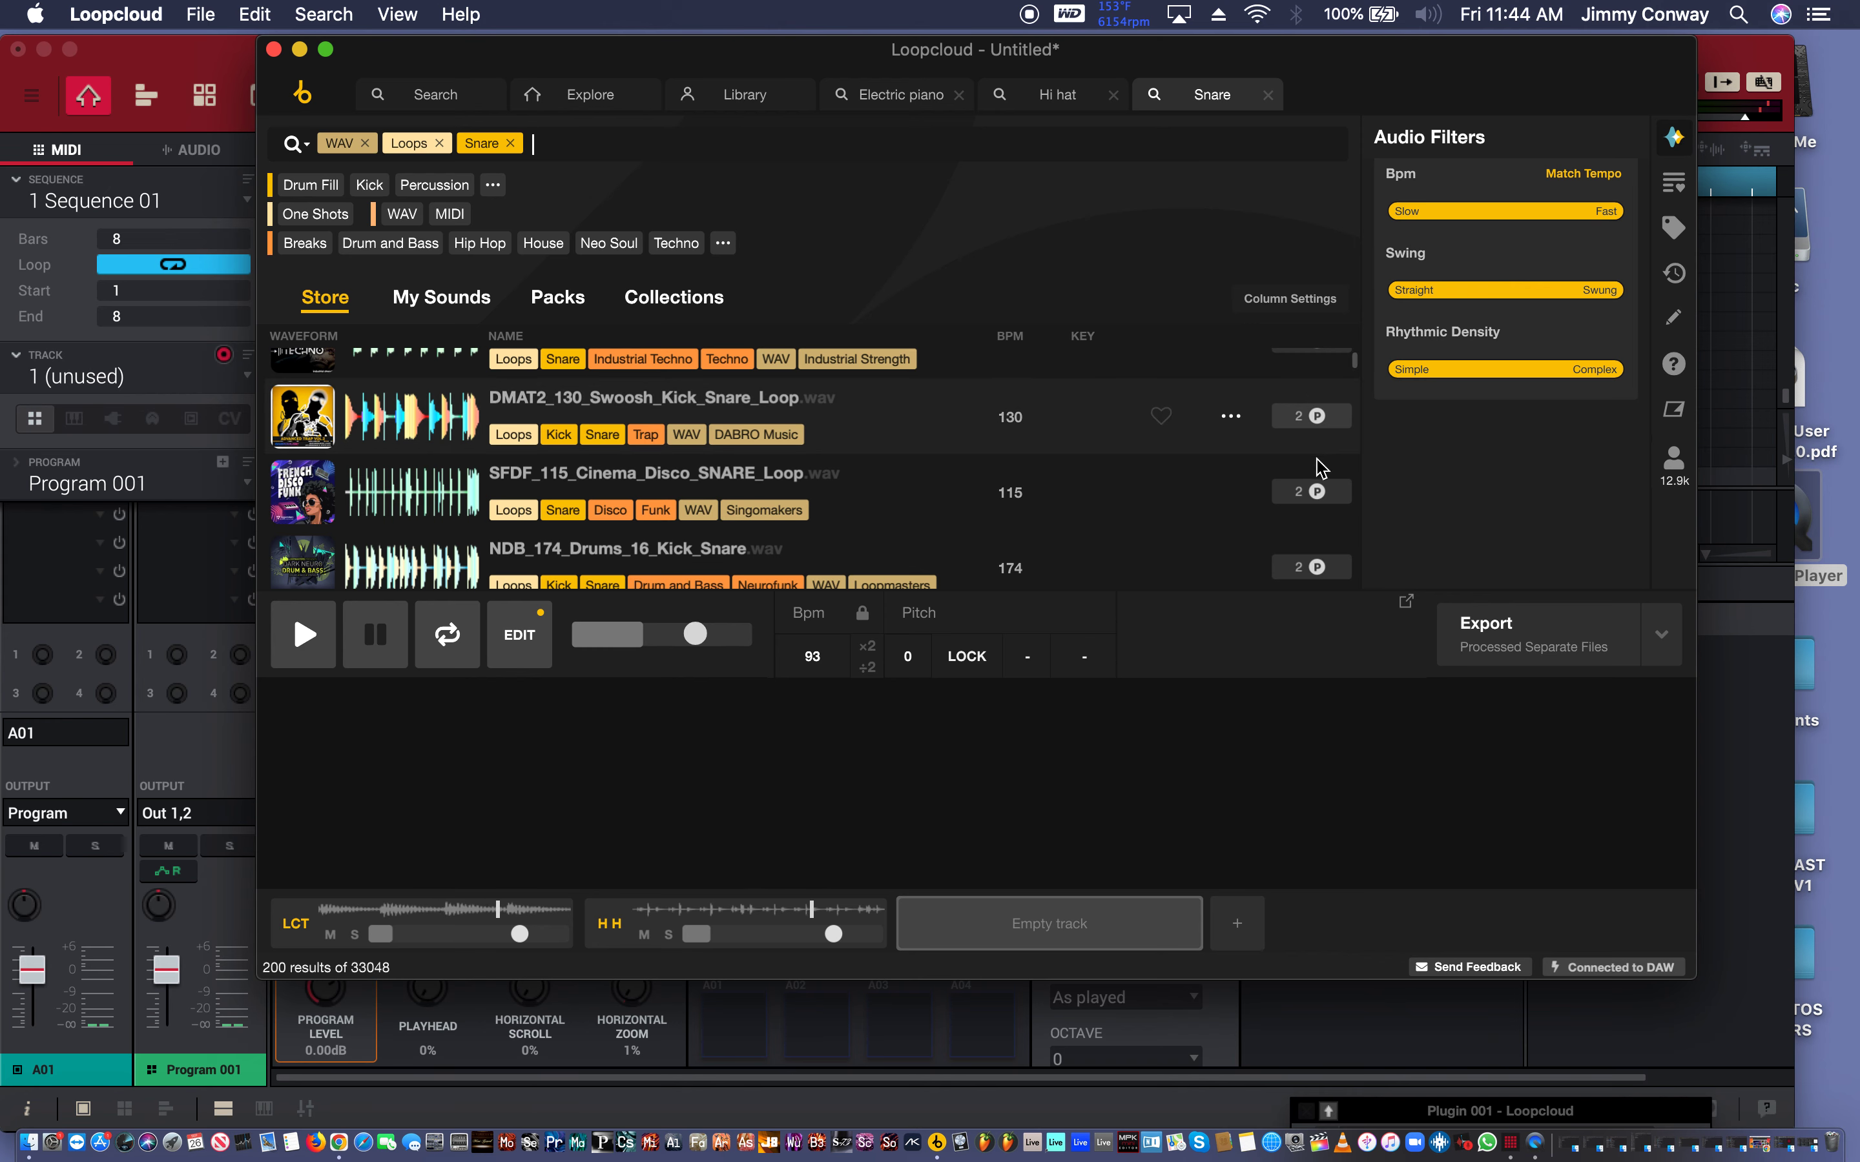
{"action": "key", "text": "space"}
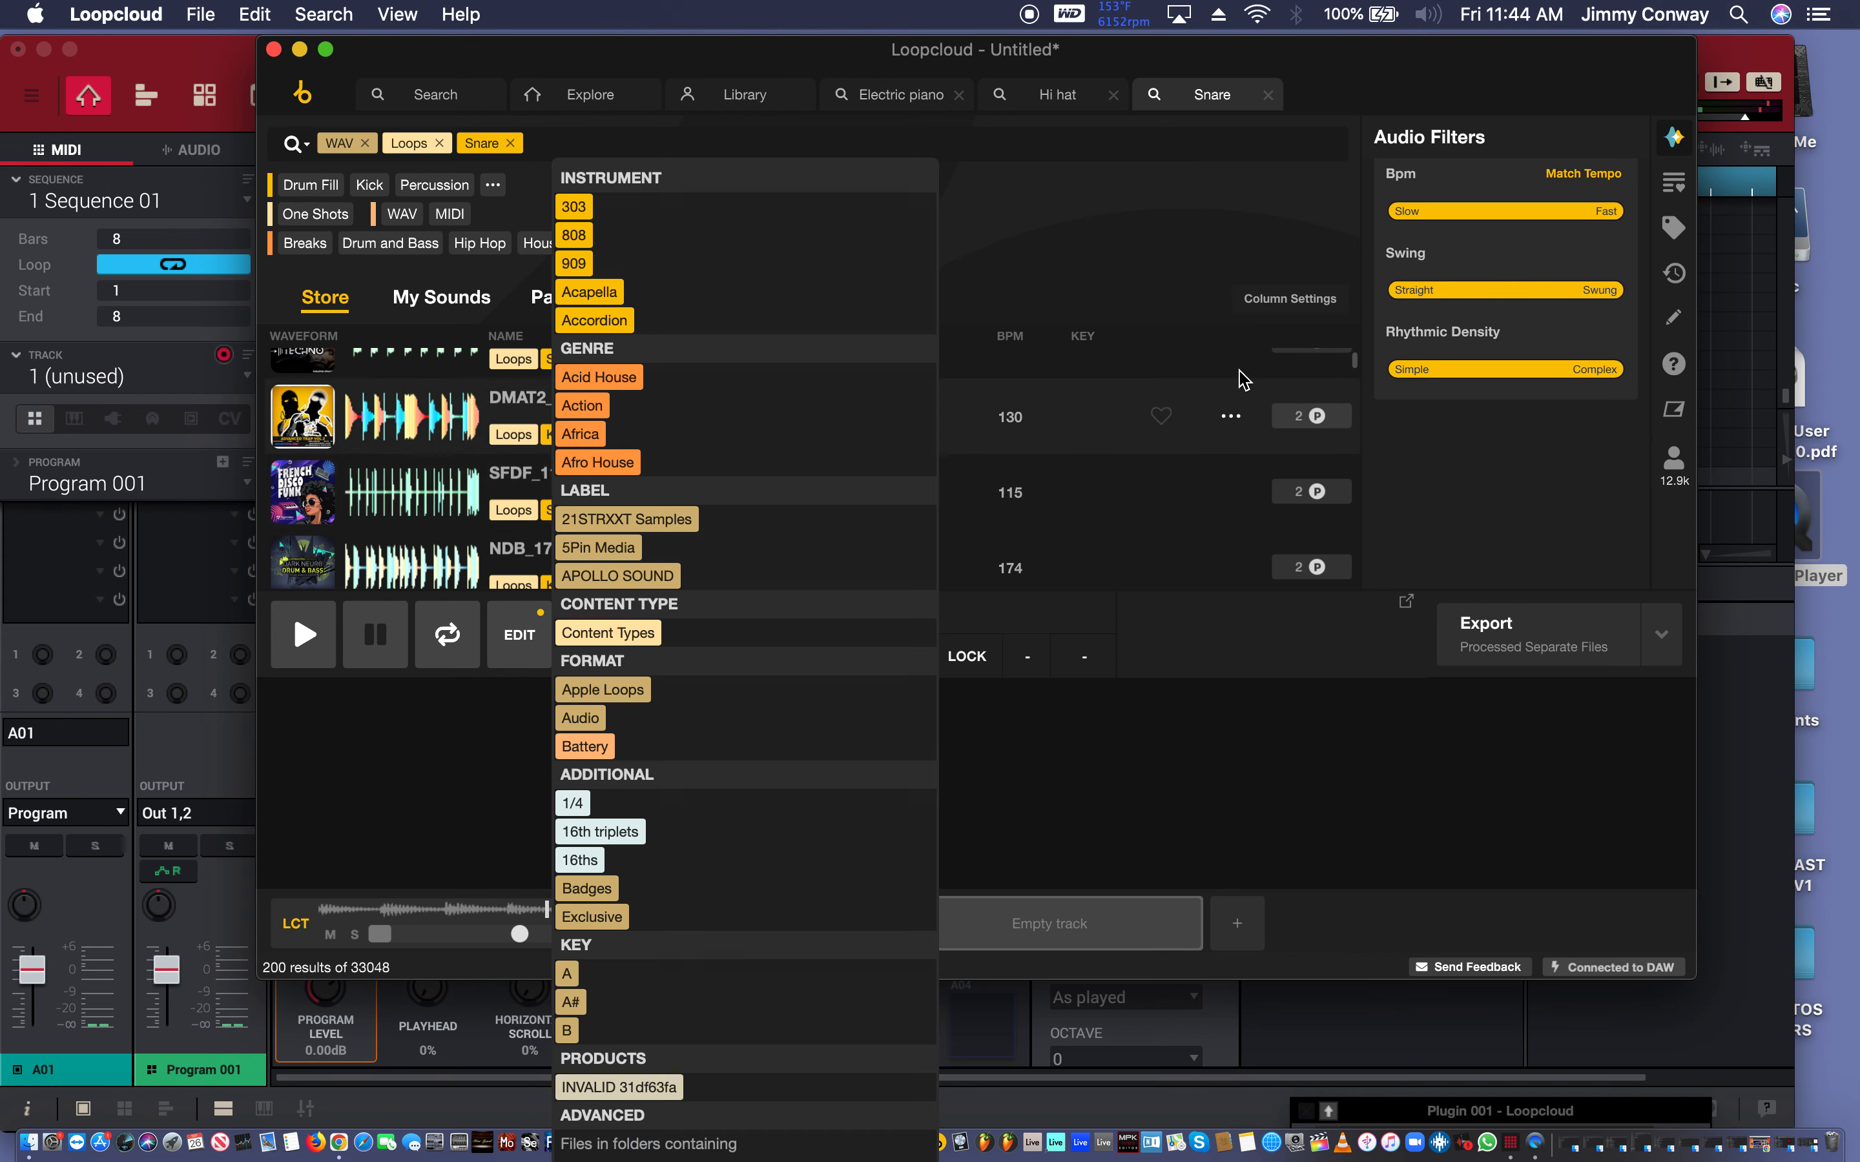
{"action": "left_click", "coordinate": [1140, 261]}
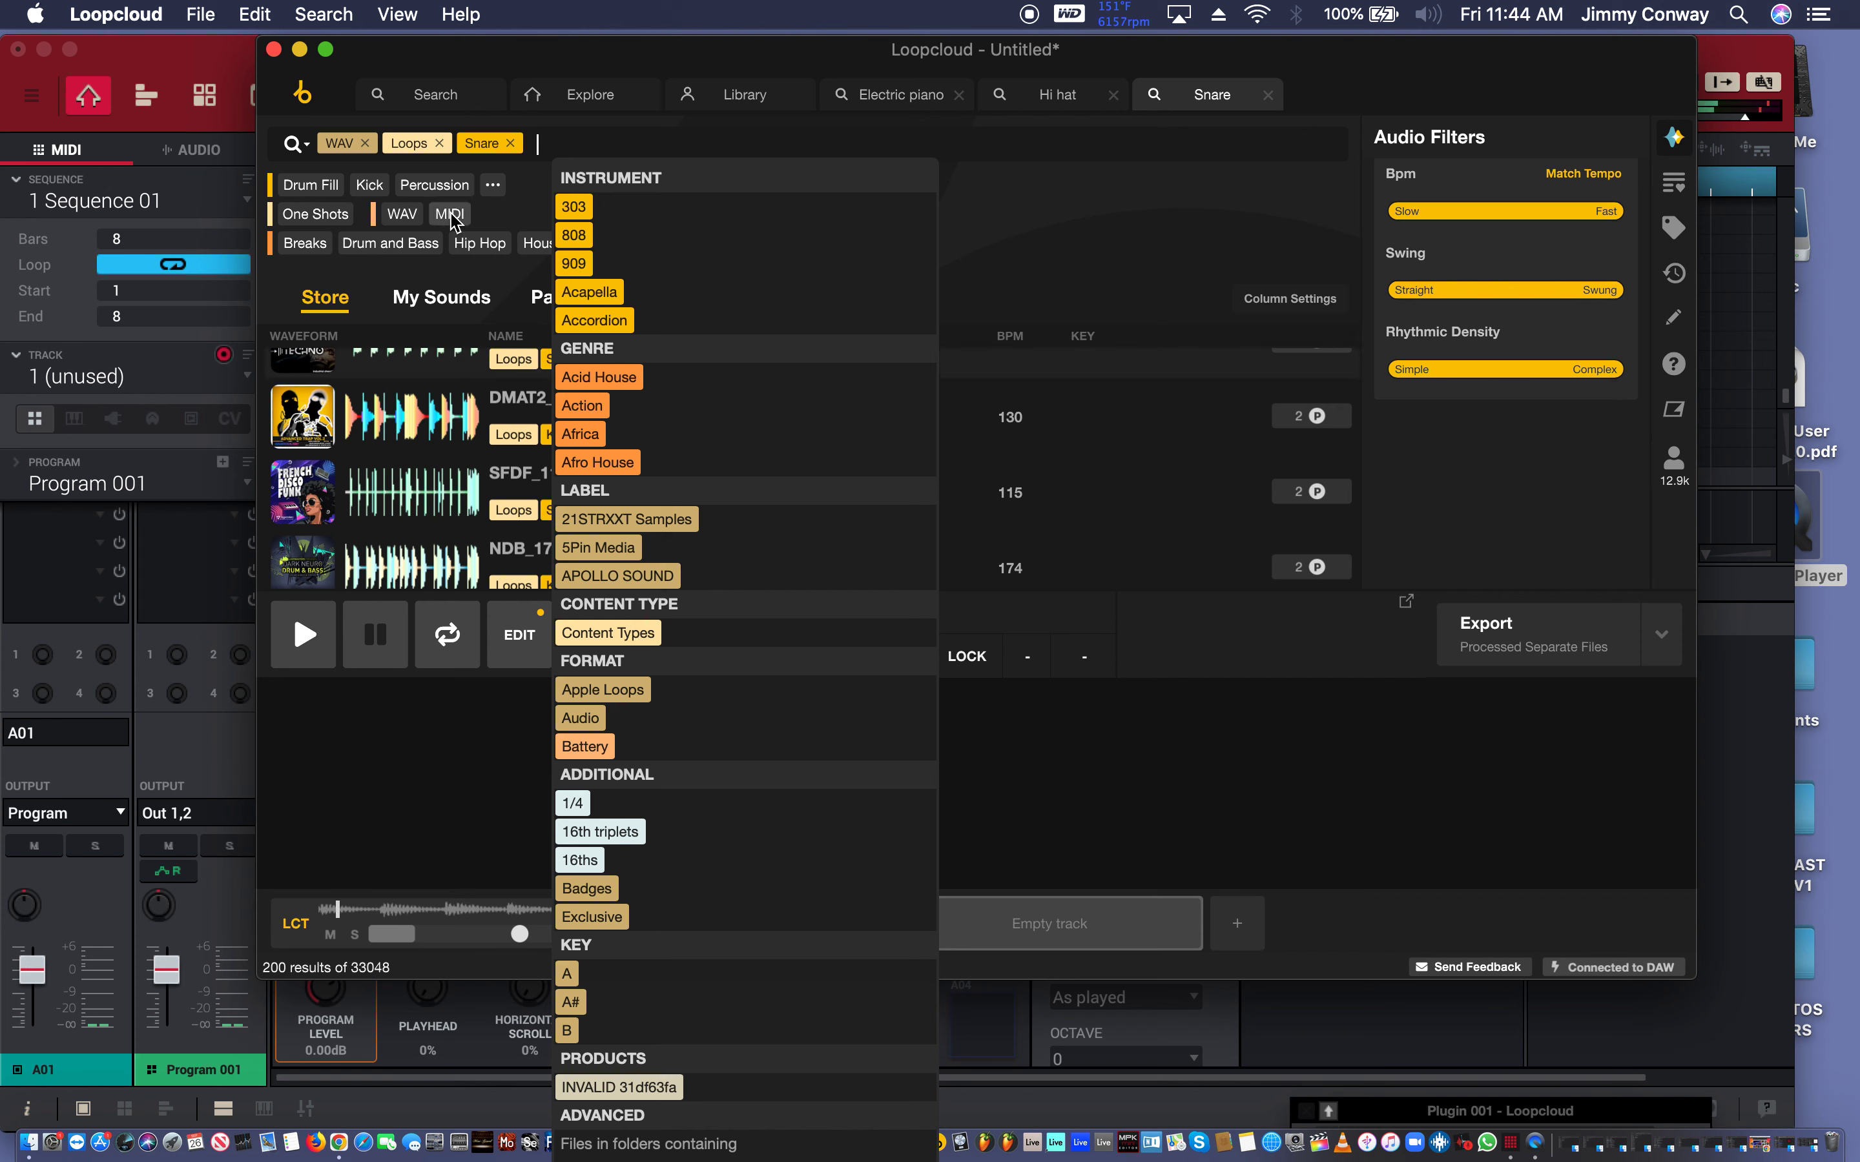
{"action": "left_click", "coordinate": [494, 187]}
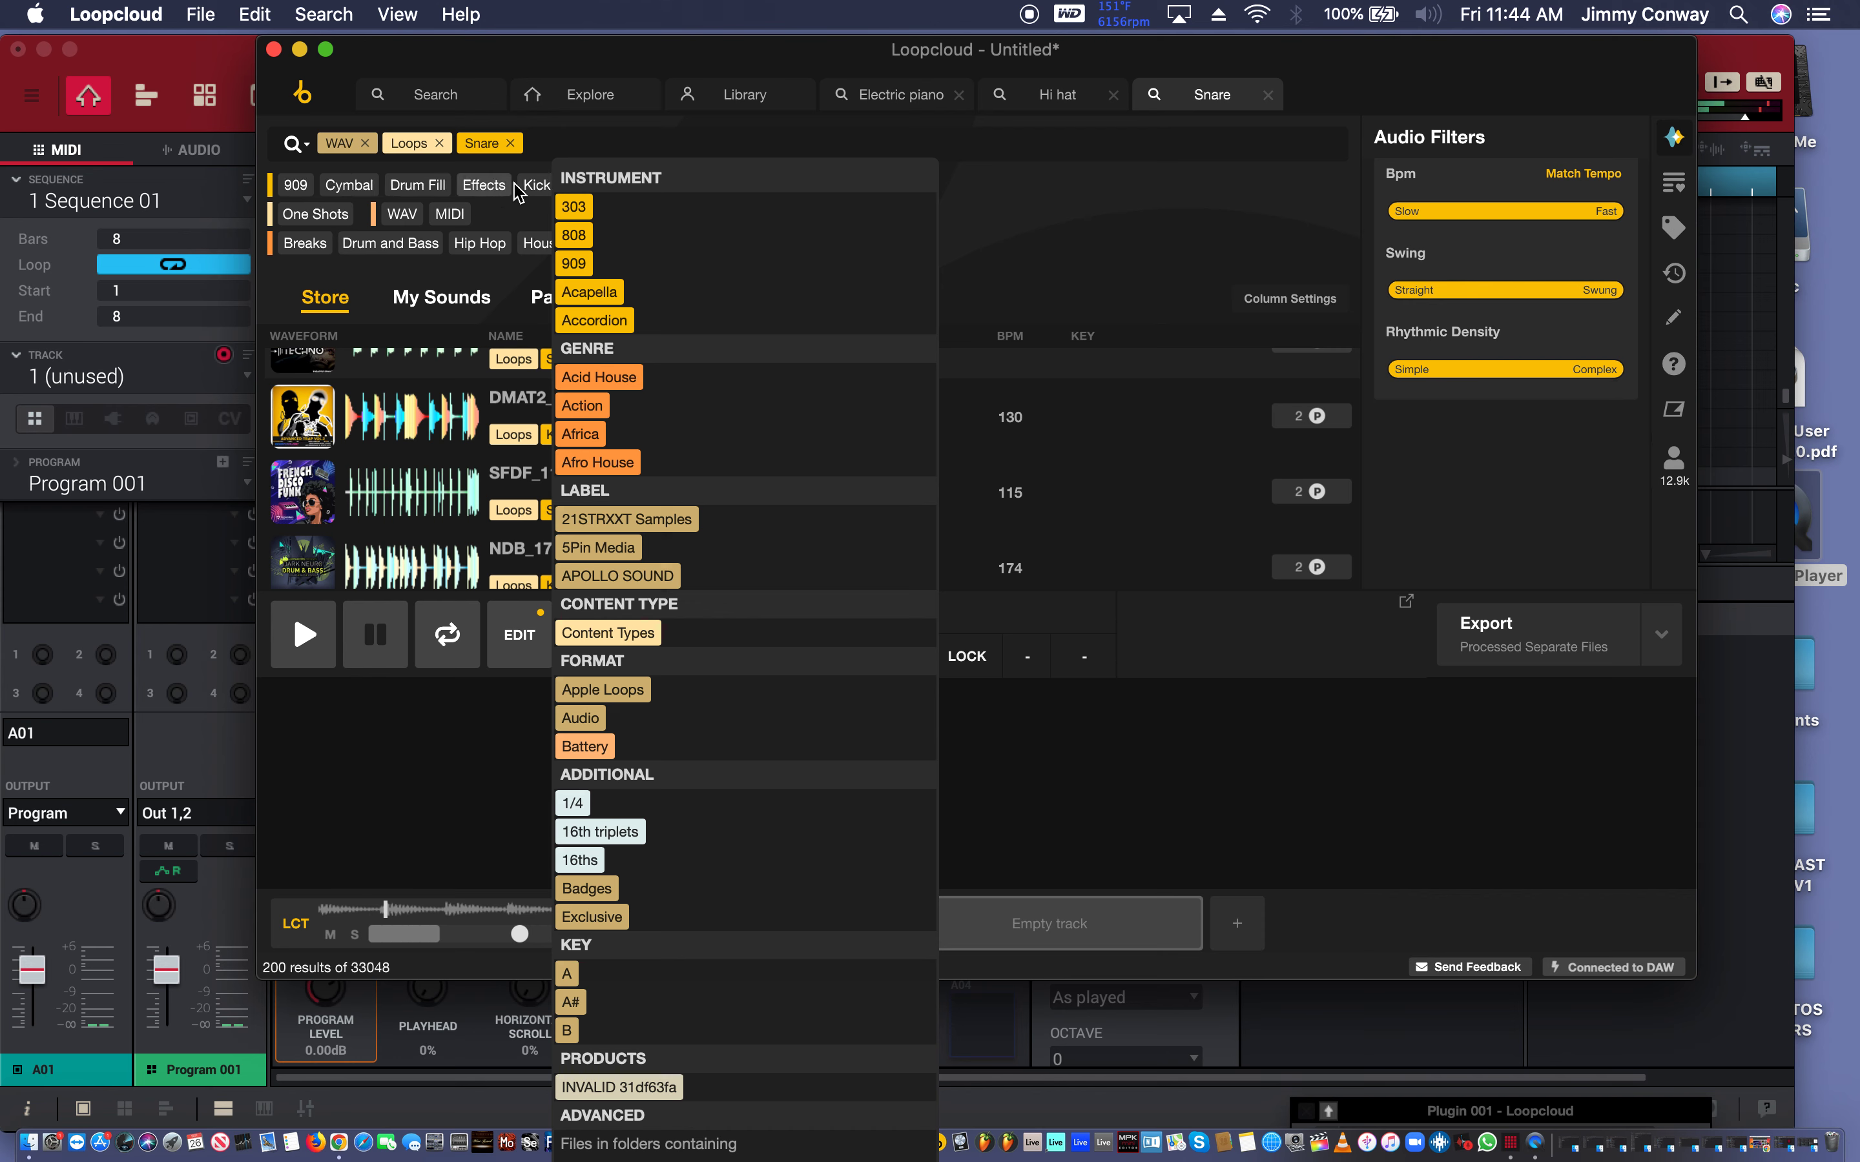
{"action": "left_click", "coordinate": [585, 214]}
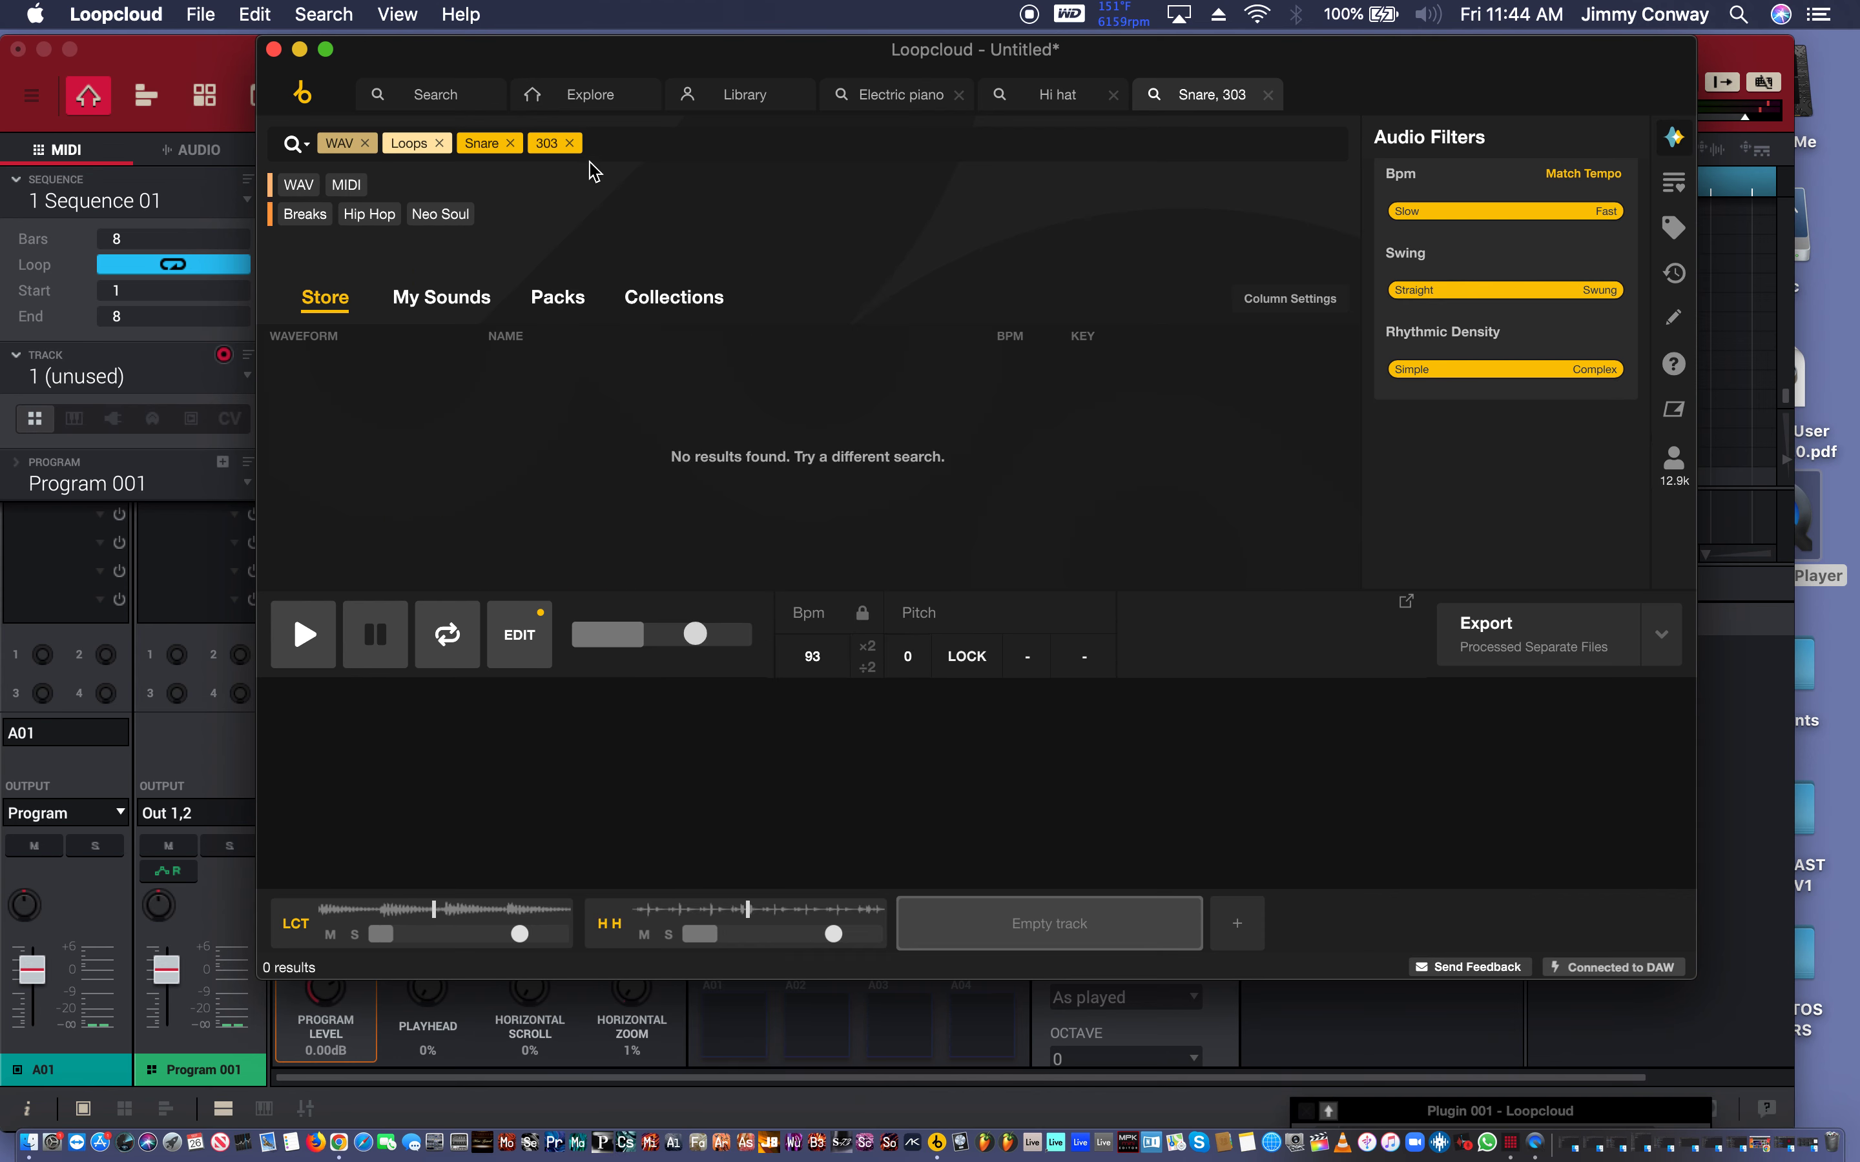
{"action": "left_click", "coordinate": [572, 143]}
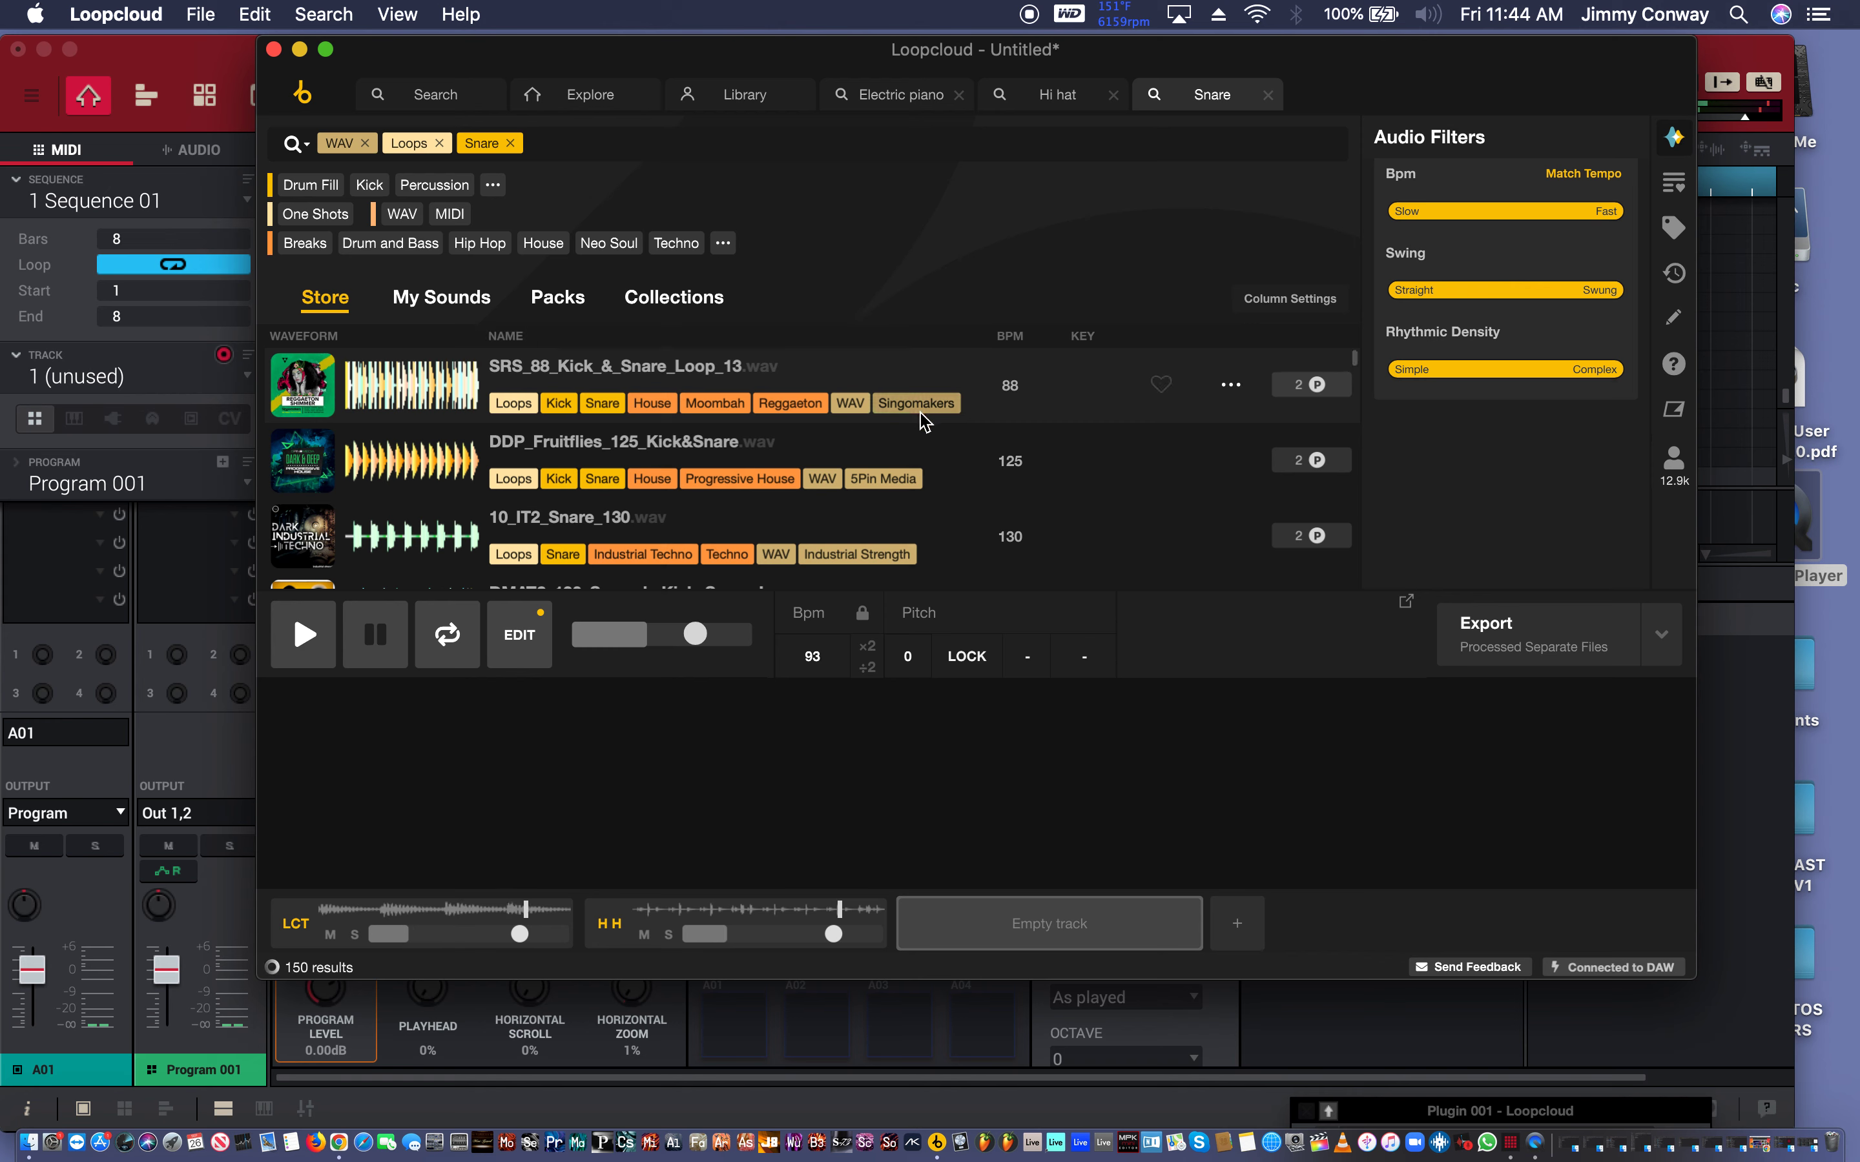
Preview the DDP_Fruitflies_125_Kick&Snare and 10_IT2_Snare_130 loops on the third track.
{"action": "left_click", "coordinate": [983, 493]}
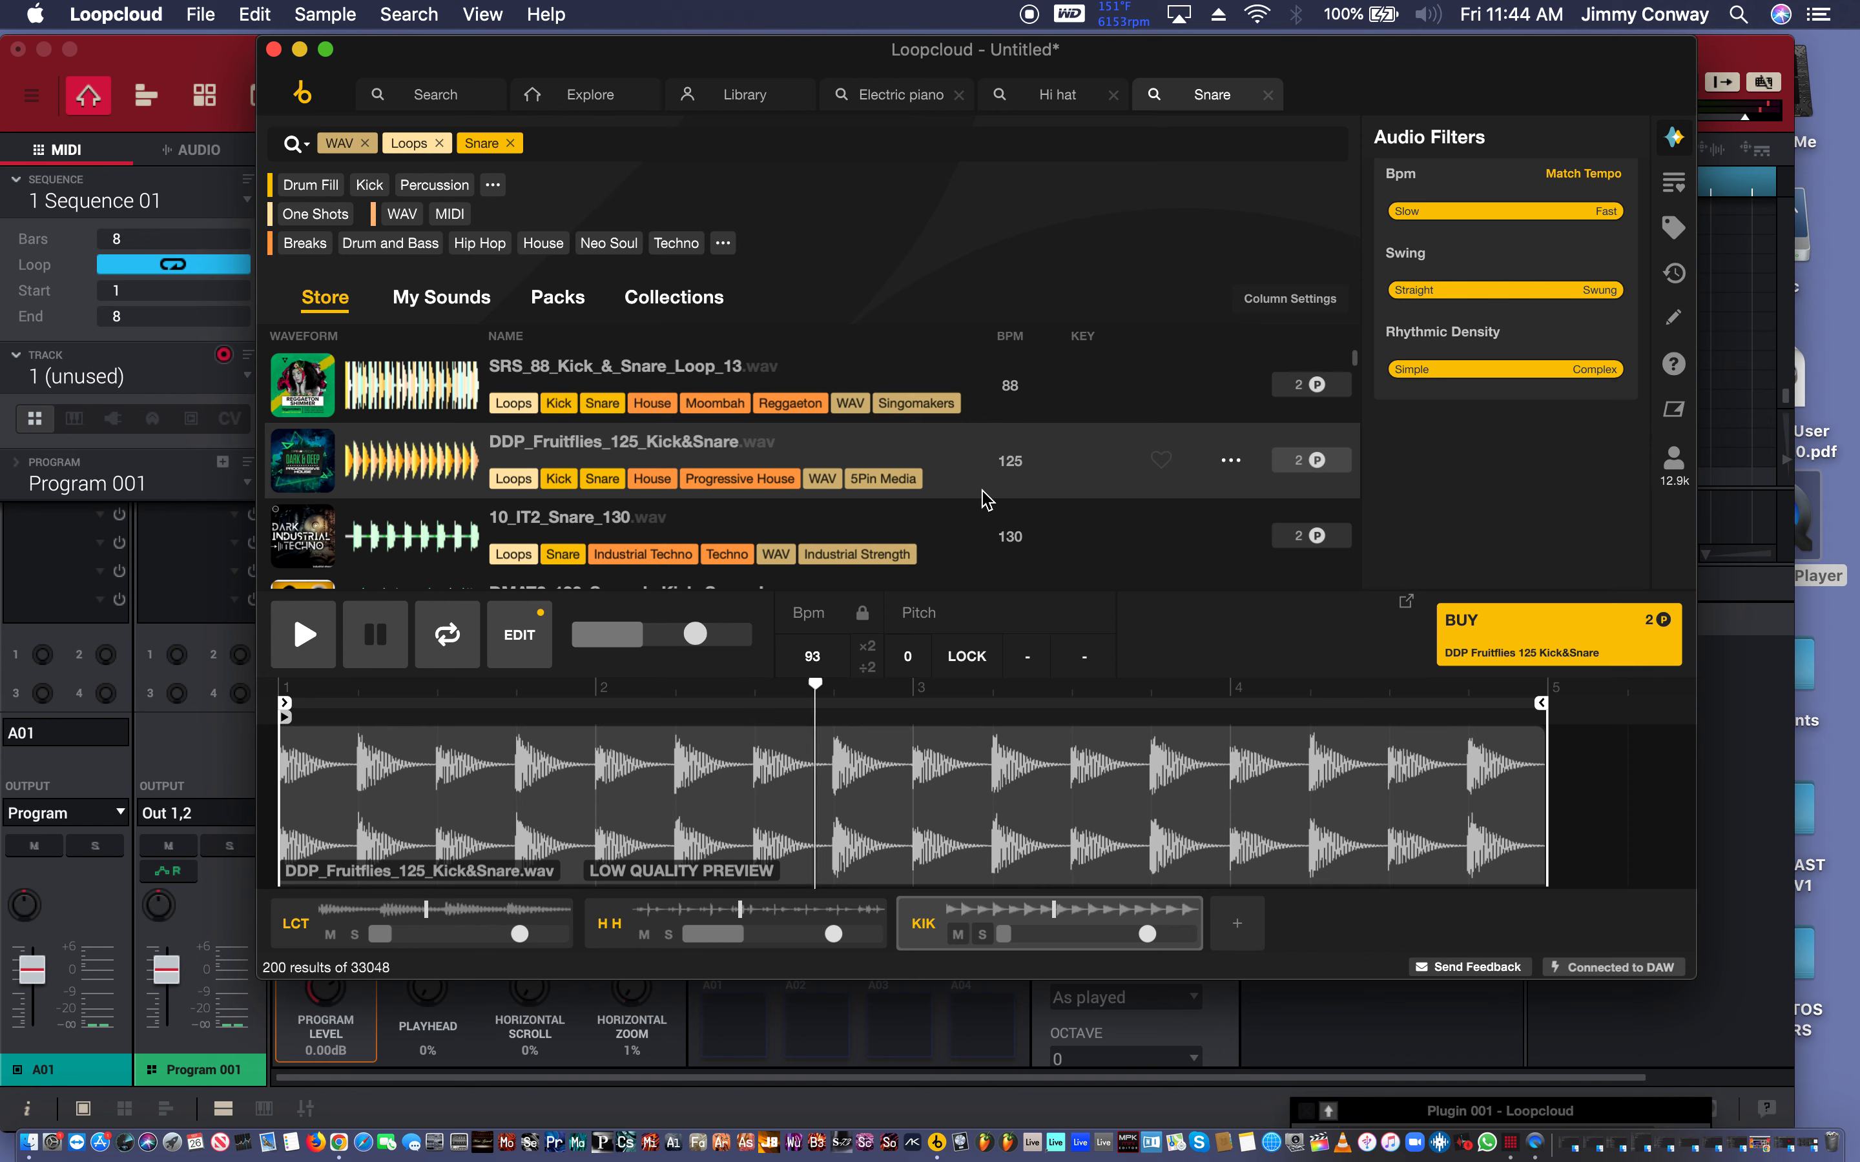
{"action": "left_click", "coordinate": [986, 501]}
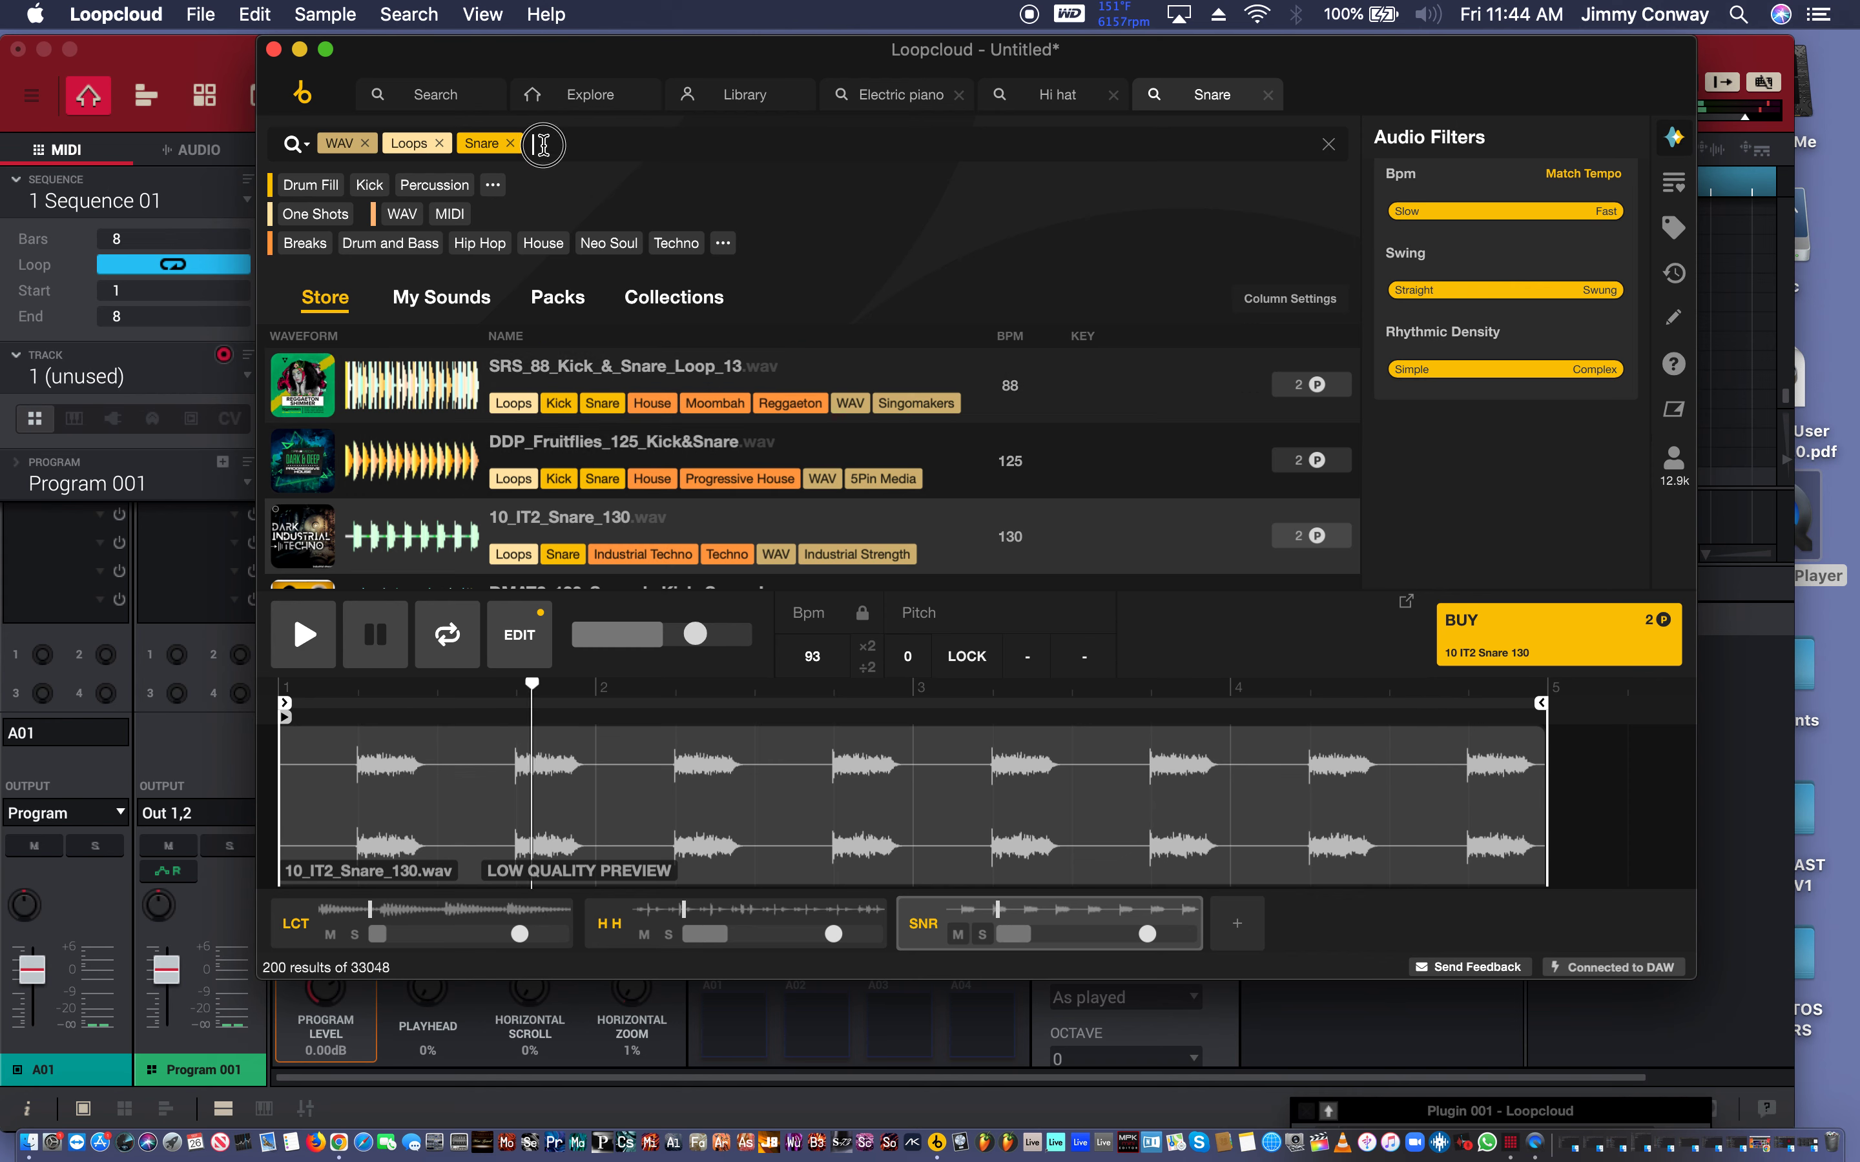
Filter the snare loops by Neo Soul and load ISR_KIT_LOT_Snare_Loop_84bpm on the third track.
{"action": "type", "text": "eo soul"}
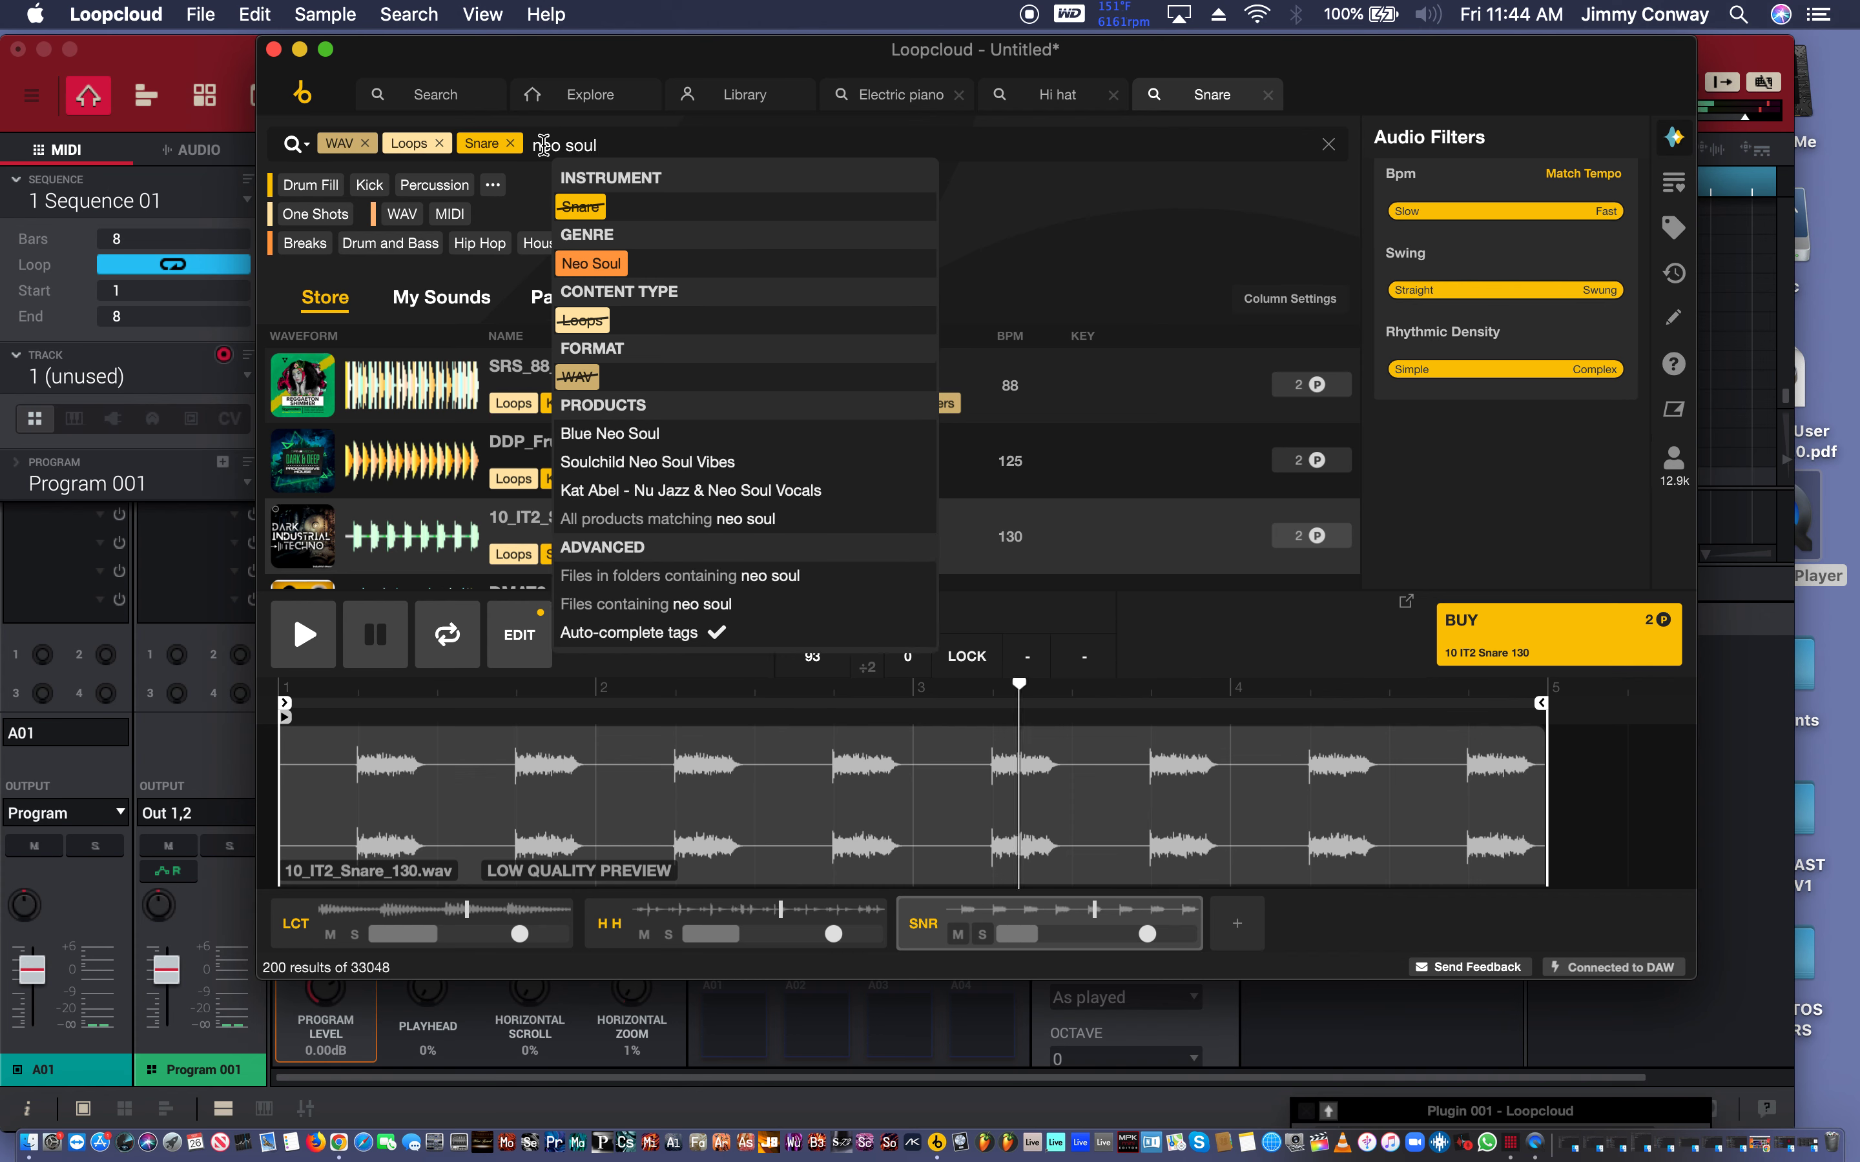
{"action": "left_click", "coordinate": [581, 265]}
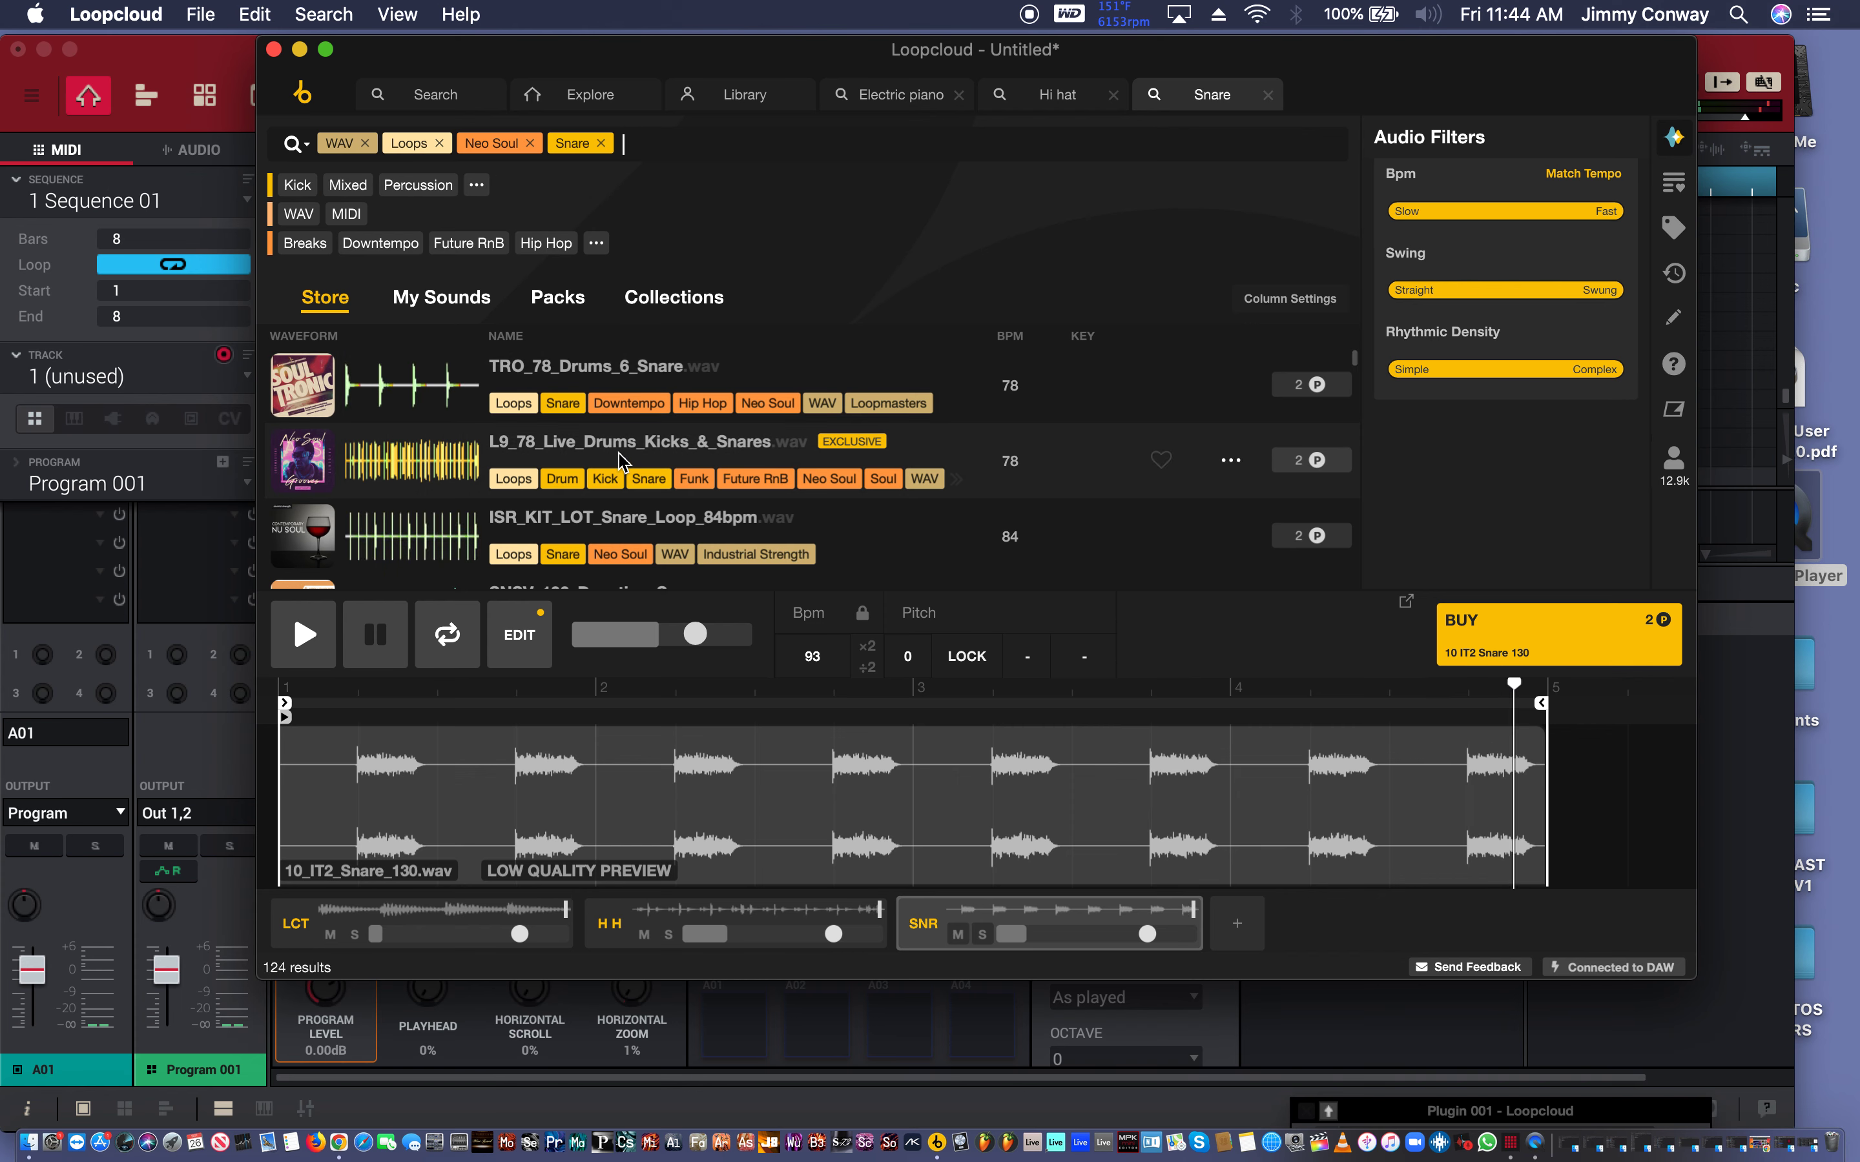
{"action": "left_click", "coordinate": [620, 460]}
{"action": "left_click", "coordinate": [752, 528]}
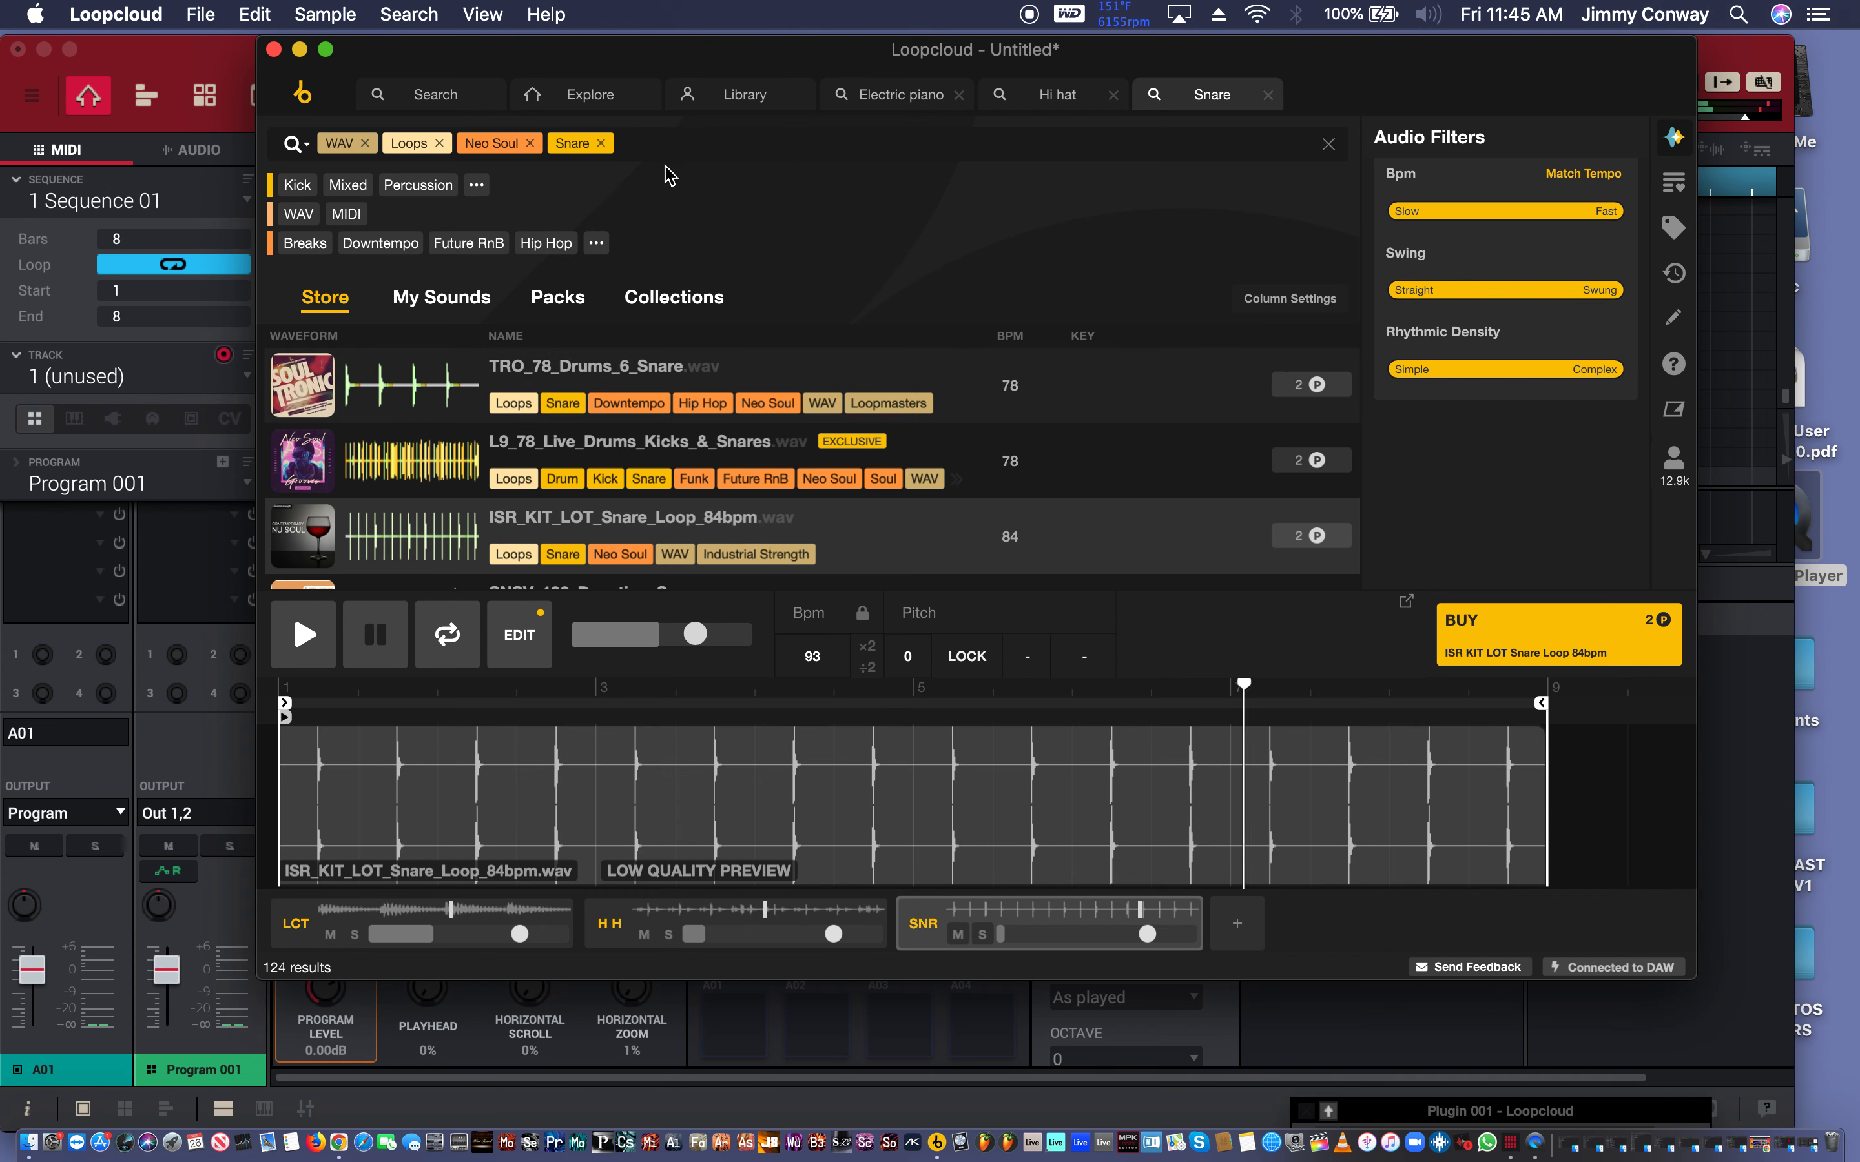
{"action": "left_click", "coordinate": [631, 143]}
{"action": "type", "text": "ki"}
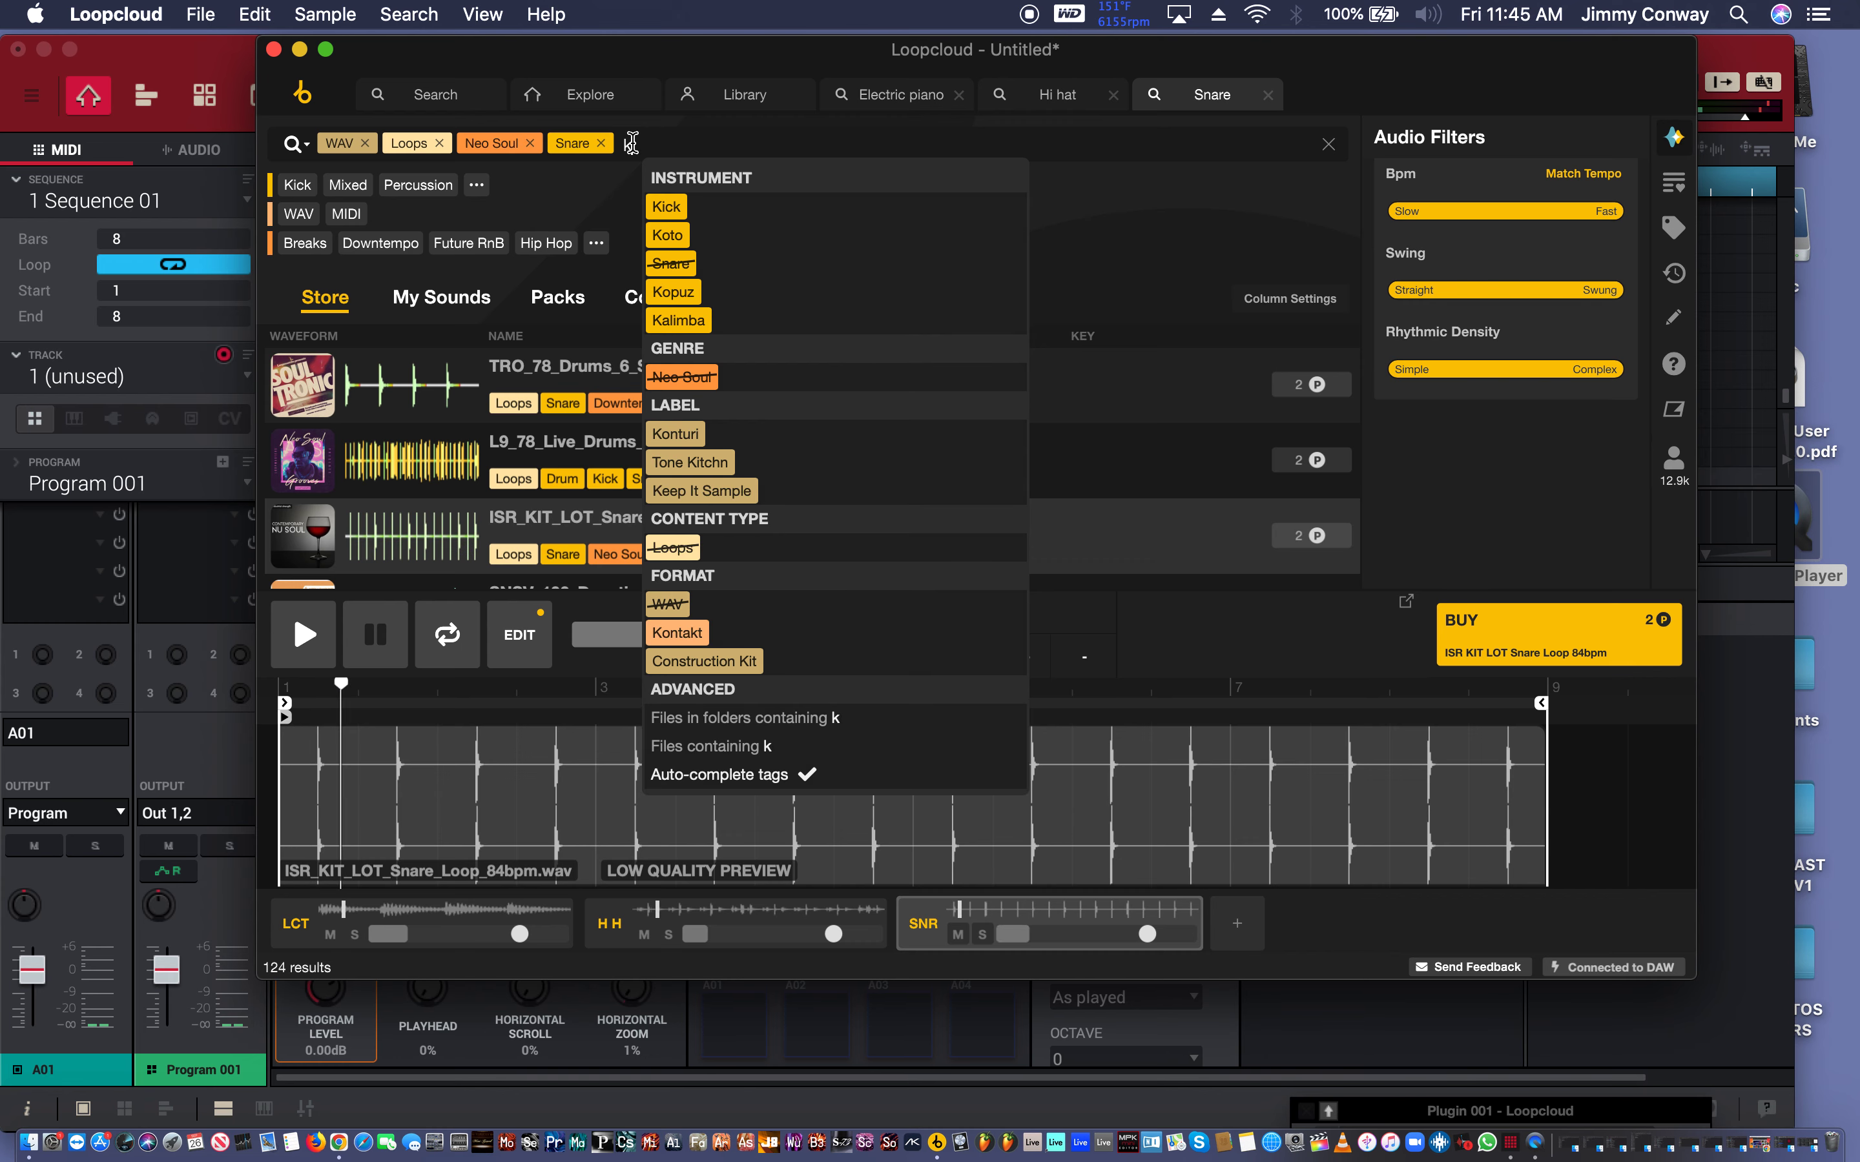
{"action": "key", "text": "Escape"}
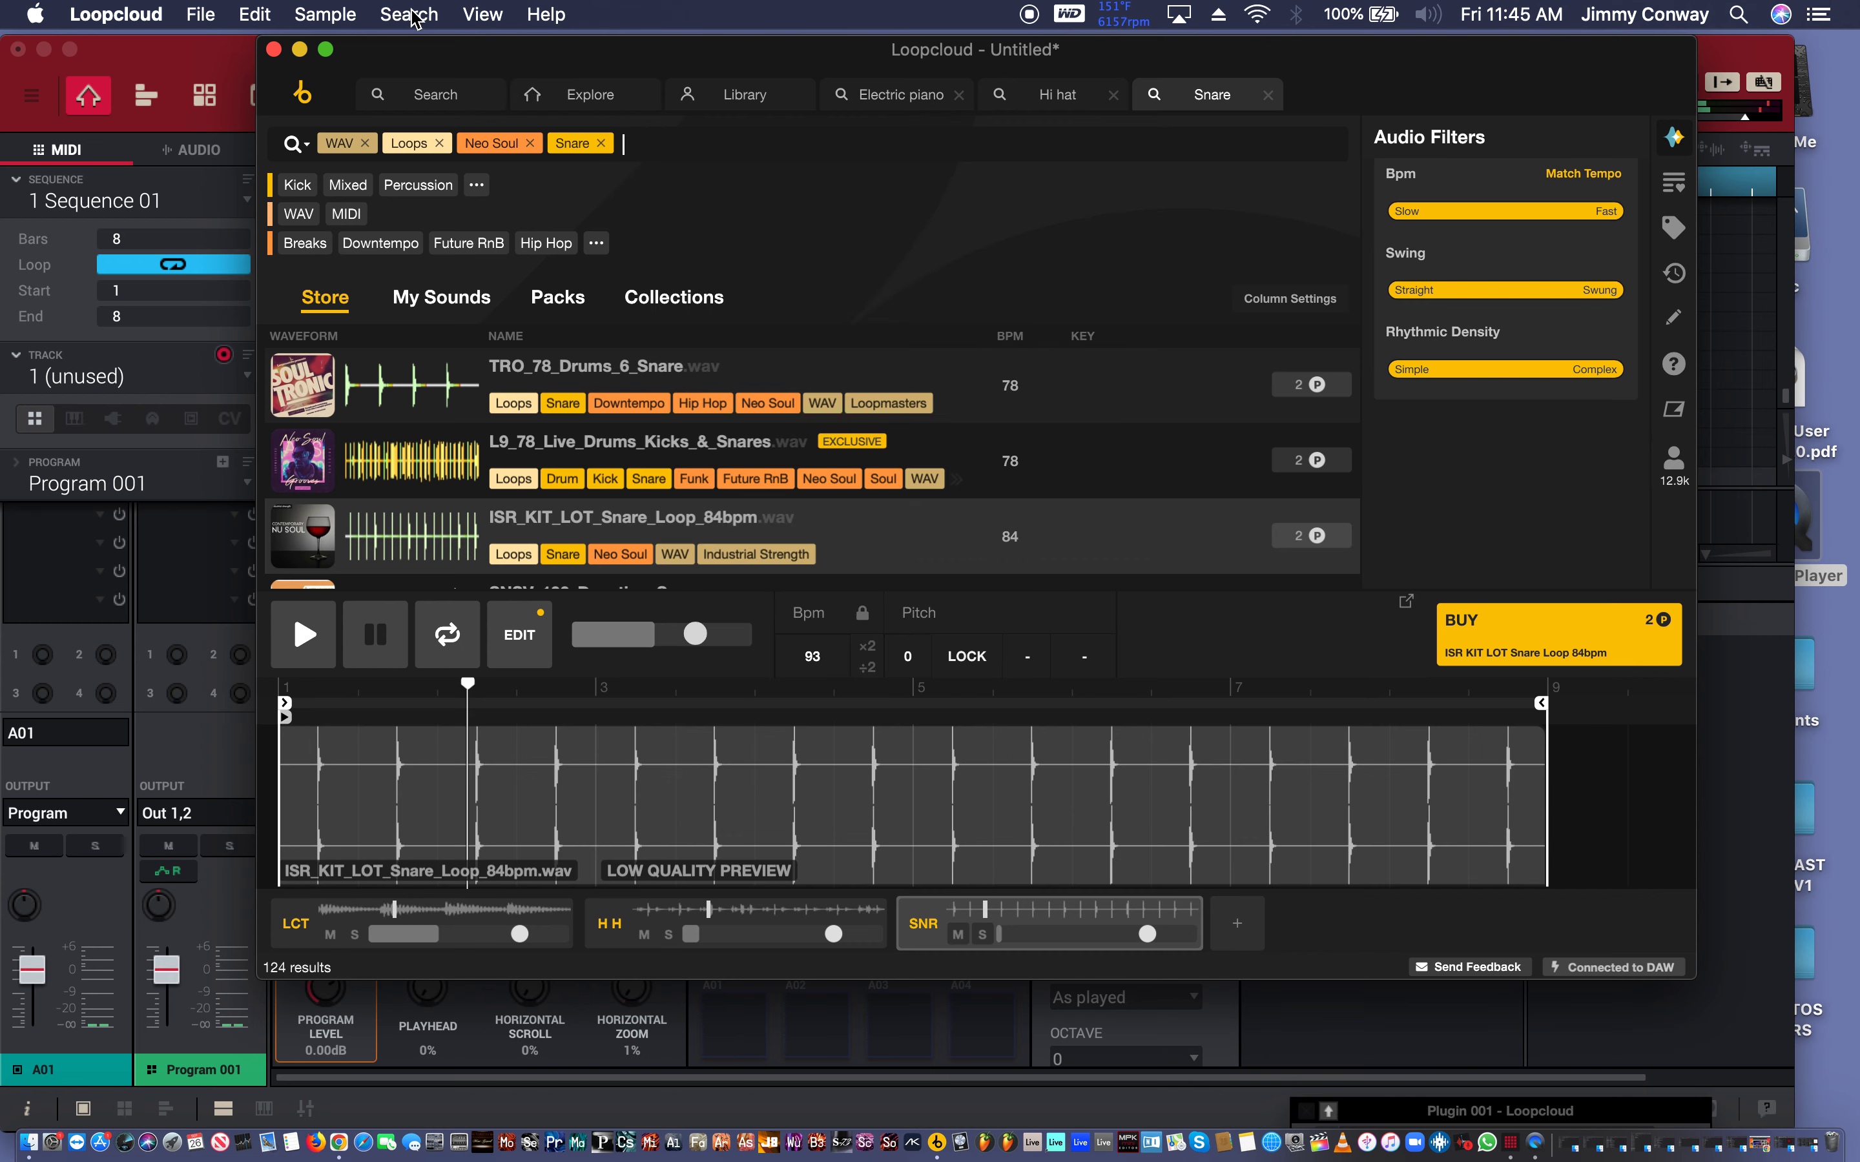
Start a new drum search narrowed to Kick loops in the Neo Soul genre.
{"action": "left_click", "coordinate": [412, 96]}
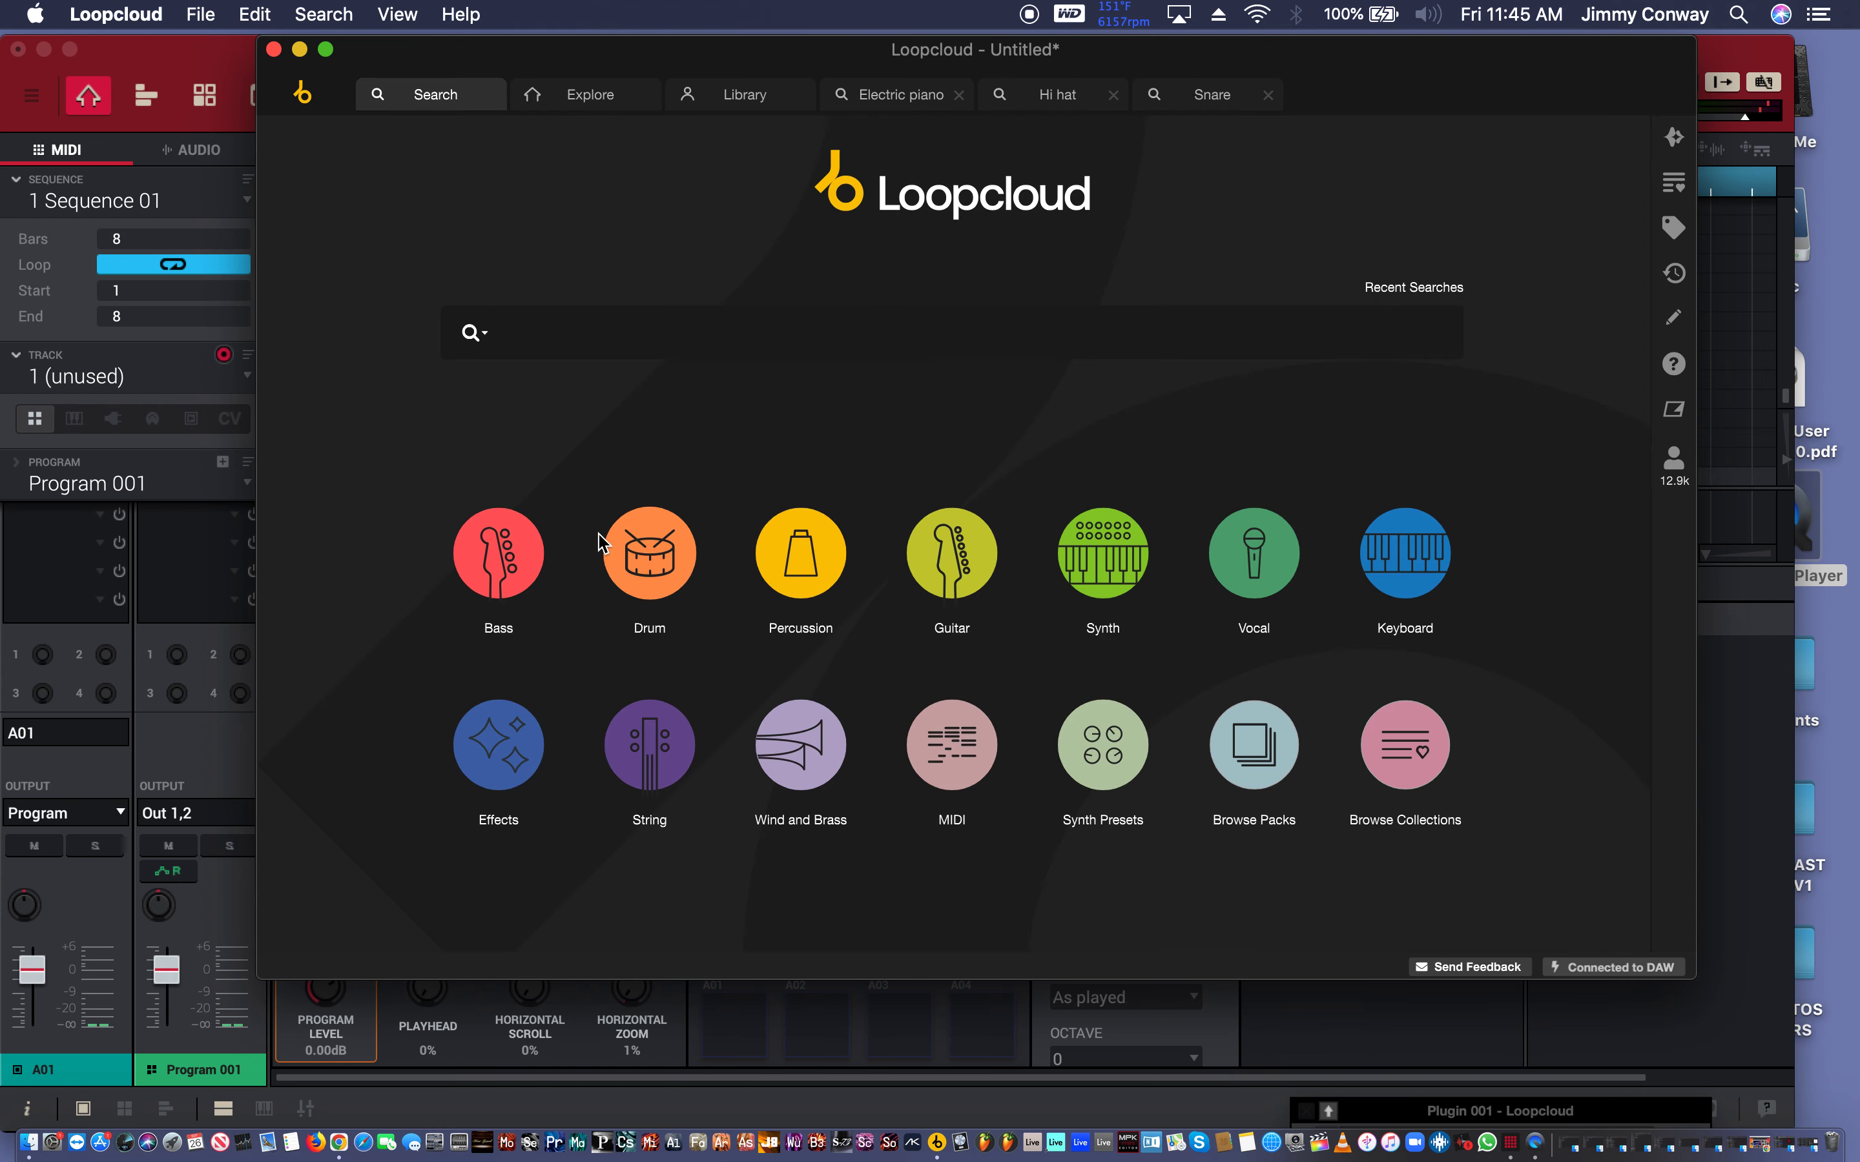
{"action": "left_click", "coordinate": [648, 569]}
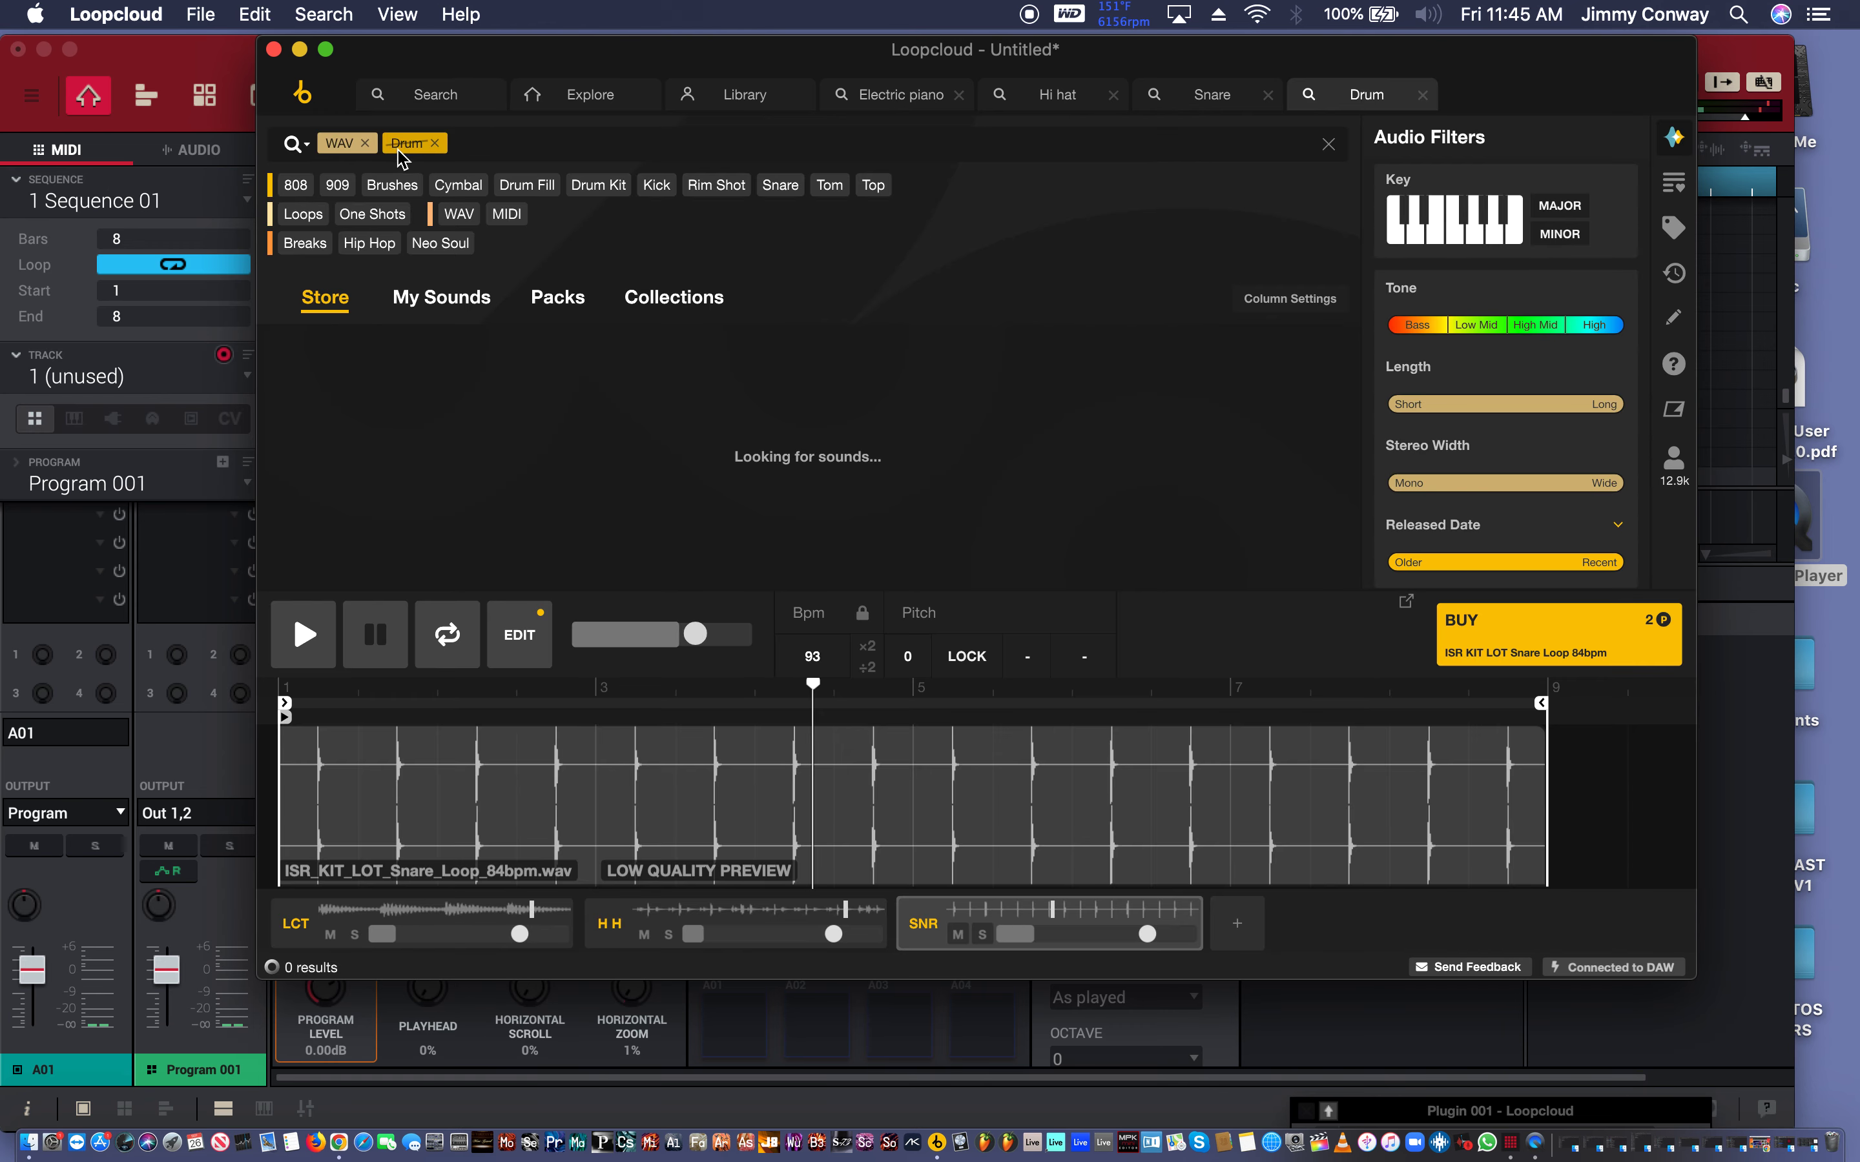
{"action": "left_click", "coordinate": [655, 185]}
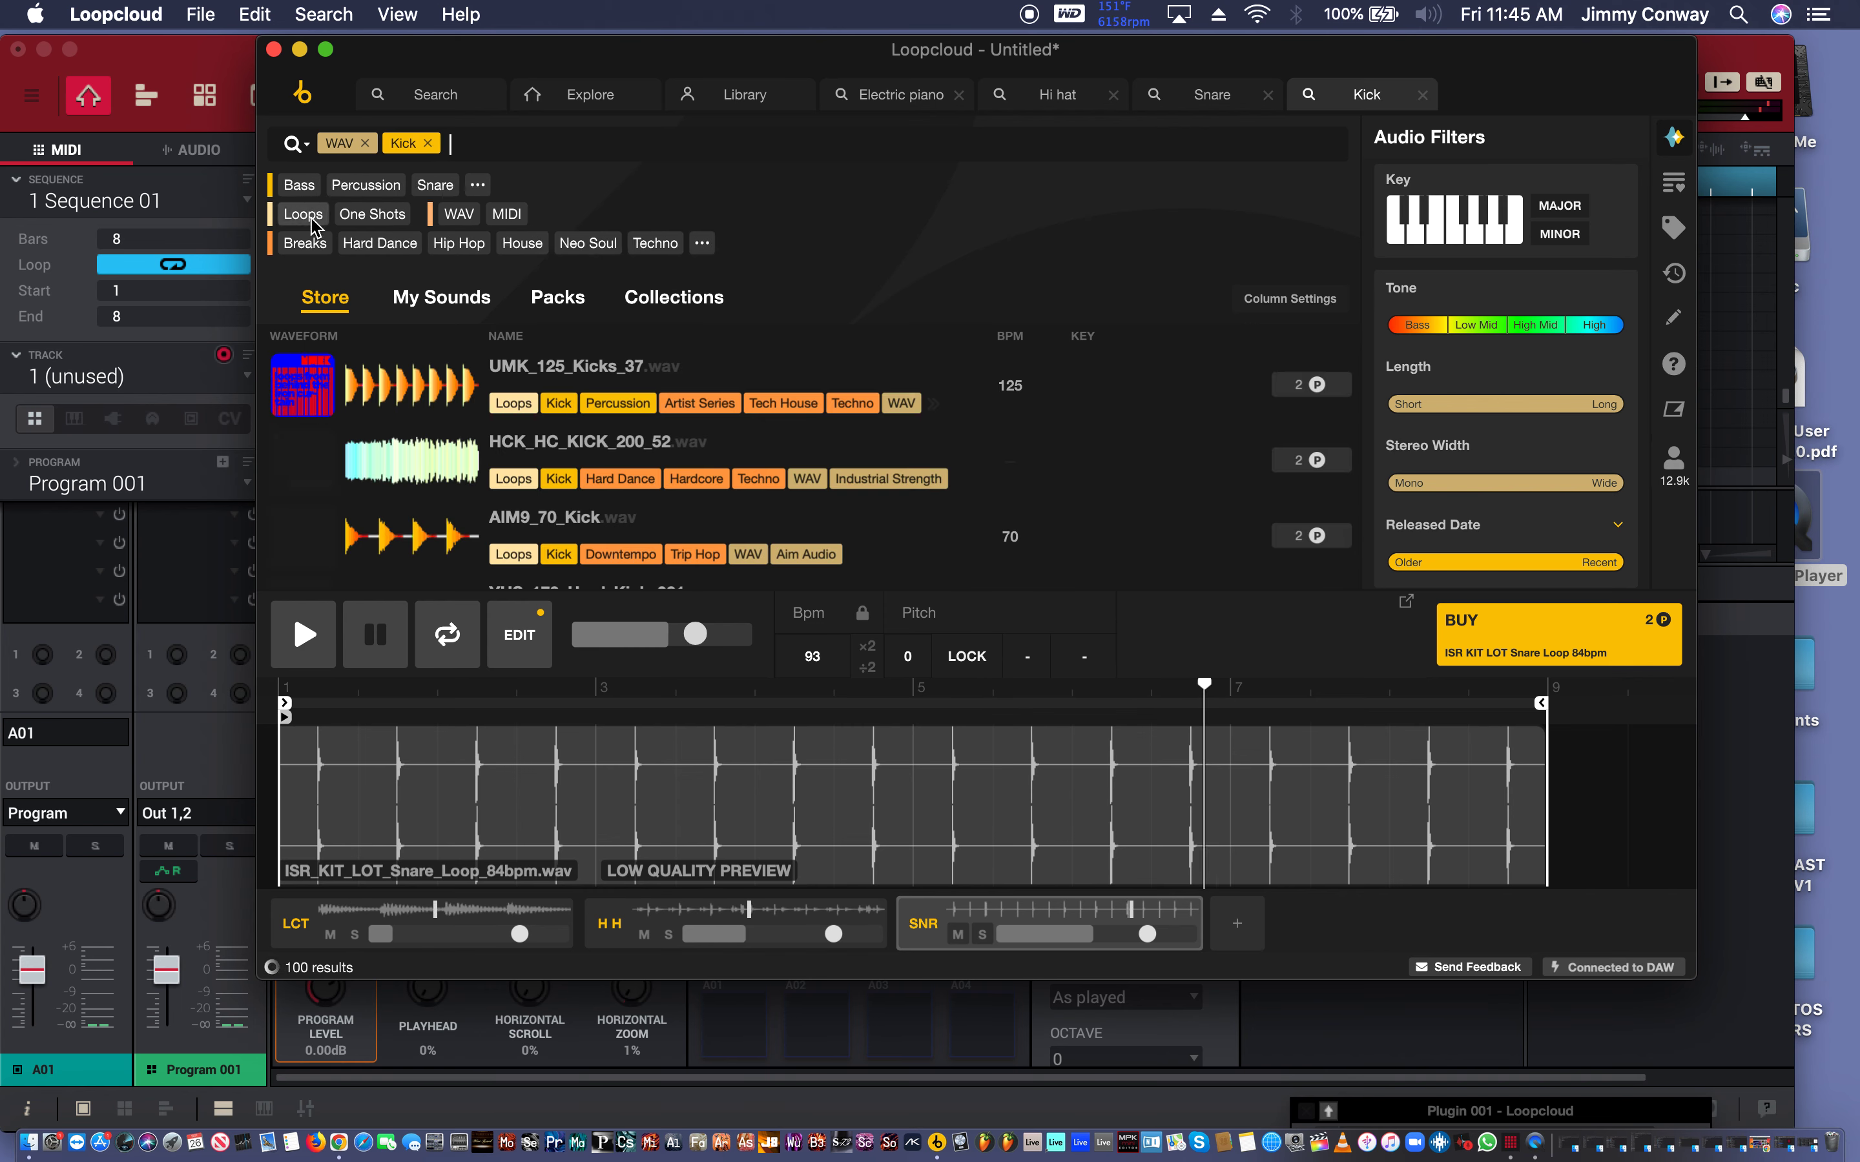
{"action": "left_click", "coordinate": [303, 215]}
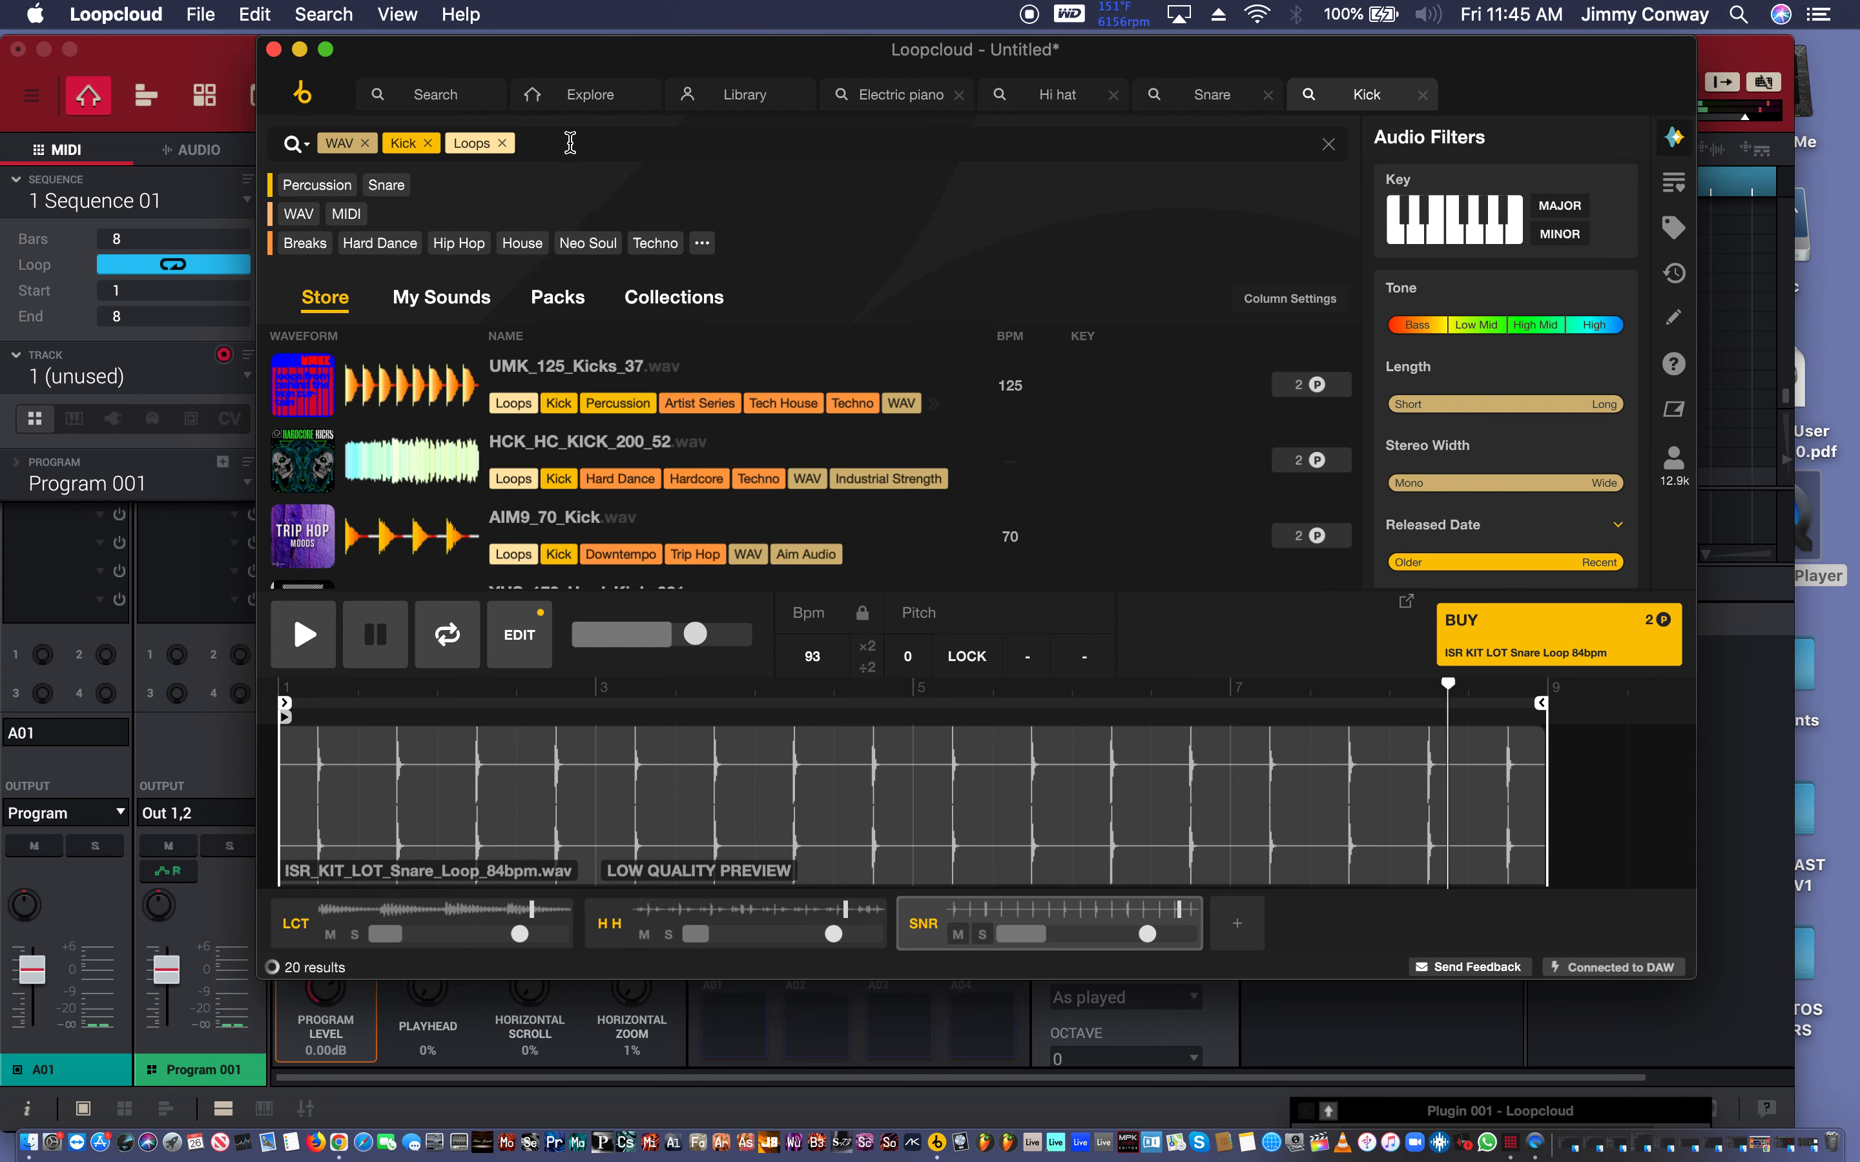
{"action": "type", "text": "ne"}
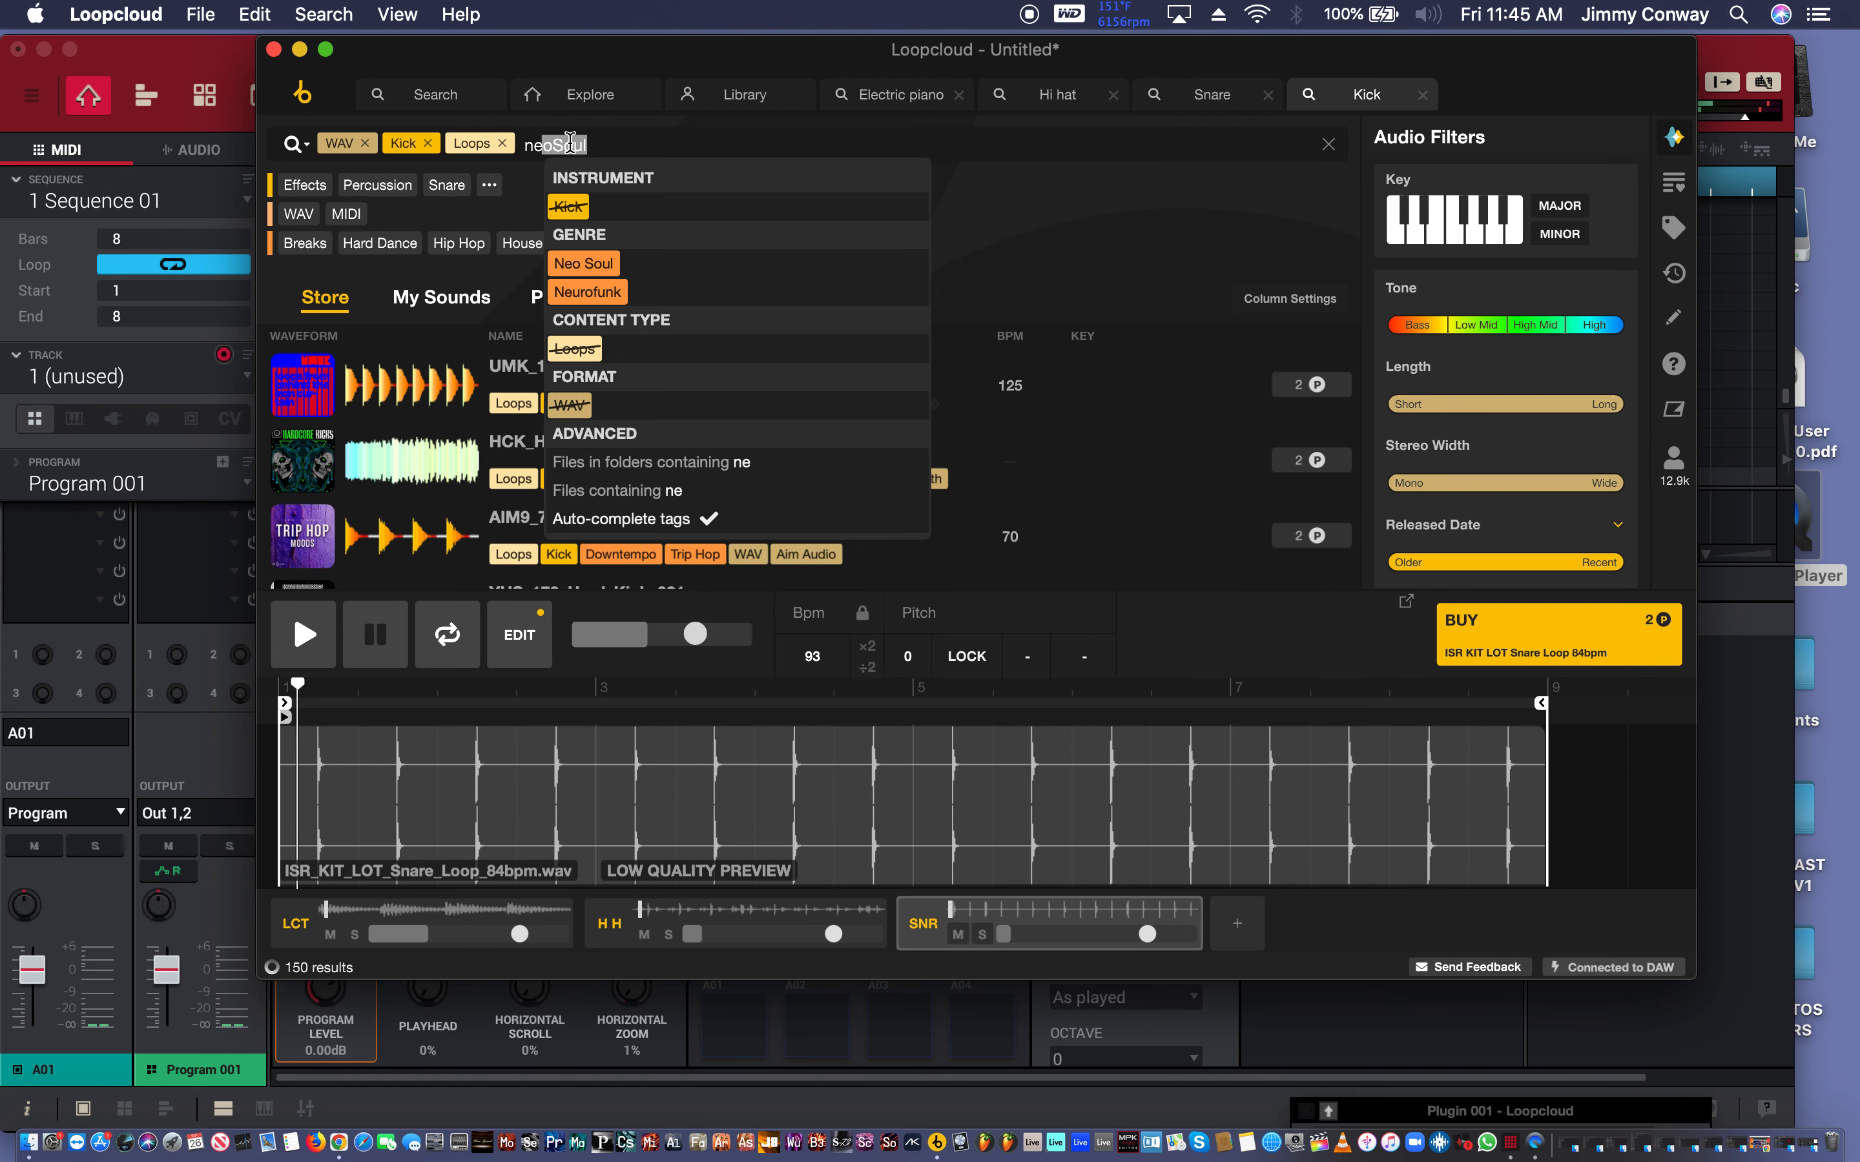
{"action": "type", "text": "o so"}
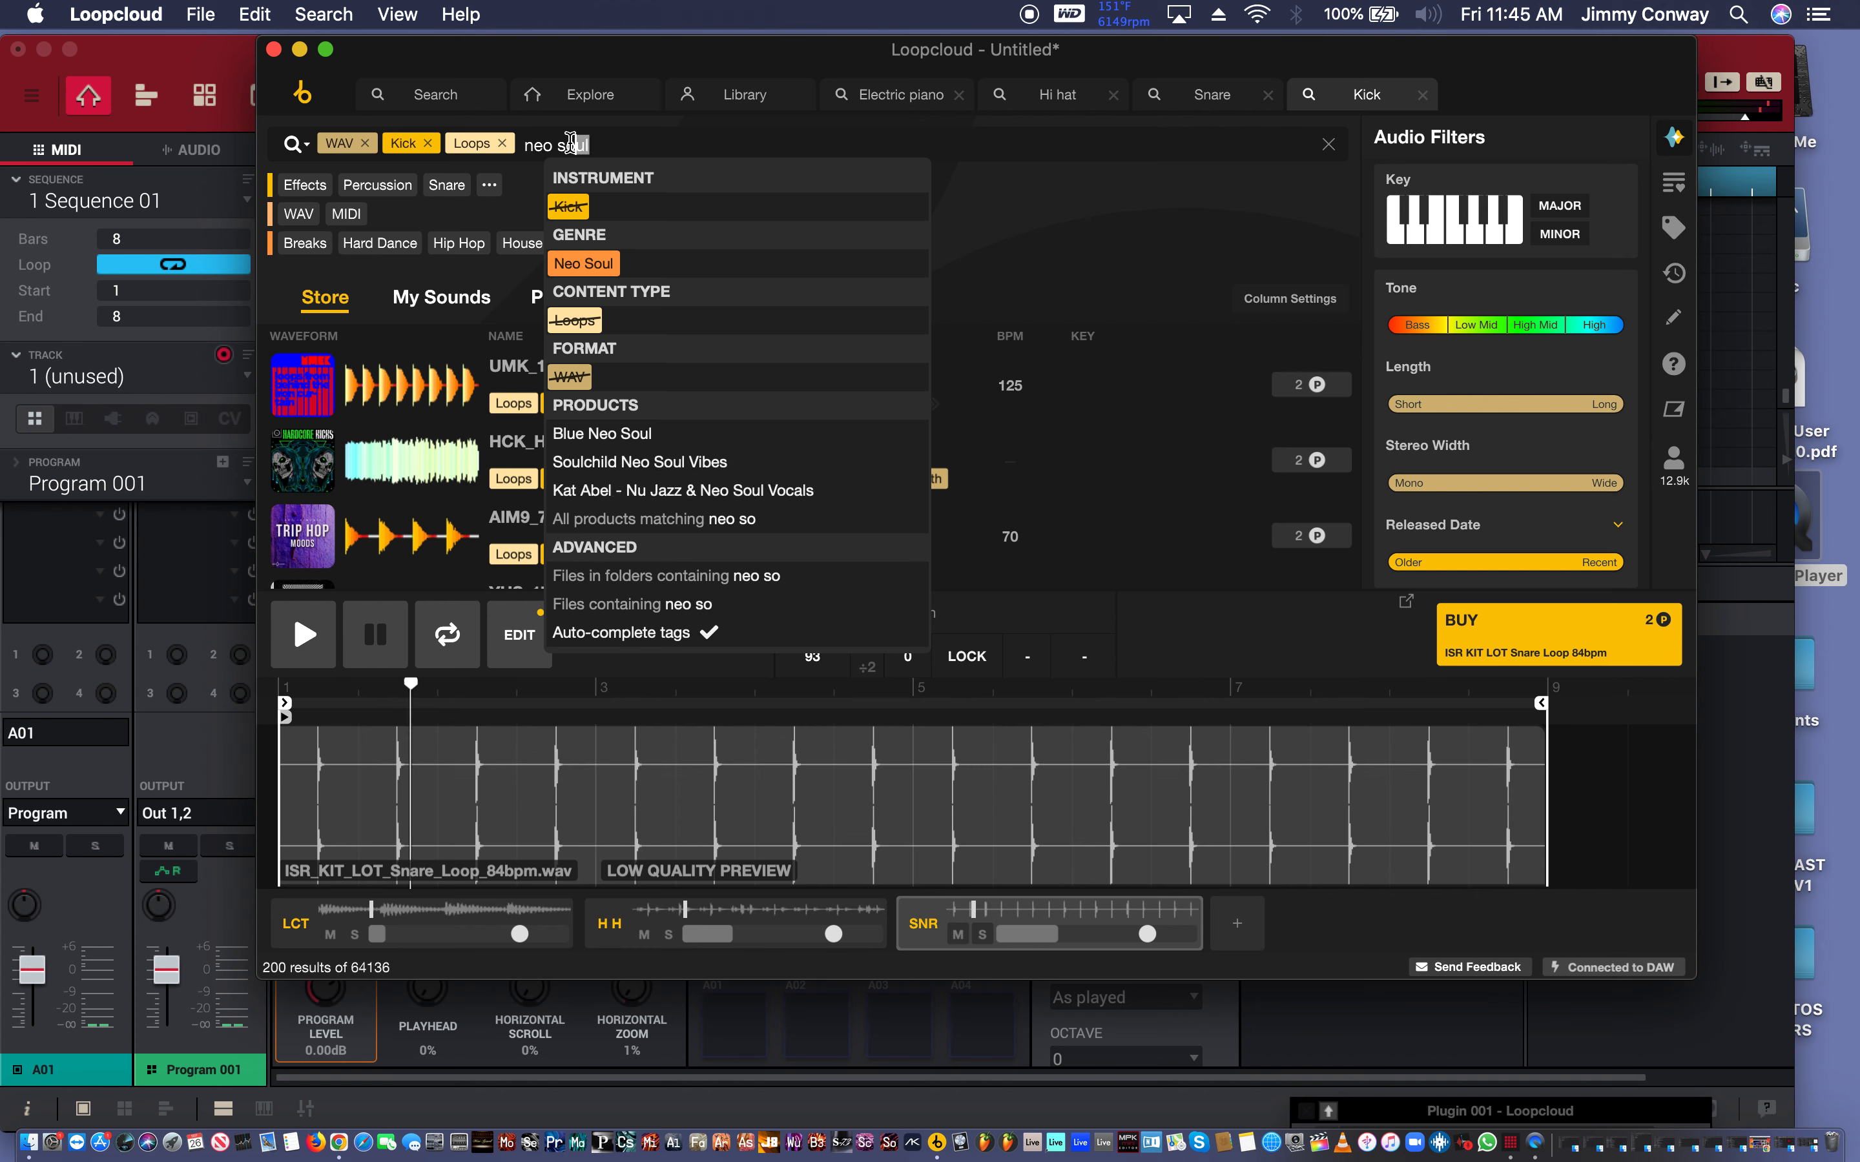
{"action": "type", "text": "ul"}
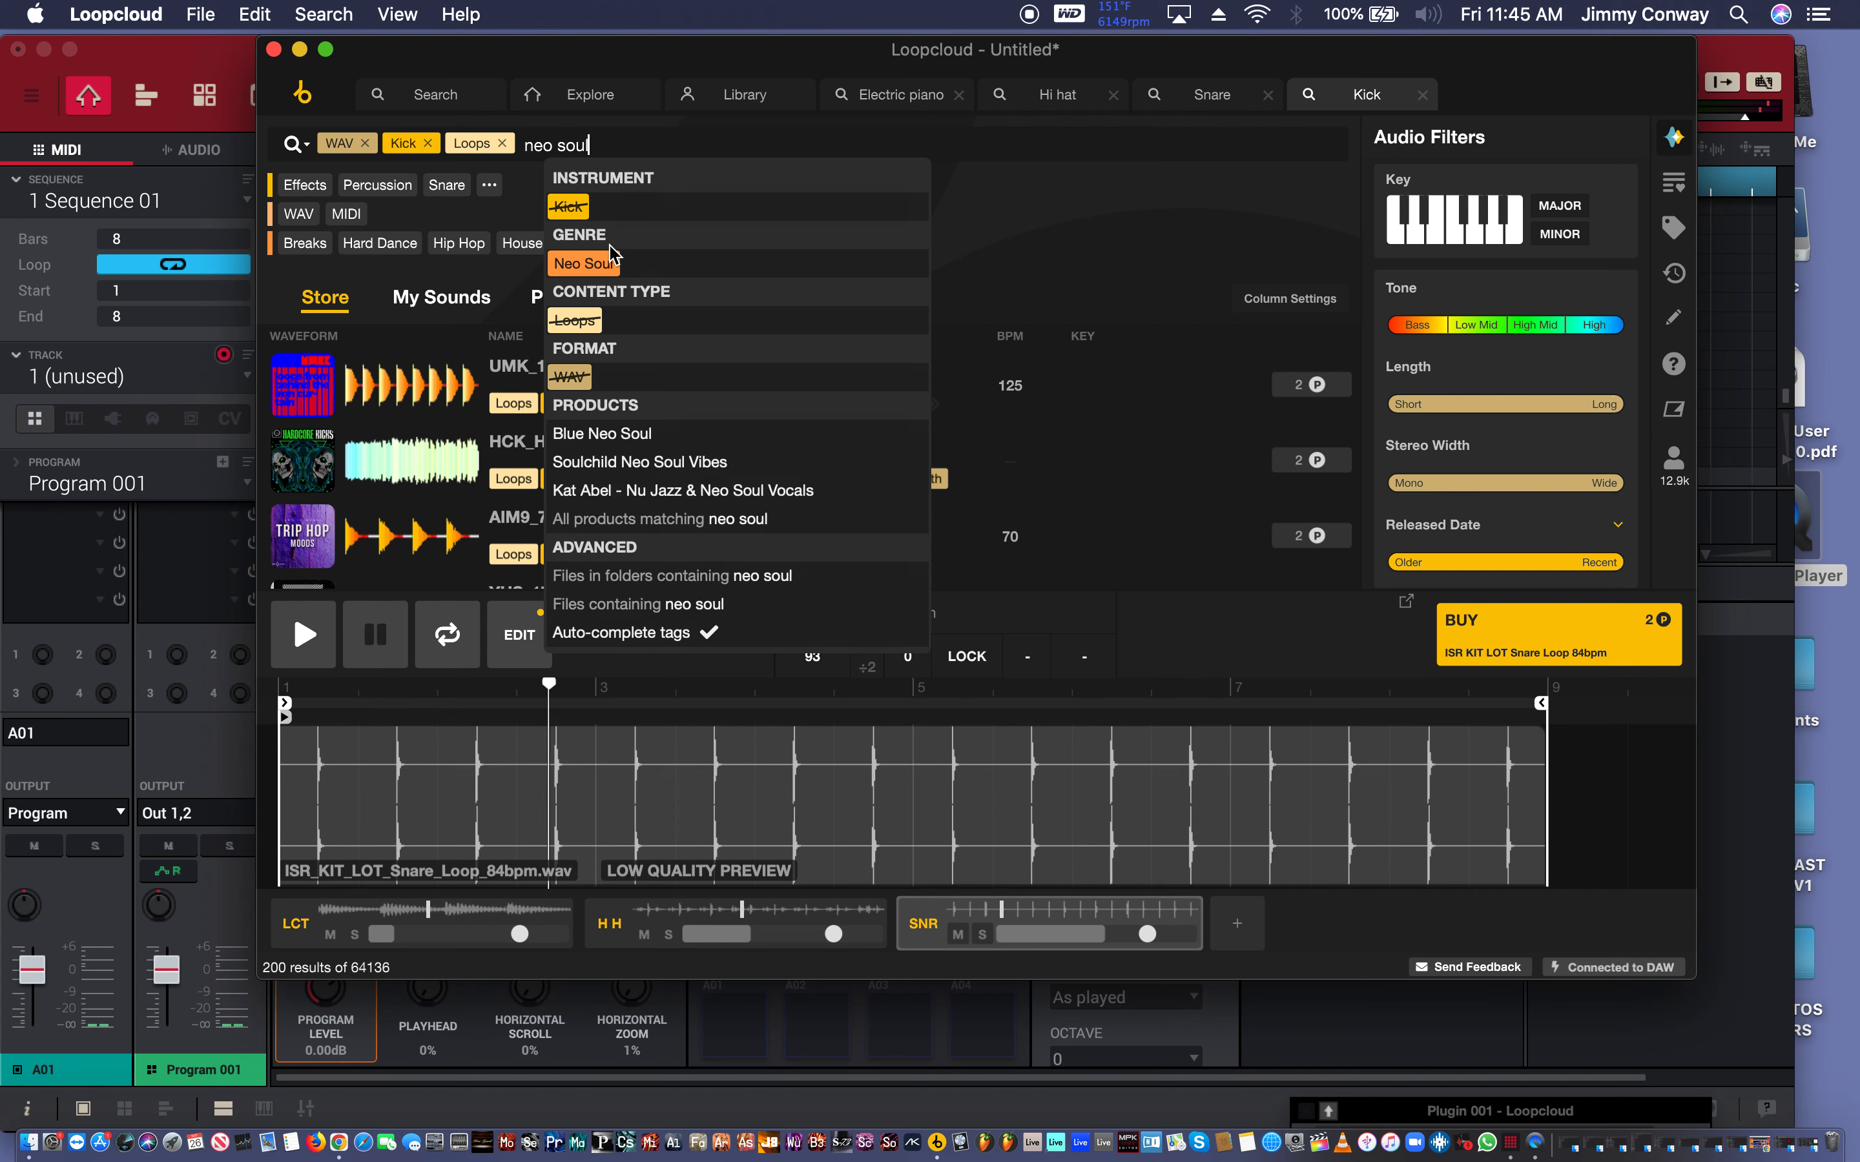
{"action": "left_click", "coordinate": [602, 268]}
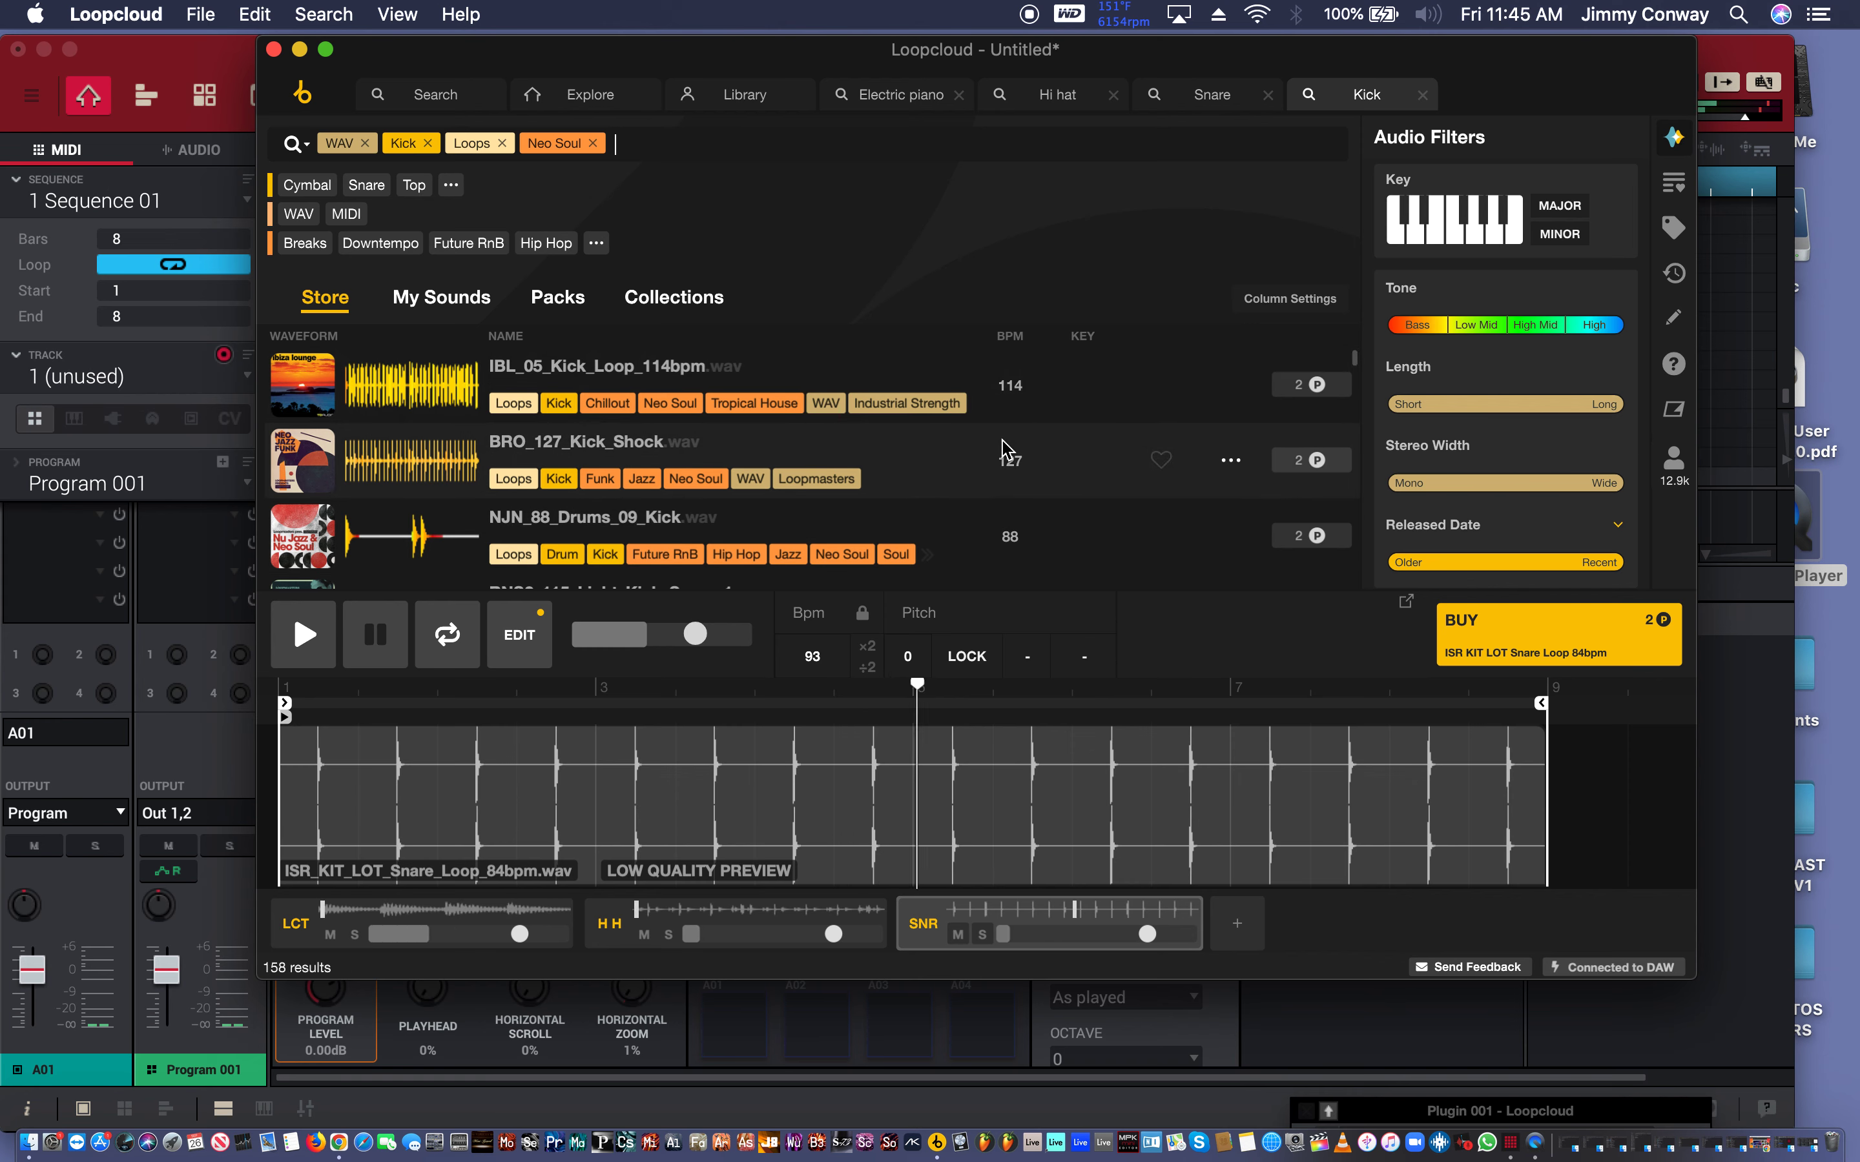
Add a fourth track with IBL_05_Kick_Loop_114bpm and set the kick search's lower Swing limit to 50%.
{"action": "left_click", "coordinate": [1234, 924]}
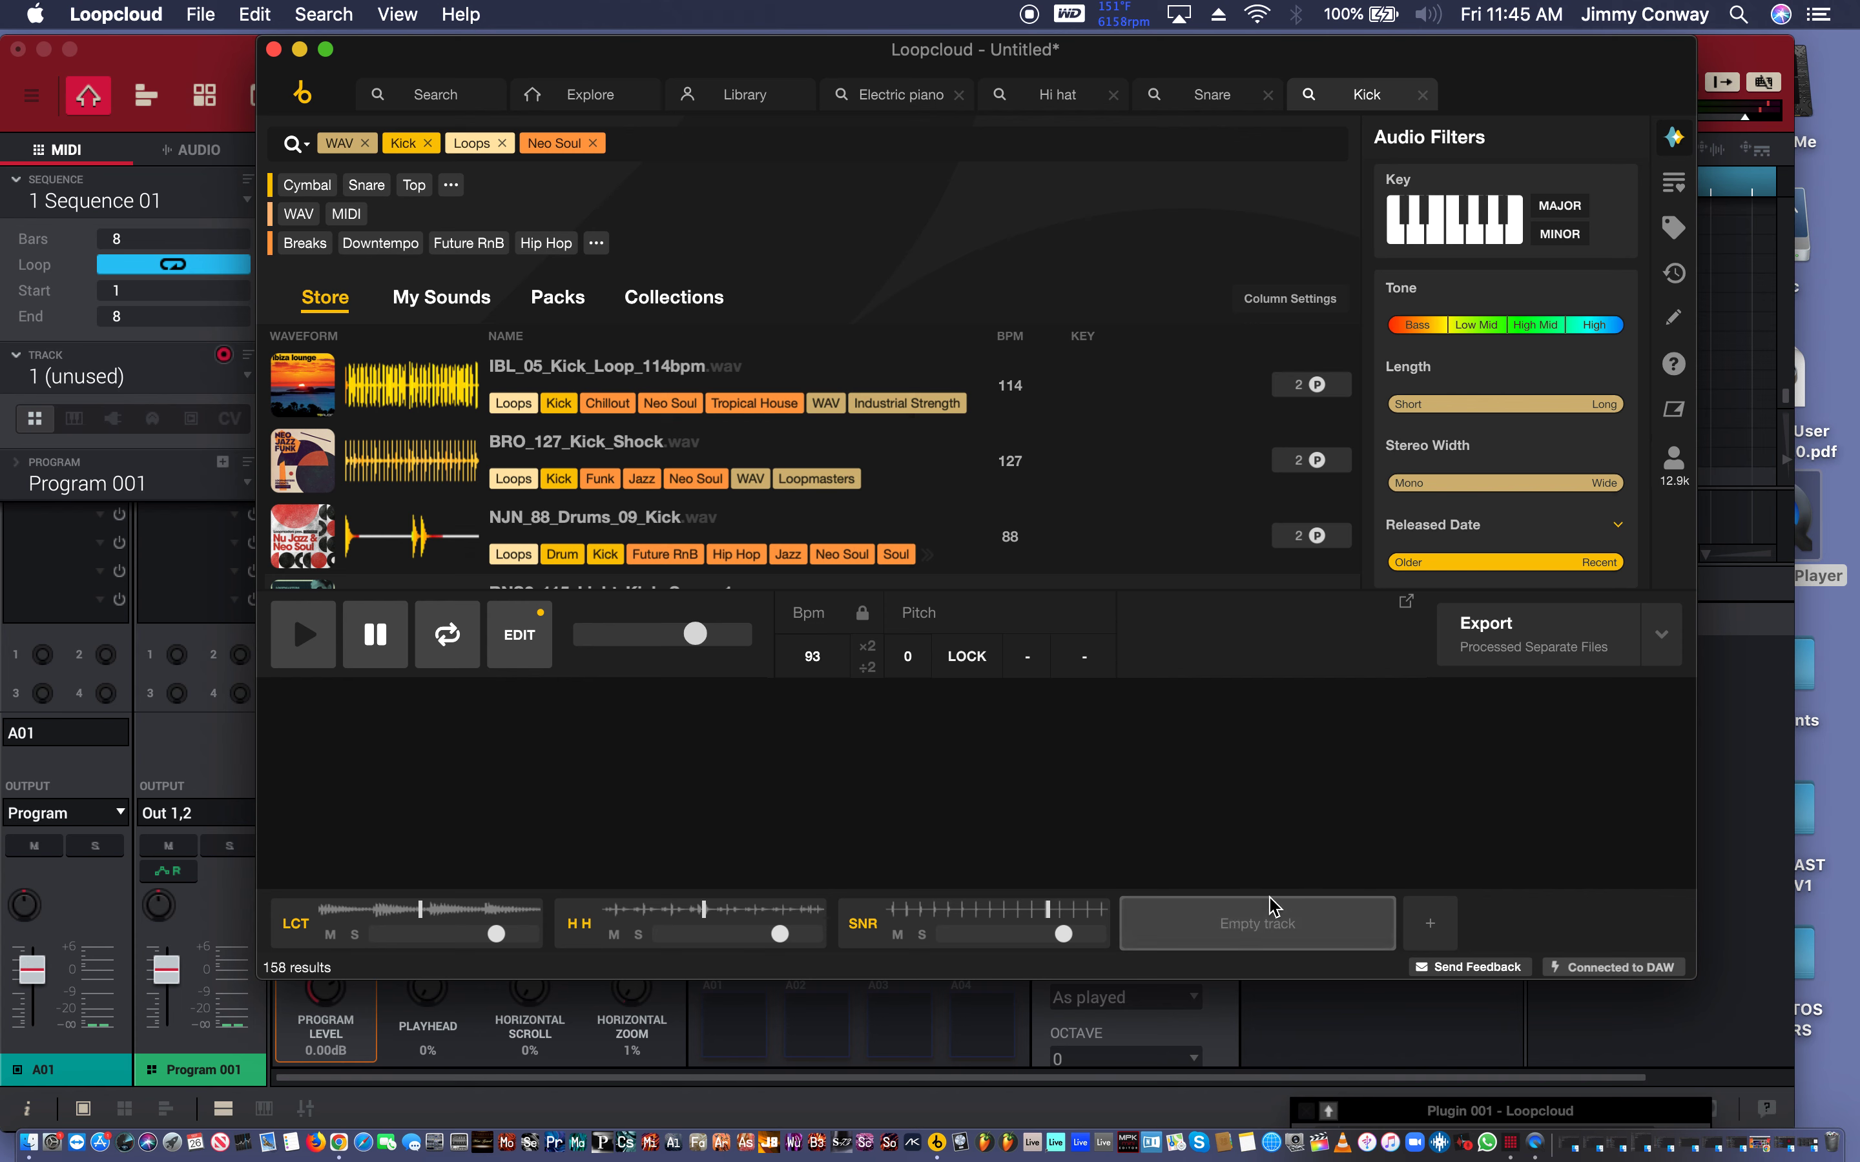
{"action": "left_click", "coordinate": [1100, 414]}
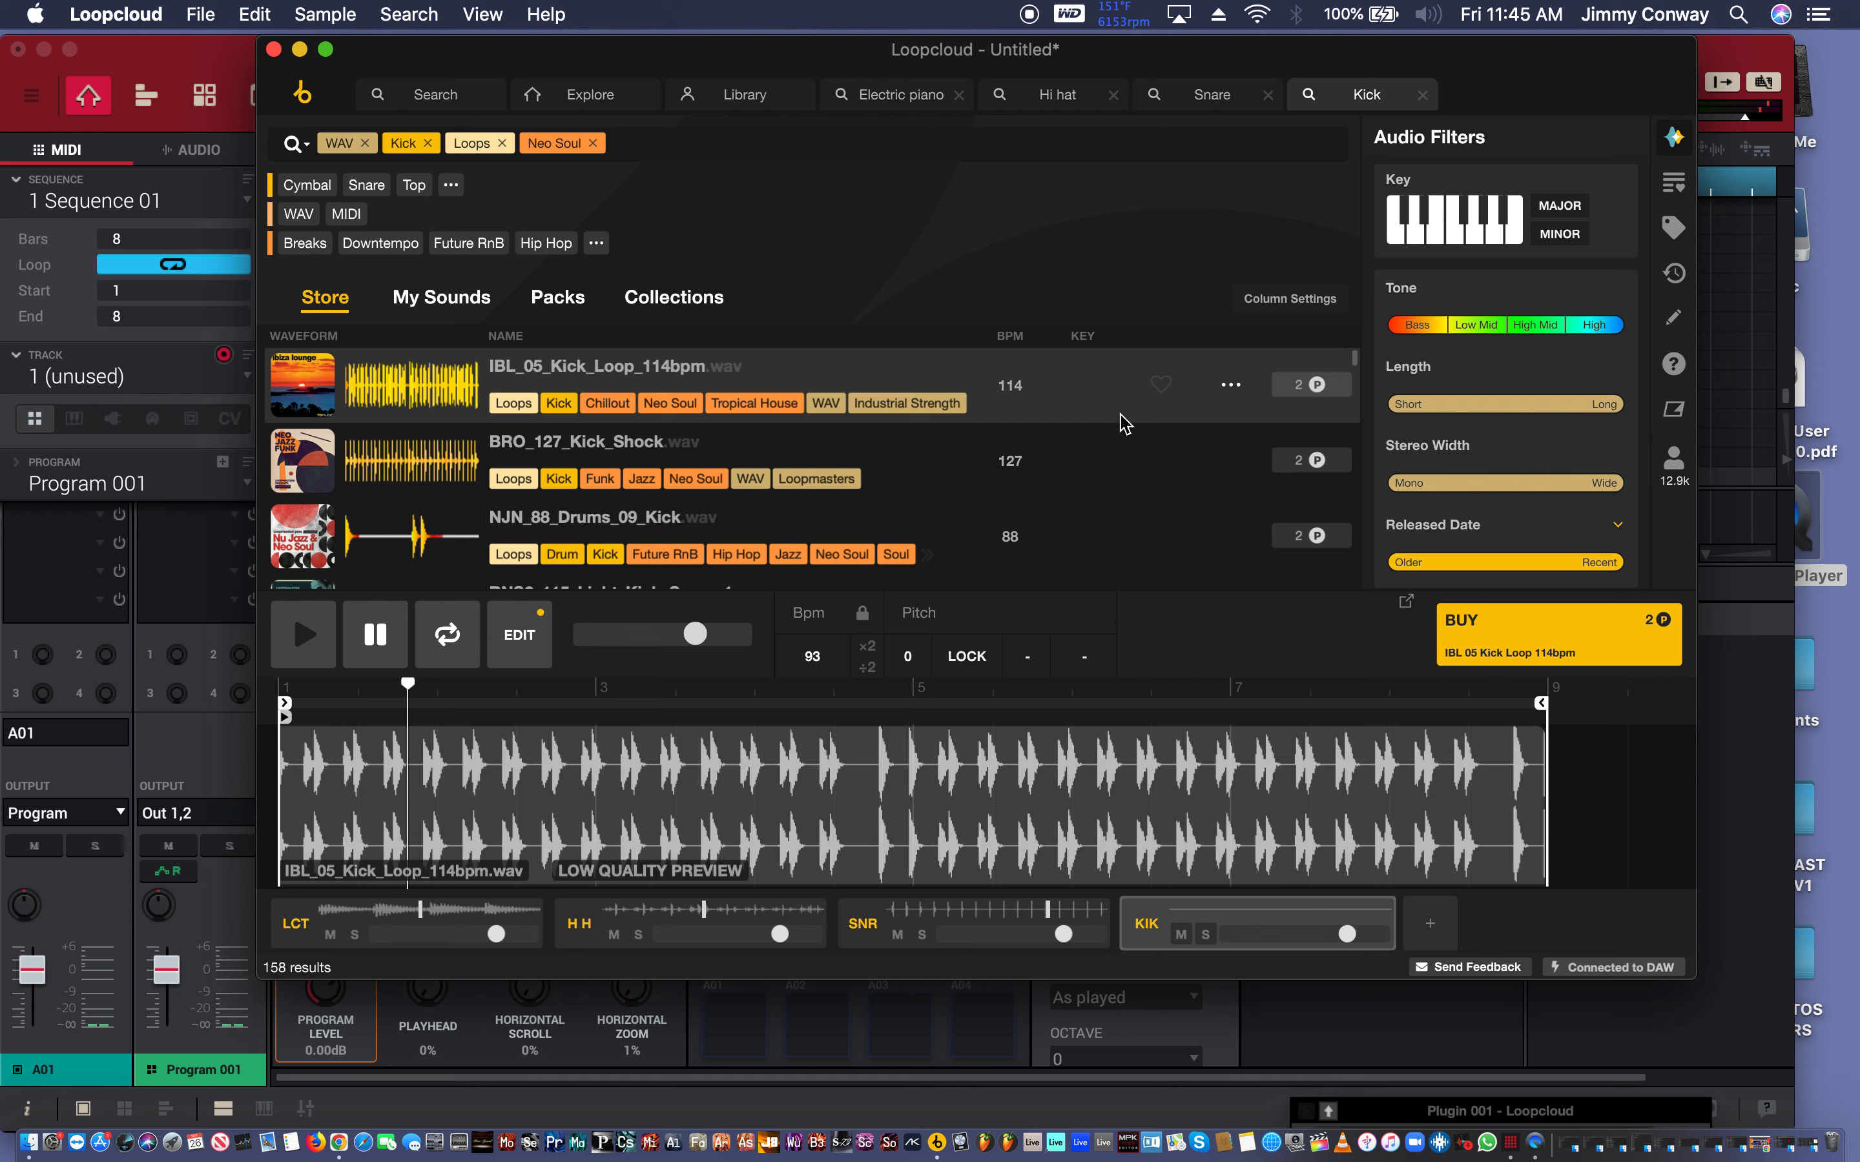
{"action": "scroll", "coordinate": [1504, 422], "scroll_direction": "down", "scroll_amount": 10}
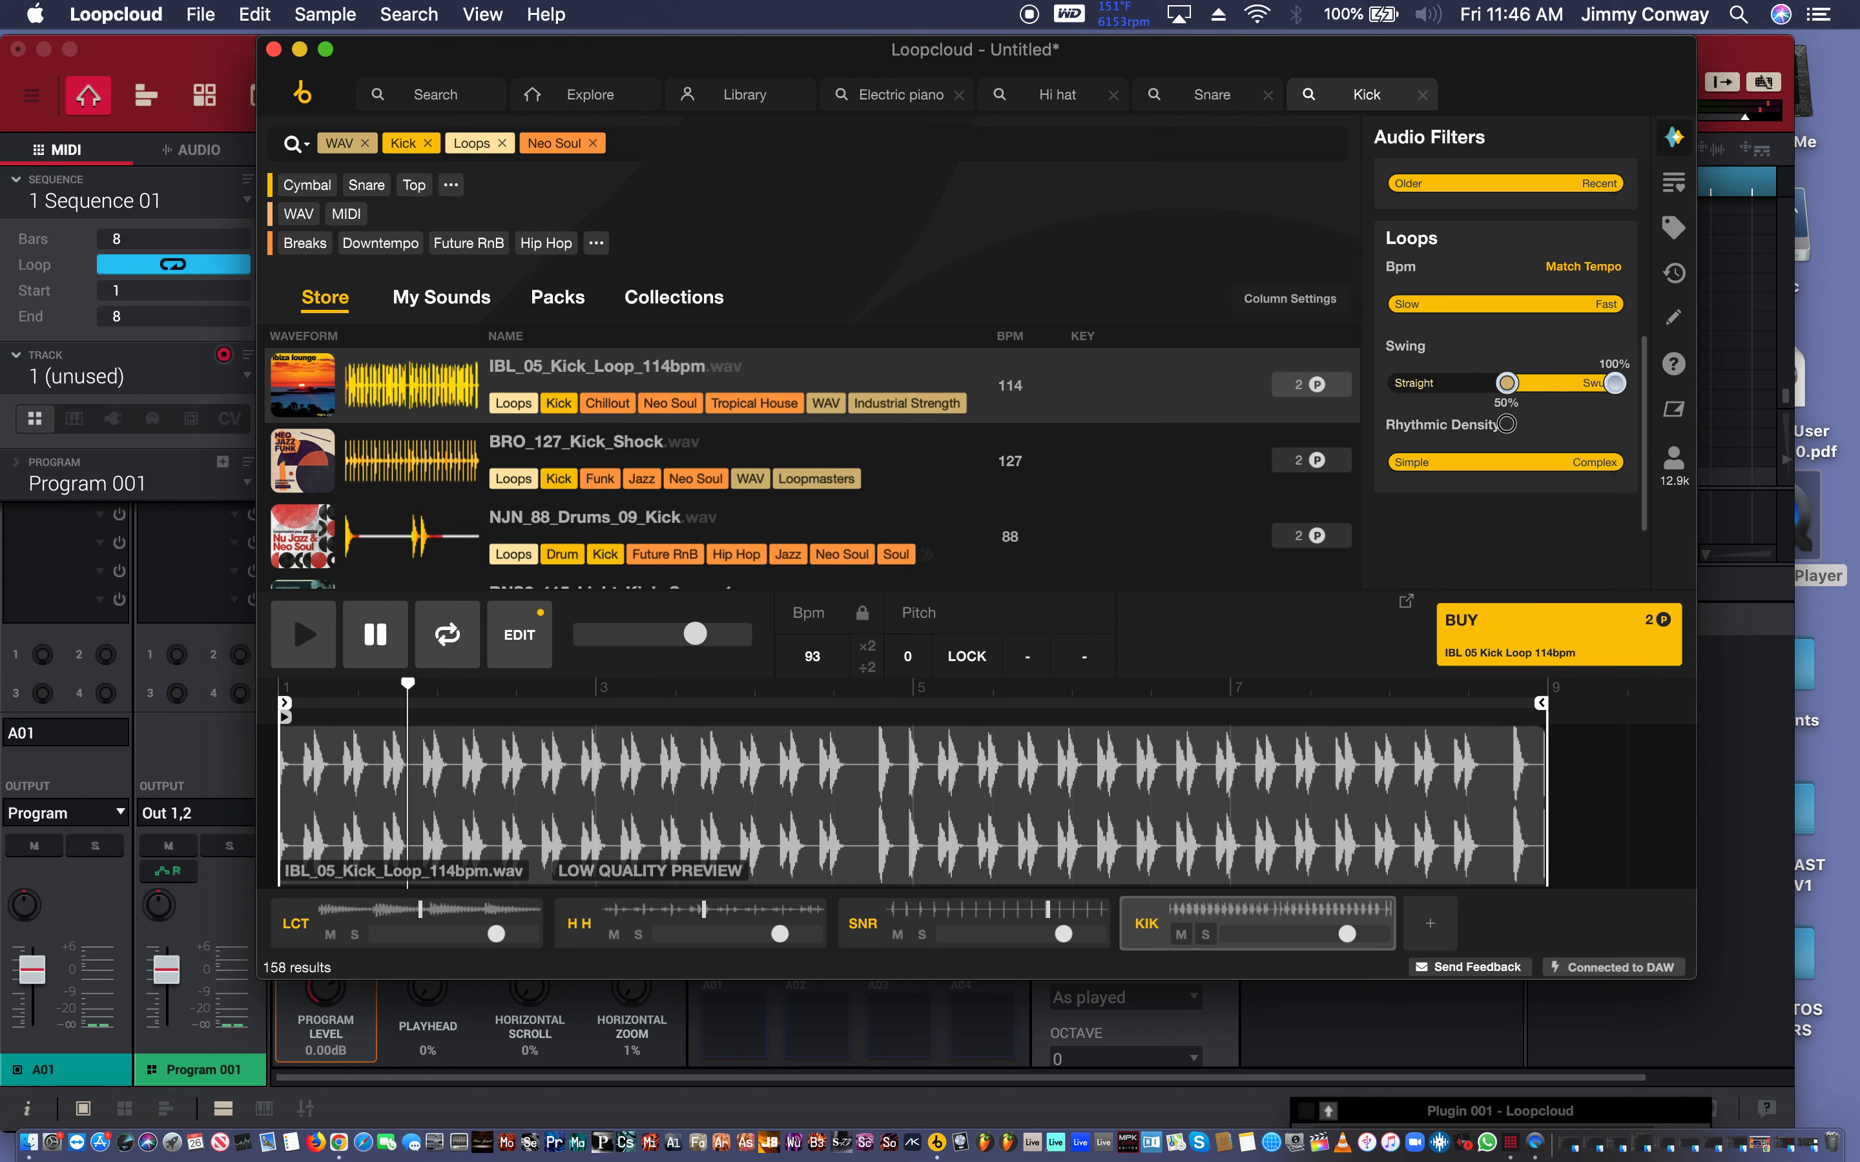
{"action": "left_click_drag", "start_coordinate": [1507, 424], "coordinate": [1507, 424]}
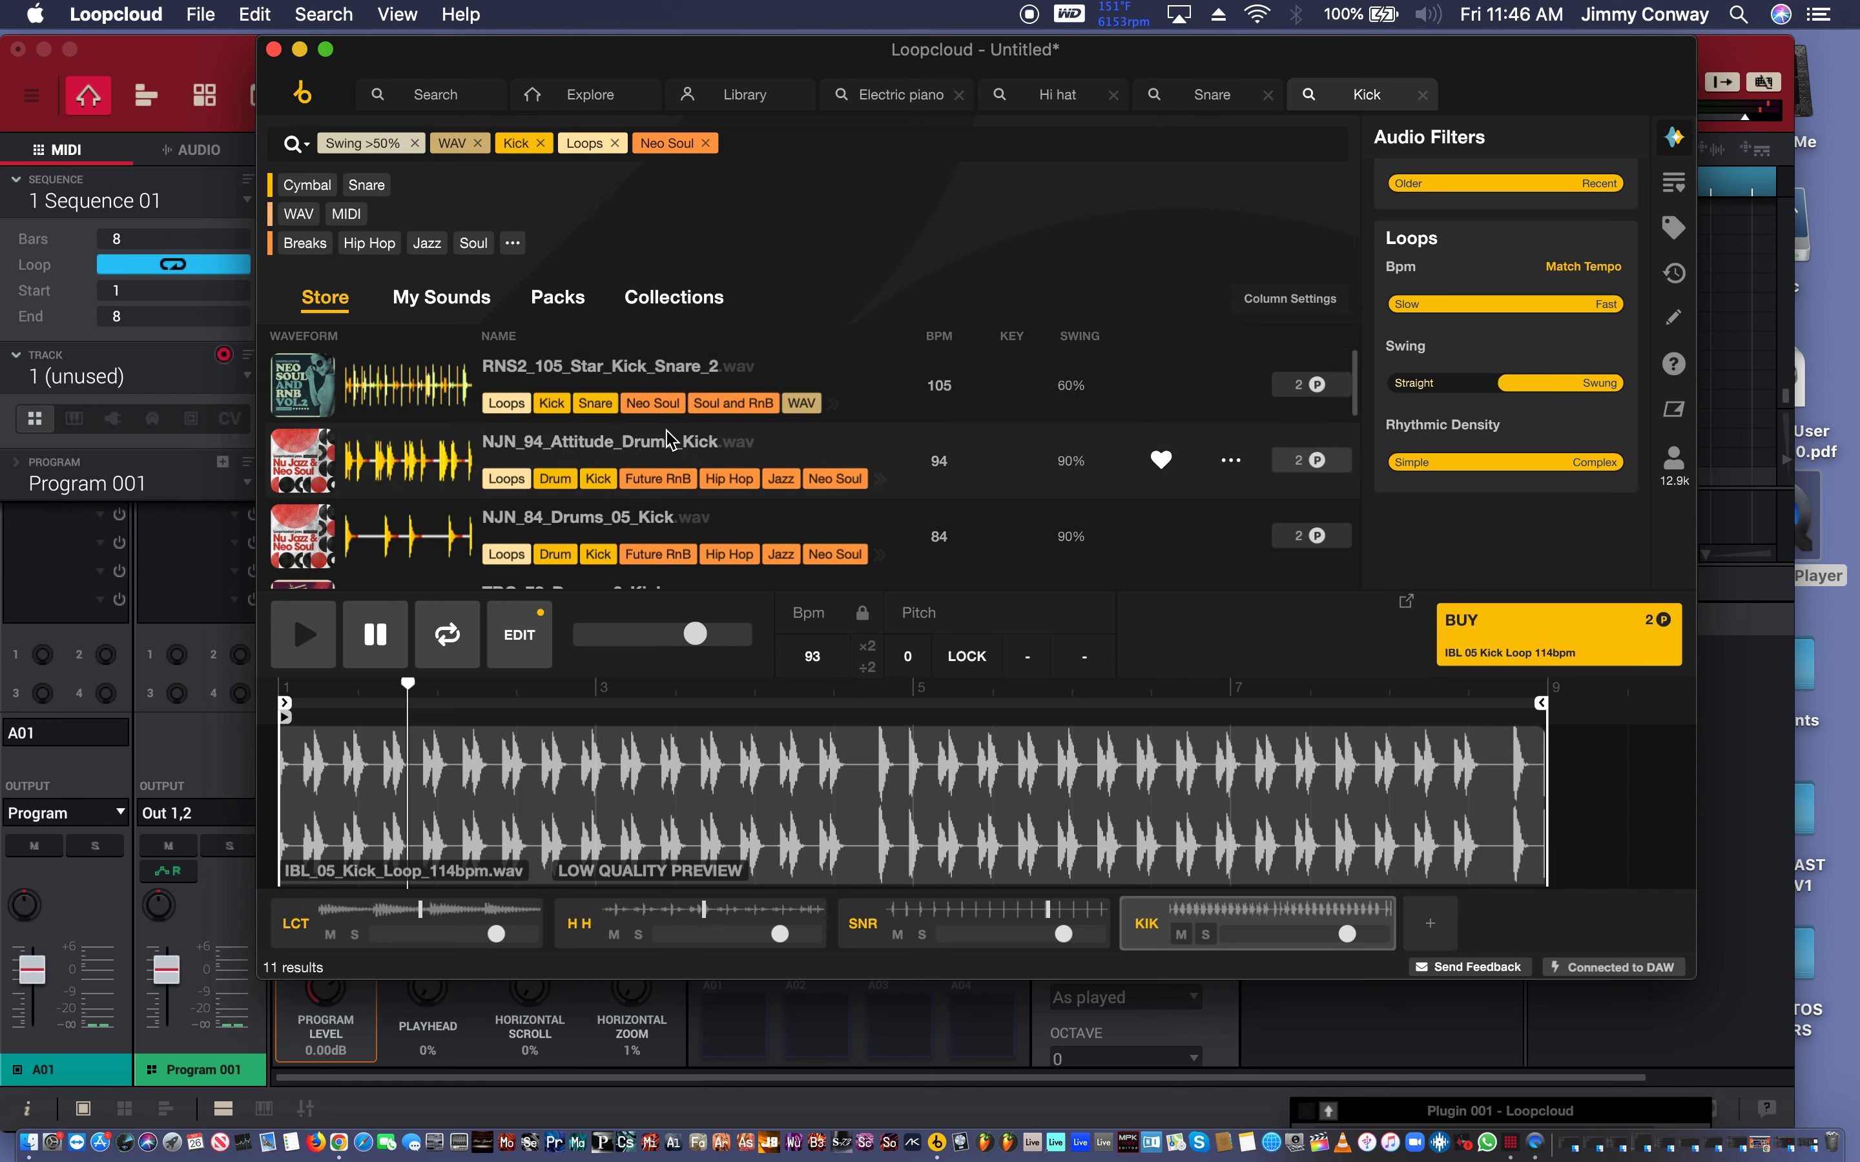
Audition the swung Neo Soul kick loops one by one on the fourth track, from RNS2_105_Star_Kick_Snare_2 through RNS2_80_Love_Kick_Snare_2.
{"action": "left_click", "coordinate": [891, 375]}
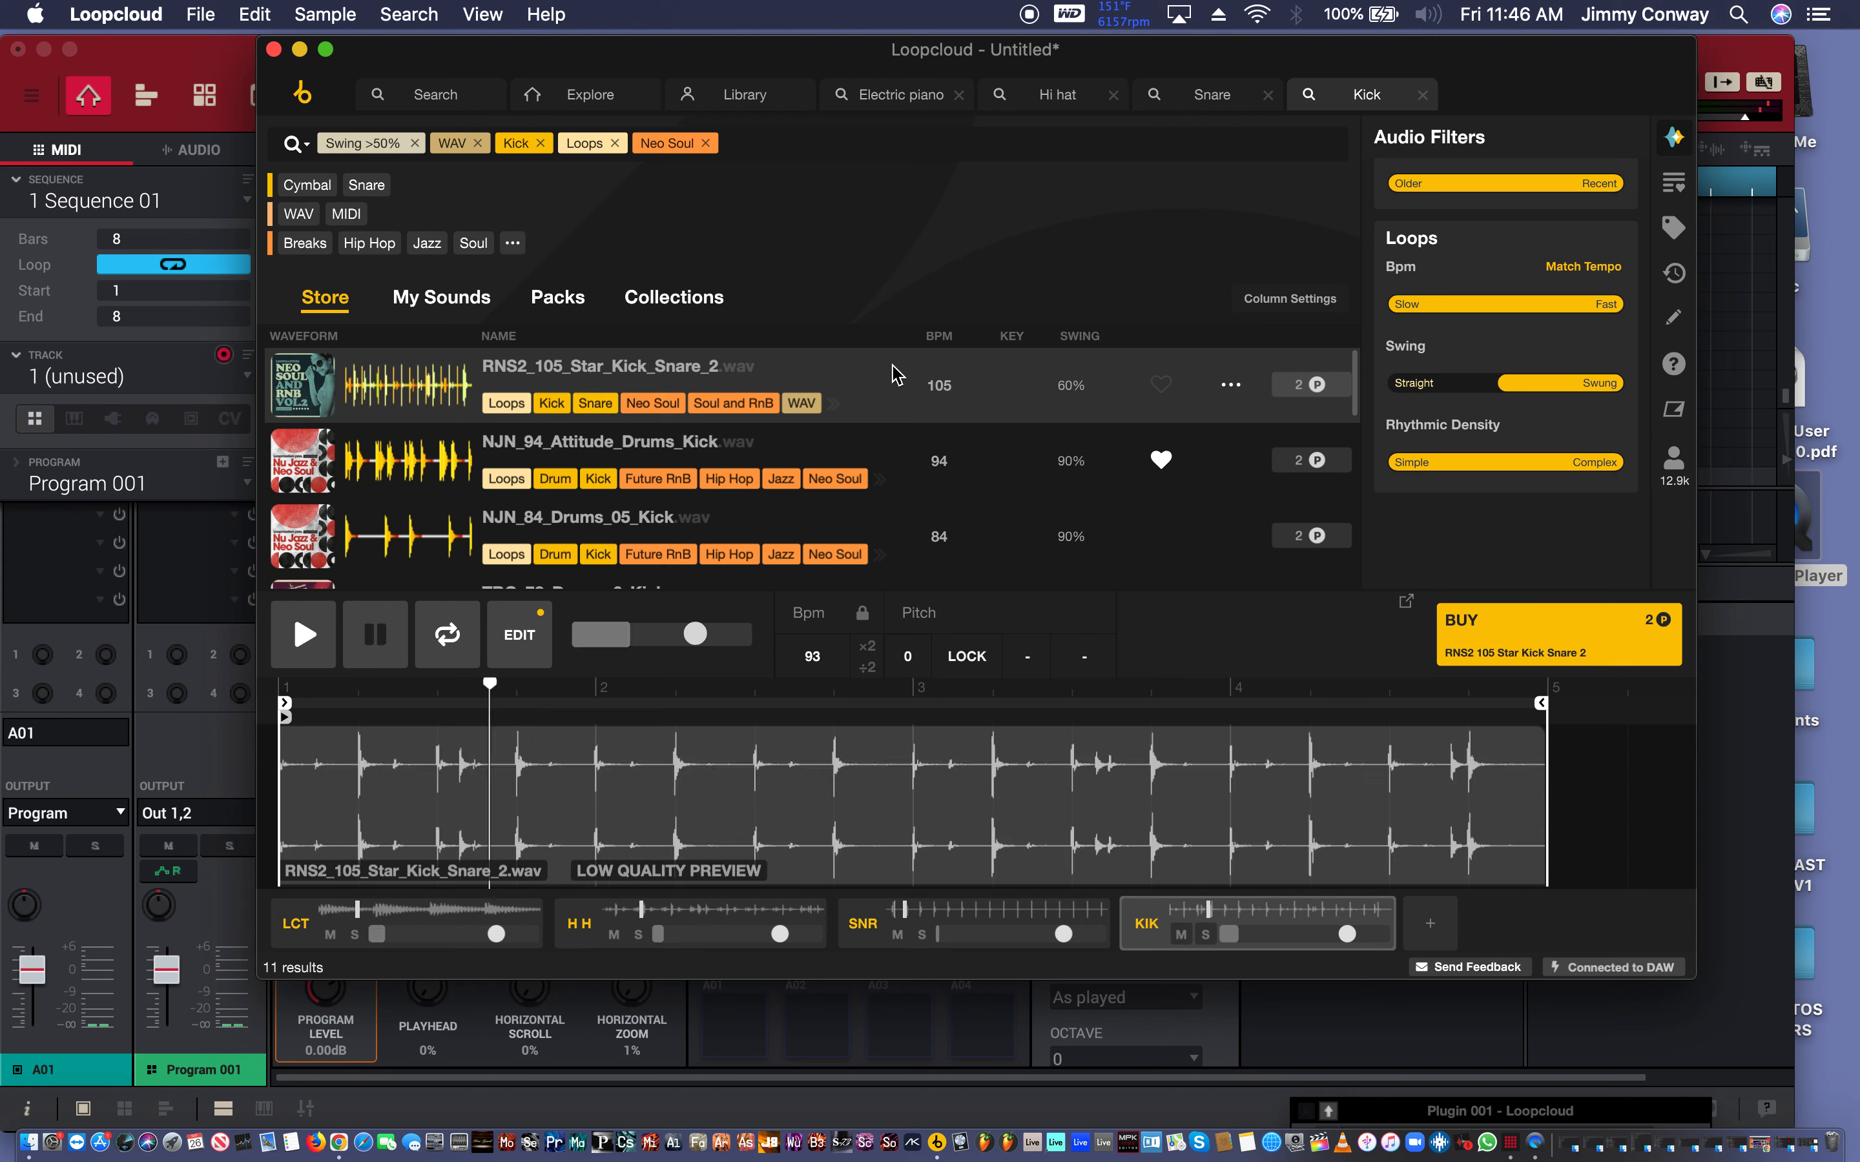
{"action": "key", "text": "Down"}
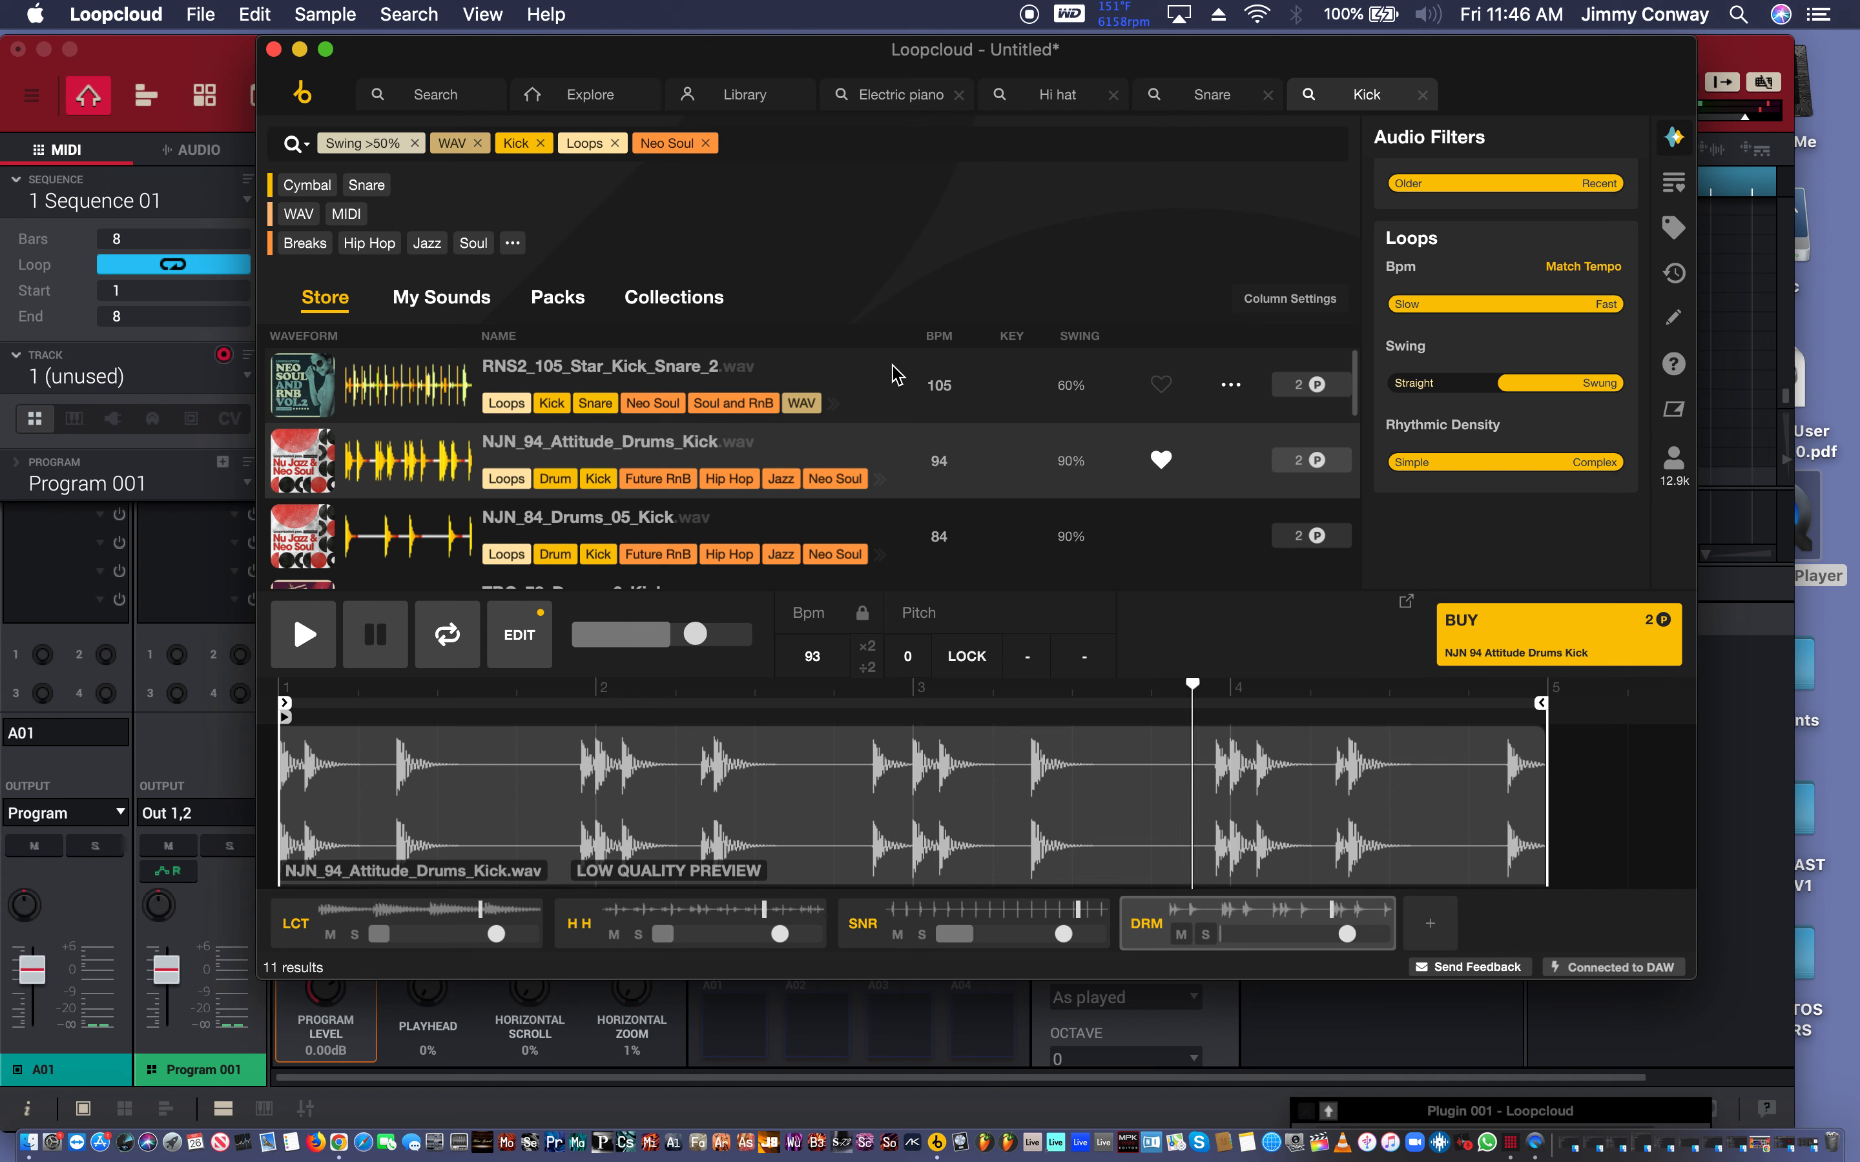
{"action": "key", "text": "Down"}
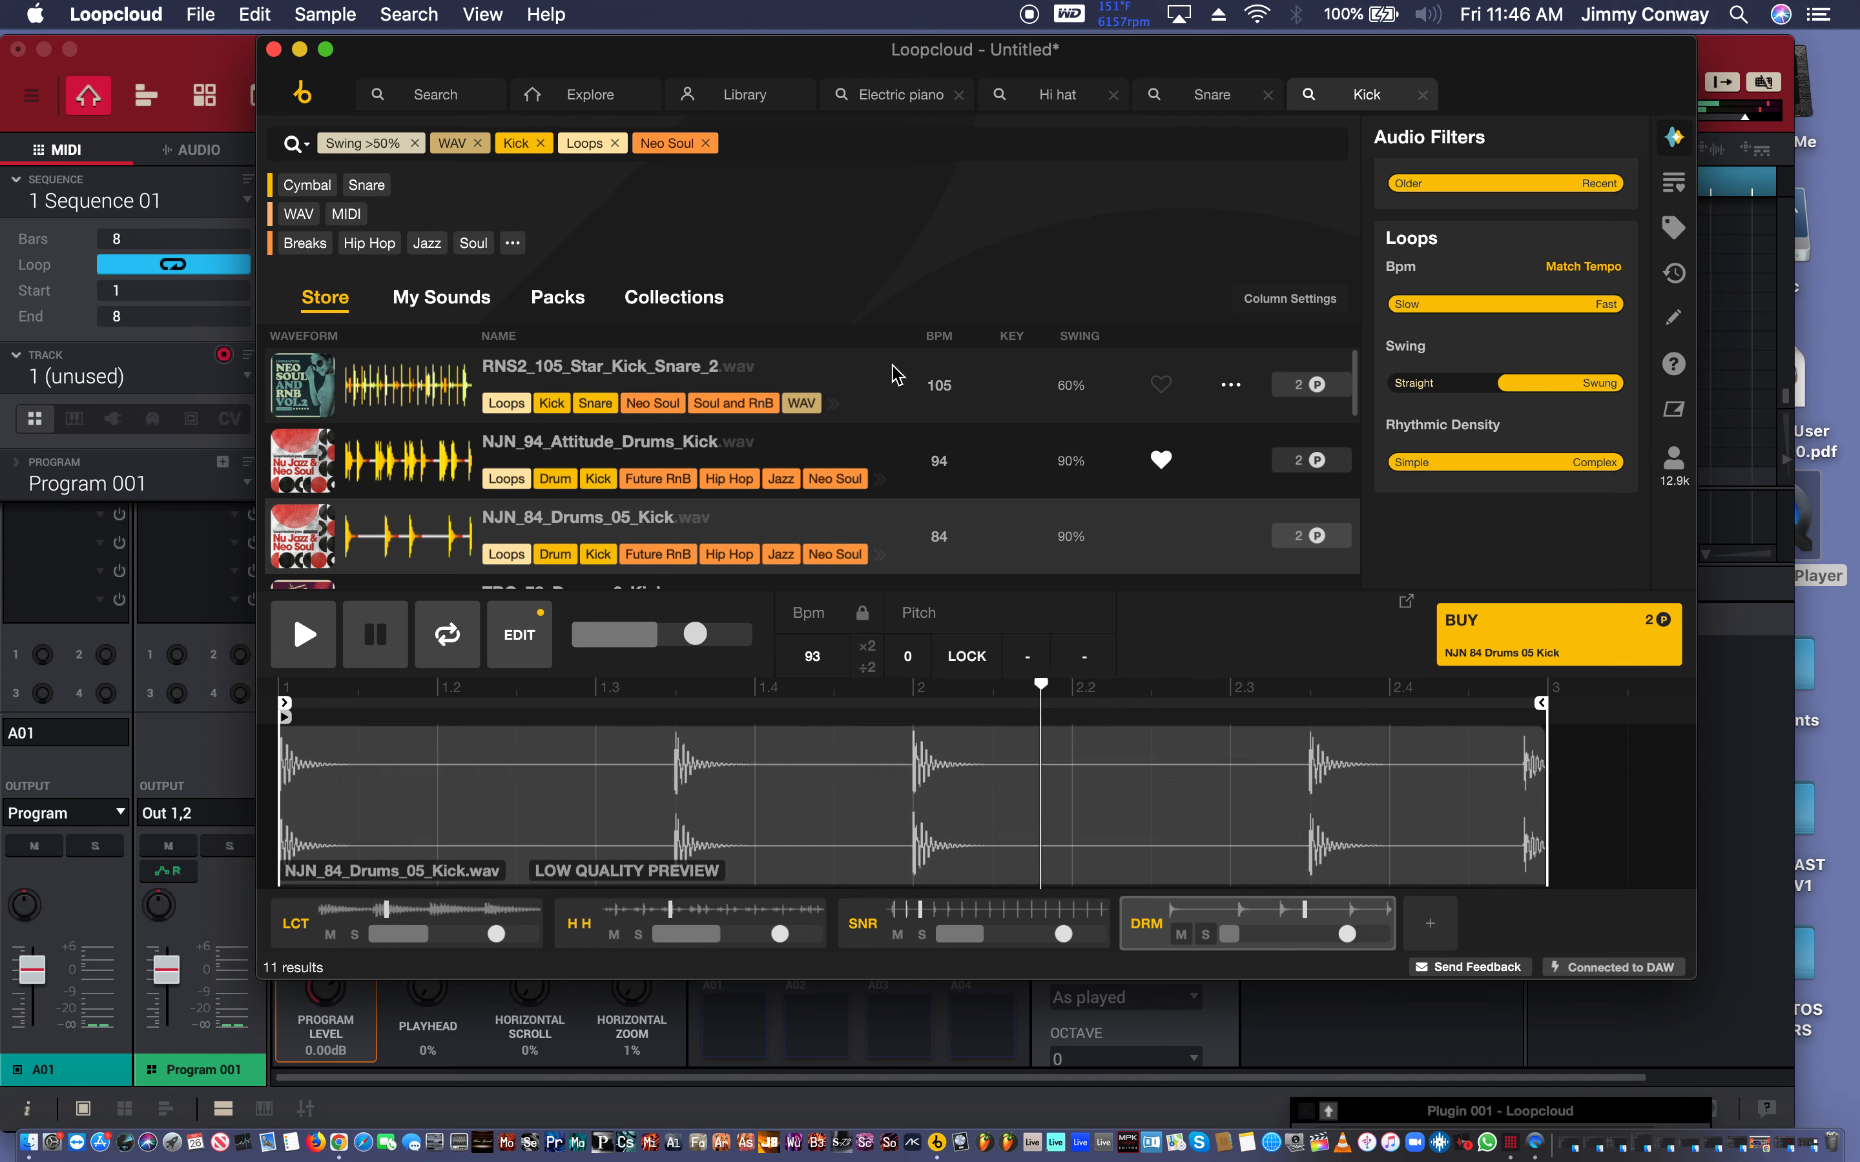
{"action": "key", "text": "Down"}
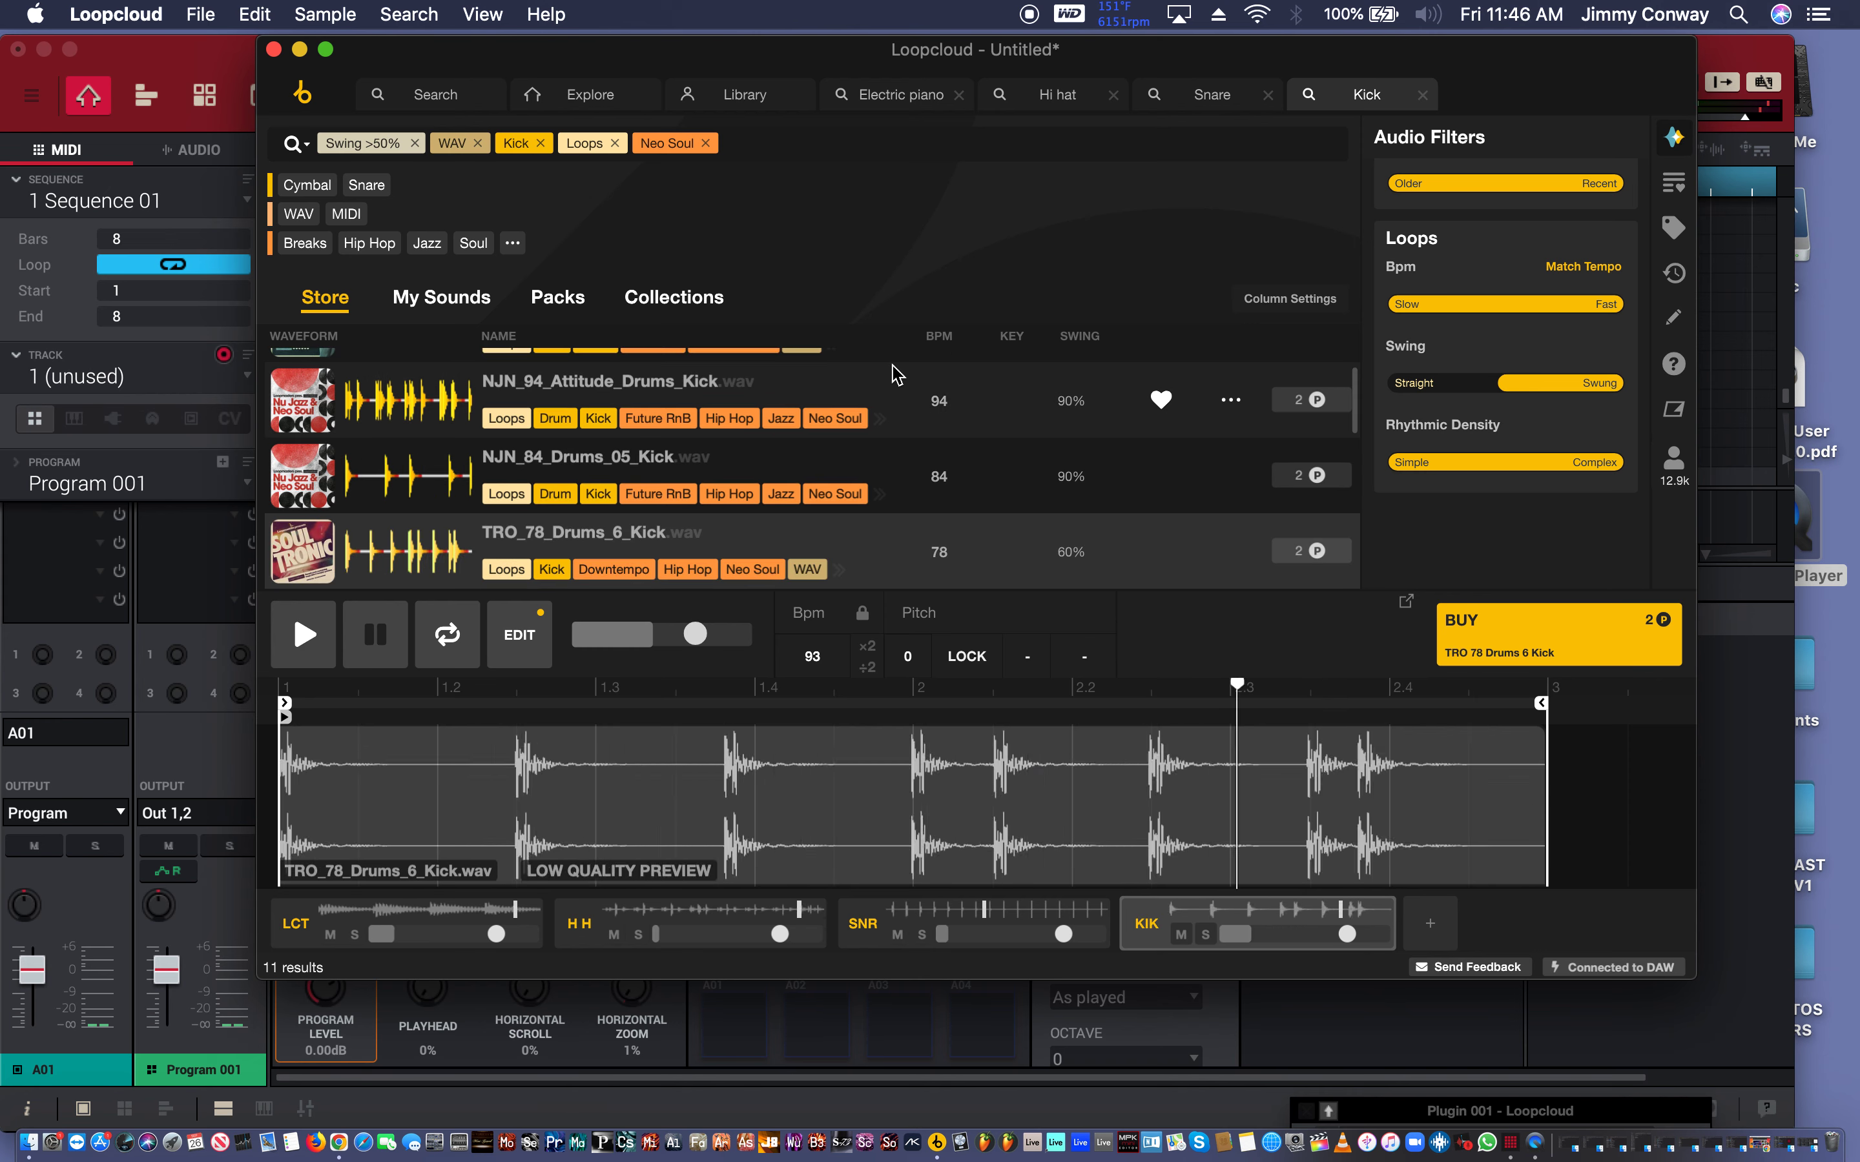
{"action": "key", "text": "Down"}
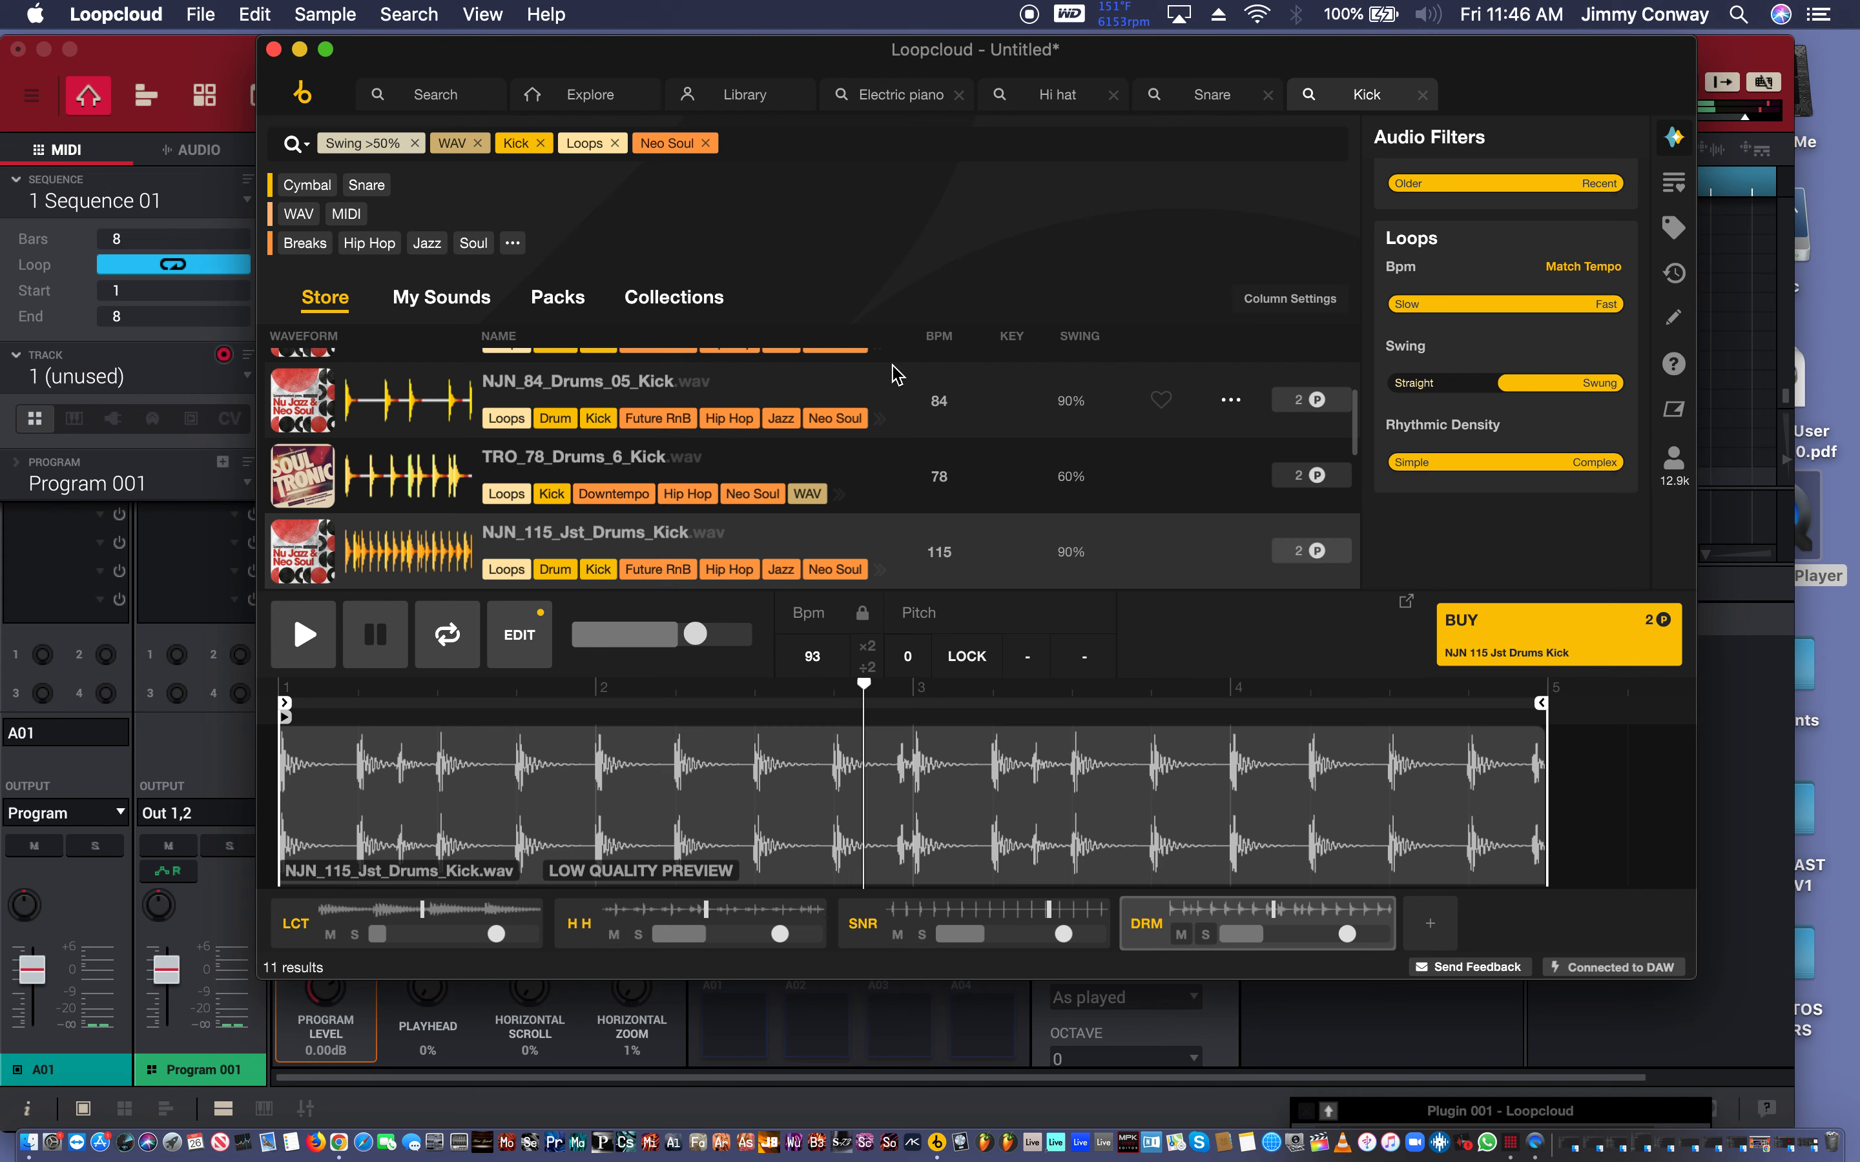
{"action": "key", "text": "Down"}
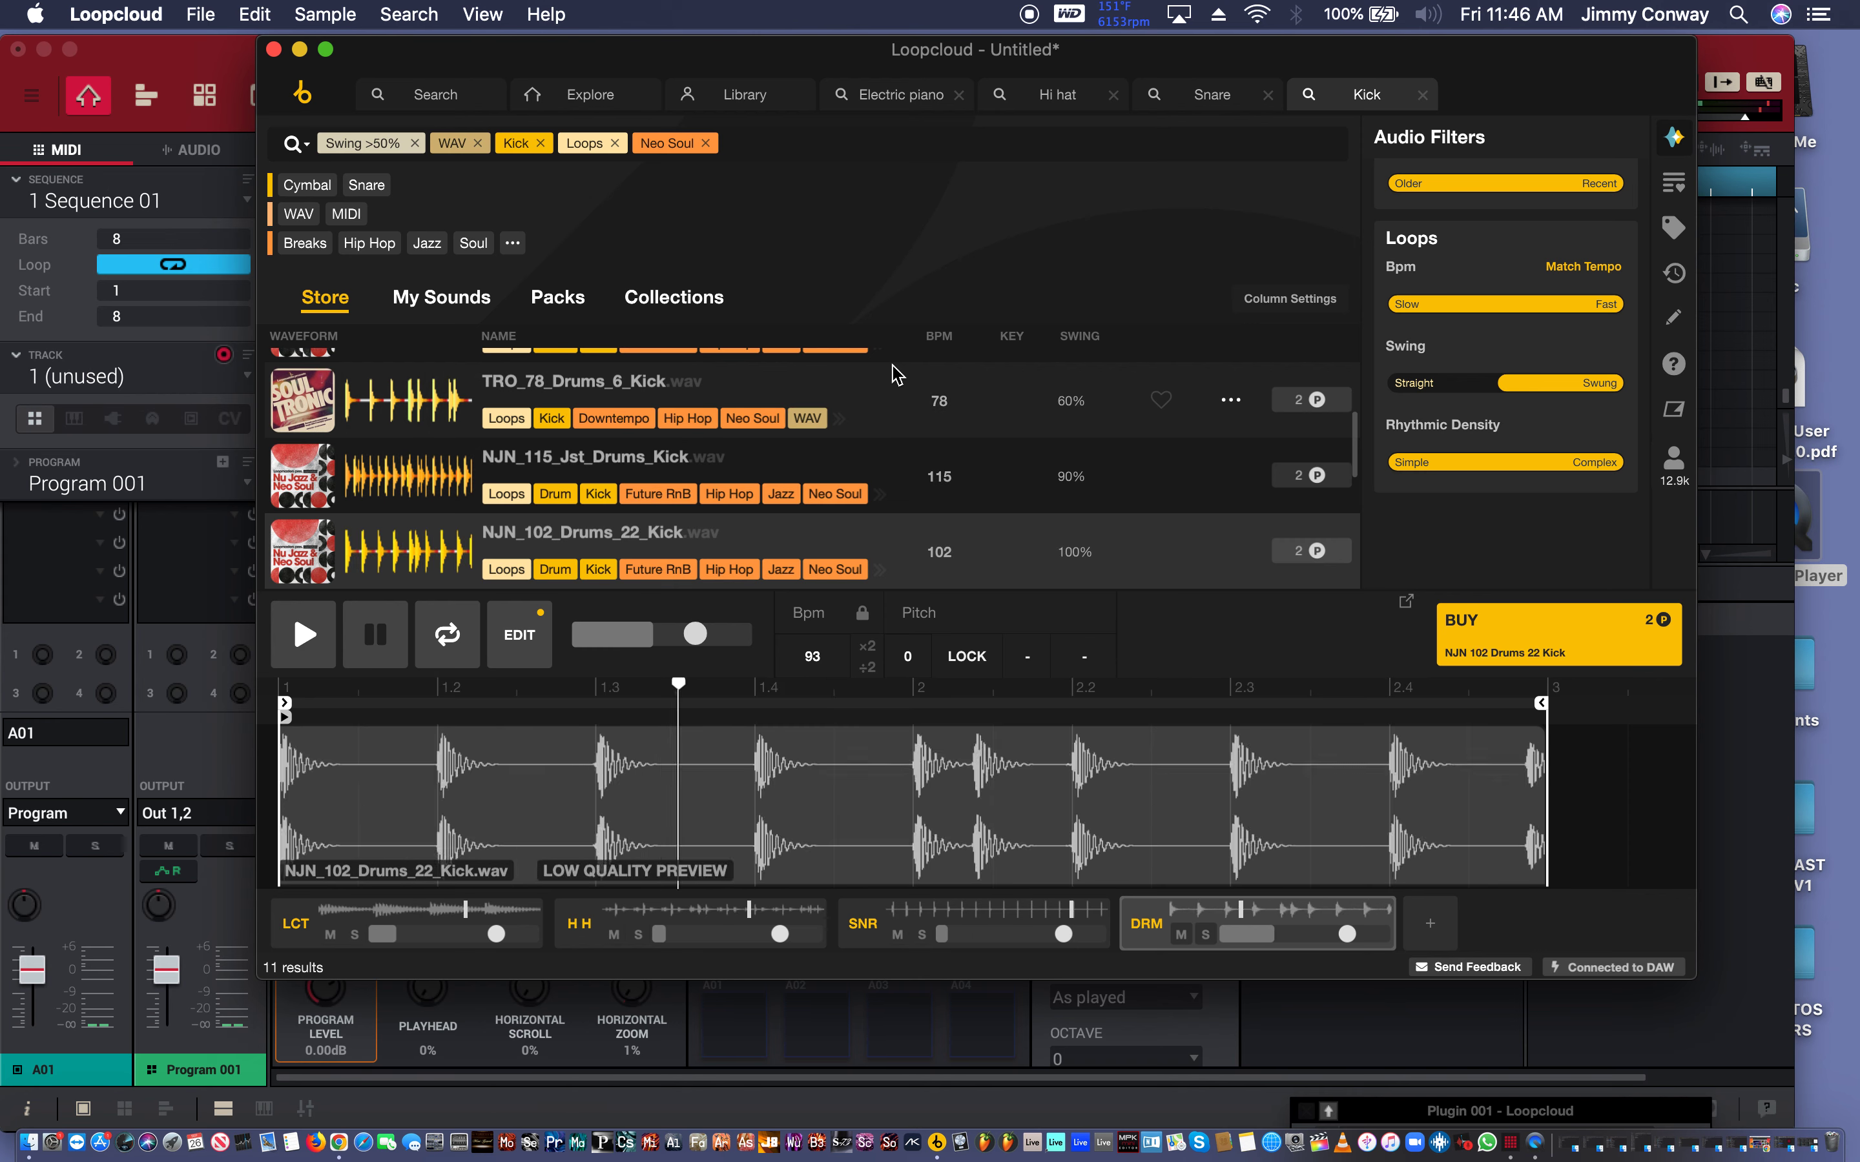
{"action": "key", "text": "Down"}
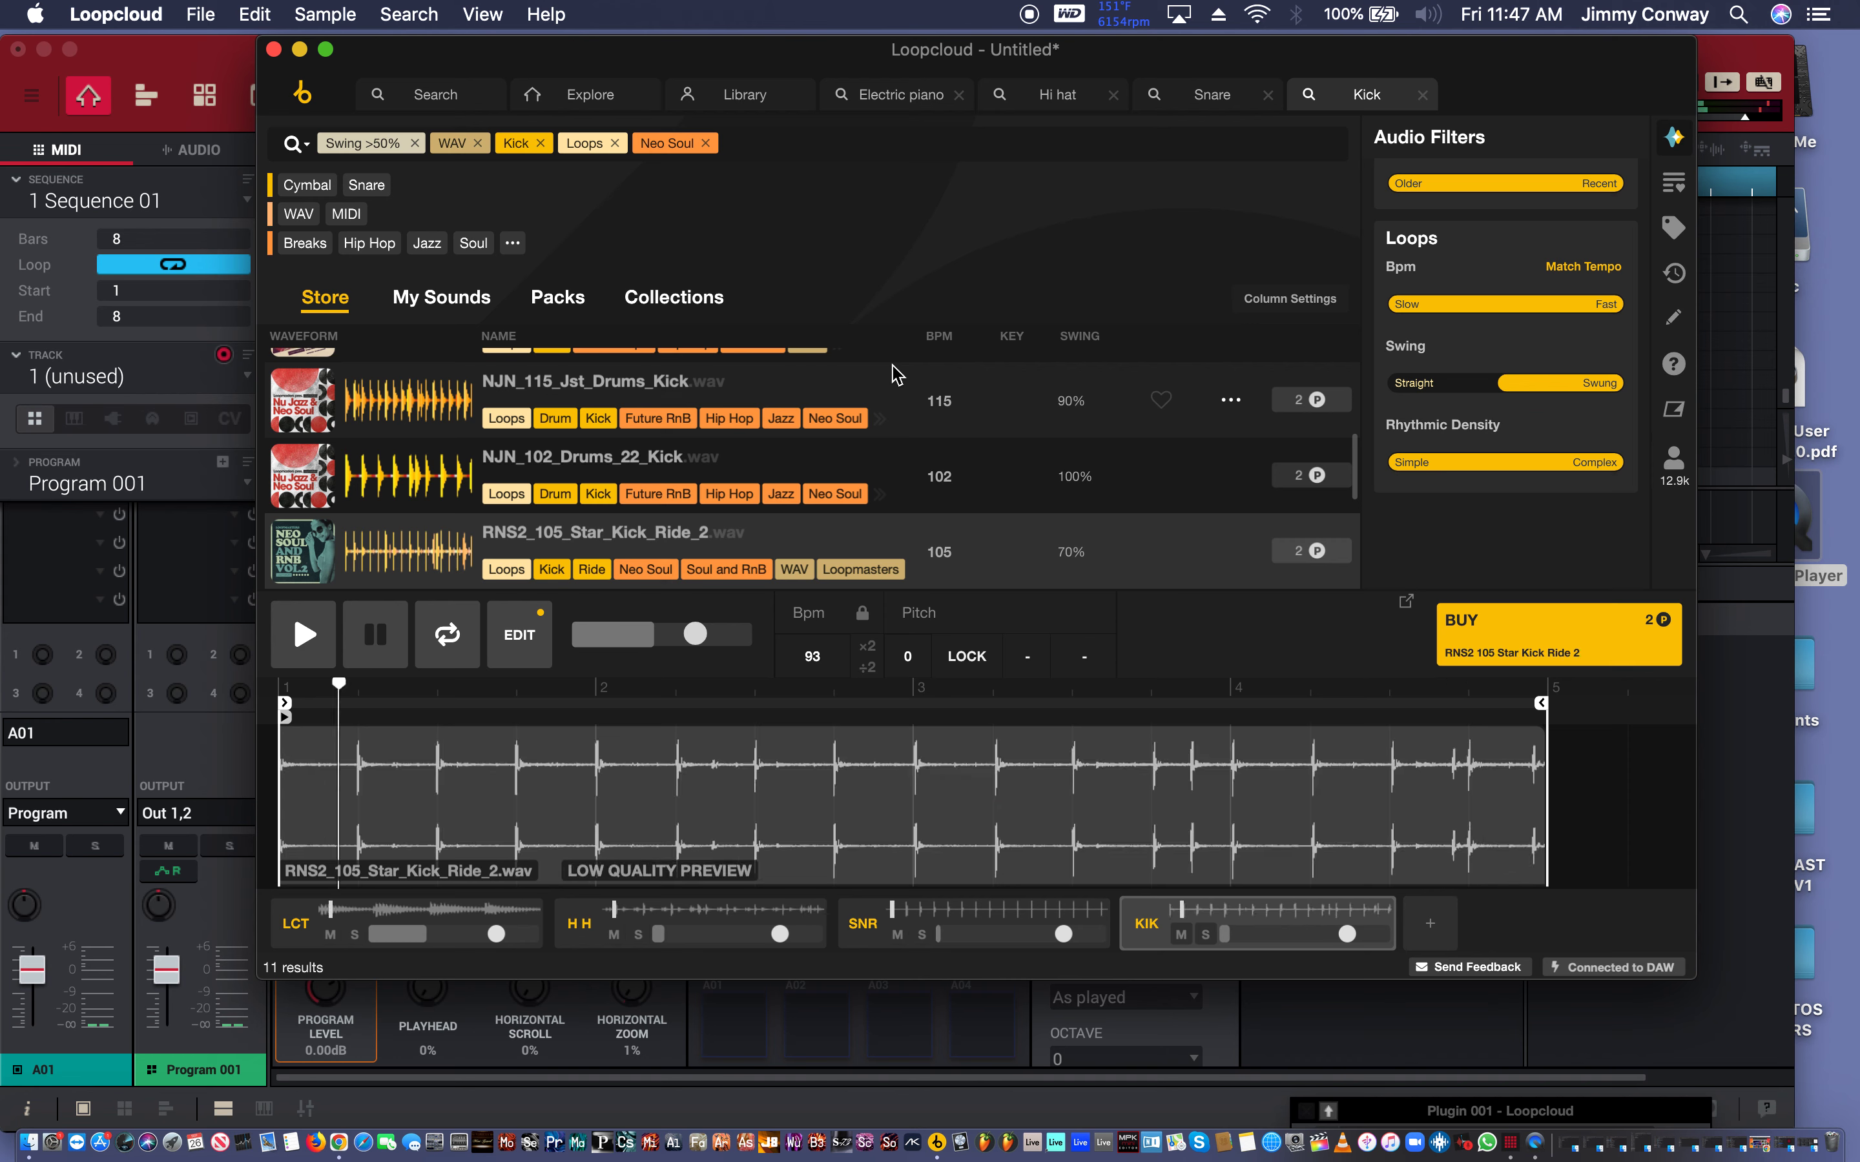
{"action": "key", "text": "Down"}
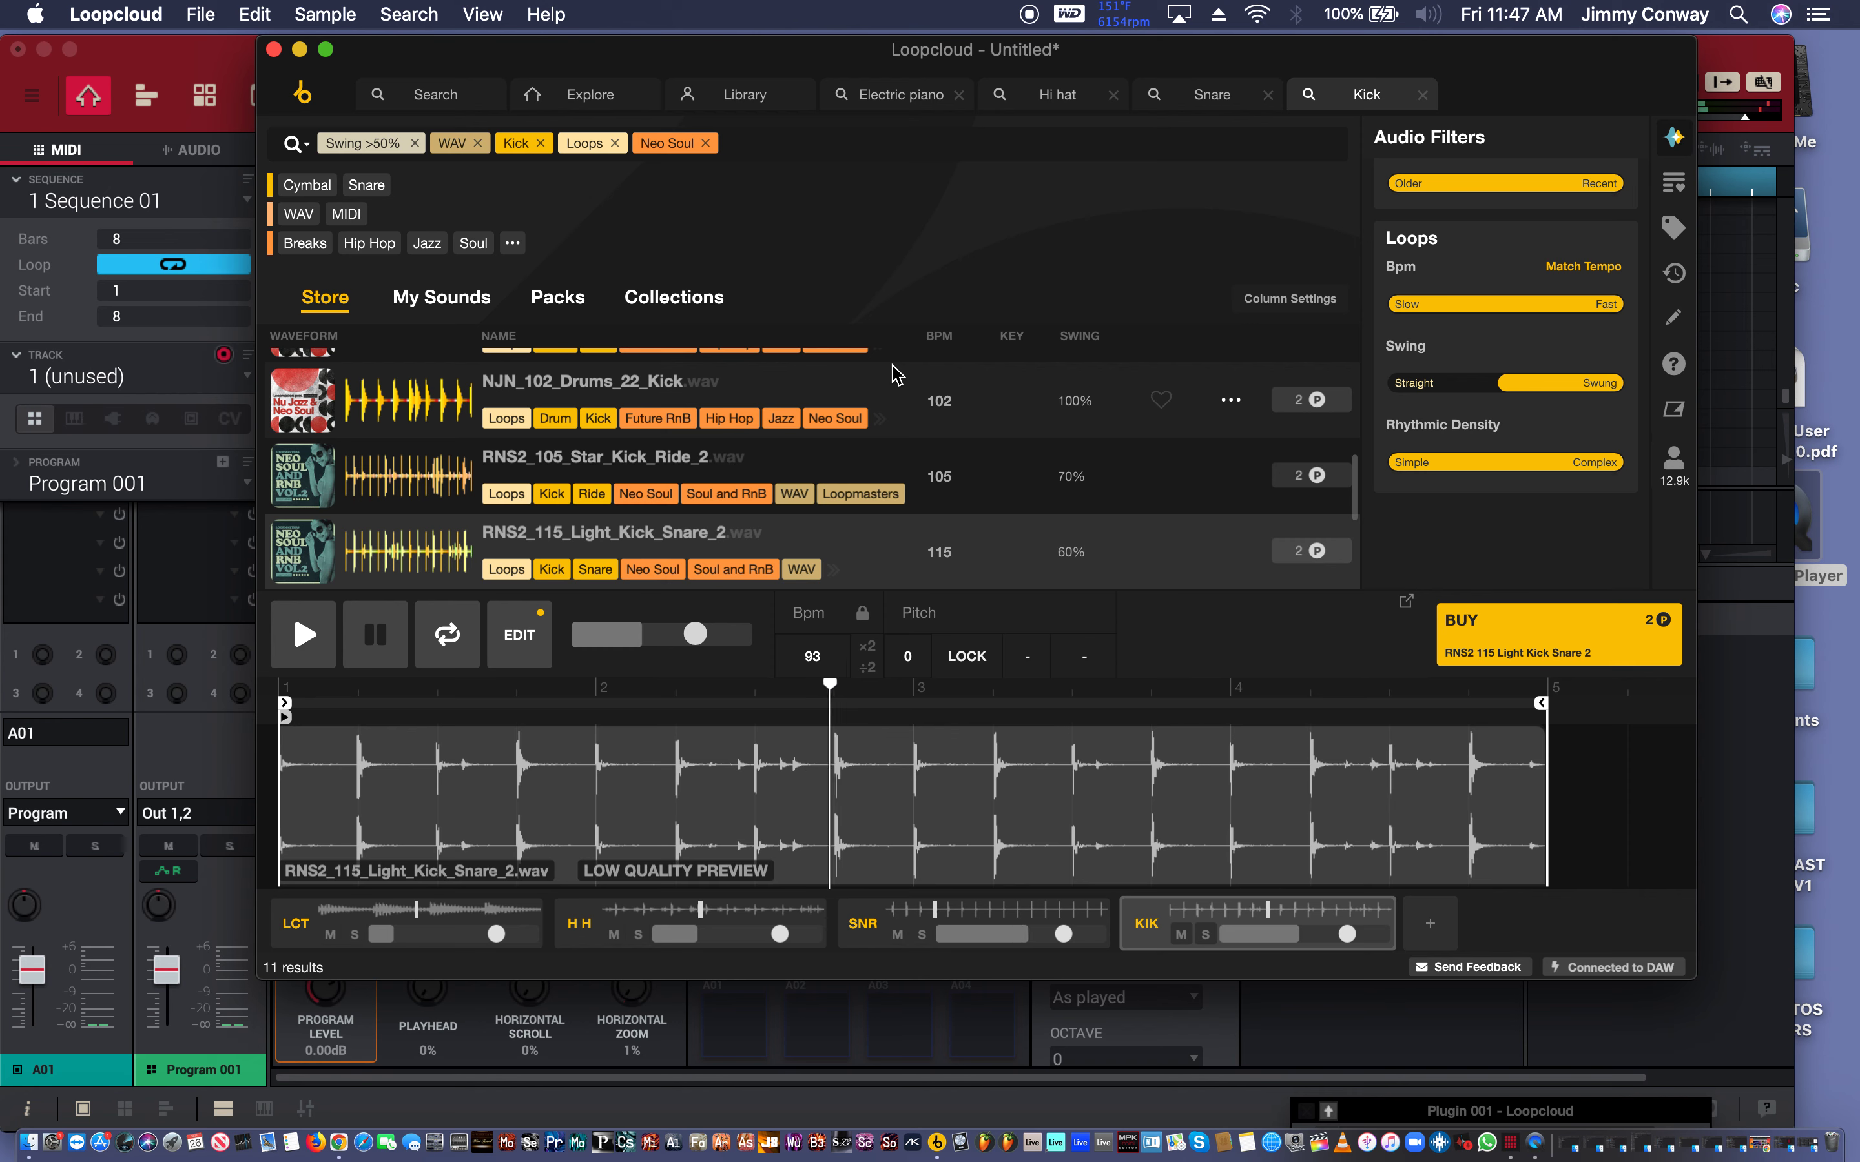
{"action": "key", "text": "Down"}
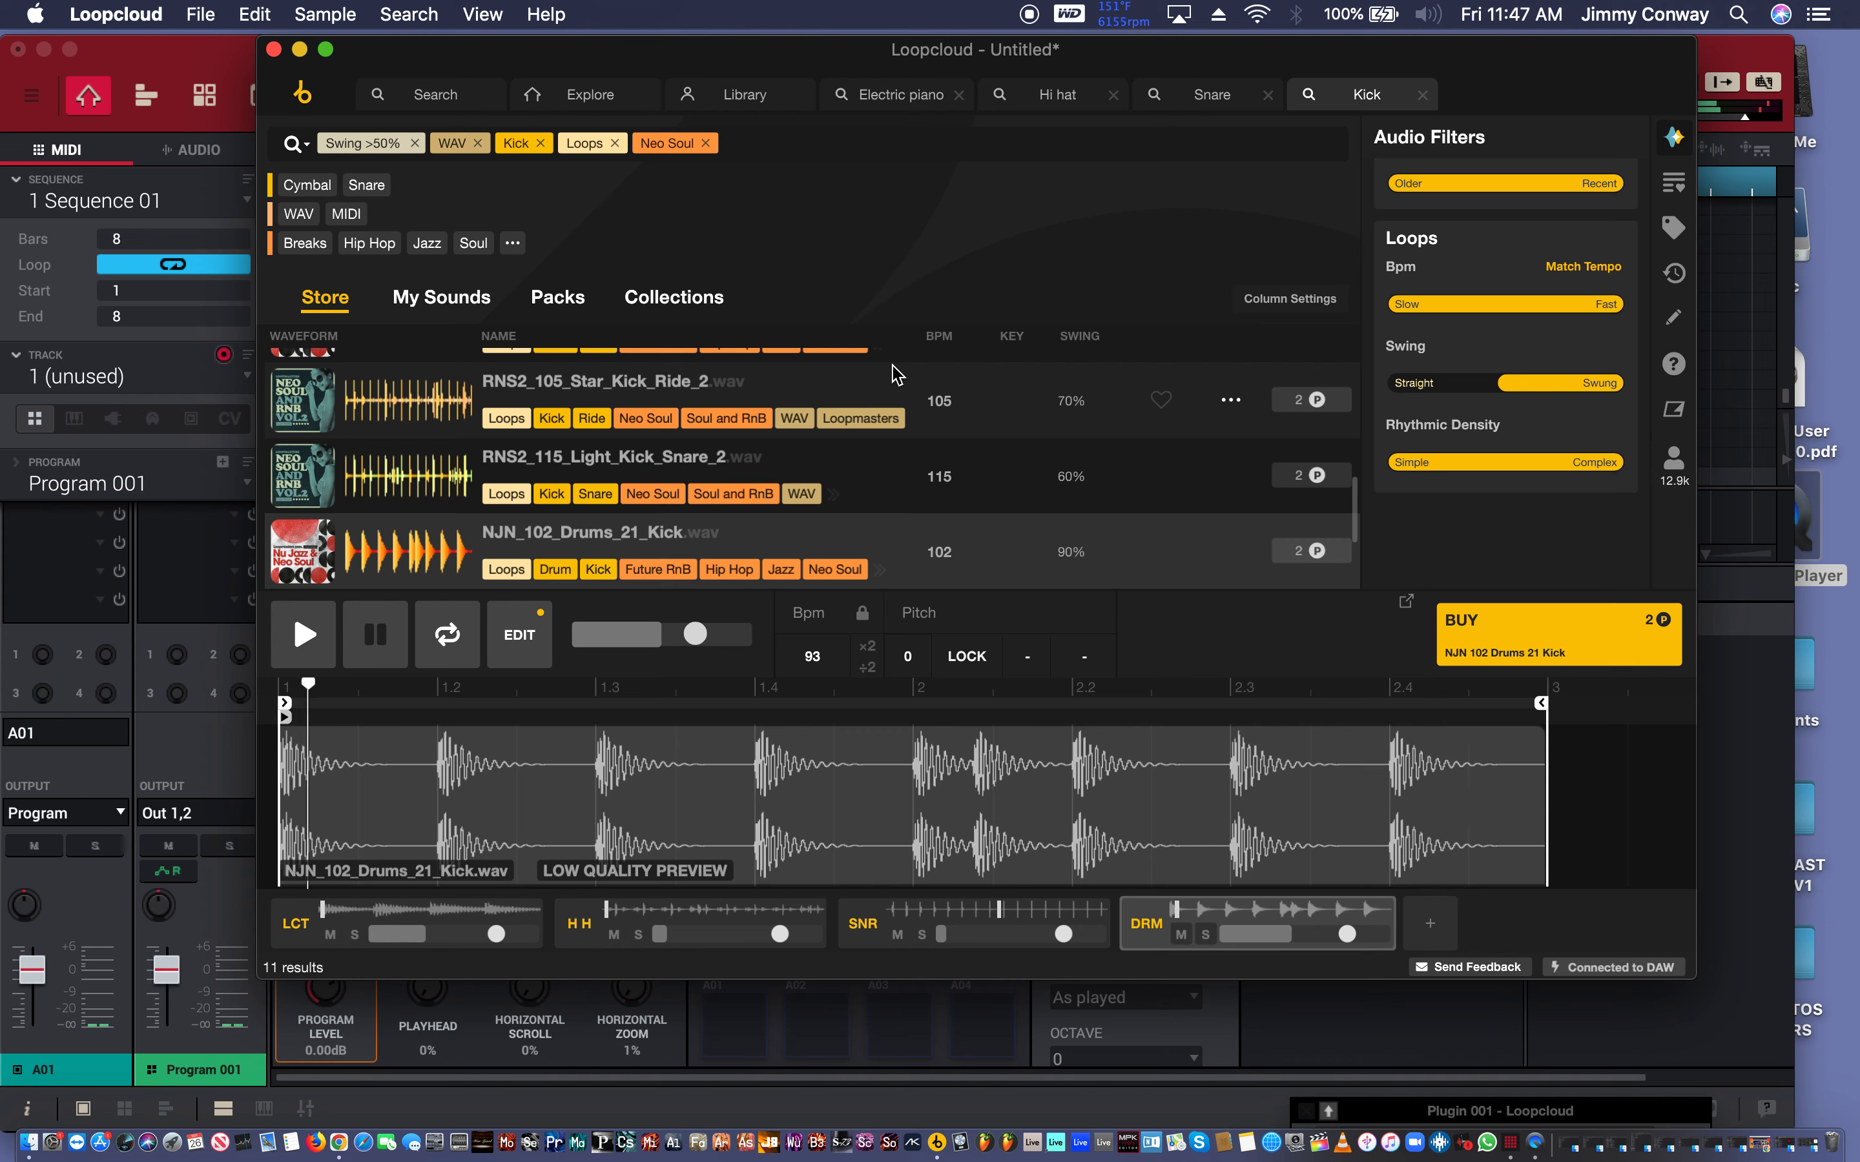
{"action": "key", "text": "Down"}
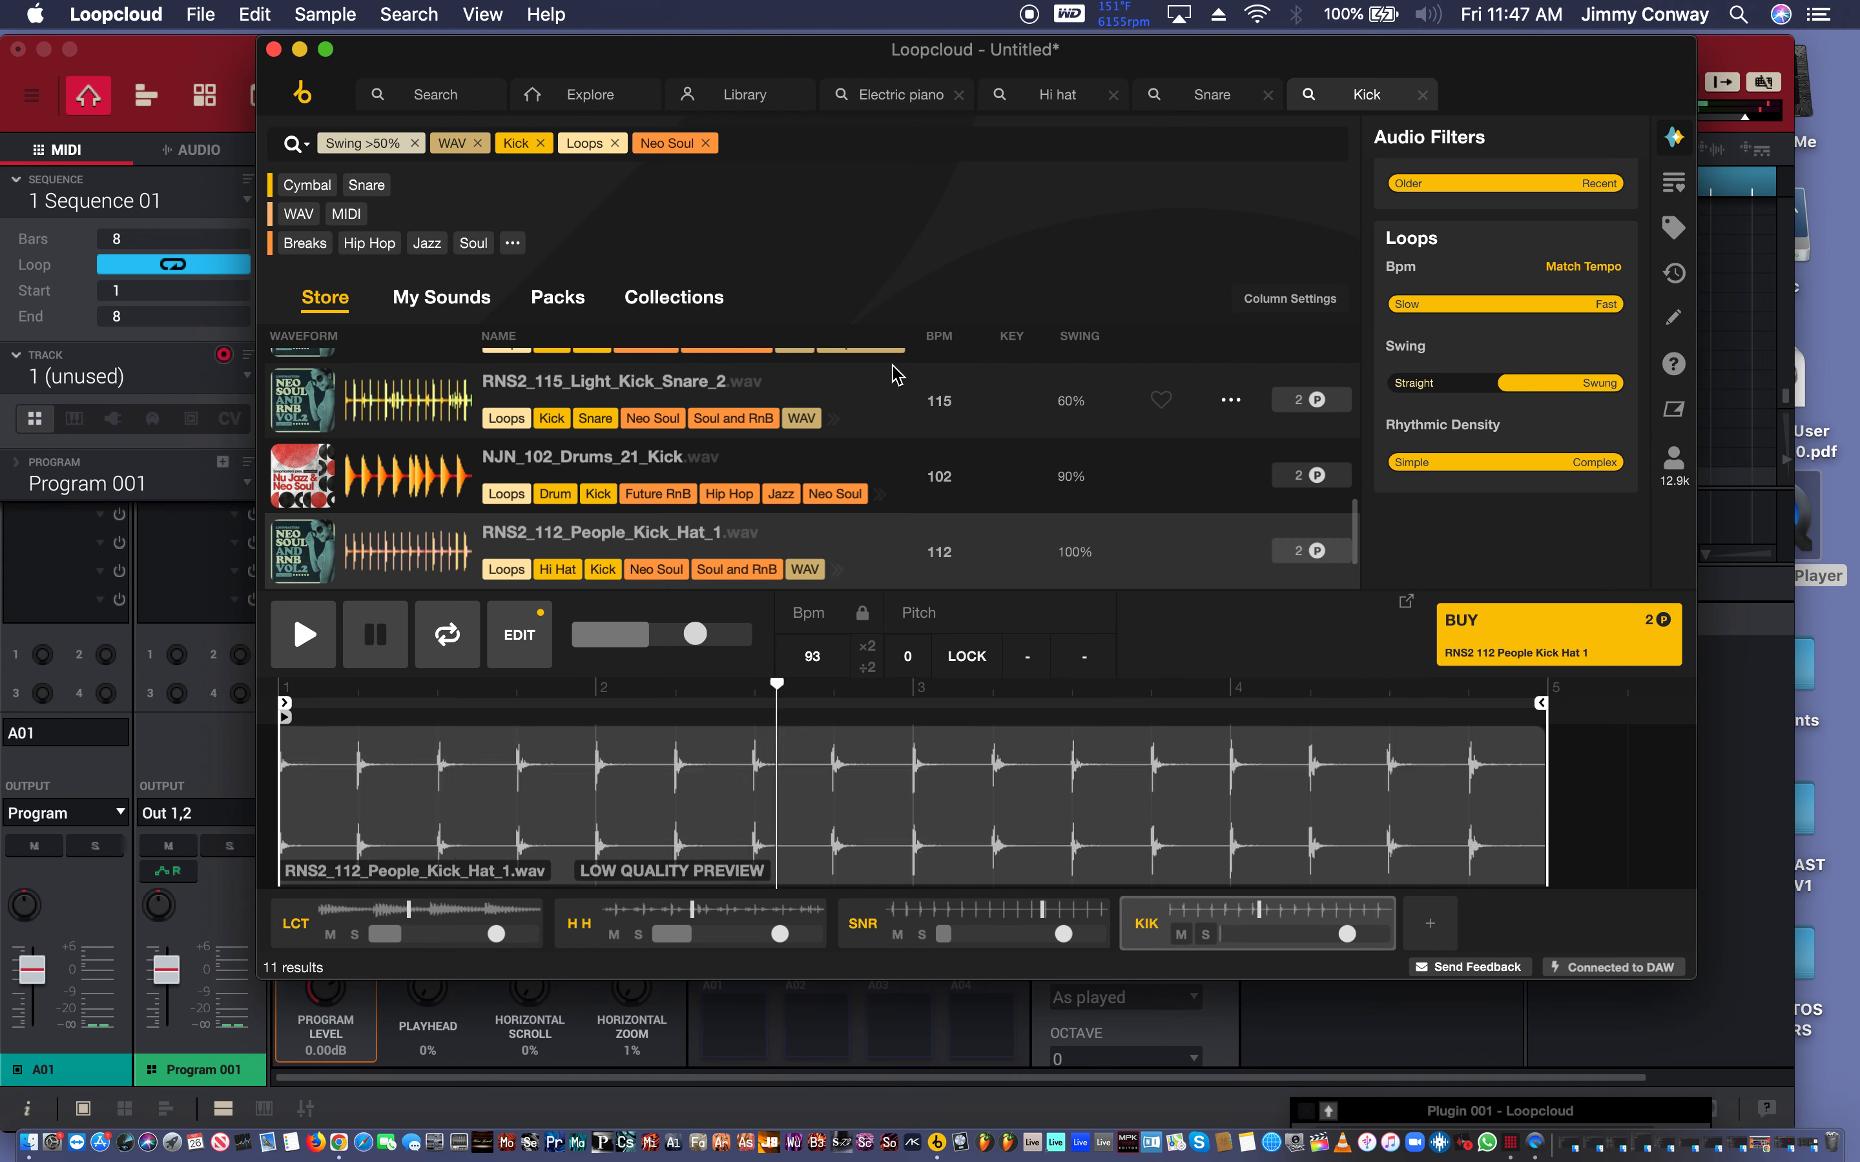
{"action": "key", "text": "Down"}
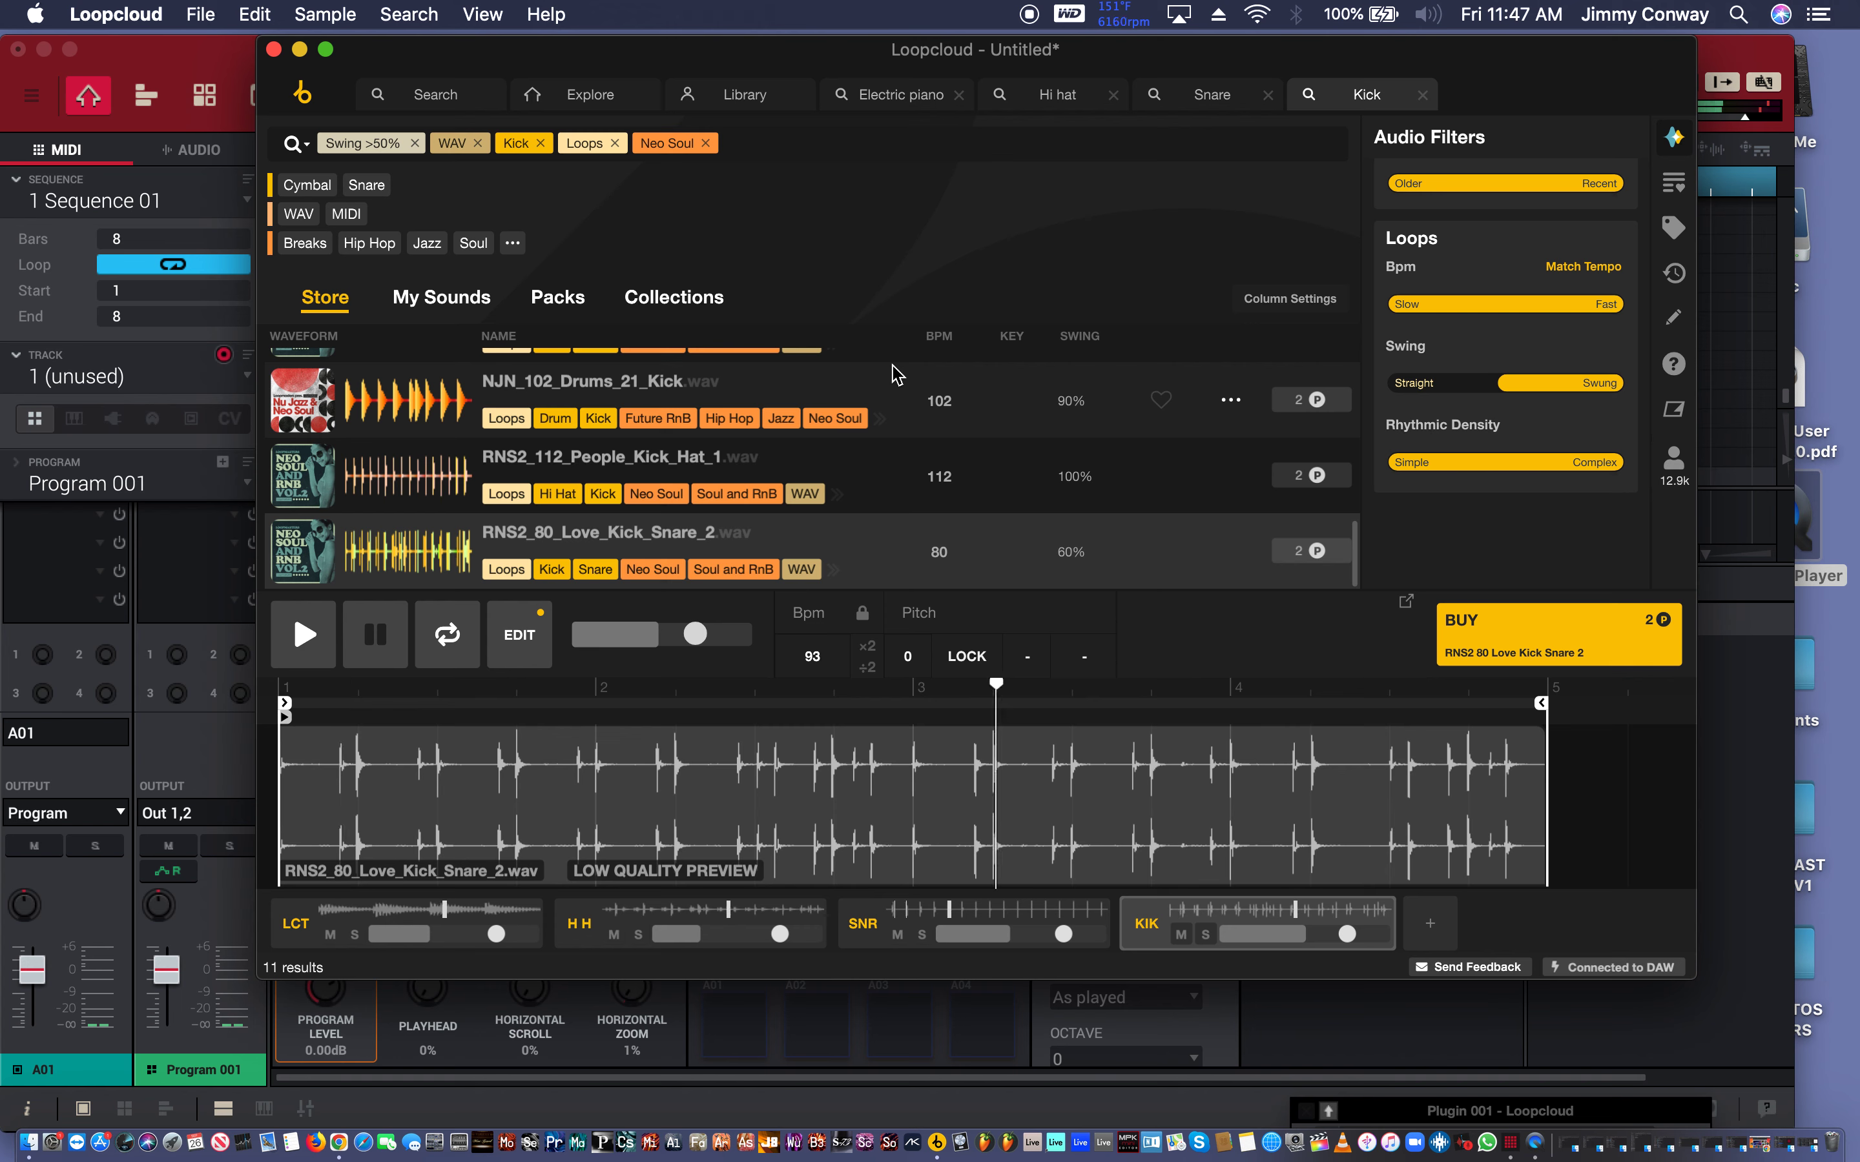
{"action": "key", "text": "Up"}
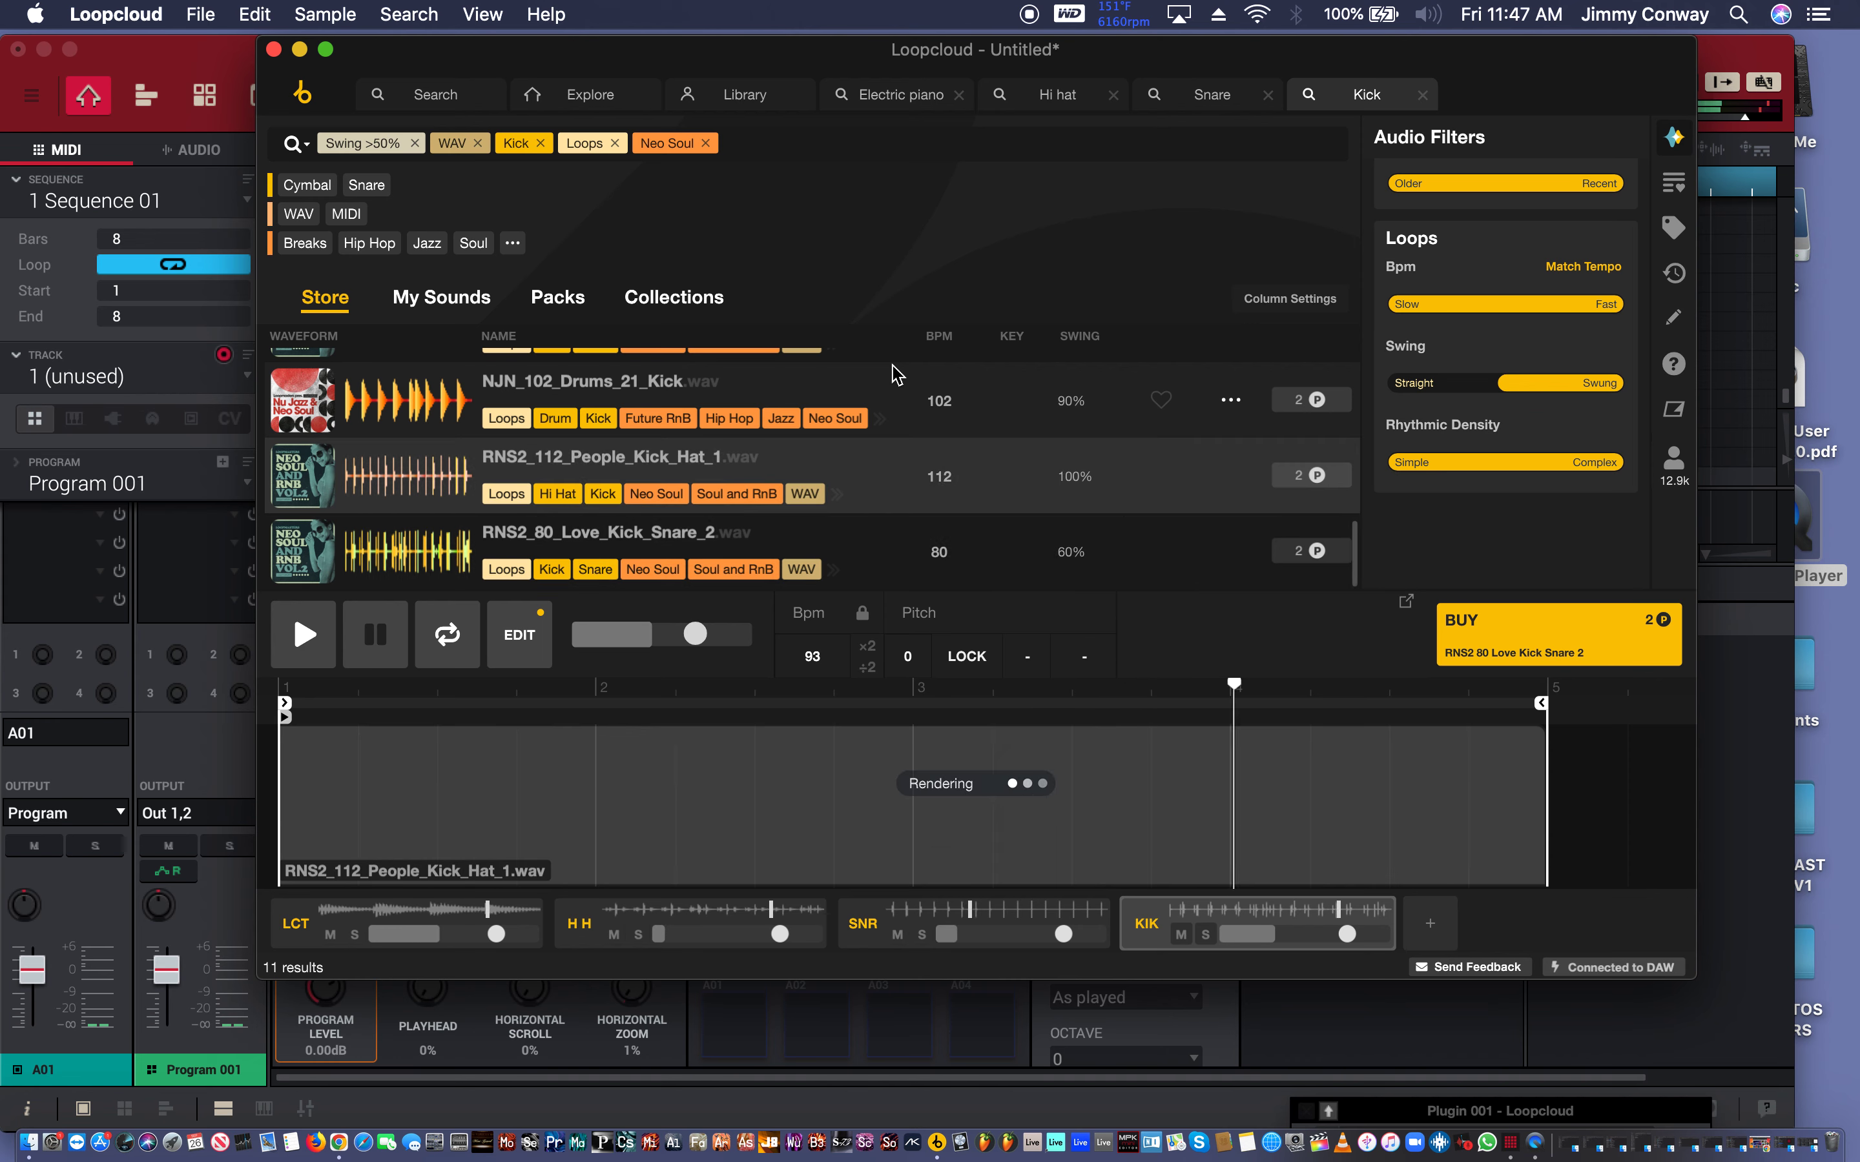
Load NJN_94_Attitude_Drums_Kick as the kick loop on the fourth track.
{"action": "scroll", "coordinate": [897, 375], "scroll_direction": "up", "scroll_amount": 3}
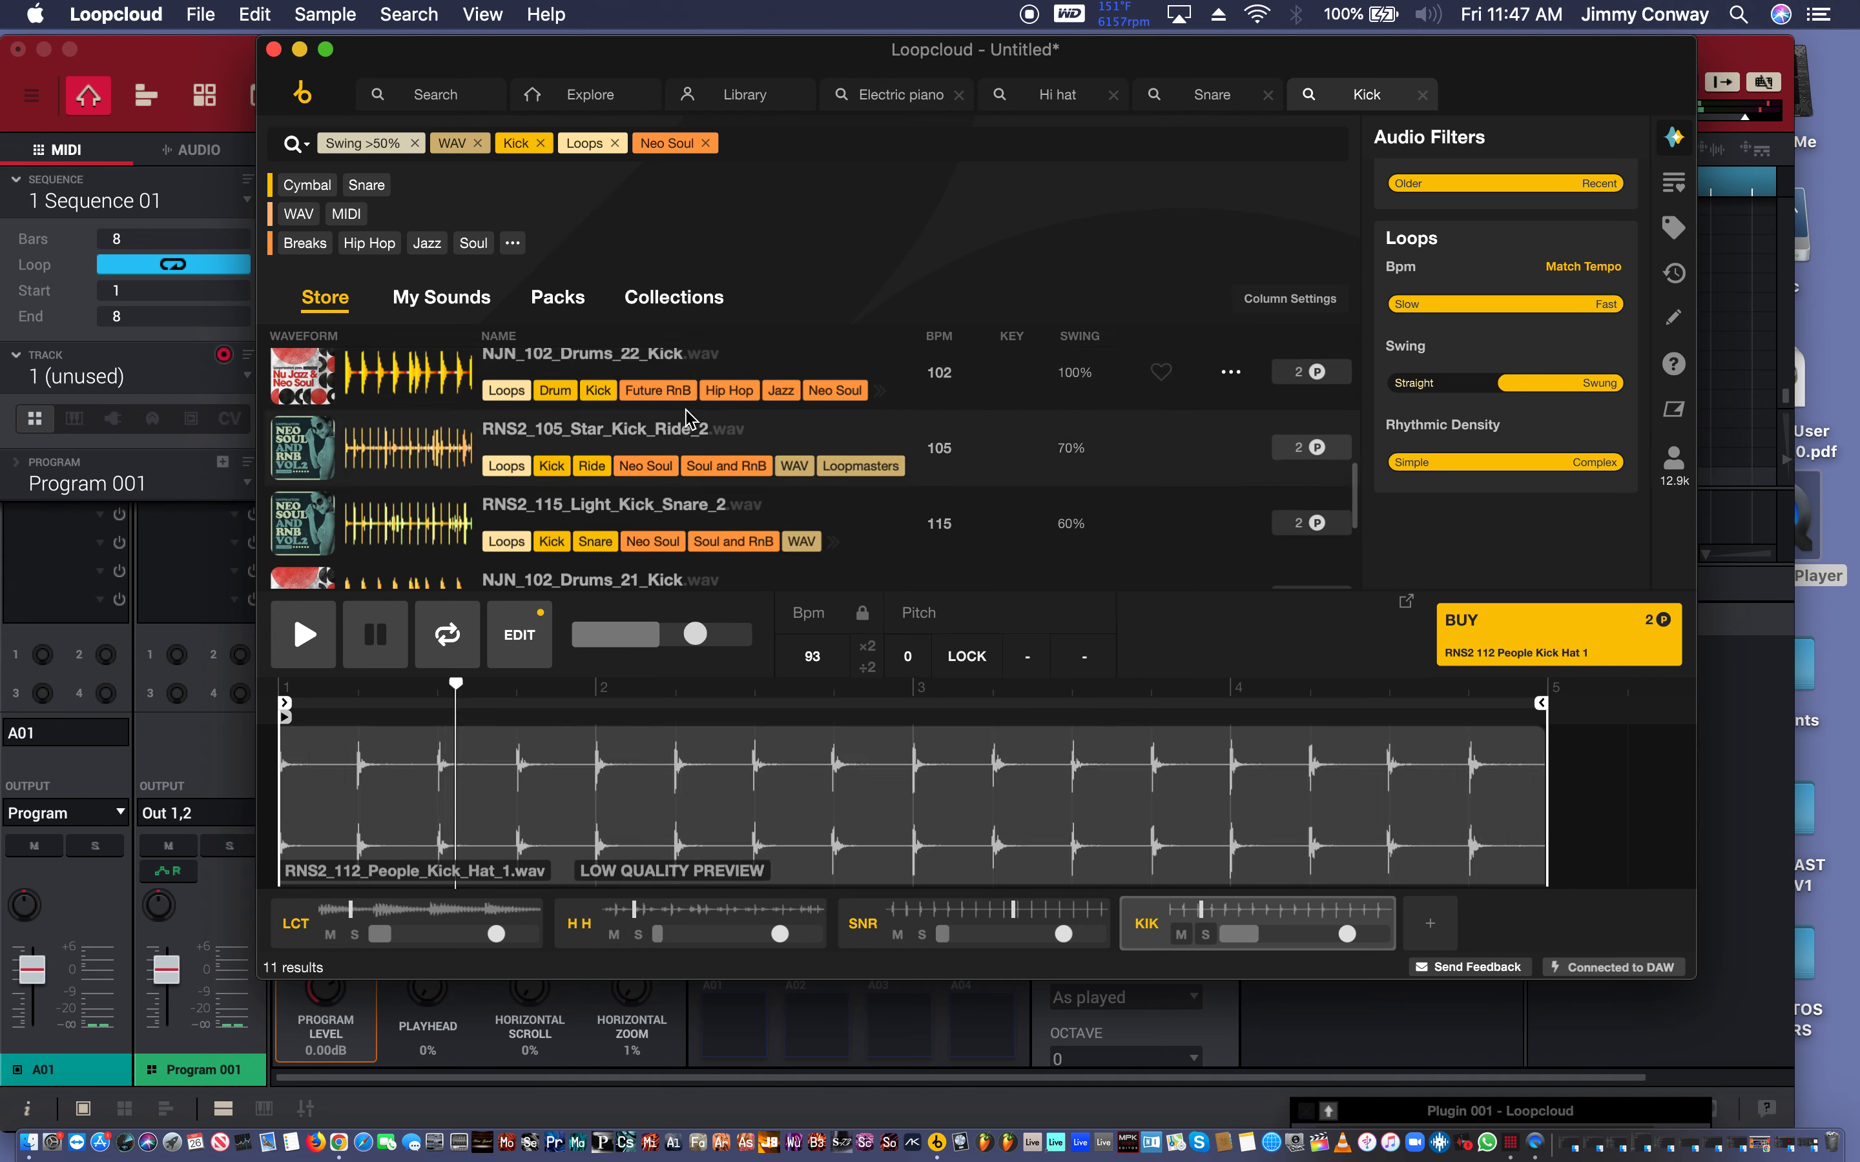
{"action": "scroll", "coordinate": [688, 415], "scroll_direction": "up", "scroll_amount": 3}
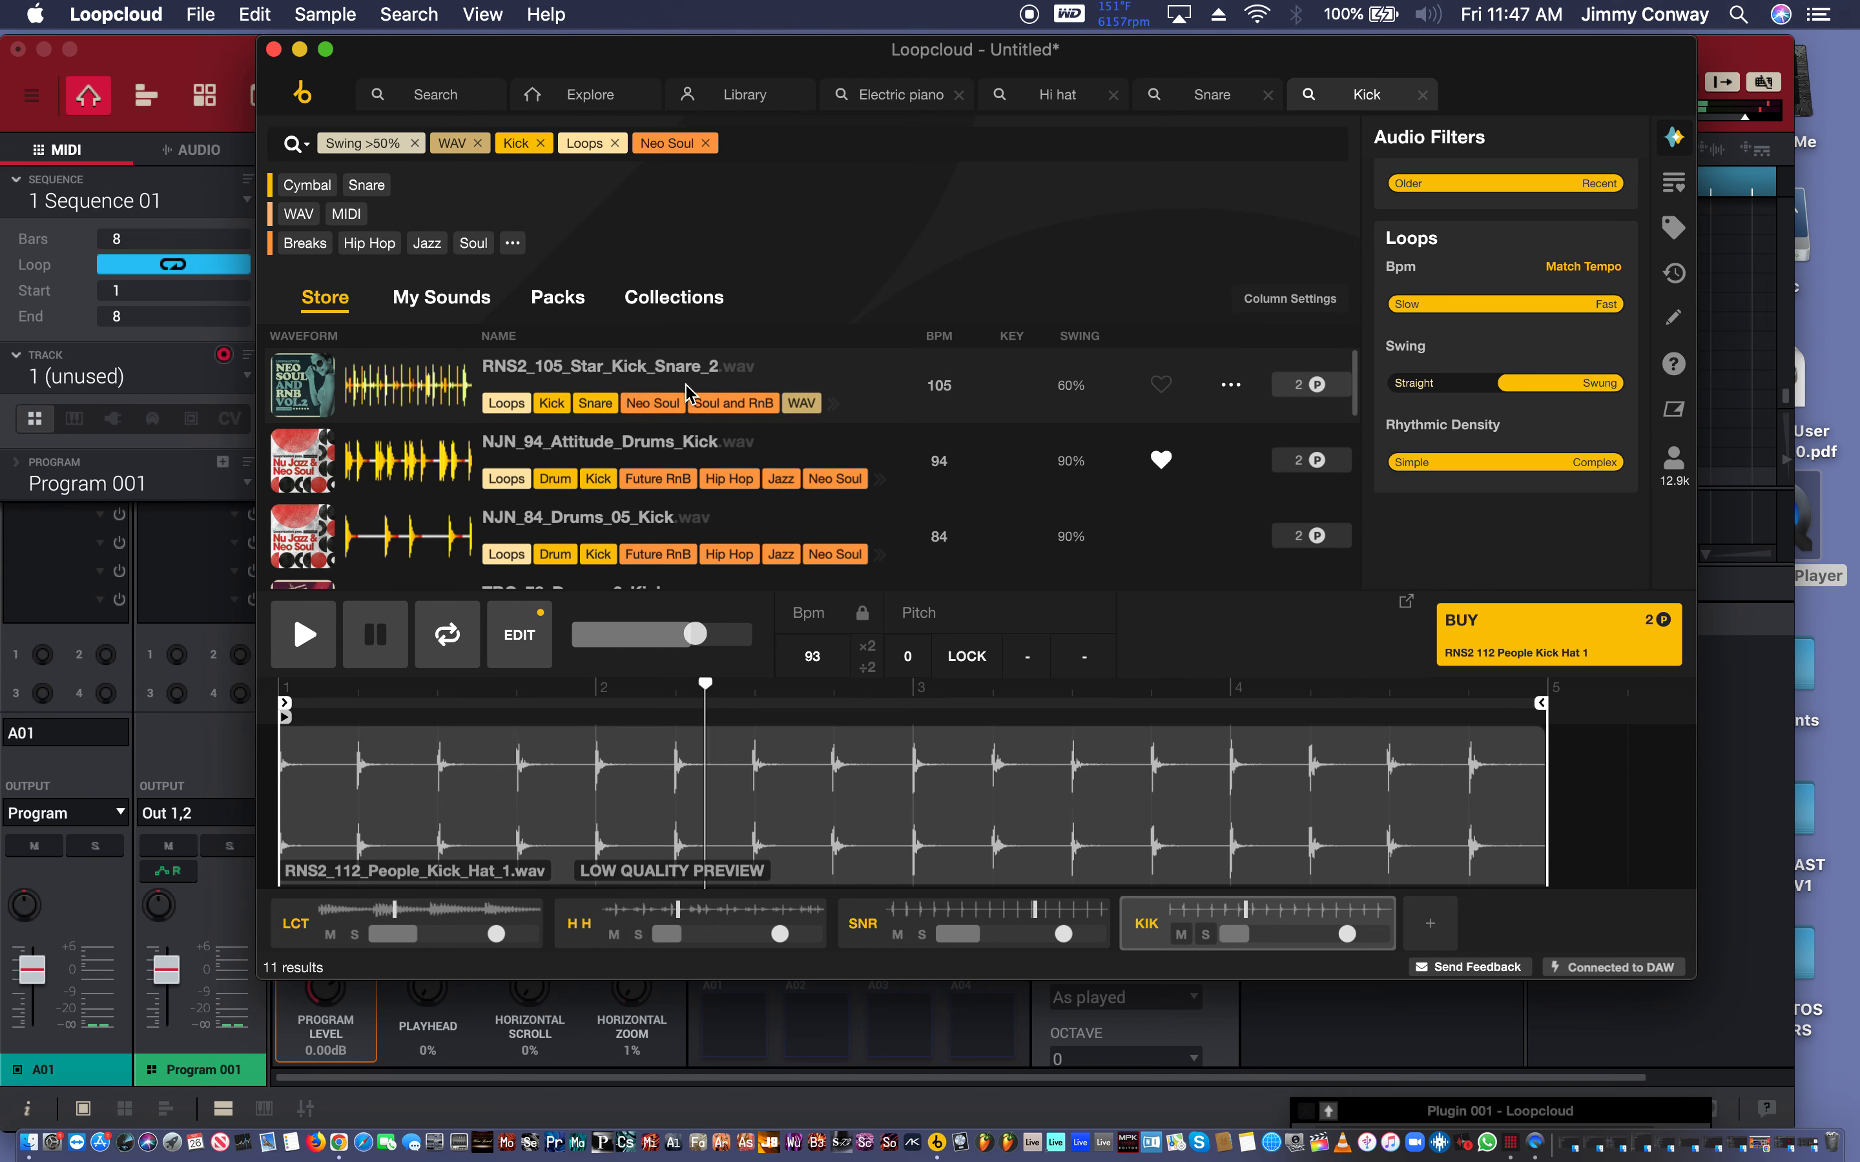
{"action": "left_click", "coordinate": [679, 375]}
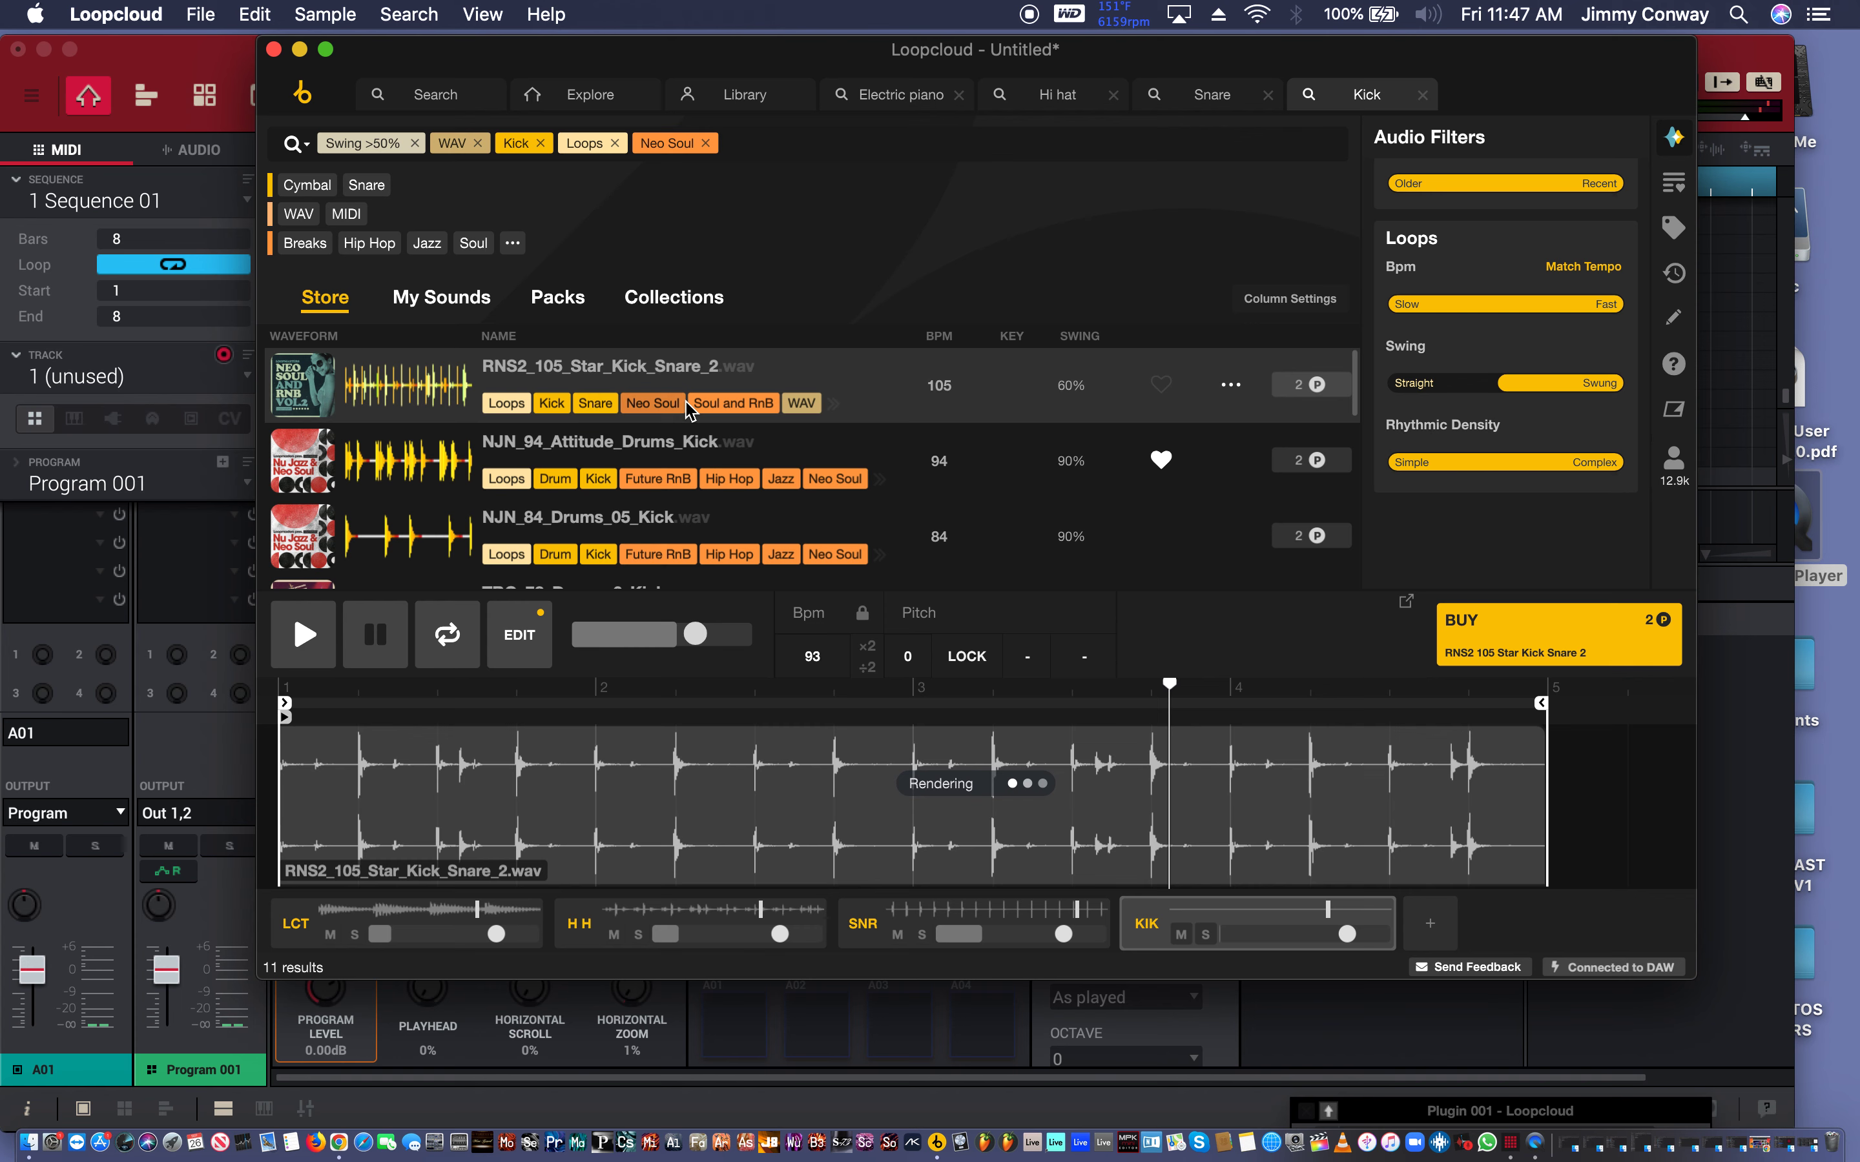
{"action": "key", "text": "Down"}
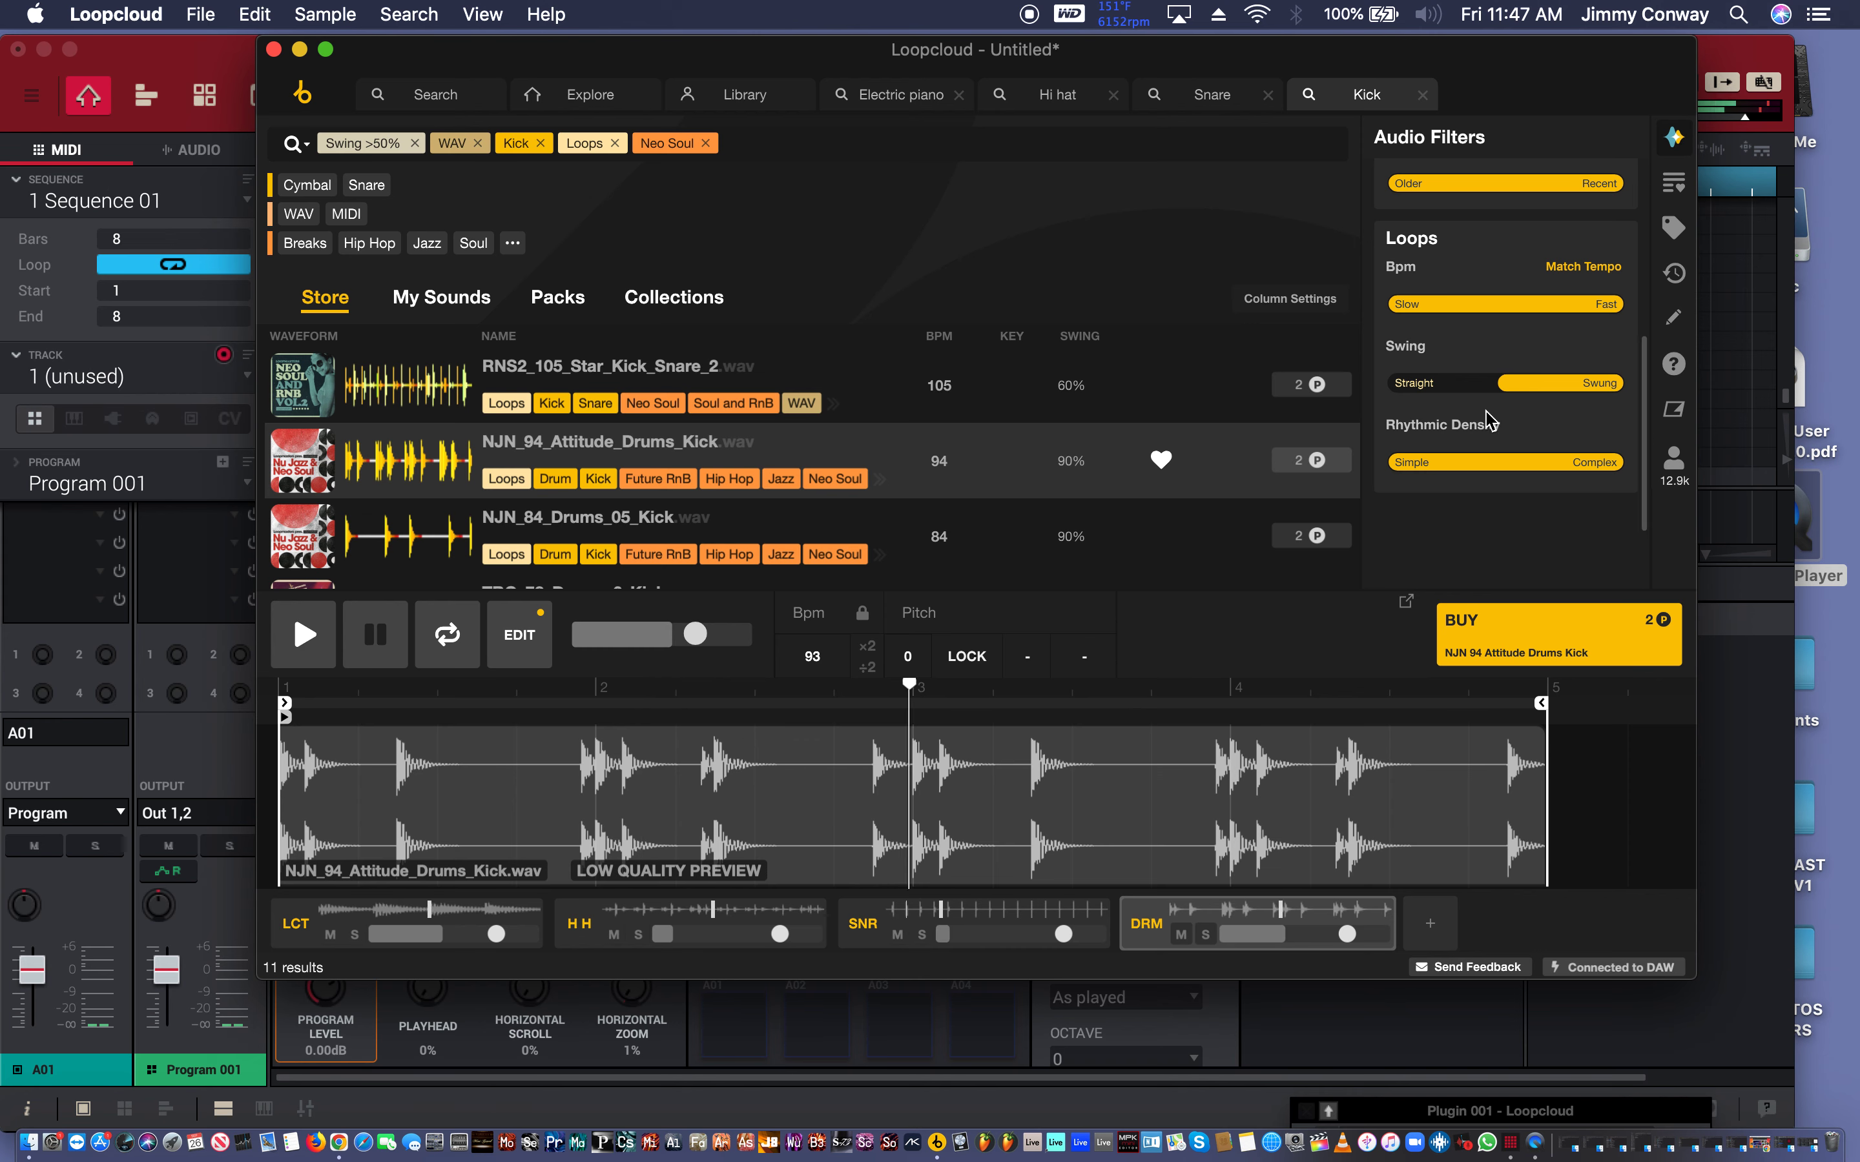
{"action": "scroll", "coordinate": [1487, 415], "scroll_direction": "up", "scroll_amount": 1}
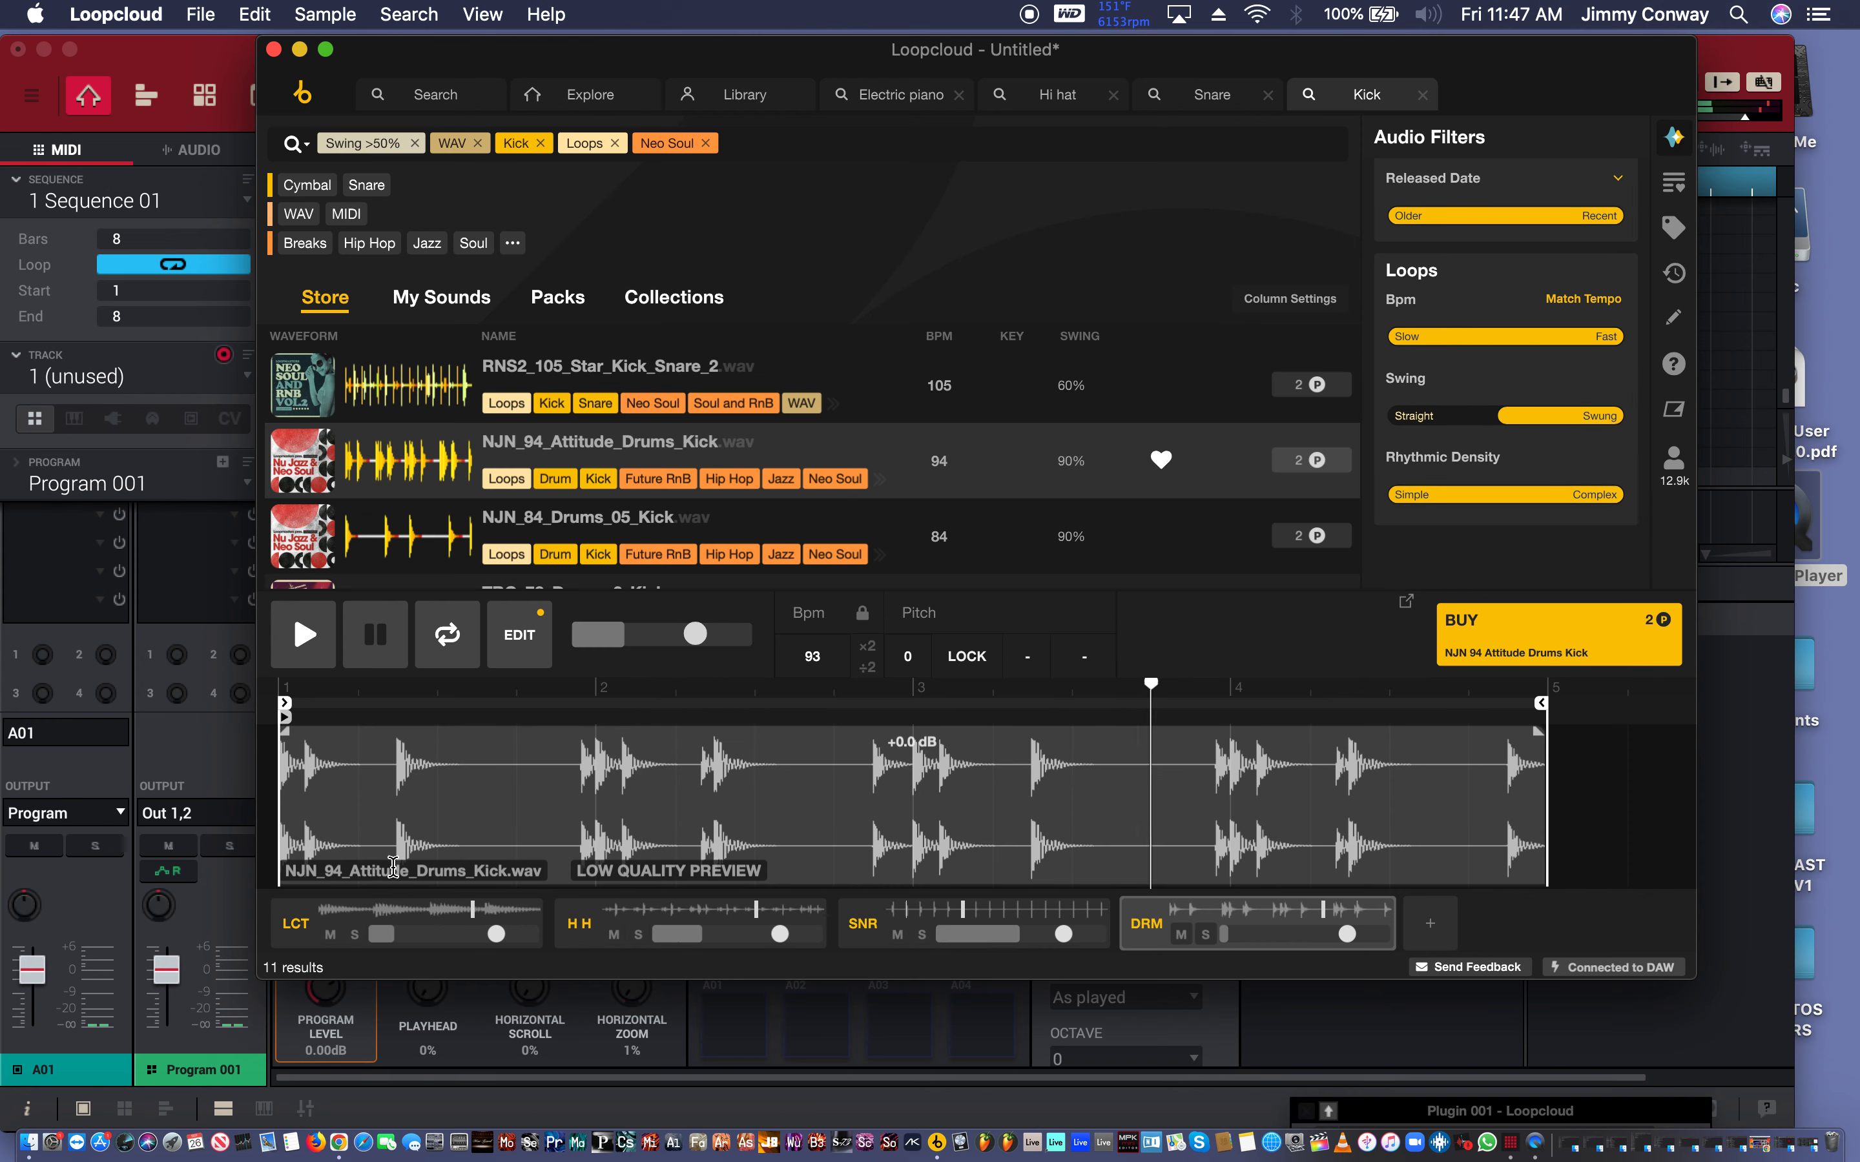
Enlarge the Loopcloud window and set the pitch key of the LTLF_80_Am_MUSICLOOP_WURLD track to A Minor.
{"action": "left_click", "coordinate": [350, 922]}
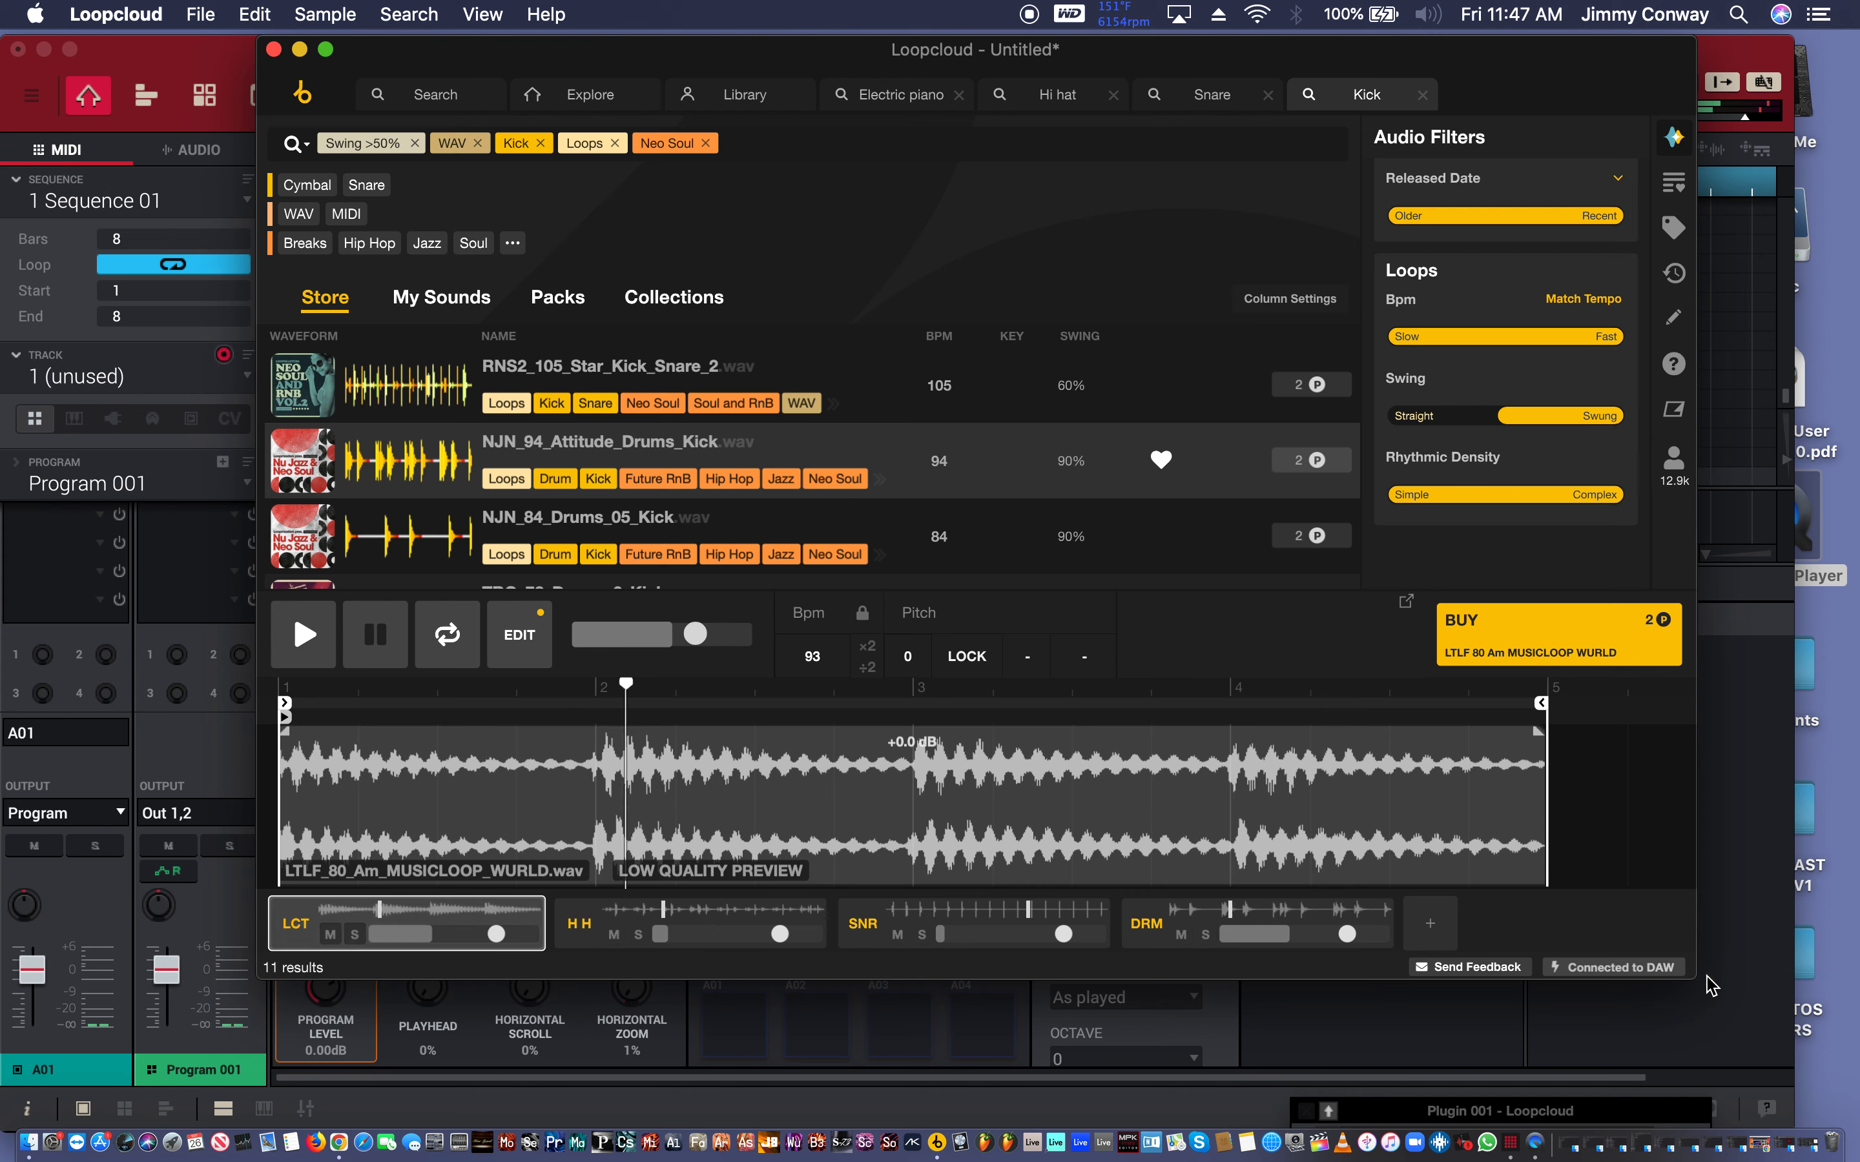
{"action": "left_click_drag", "start_coordinate": [1693, 978], "coordinate": [1852, 1126]}
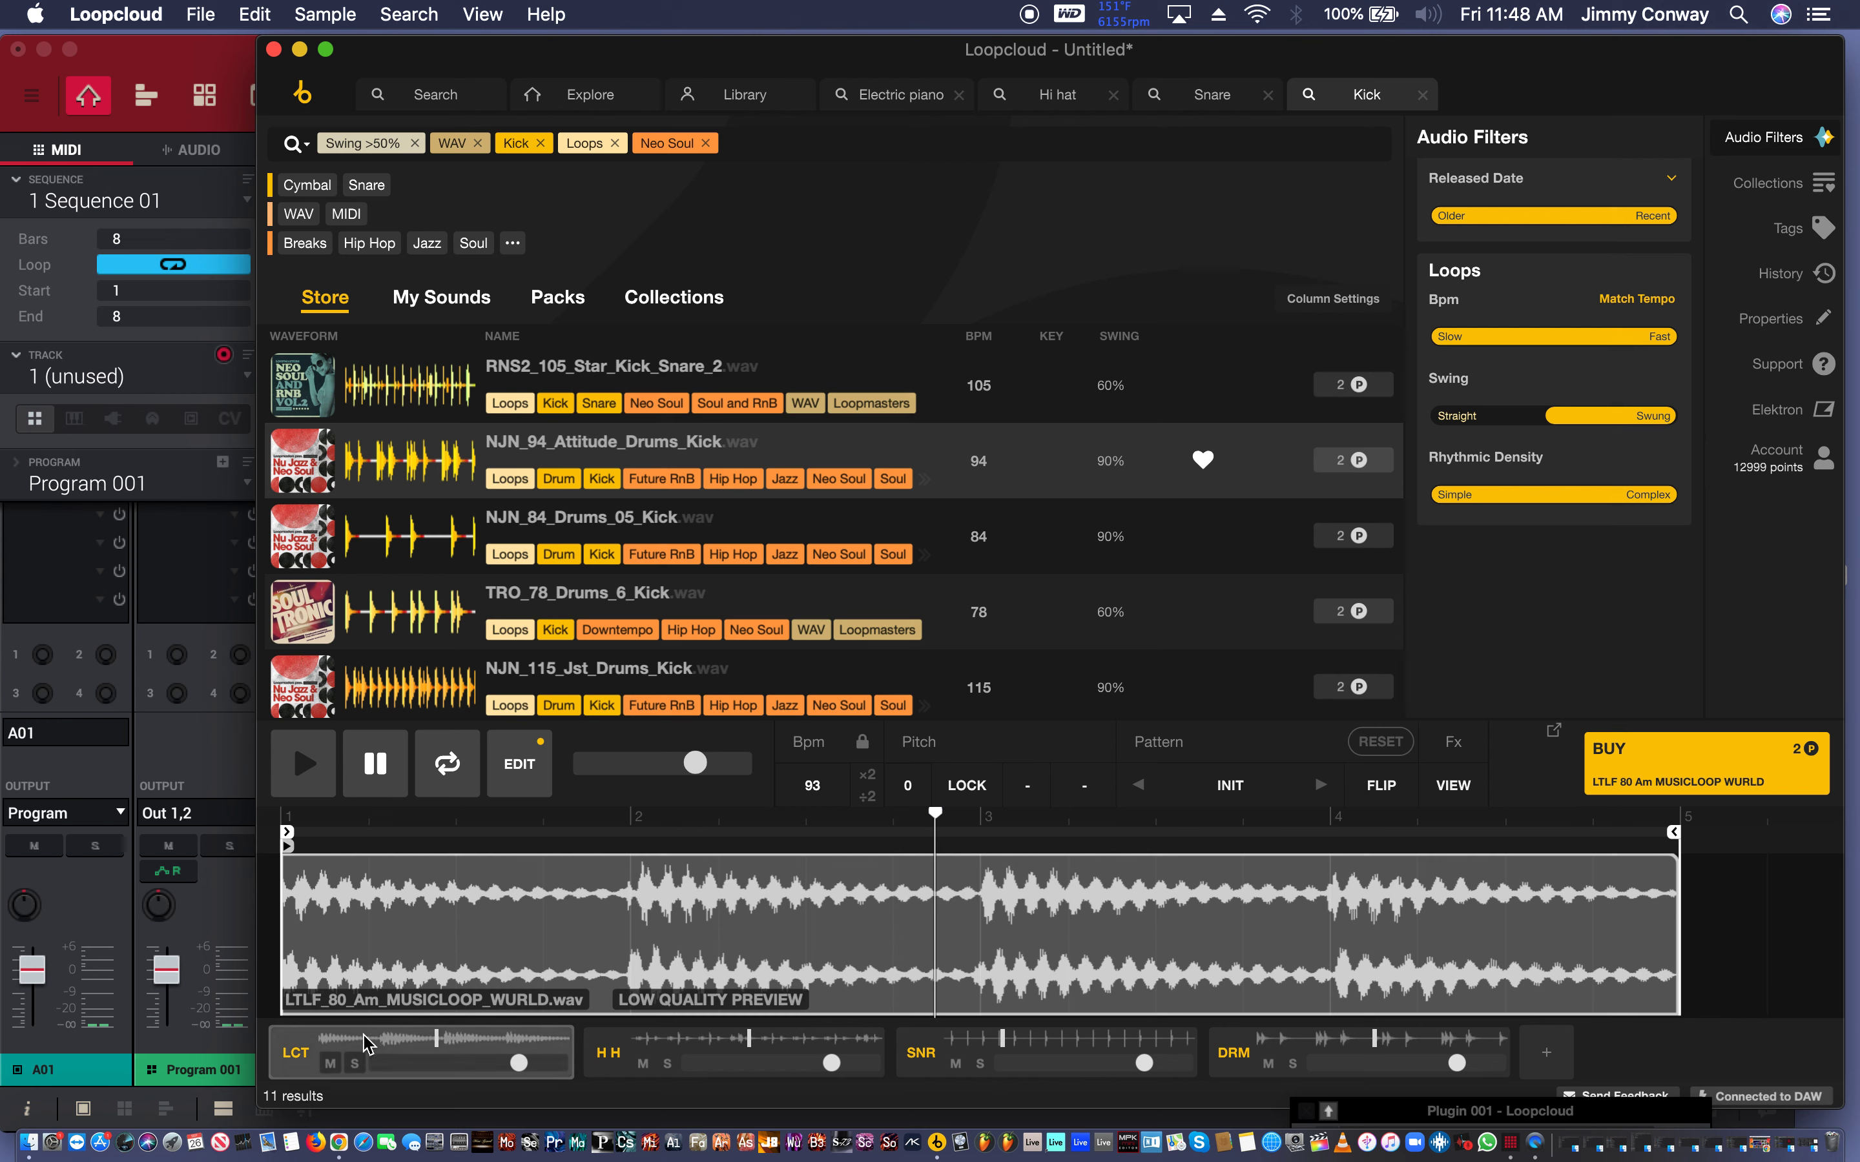
{"action": "left_click", "coordinate": [1035, 791]}
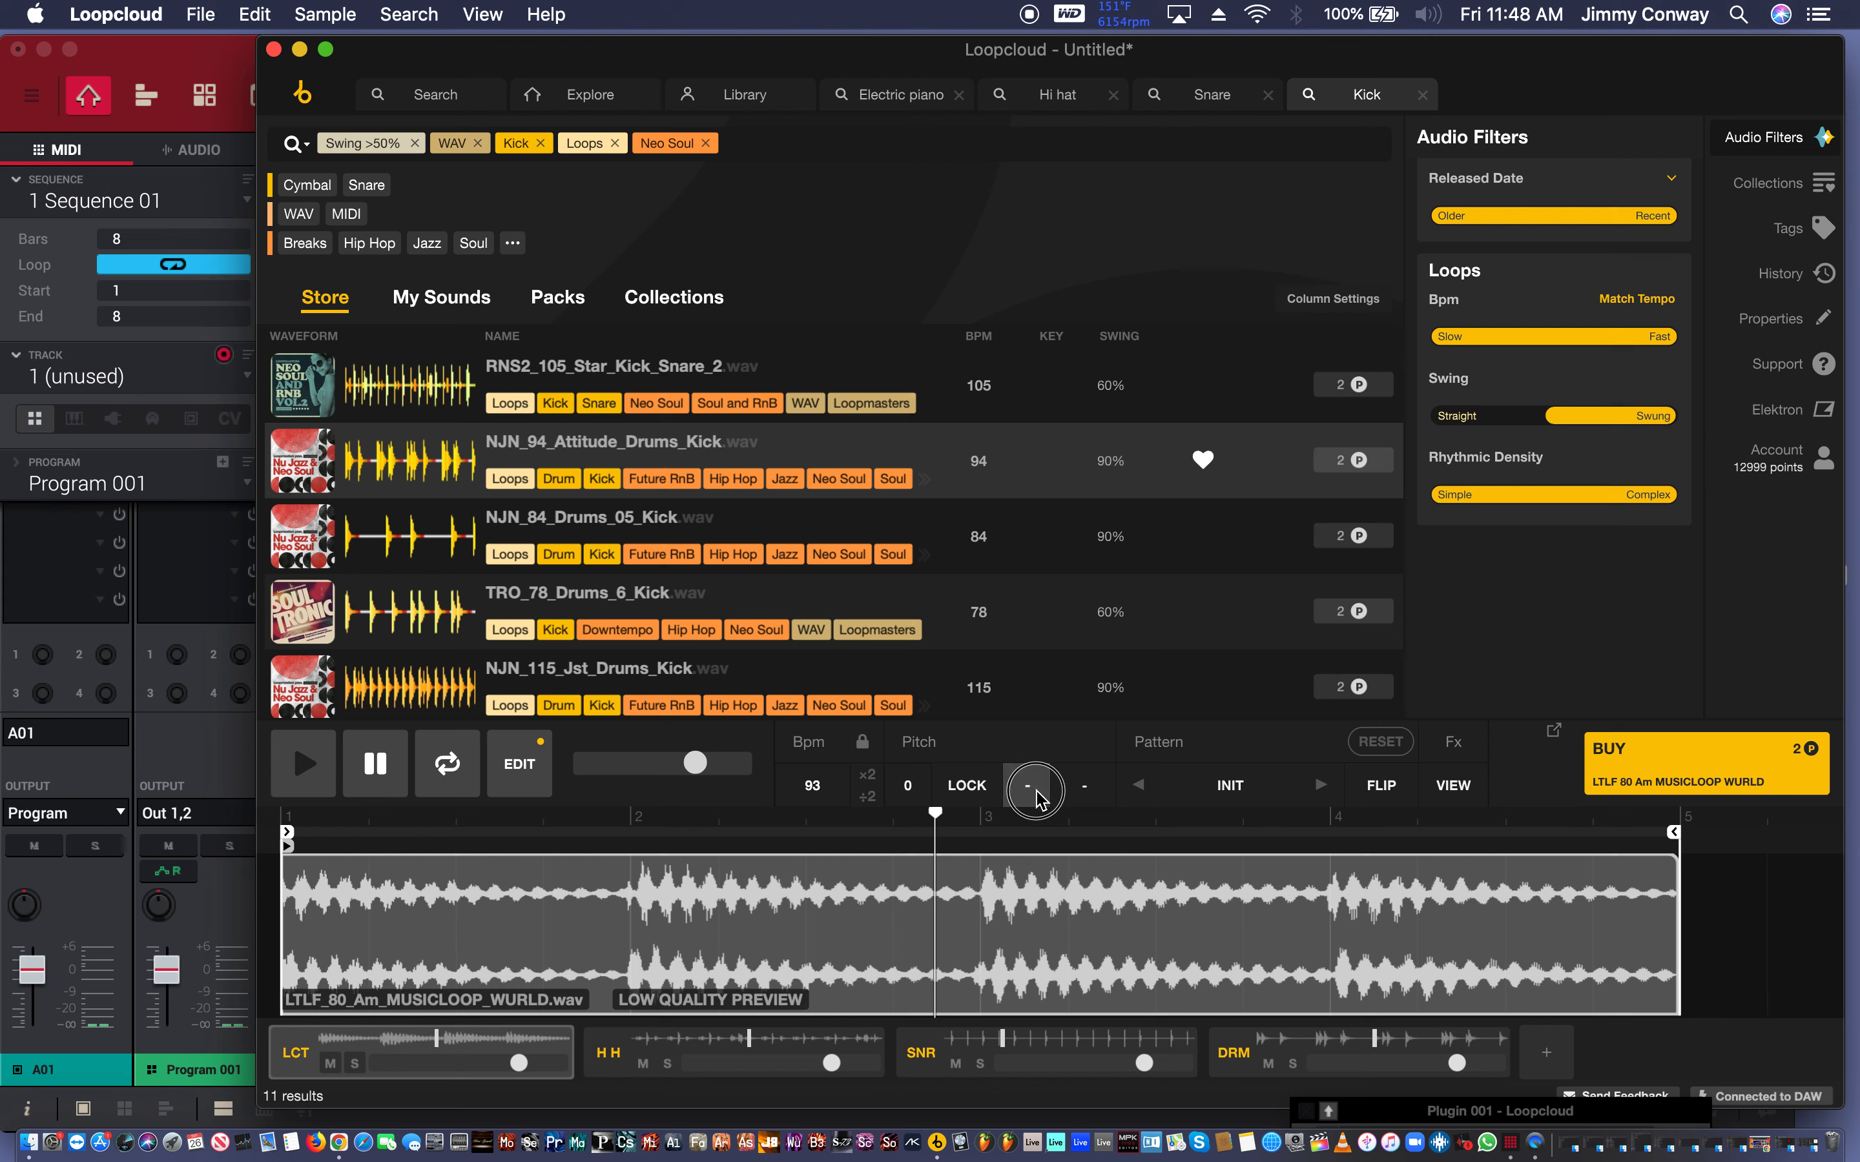
{"action": "left_click", "coordinate": [1063, 686]}
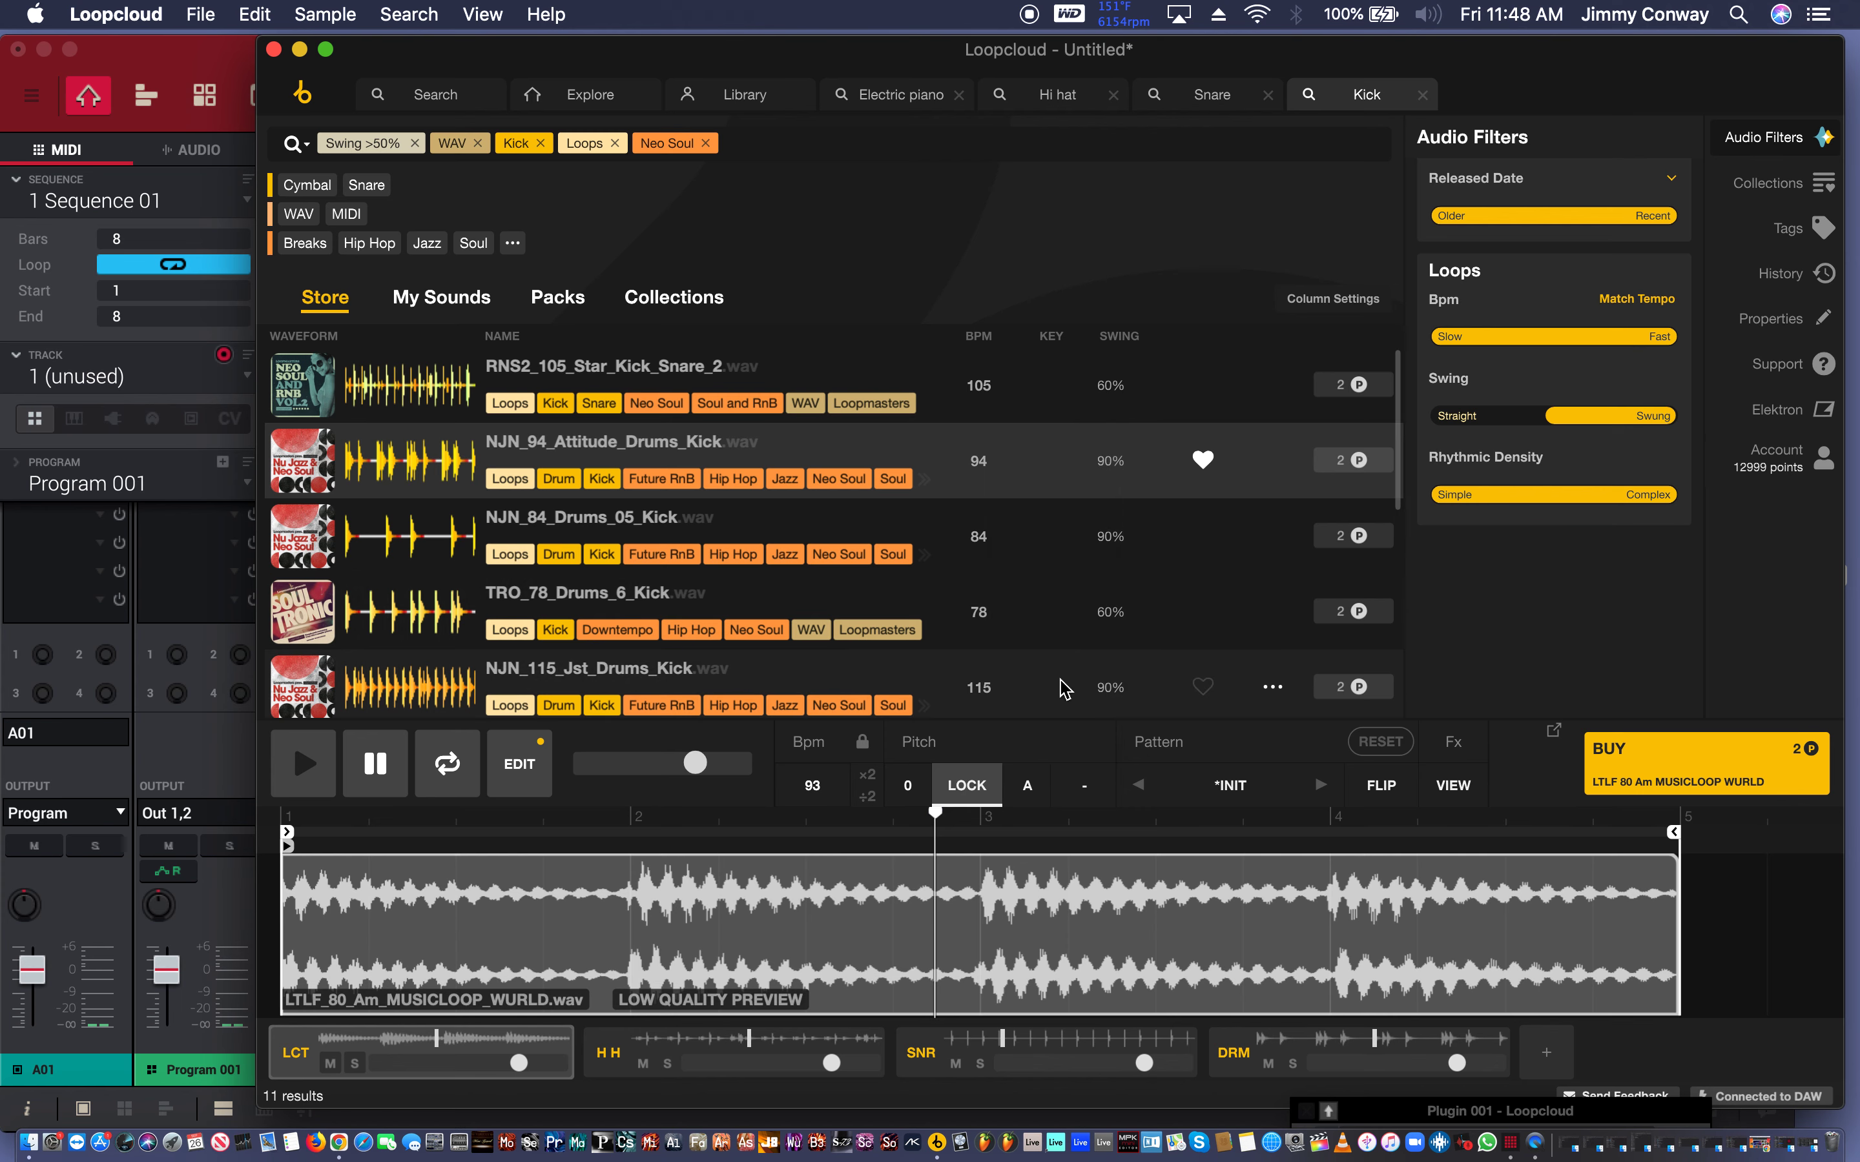
{"action": "left_click", "coordinate": [1089, 785]}
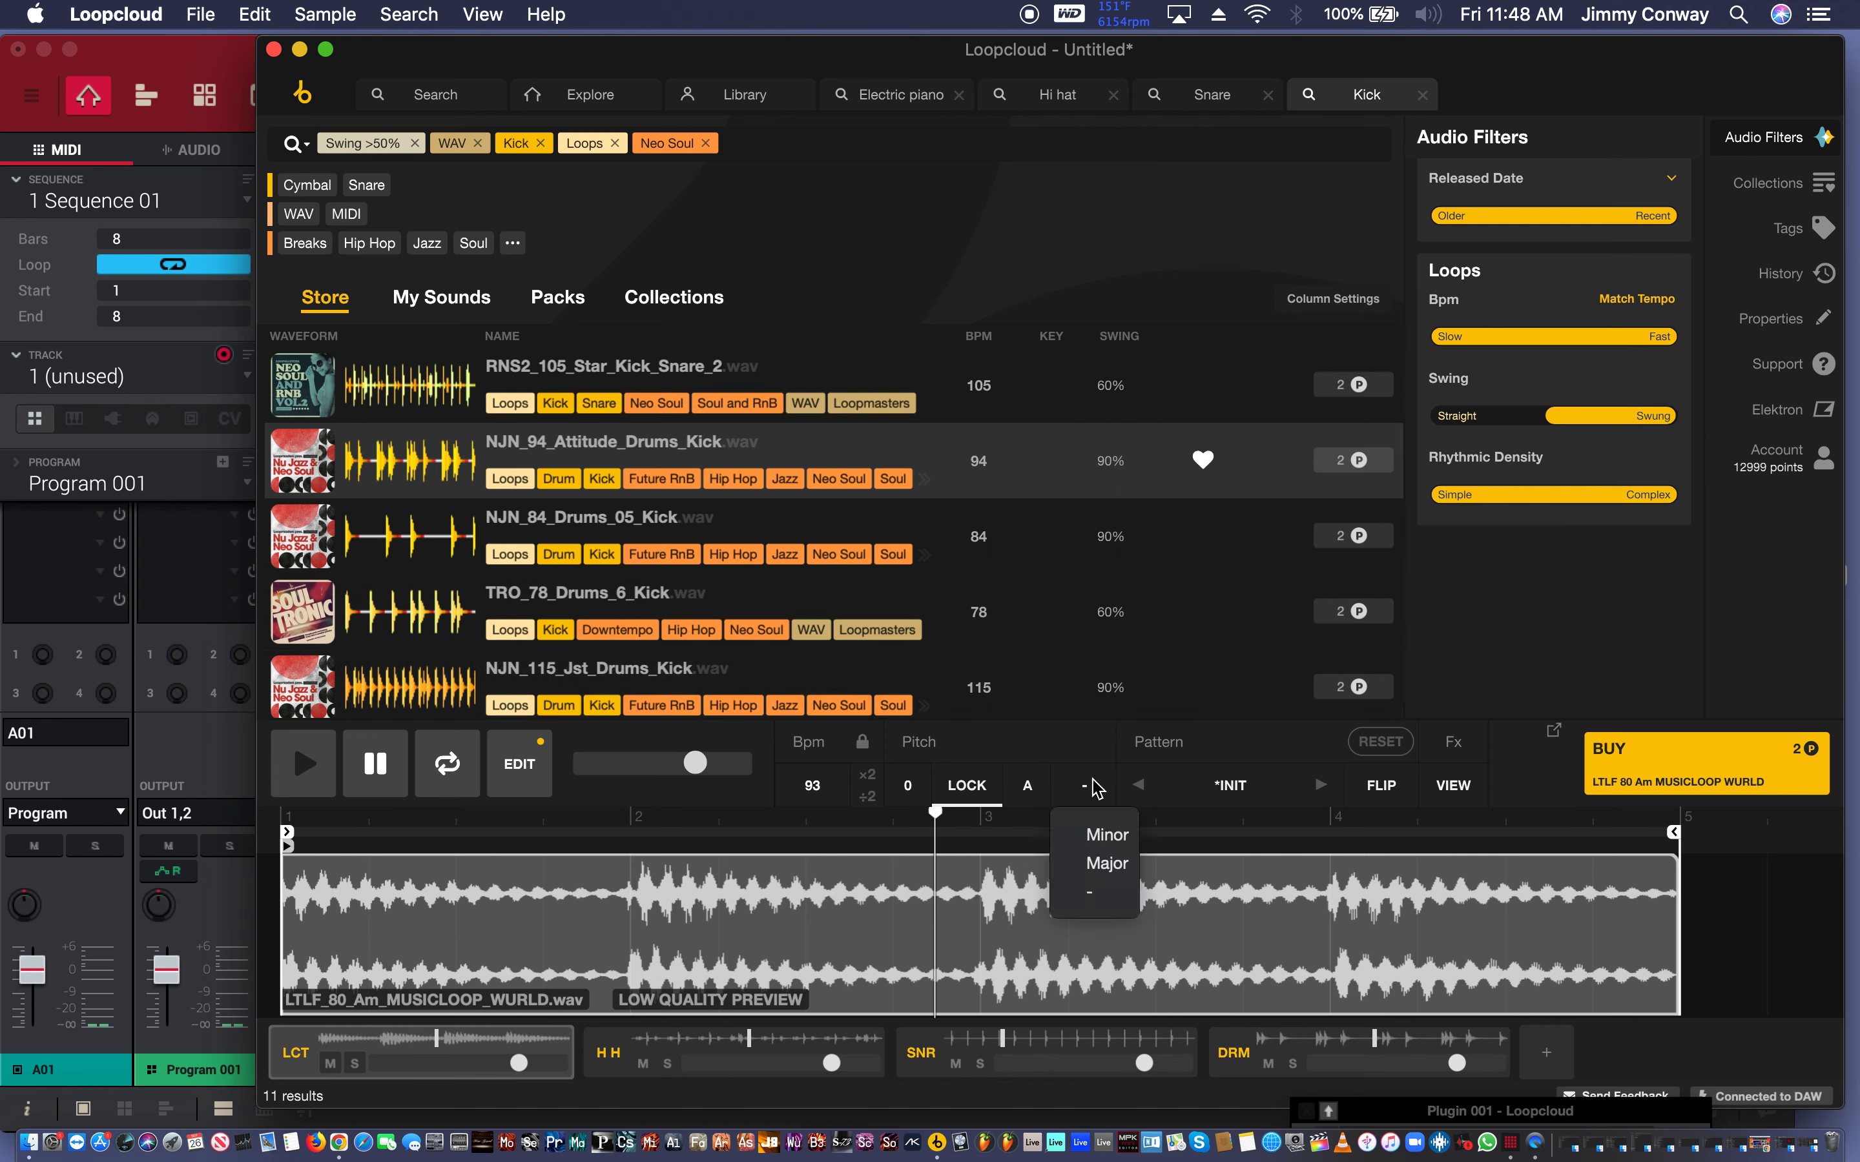
{"action": "left_click", "coordinate": [1095, 834]}
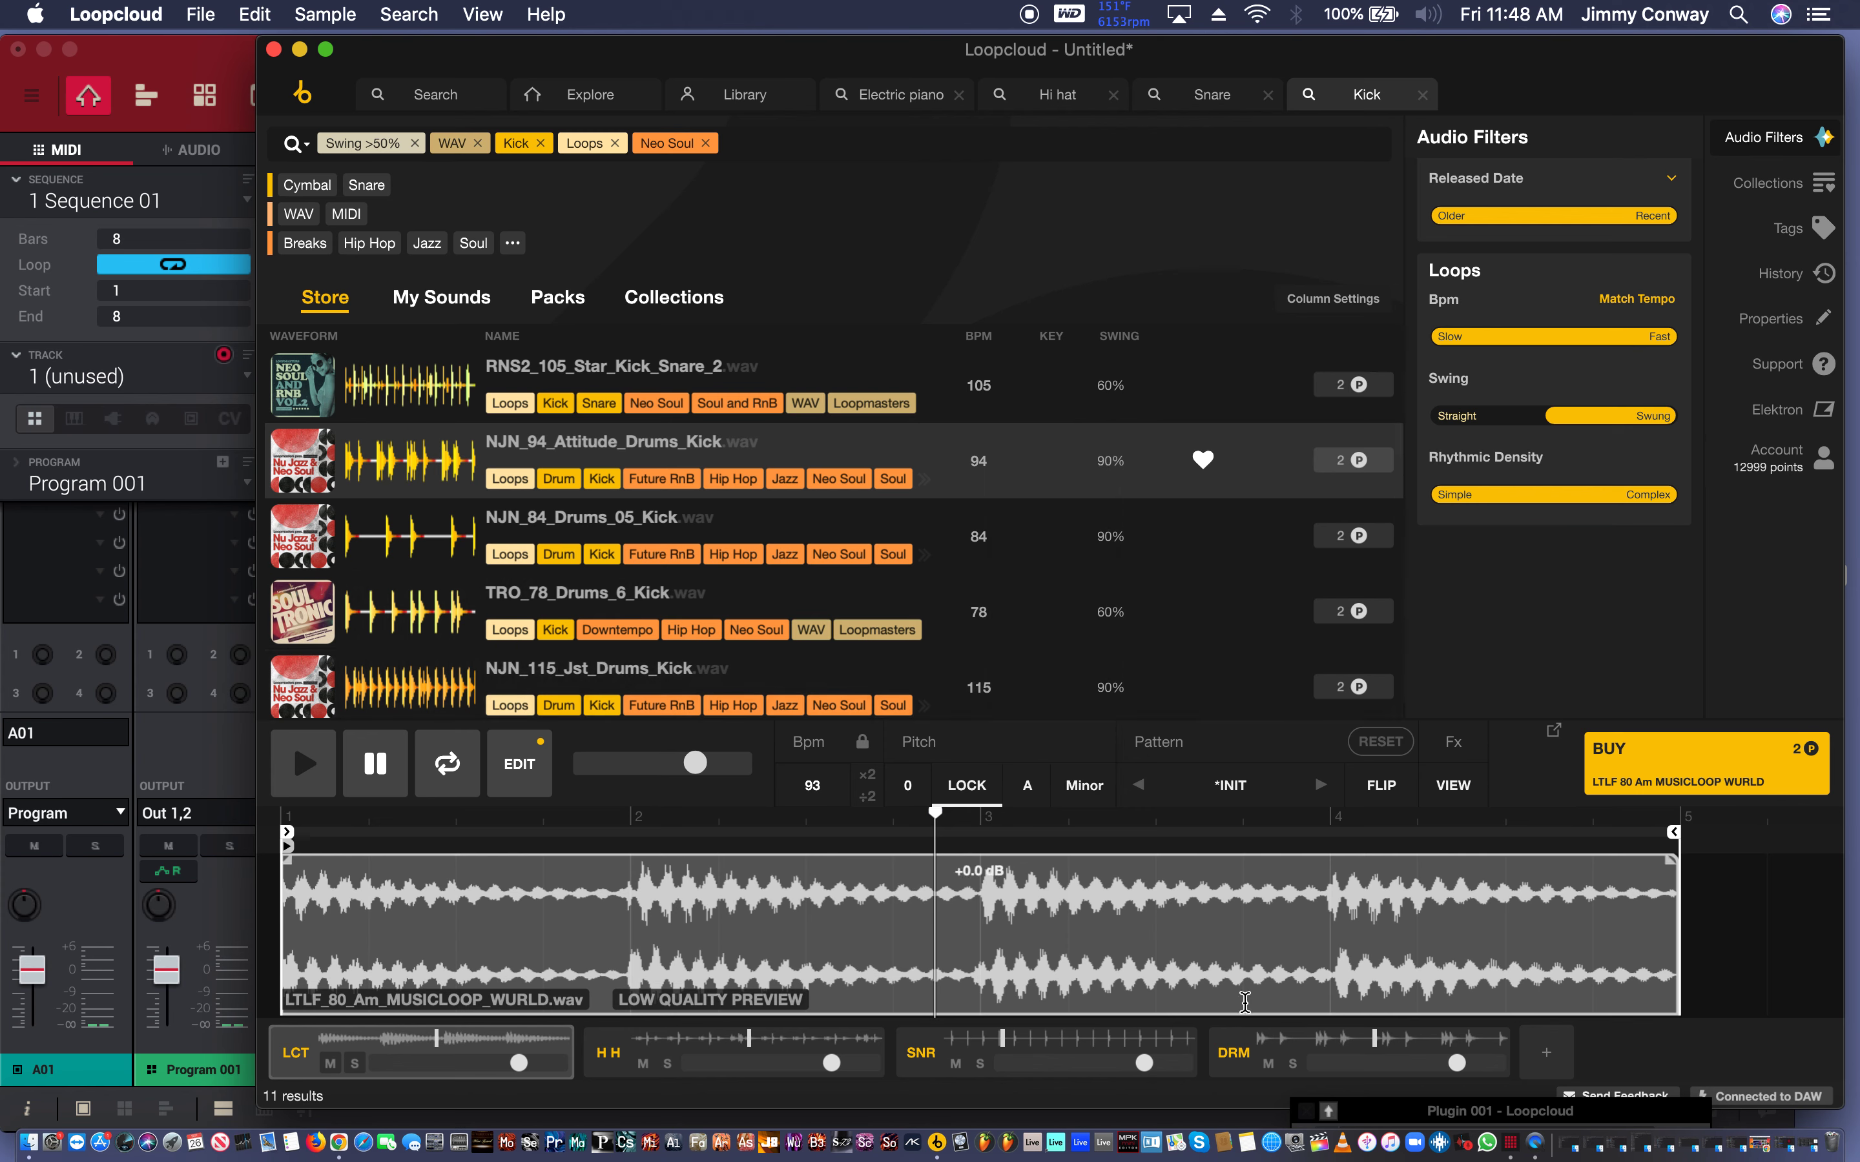
Add an empty fifth track and start a new Bass search filtered by the Neo Soul genre.
{"action": "left_click", "coordinate": [1535, 1066]}
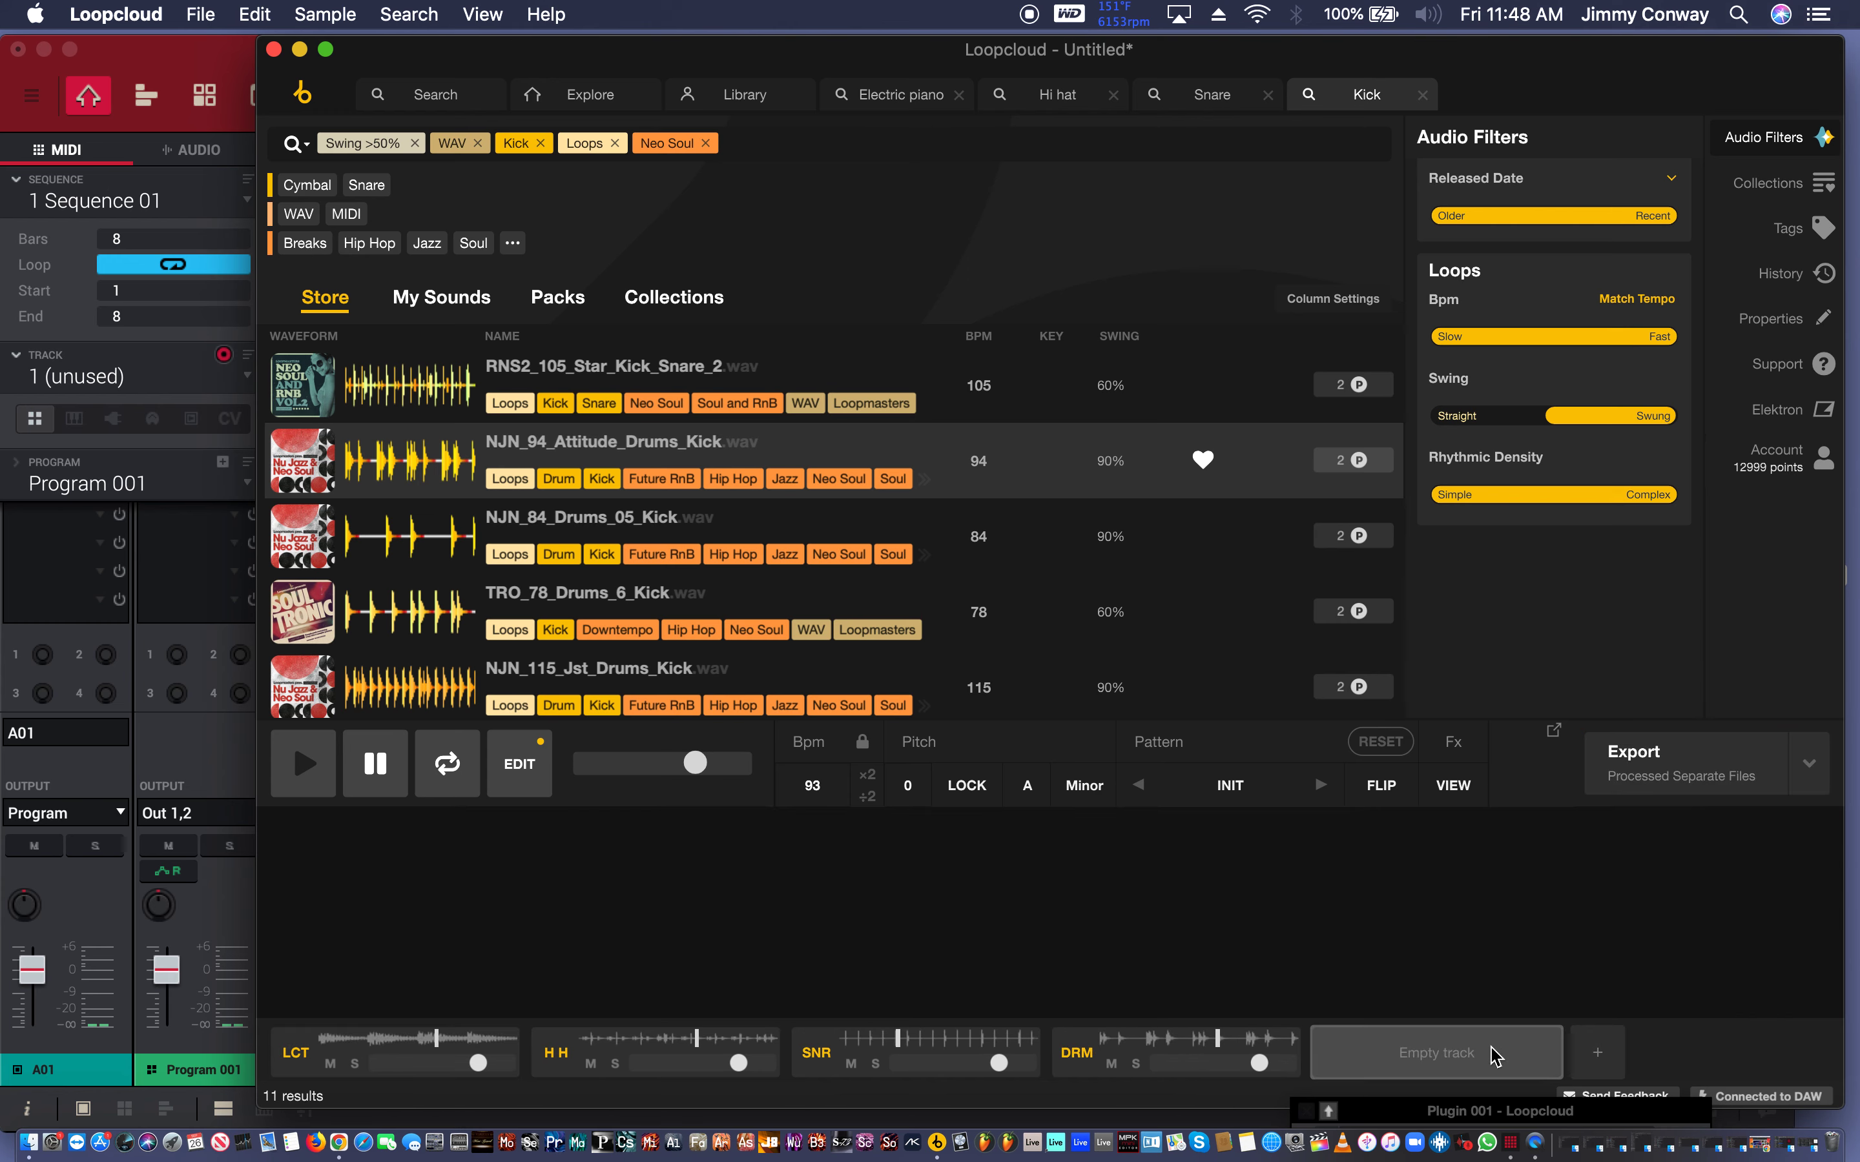
{"action": "left_click", "coordinate": [421, 100]}
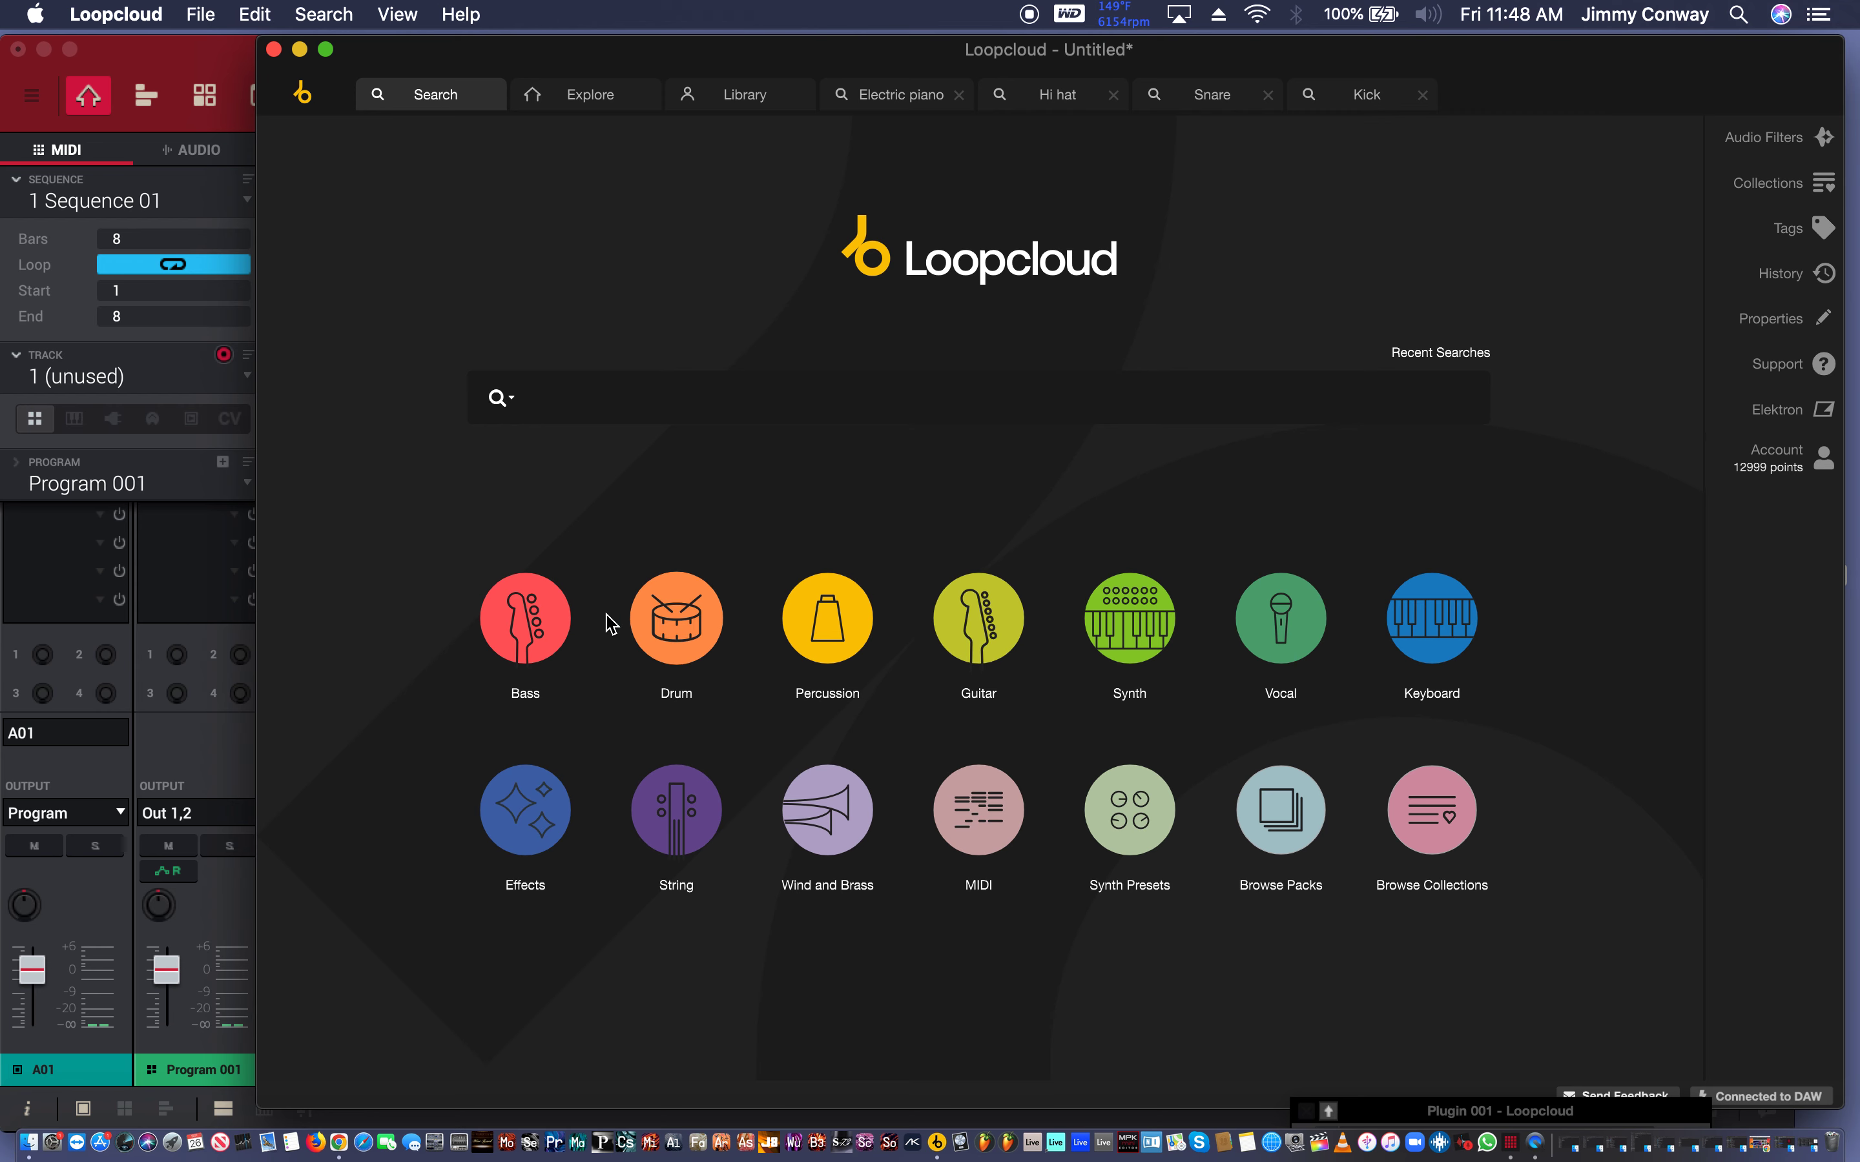
{"action": "left_click", "coordinate": [563, 629]}
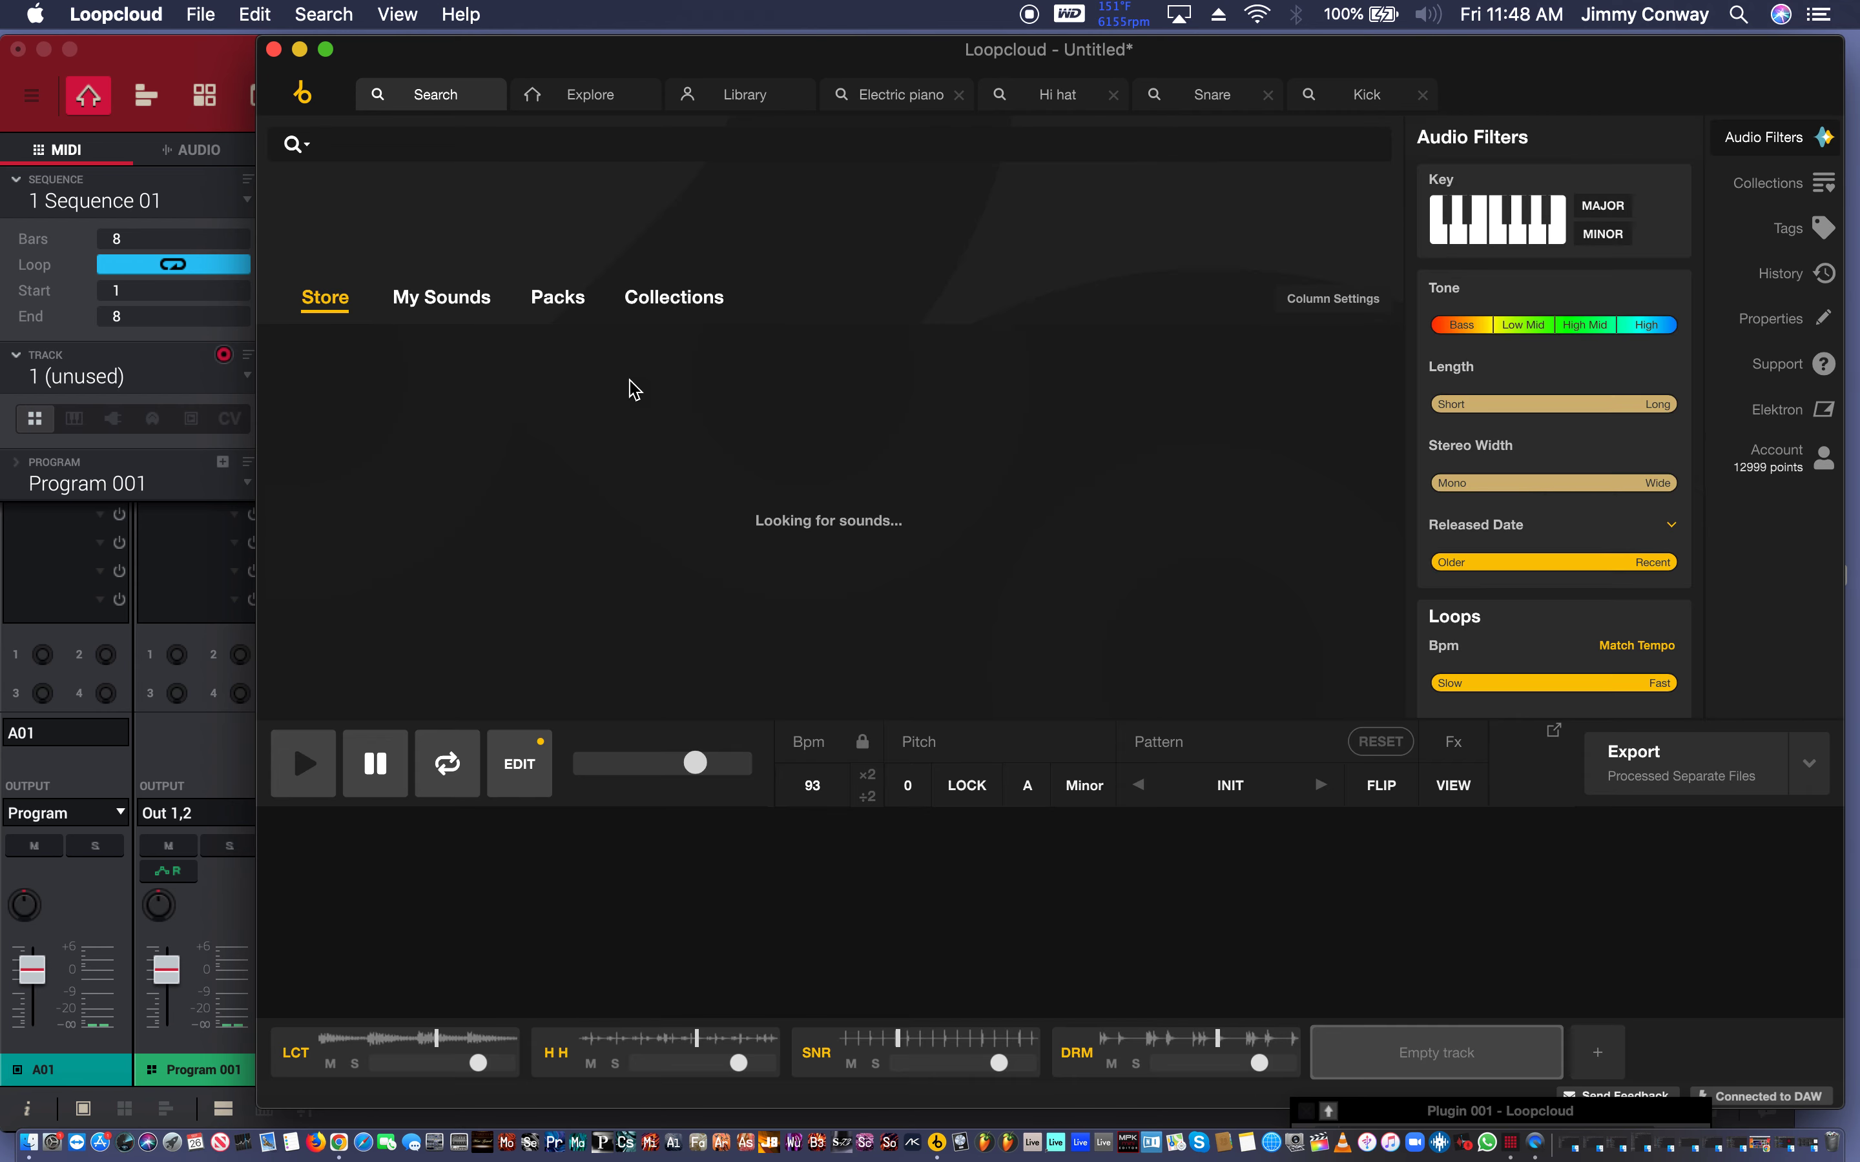
{"action": "left_click", "coordinate": [504, 140]}
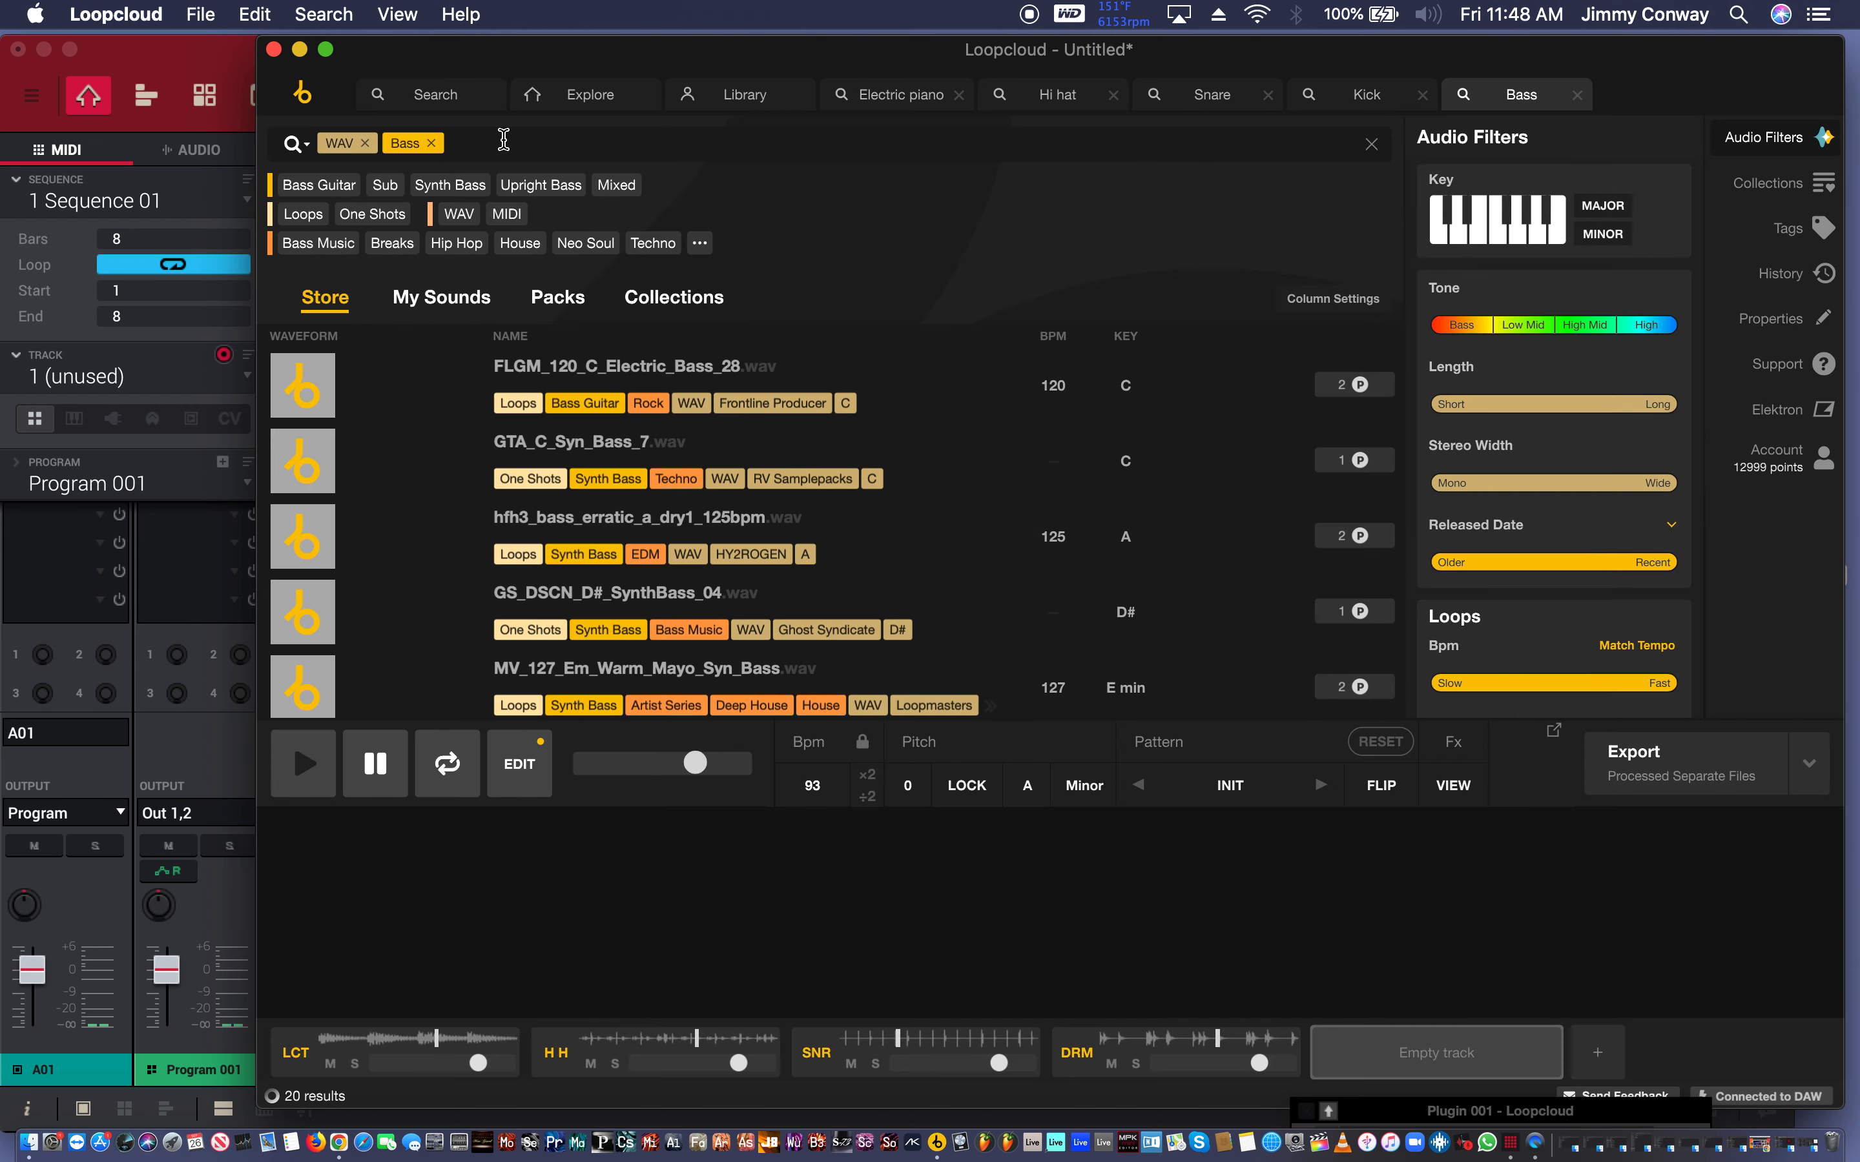
{"action": "type", "text": "n"}
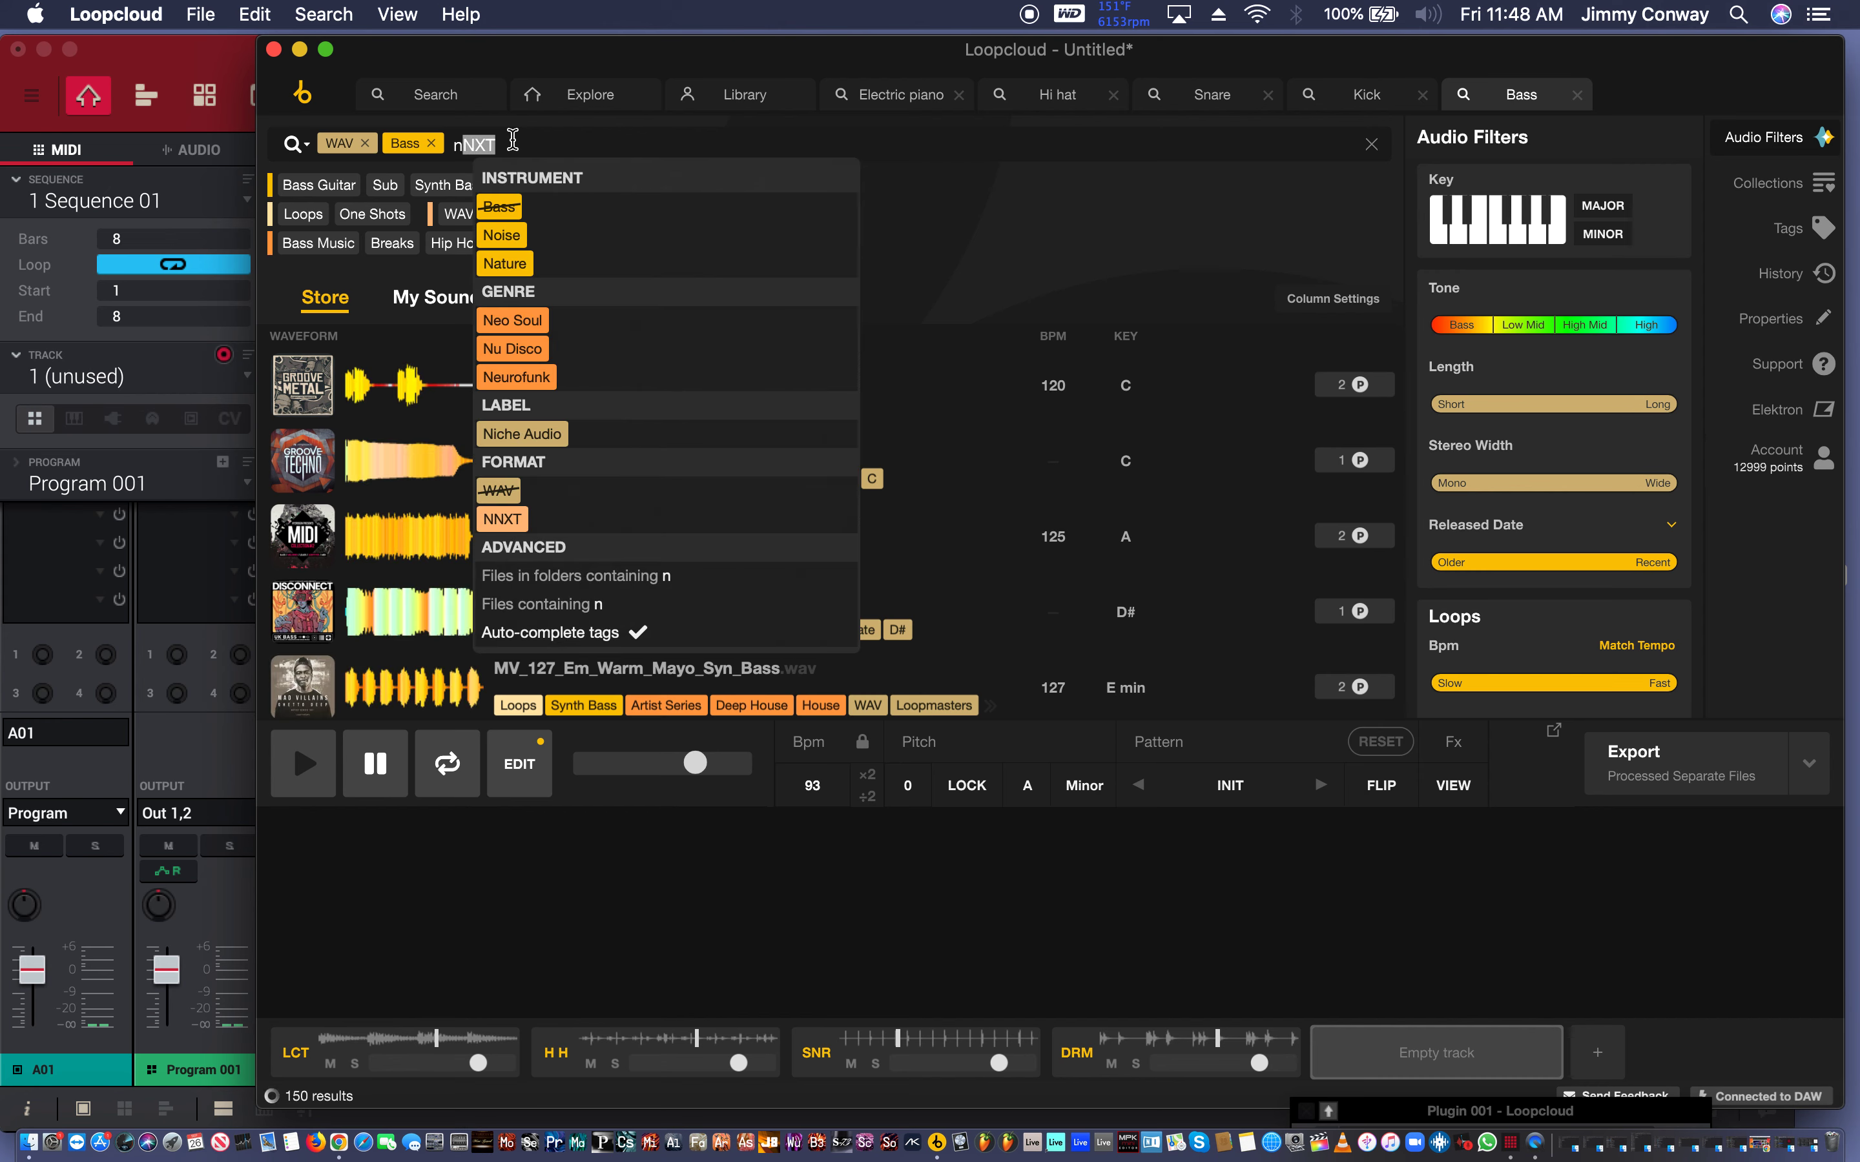
{"action": "type", "text": "eo s"}
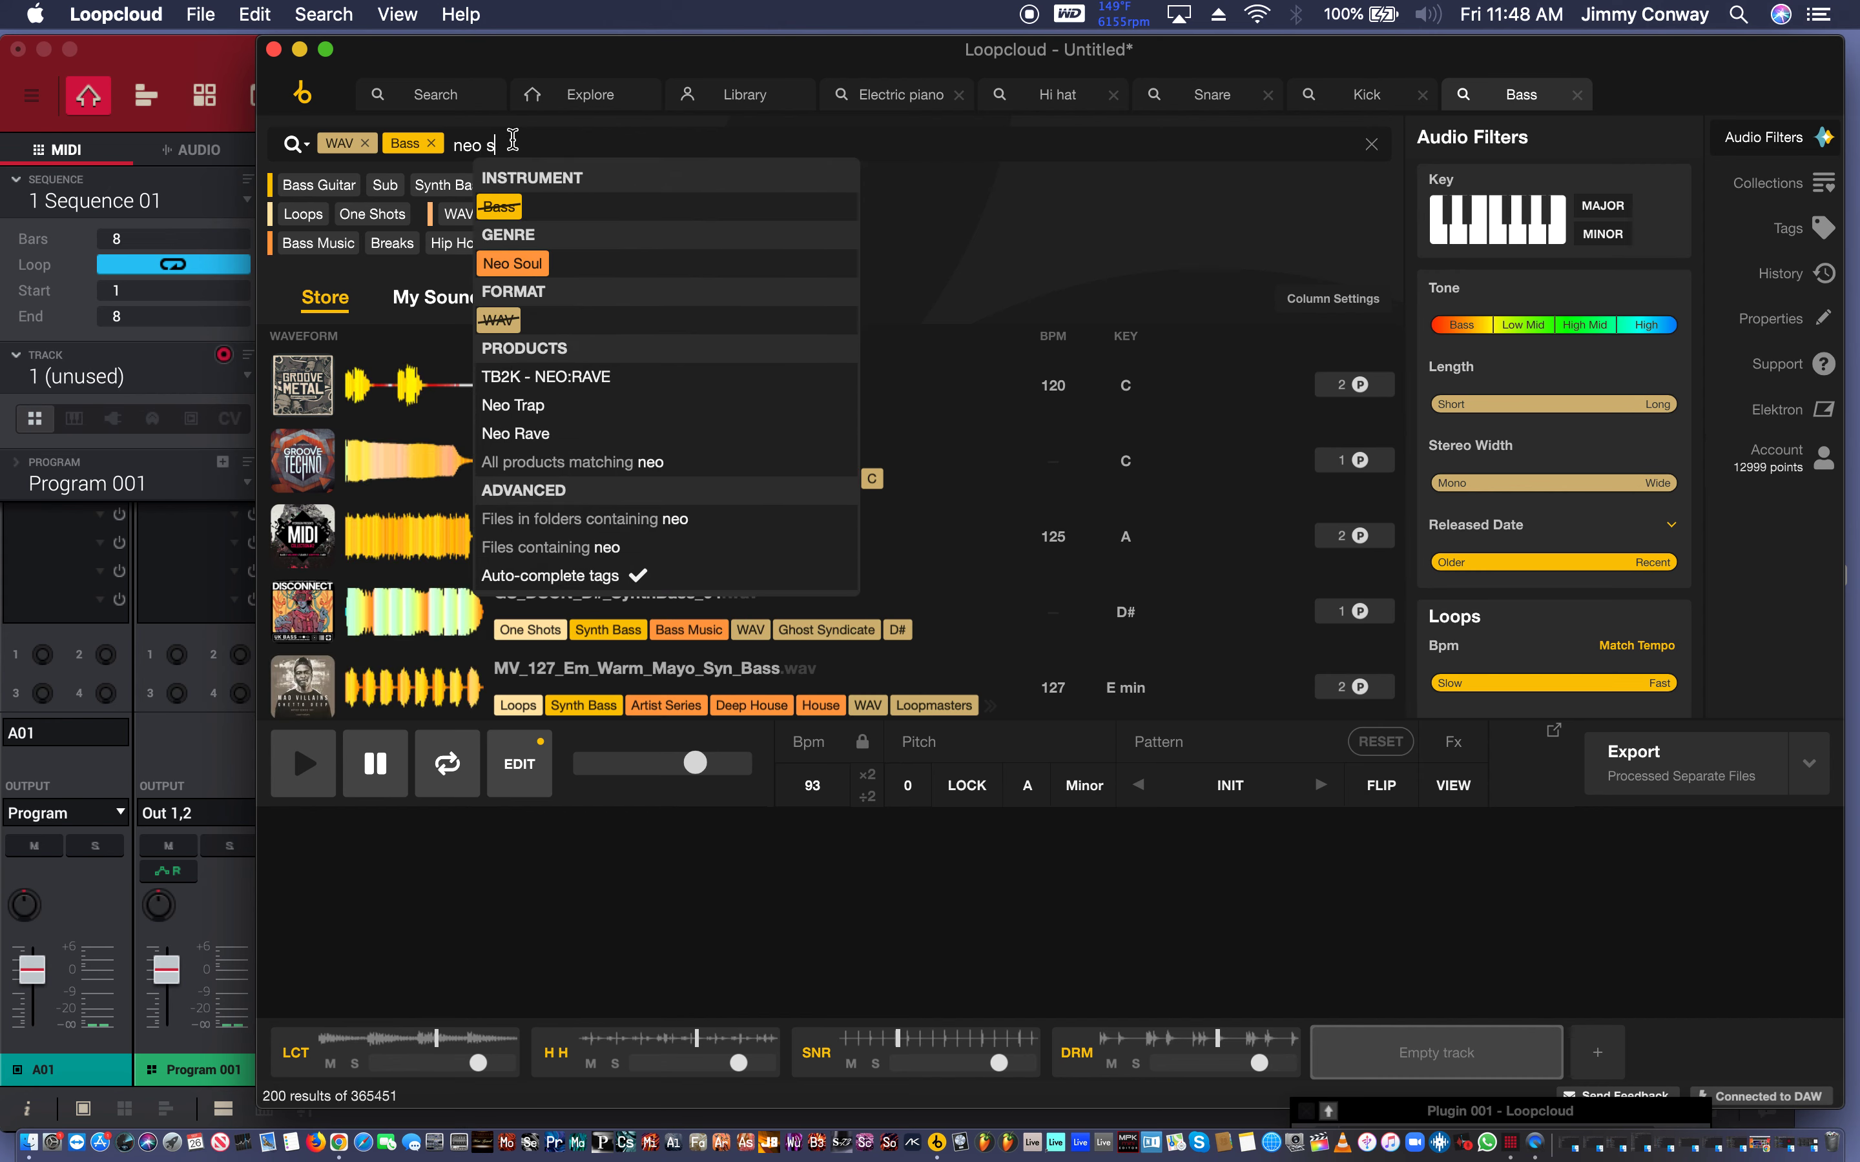
{"action": "left_click", "coordinate": [525, 260]}
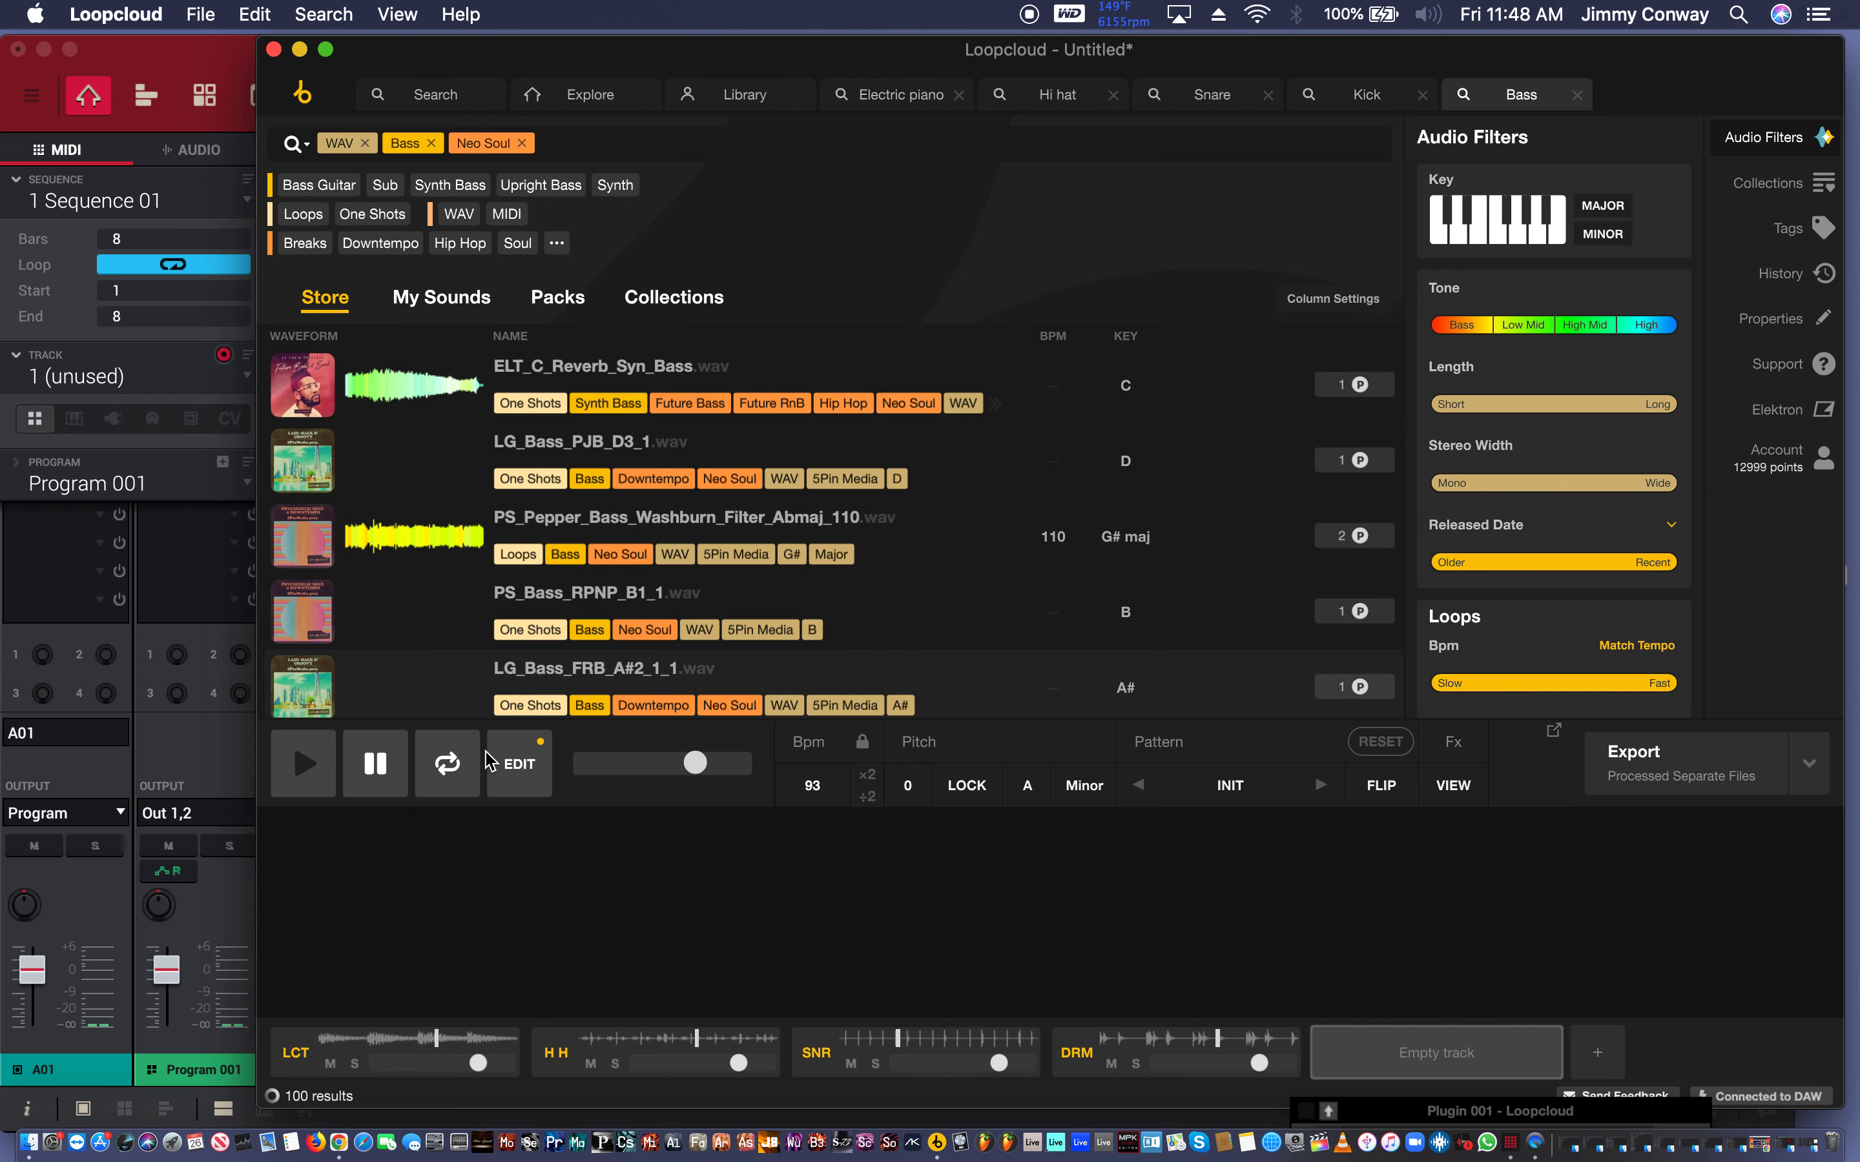
Turn on the key lock for the electric piano loop on the first track.
{"action": "left_click", "coordinate": [430, 1053]}
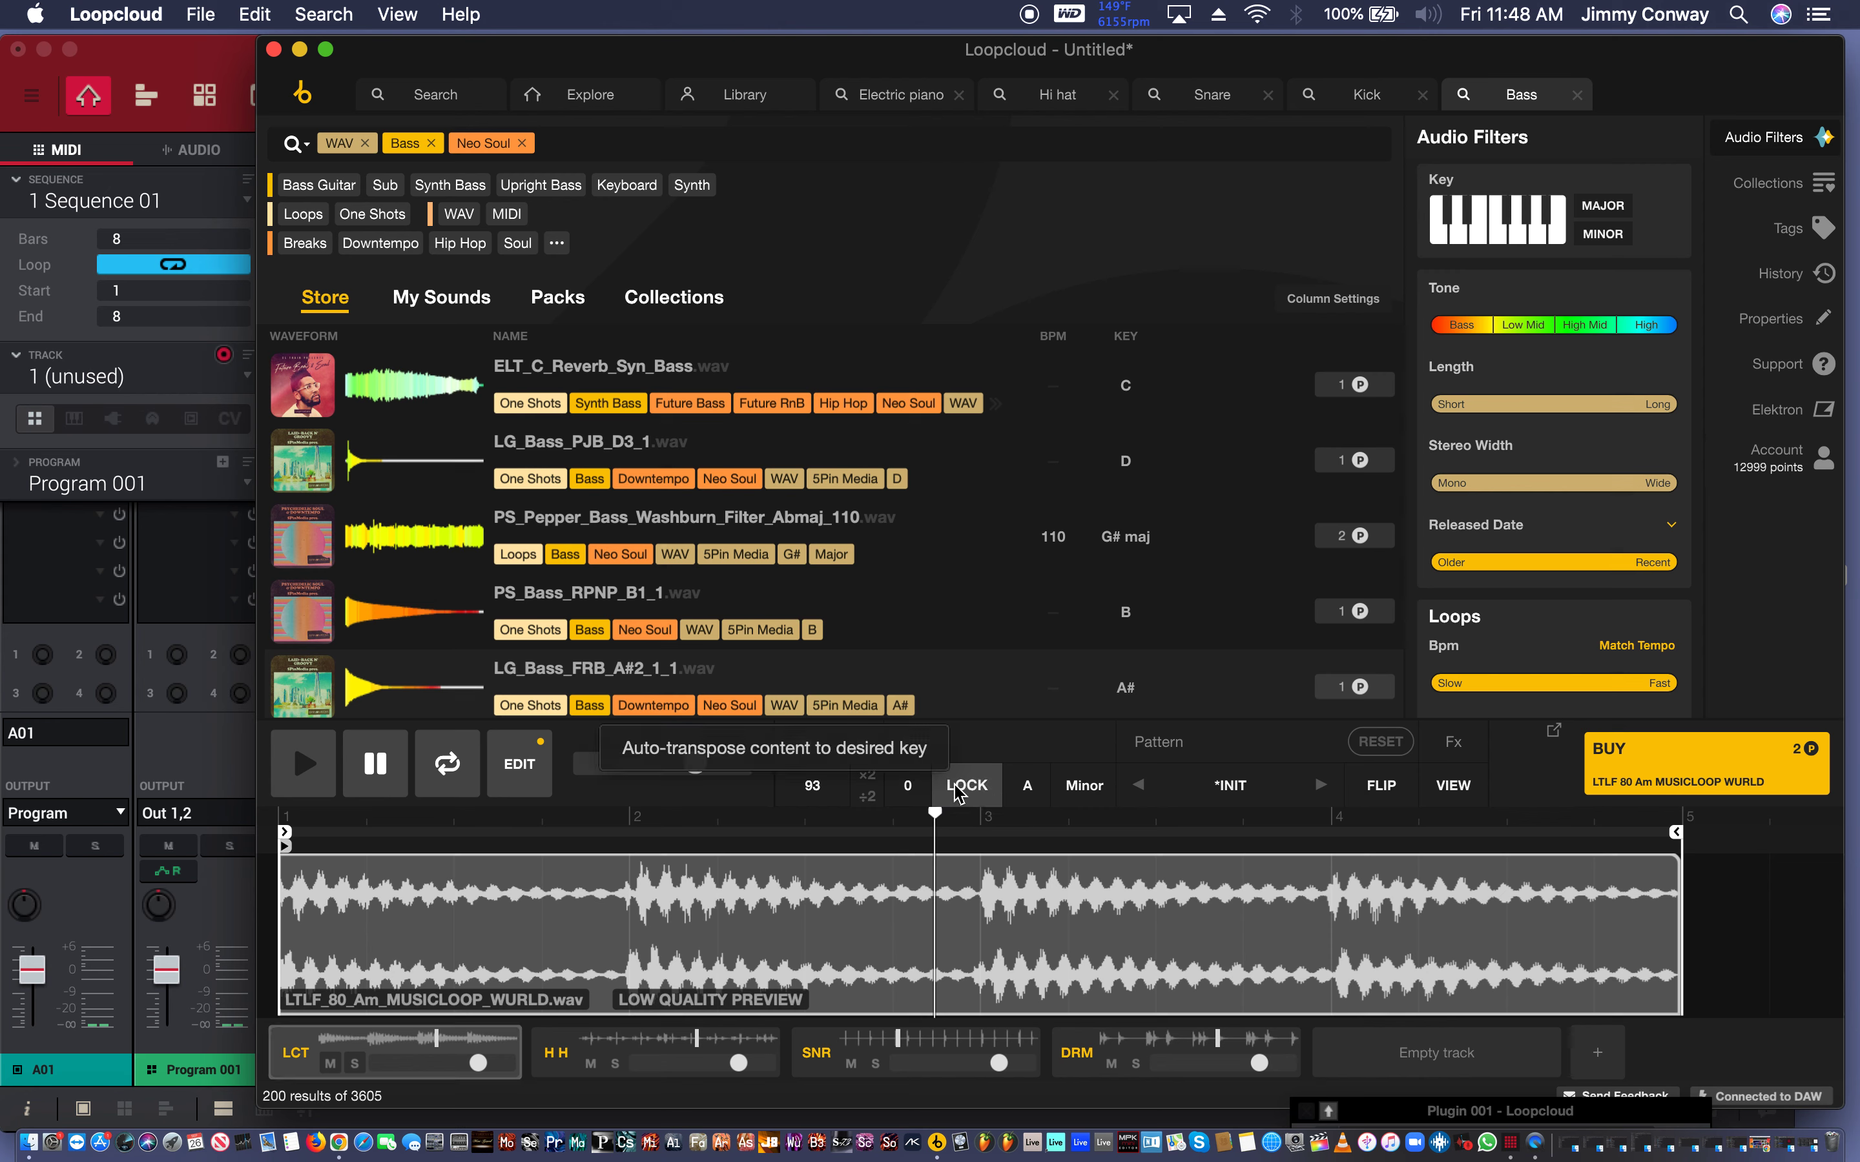
{"action": "left_click", "coordinate": [967, 783]}
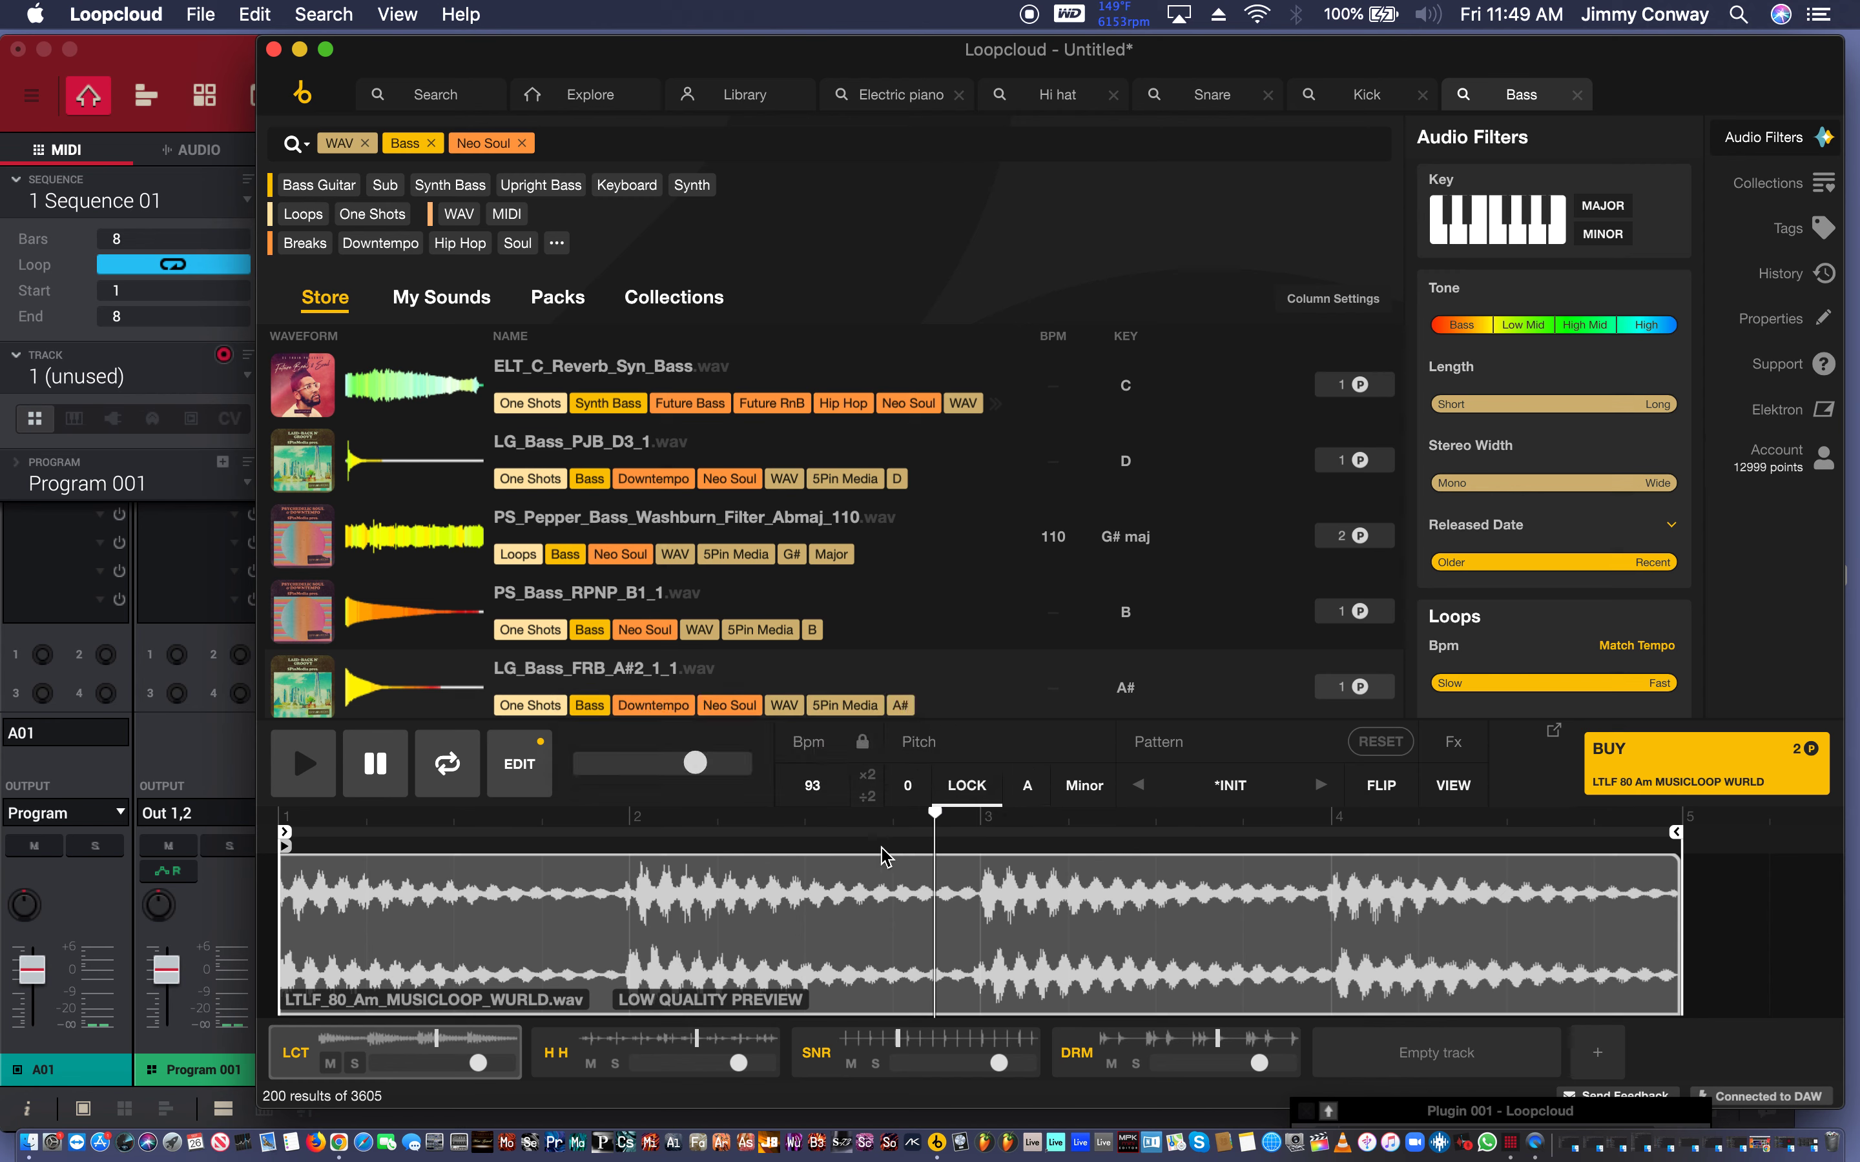
Target the empty fifth track and narrow the Neo Soul bass search to loops.
{"action": "left_click", "coordinate": [1353, 1049]}
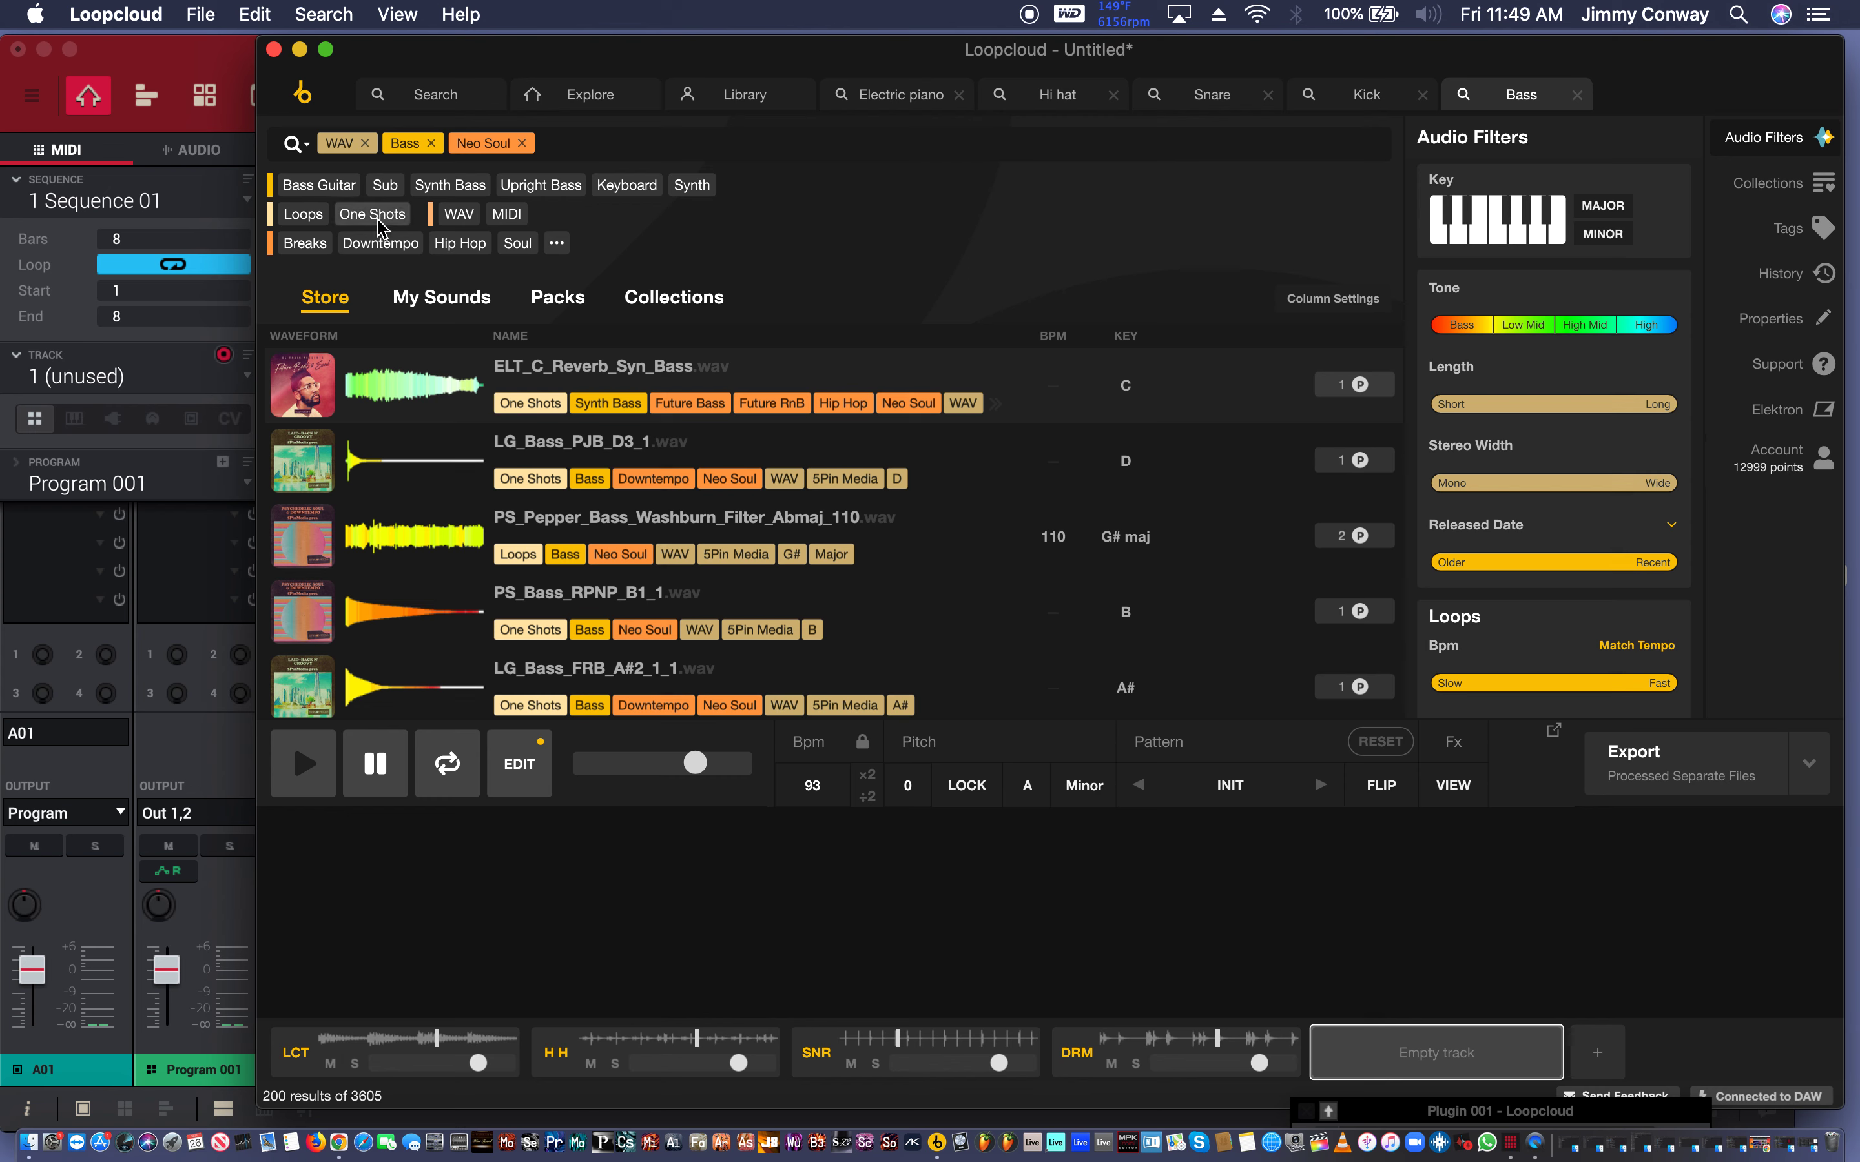
{"action": "left_click", "coordinate": [304, 214]}
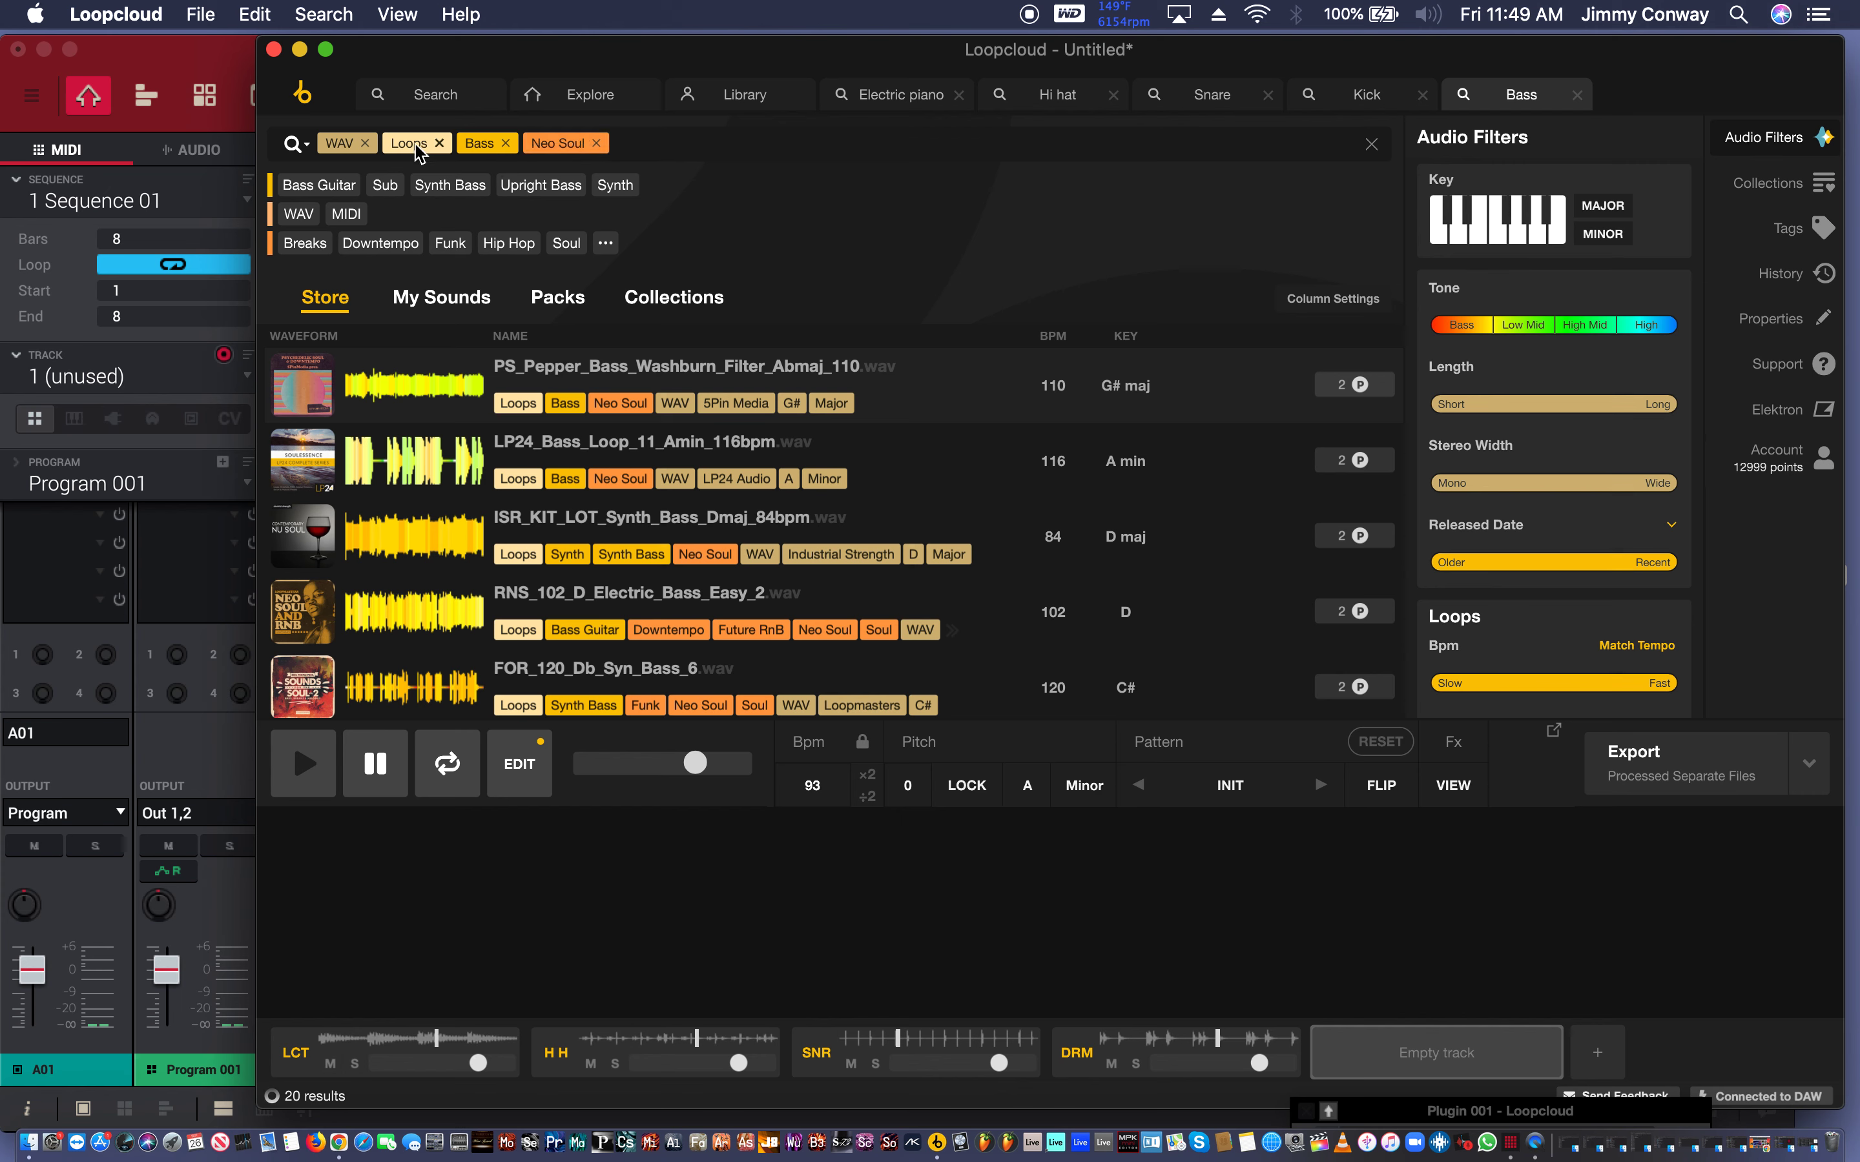
{"action": "left_click", "coordinate": [346, 148]}
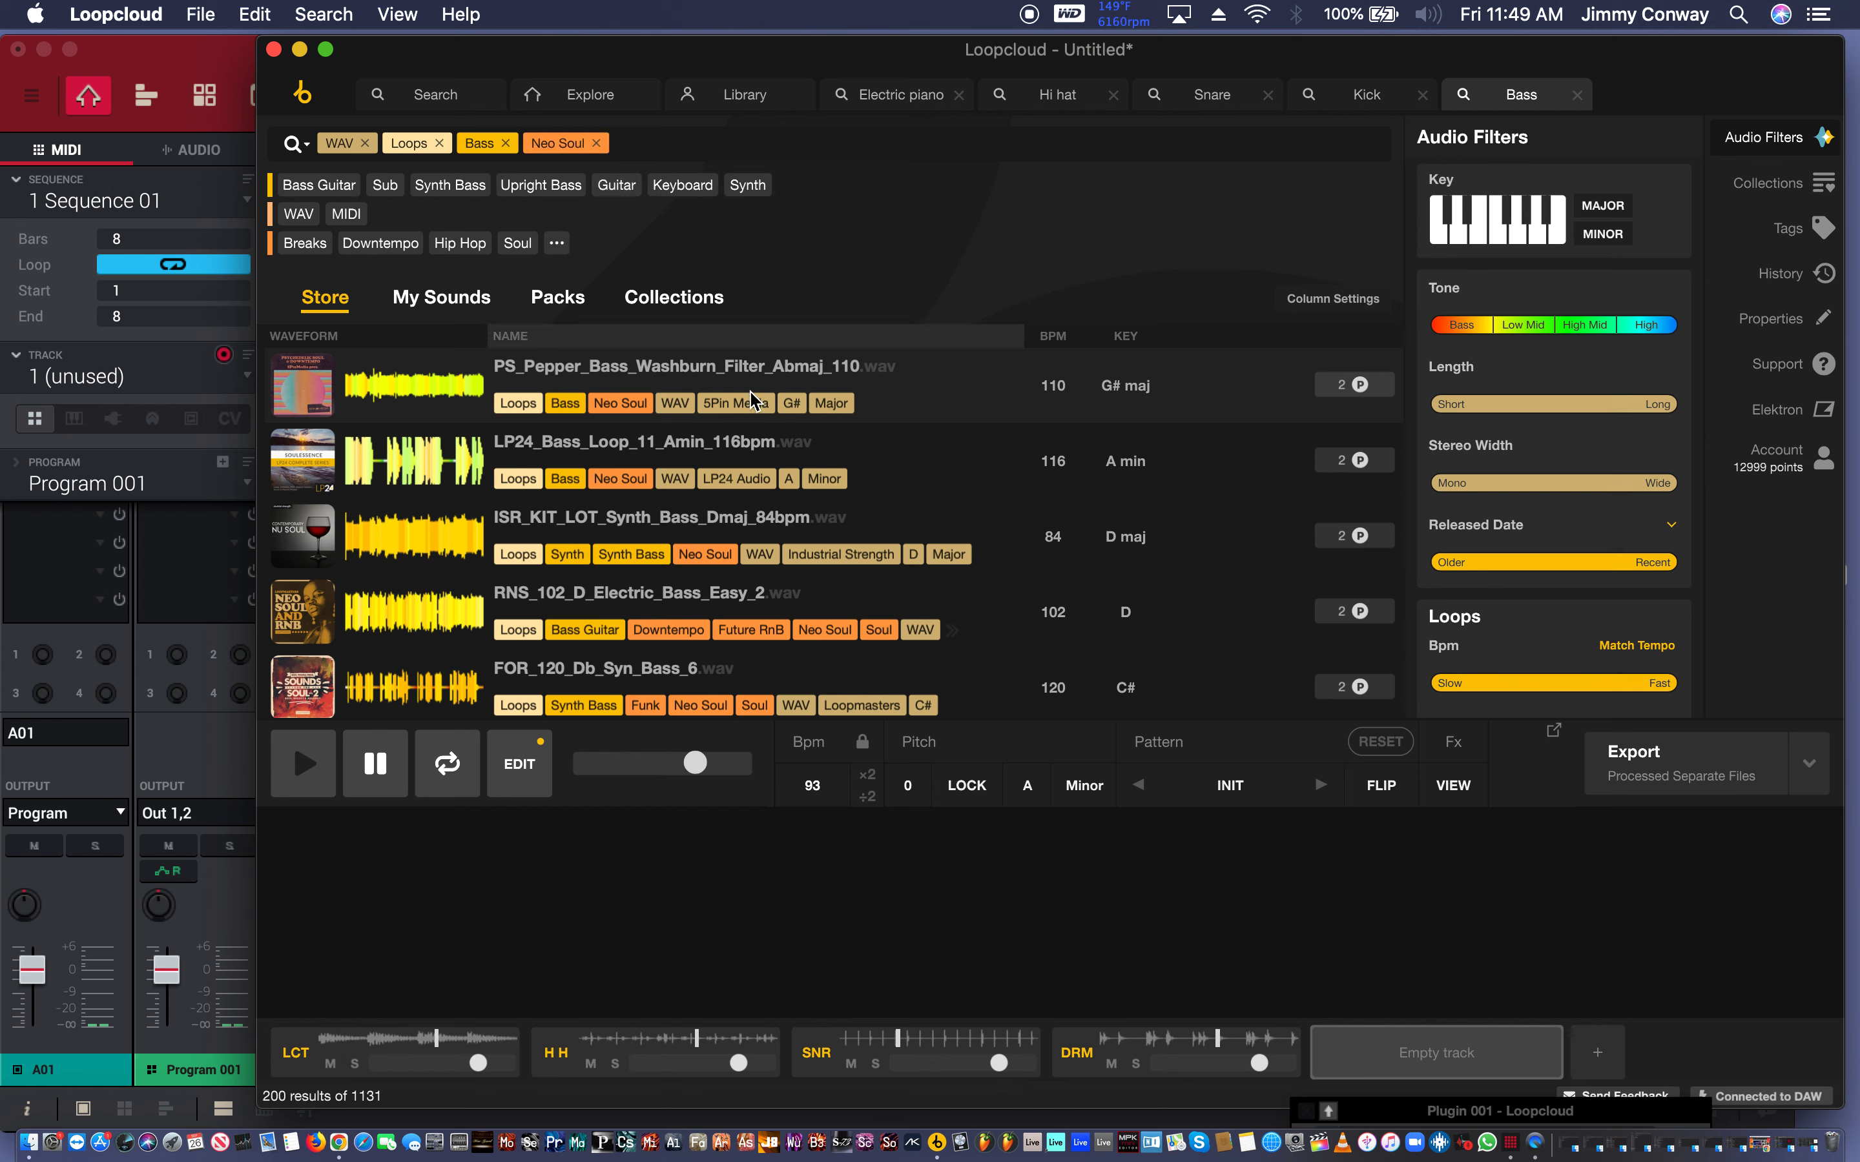
Audition the first four Neo Soul bass loops on the fifth track and load RNS_102_D_Electric_Bass_Easy_2.
{"action": "left_click", "coordinate": [964, 399]}
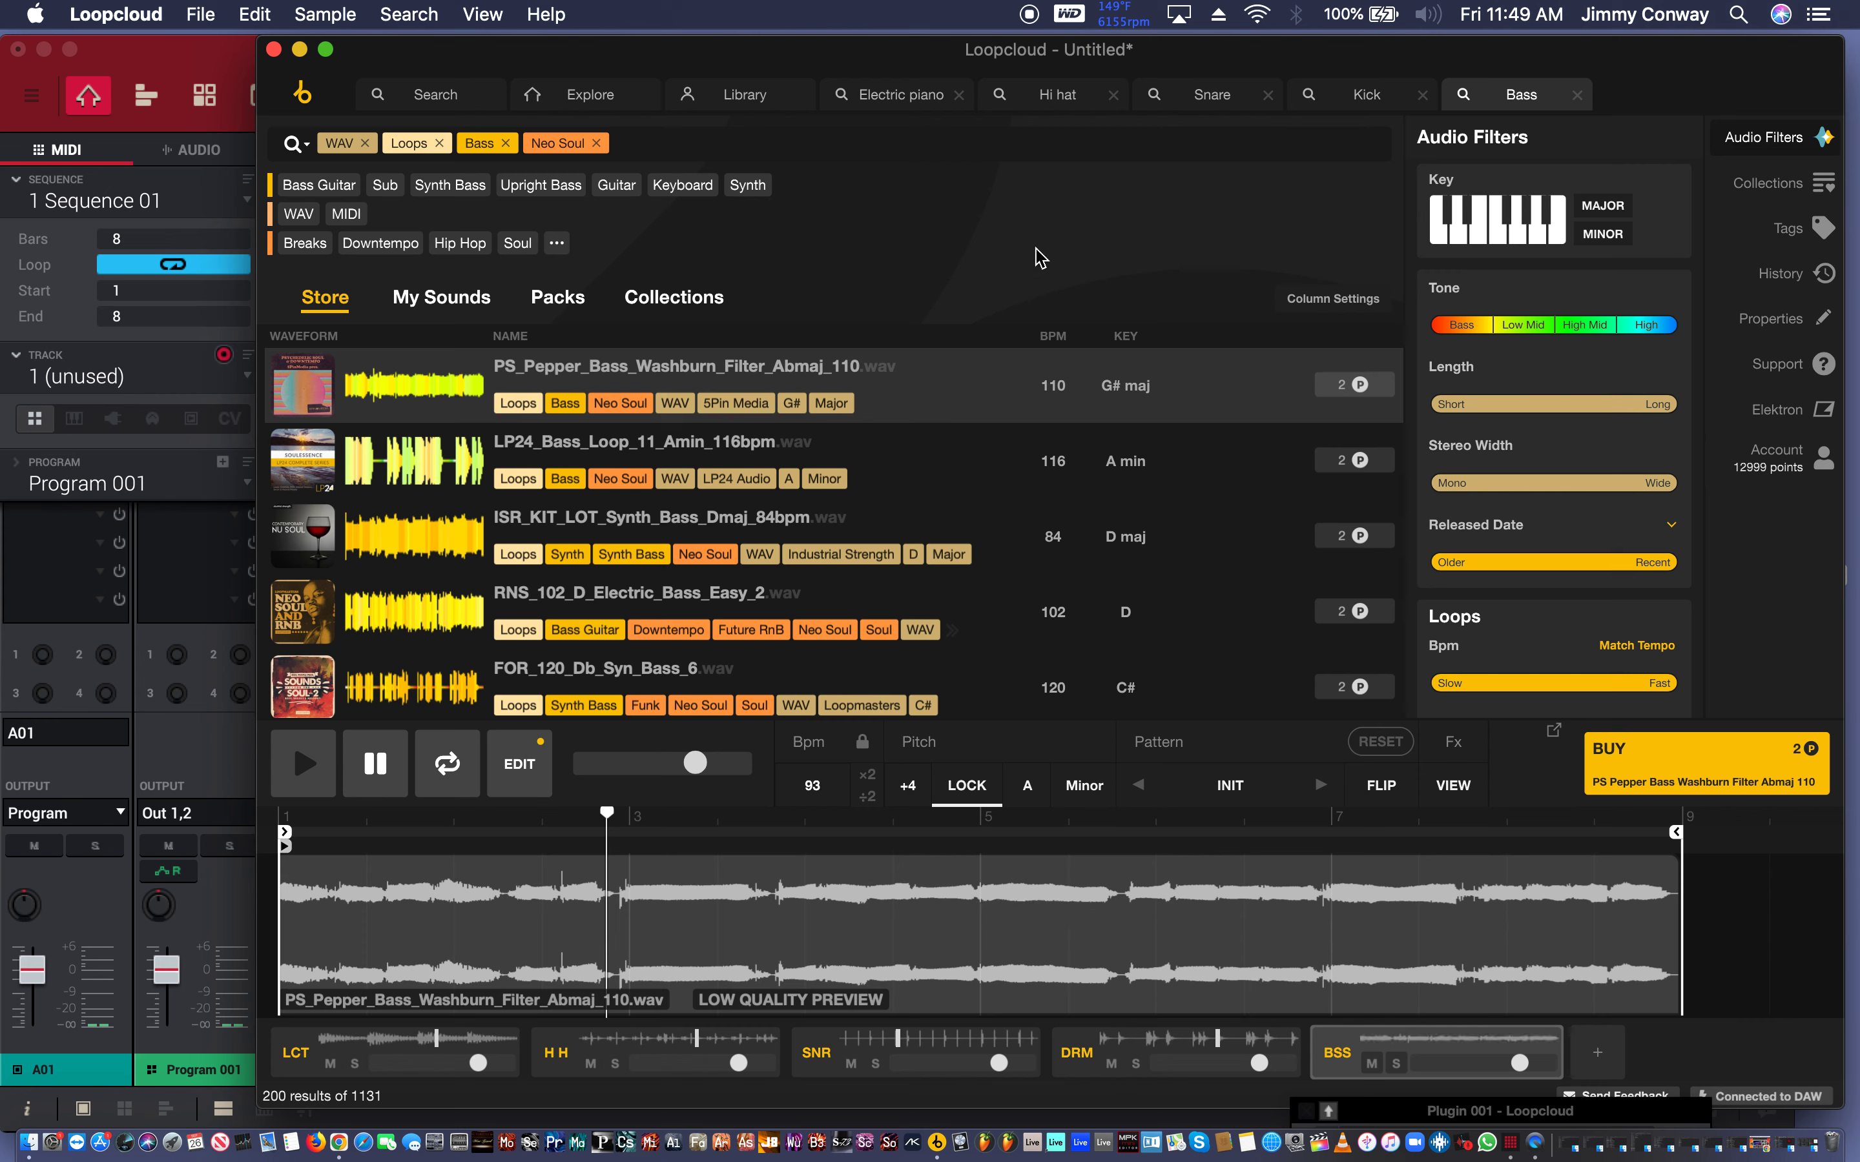
{"action": "key", "text": "space"}
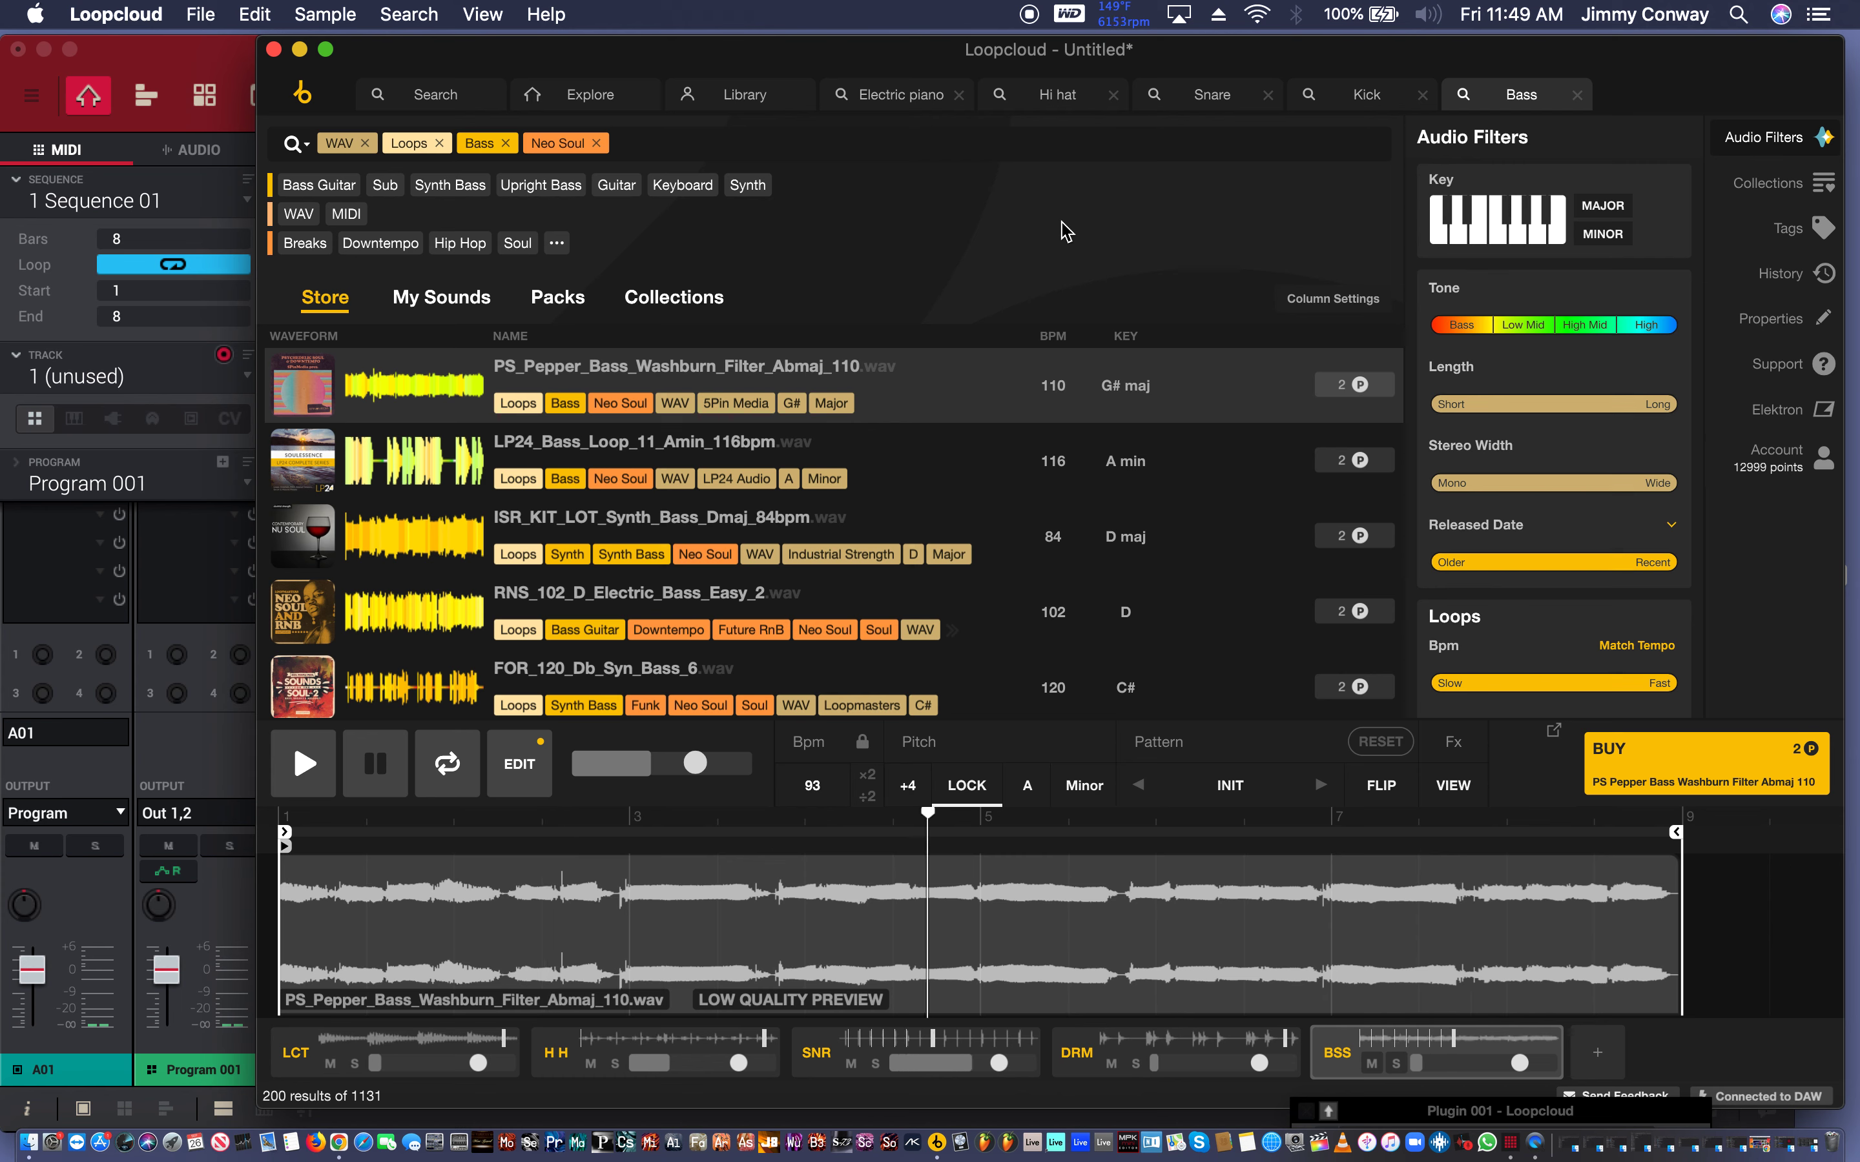
{"action": "key", "text": "Down"}
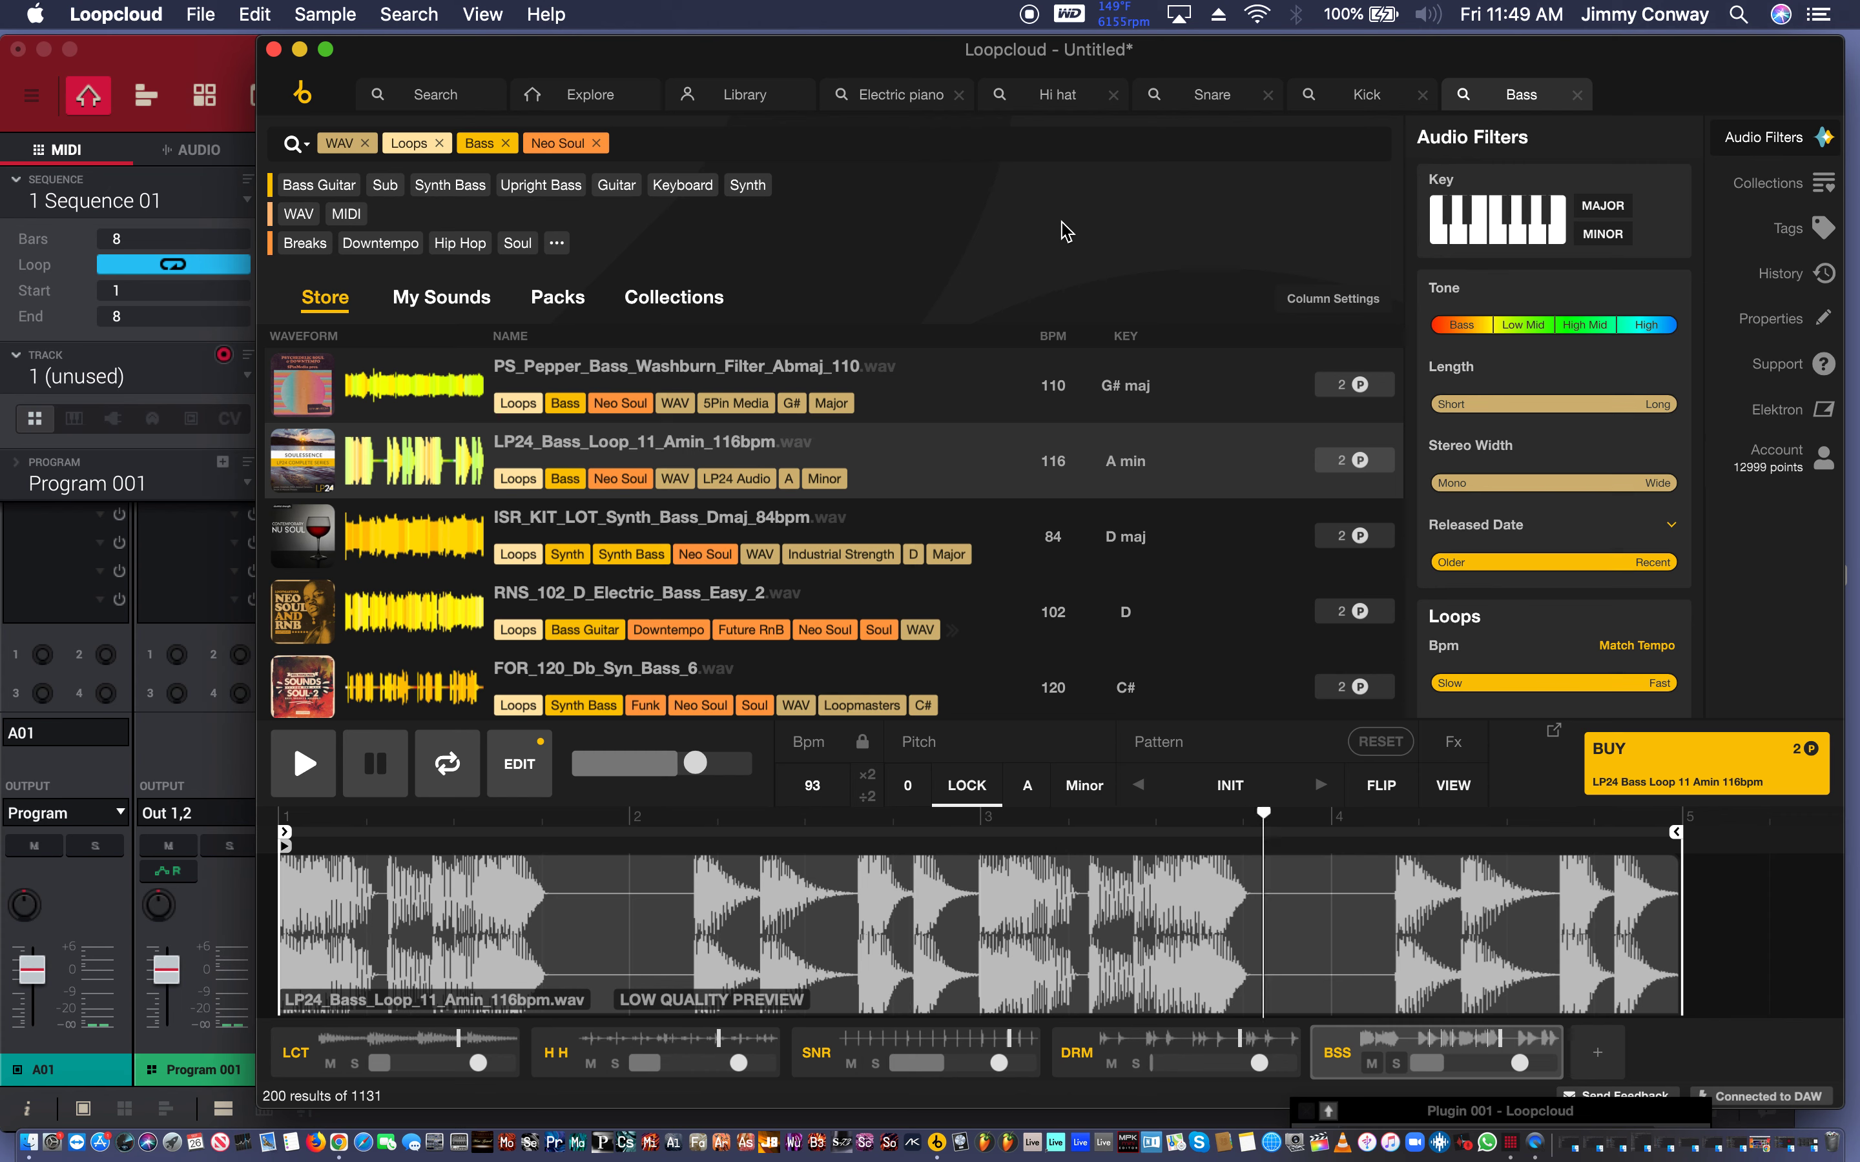
{"action": "key", "text": "Down"}
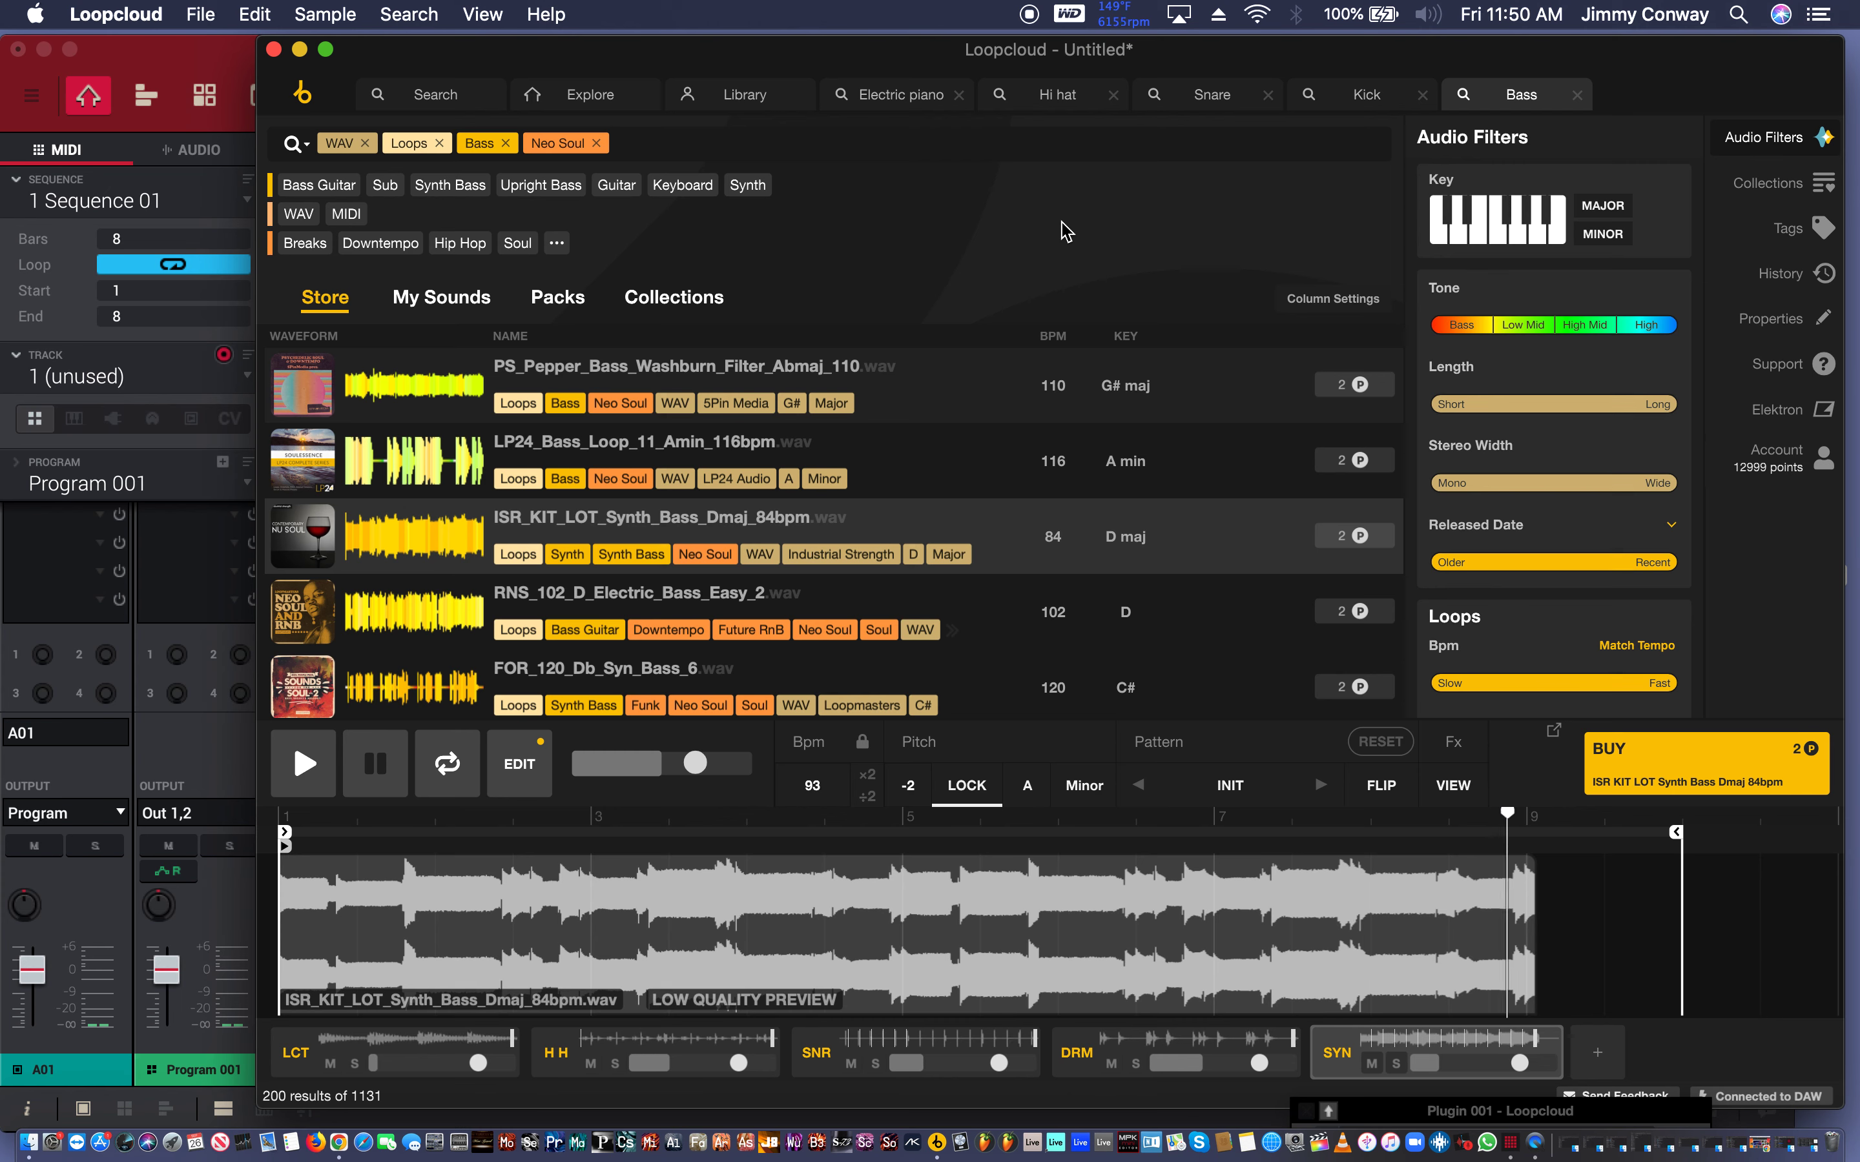
{"action": "key", "text": "Down"}
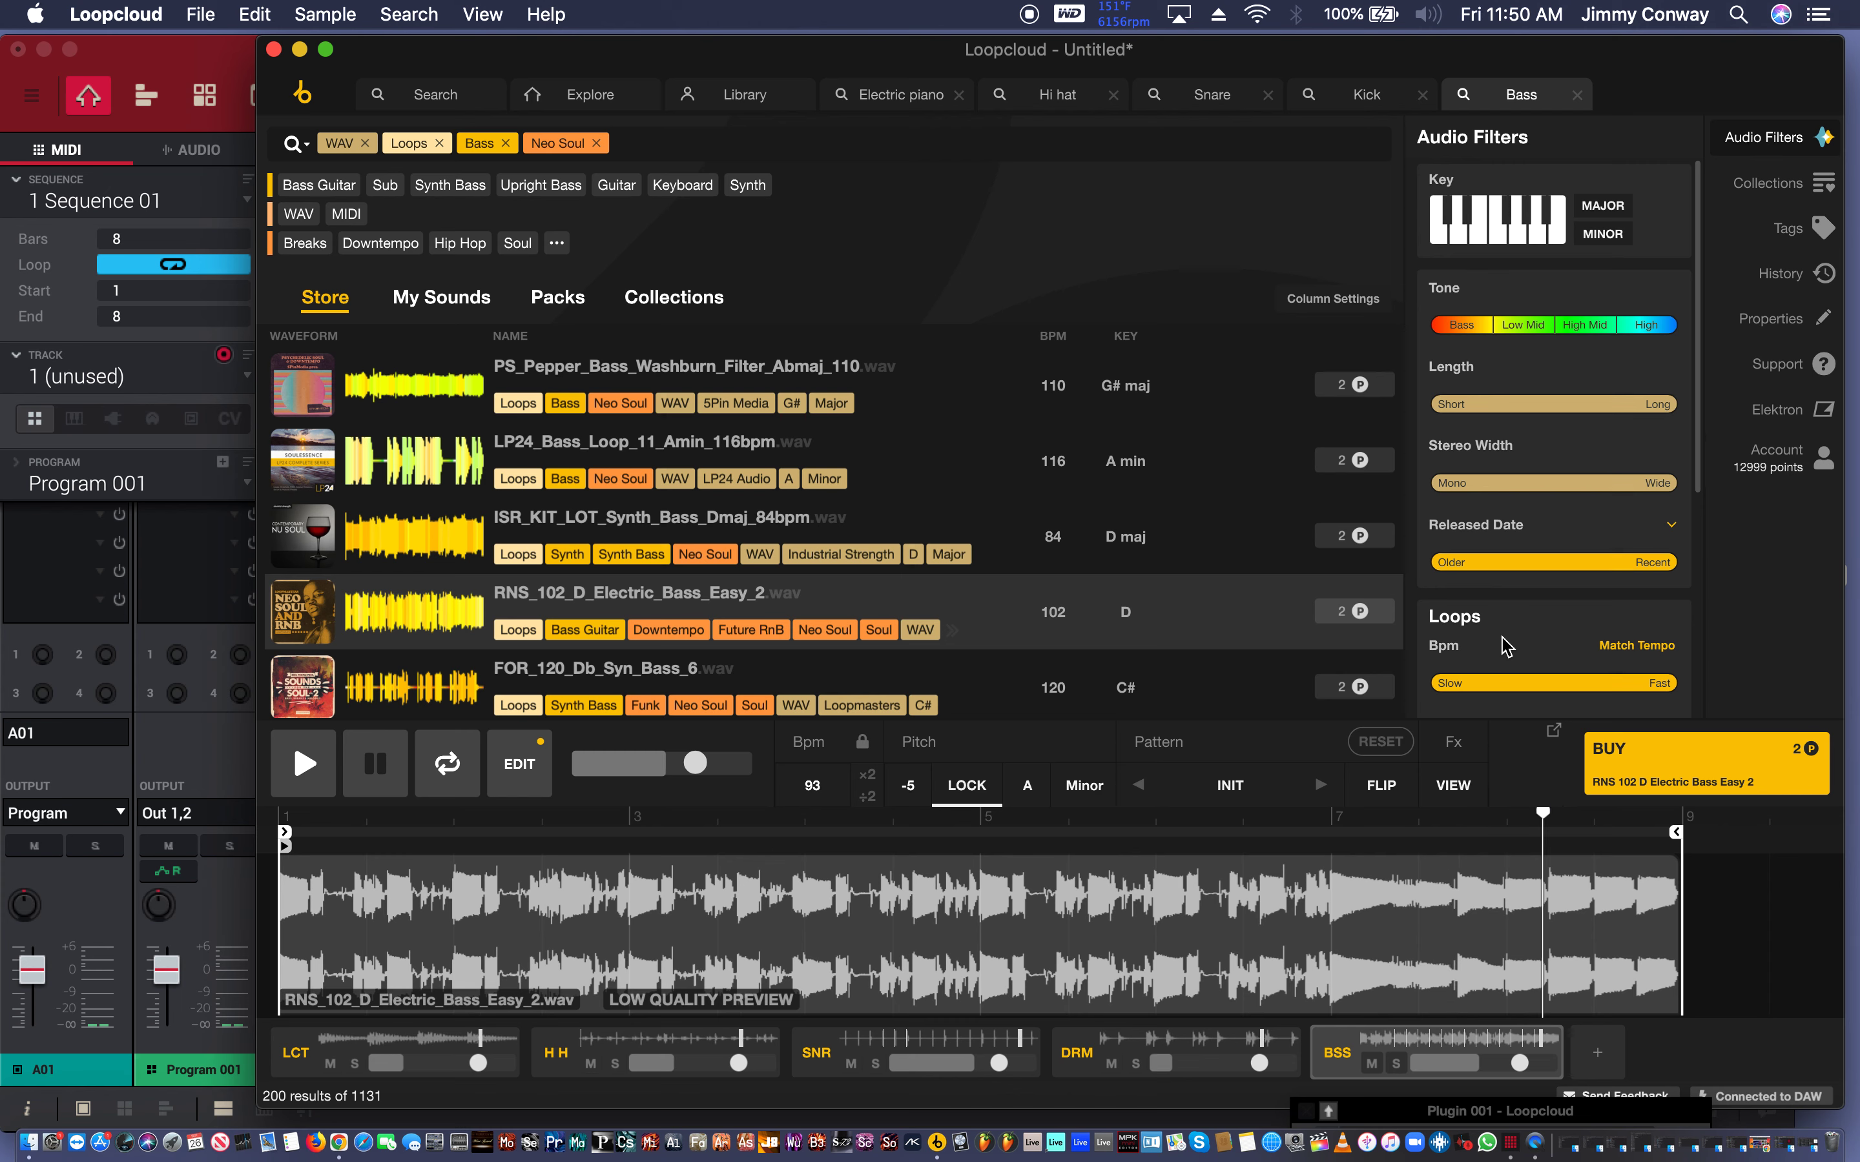
{"action": "mouse_move", "coordinate": [1525, 677]}
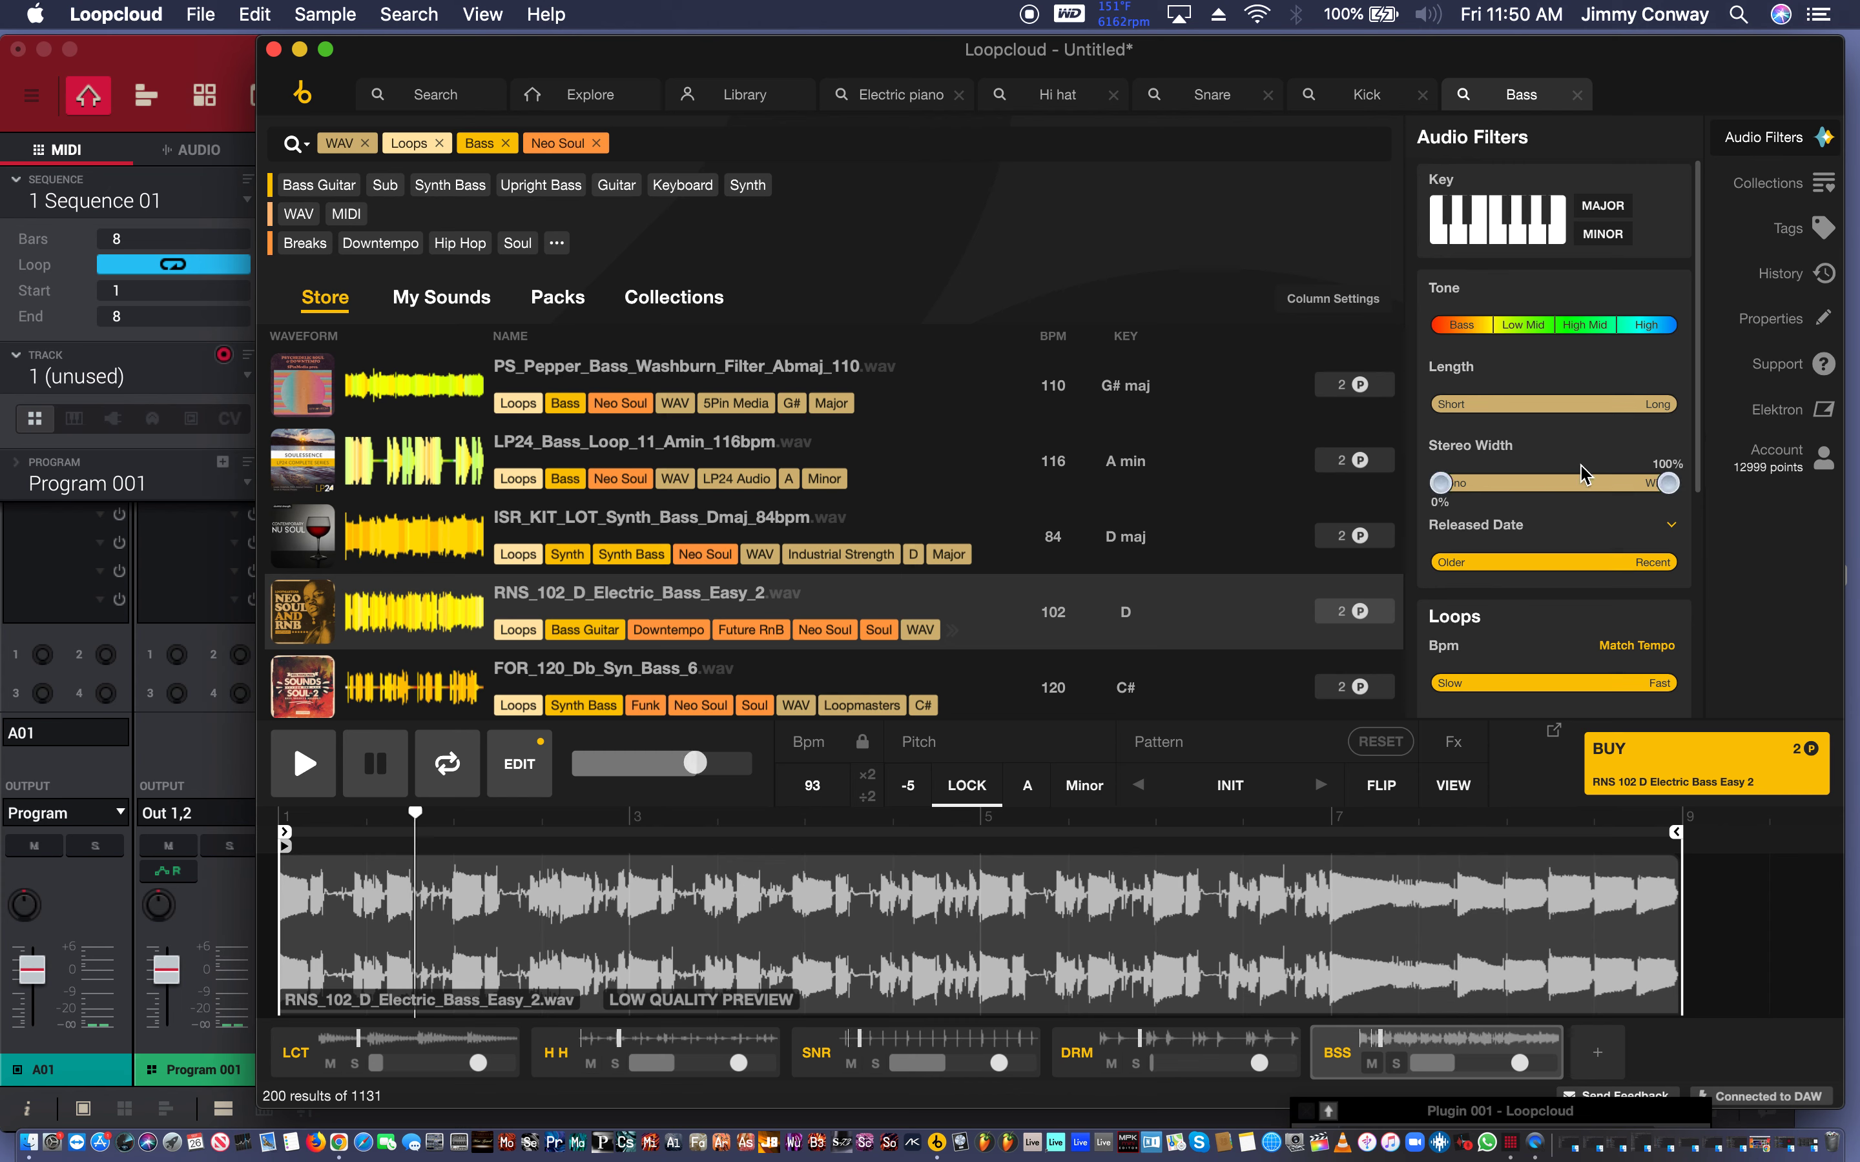
{"action": "mouse_move", "coordinate": [1556, 355]}
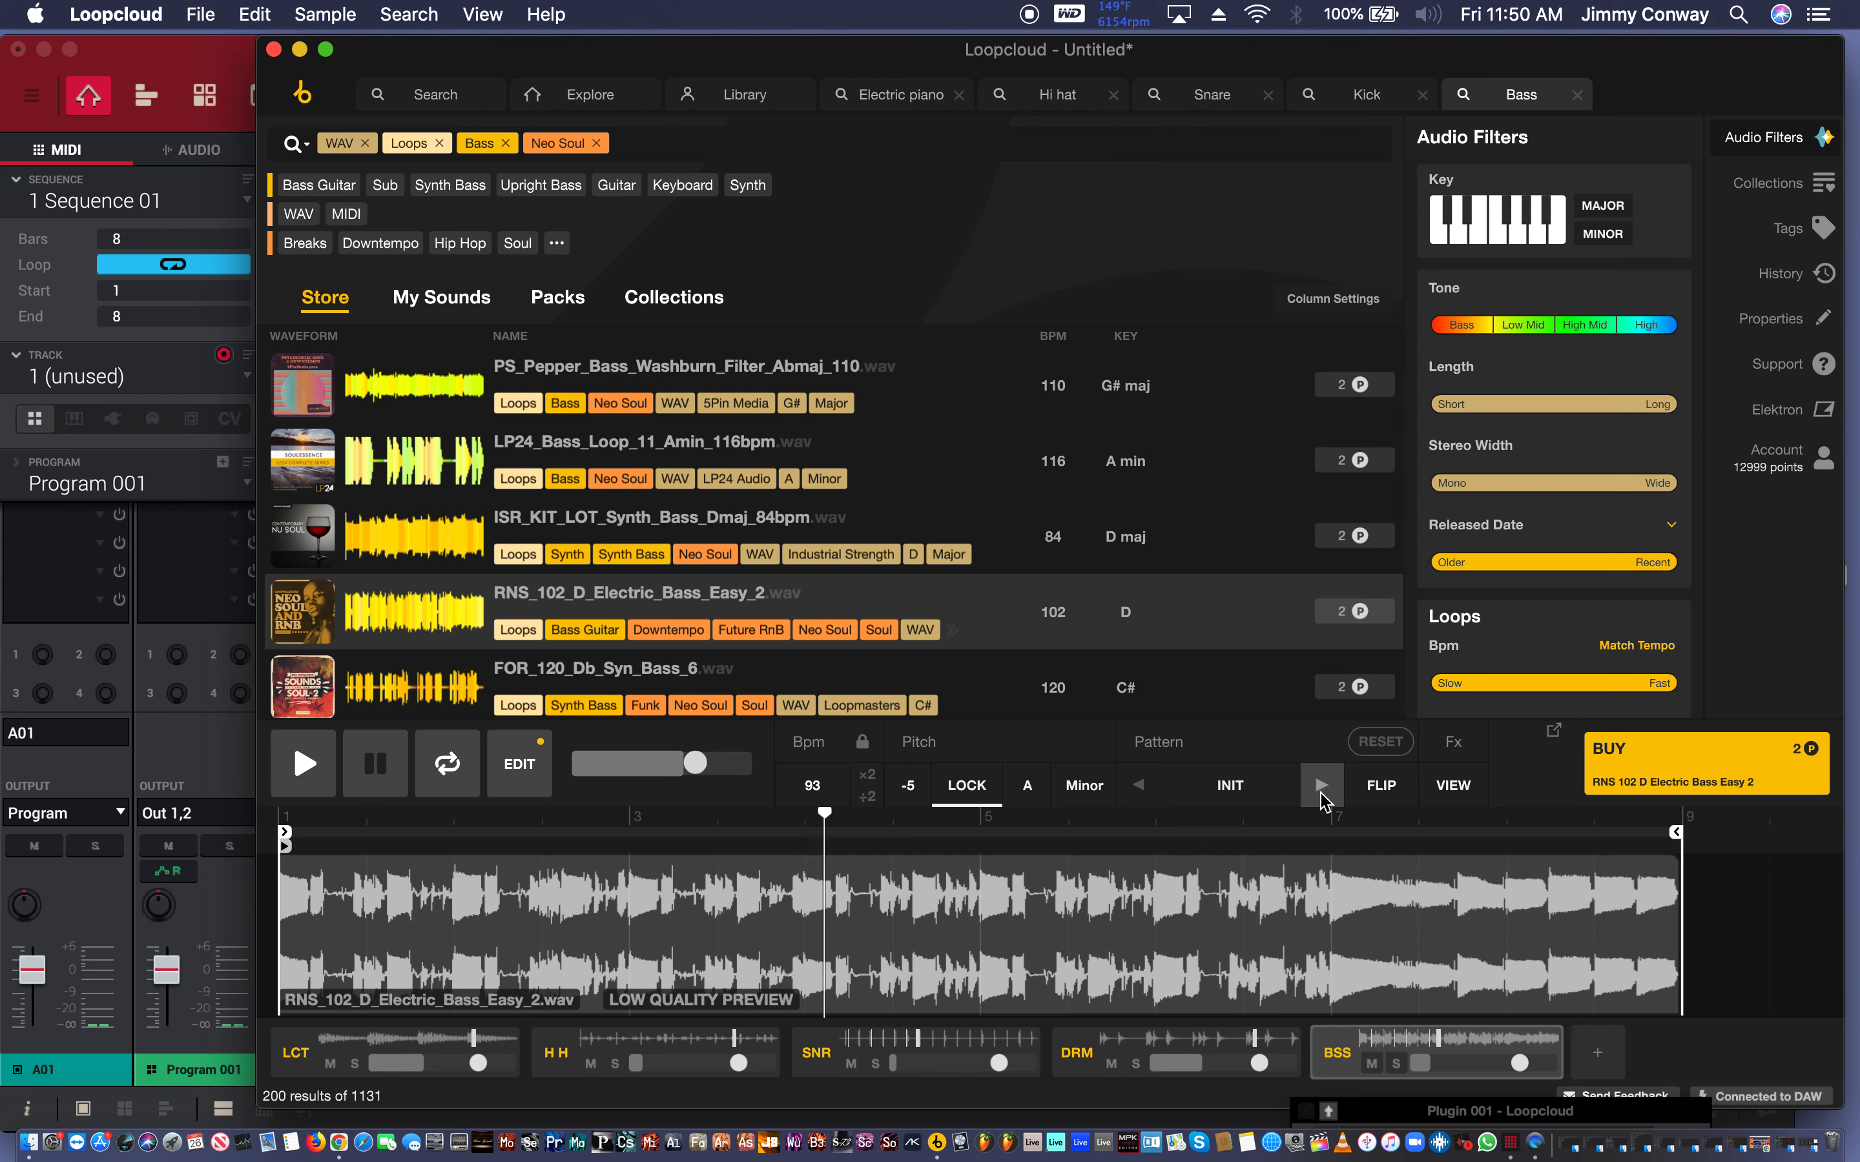
Add an empty sixth track and start a new Percussion search.
{"action": "left_click", "coordinate": [1601, 1047]}
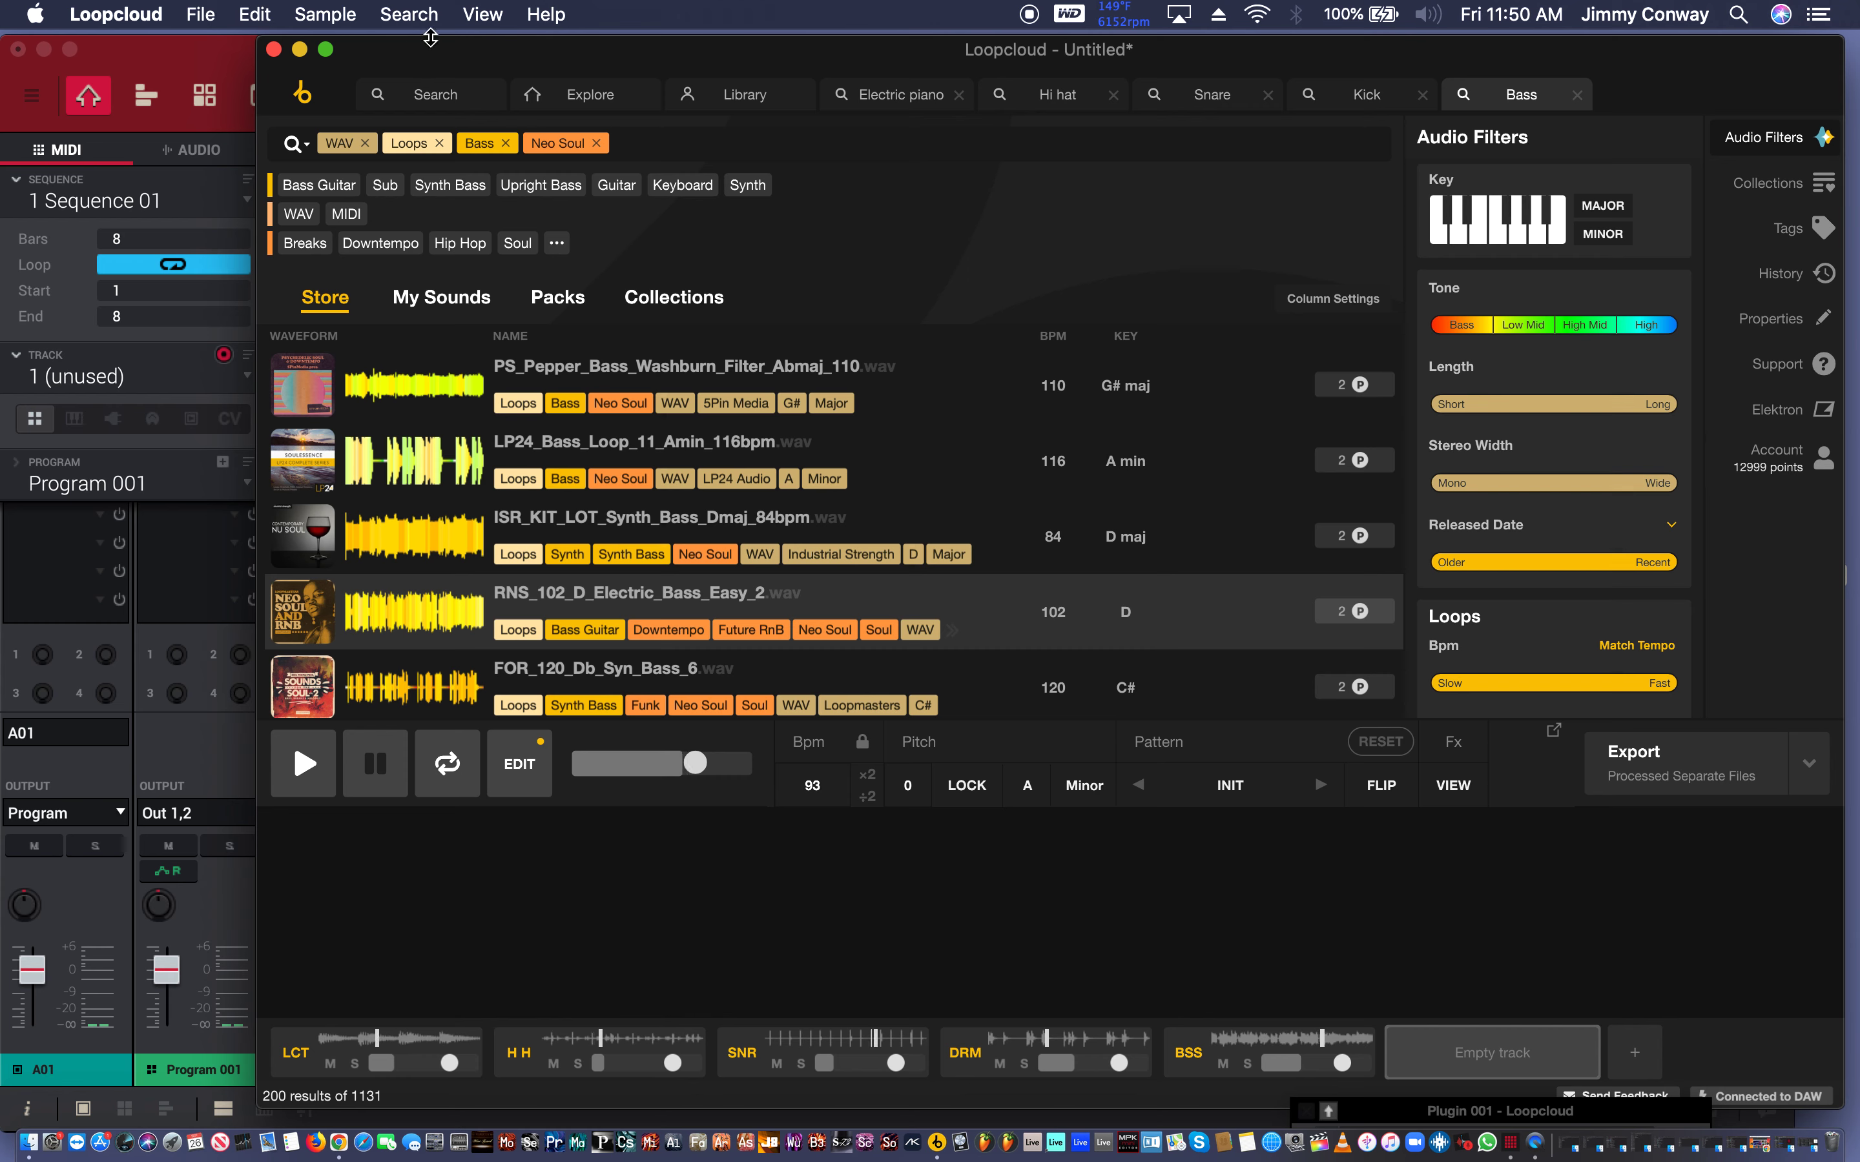
{"action": "left_click", "coordinate": [409, 84]}
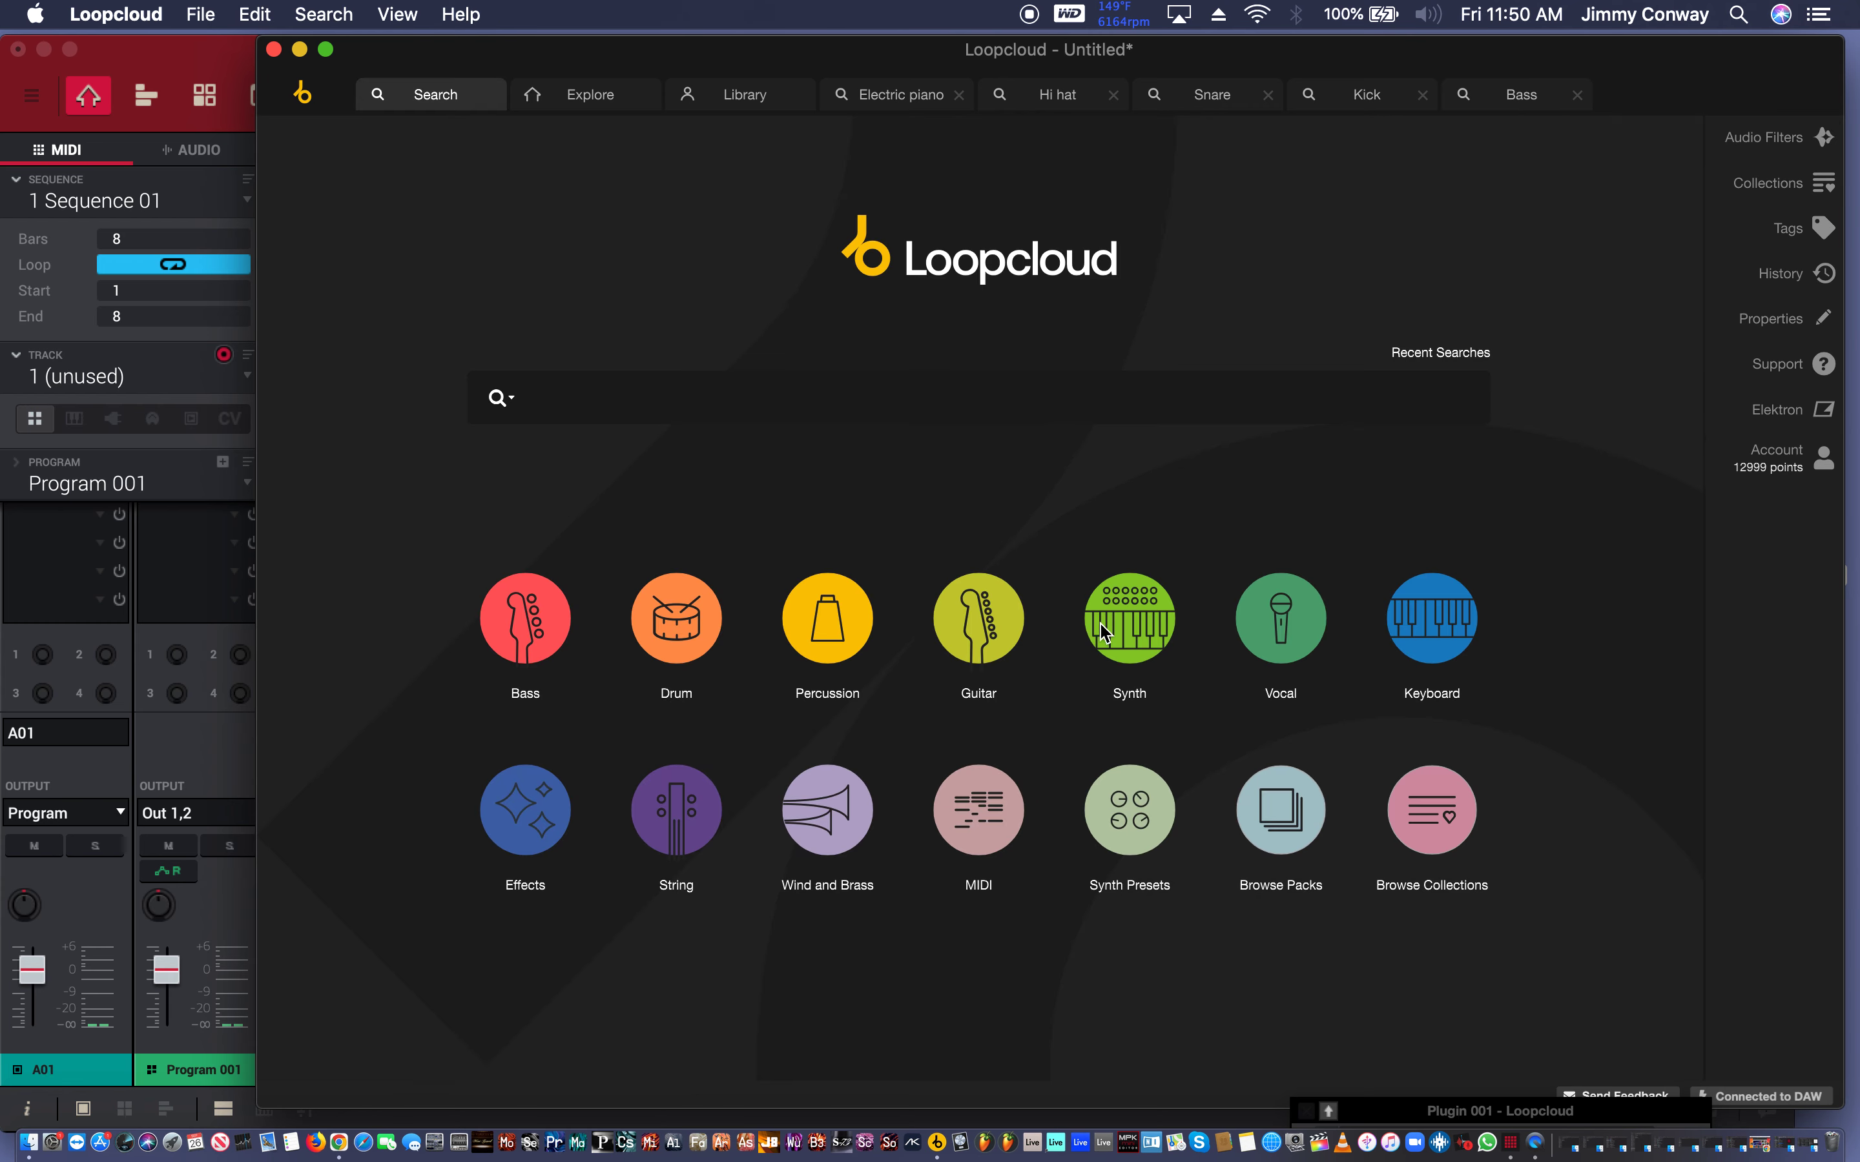
{"action": "left_click", "coordinate": [844, 596]}
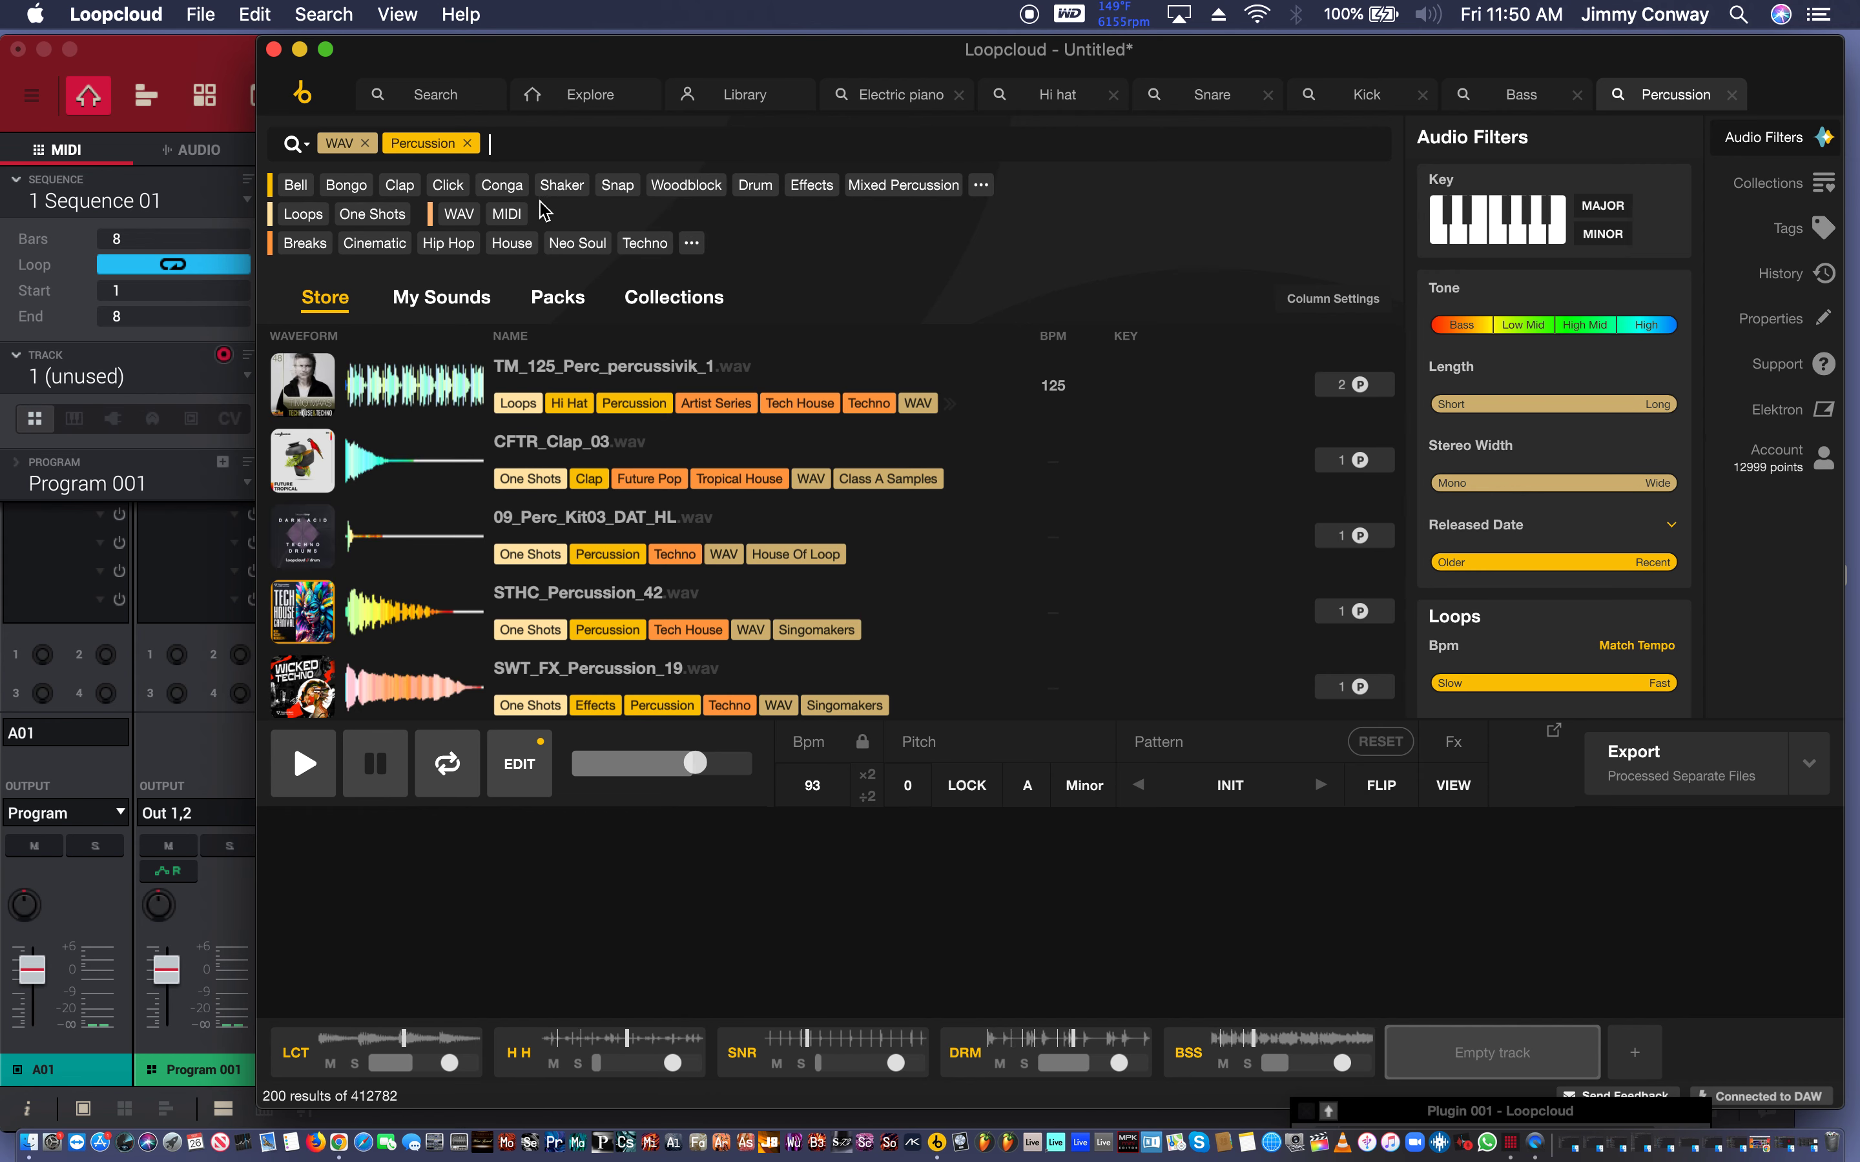
{"action": "key", "text": "space"}
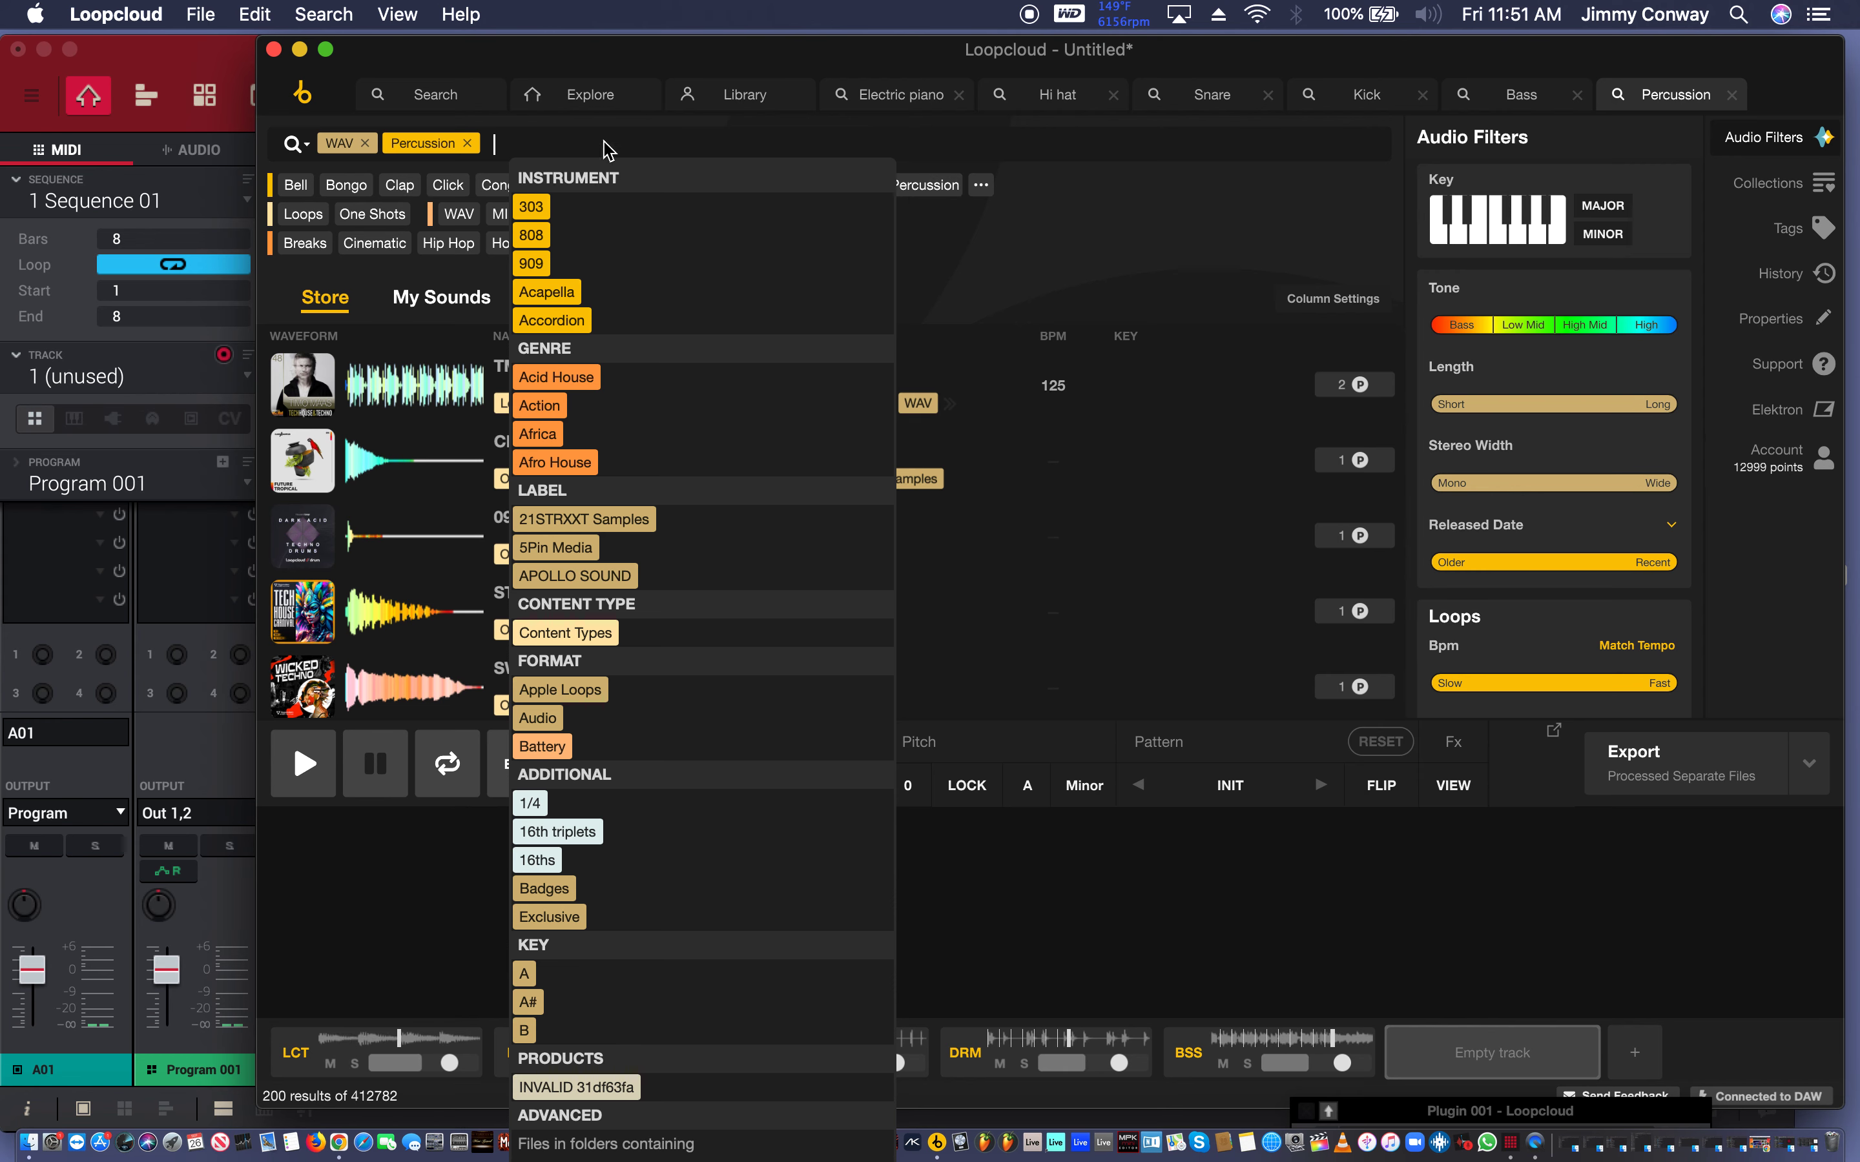
{"action": "type", "text": "cong"}
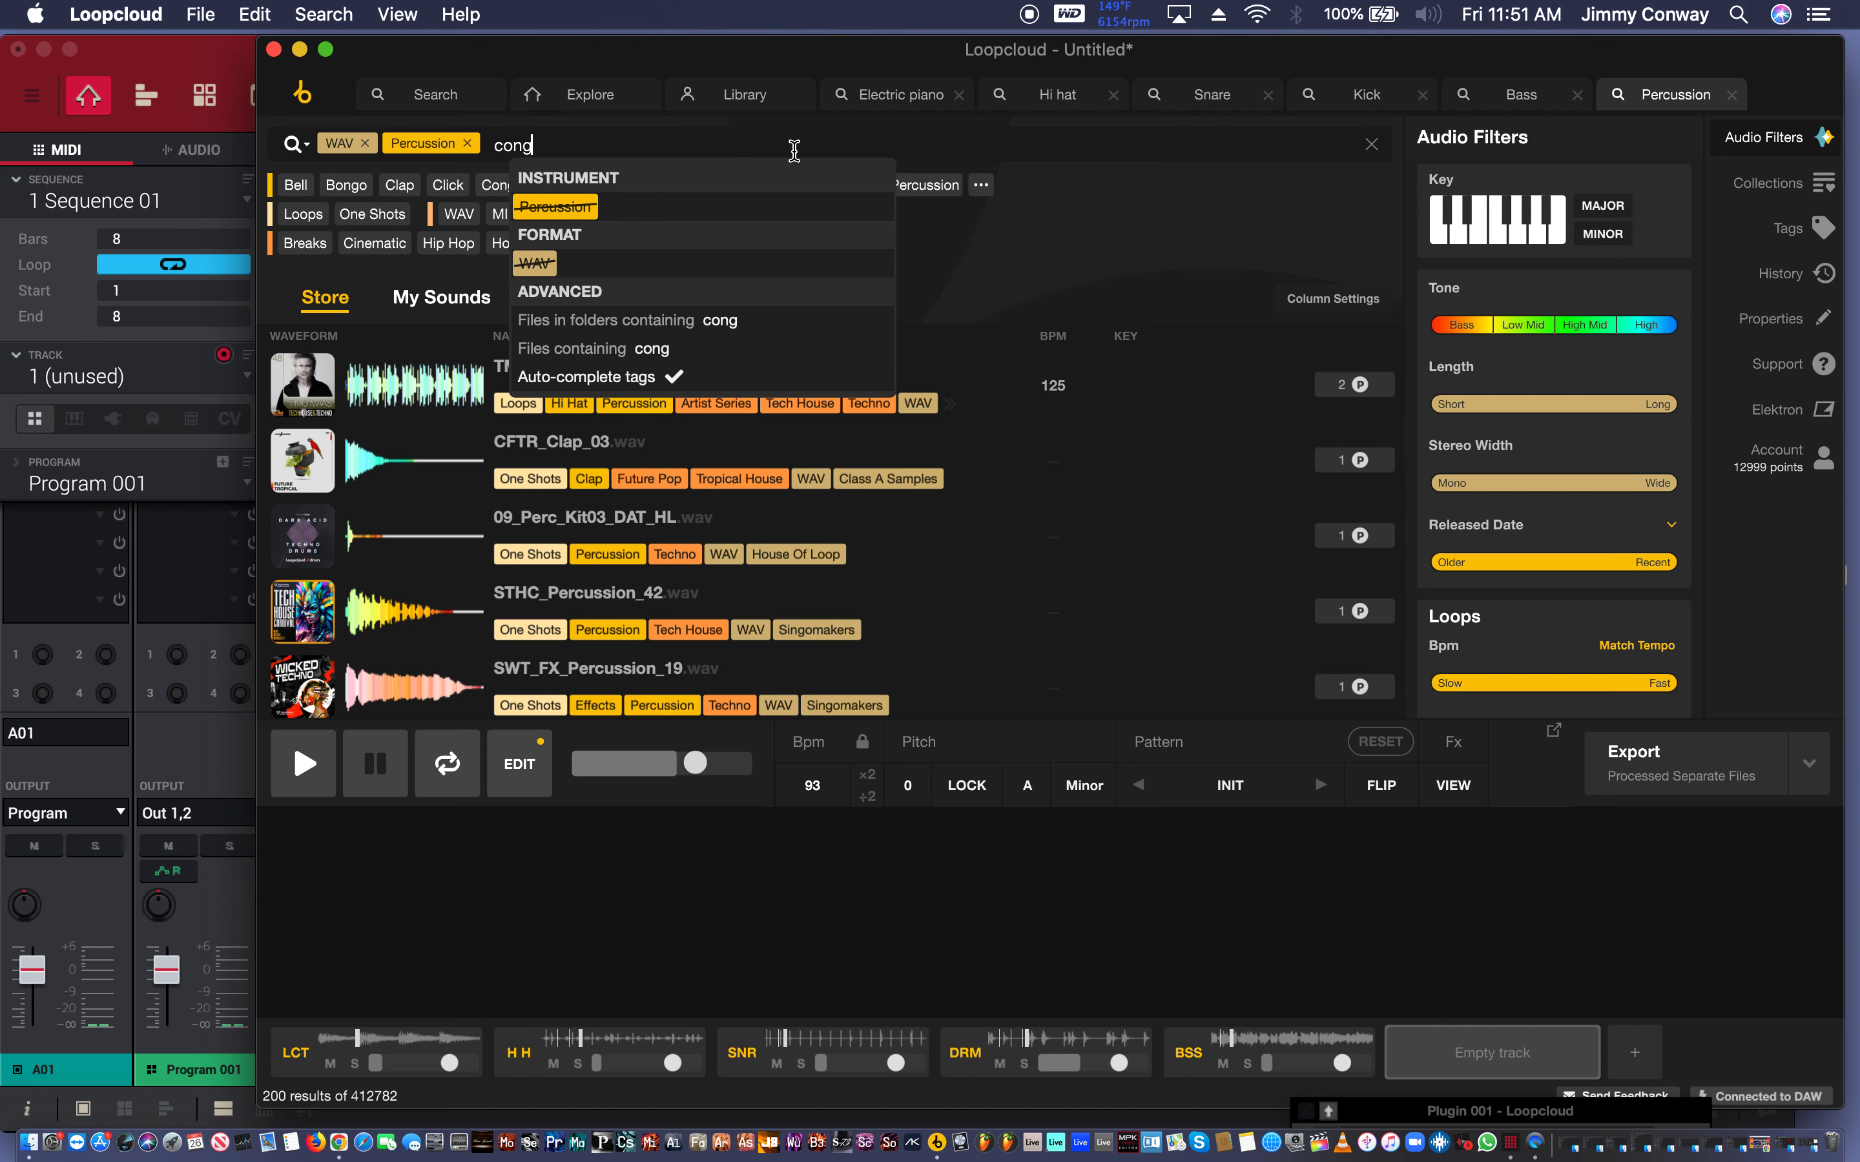
{"action": "key", "text": "BackSpace"}
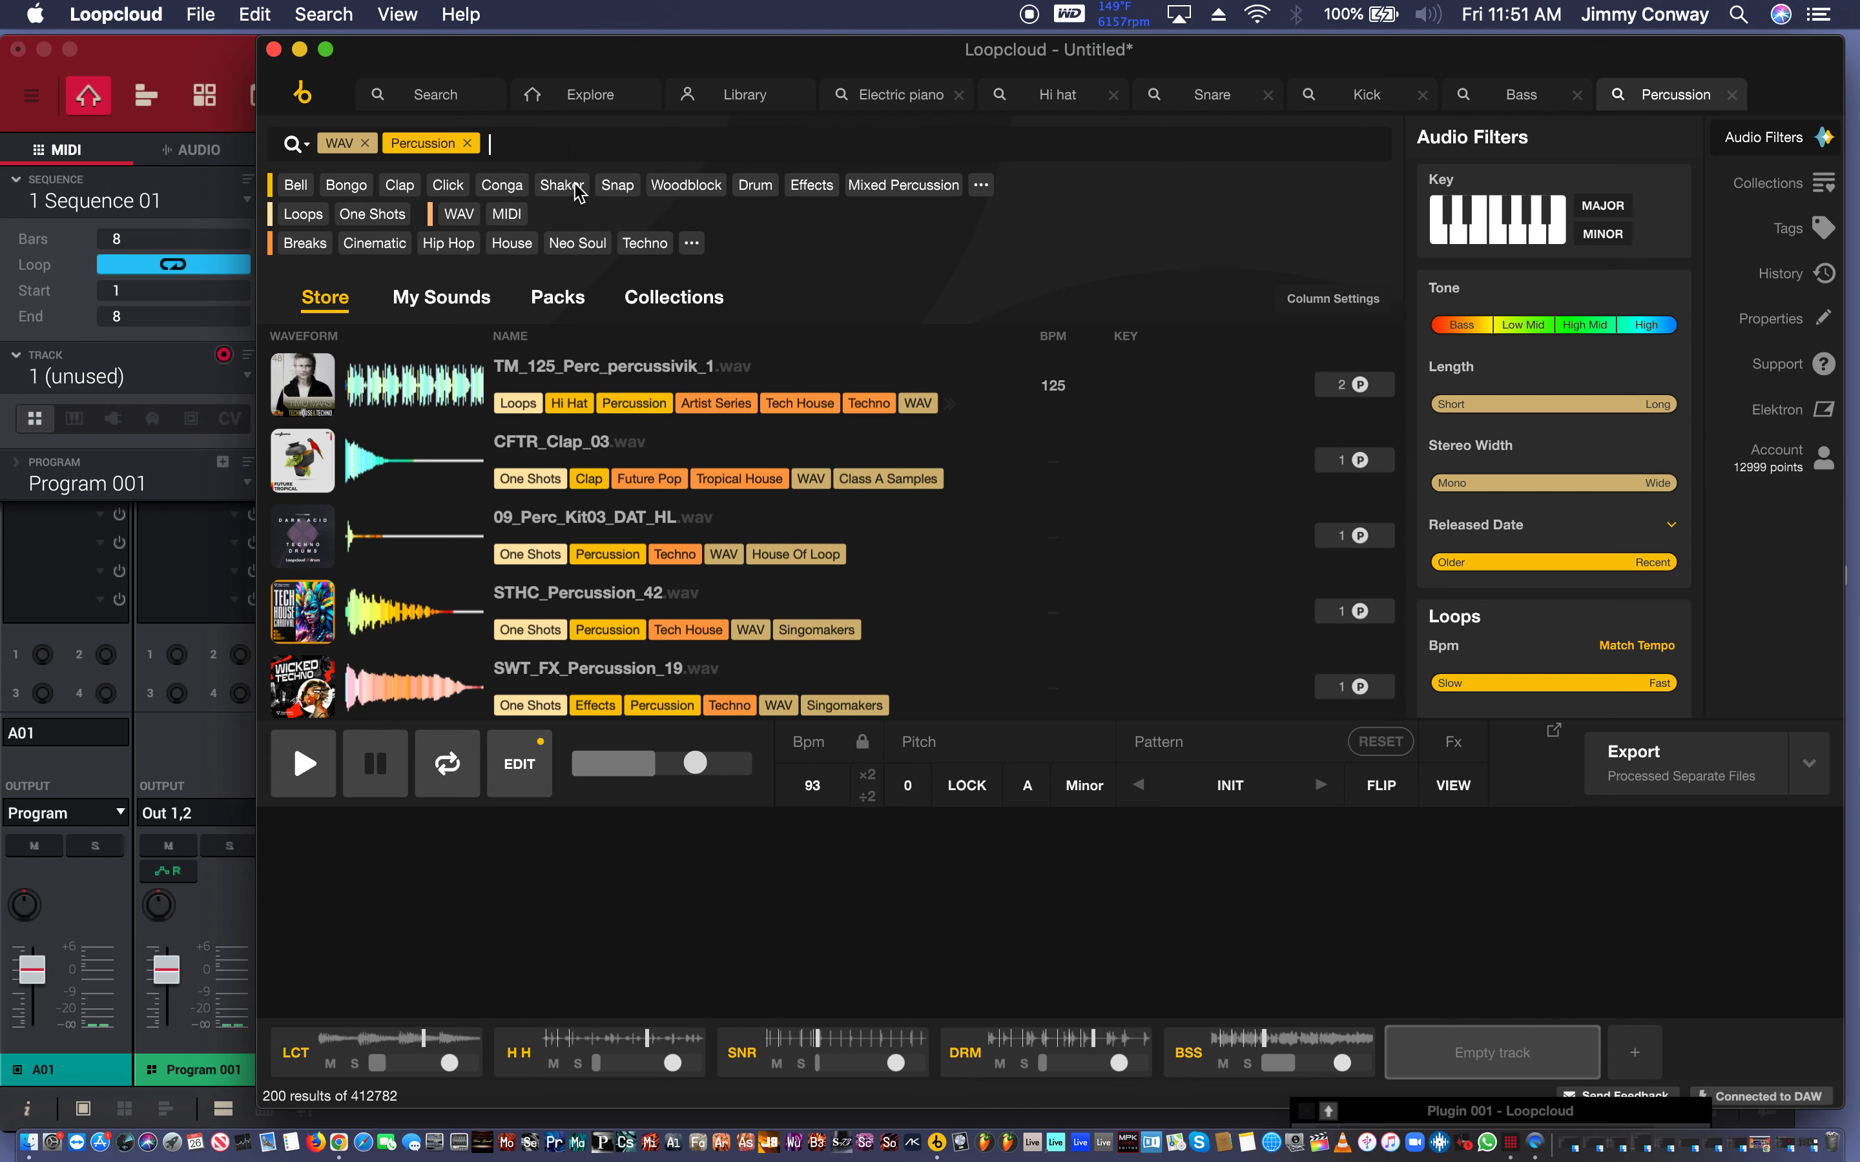
Filter the percussion search by the Neo Soul genre and load ELT2_111_Live_Clap_Shaker onto the sixth track.
{"action": "left_click", "coordinate": [577, 243]}
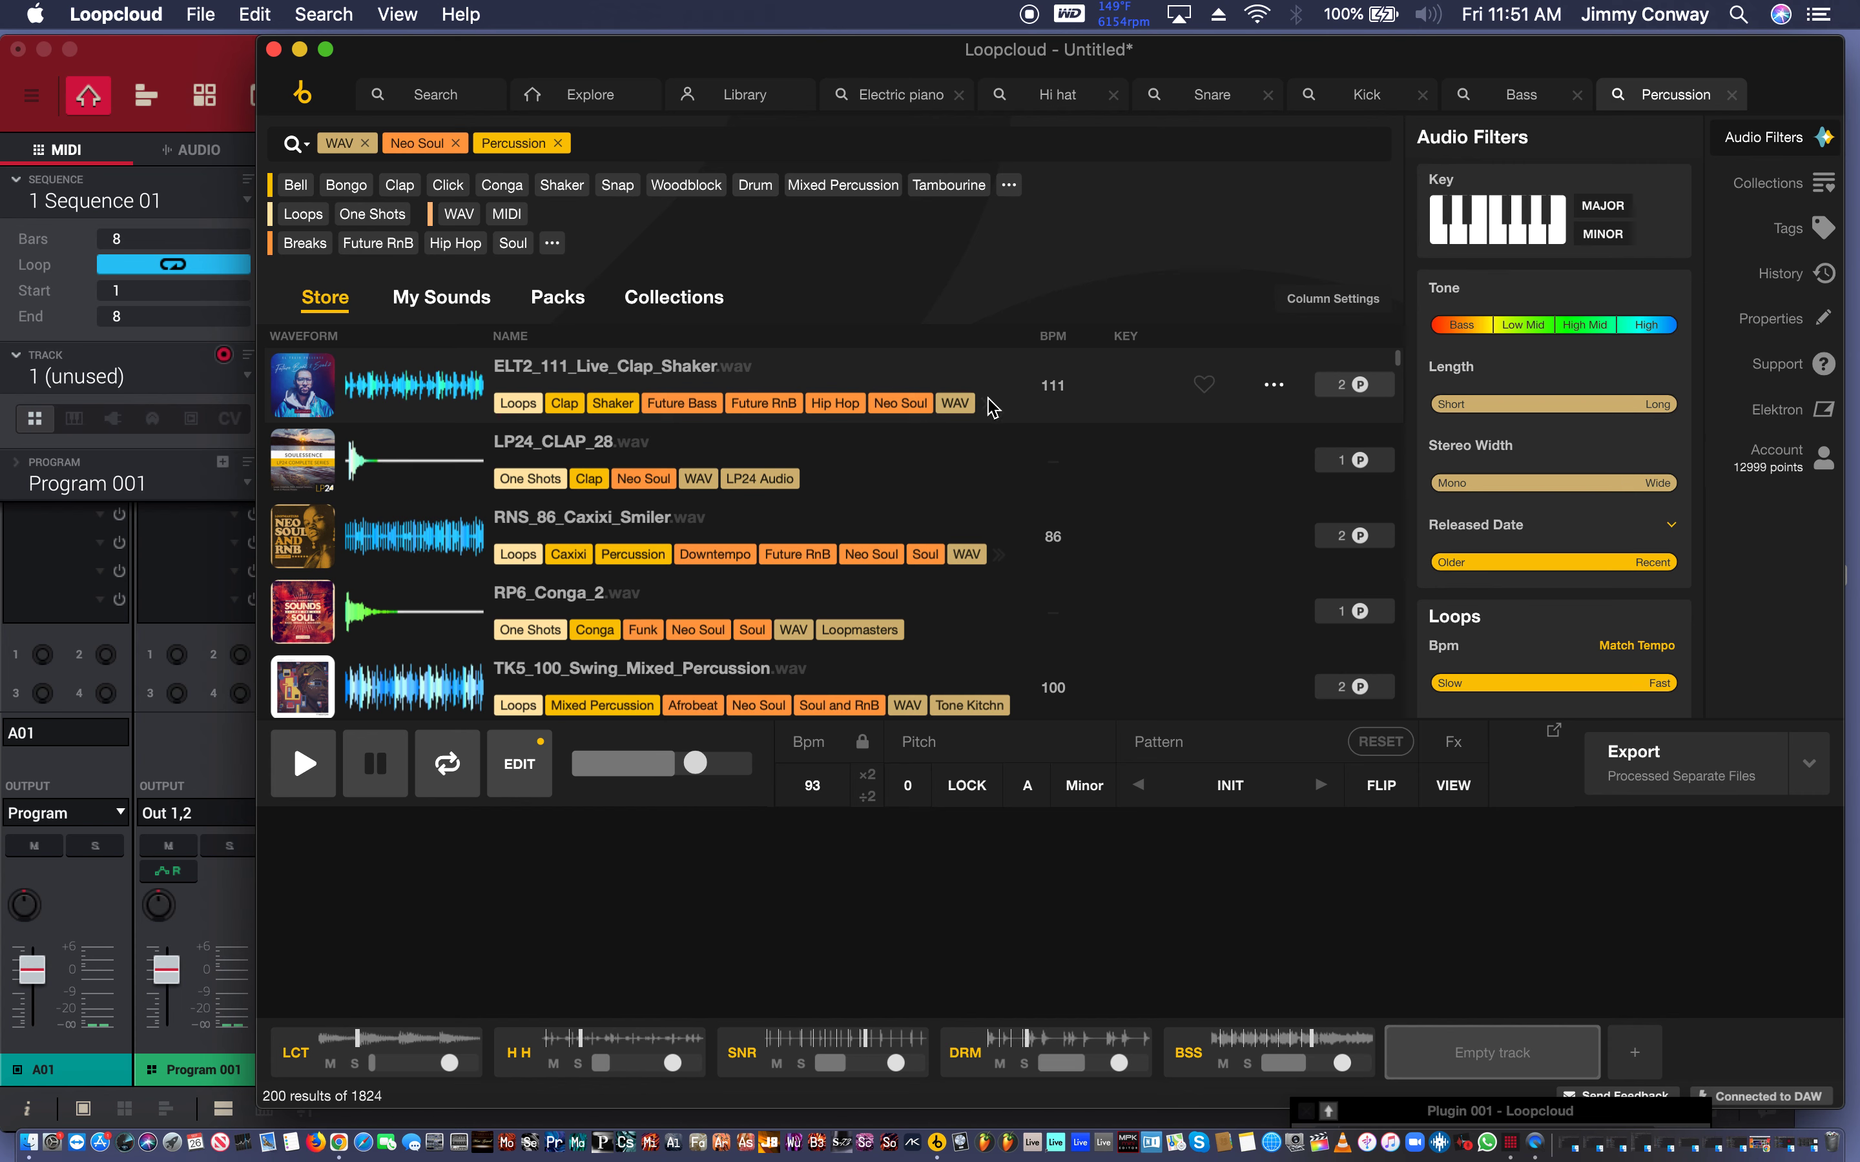
{"action": "left_click", "coordinate": [920, 376]}
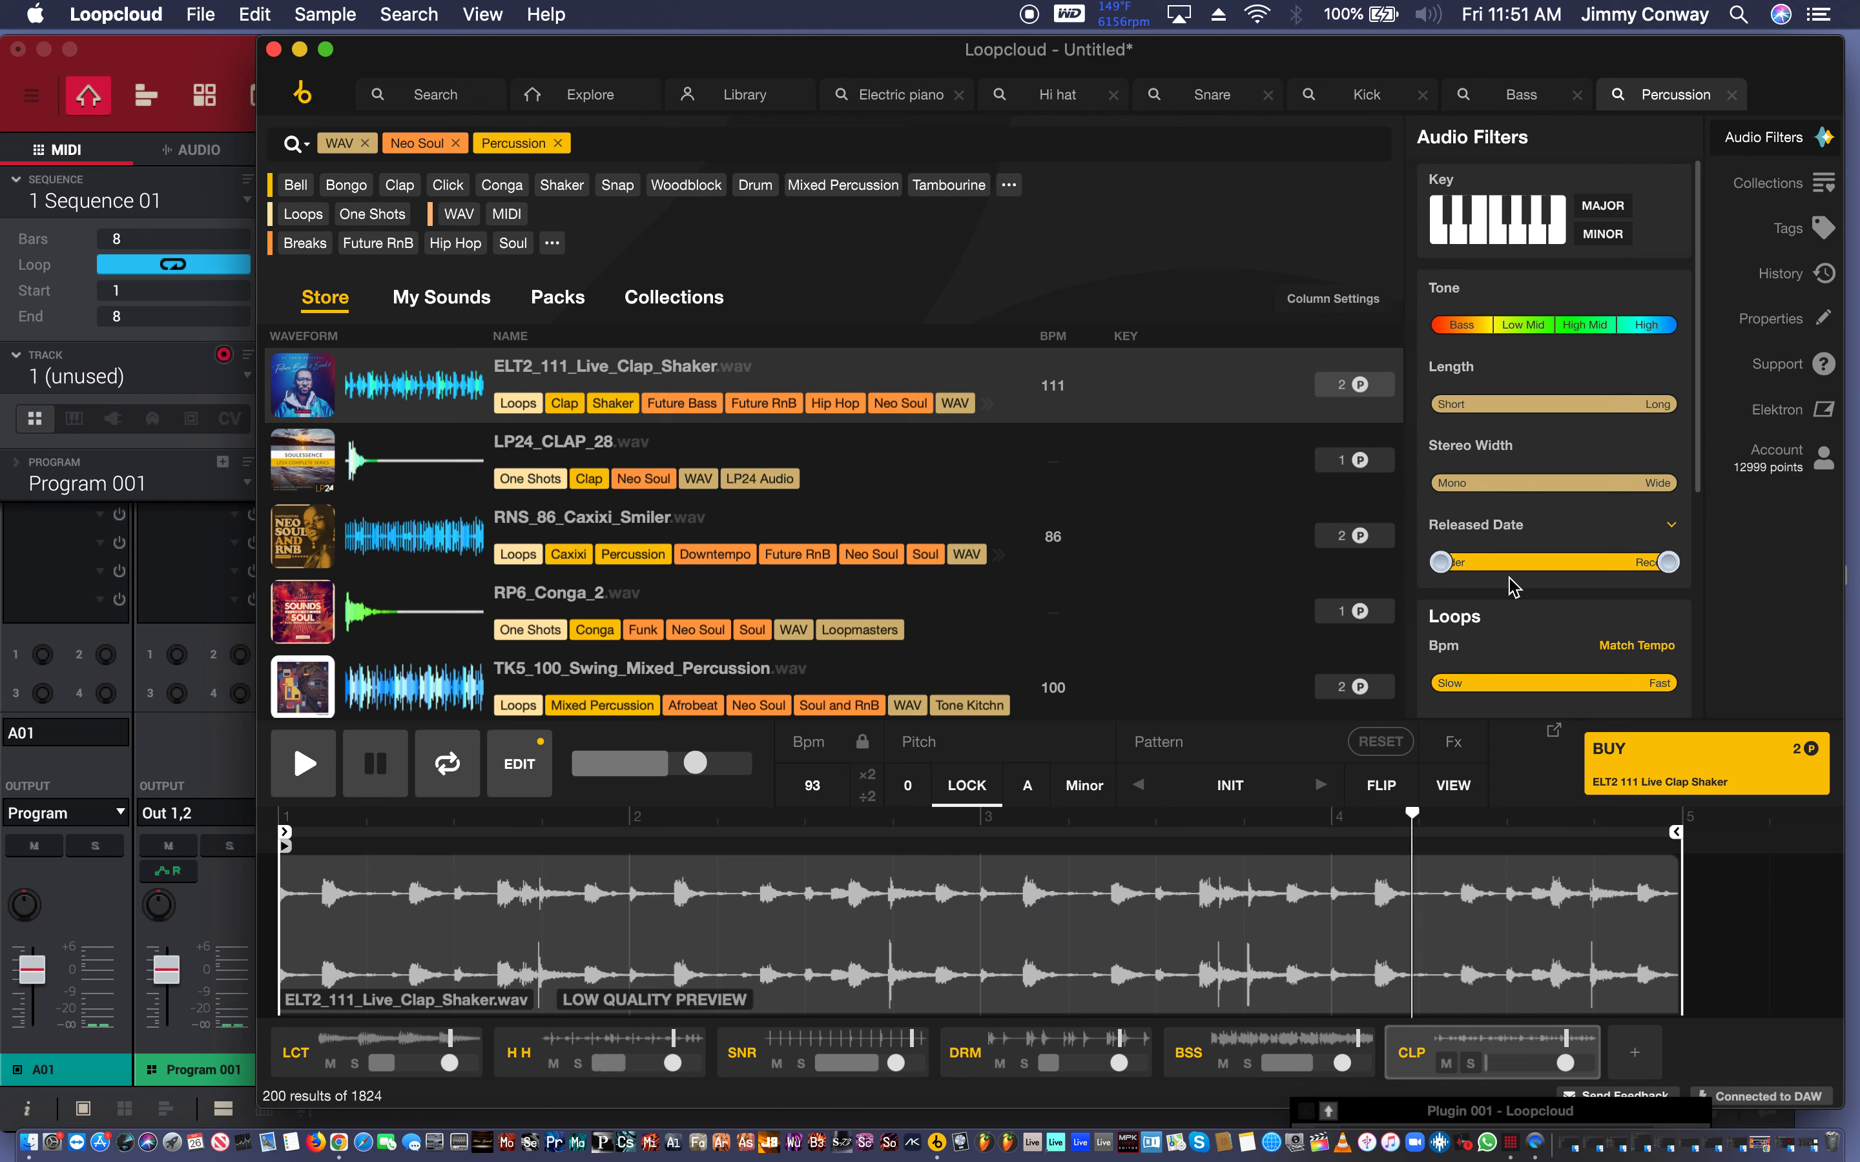
{"action": "scroll", "coordinate": [1512, 586], "scroll_direction": "down", "scroll_amount": 5}
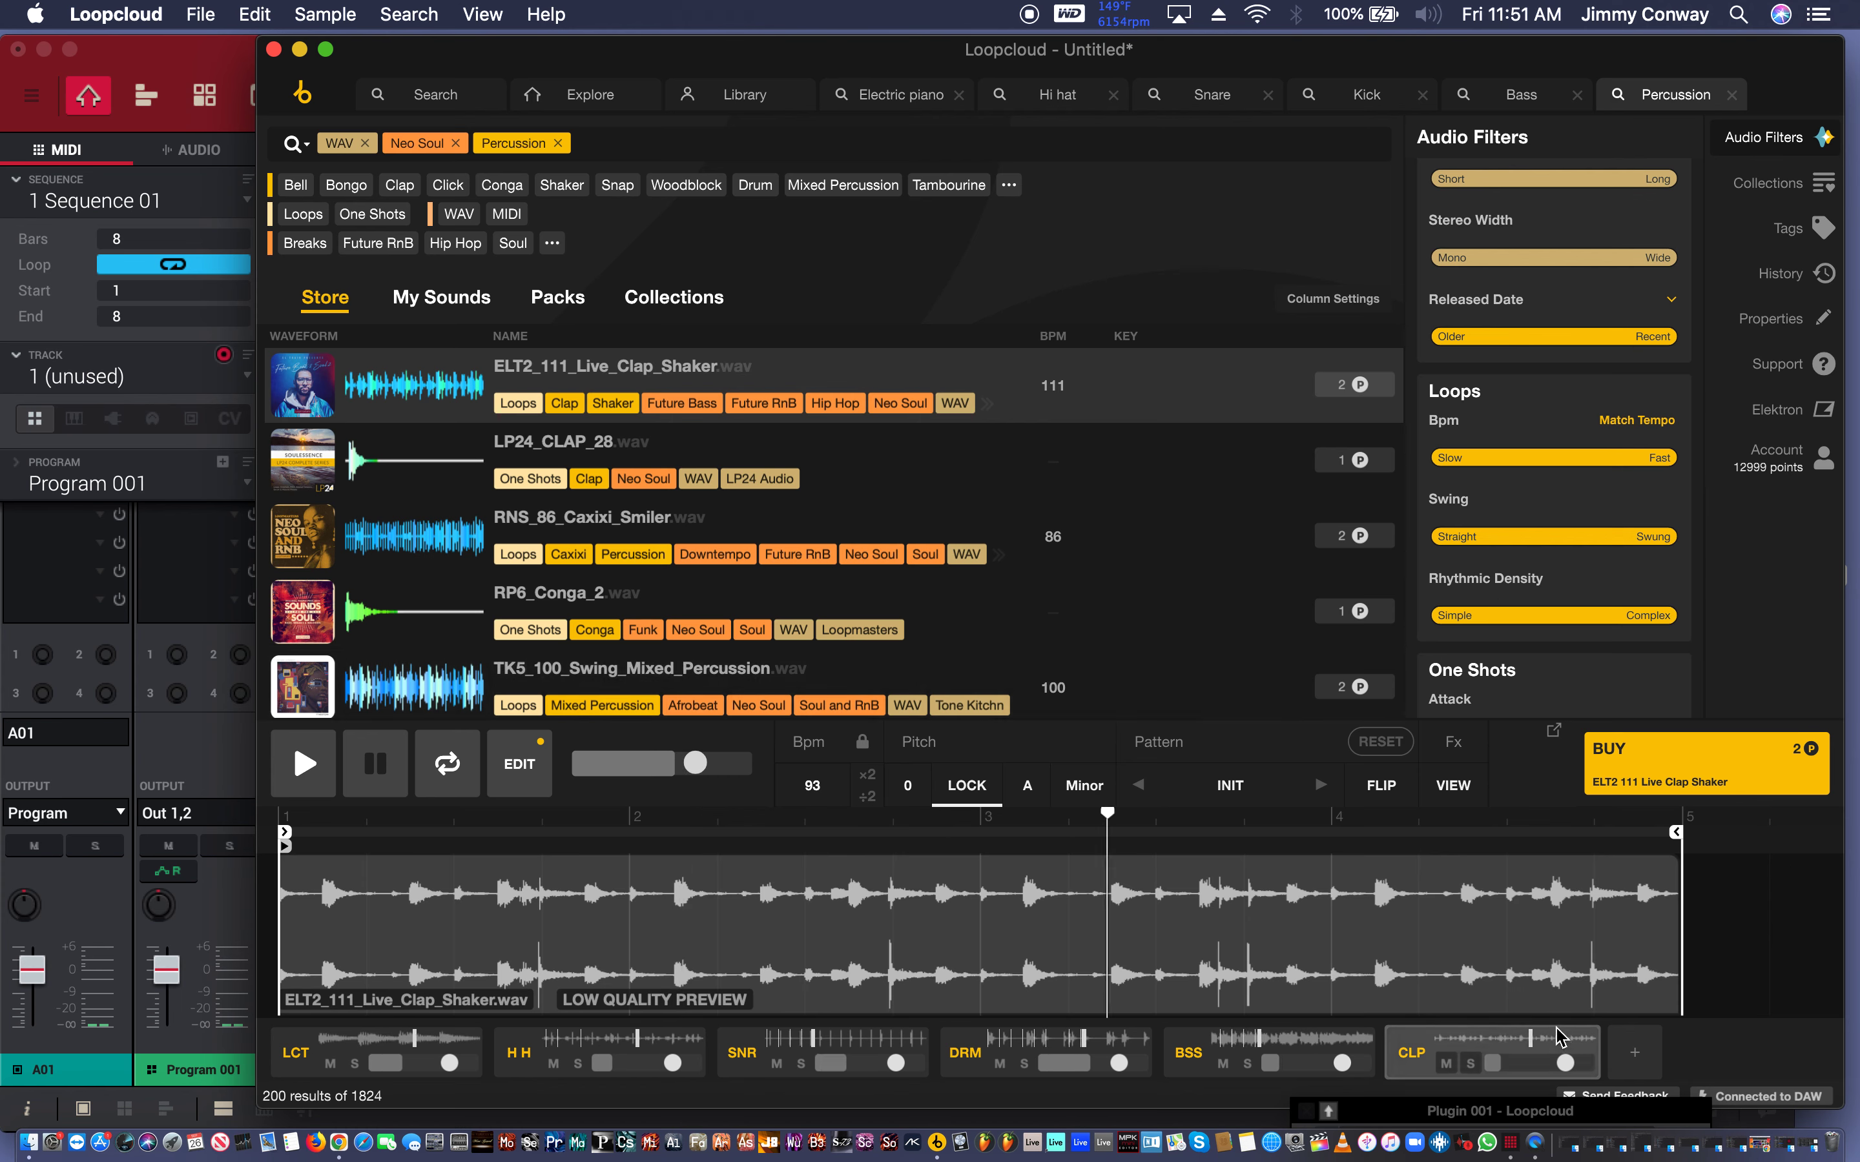
Lower the volume of the clap, bass and electric piano tracks slightly.
{"action": "left_click", "coordinate": [1566, 1057]}
{"action": "left_click_drag", "start_coordinate": [1566, 1057], "coordinate": [1535, 1062]}
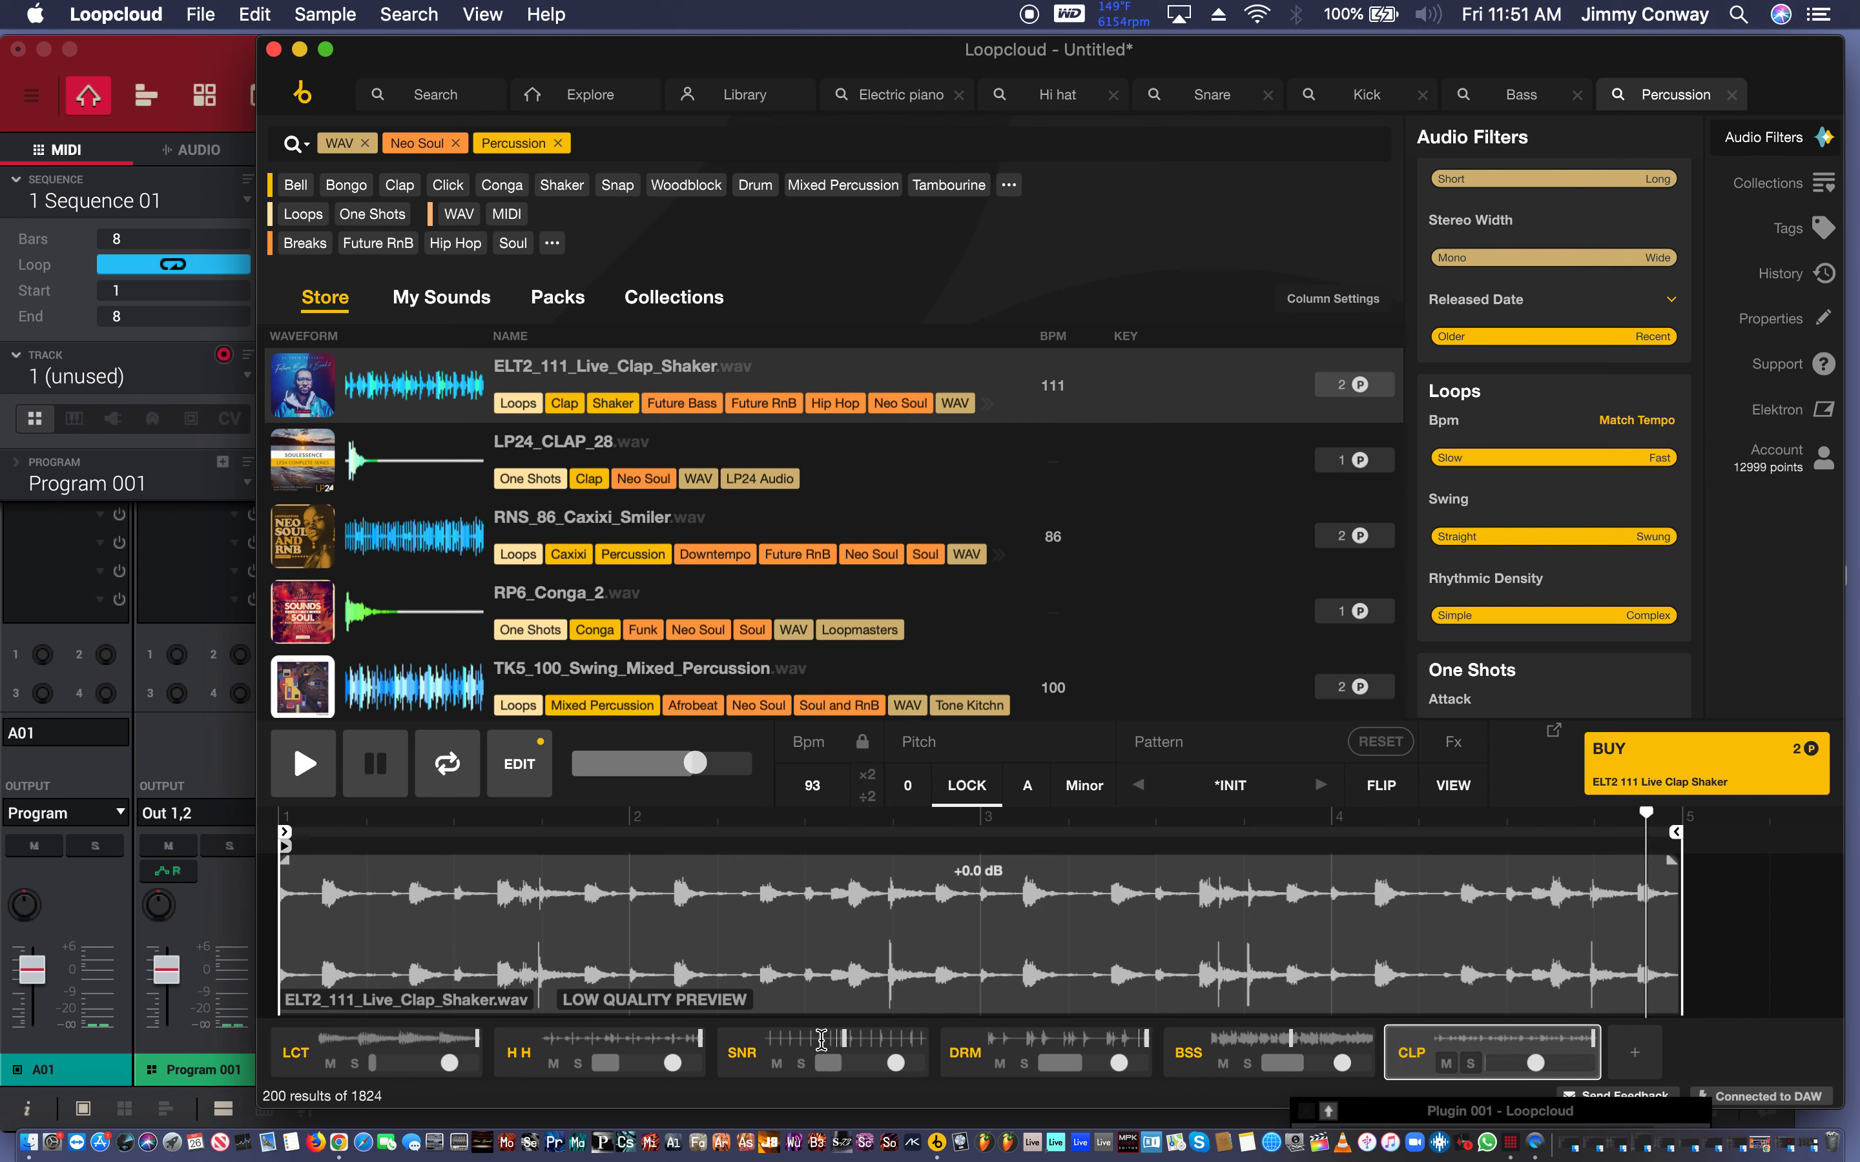
{"action": "left_click_drag", "start_coordinate": [1304, 1063], "coordinate": [1318, 1070]}
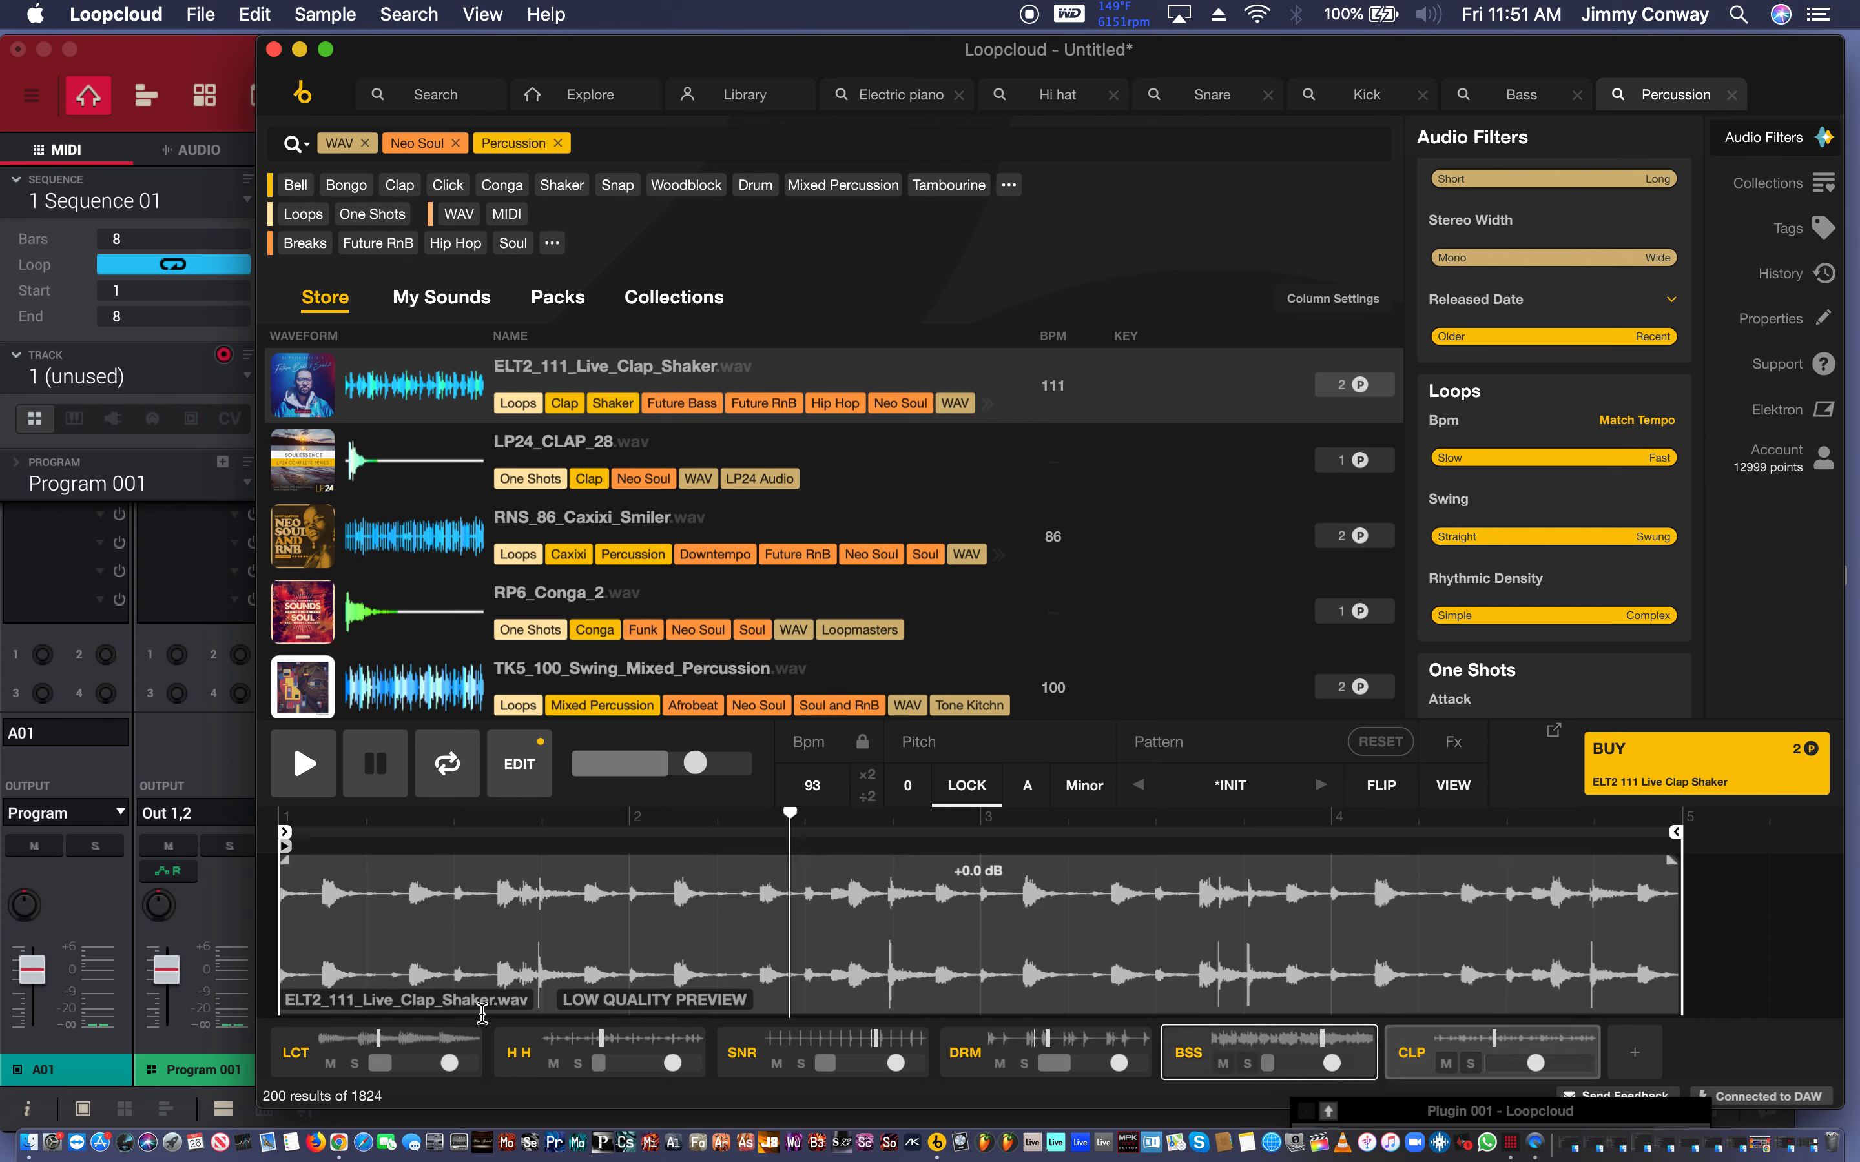
{"action": "left_click", "coordinate": [448, 1063]}
{"action": "left_click_drag", "start_coordinate": [447, 1092], "coordinate": [423, 1044]}
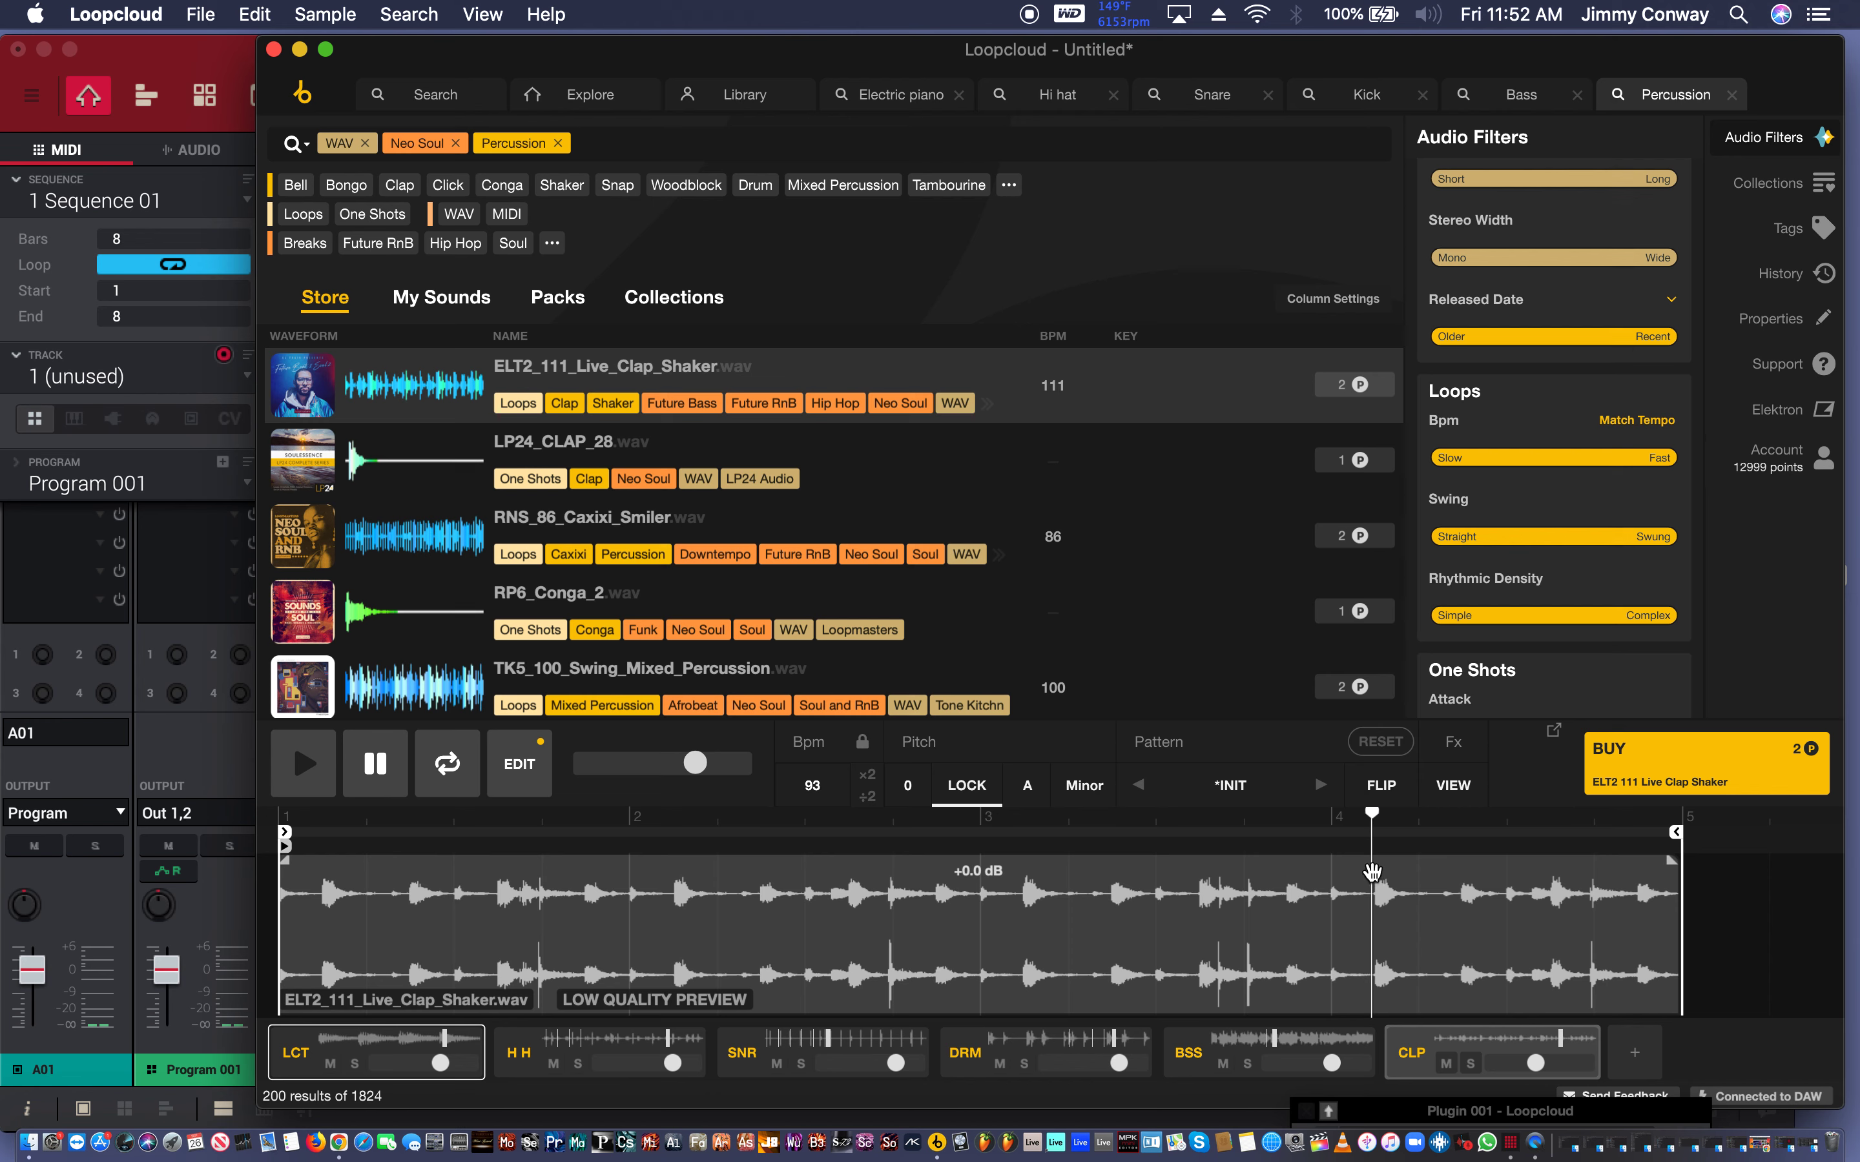
Delete the clap track and start a new empty session.
{"action": "right_click", "coordinate": [1420, 1057]}
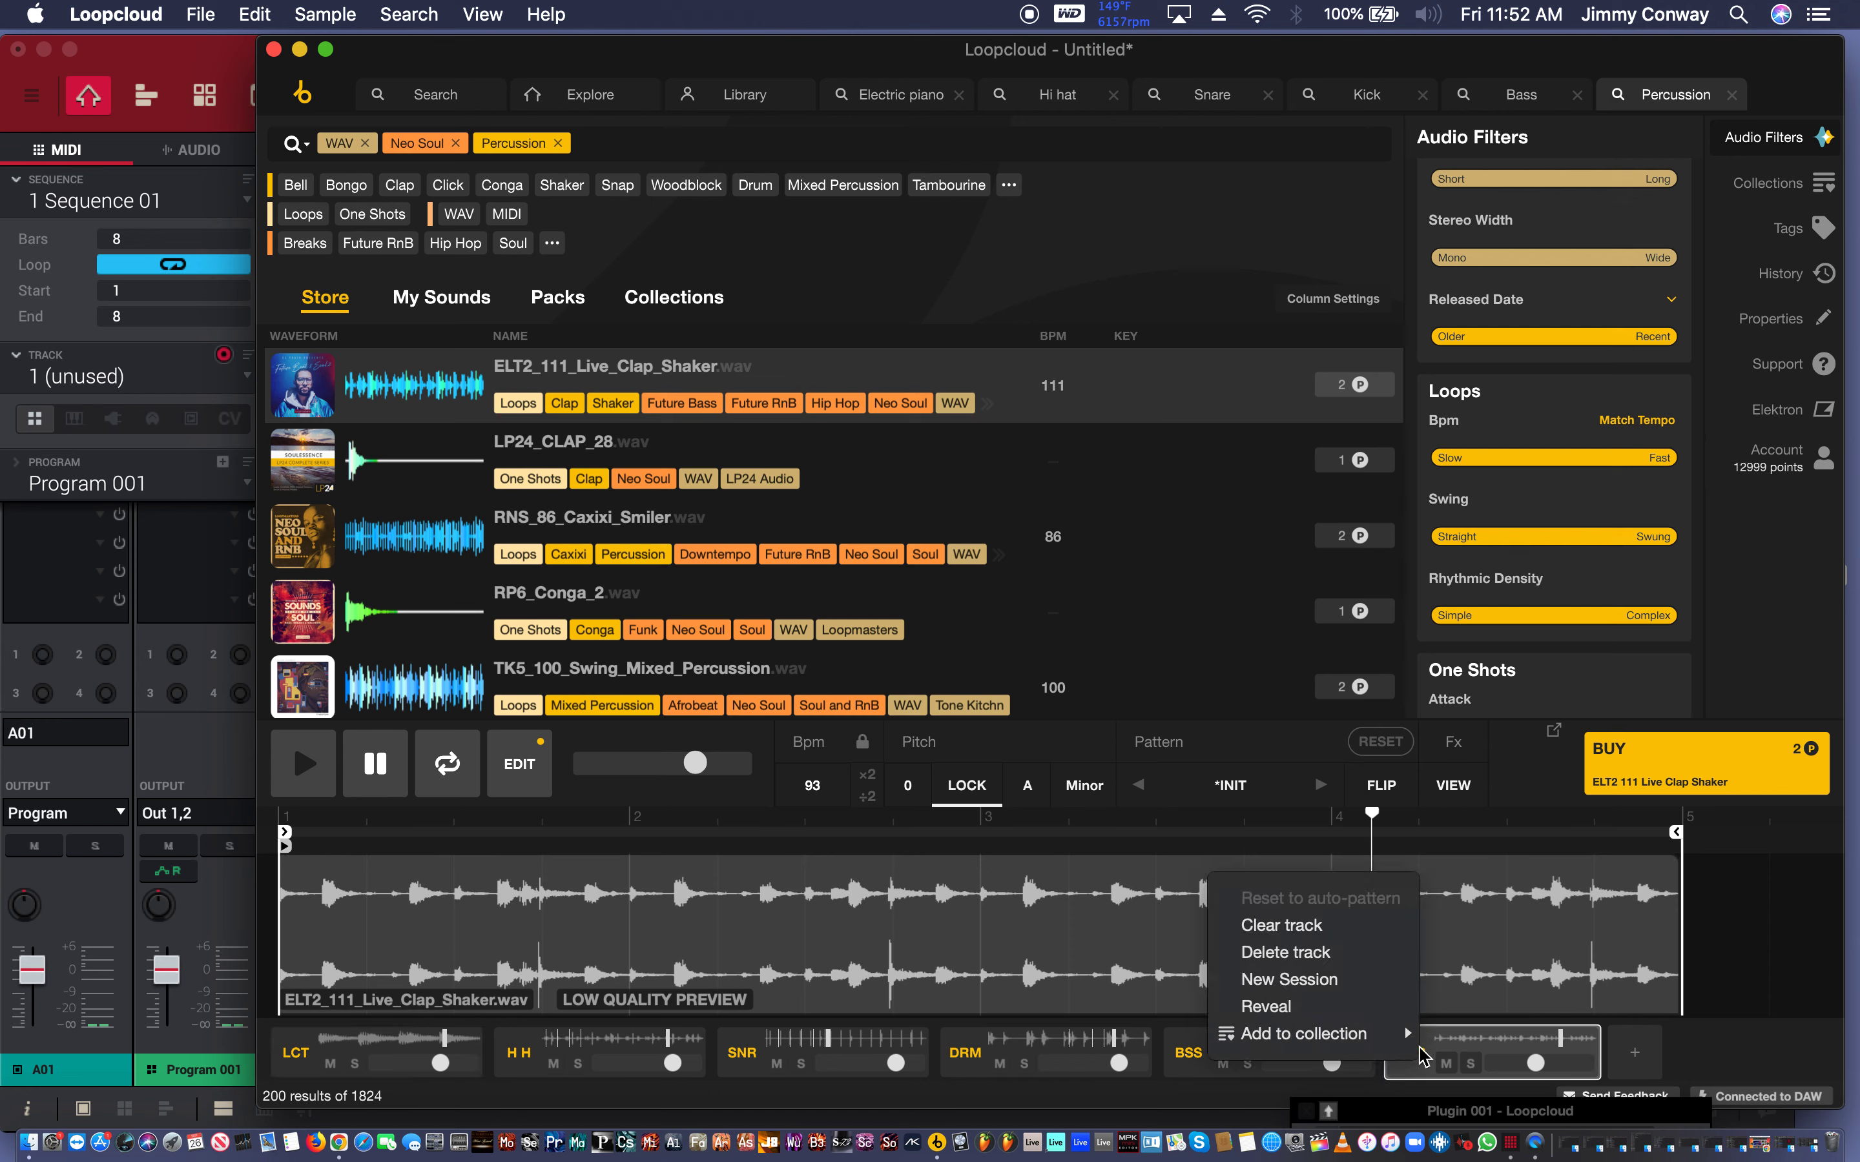
{"action": "left_click", "coordinate": [1314, 953]}
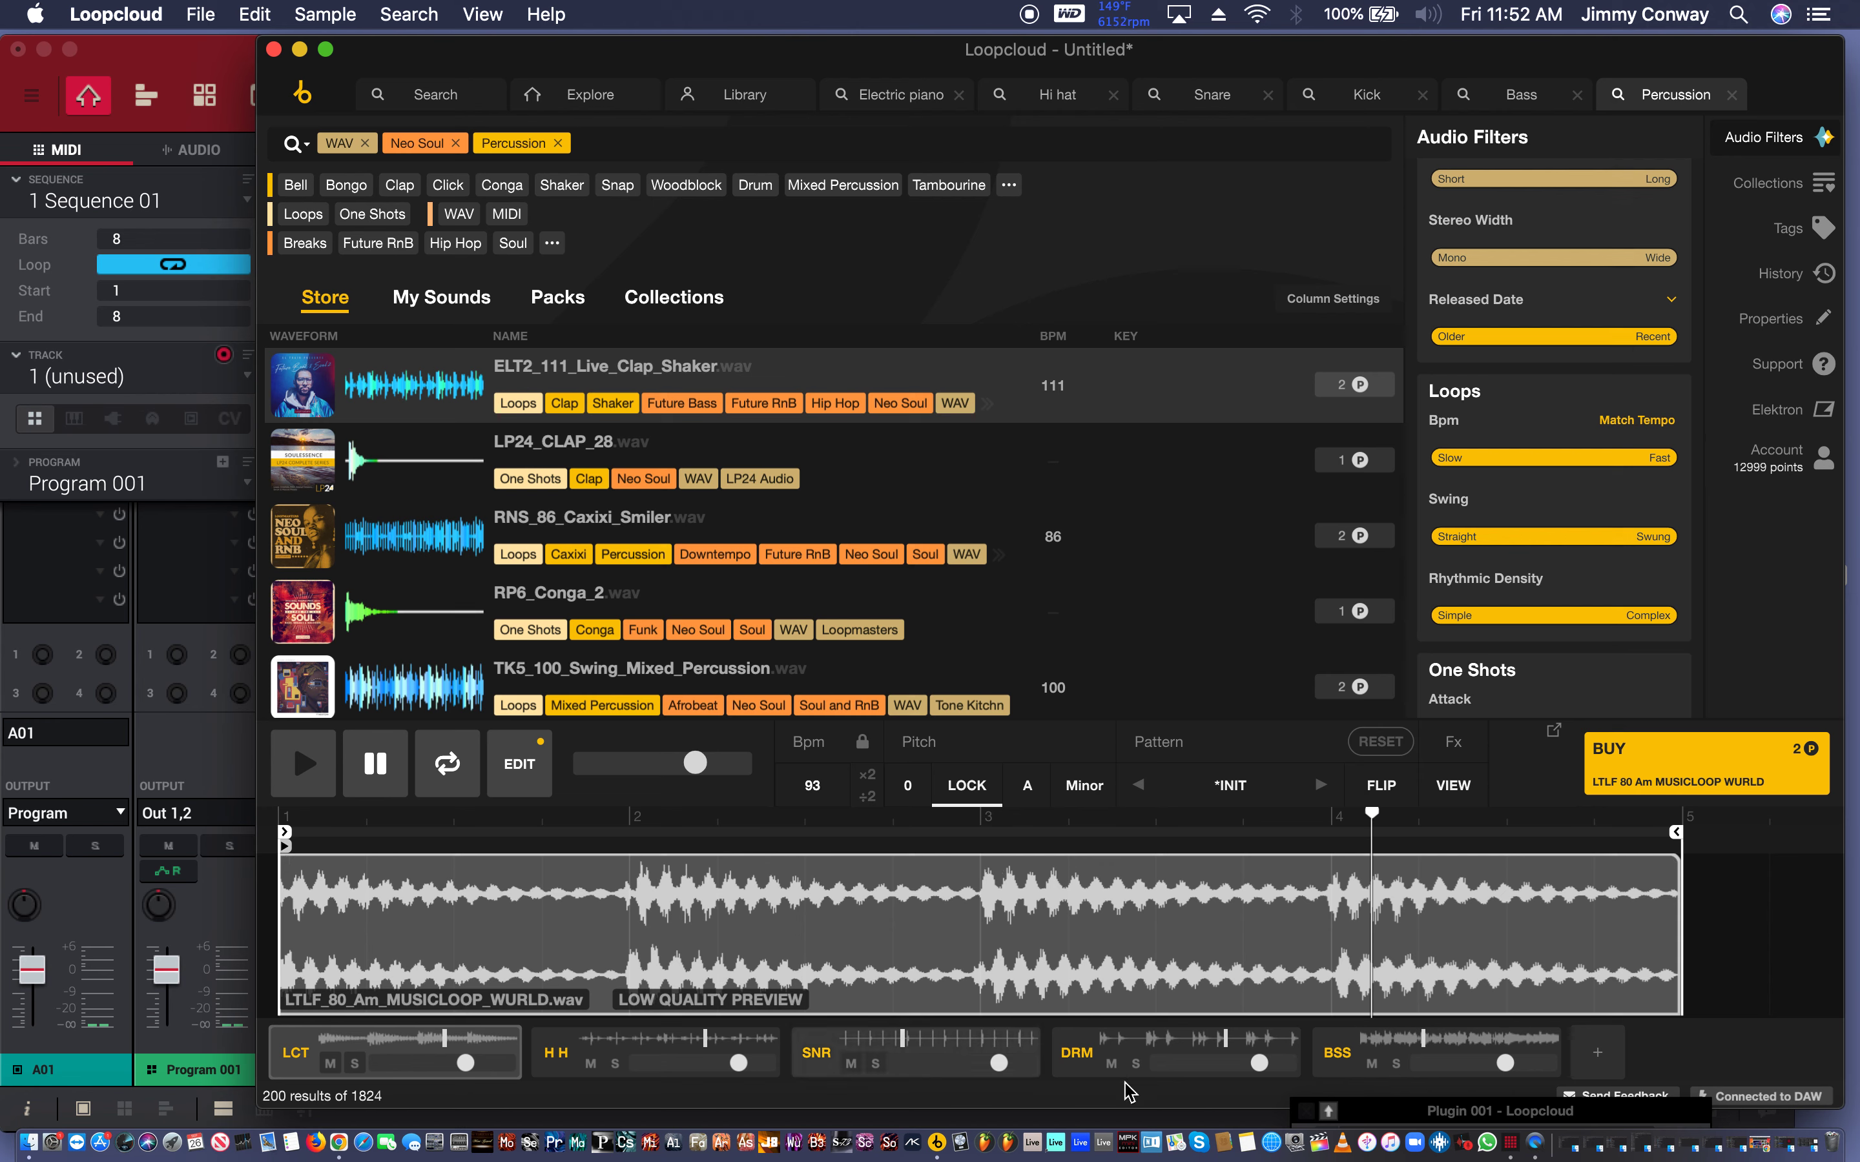
{"action": "left_click", "coordinate": [1342, 1061]}
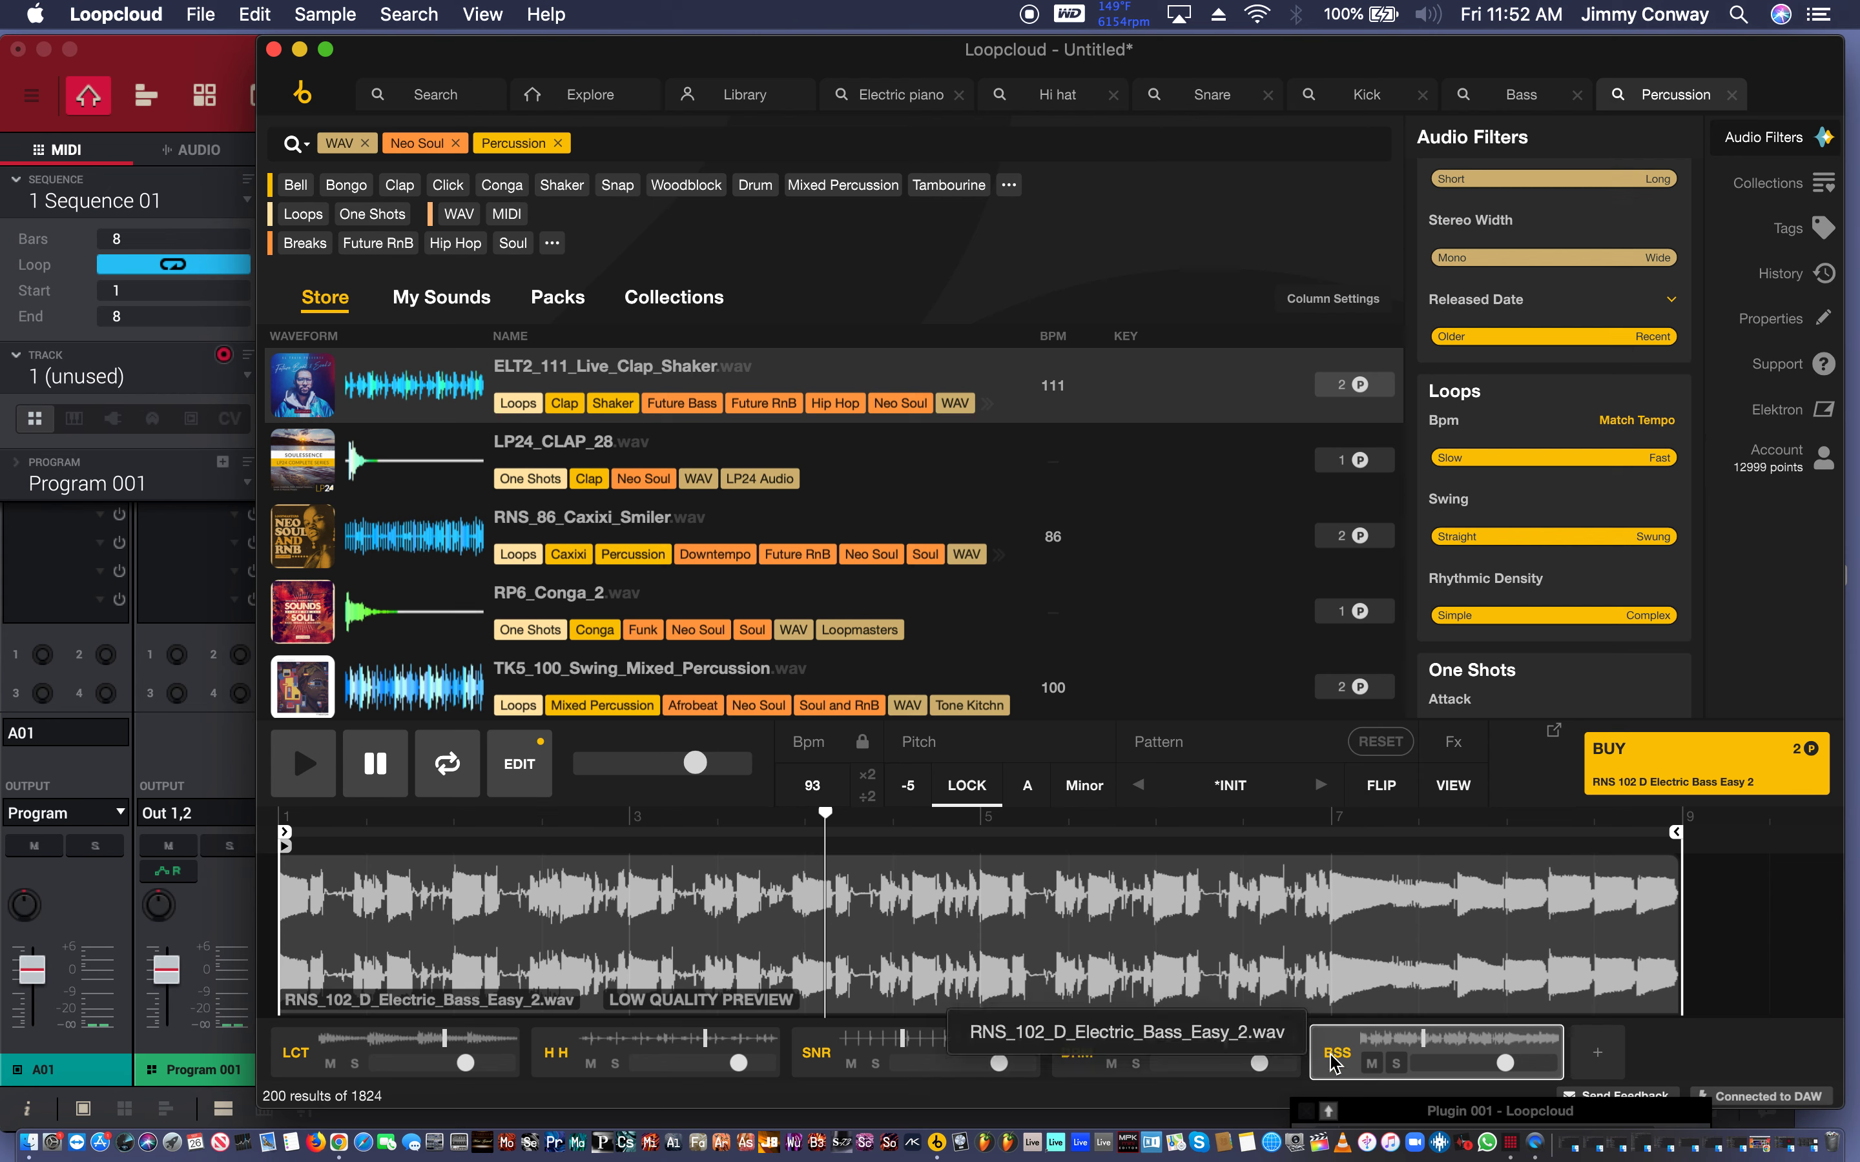
{"action": "right_click", "coordinate": [1331, 1063]}
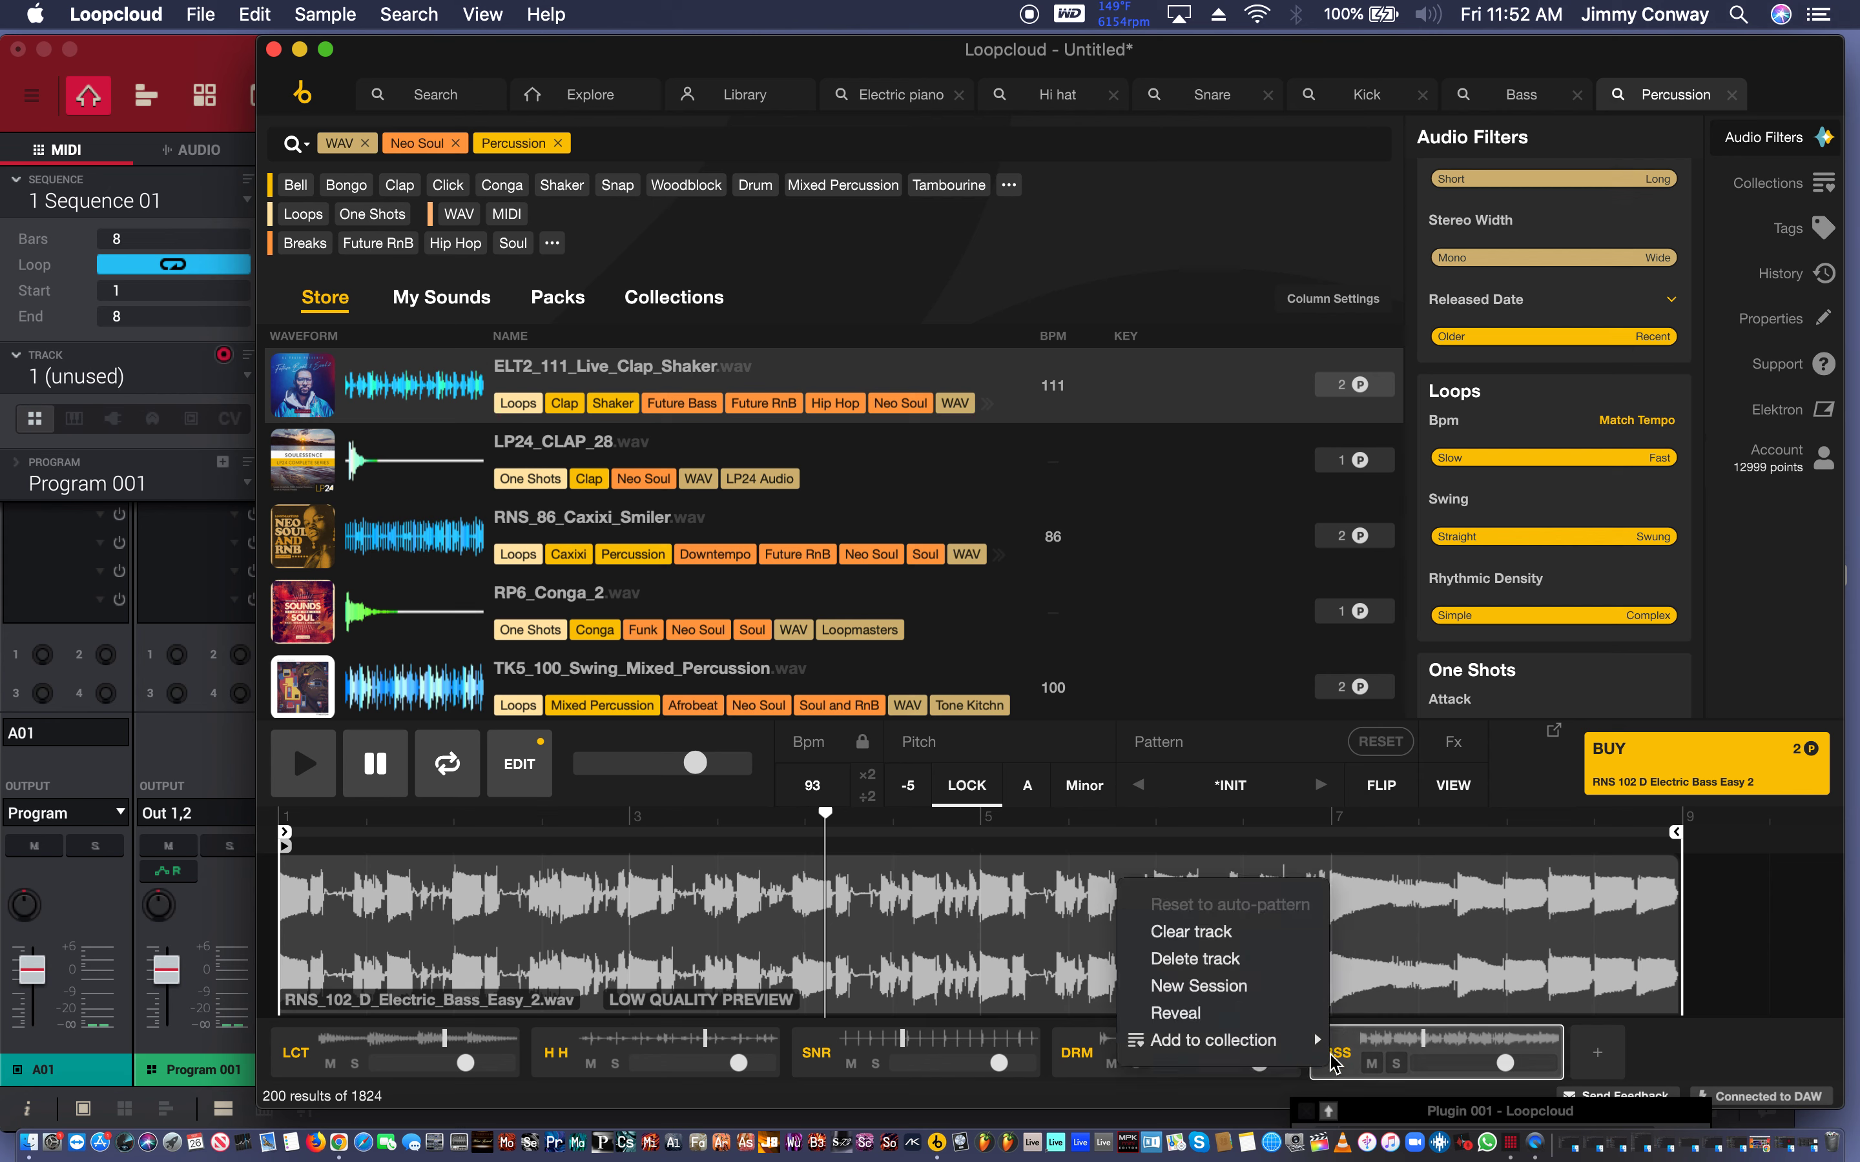
{"action": "left_click", "coordinate": [1287, 990]}
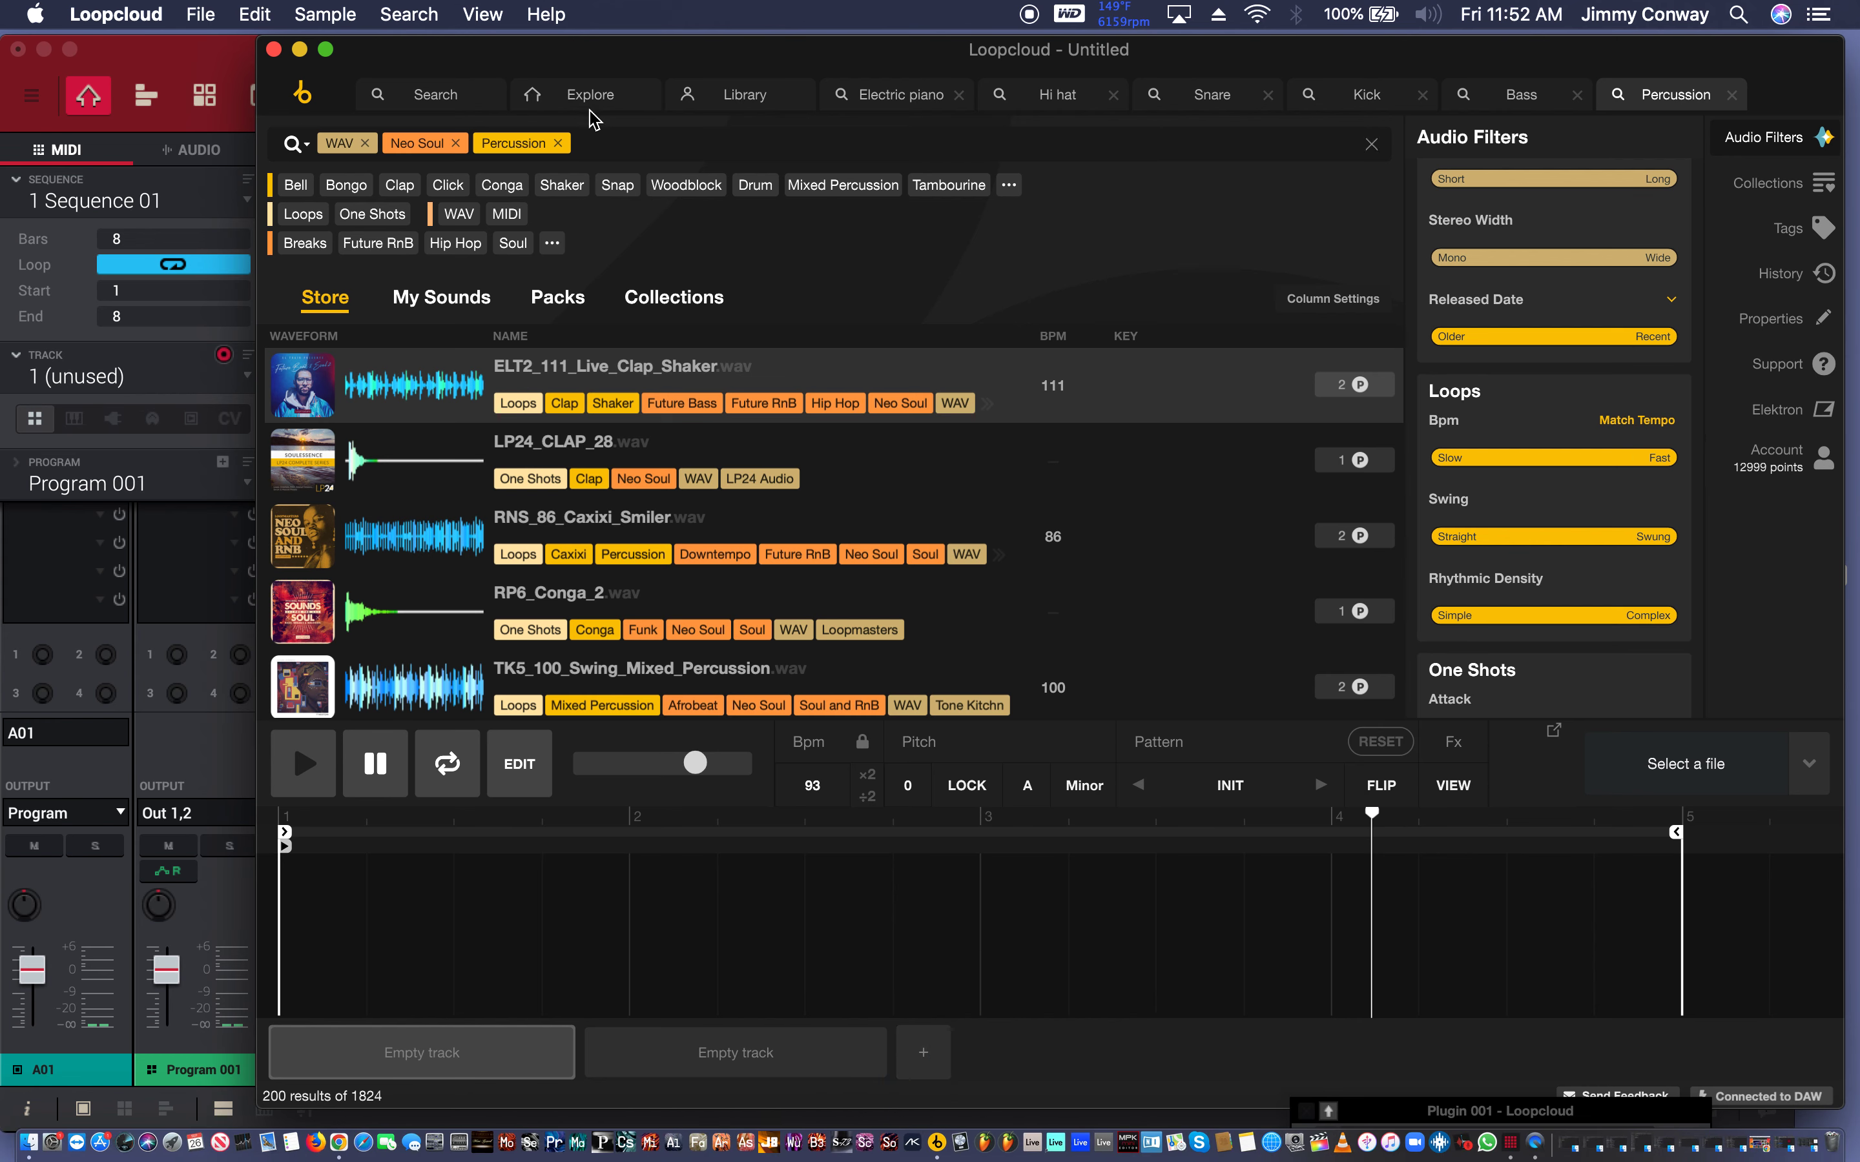
Close all open sample searches and start a Drum search narrowed to Hip Hop kick loops.
{"action": "left_click", "coordinate": [958, 94]}
{"action": "left_click", "coordinate": [958, 94]}
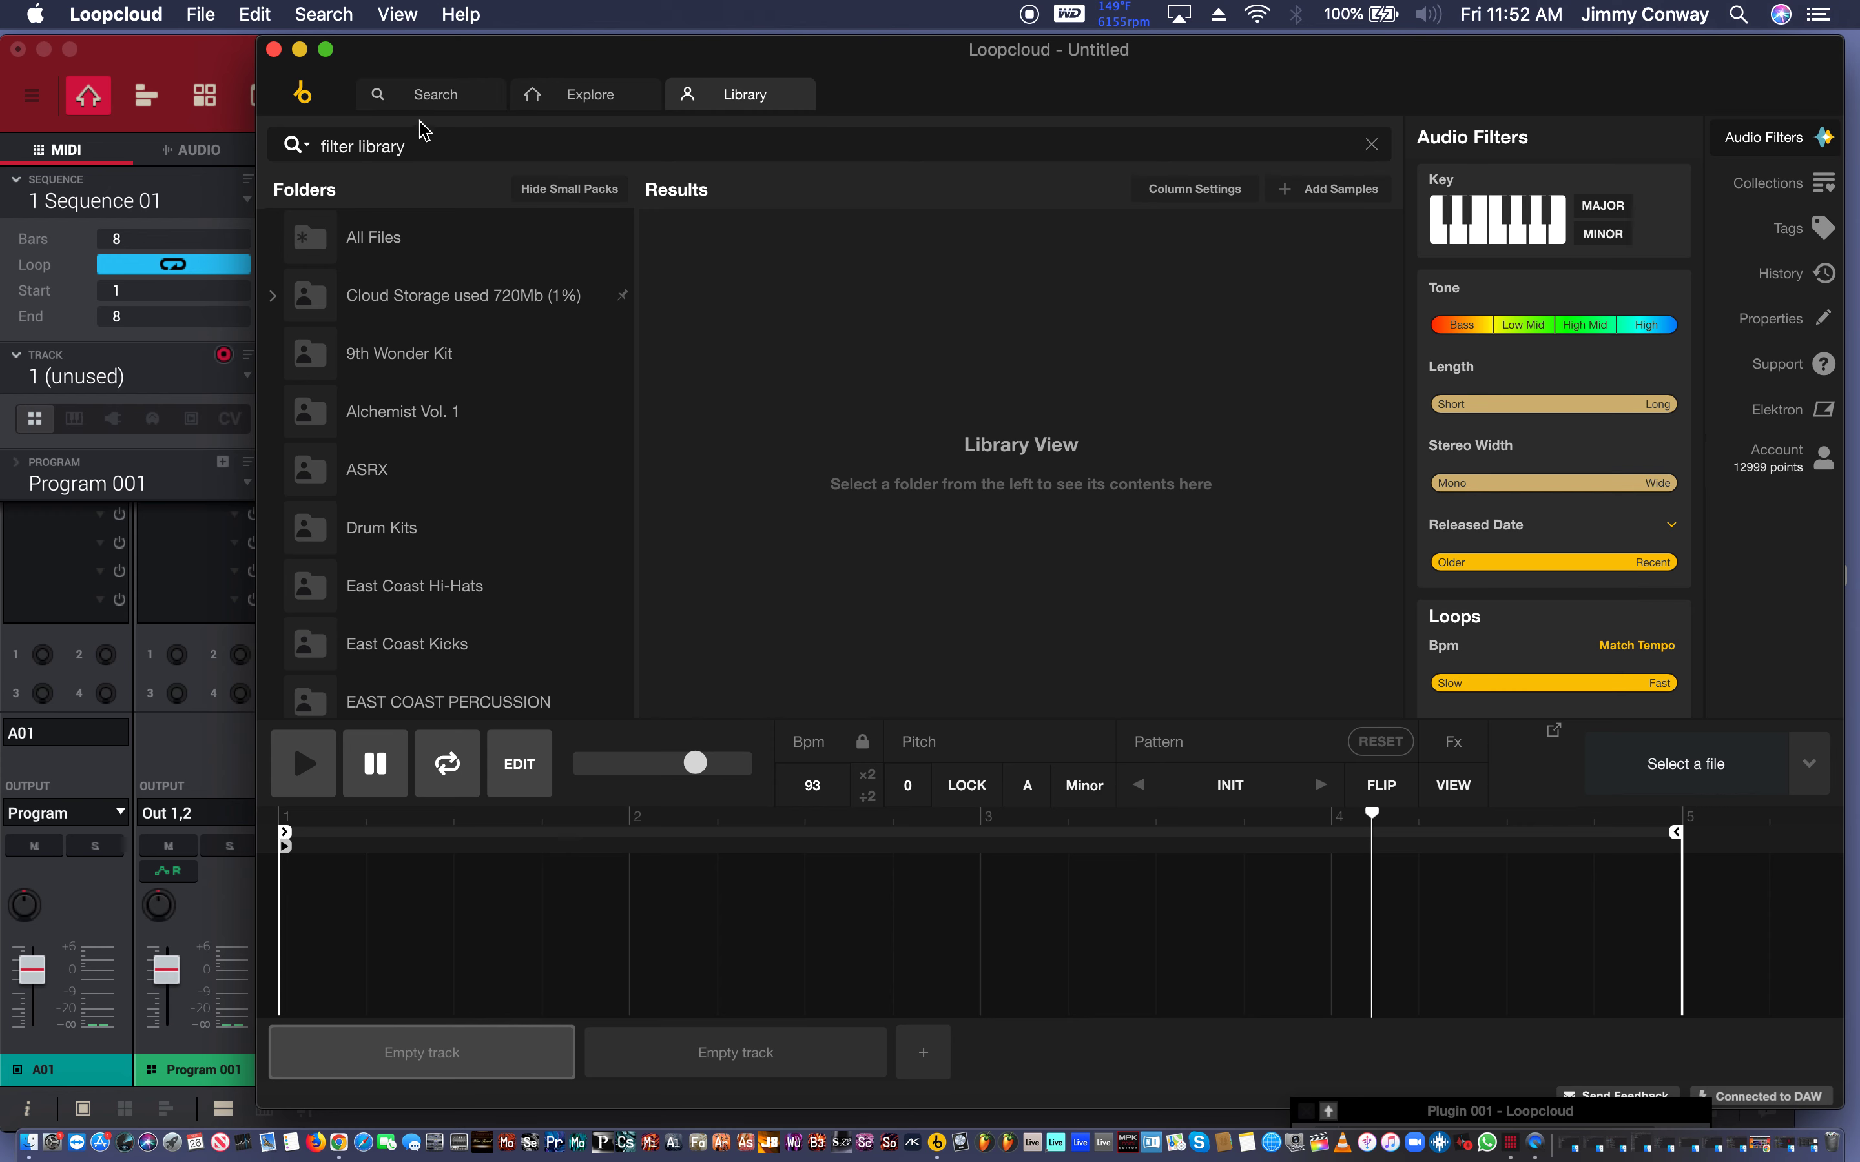
{"action": "left_click", "coordinate": [457, 93]}
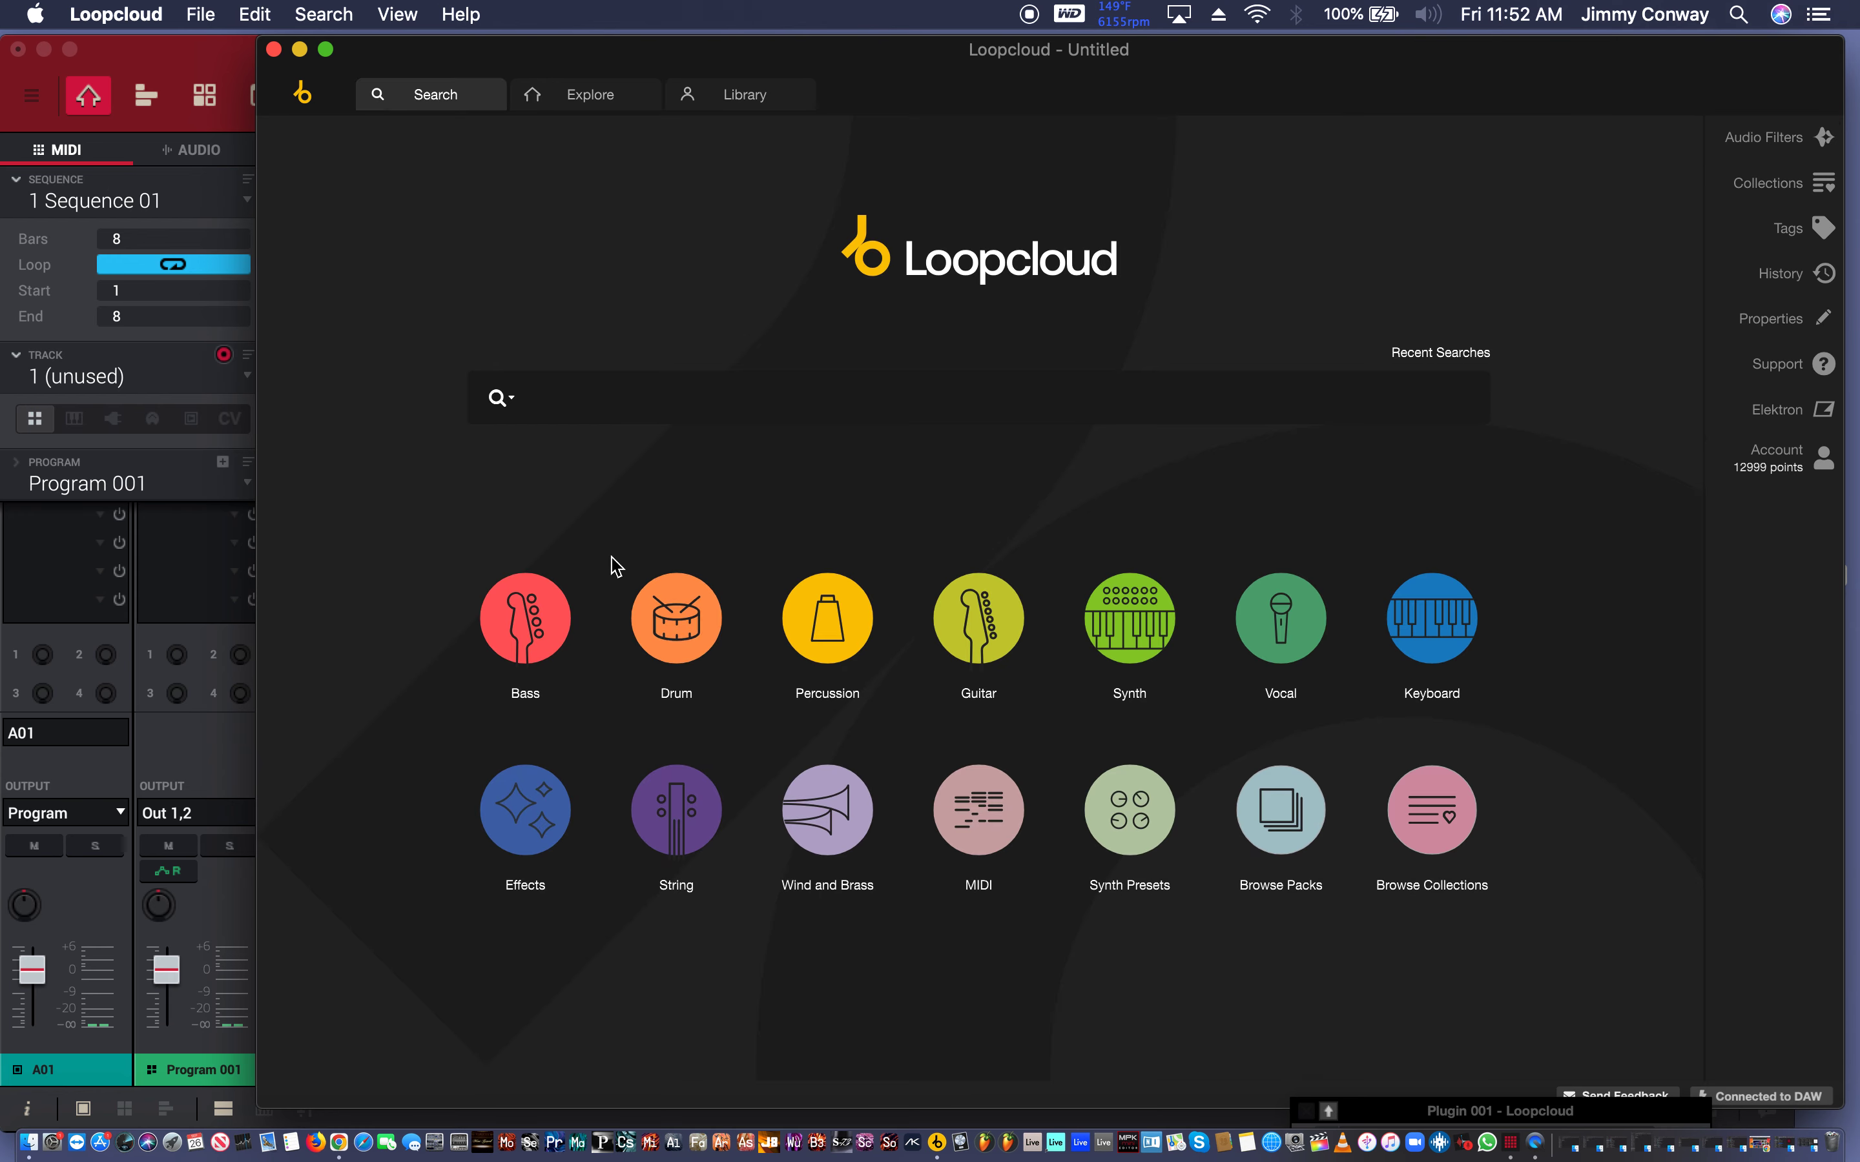
{"action": "left_click", "coordinate": [676, 617]}
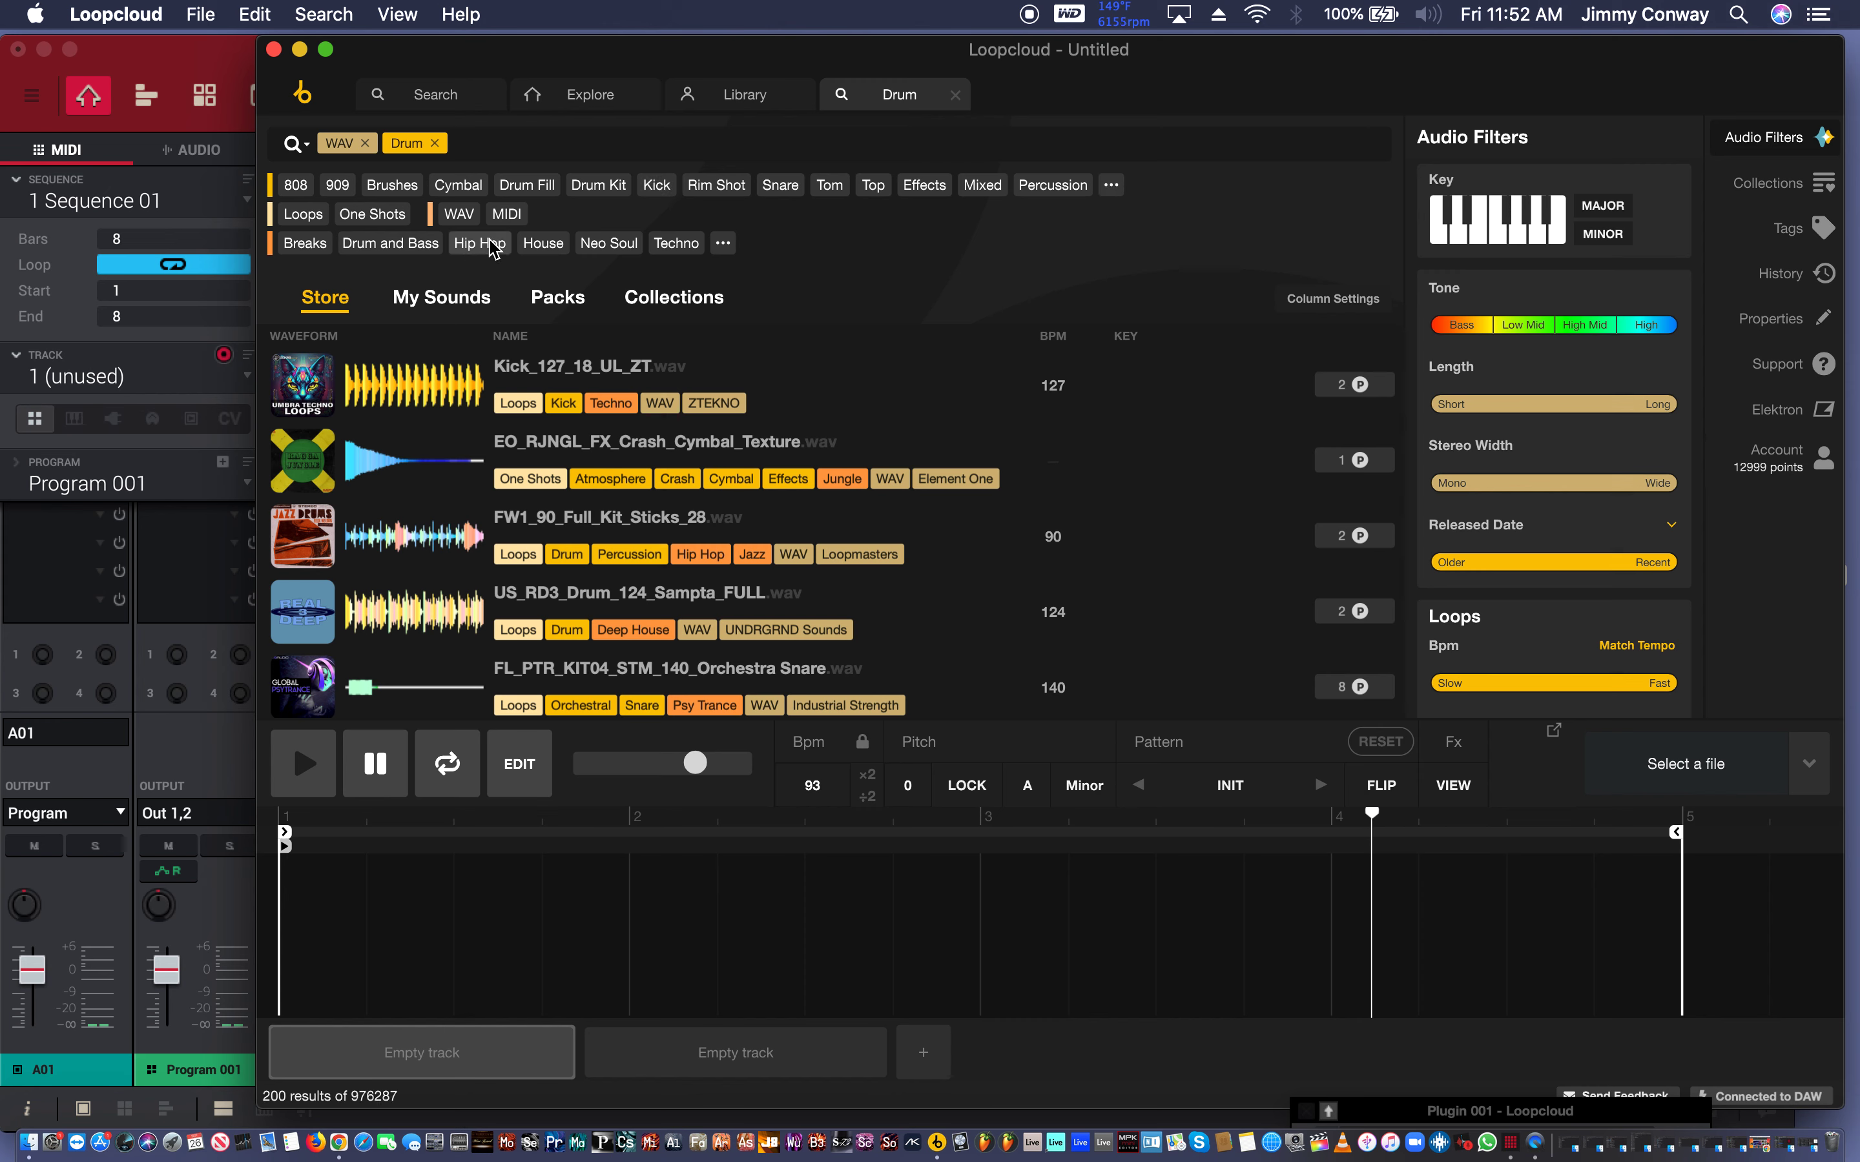
{"action": "left_click", "coordinate": [480, 242]}
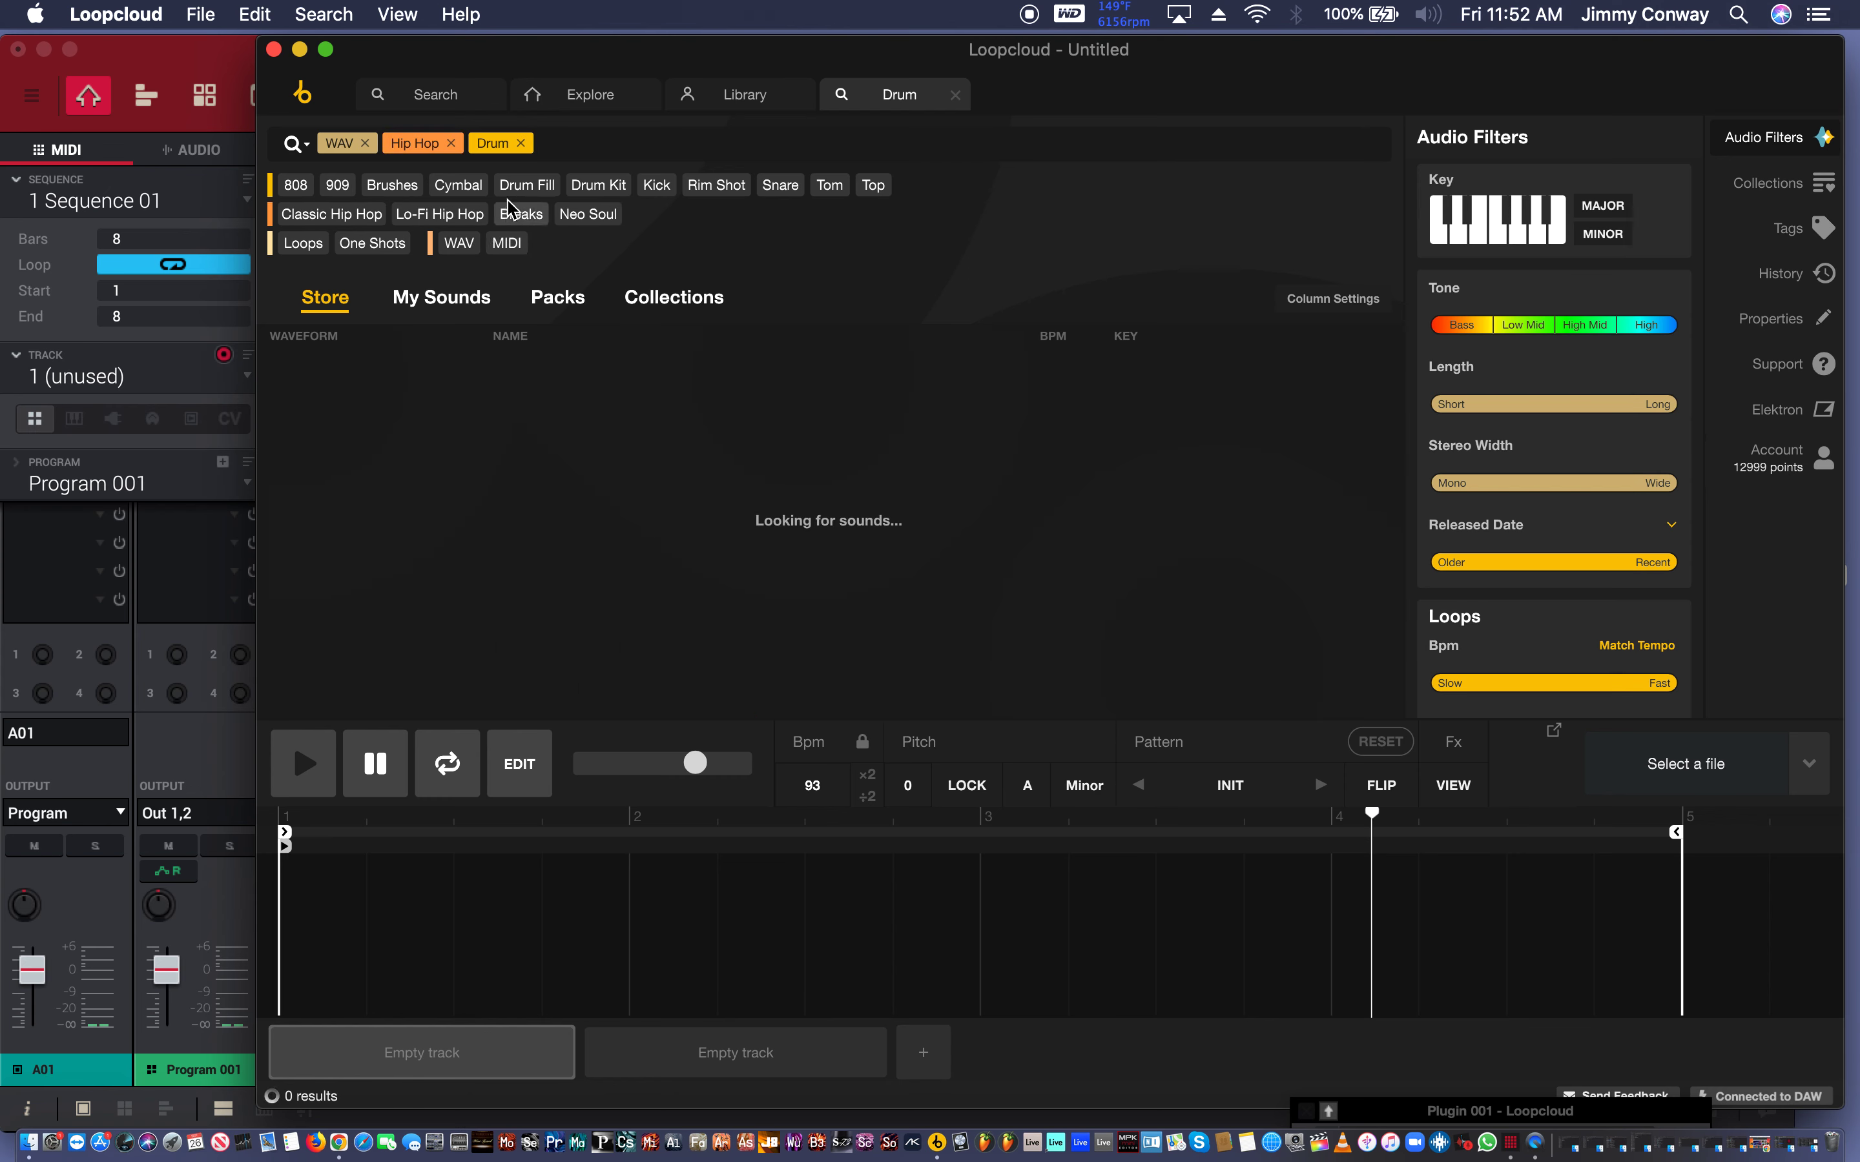
{"action": "left_click", "coordinate": [655, 186]}
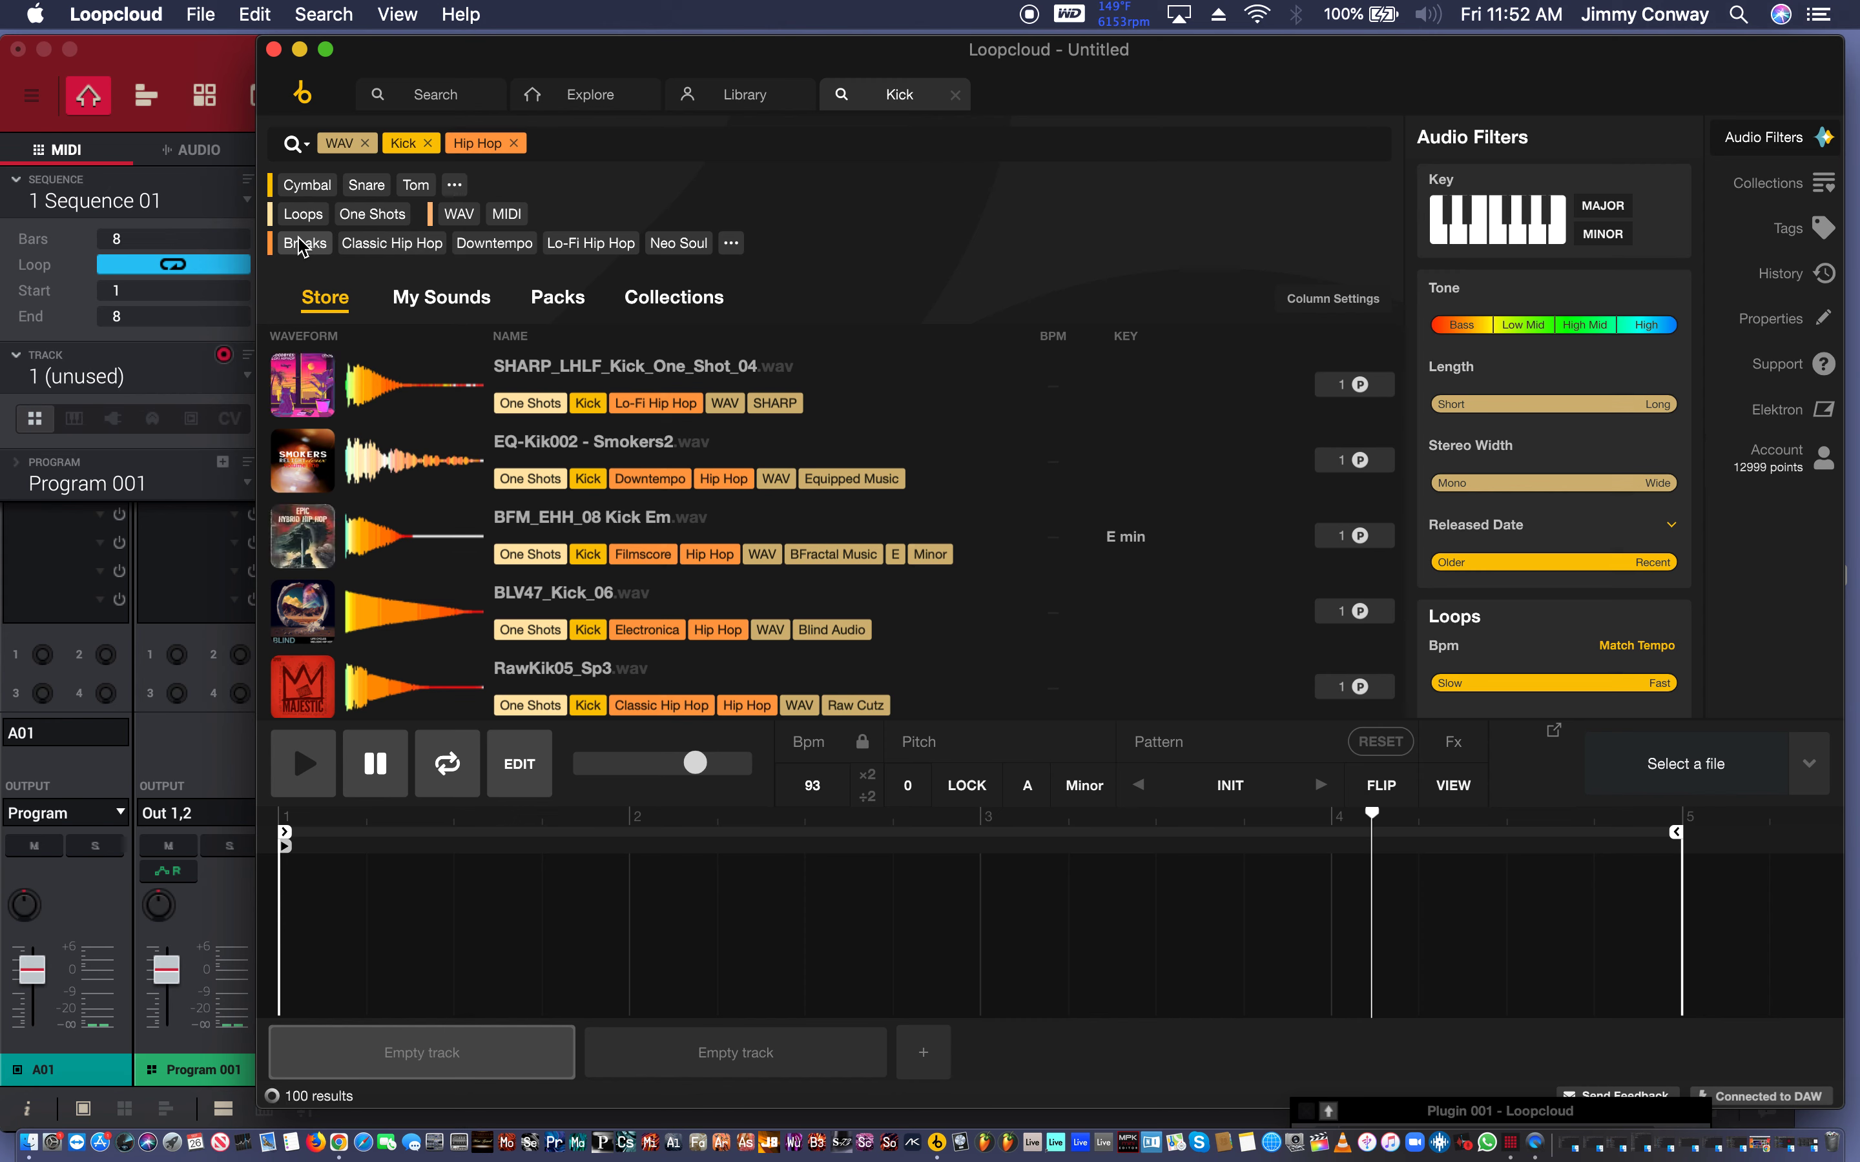
{"action": "left_click", "coordinate": [303, 214]}
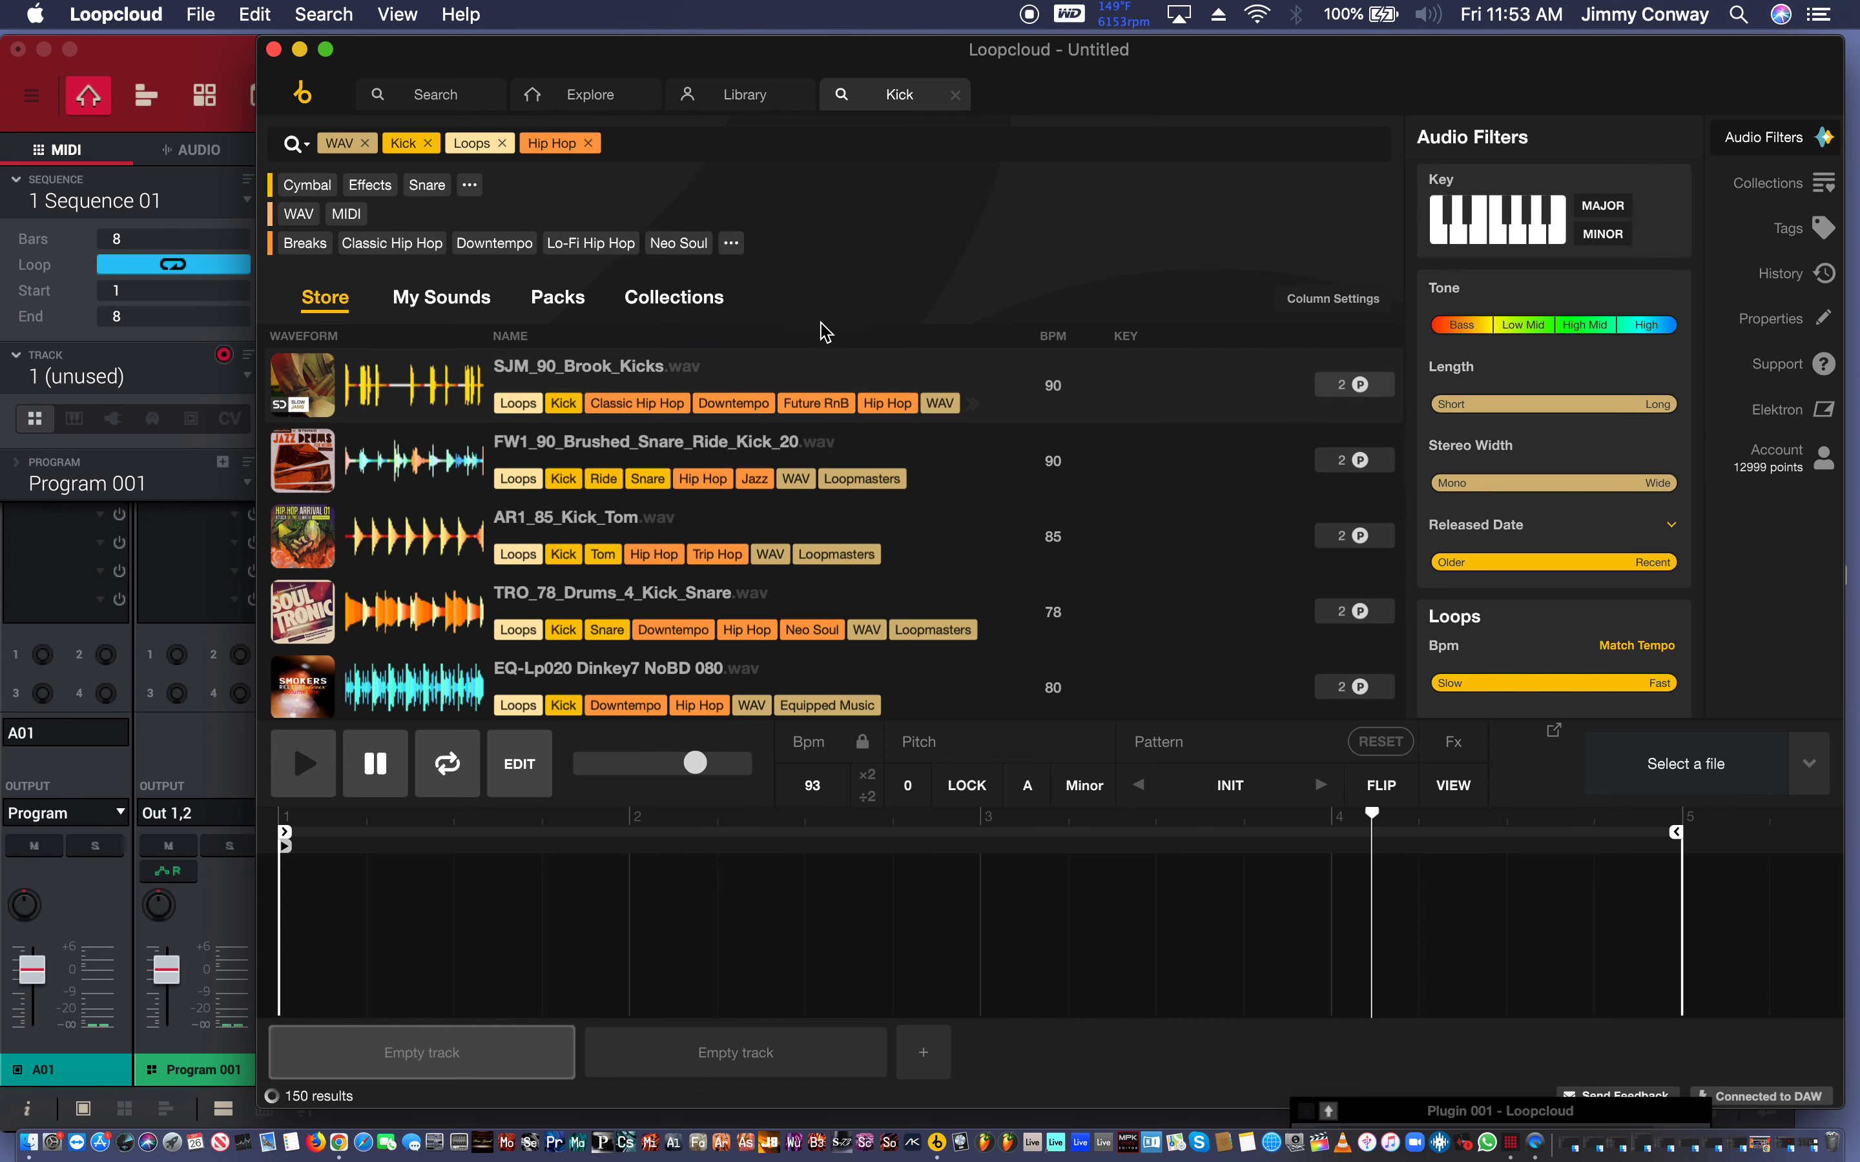
Load SJM_90_Brook_Kicks onto the first track and run an AI search for its rhythmic matches.
{"action": "left_click", "coordinate": [821, 376]}
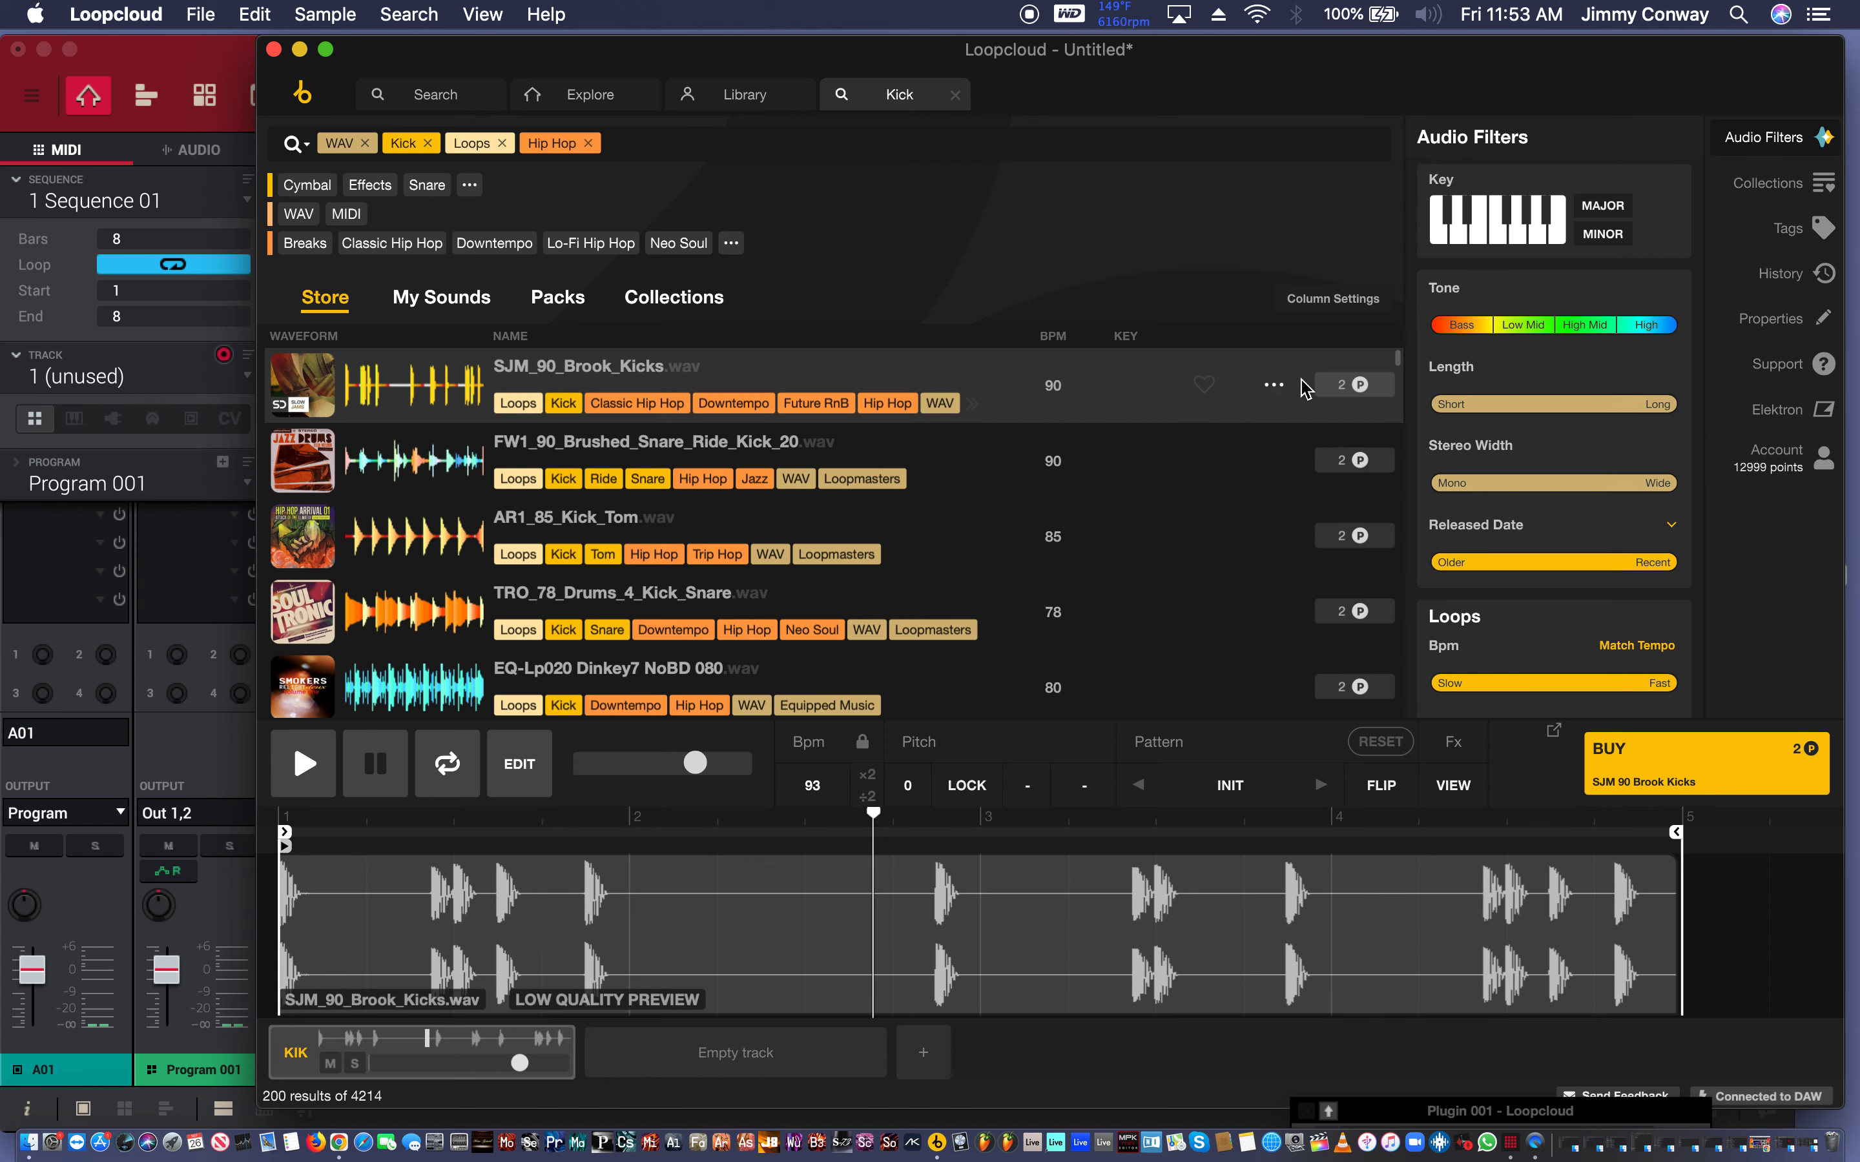
{"action": "left_click", "coordinate": [1268, 385]}
{"action": "mouse_move", "coordinate": [1260, 394]}
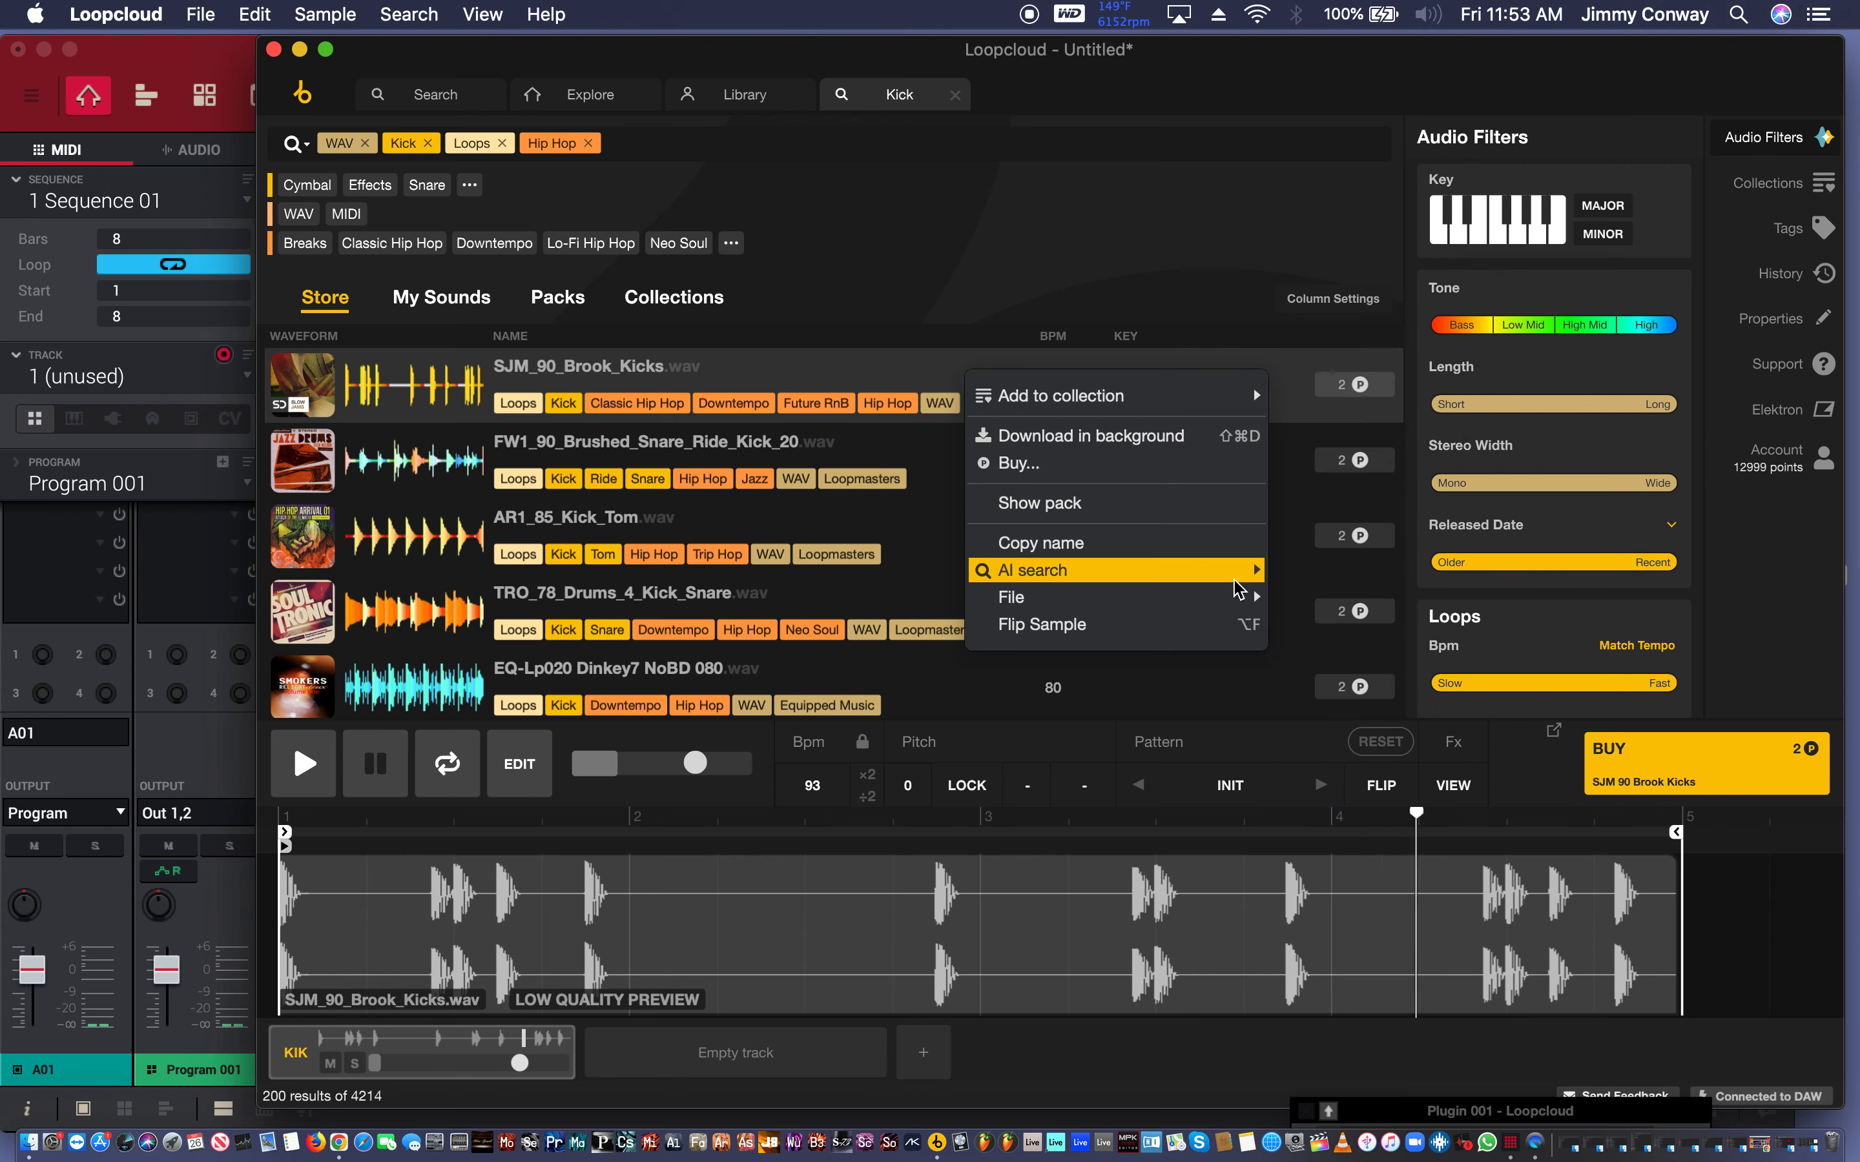
{"action": "mouse_move", "coordinate": [1234, 600]}
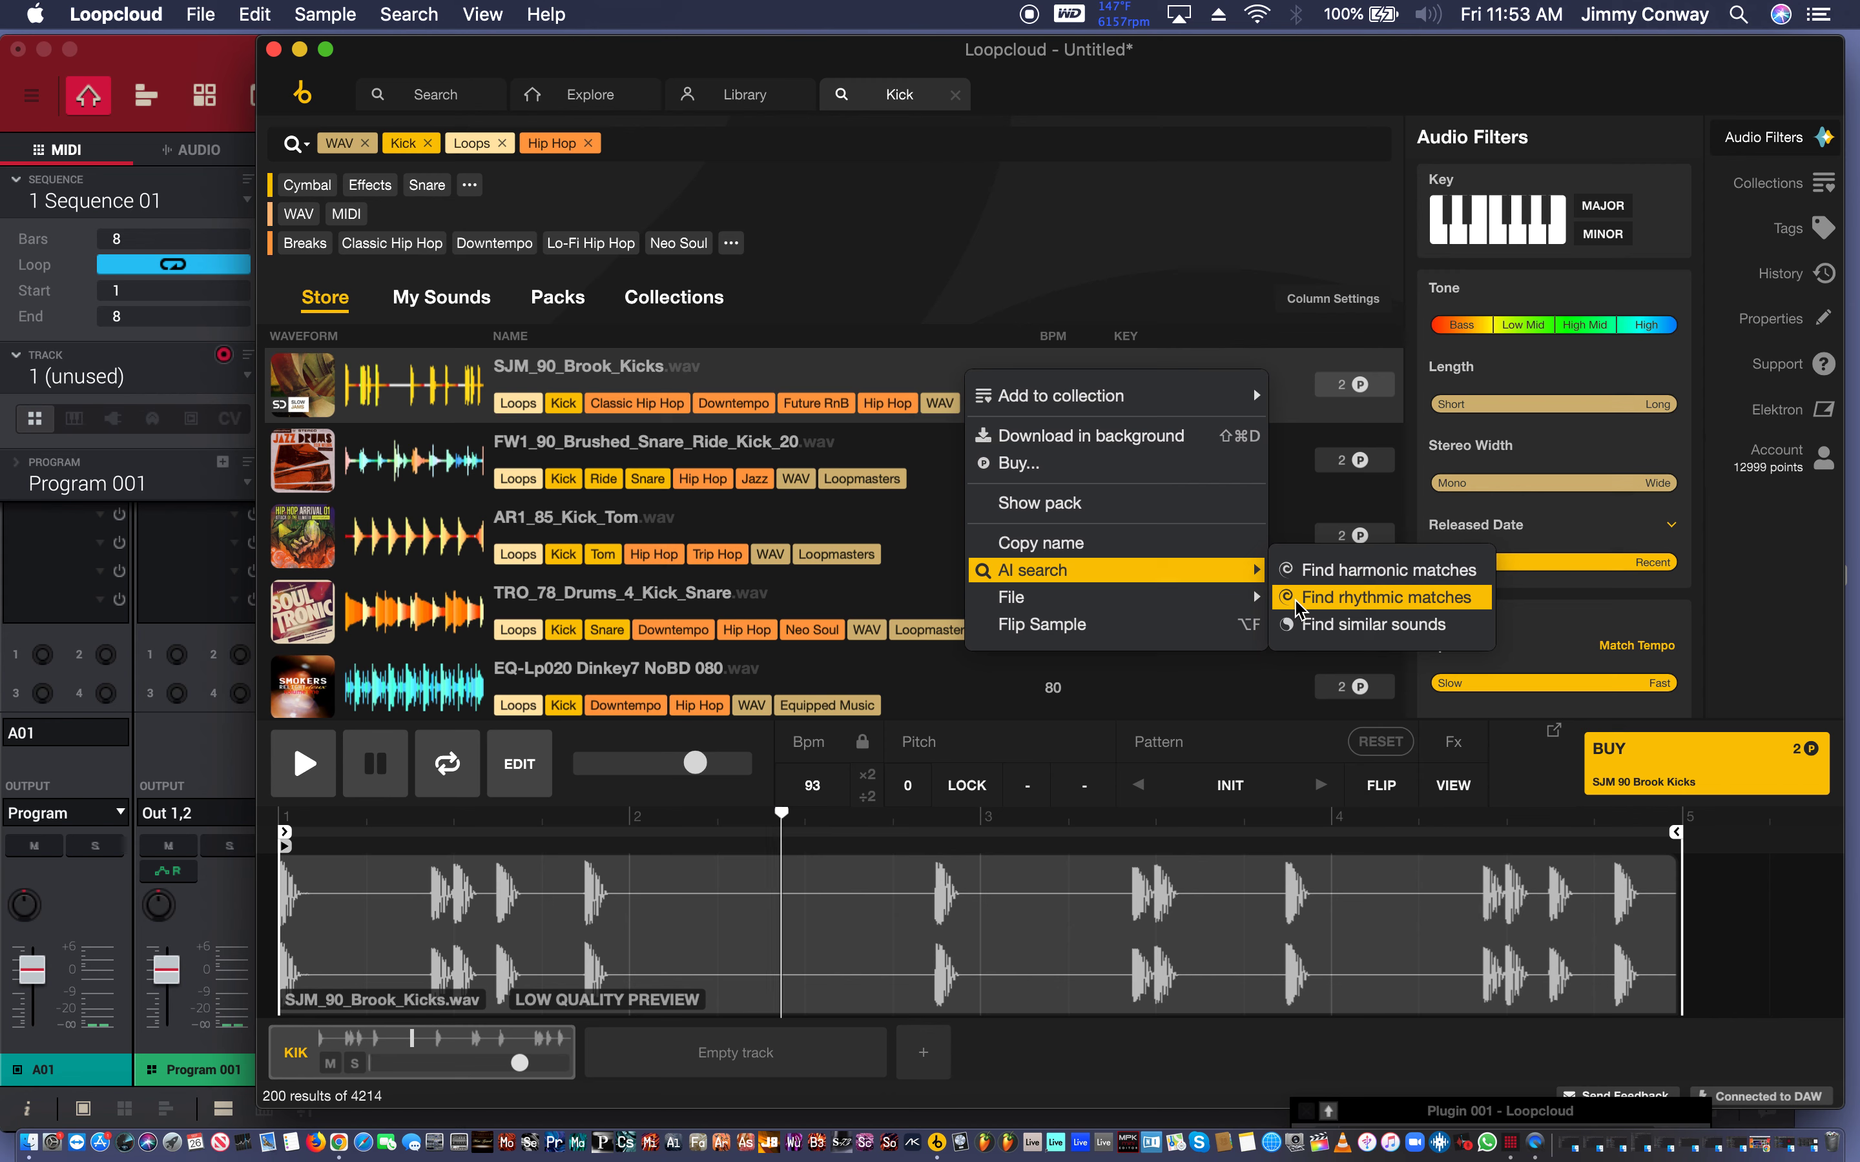
{"action": "left_click", "coordinate": [1298, 606]}
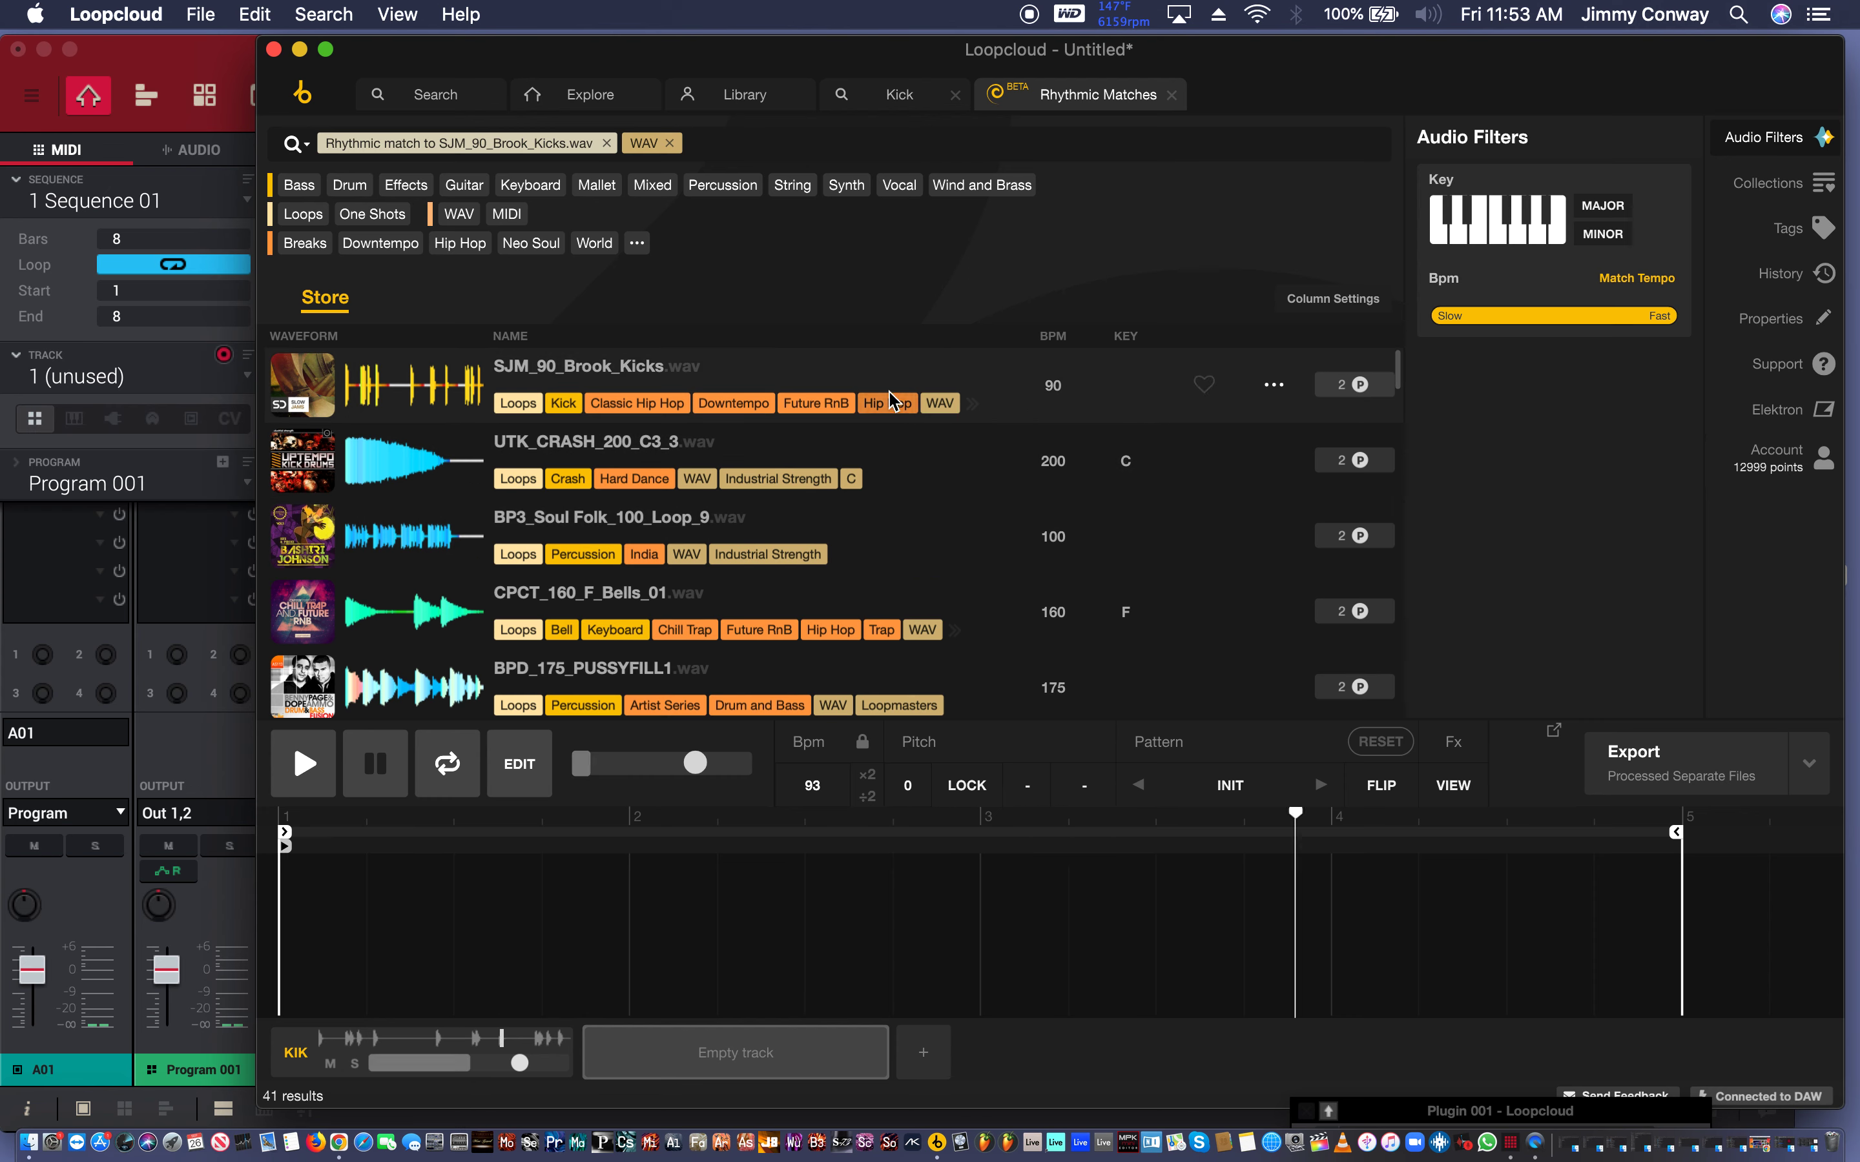
{"action": "scroll", "coordinate": [911, 532], "scroll_direction": "down", "scroll_amount": 1}
{"action": "scroll", "coordinate": [911, 532], "scroll_direction": "down", "scroll_amount": 5}
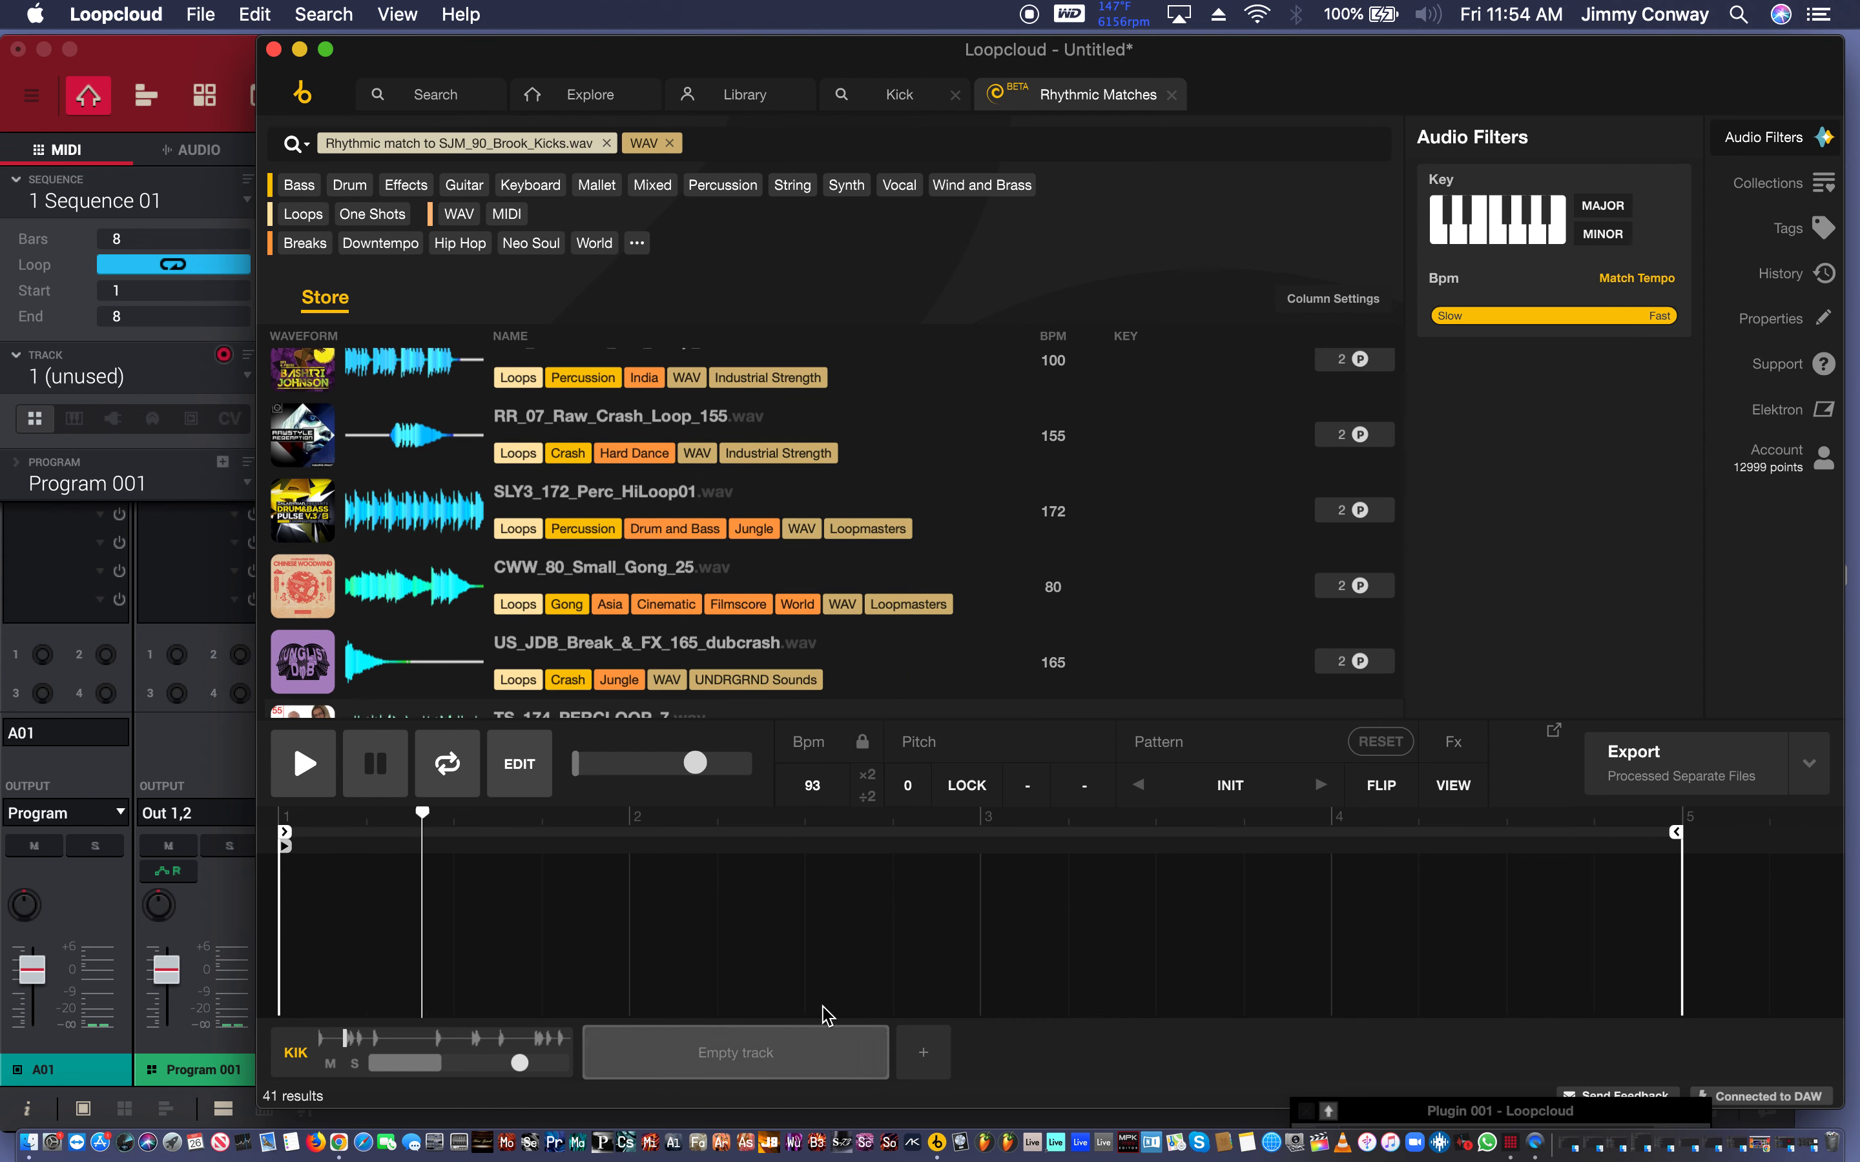
Audition SLY3_172_Perc_HiLoop01 and CWW_80_Small_Gong_25 on the second track, settle on BP3_Soul Folk_100_Loop_9 and add a third track.
{"action": "left_click", "coordinate": [957, 514]}
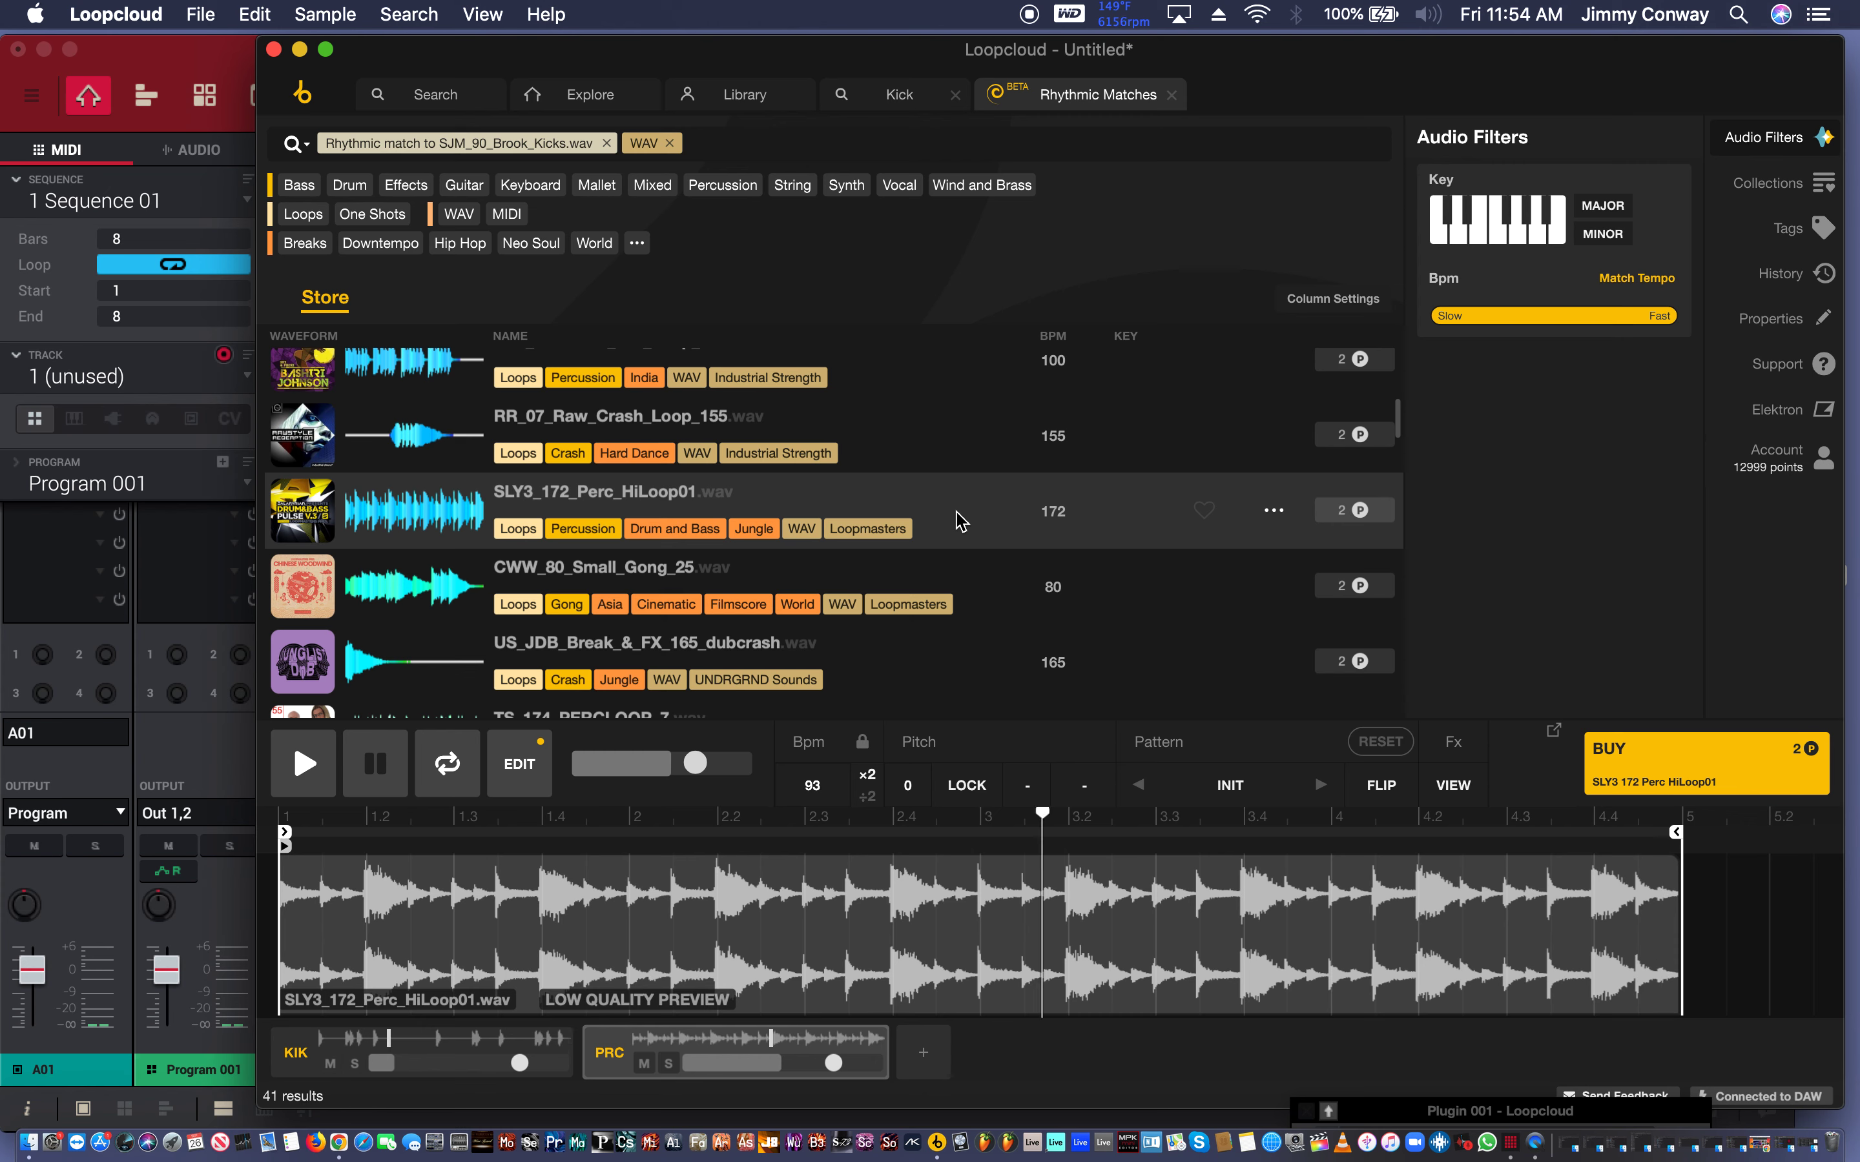
{"action": "left_click", "coordinate": [967, 598]}
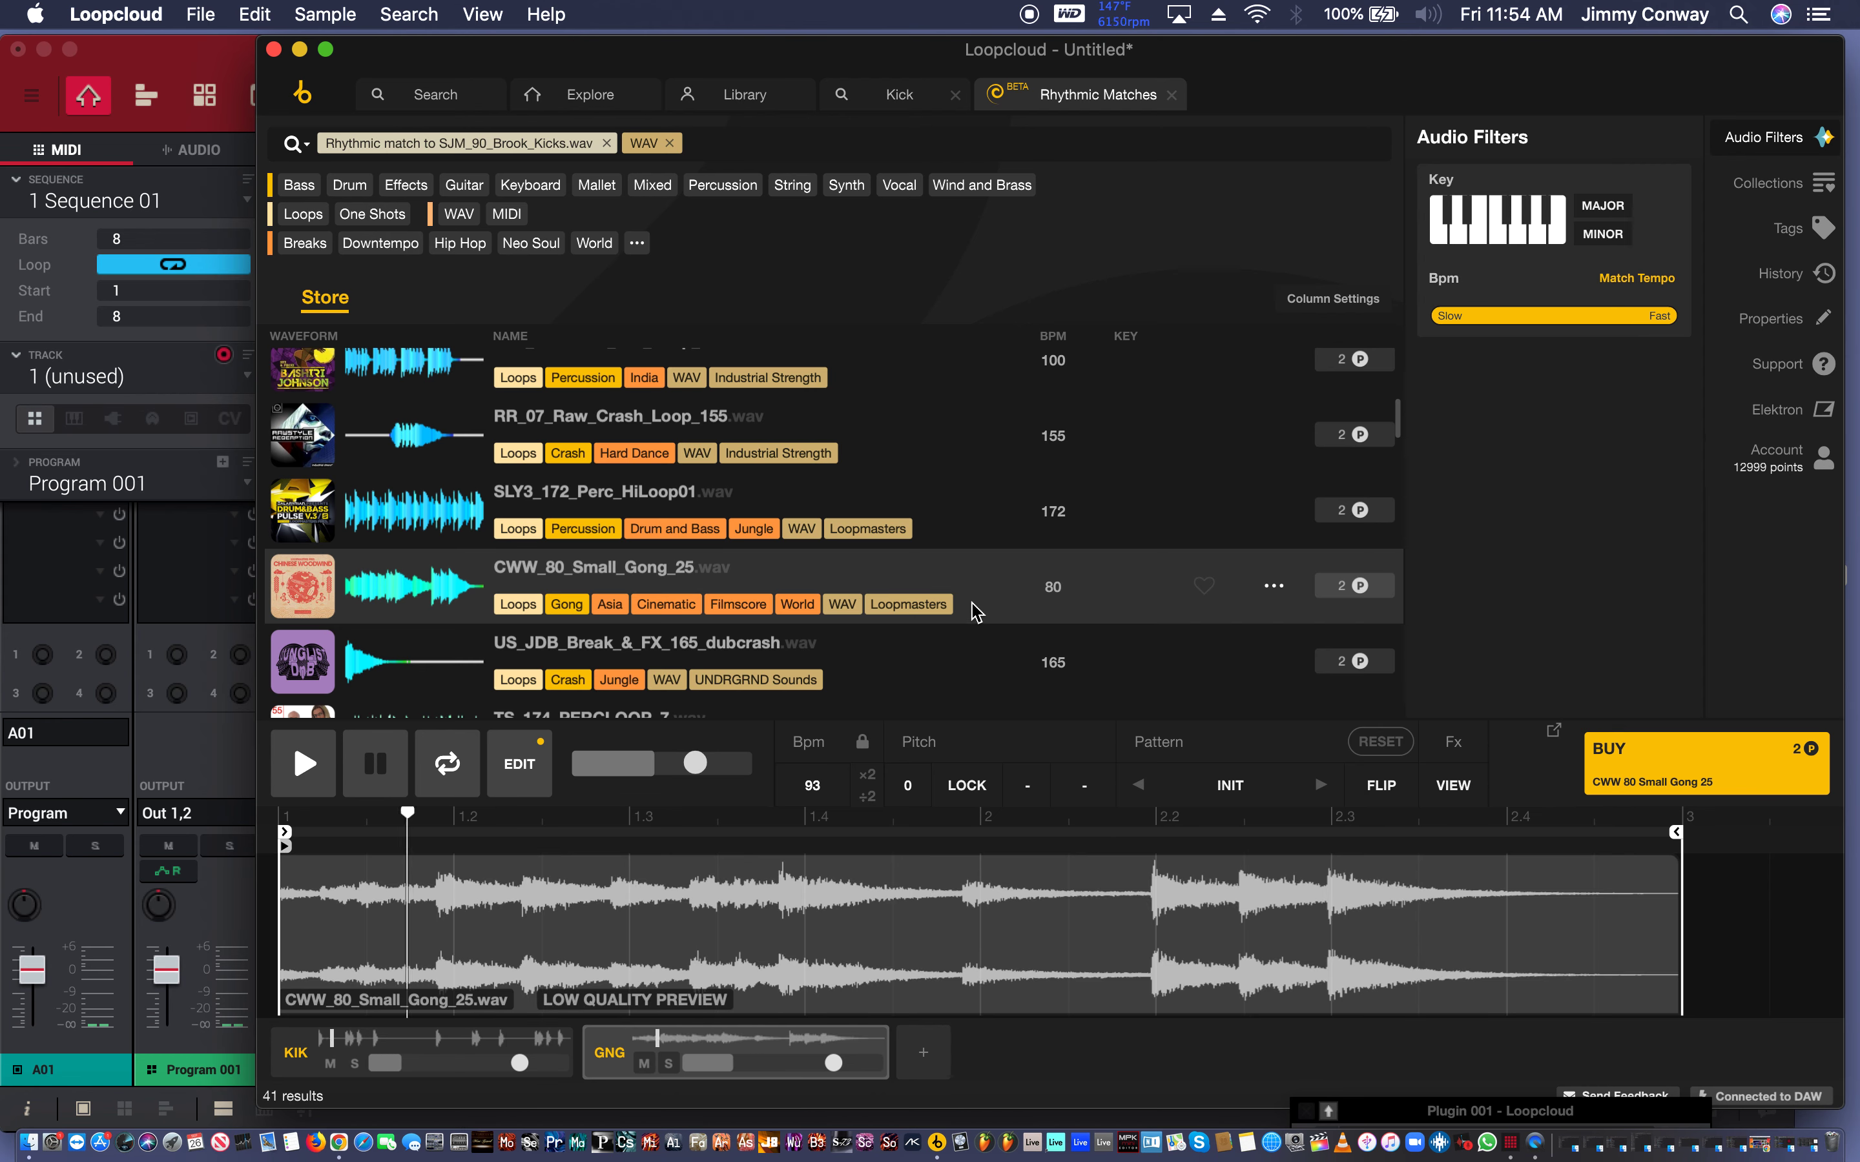
{"action": "scroll", "coordinate": [974, 607], "scroll_direction": "up", "scroll_amount": 3}
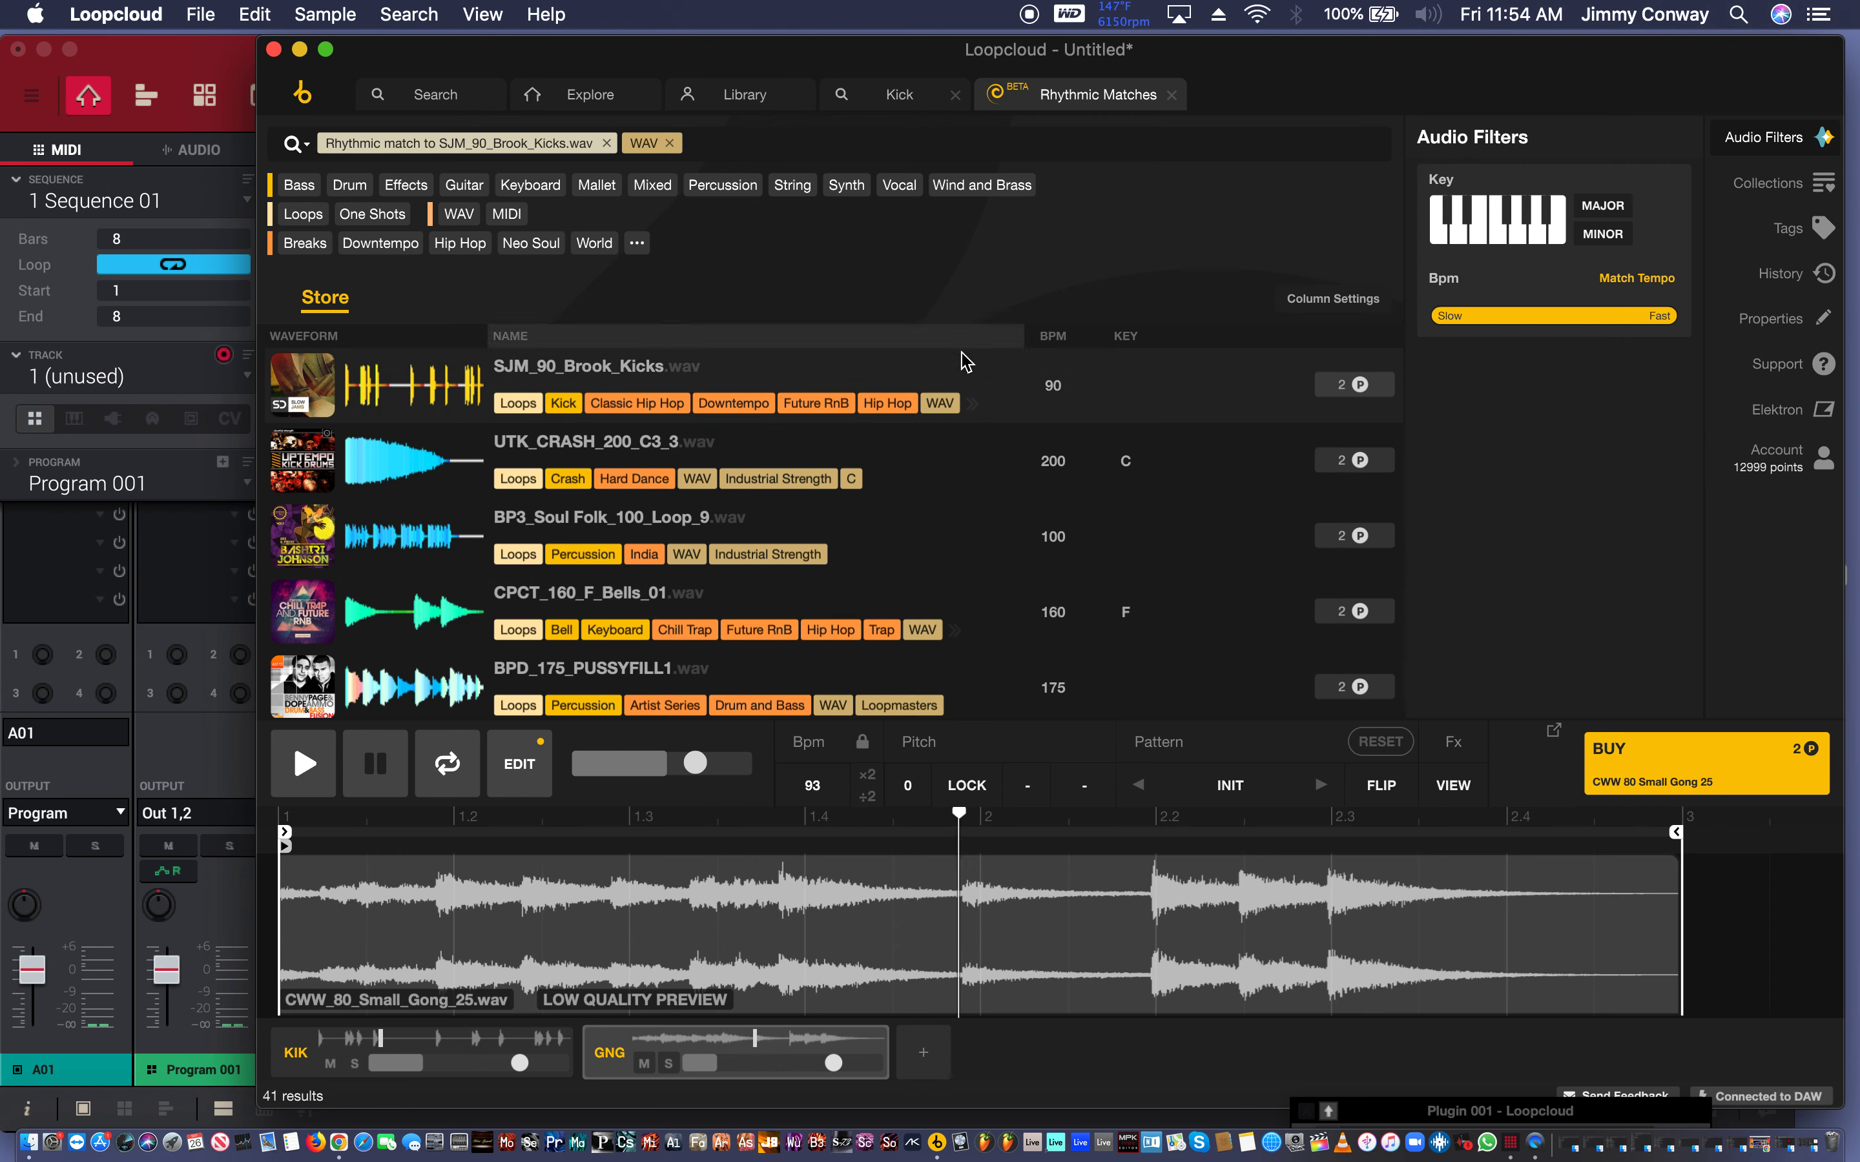
{"action": "left_click", "coordinate": [995, 523]}
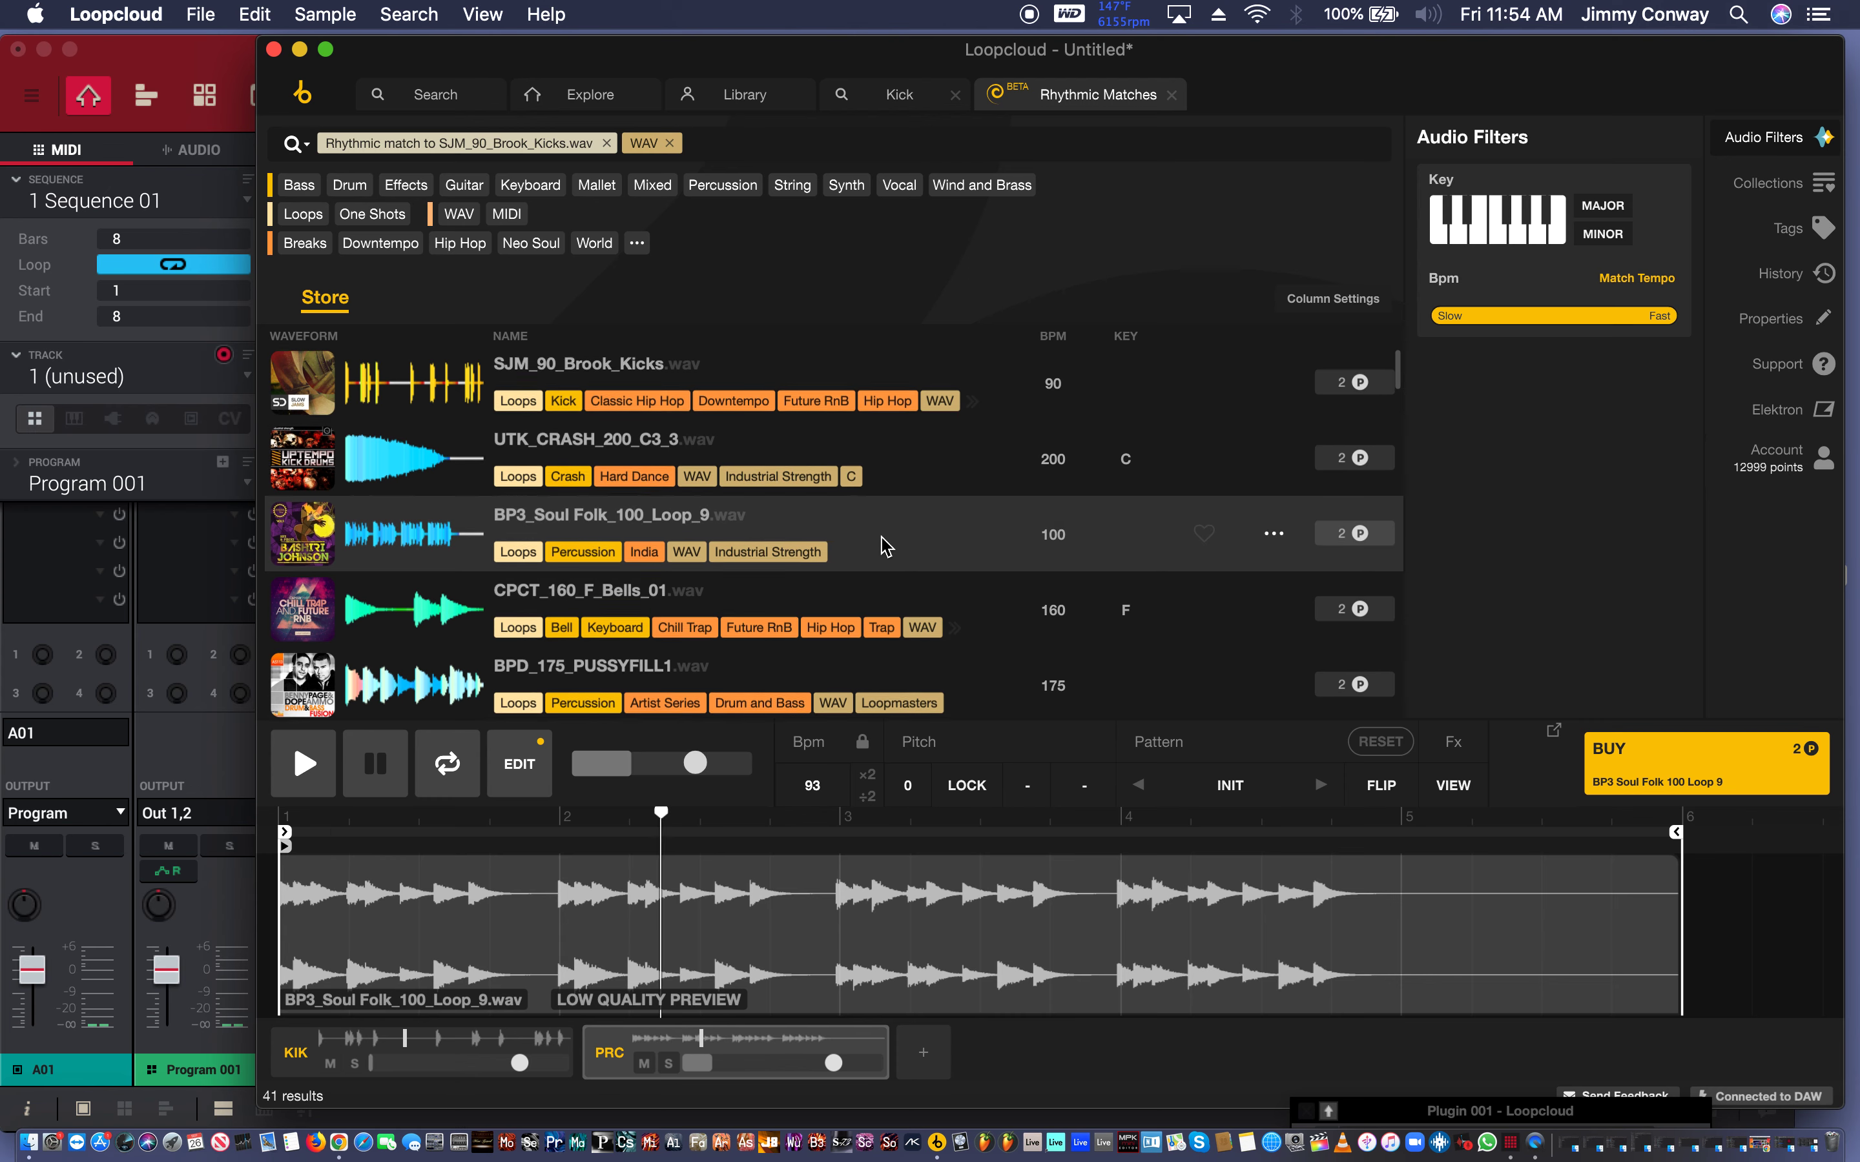
{"action": "scroll", "coordinate": [880, 539], "scroll_direction": "down", "scroll_amount": 5}
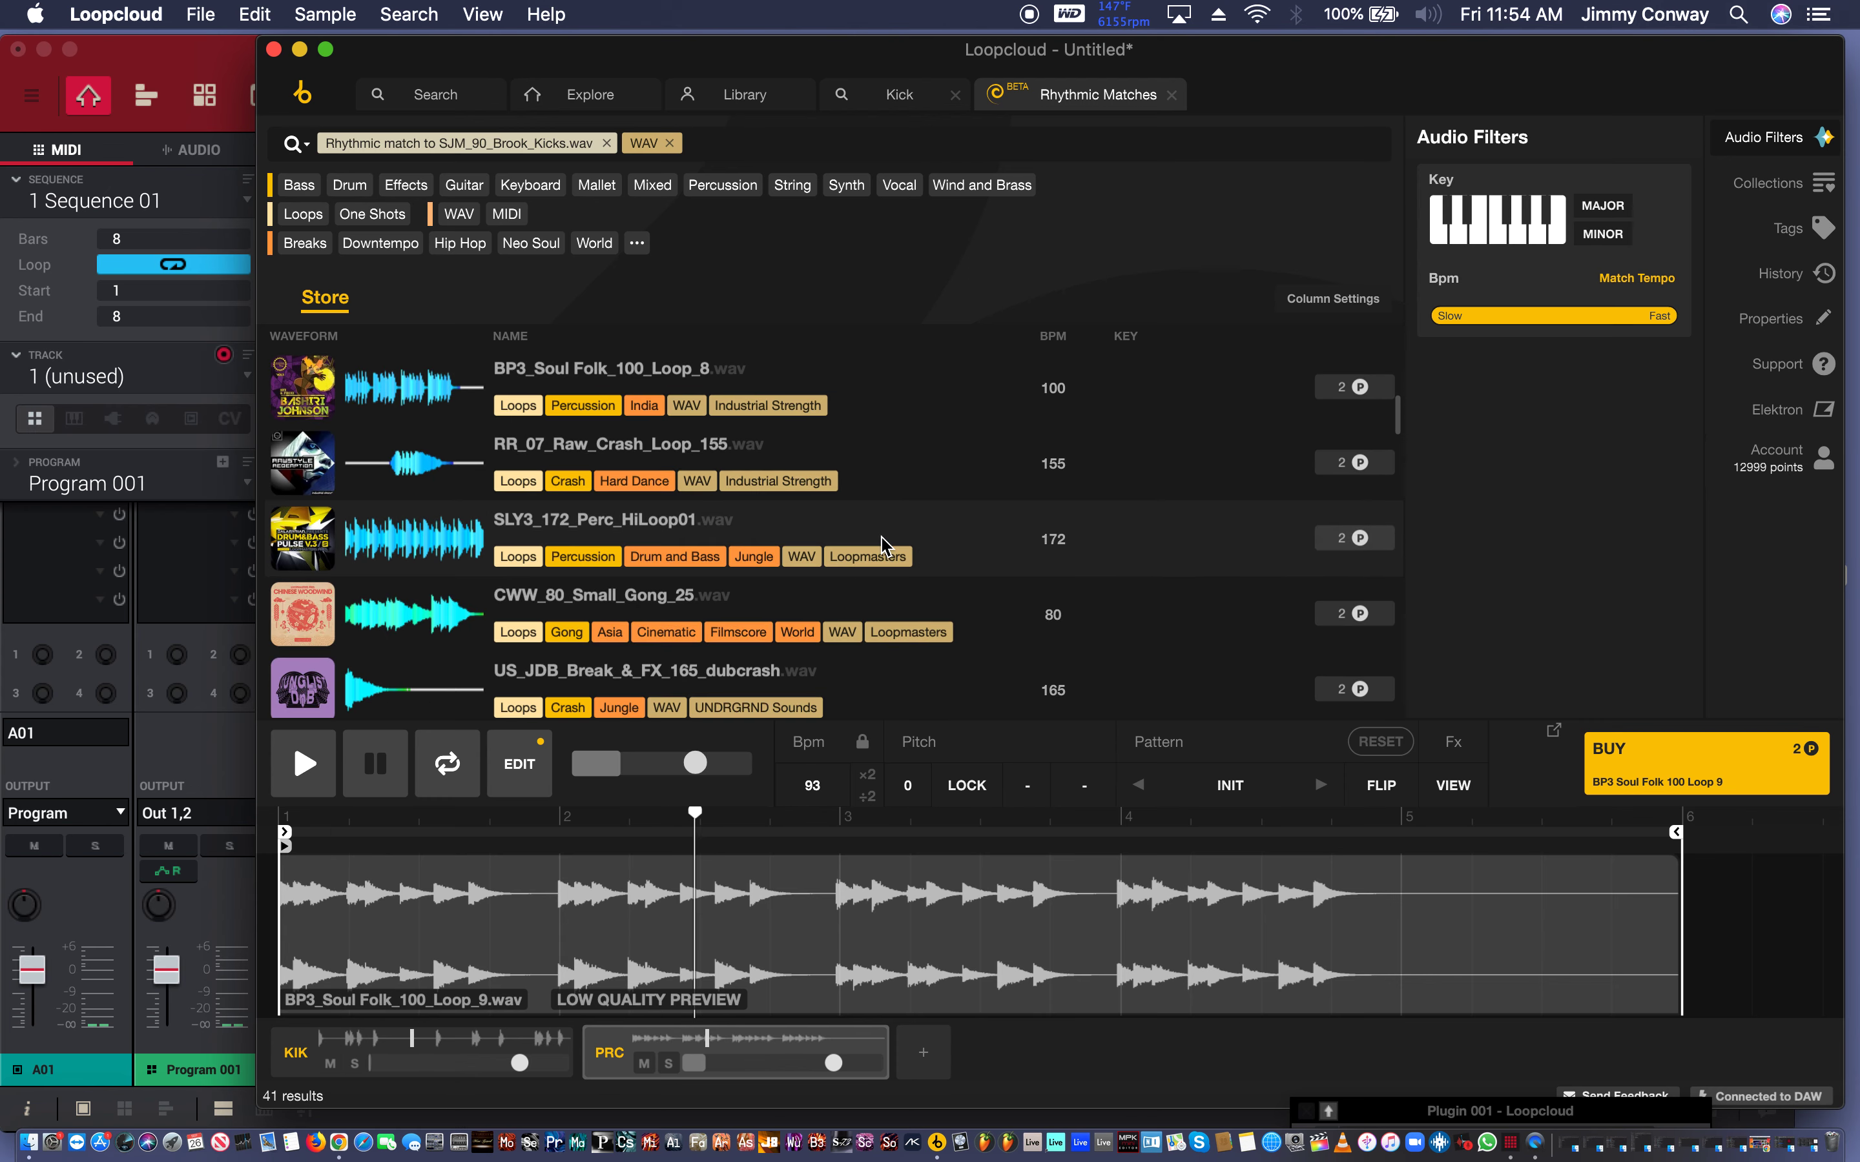
{"action": "left_click", "coordinate": [930, 1039]}
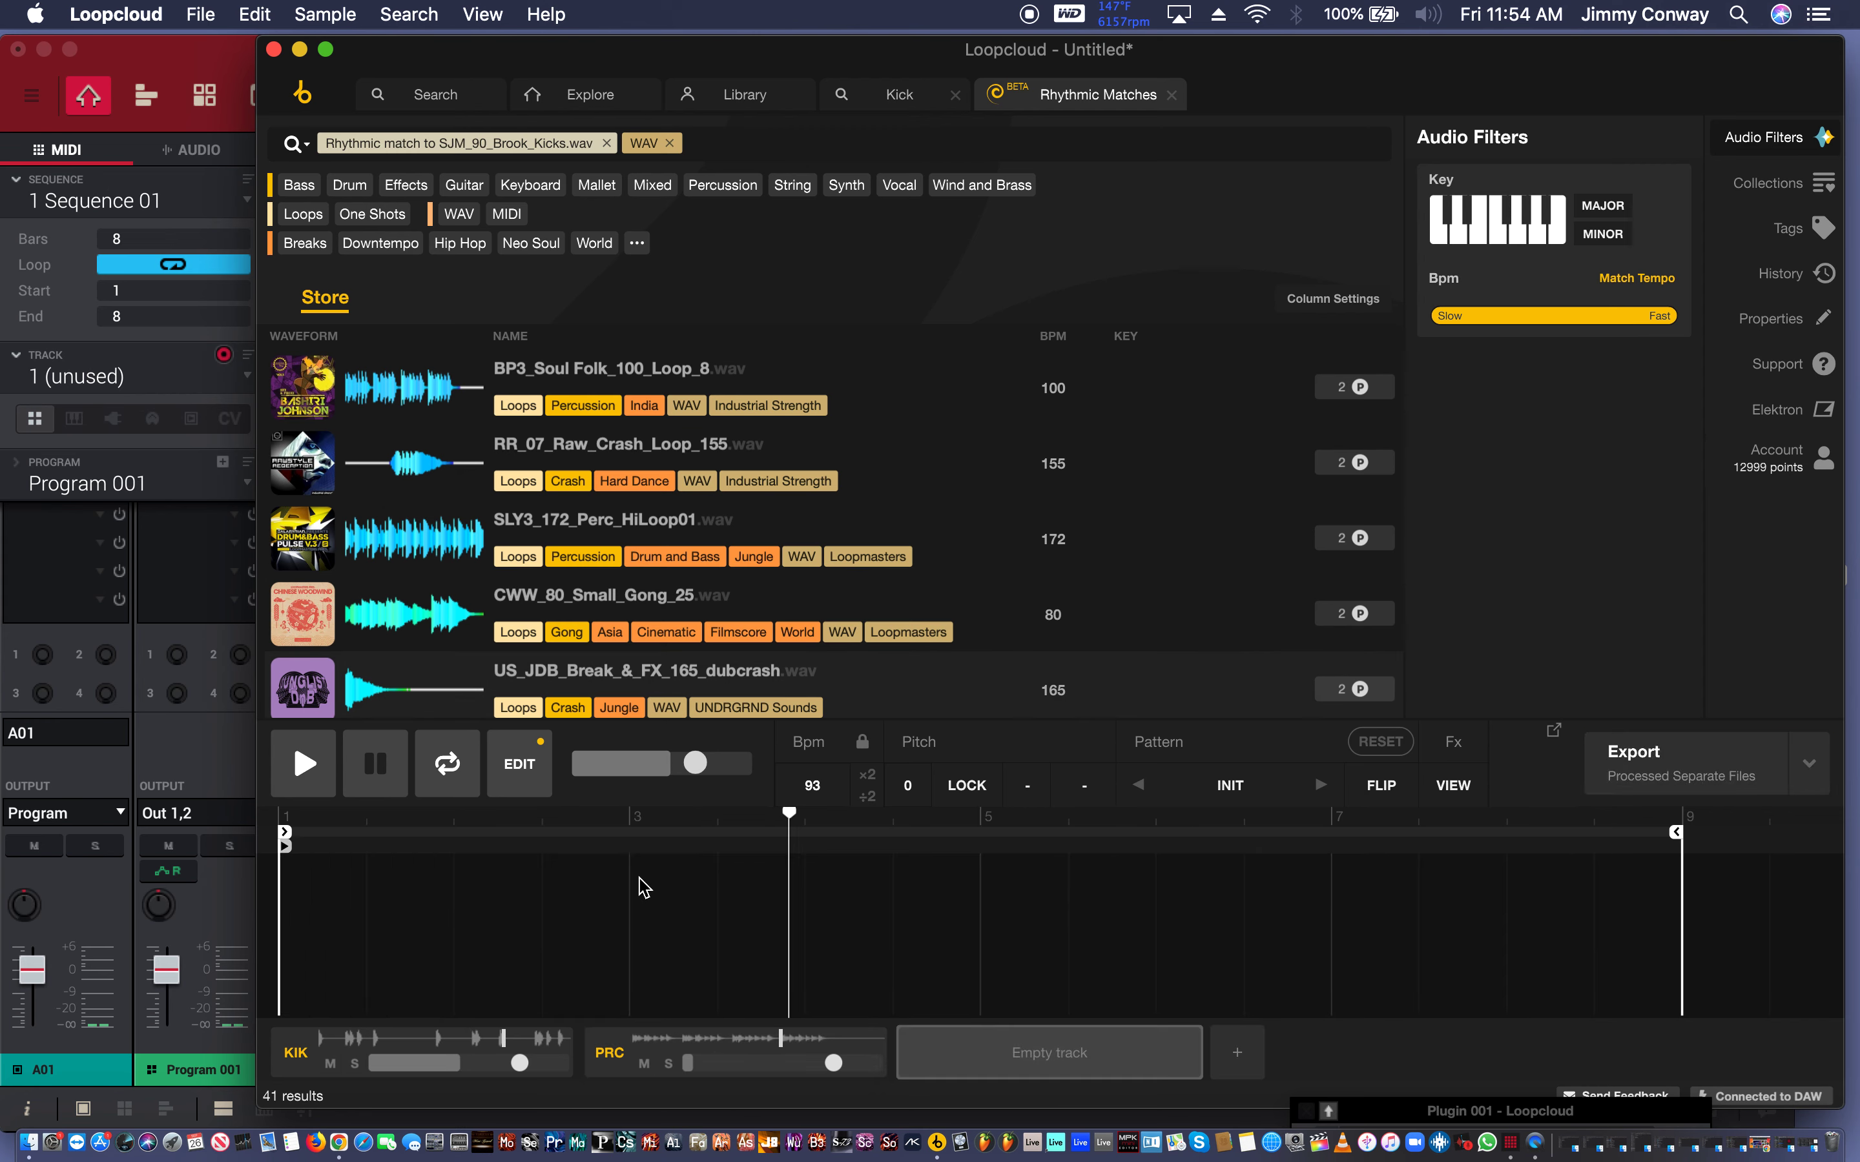
Silence all the slices of the SJM_90_Brook_Kicks loop on the kick track.
{"action": "left_click", "coordinate": [439, 1066]}
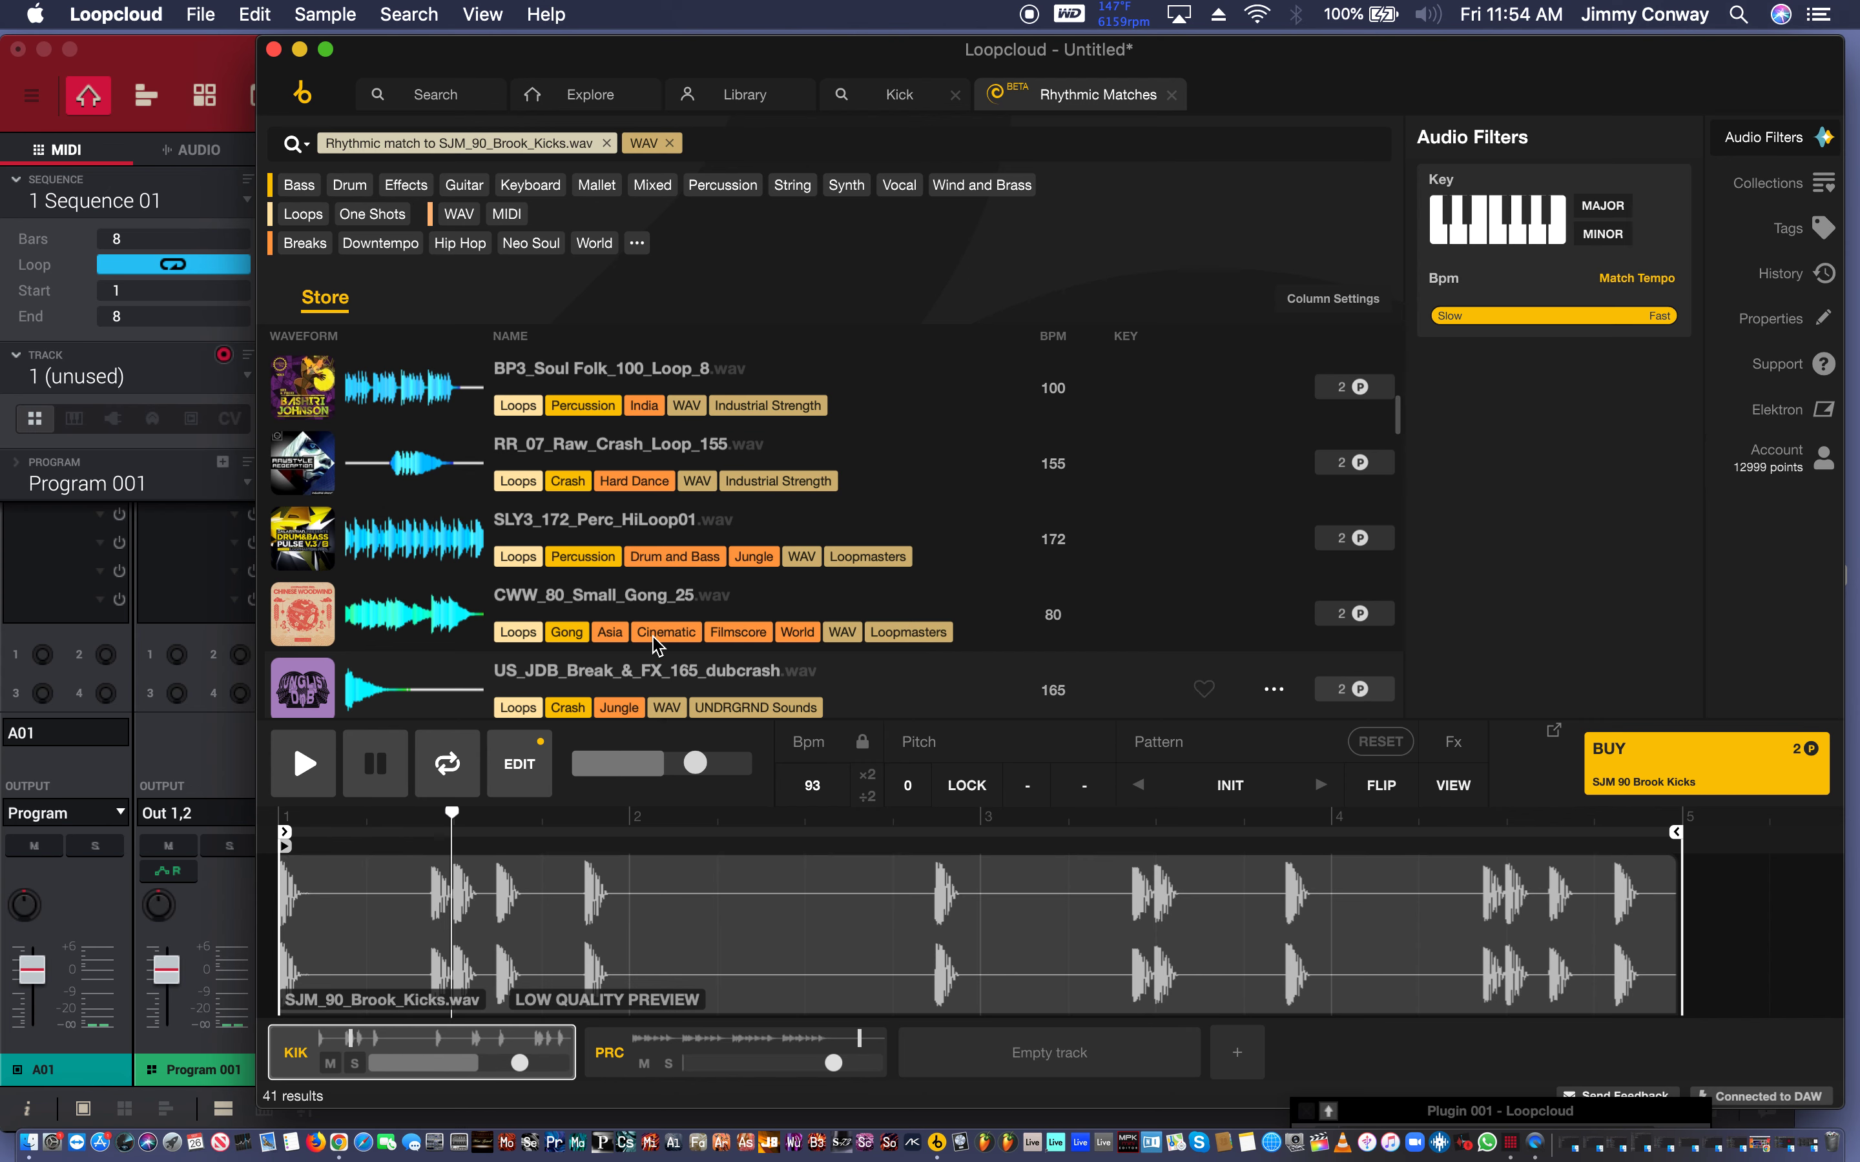
{"action": "scroll", "coordinate": [659, 455], "scroll_direction": "down", "scroll_amount": 5}
{"action": "scroll", "coordinate": [662, 457], "scroll_direction": "up", "scroll_amount": 1}
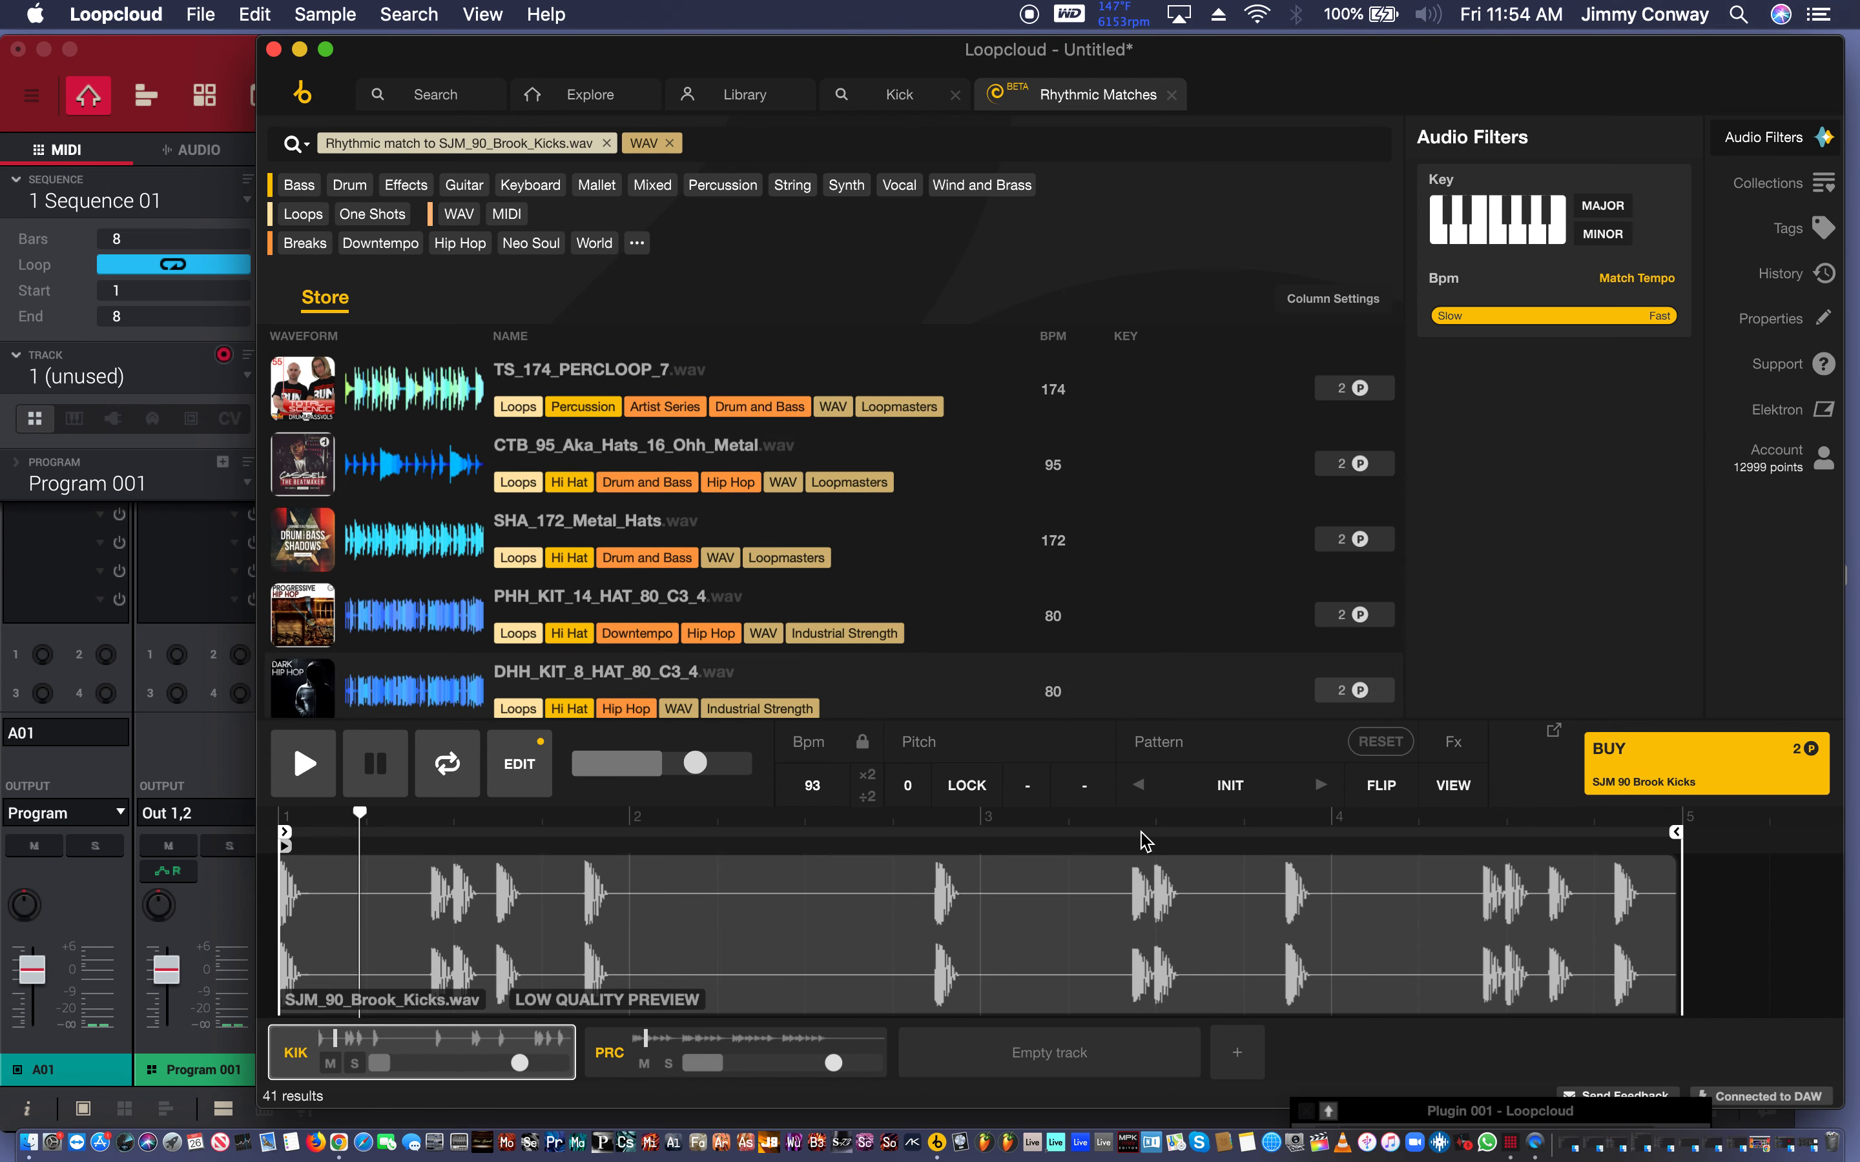
{"action": "left_click", "coordinate": [1055, 905]}
{"action": "left_click_drag", "start_coordinate": [1055, 905], "coordinate": [767, 847]}
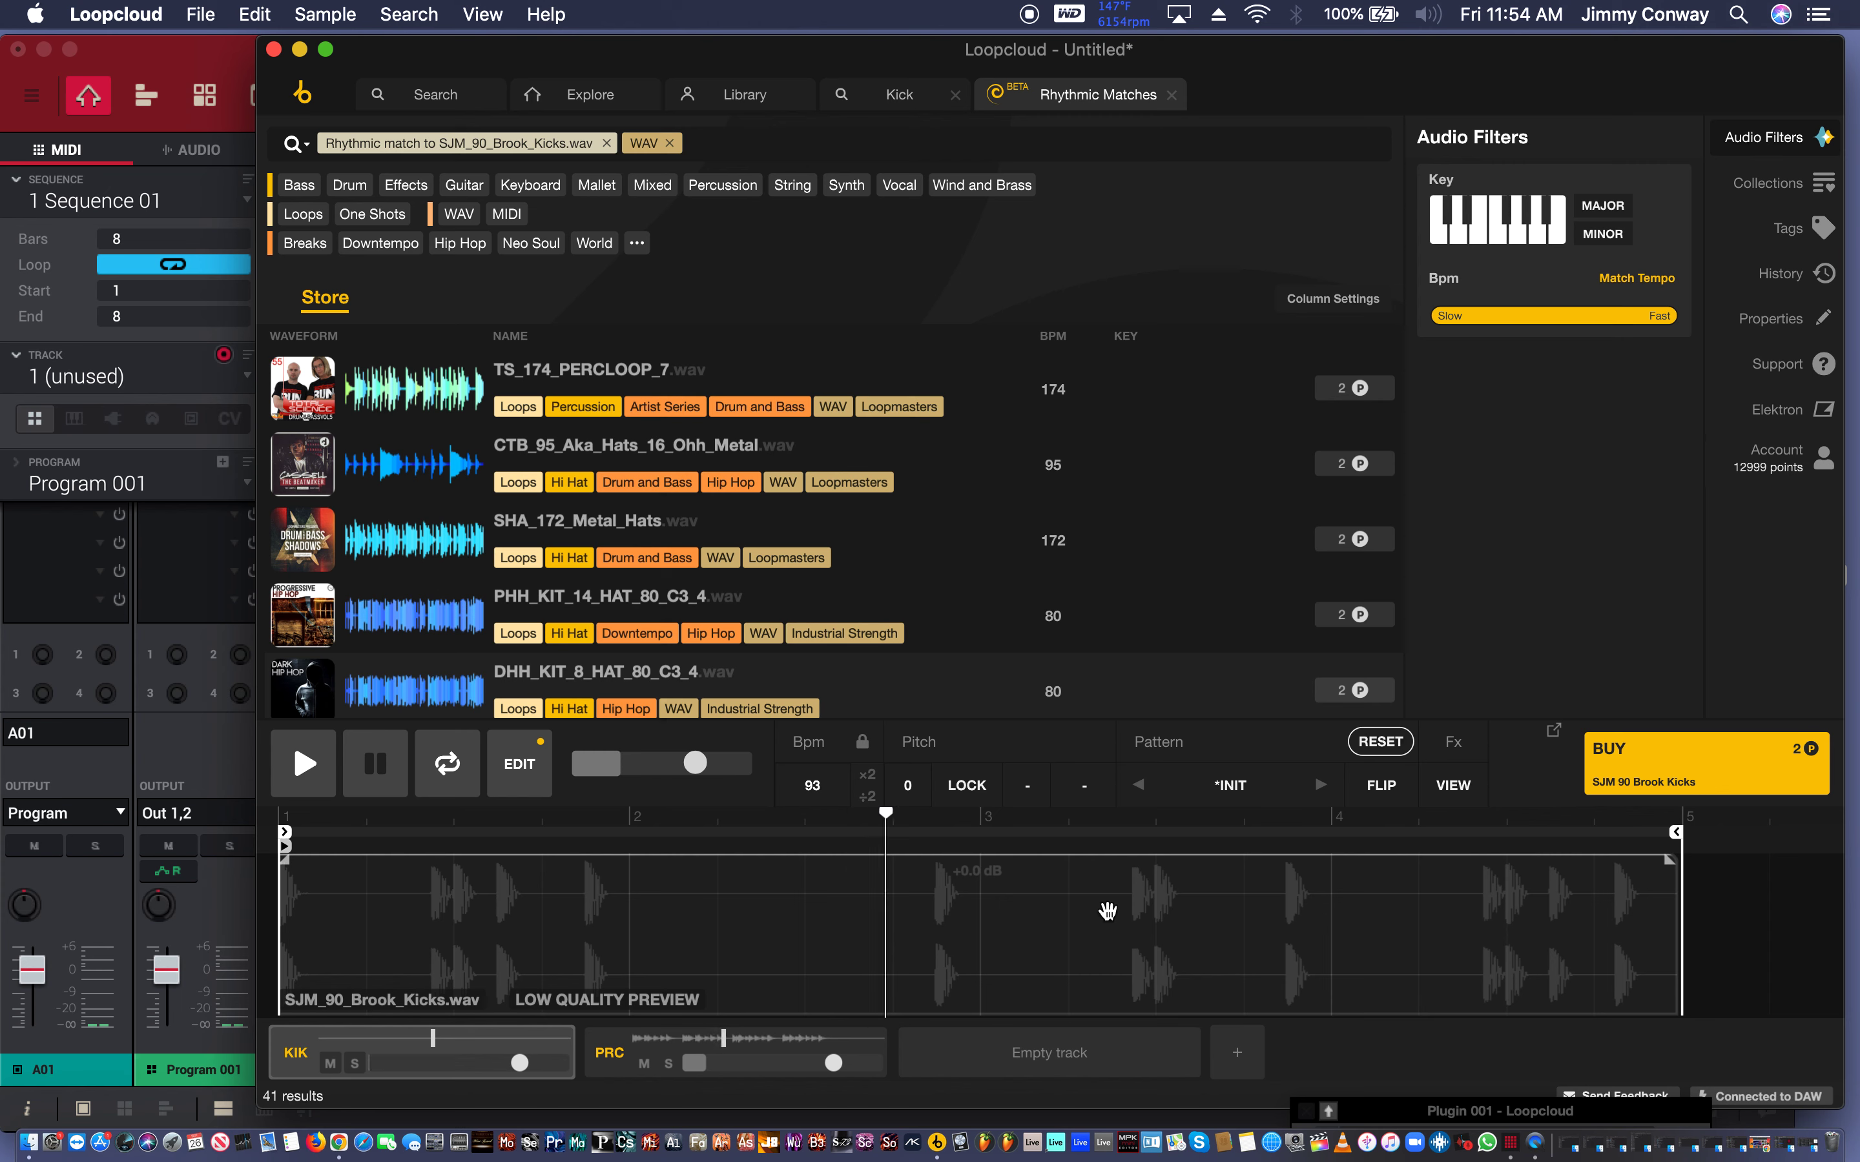
Load the PHH_KIT_14_HAT_80_C3_4 hi-hat loop onto the empty third track.
{"action": "left_click", "coordinate": [800, 1042]}
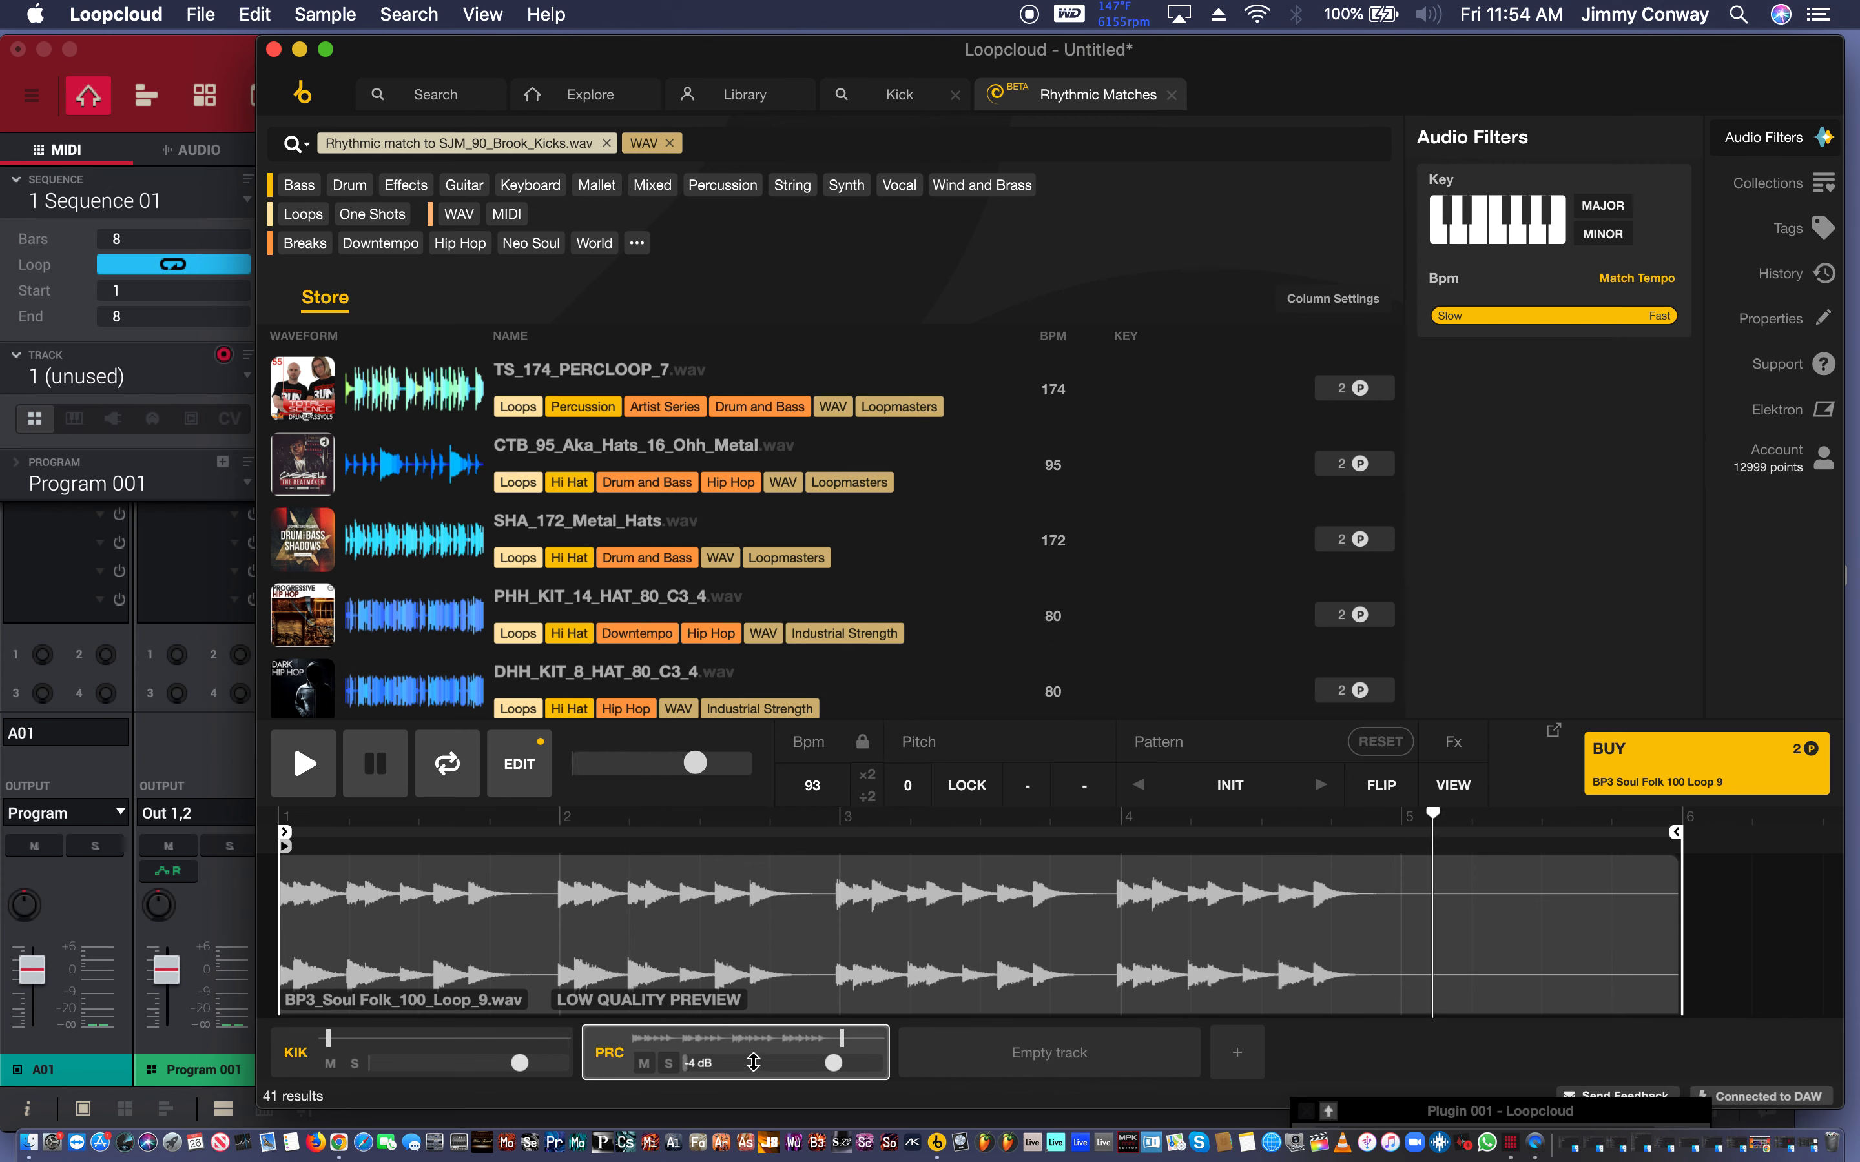
{"action": "left_click", "coordinate": [1050, 1054]}
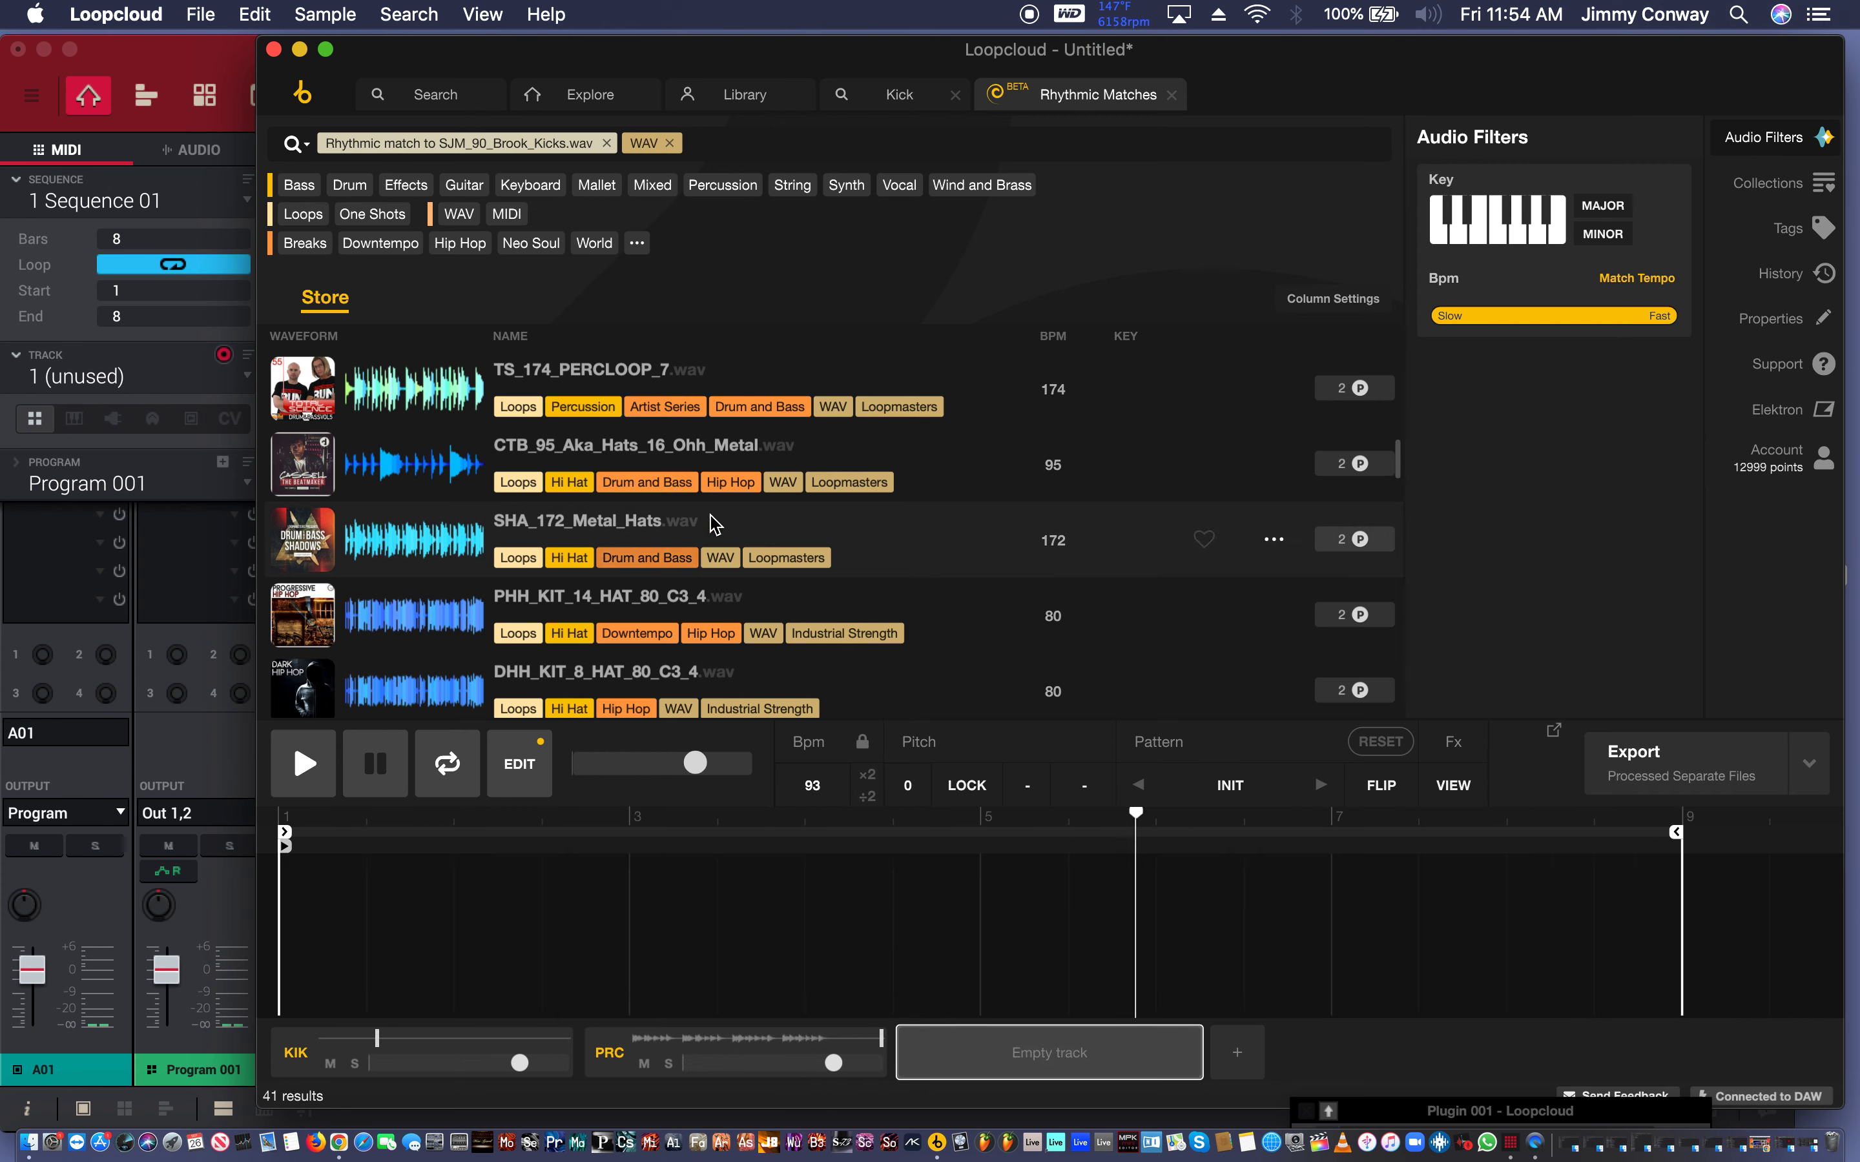
{"action": "left_click", "coordinate": [722, 611]}
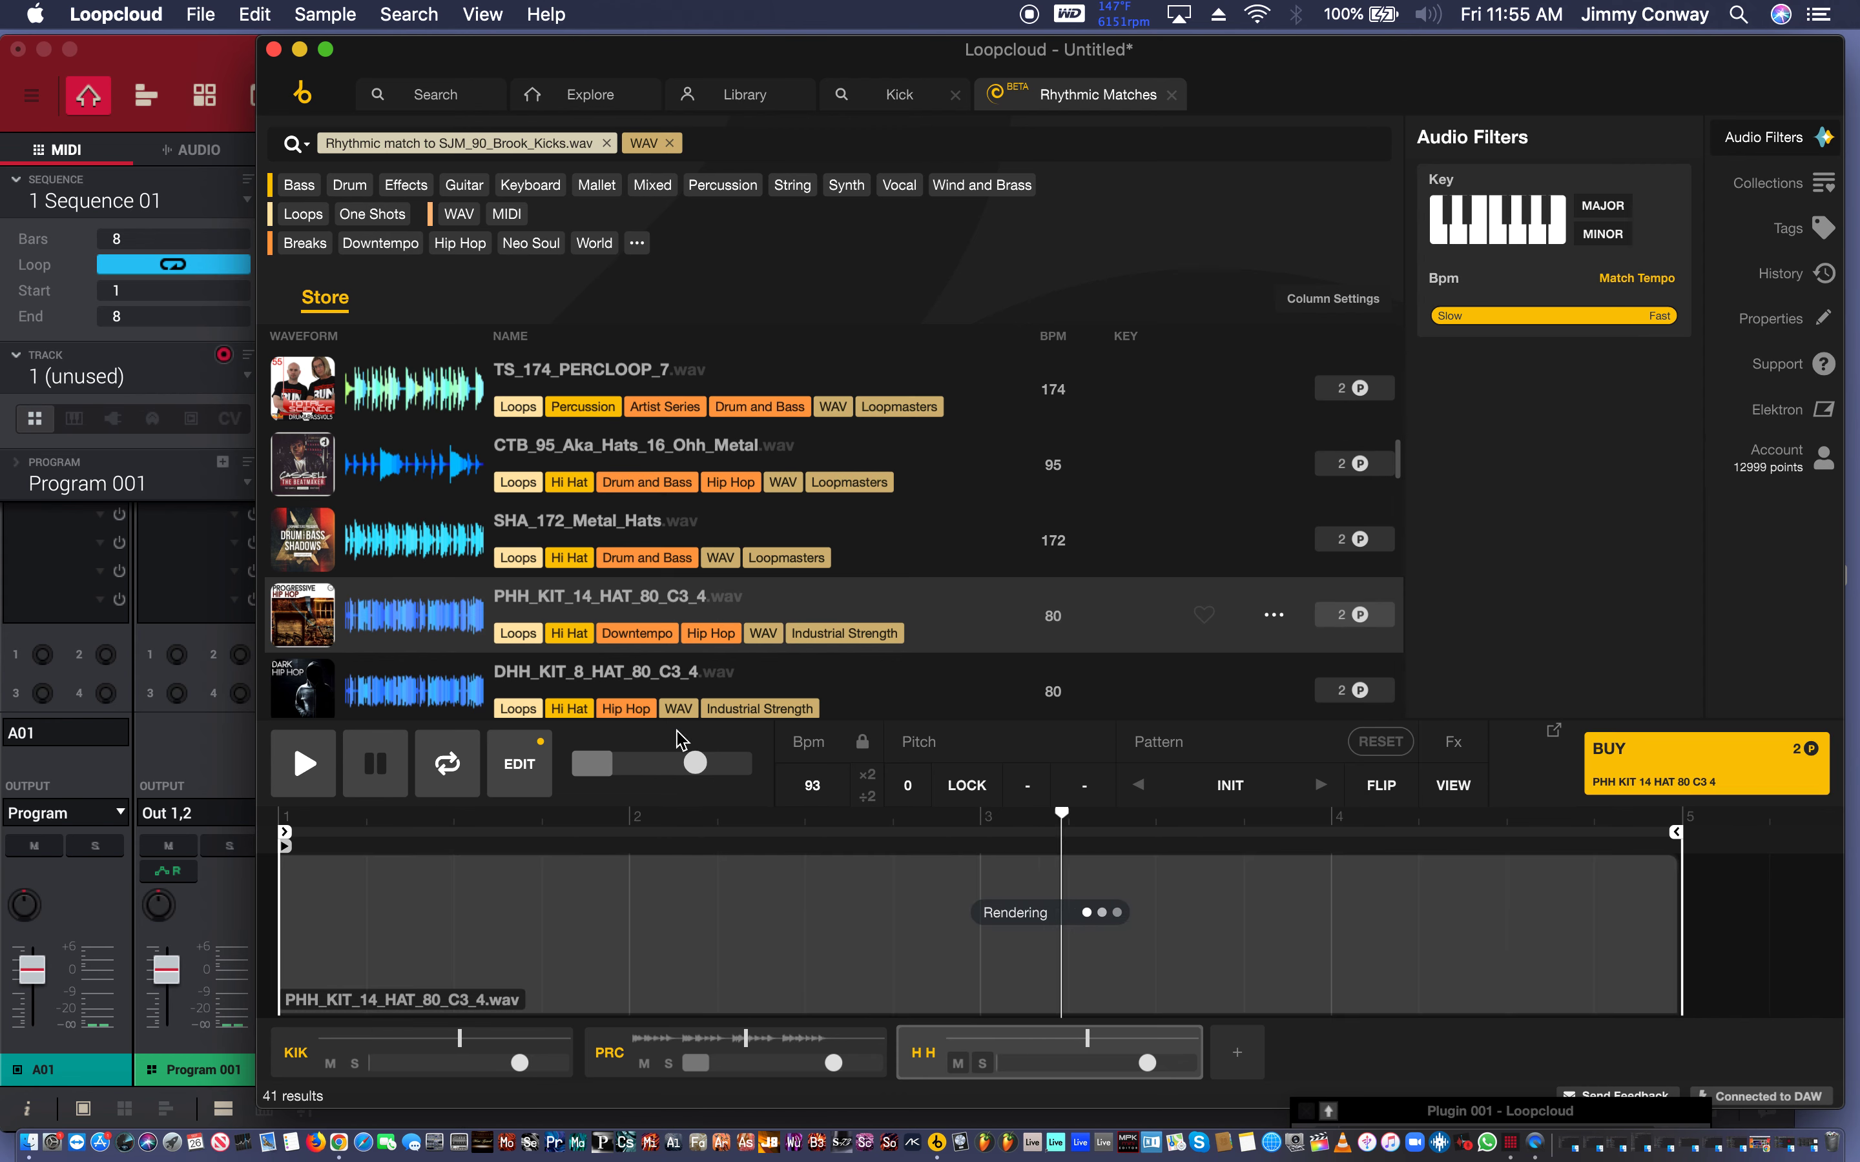
Discard the kick, percussion and hi-hat tracks by starting a new session.
{"action": "left_click", "coordinate": [474, 1053]}
{"action": "right_click", "coordinate": [481, 1037]}
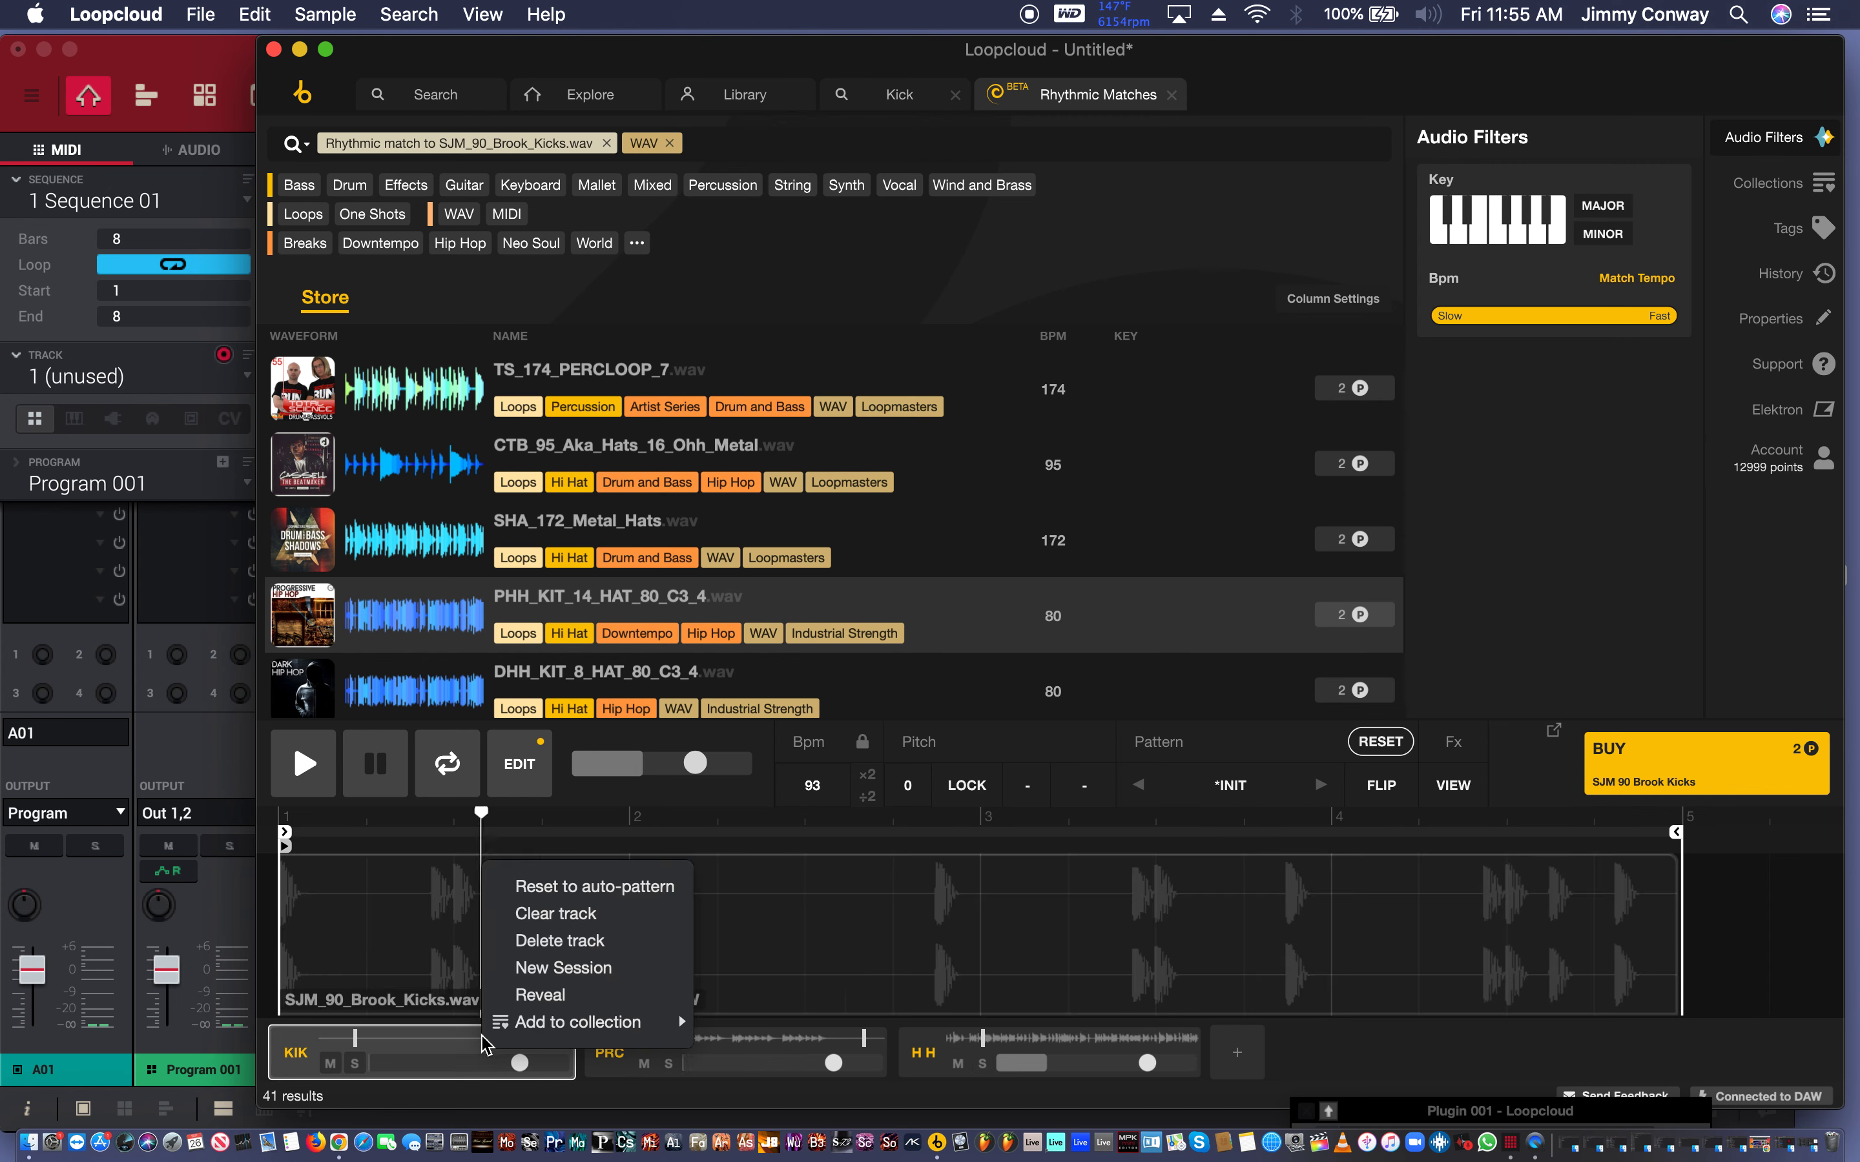
{"action": "left_click", "coordinate": [549, 968]}
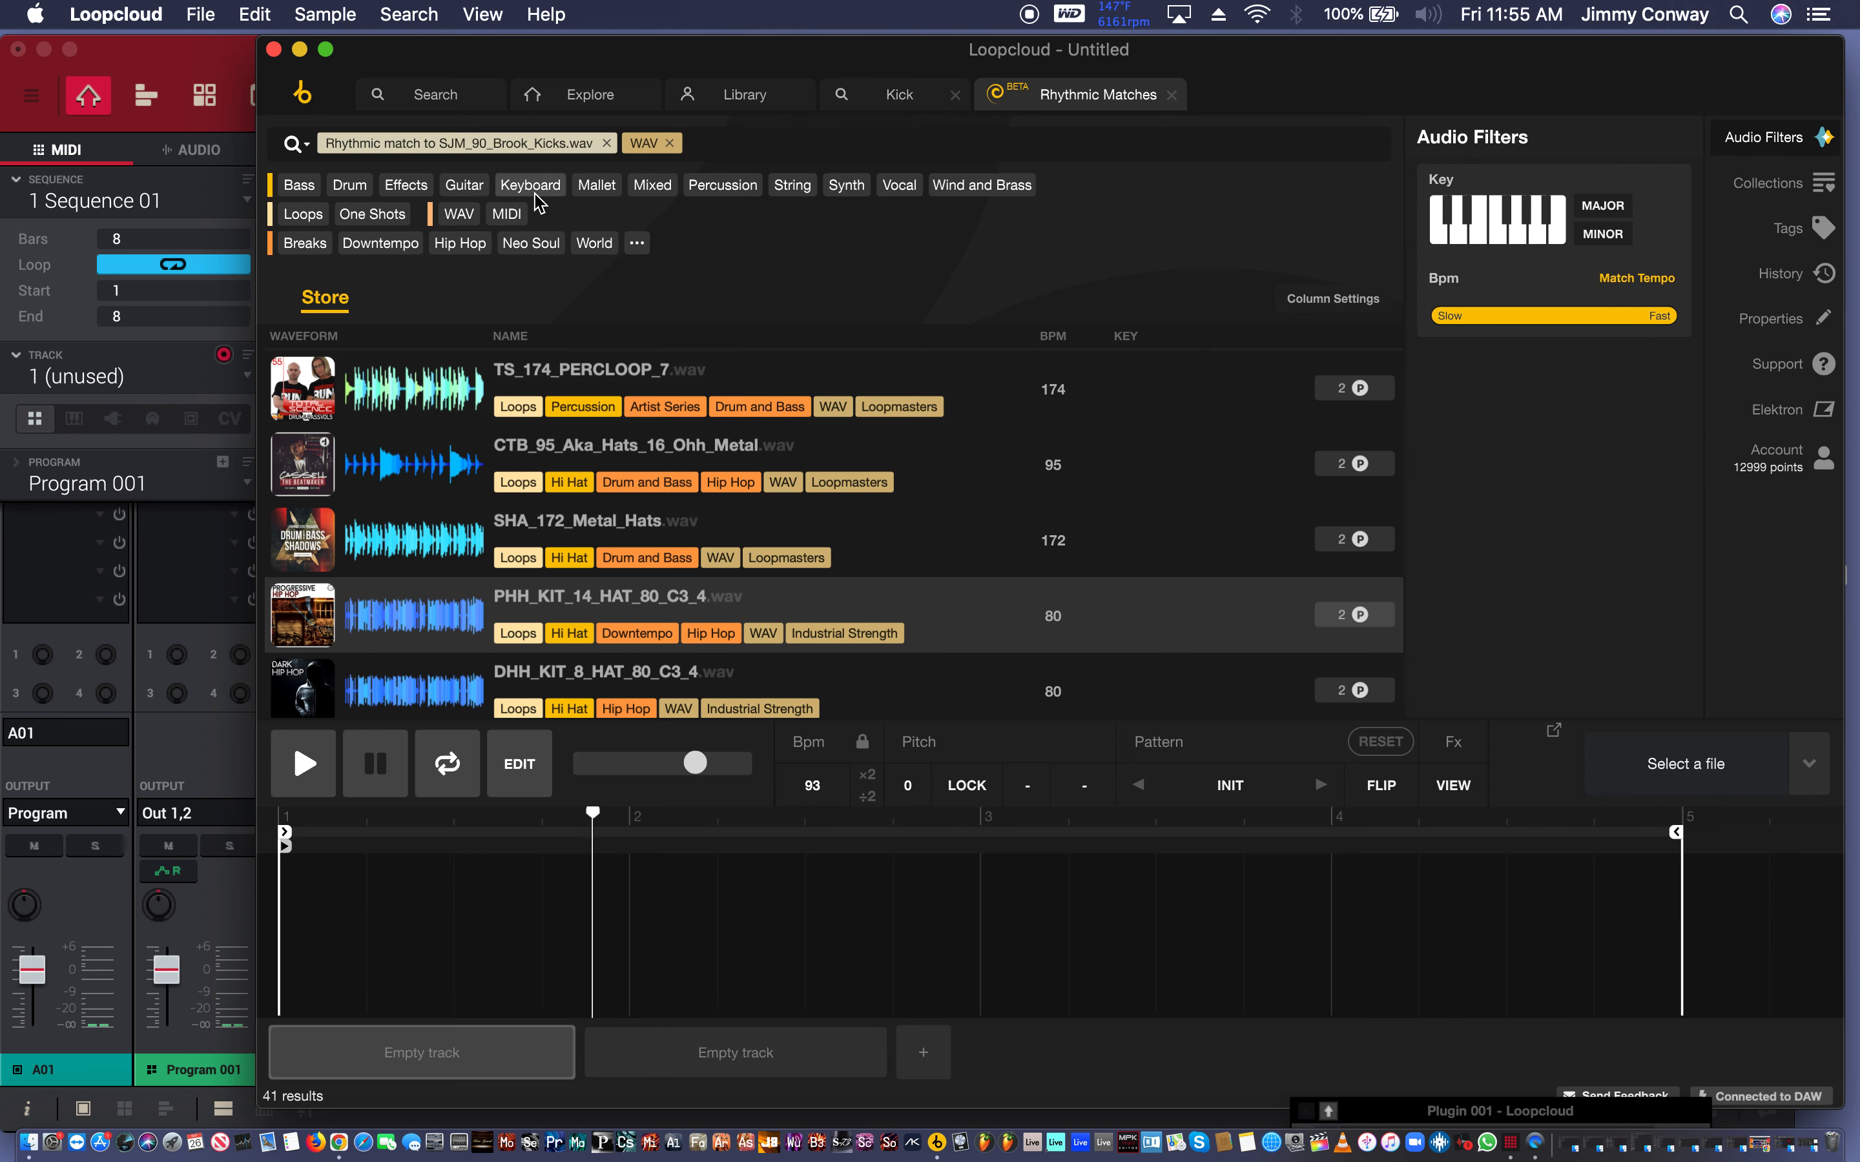
Replace the rhythmic match search with a WAV search for Keyboard loops in the Neo Soul genre.
{"action": "left_click", "coordinate": [517, 185]}
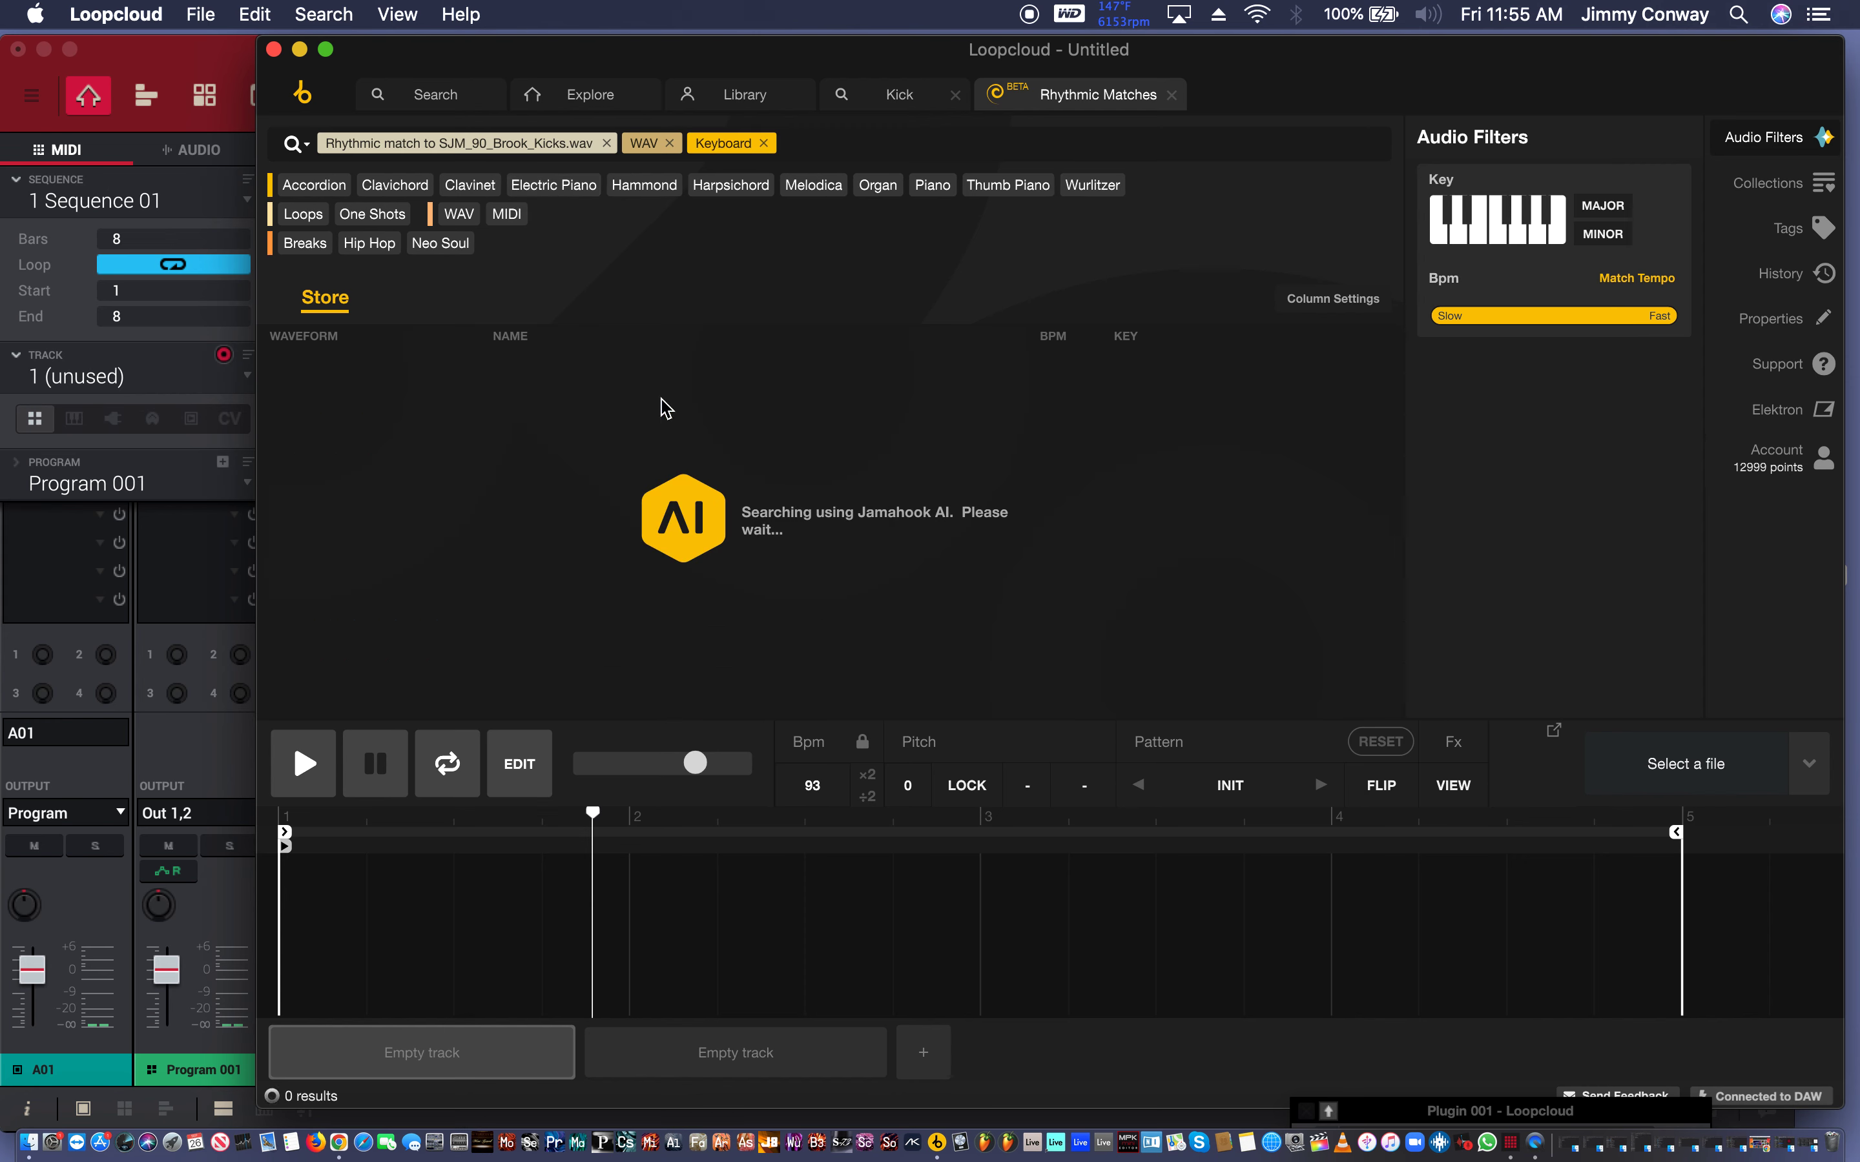
{"action": "left_click", "coordinate": [606, 144]}
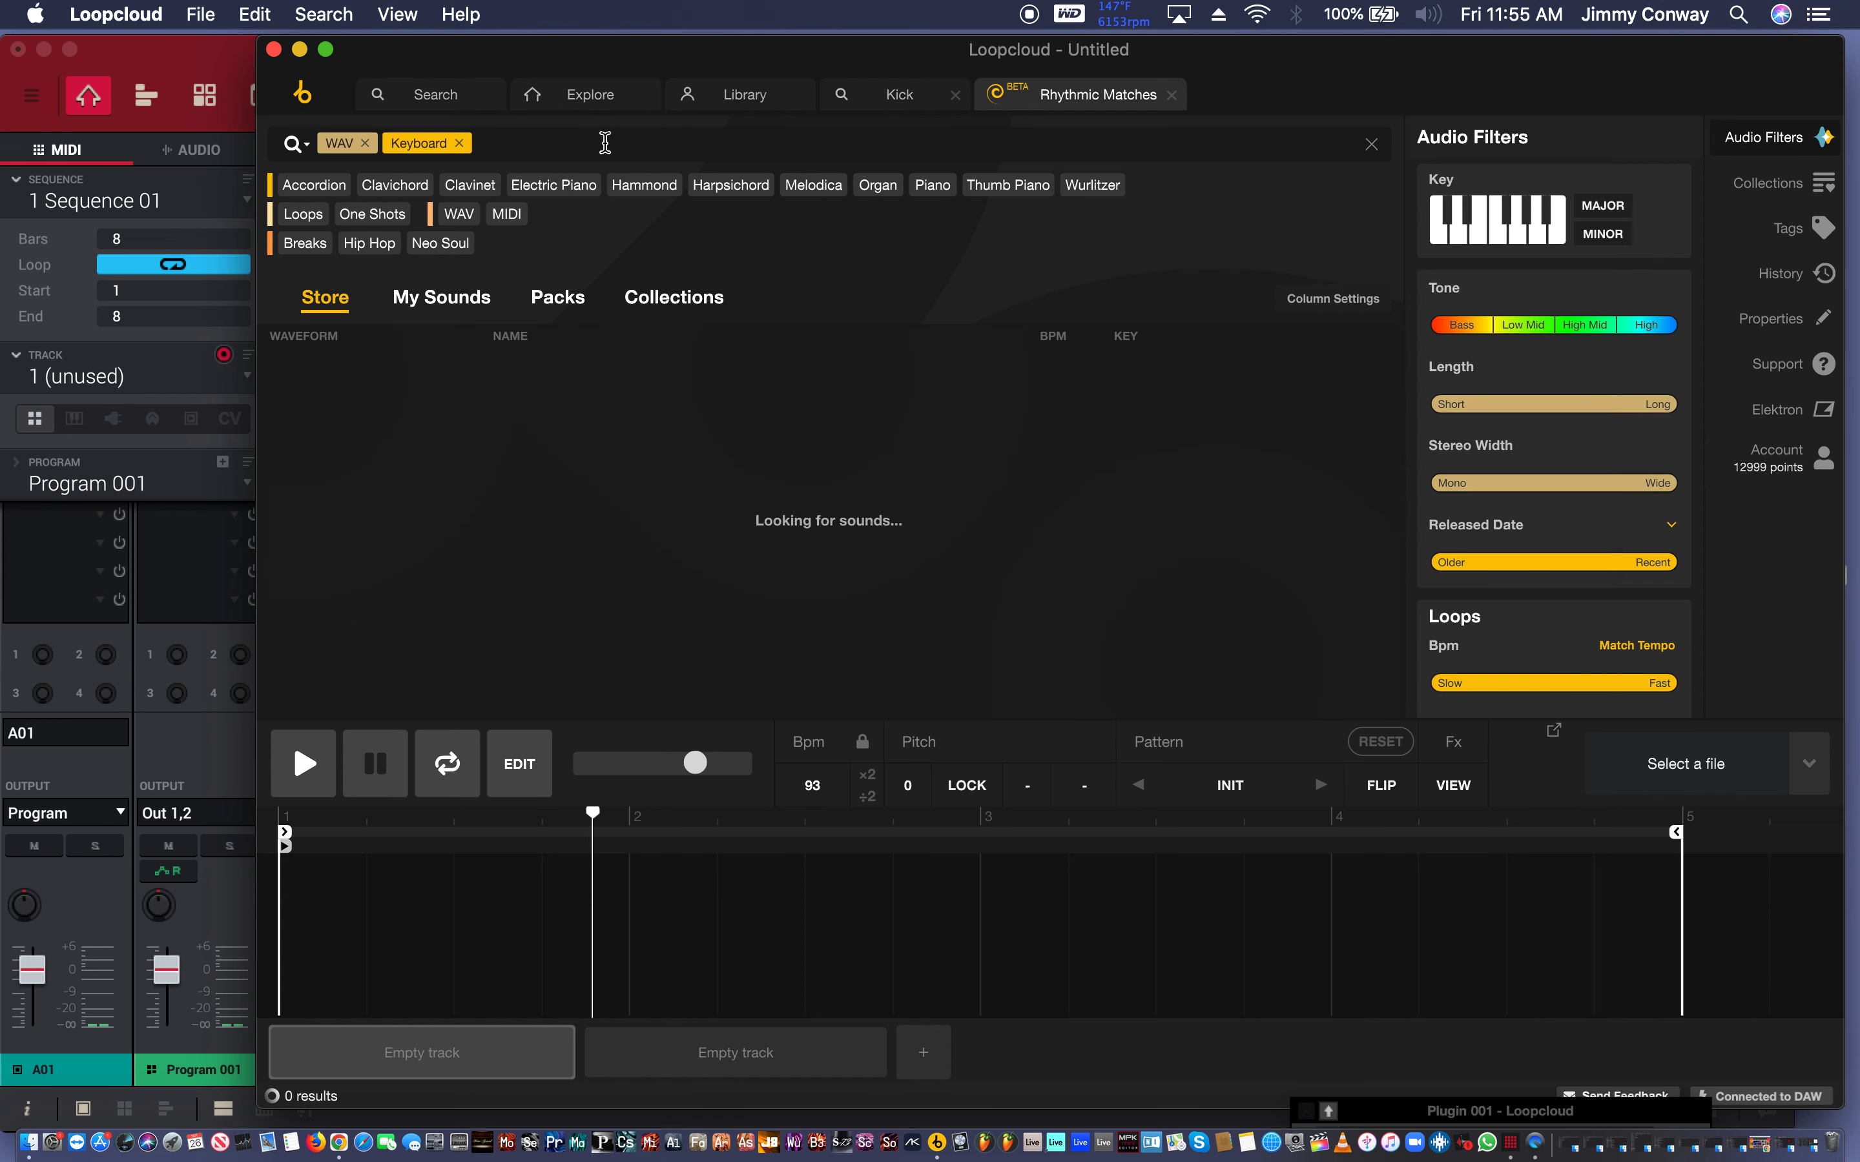
{"action": "left_click", "coordinate": [458, 144]}
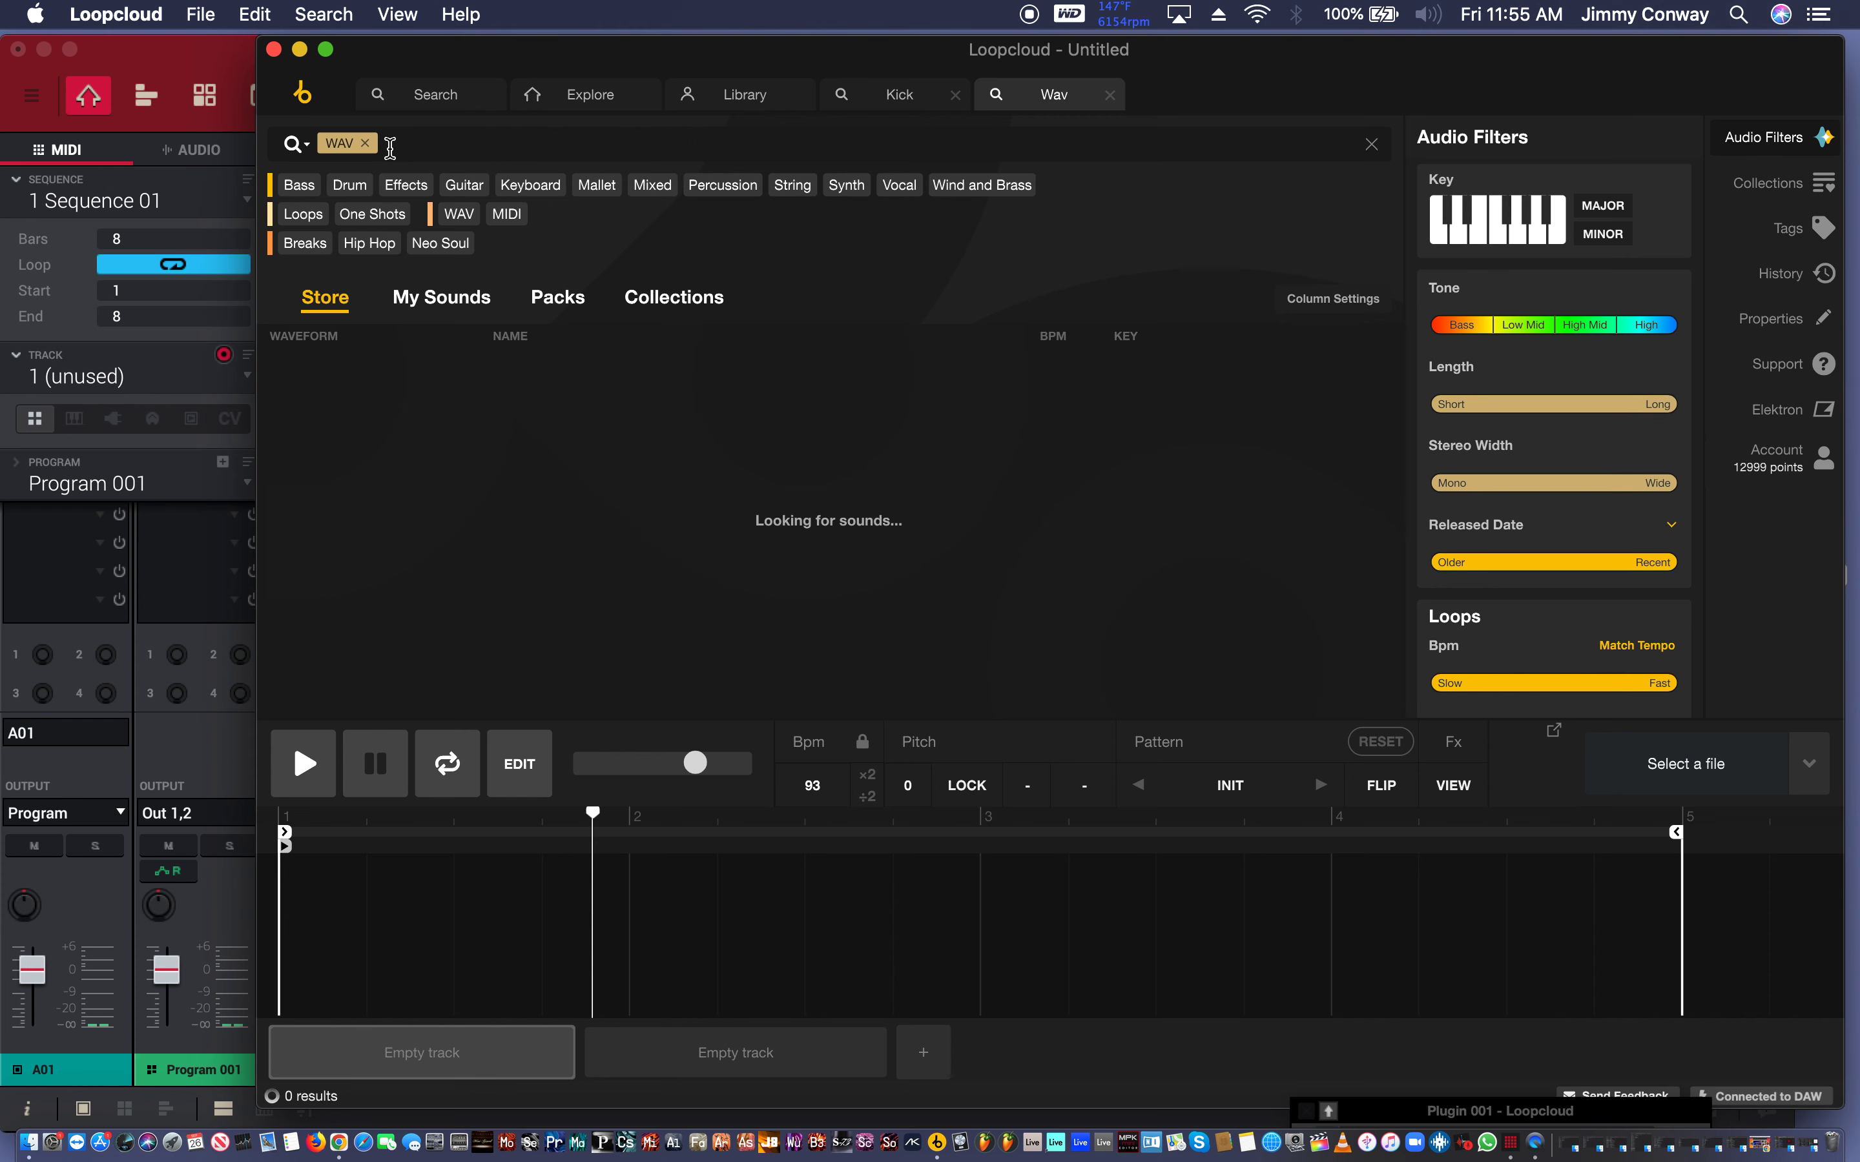
{"action": "left_click", "coordinate": [549, 191]}
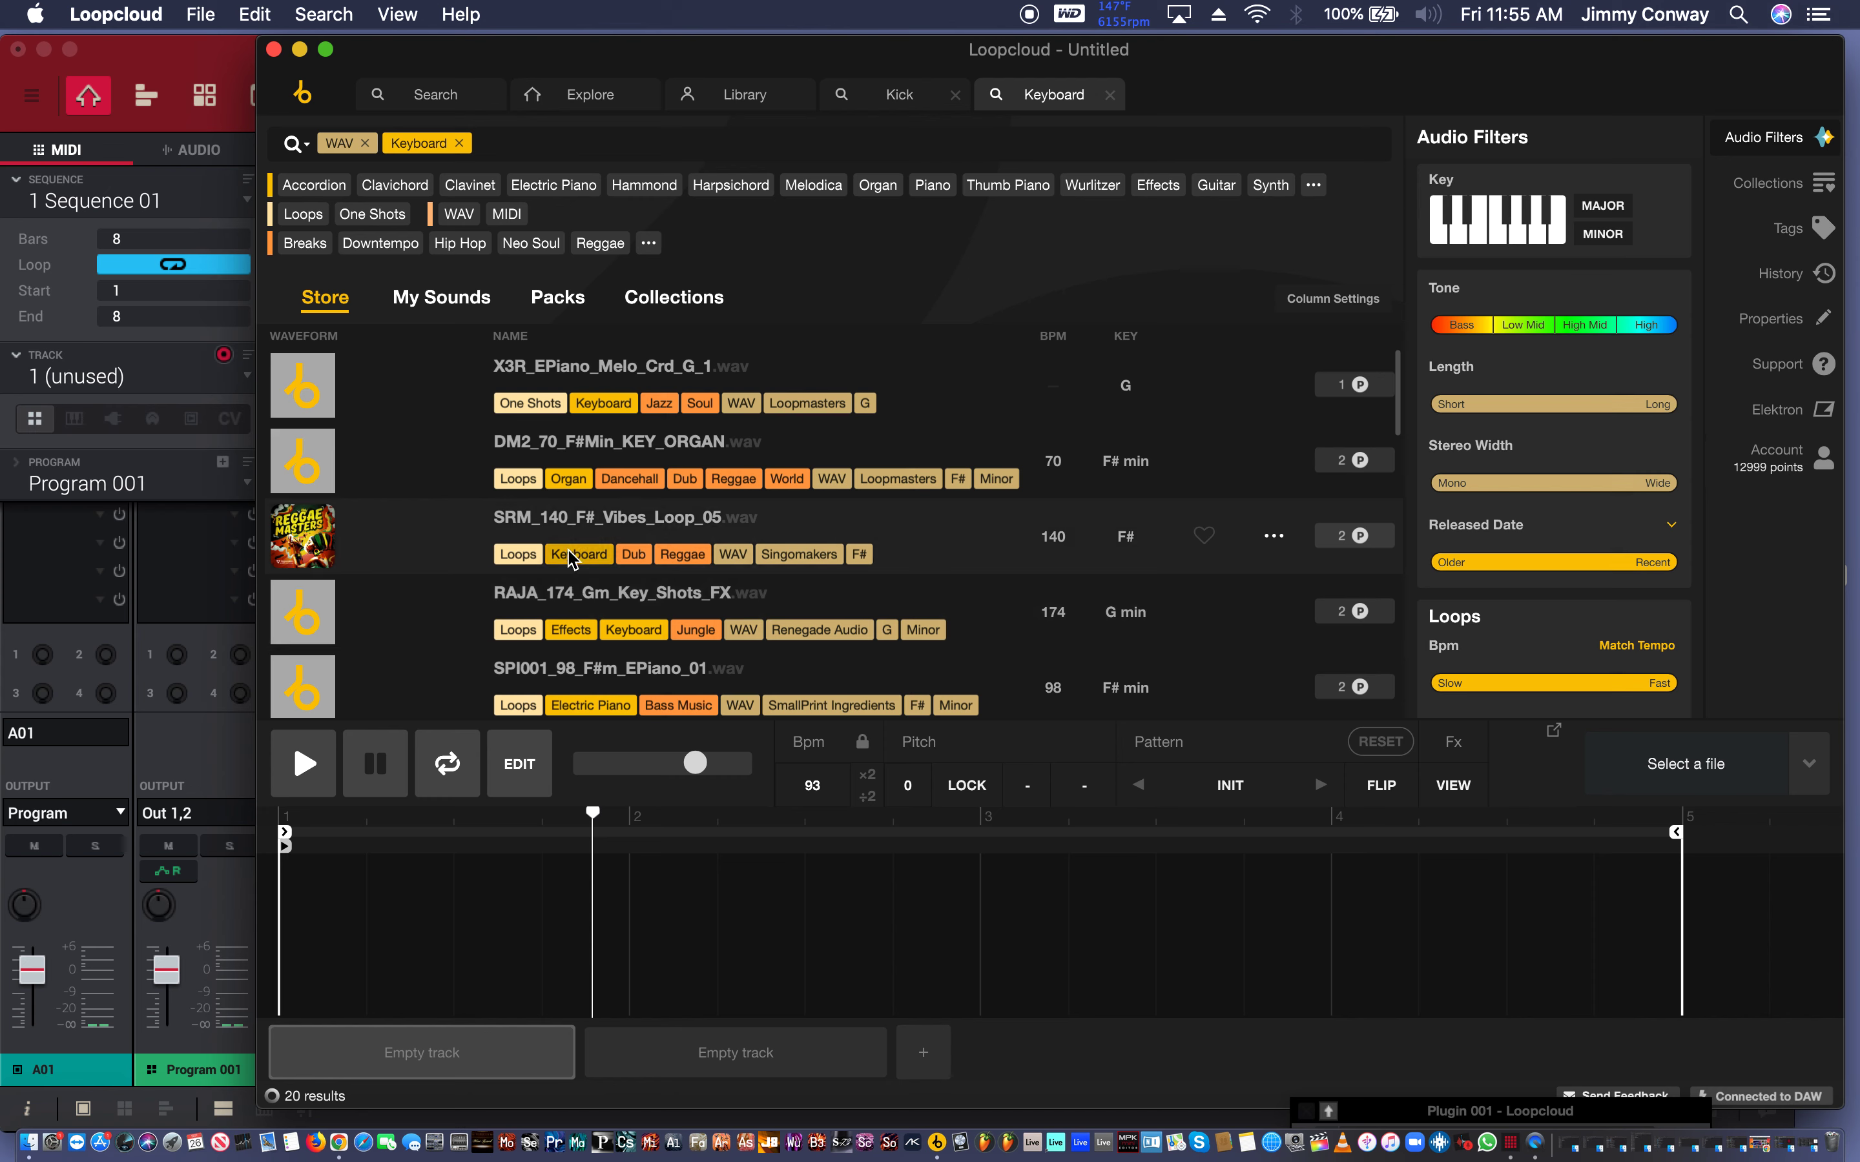
{"action": "left_click", "coordinate": [302, 213]}
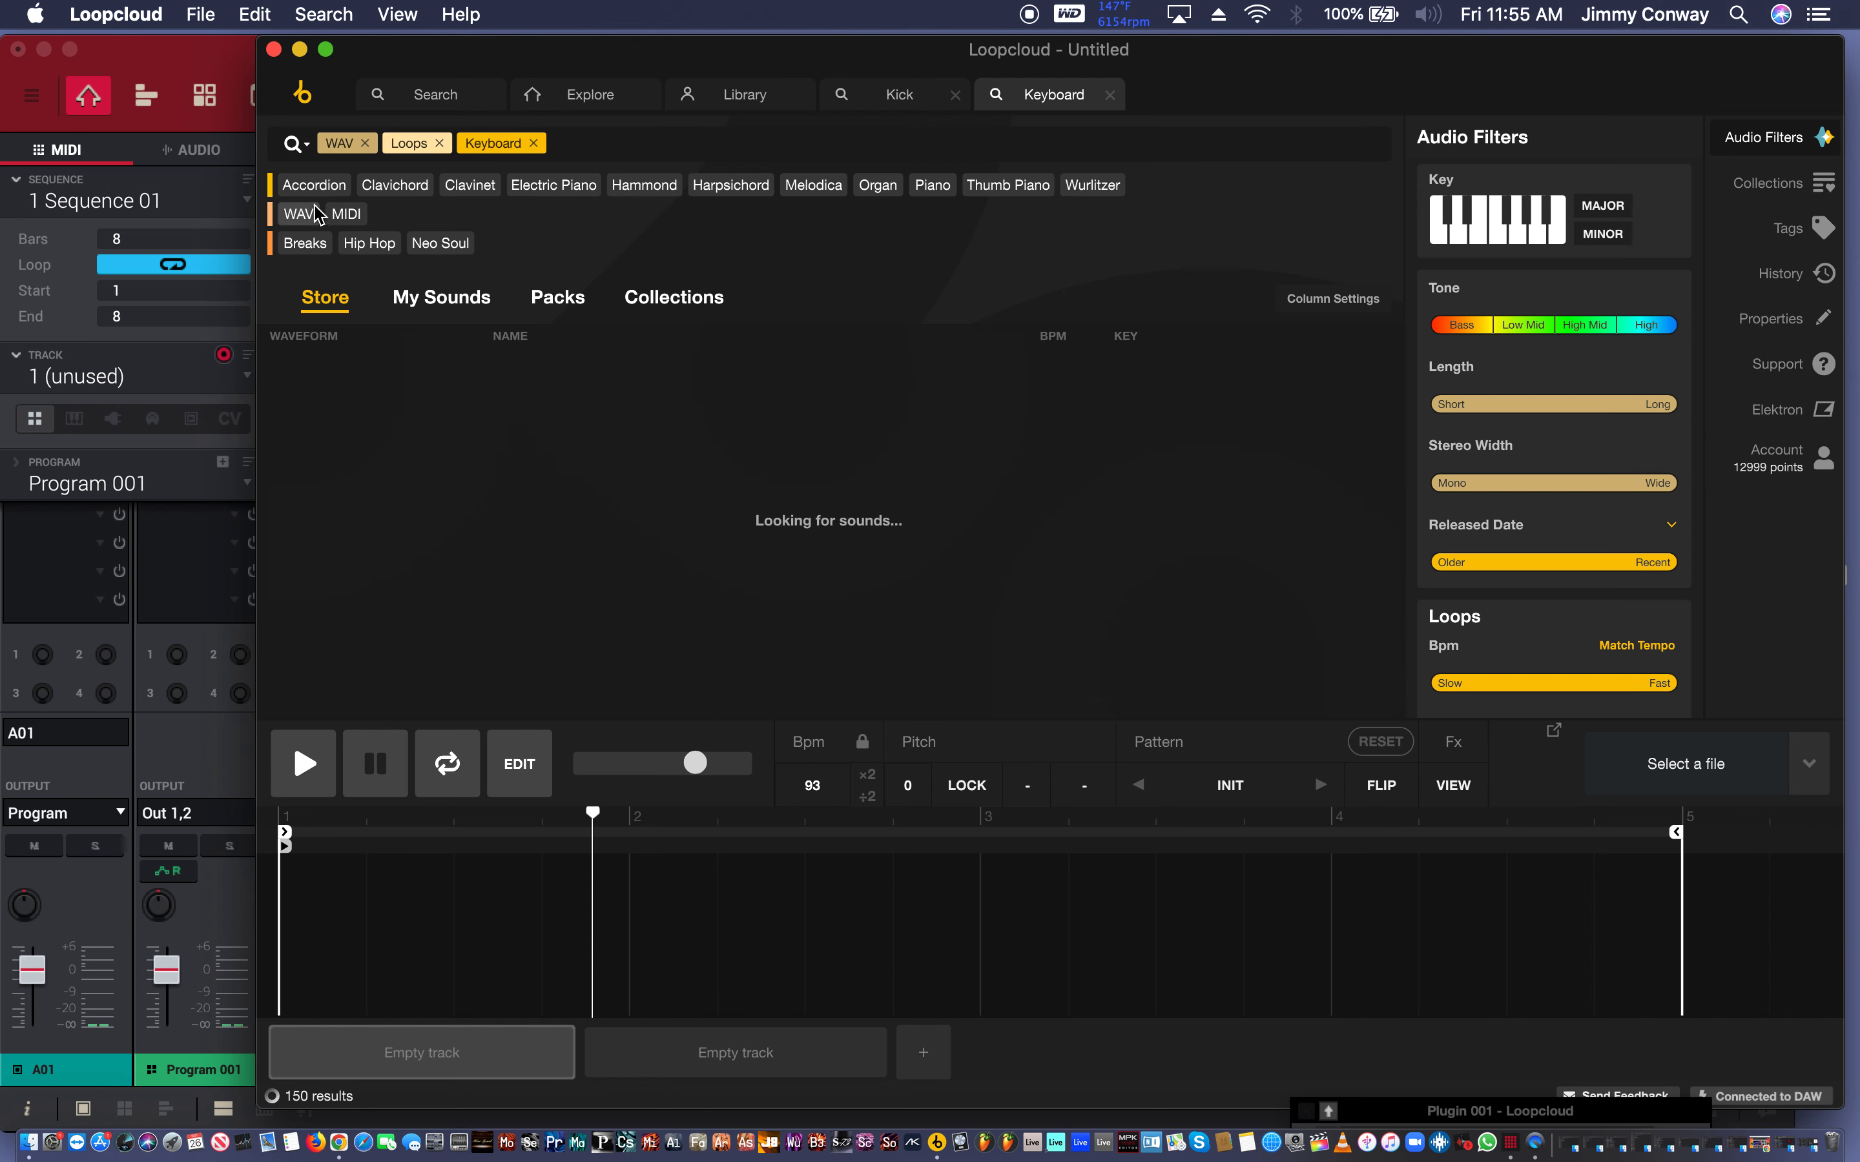
{"action": "left_click", "coordinate": [453, 254]}
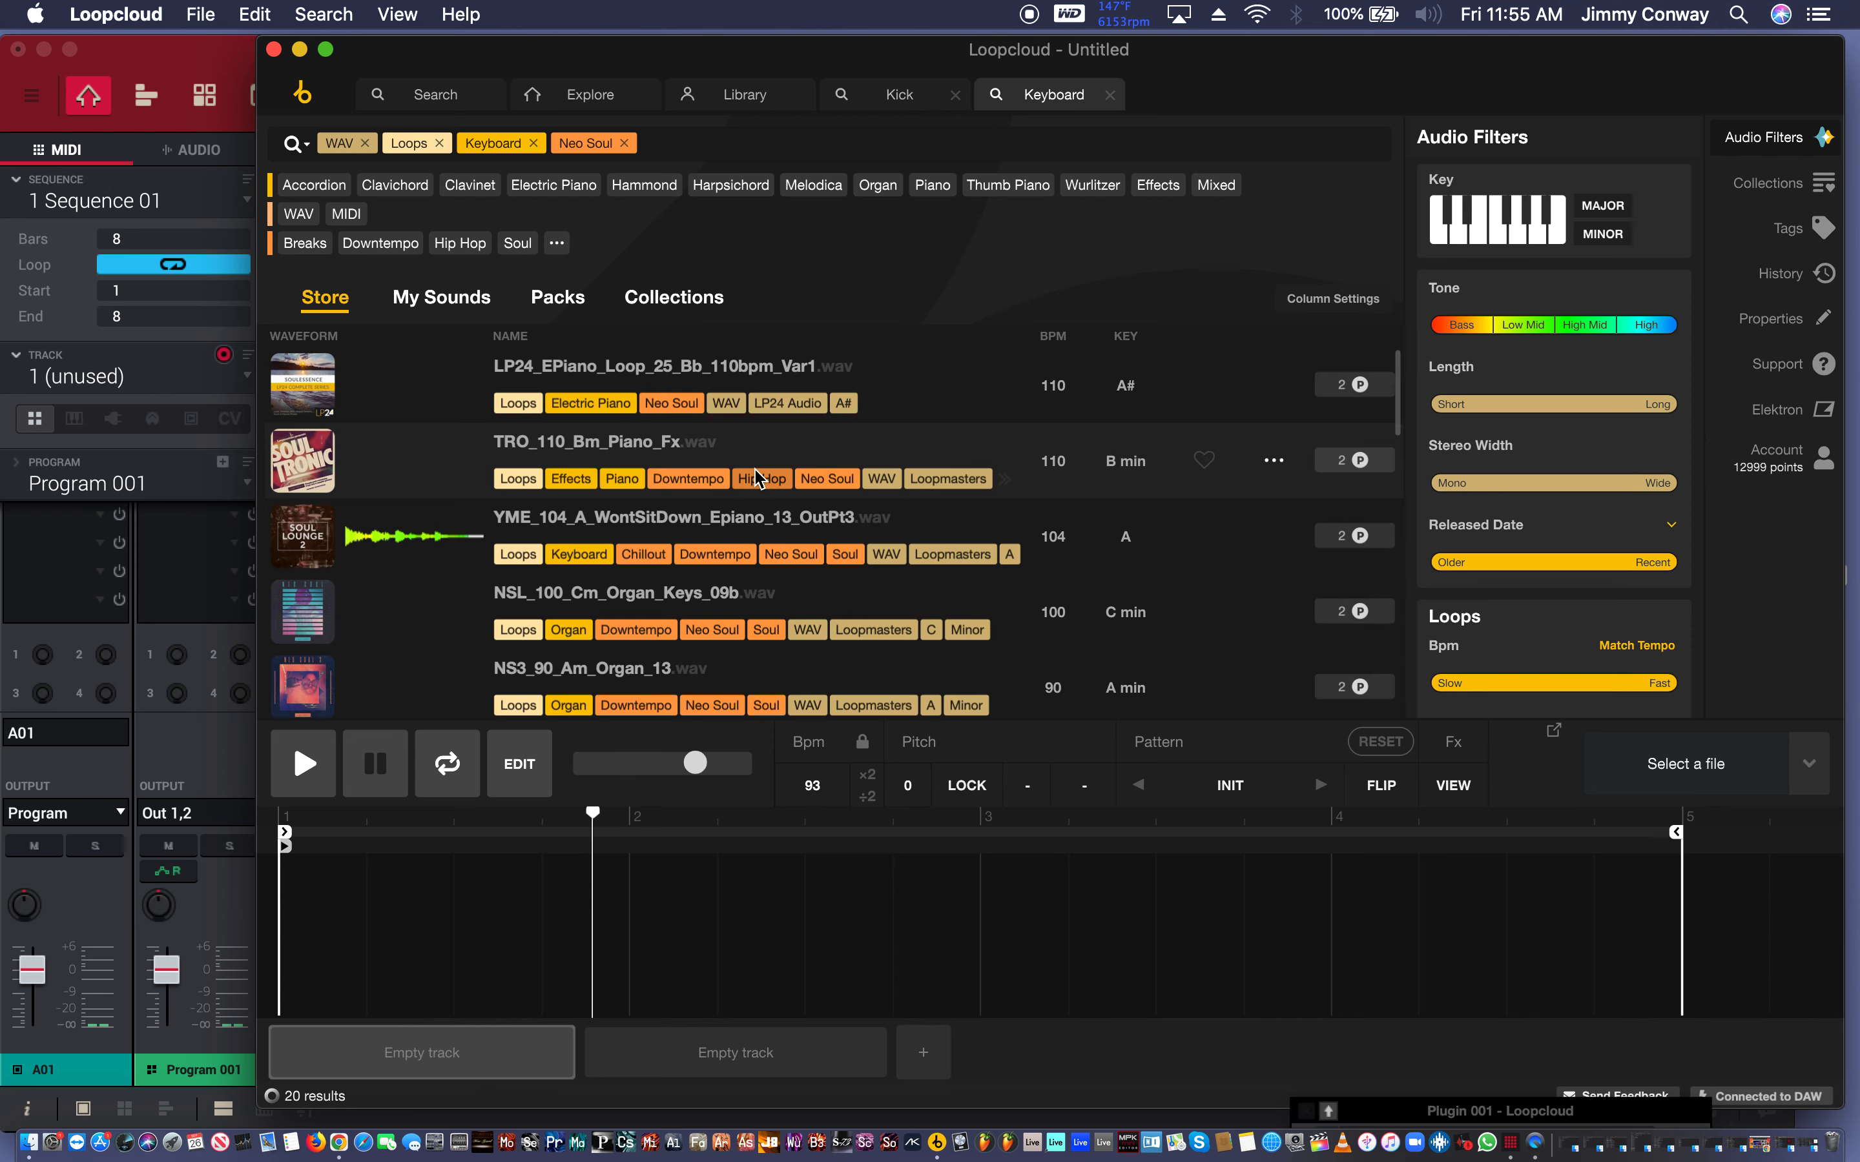
Load YME_100_A_RoundAgain_Piano_07 onto the first track and run an AI search for similar sounds.
{"action": "scroll", "coordinate": [759, 478], "scroll_direction": "down", "scroll_amount": 3}
{"action": "scroll", "coordinate": [760, 478], "scroll_direction": "down", "scroll_amount": 5}
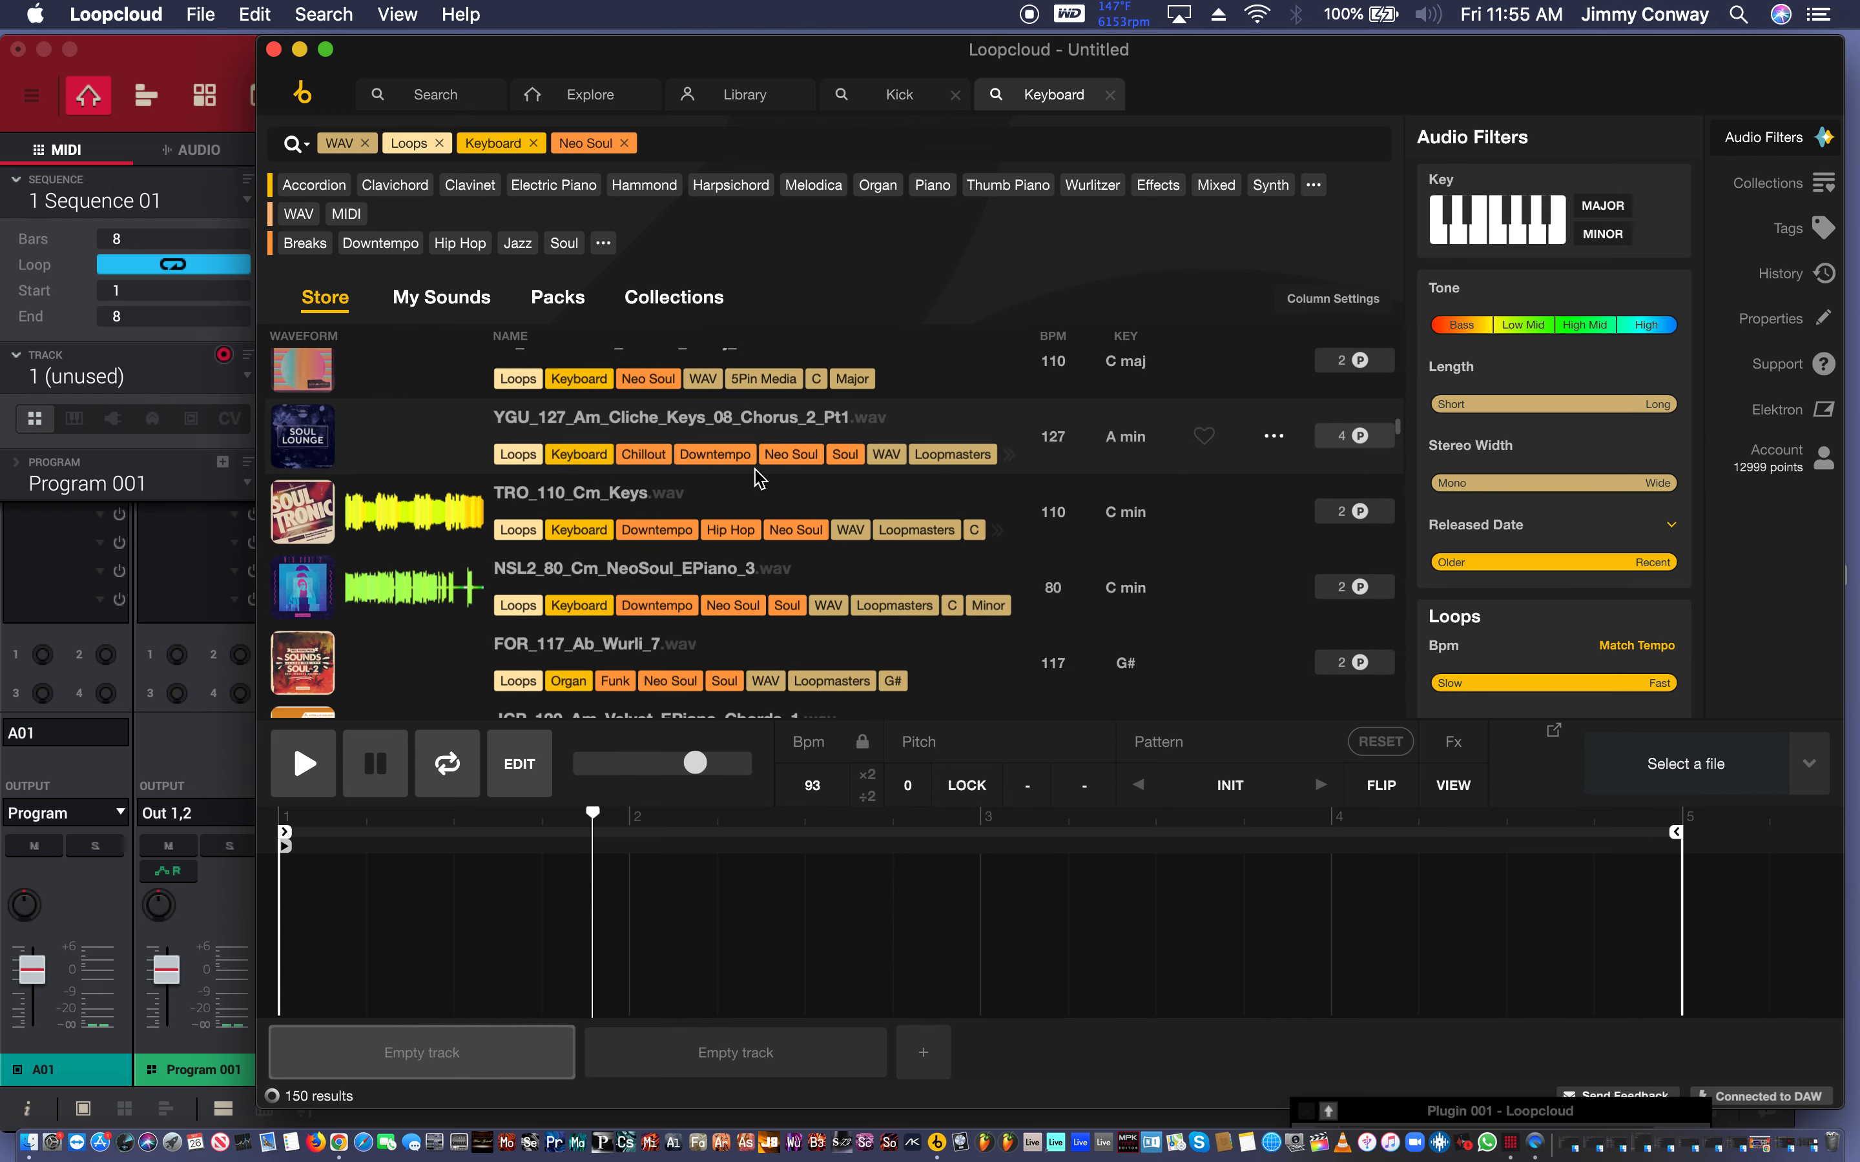
{"action": "scroll", "coordinate": [759, 478], "scroll_direction": "down", "scroll_amount": 10}
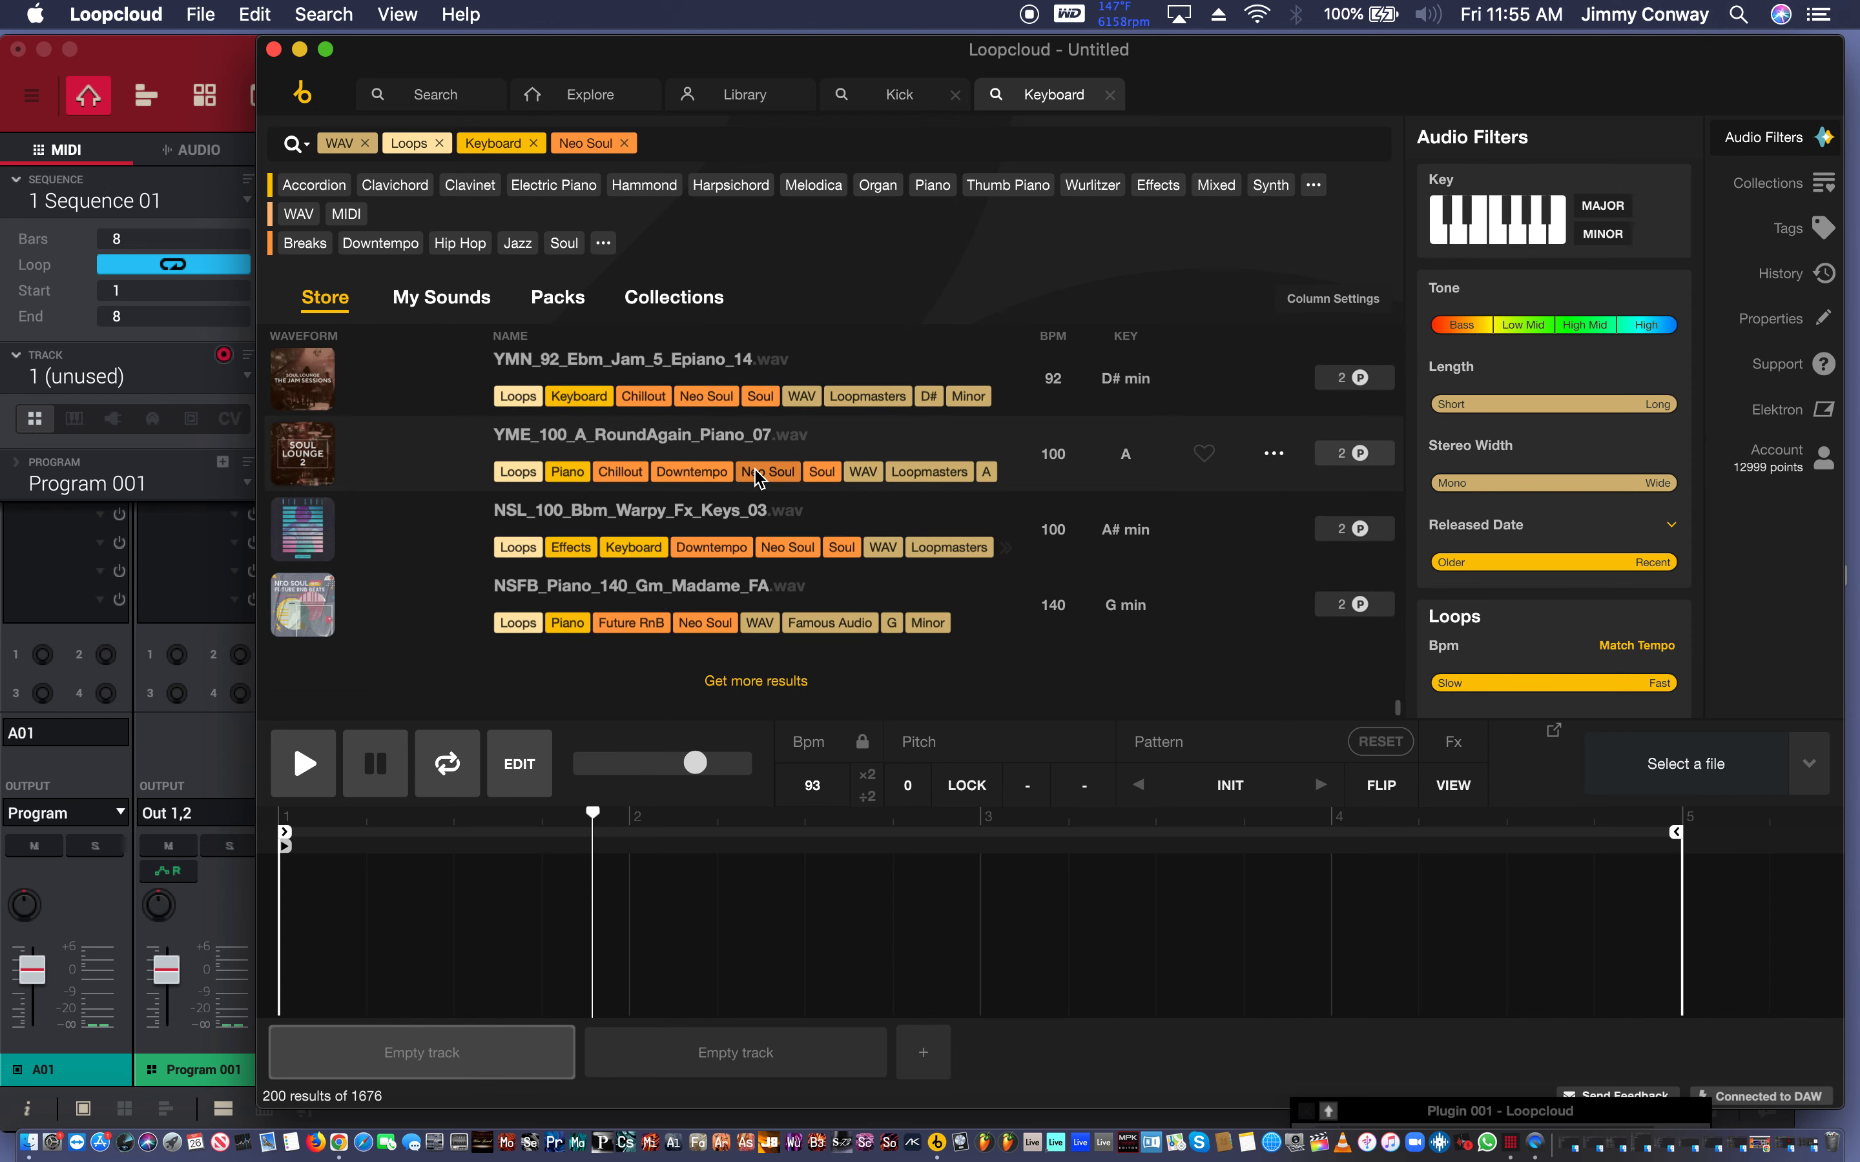
{"action": "left_click", "coordinate": [757, 437]}
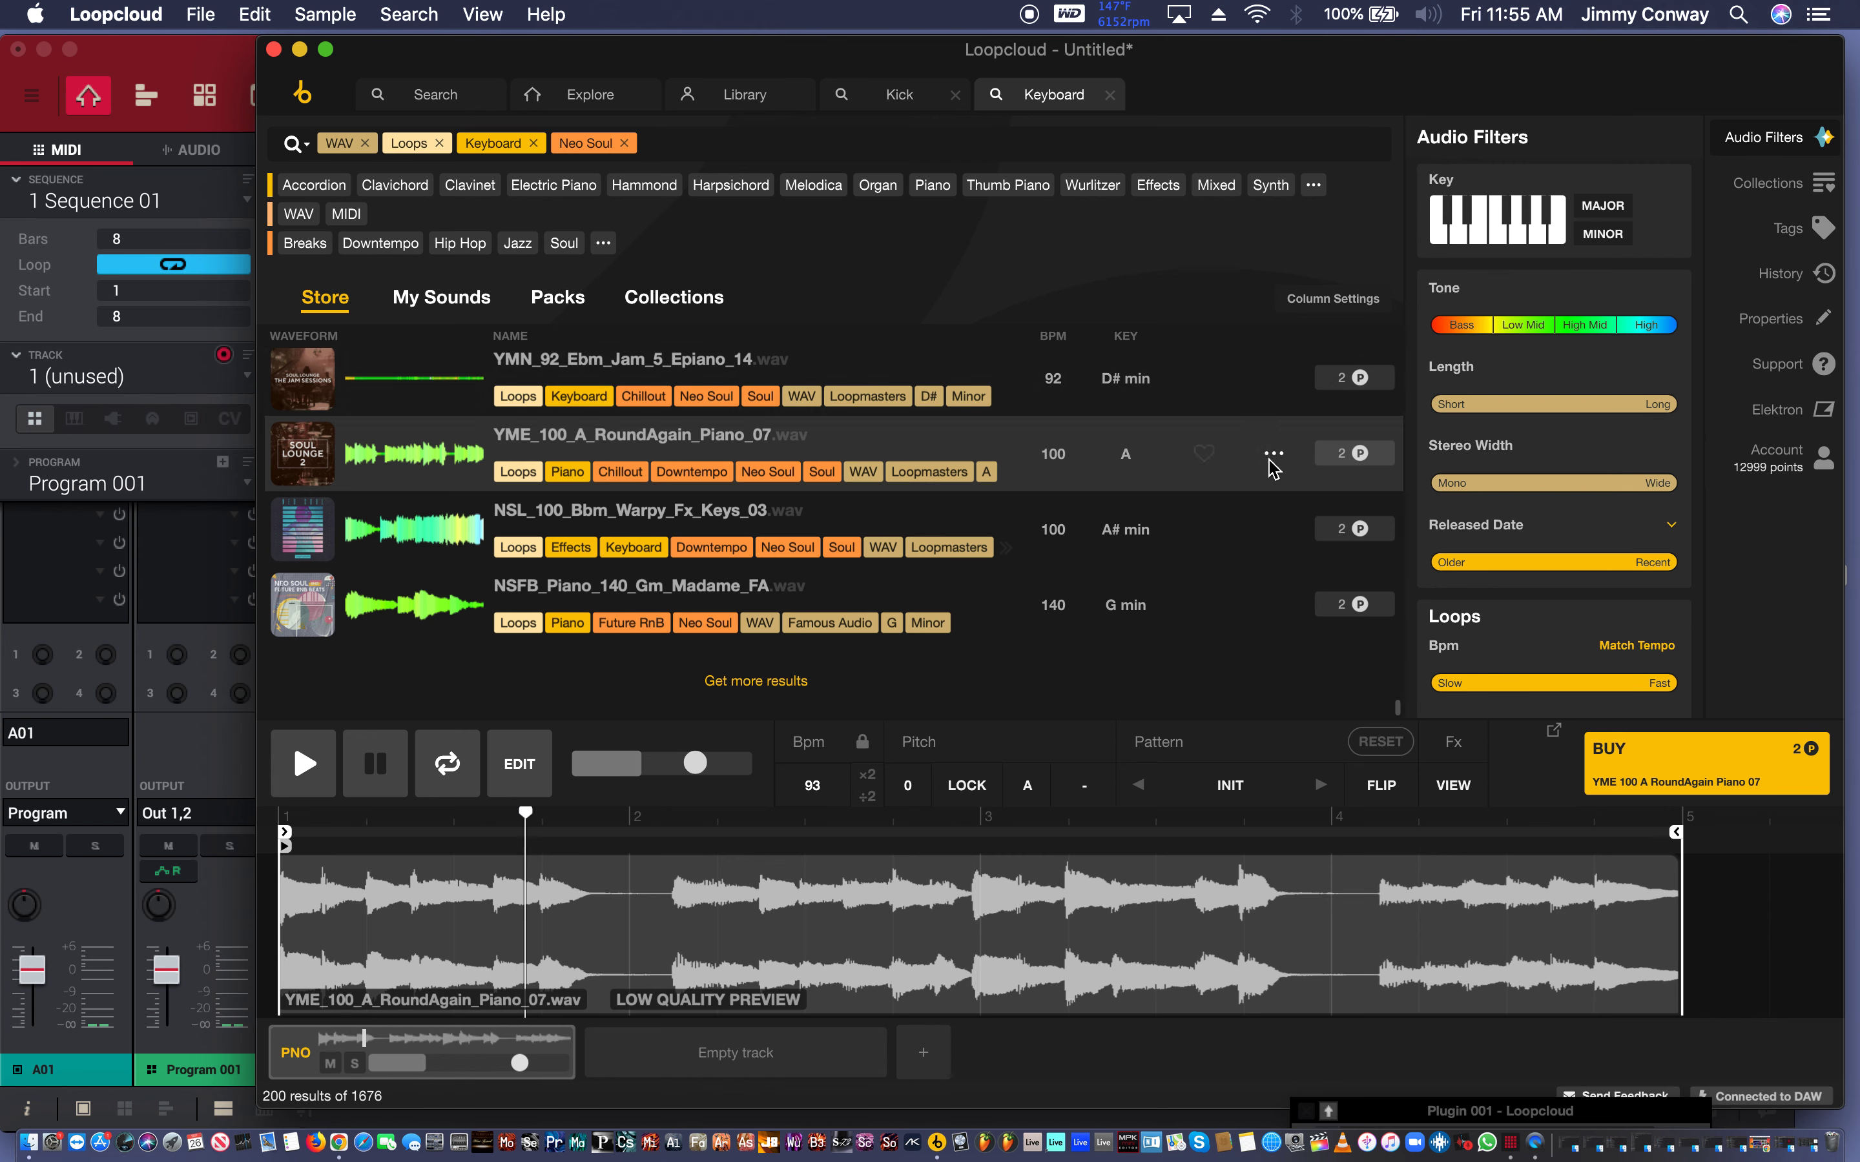
{"action": "left_click", "coordinate": [1273, 454]}
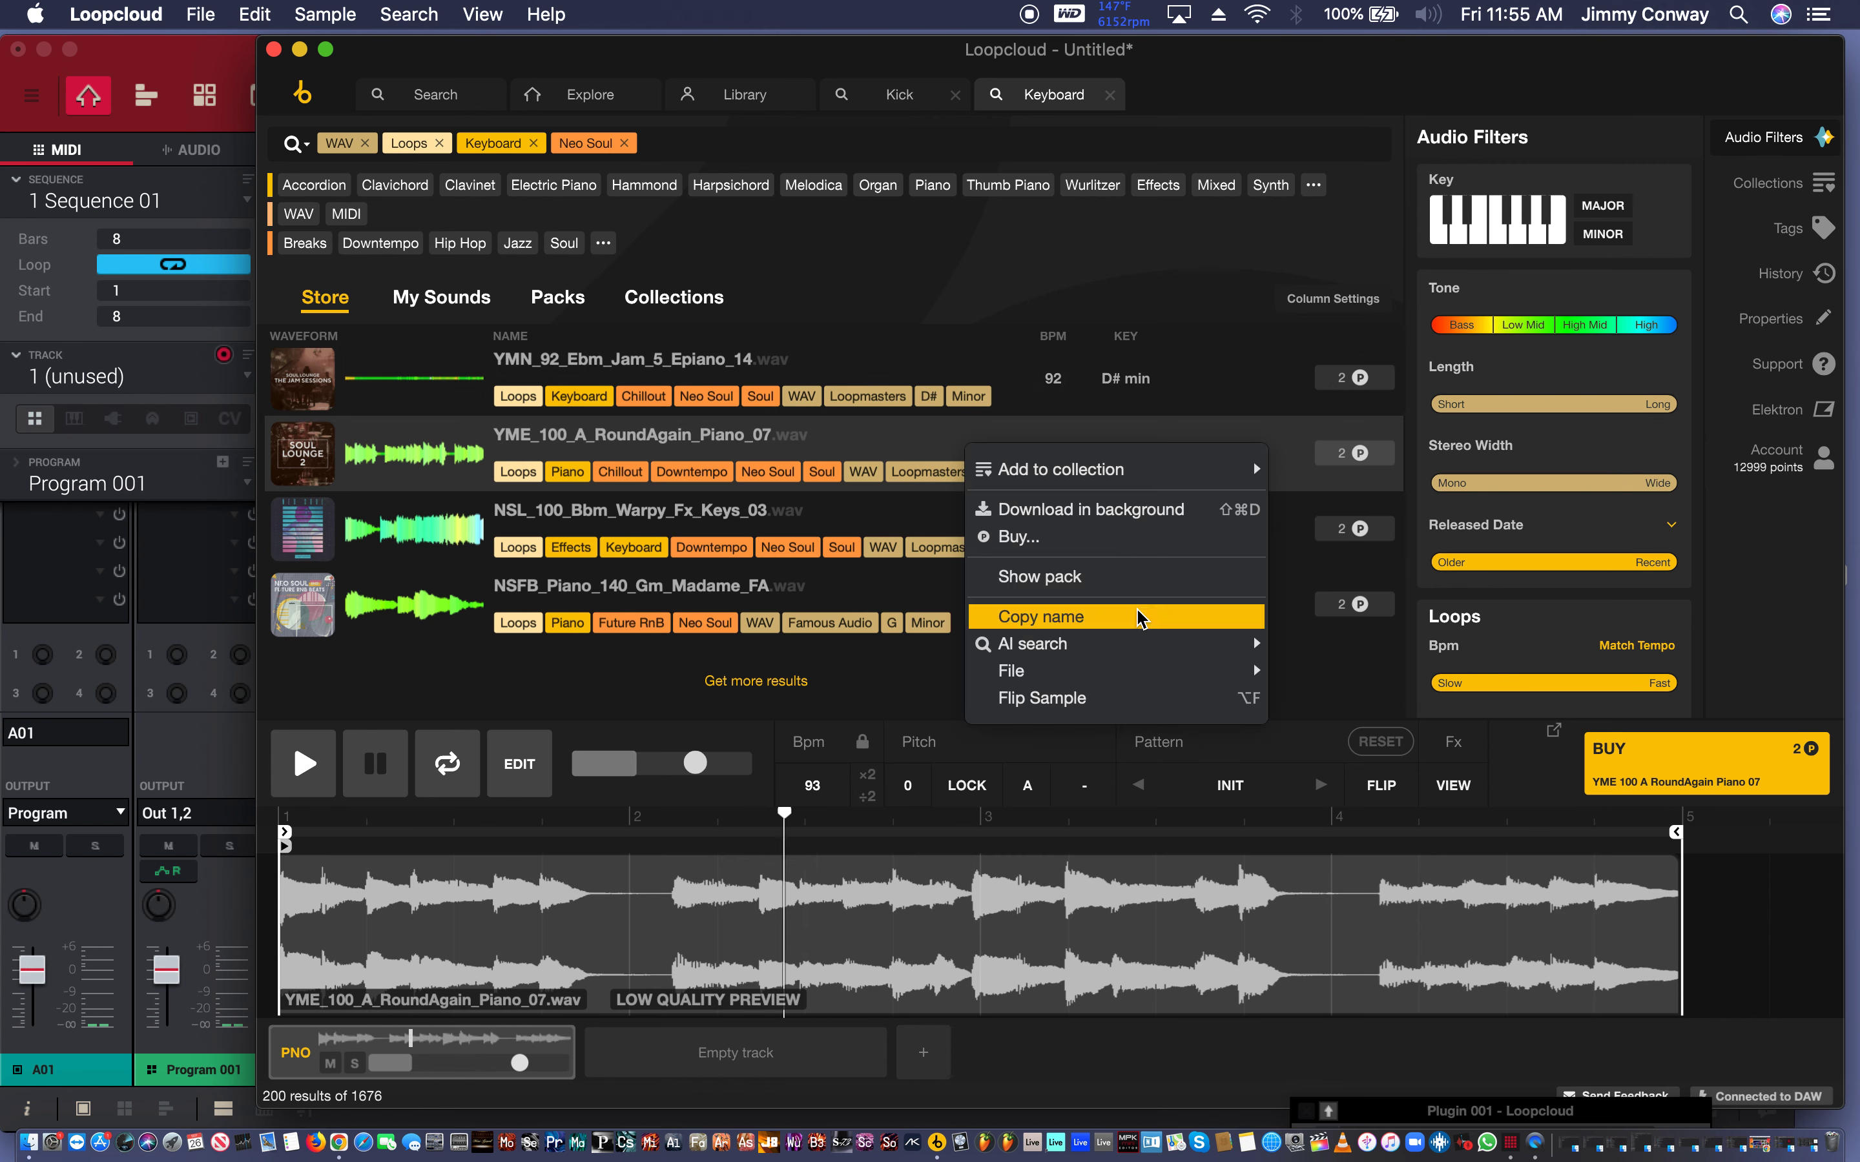
{"action": "mouse_move", "coordinate": [1168, 649]}
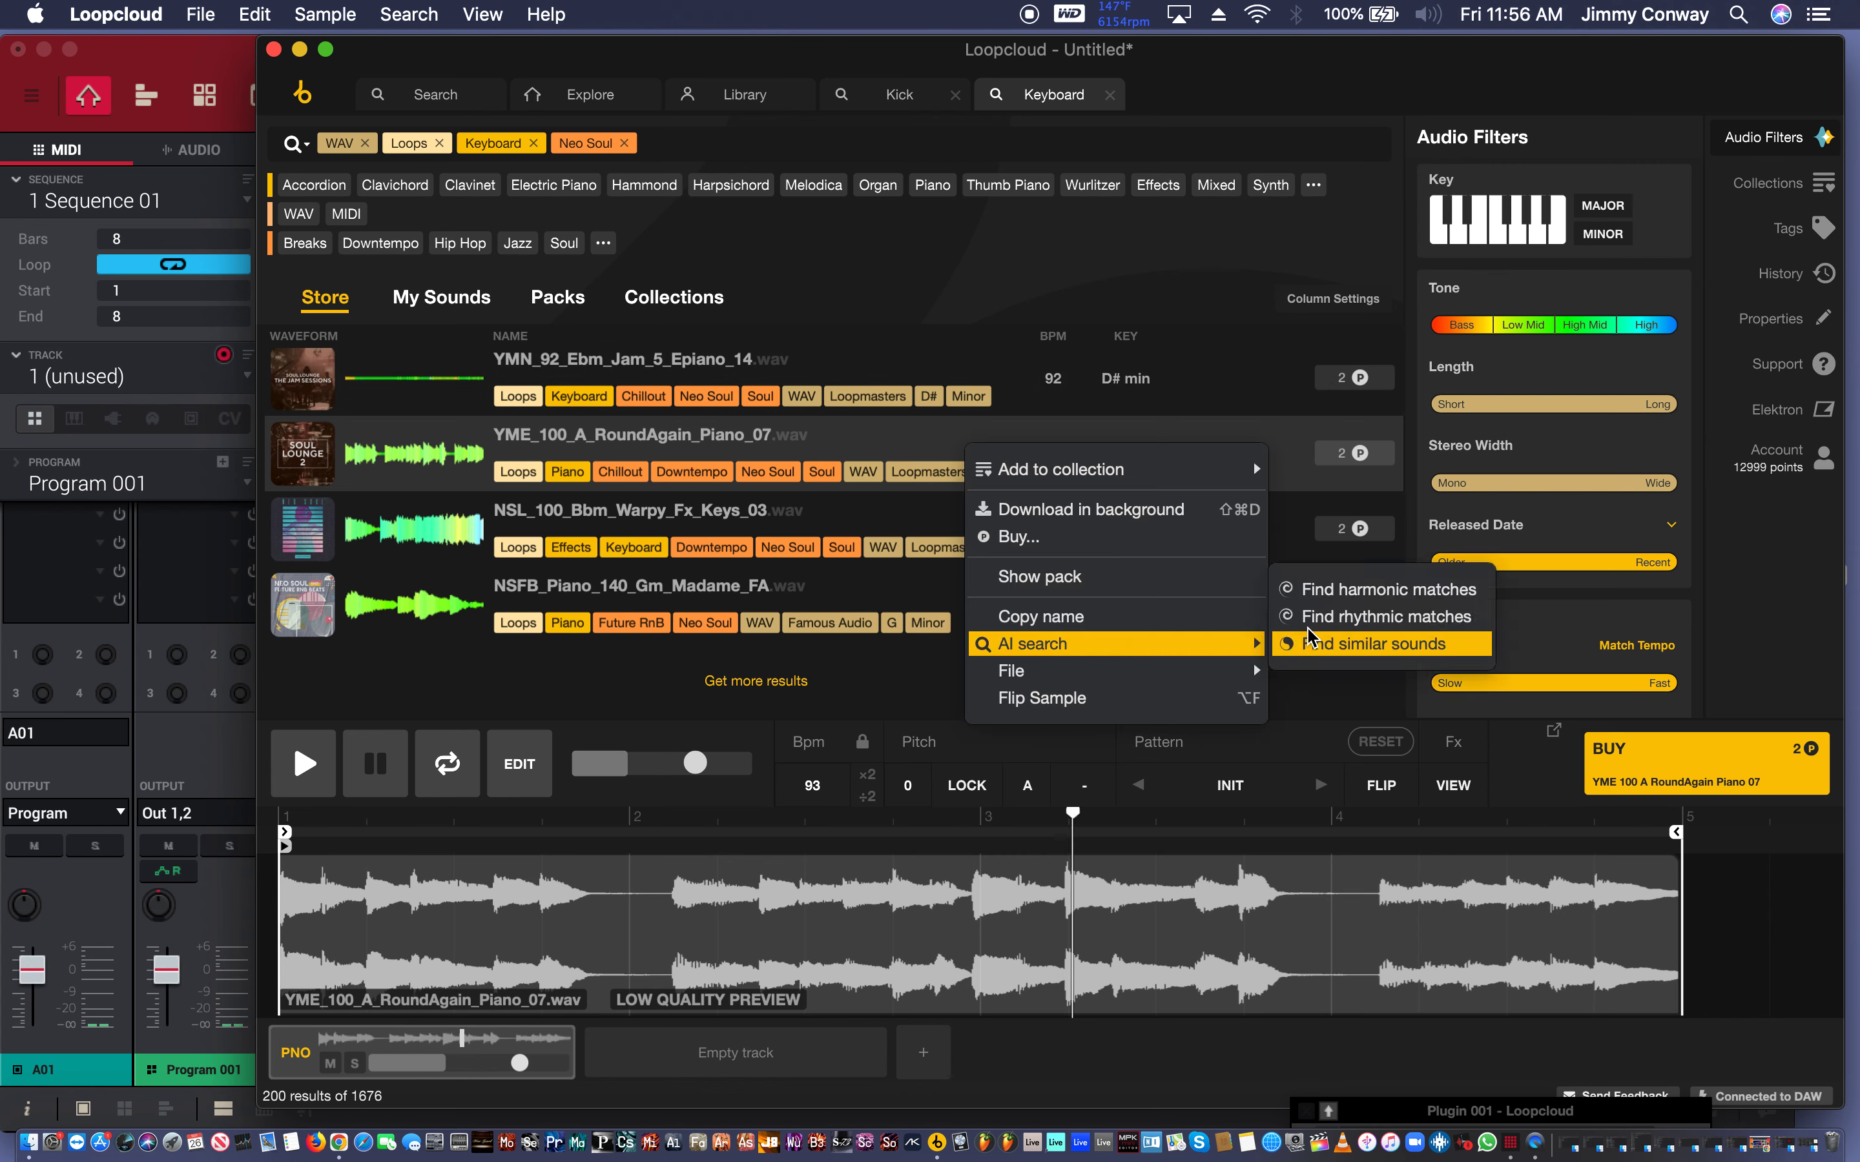
{"action": "left_click", "coordinate": [1337, 646]}
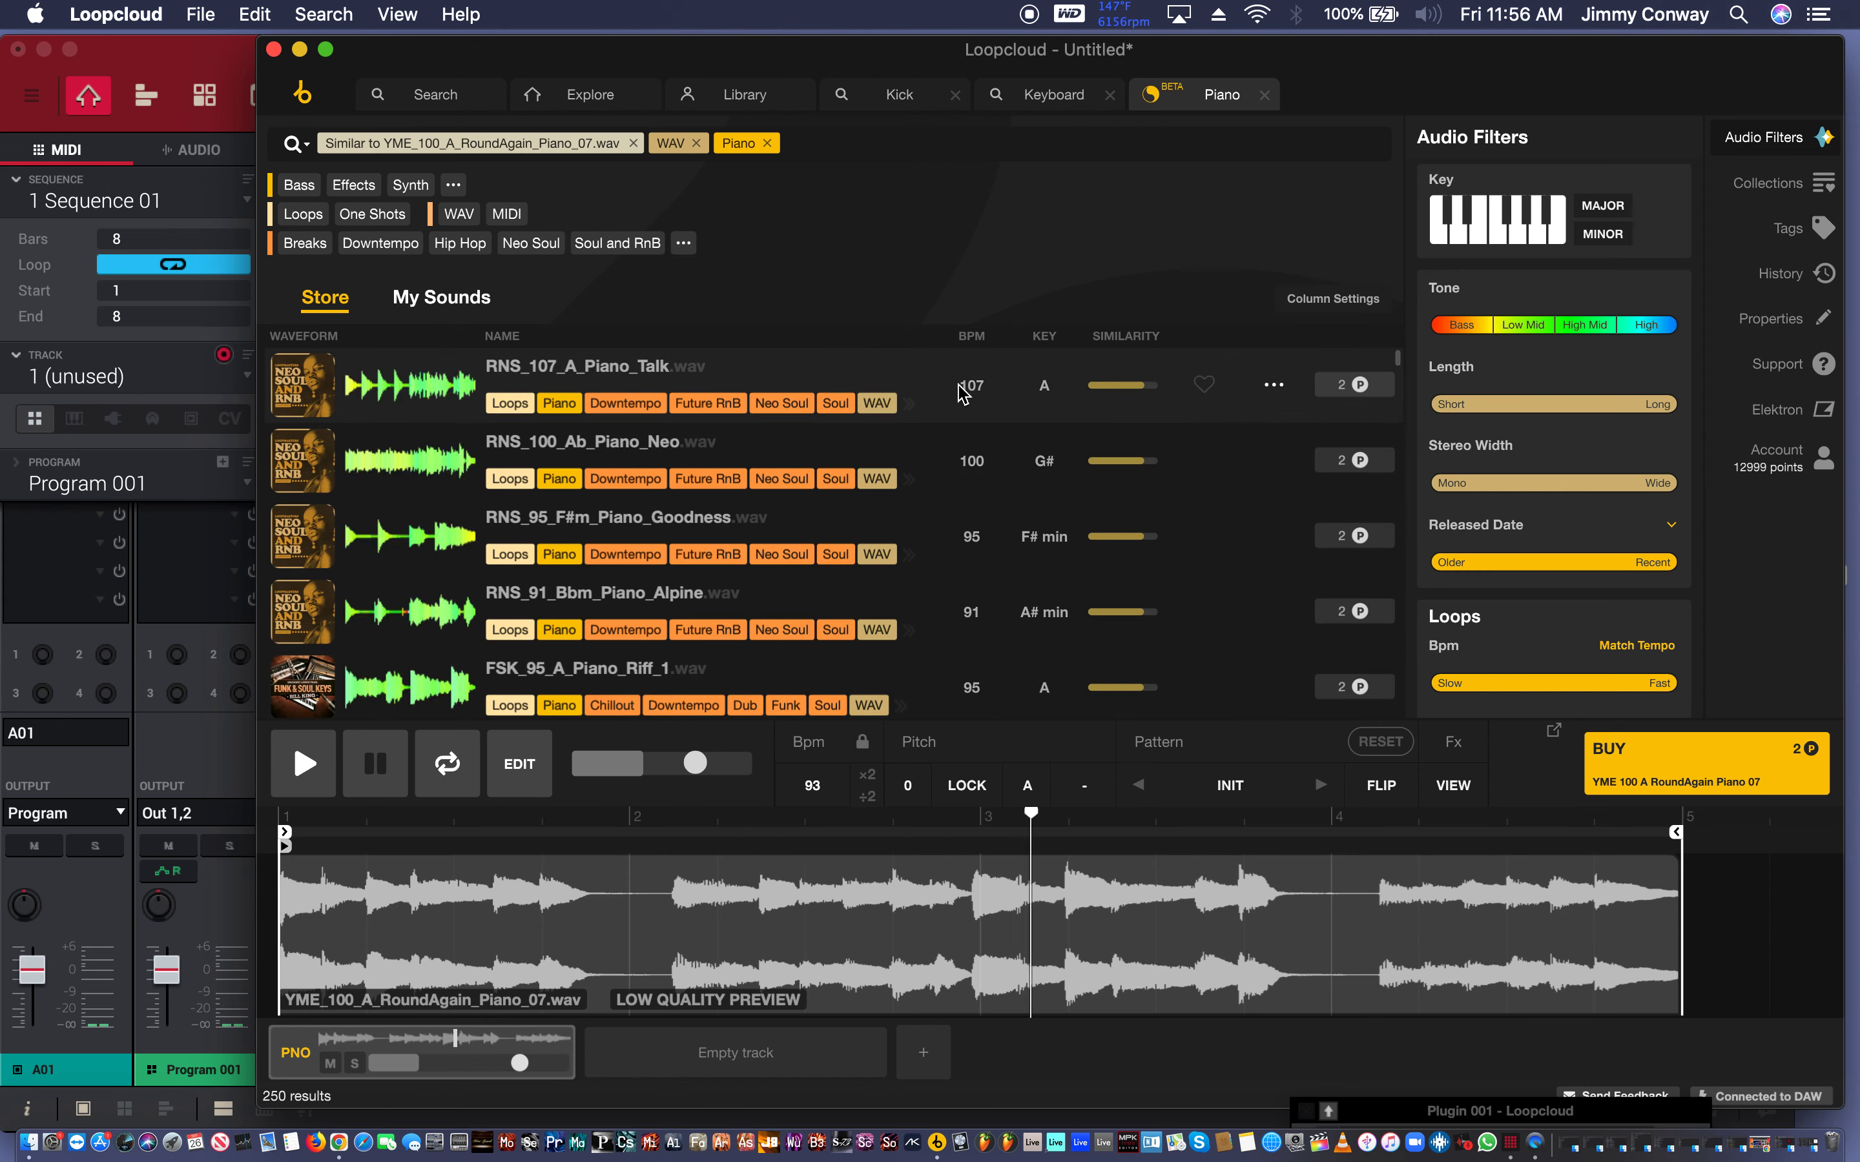
Audition RNS_107_A_Piano_Talk and RNS_100_Ab_Piano_Neo, settle on RNS_95_F#m_Piano_Goodness and mark it as a favourite.
{"action": "left_click", "coordinate": [912, 374]}
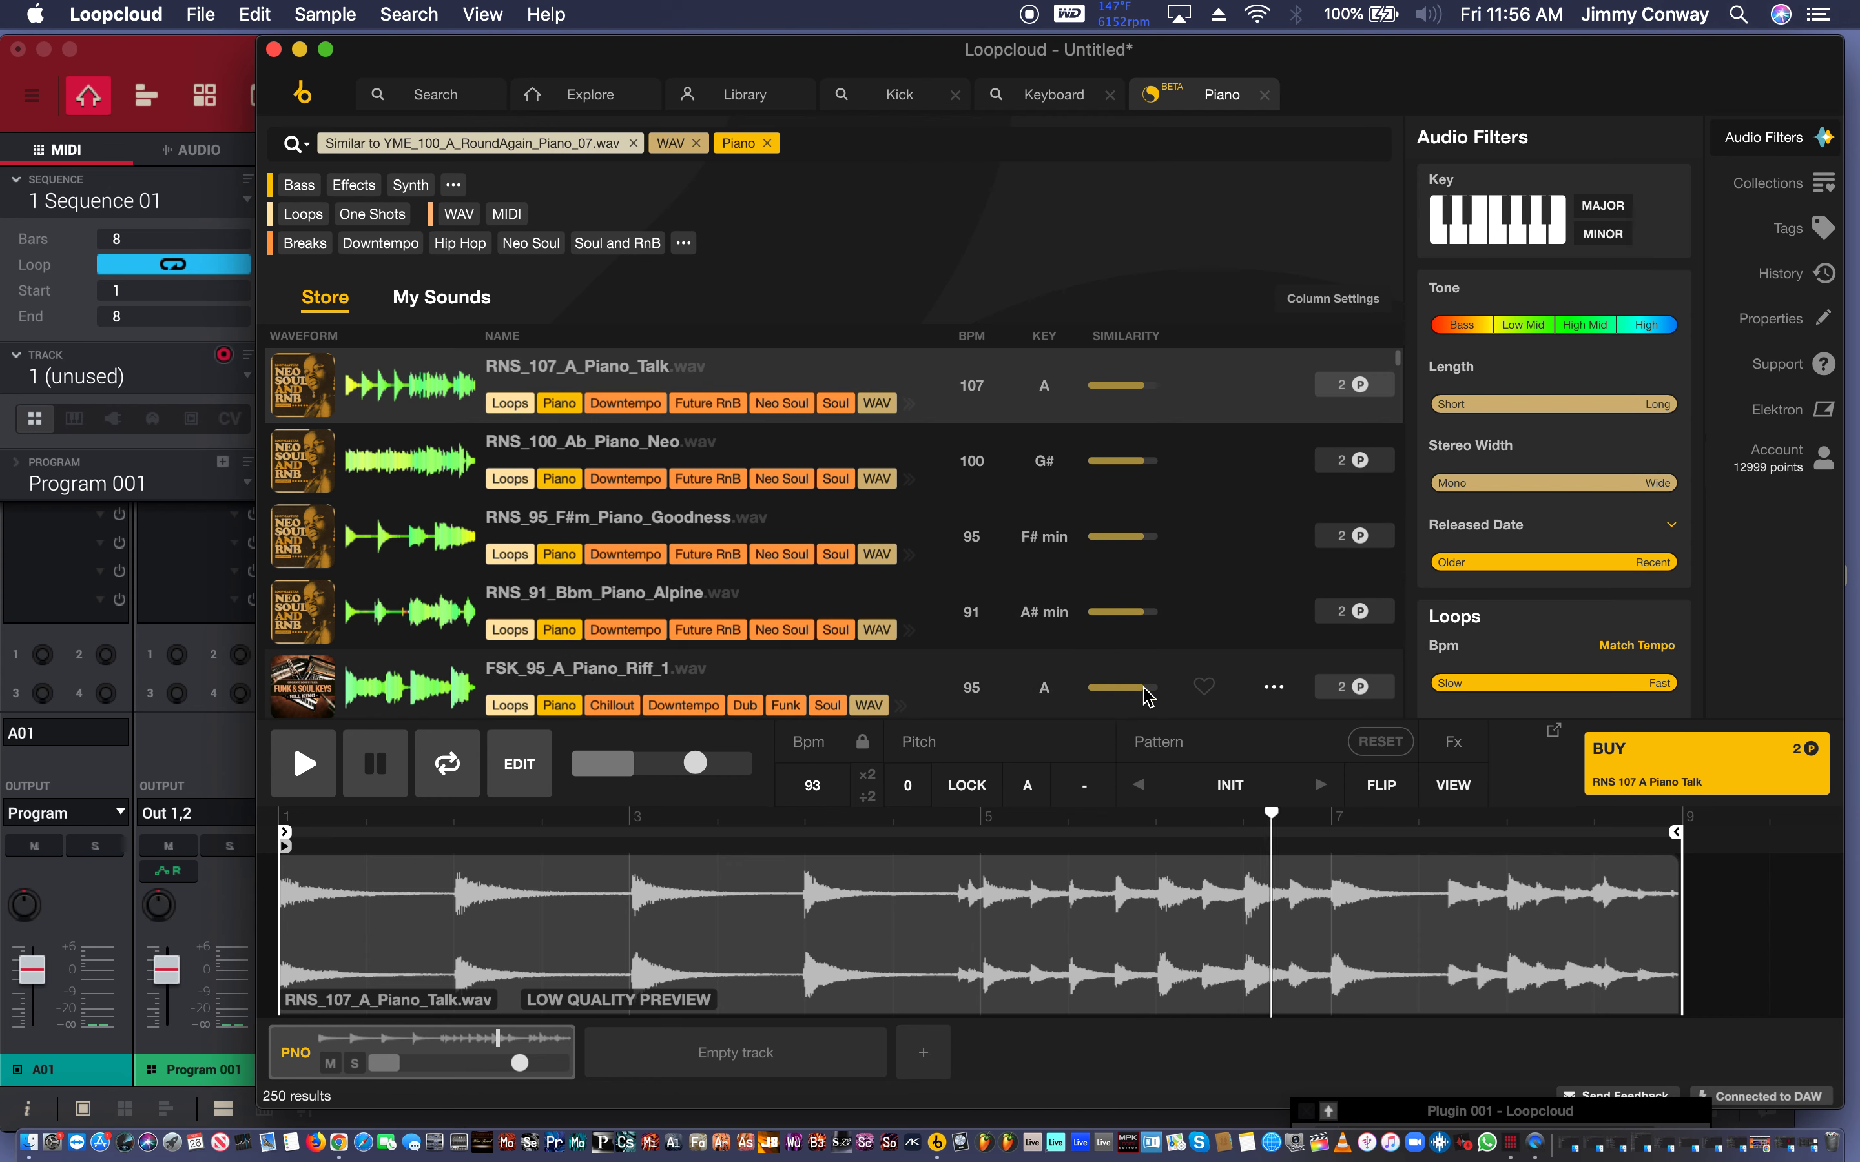
{"action": "scroll", "coordinate": [1123, 637], "scroll_direction": "down", "scroll_amount": 4}
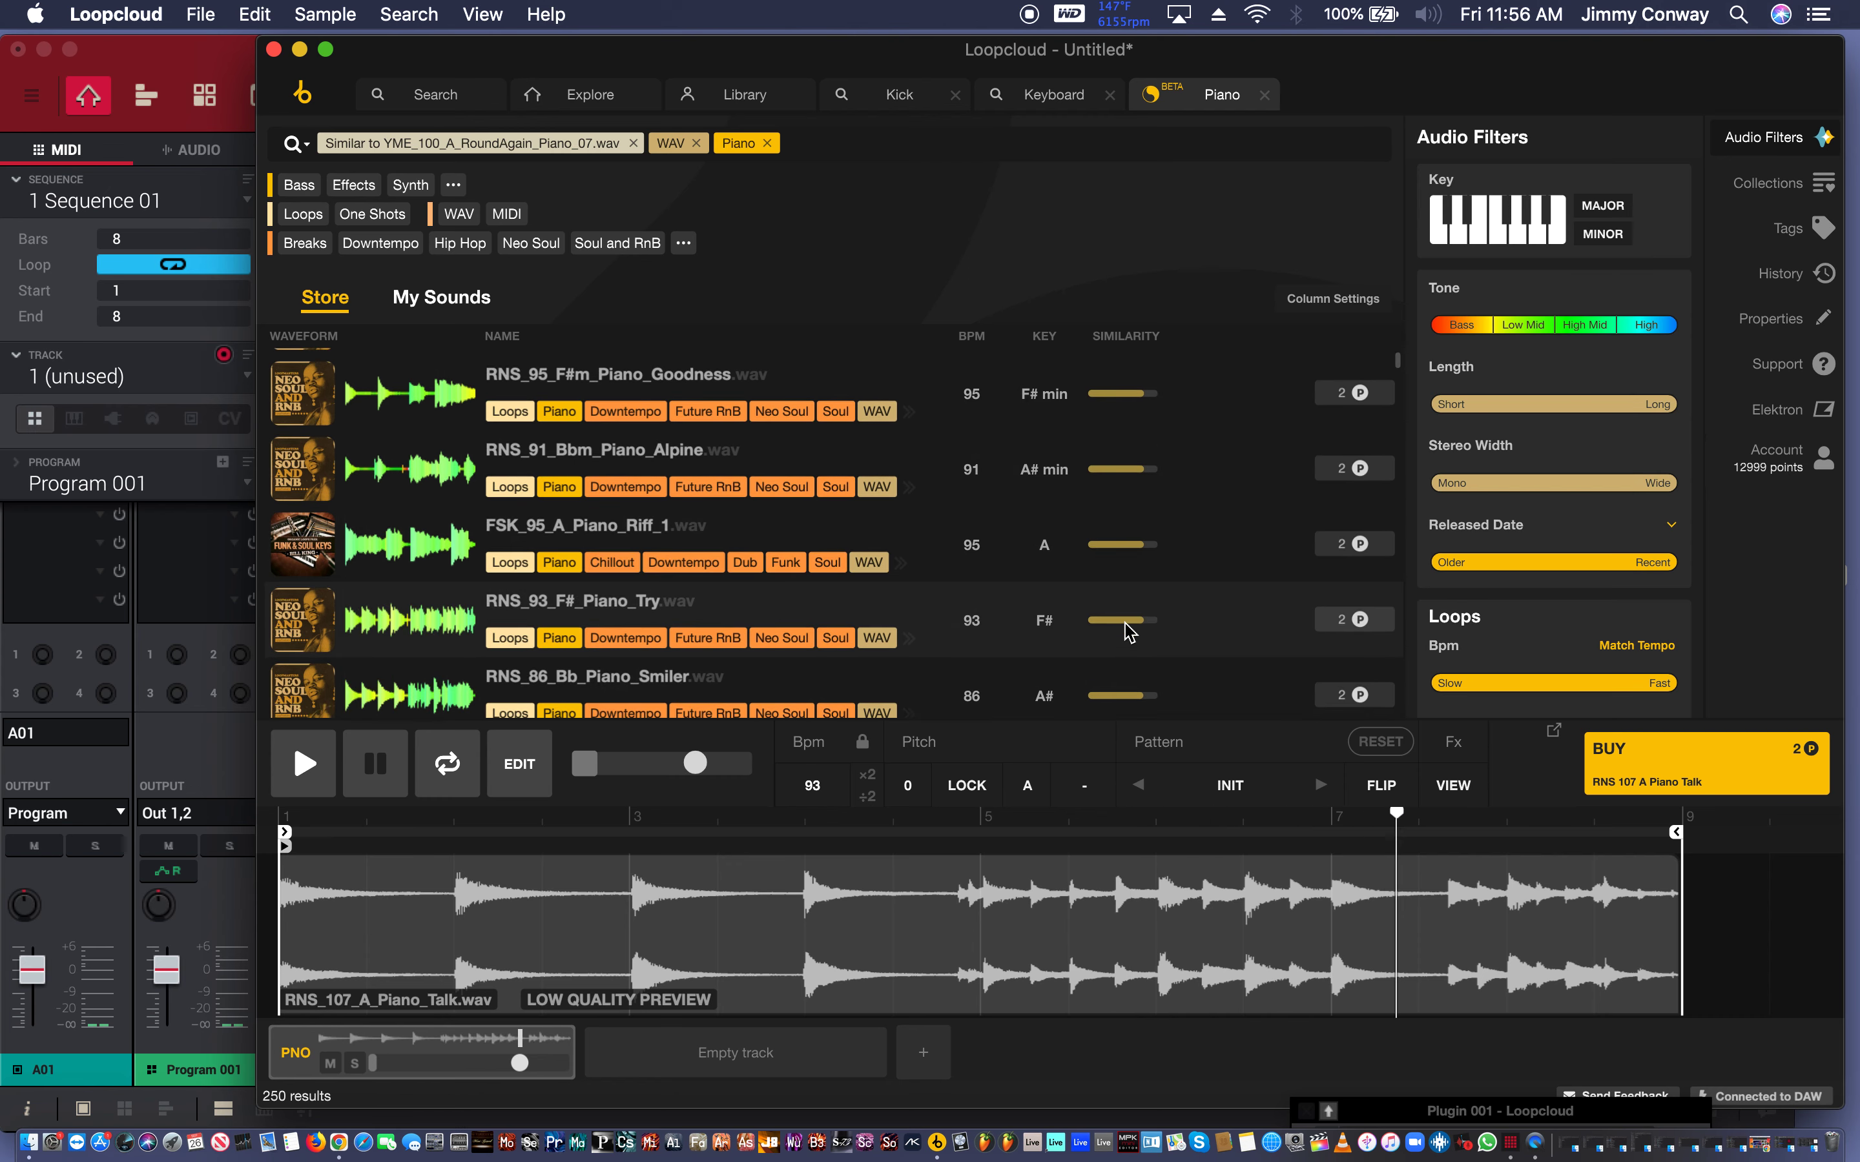
{"action": "scroll", "coordinate": [1125, 635], "scroll_direction": "up", "scroll_amount": 5}
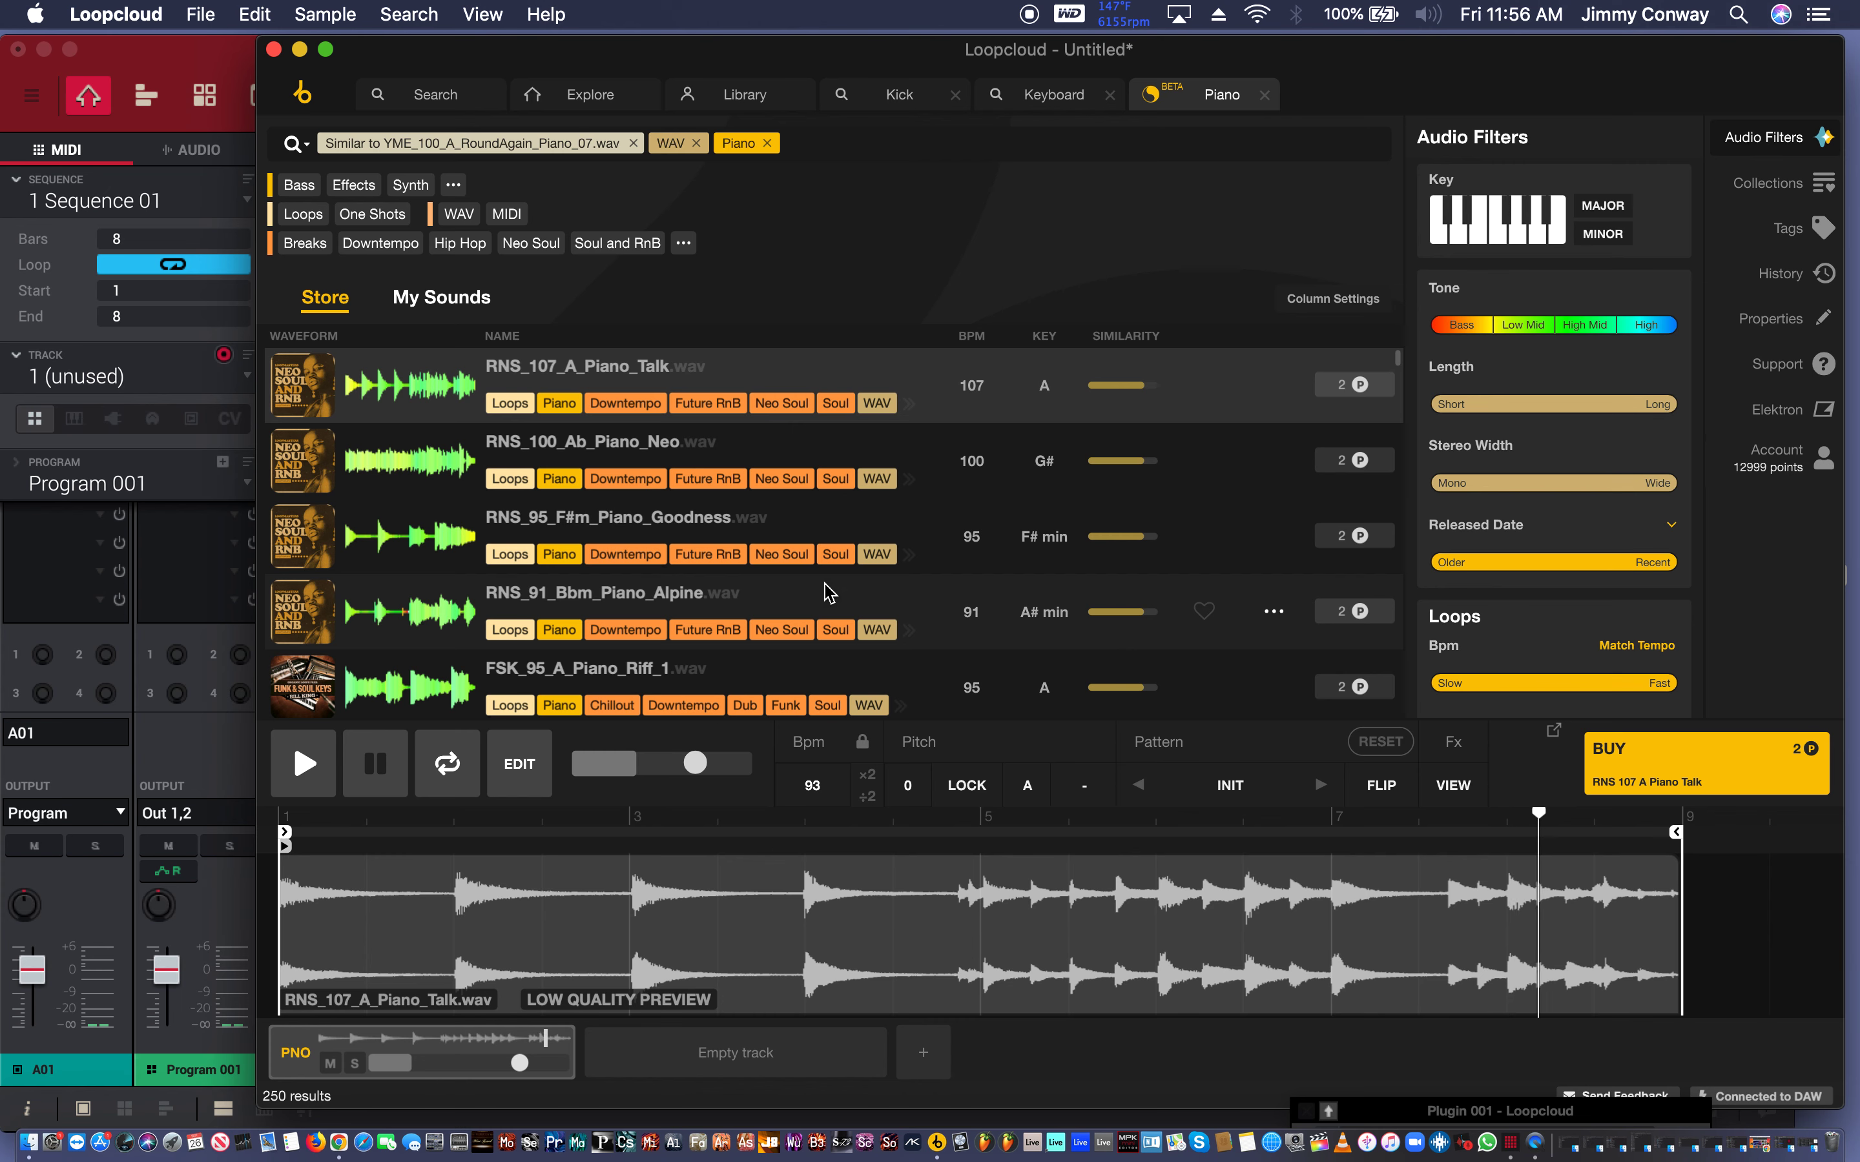
{"action": "left_click", "coordinate": [861, 446]}
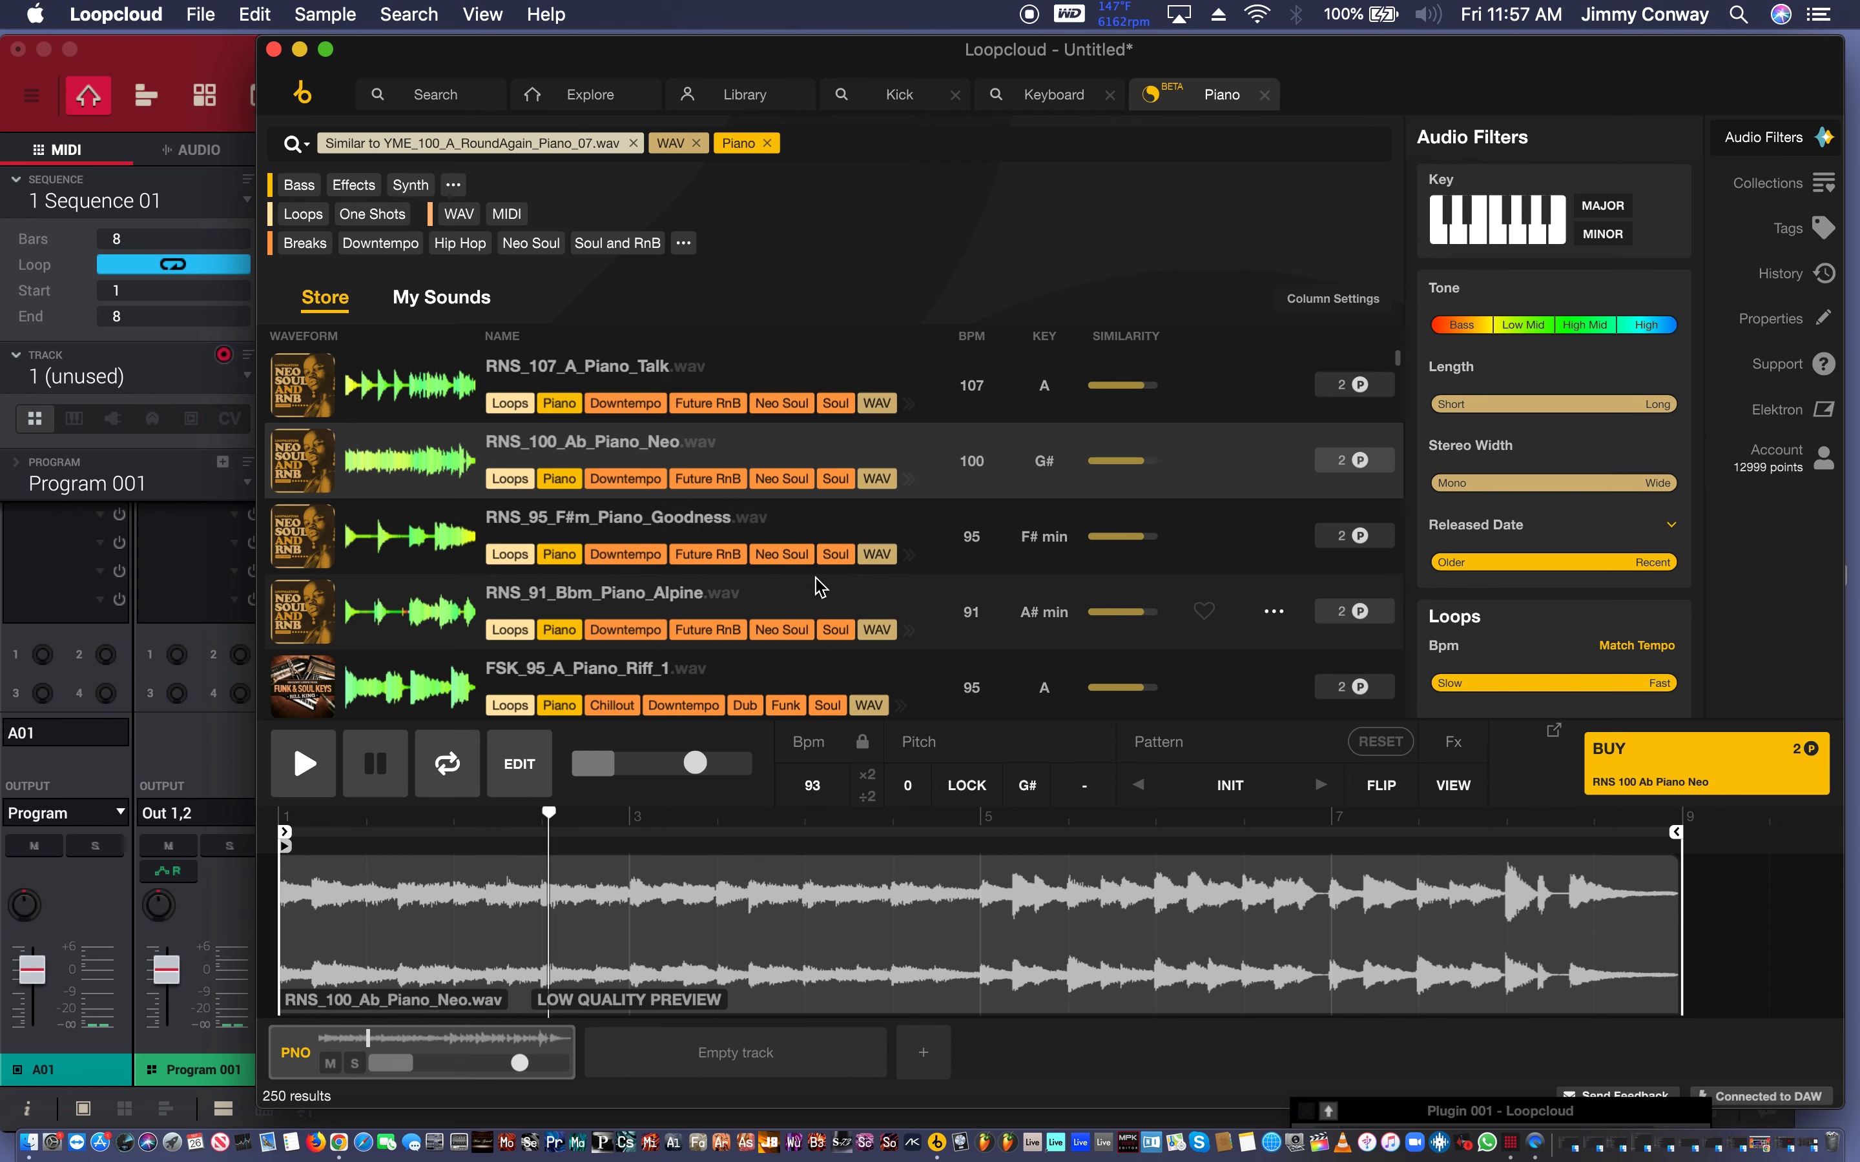
{"action": "left_click", "coordinate": [884, 527]}
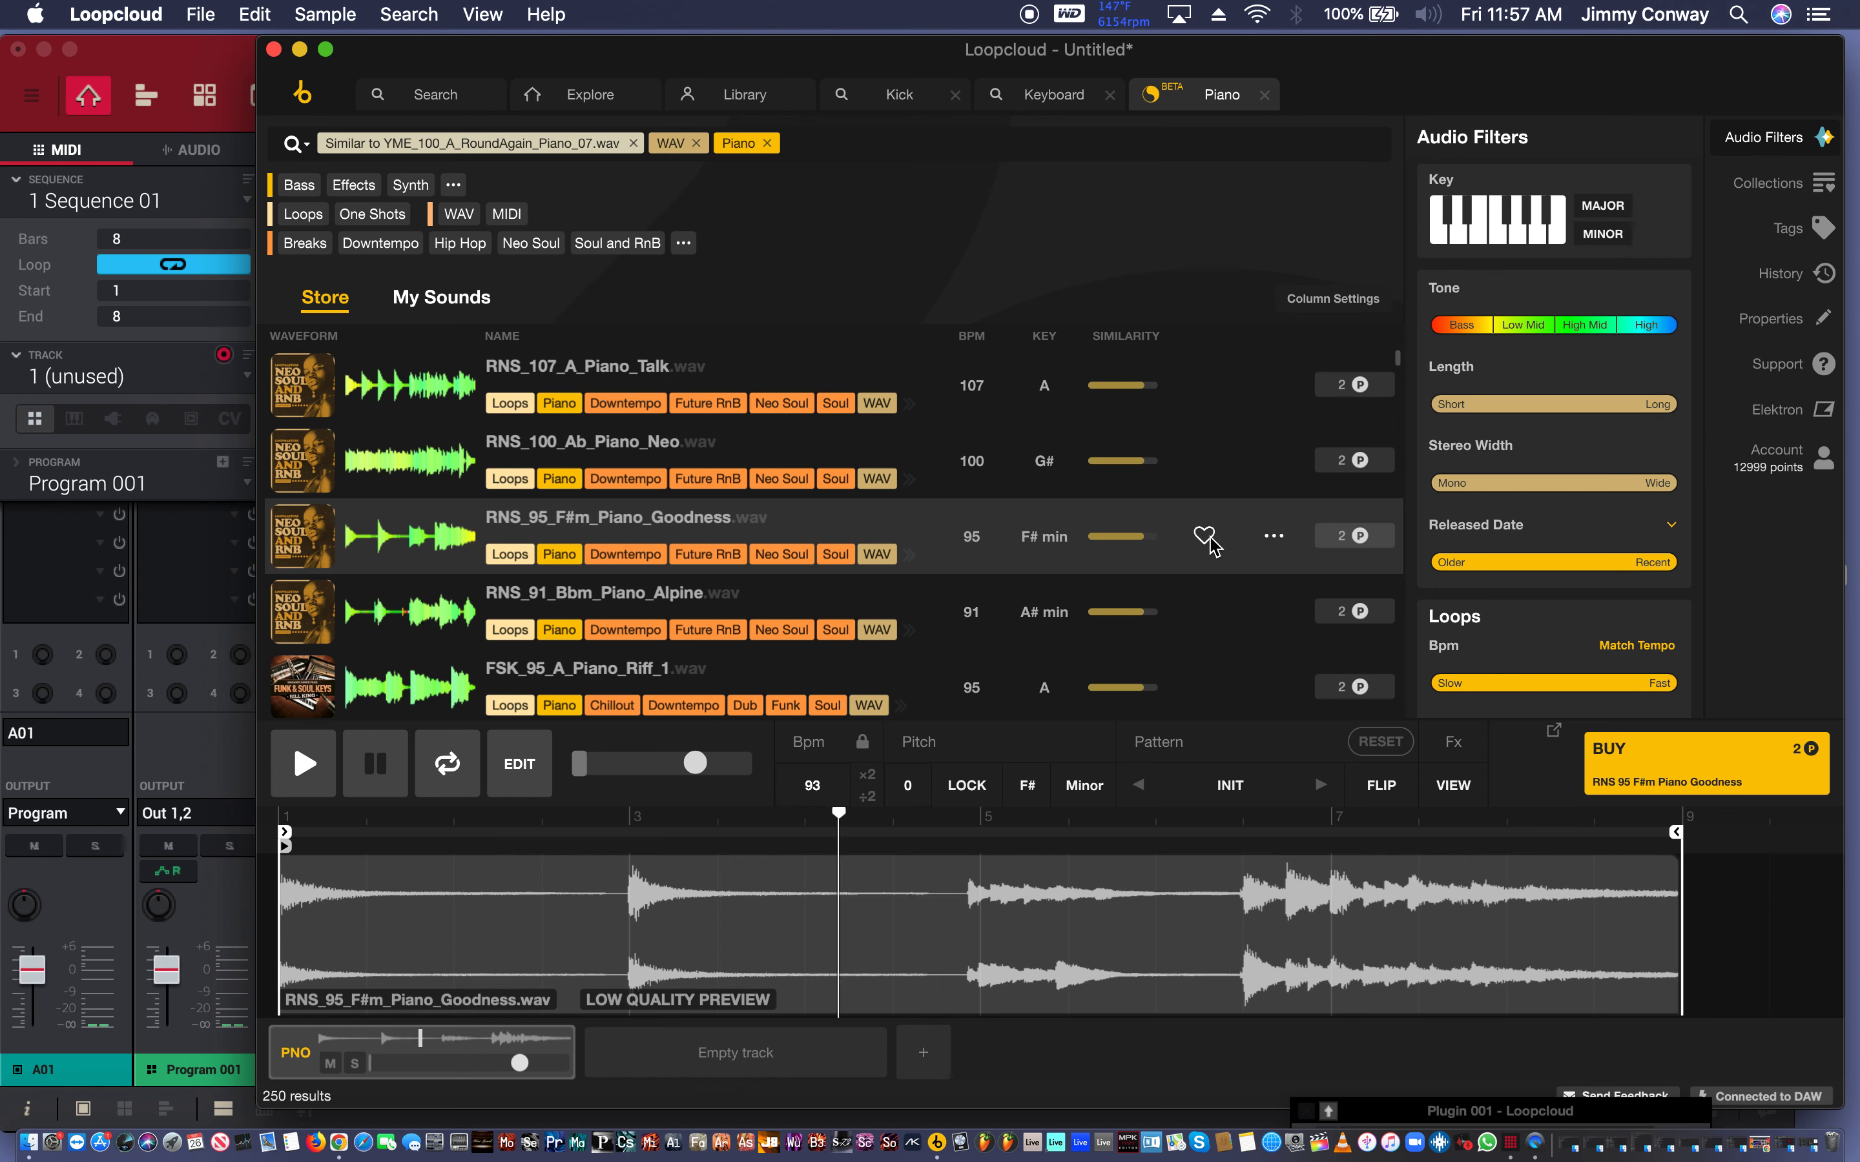
{"action": "left_click", "coordinate": [1204, 536]}
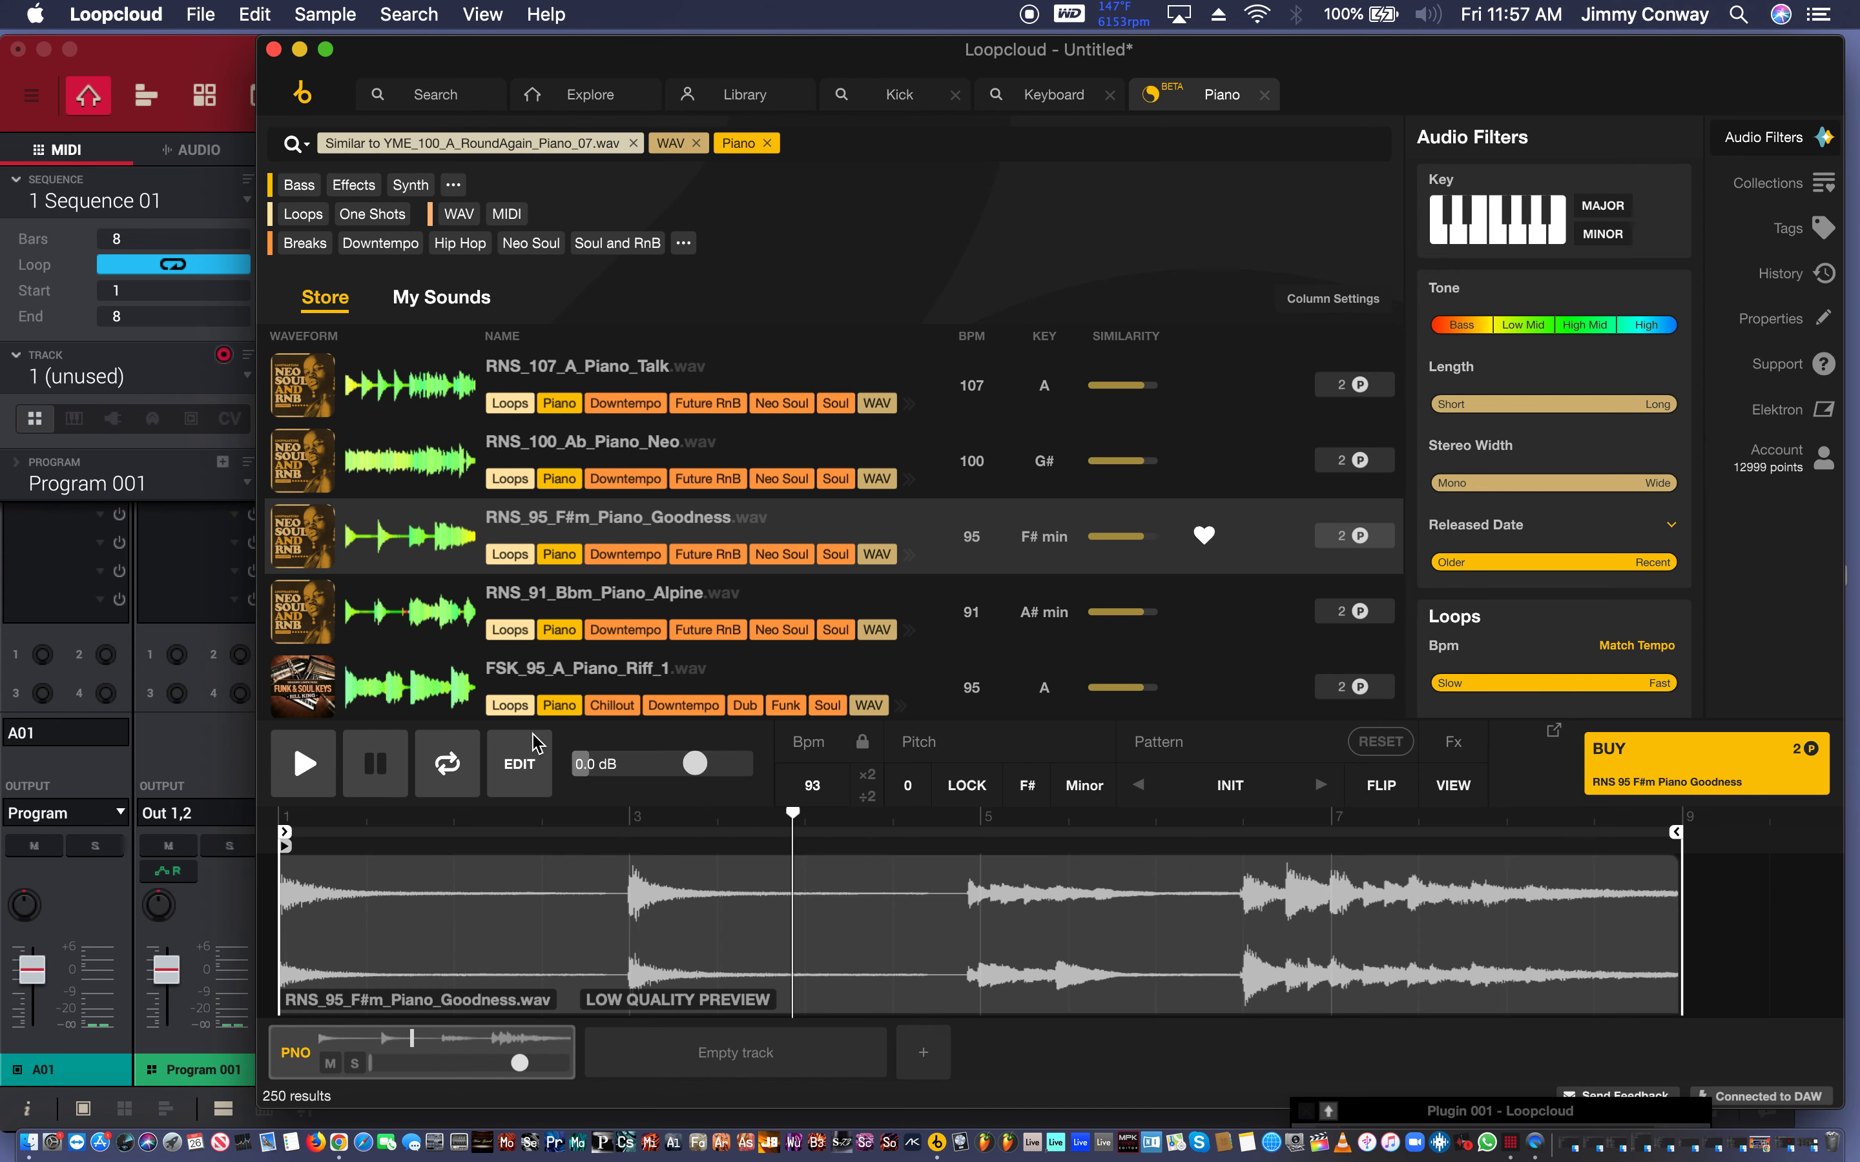
Open the sample pack that contains RNS_95_F#m_Piano_Goodness and expand its full description.
{"action": "left_click", "coordinate": [304, 516]}
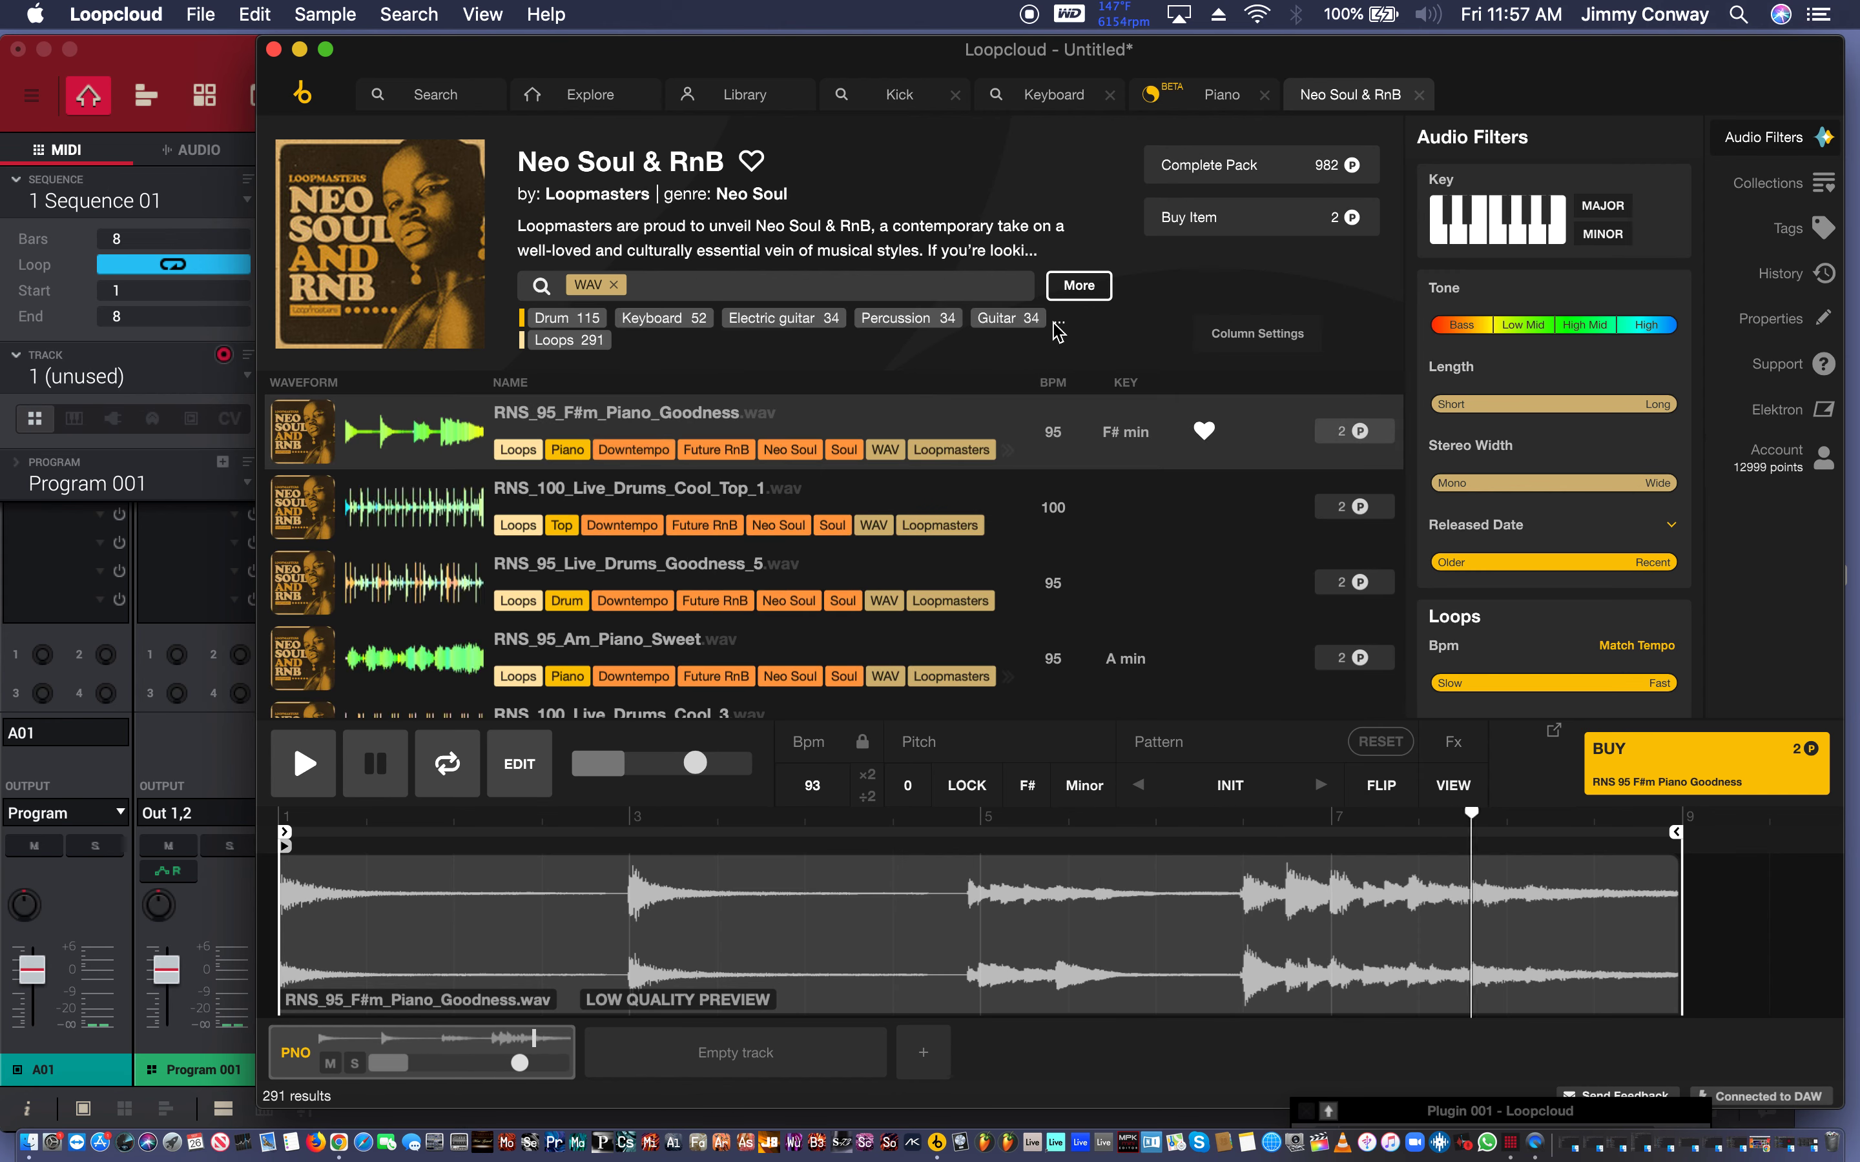
{"action": "left_click", "coordinate": [1079, 286]}
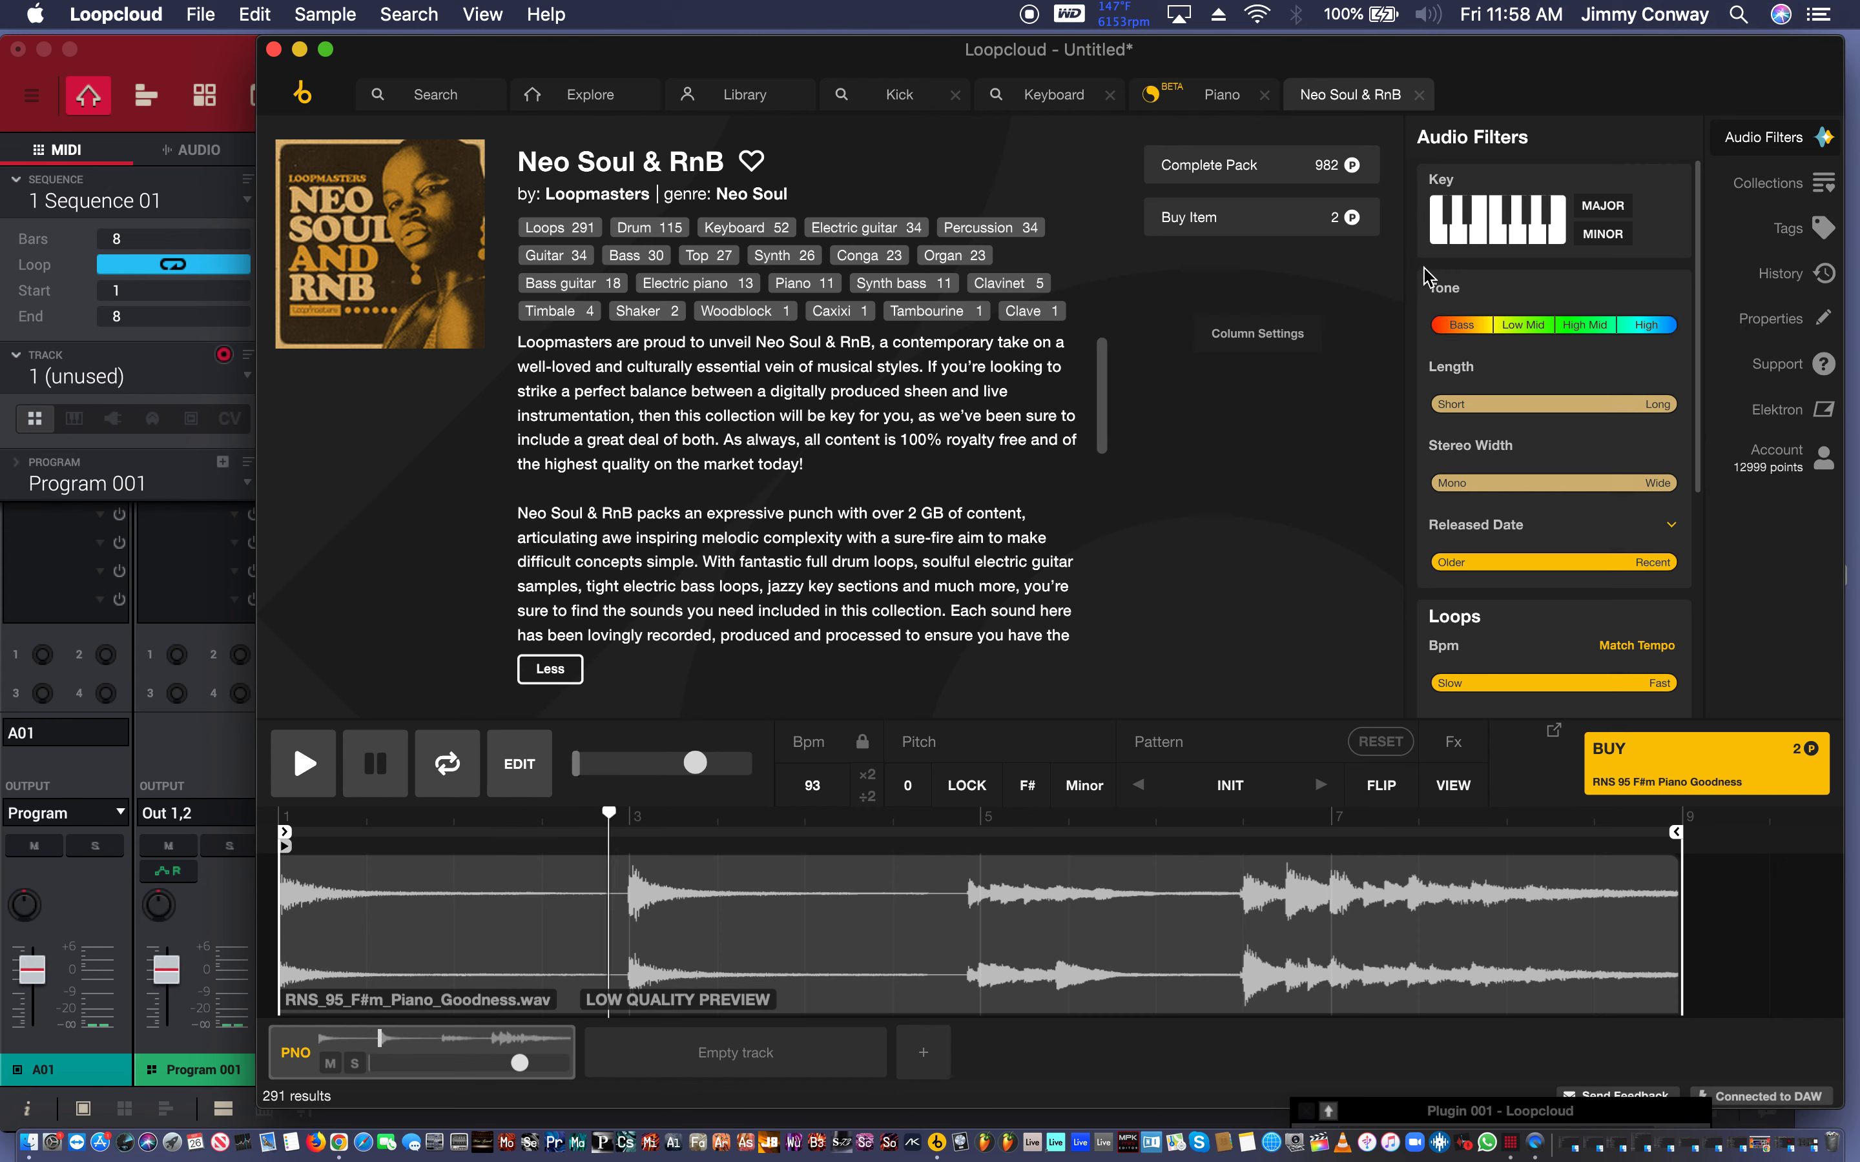
Pause the piano loop's playback and switch to the minimized Chrome window titled Music Samples, Royalty Free Sounds And Loops.
{"action": "key", "text": "space"}
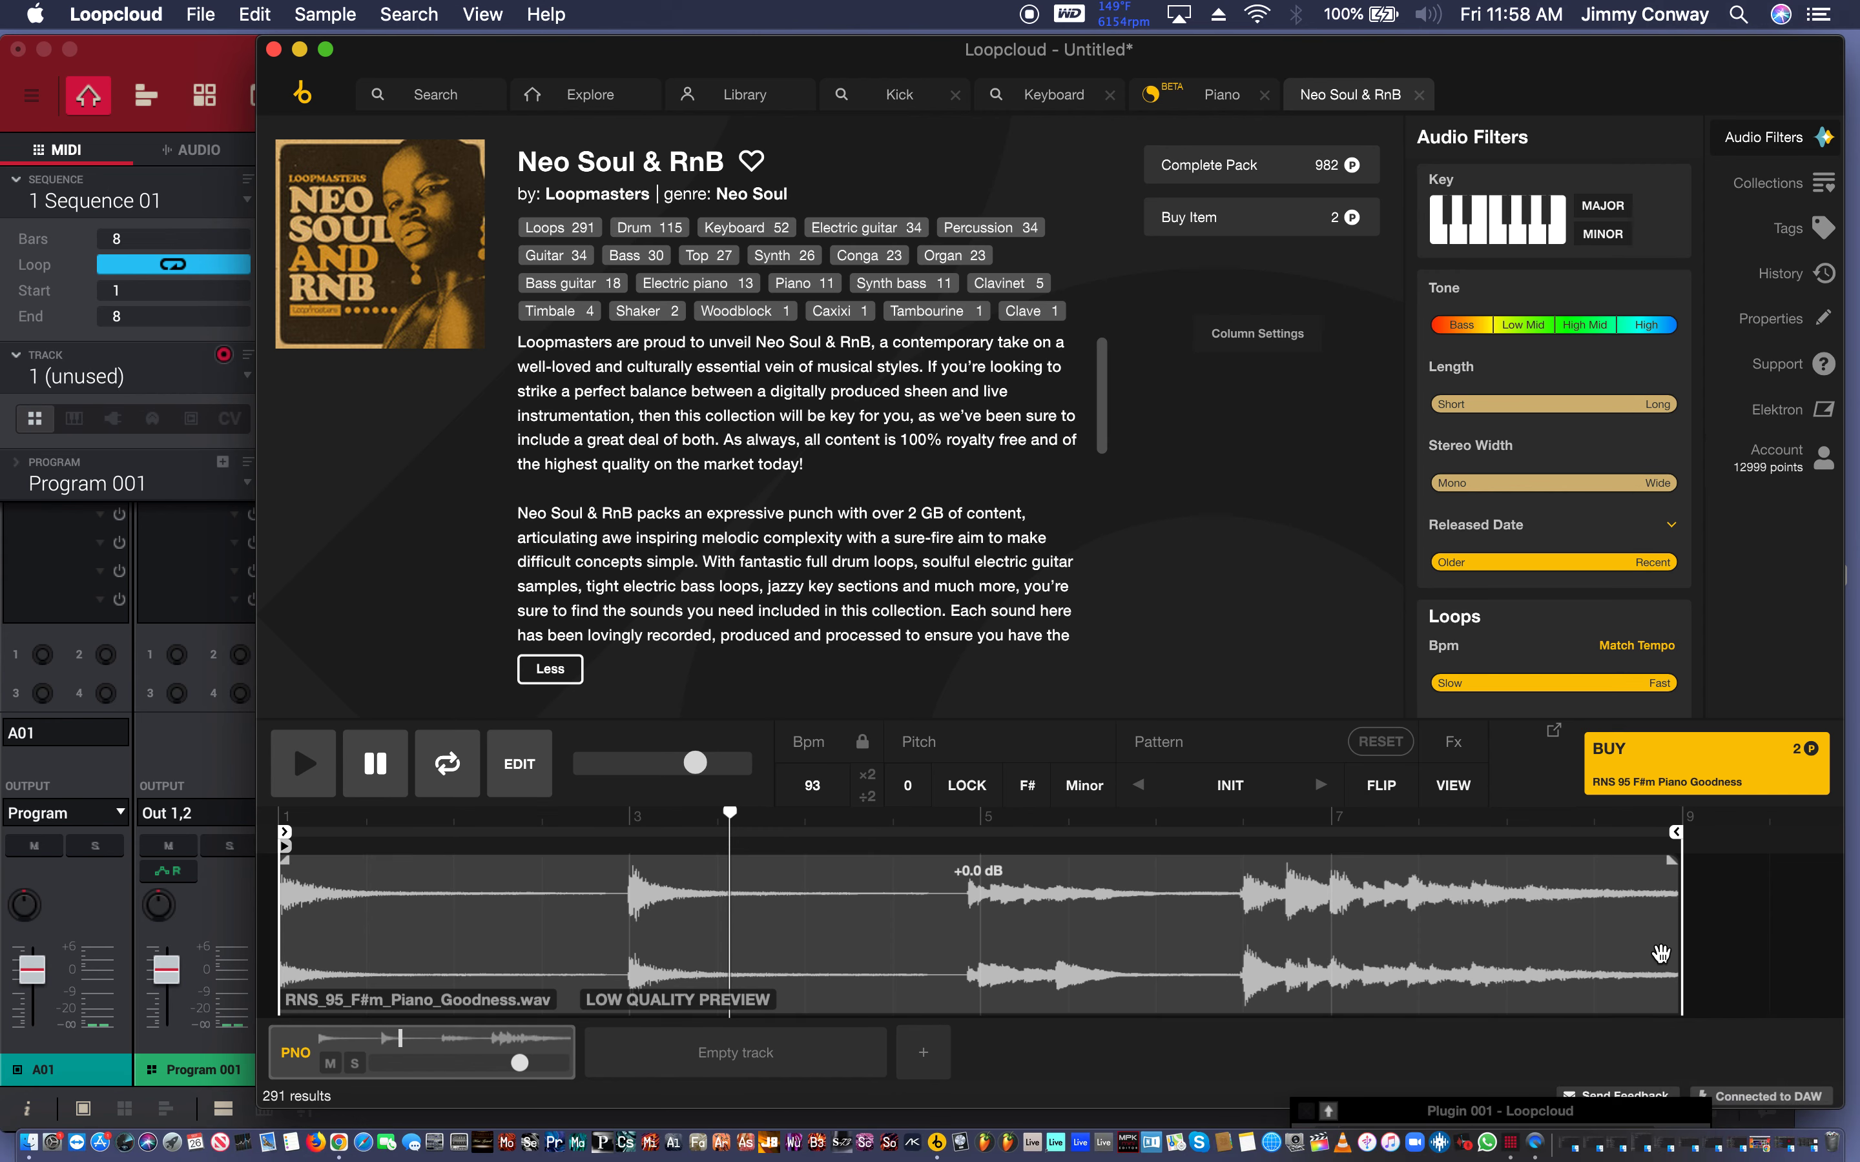
{"action": "mouse_move", "coordinate": [1769, 1084]}
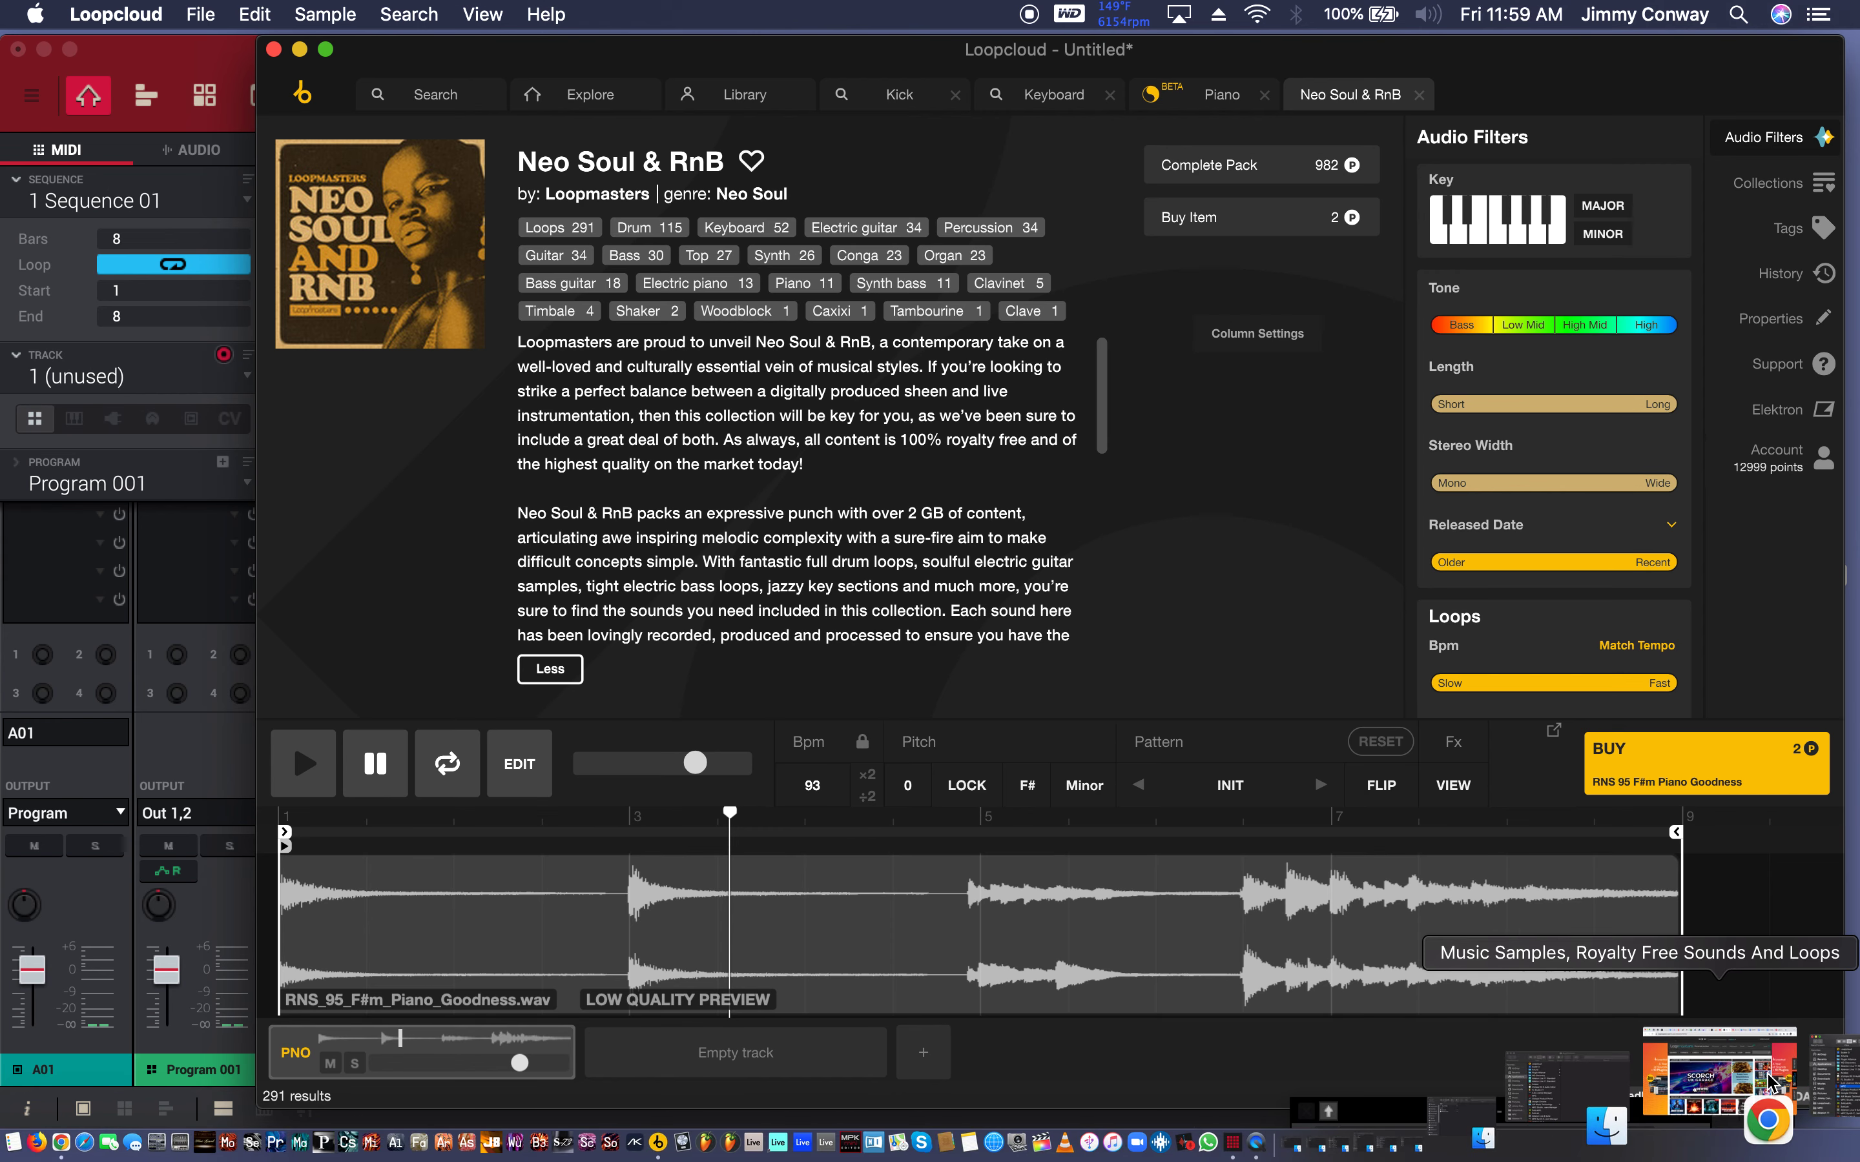